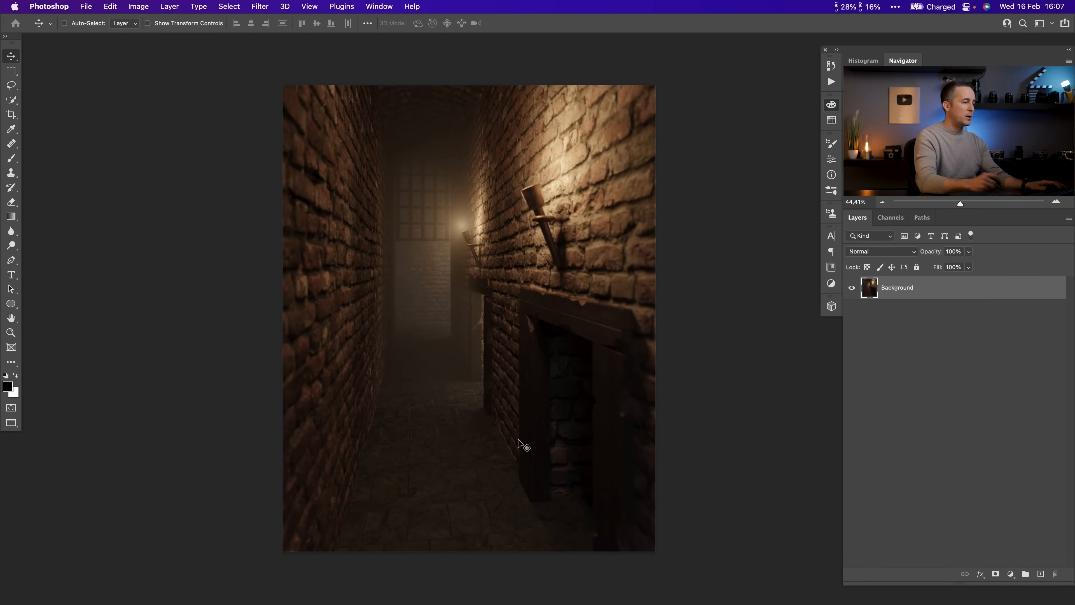
- Place the crouching woman in safari costume image at about 330% scale and position her in front of the dark doorway
{"action": "left_click_drag", "start_coordinate": [471, 597], "coordinate": [545, 427]}
{"action": "scroll", "coordinate": [550, 462], "scroll_direction": "down", "scroll_amount": 3}
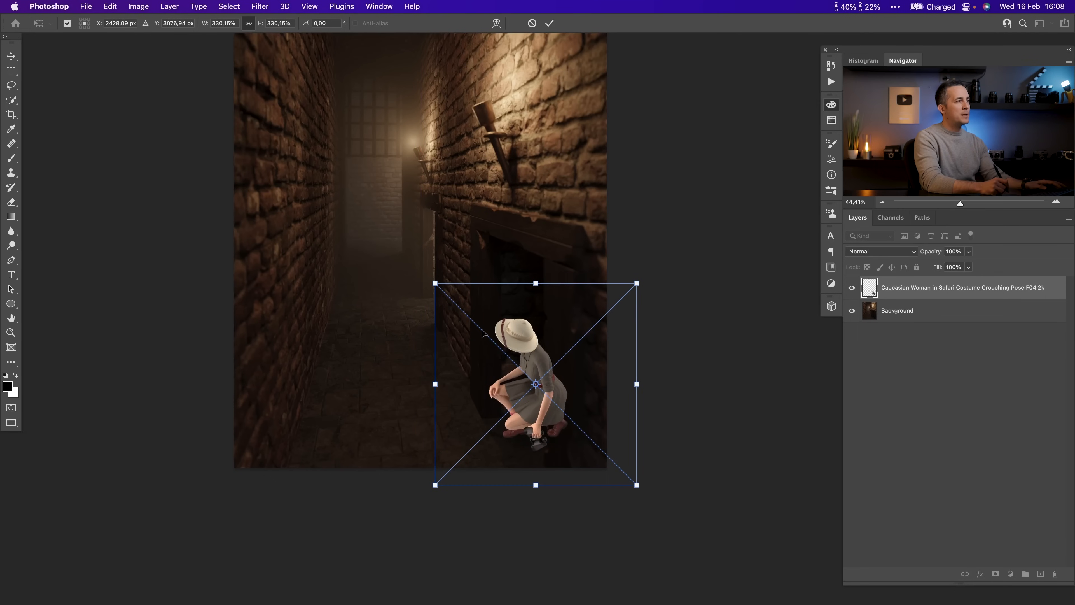
{"action": "scroll", "coordinate": [478, 336], "scroll_direction": "up", "scroll_amount": 5}
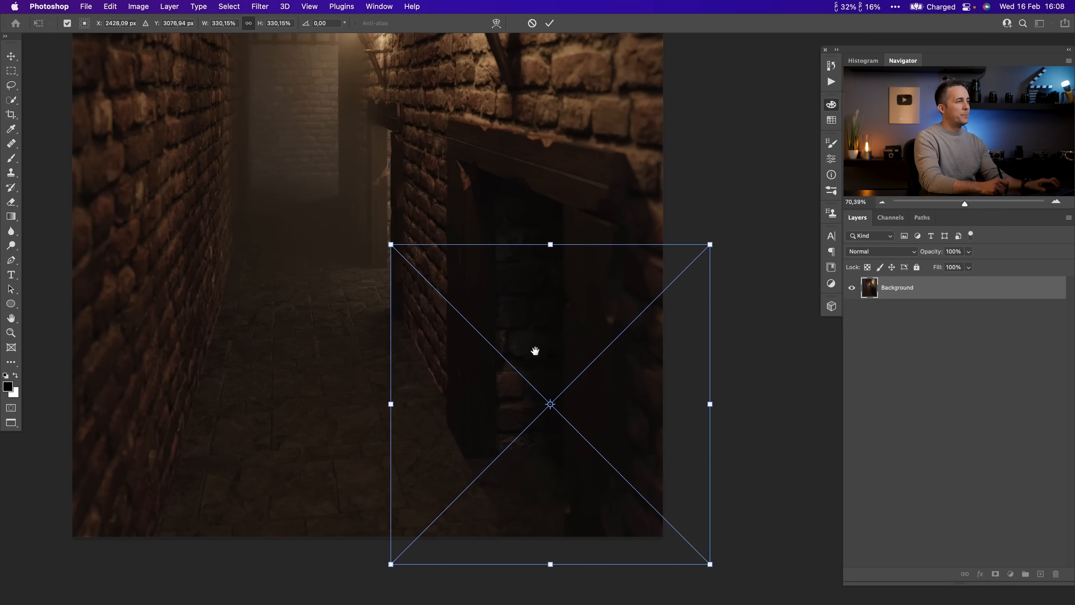
{"action": "scroll", "coordinate": [391, 257], "scroll_direction": "up", "scroll_amount": 3}
{"action": "scroll", "coordinate": [391, 257], "scroll_direction": "left", "scroll_amount": 2}
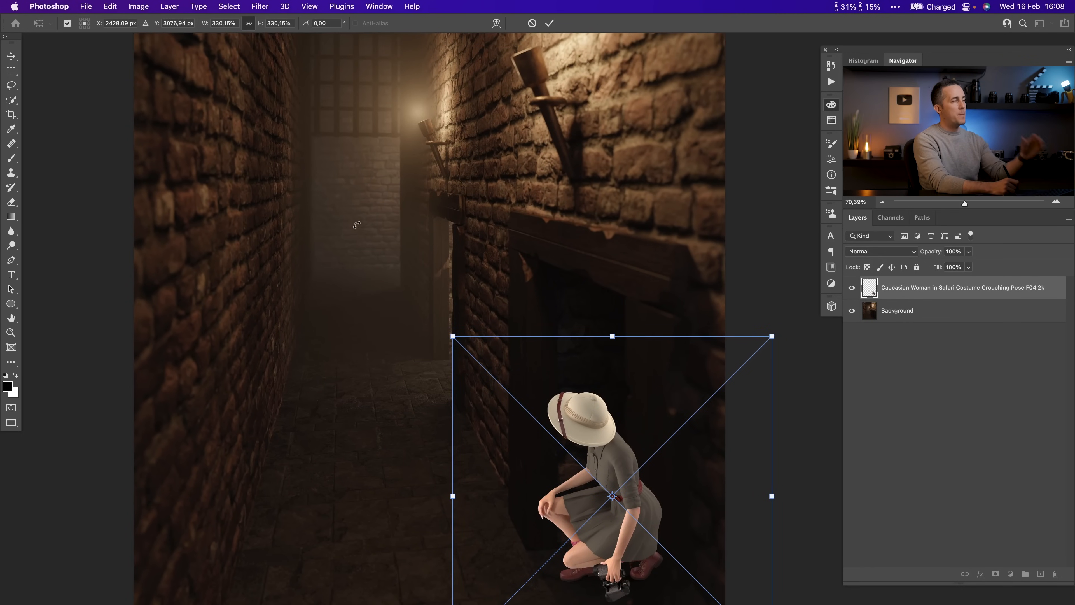
{"action": "scroll", "coordinate": [377, 237], "scroll_direction": "down", "scroll_amount": 1}
{"action": "scroll", "coordinate": [376, 237], "scroll_direction": "right", "scroll_amount": 2}
{"action": "scroll", "coordinate": [374, 254], "scroll_direction": "down", "scroll_amount": 4}
{"action": "scroll", "coordinate": [374, 254], "scroll_direction": "right", "scroll_amount": 1}
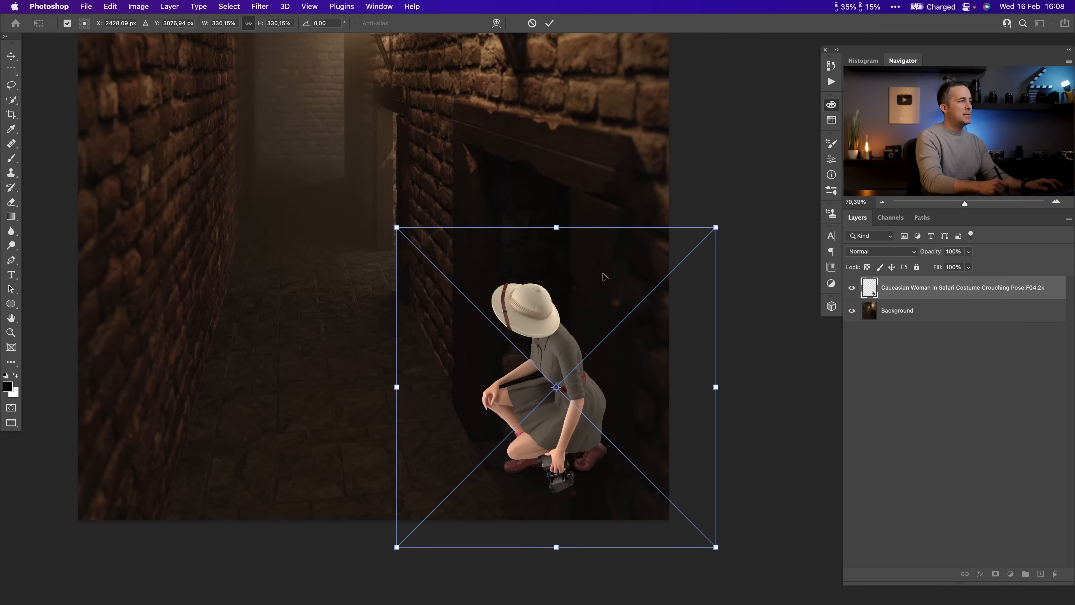
{"action": "left_click_drag", "start_coordinate": [487, 365], "coordinate": [563, 354]}
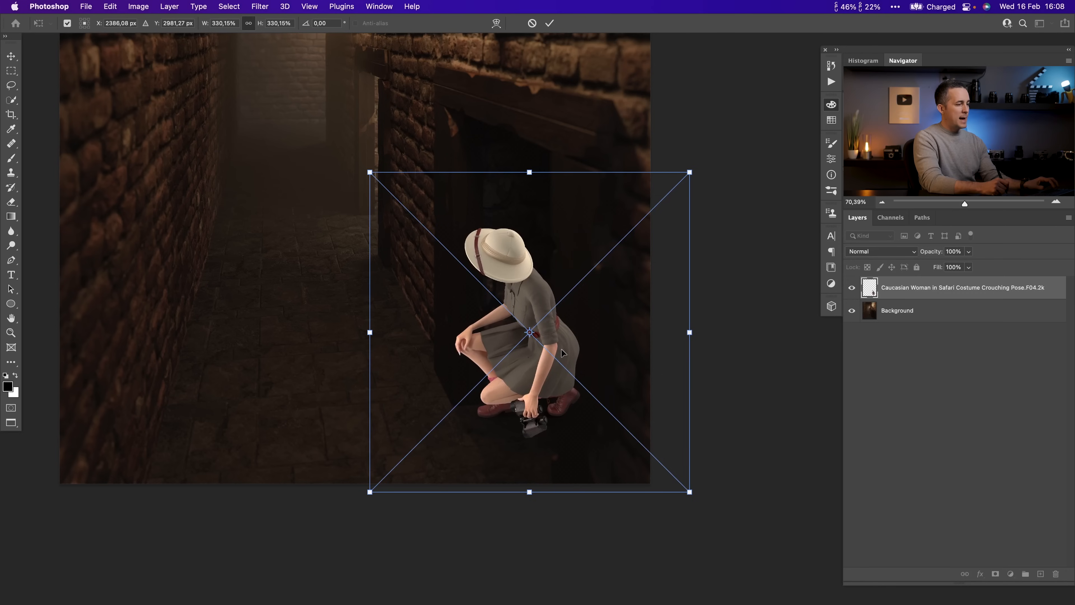
{"action": "key", "text": "Return"}
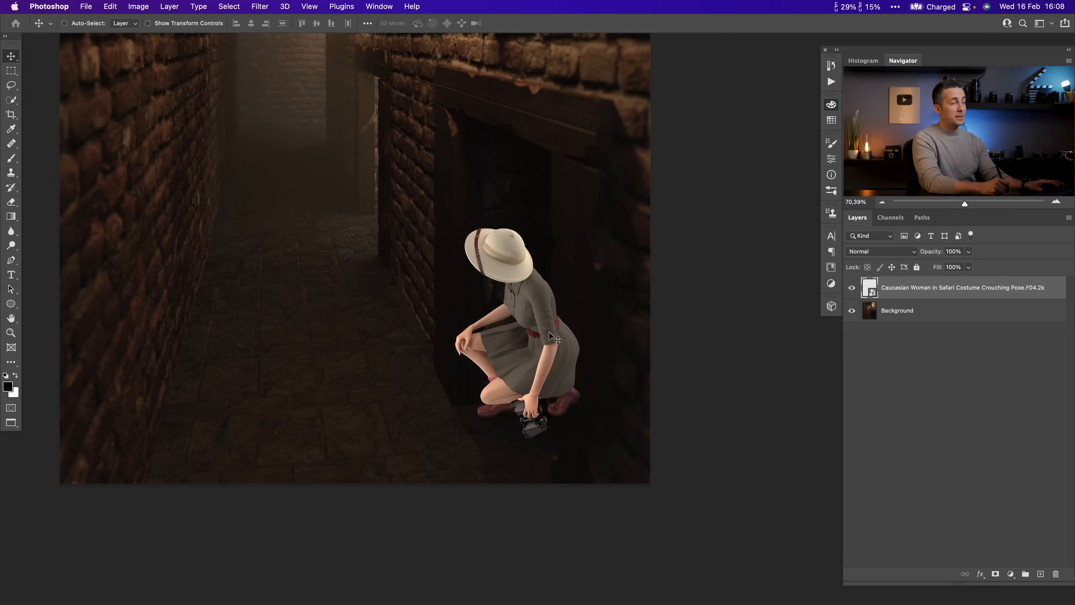
- Enlarge the crouching woman slightly with Free Transform and reposition her in front of the doorway
{"action": "left_click_drag", "start_coordinate": [521, 330], "coordinate": [538, 337]}
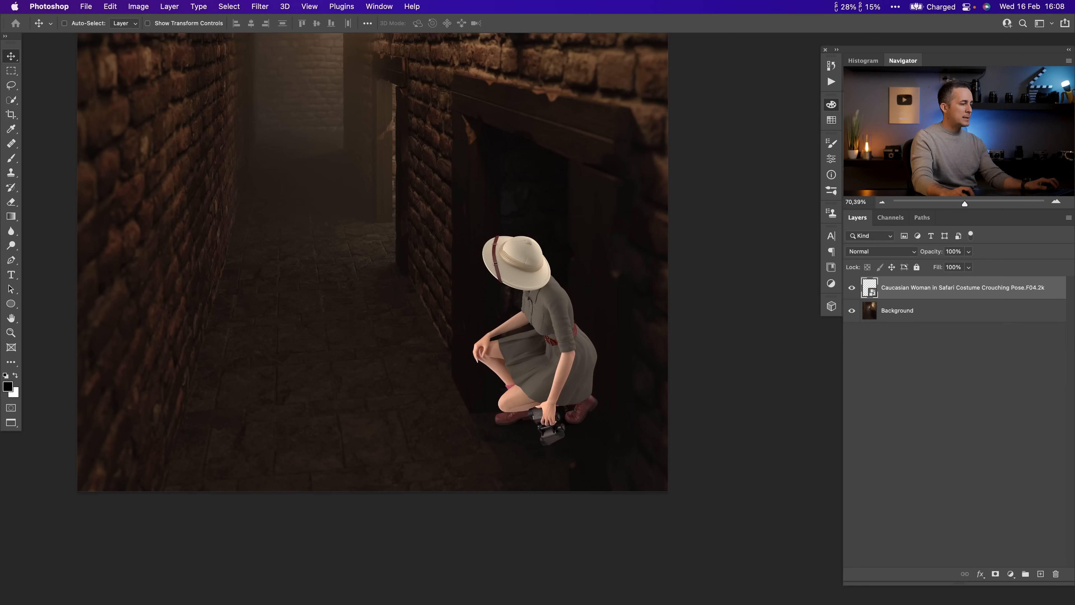
{"action": "key", "text": "Tab"}
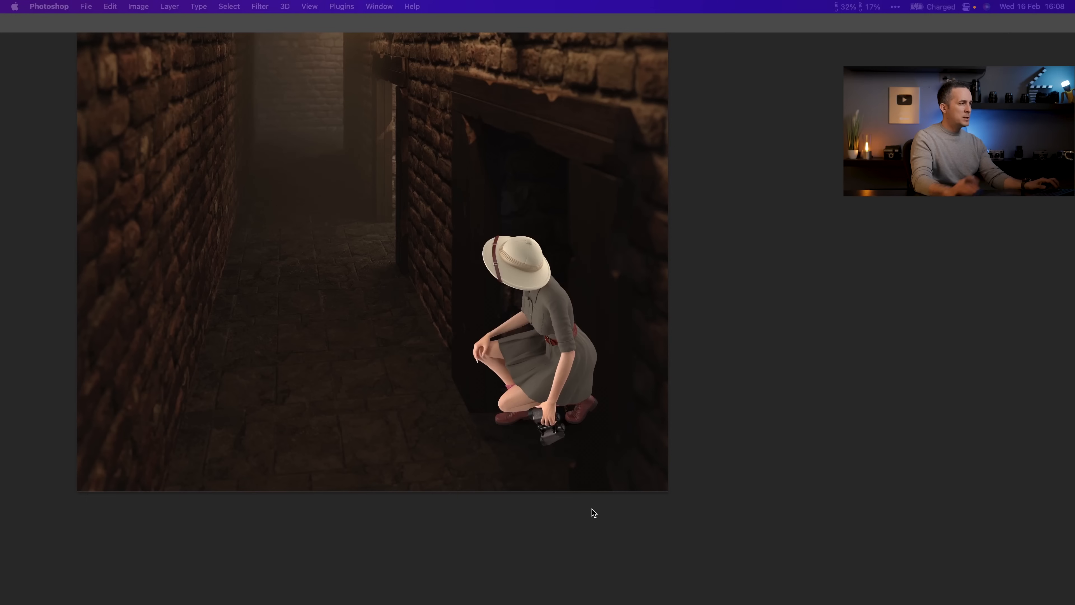
{"action": "key", "text": "Tab"}
{"action": "left_click_drag", "start_coordinate": [551, 347], "coordinate": [569, 360]}
{"action": "left_click", "coordinate": [573, 401]}
{"action": "left_click", "coordinate": [572, 401]}
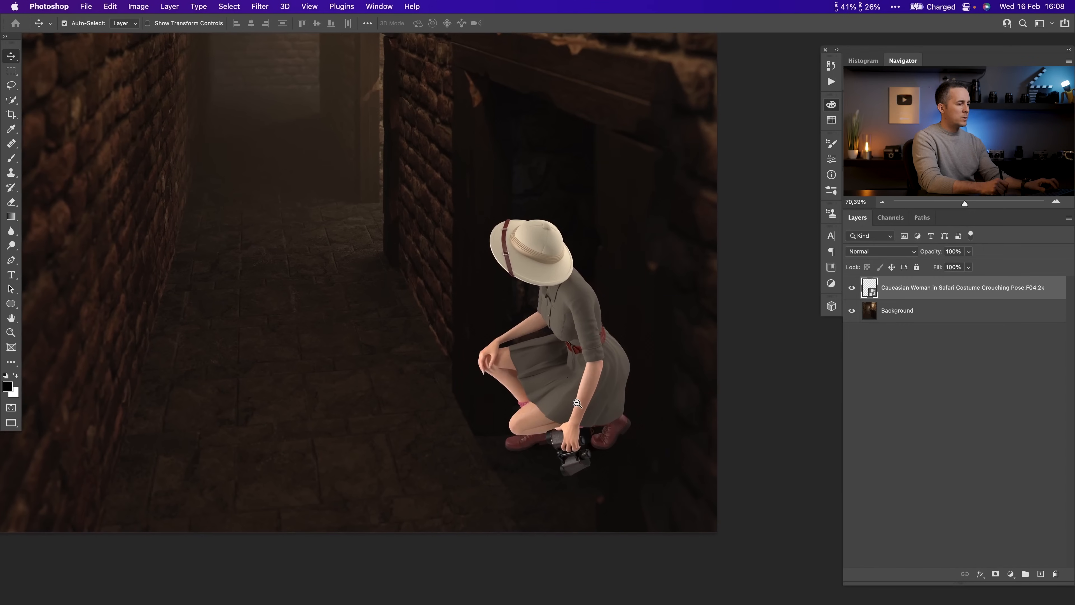
{"action": "left_click_drag", "start_coordinate": [562, 396], "coordinate": [565, 398]}
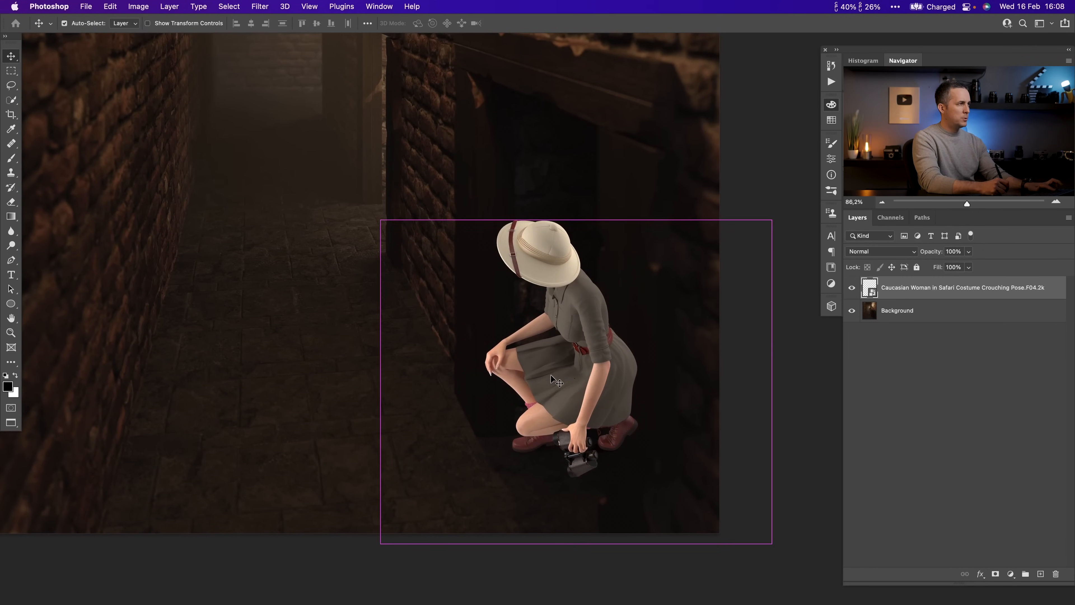
{"action": "key", "text": "super+t"}
{"action": "left_click_drag", "start_coordinate": [577, 150], "coordinate": [576, 108]}
{"action": "left_click_drag", "start_coordinate": [539, 352], "coordinate": [549, 376]}
{"action": "key", "text": "Return"}
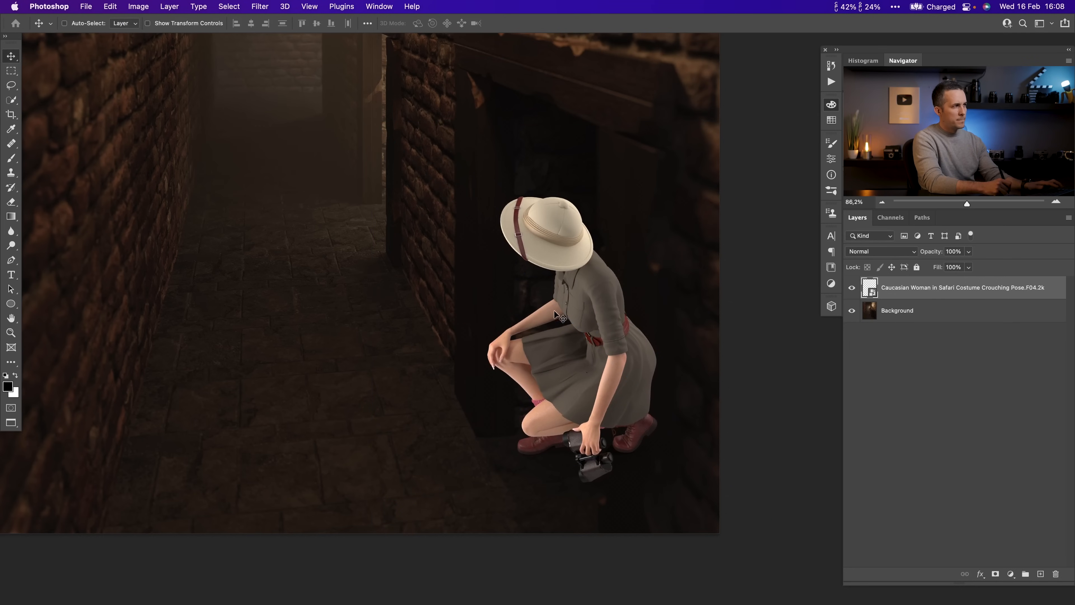
- Select the Background layer and hide the woman layer to expose the doorway
{"action": "left_click_drag", "start_coordinate": [559, 337], "coordinate": [518, 379]}
{"action": "scroll", "coordinate": [546, 326], "scroll_direction": "down", "scroll_amount": 3}
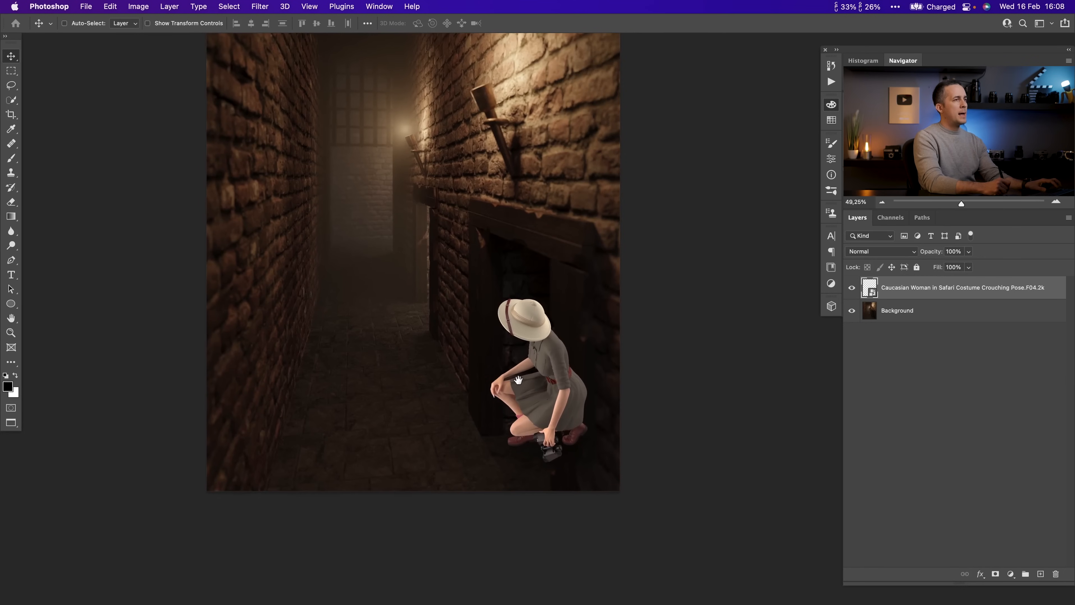
{"action": "scroll", "coordinate": [525, 346], "scroll_direction": "up", "scroll_amount": 3}
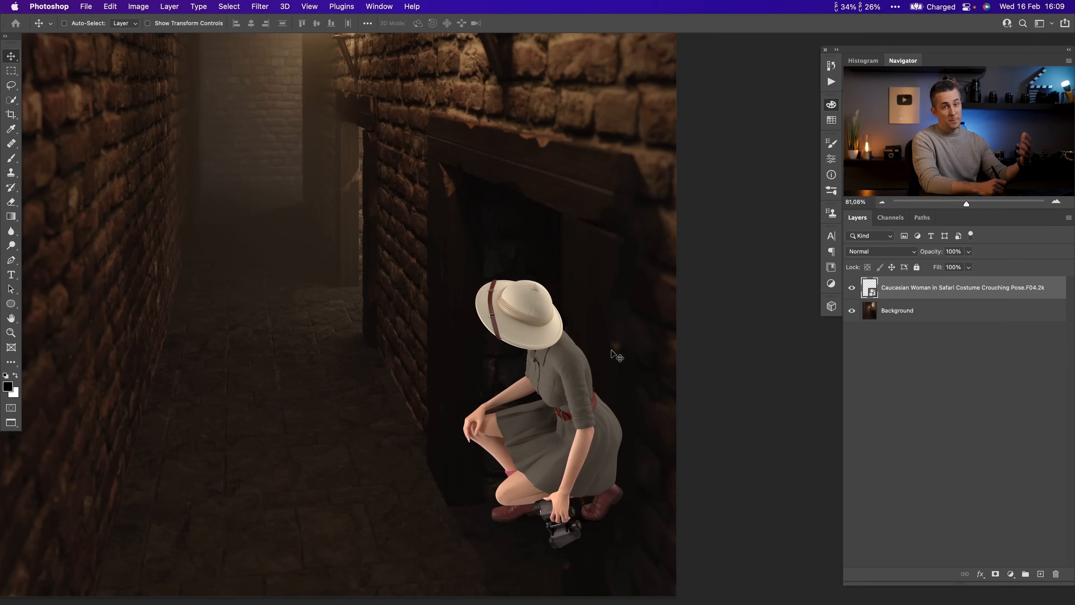
{"action": "left_click", "coordinate": [908, 322]}
{"action": "scroll", "coordinate": [577, 330], "scroll_direction": "up", "scroll_amount": 1}
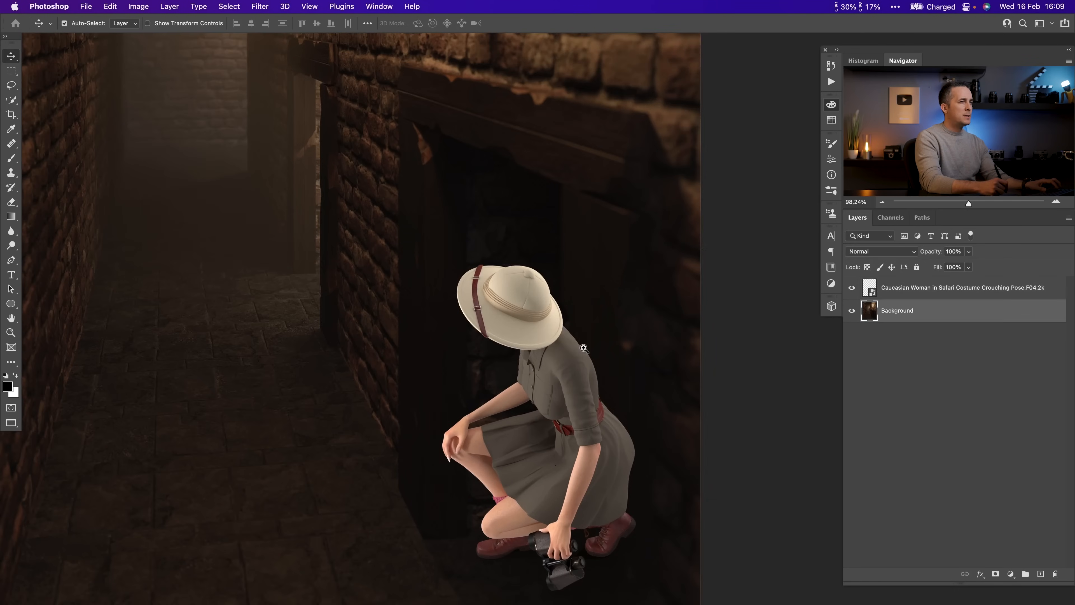
{"action": "left_click", "coordinate": [851, 292]}
{"action": "scroll", "coordinate": [567, 364], "scroll_direction": "down", "scroll_amount": 2}
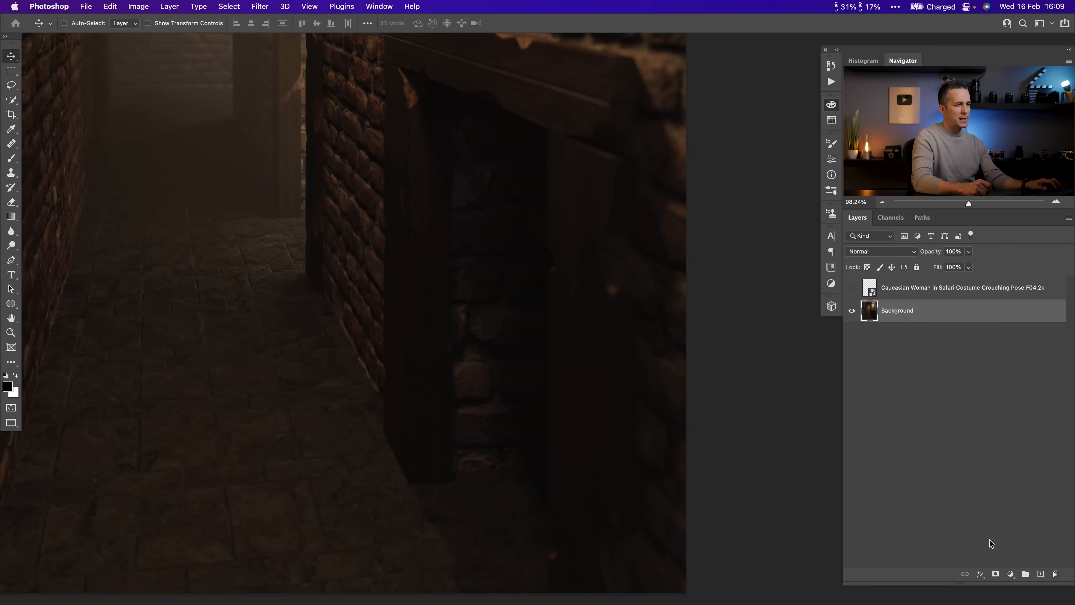
- Add an Exposure adjustment layer above the Background and set its exposure to +6.51 to brighten the dark doorway
{"action": "left_click", "coordinate": [1010, 574]}
{"action": "left_click", "coordinate": [569, 315]}
{"action": "left_click_drag", "start_coordinate": [569, 315], "coordinate": [590, 185]}
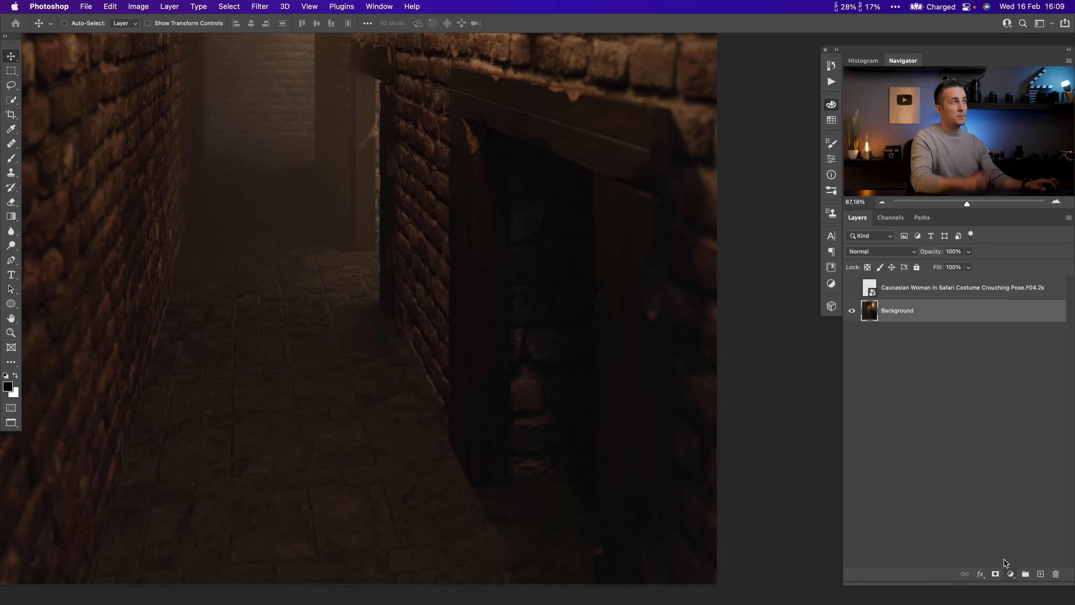
{"action": "left_click", "coordinate": [1011, 574]}
{"action": "left_click", "coordinate": [809, 244]}
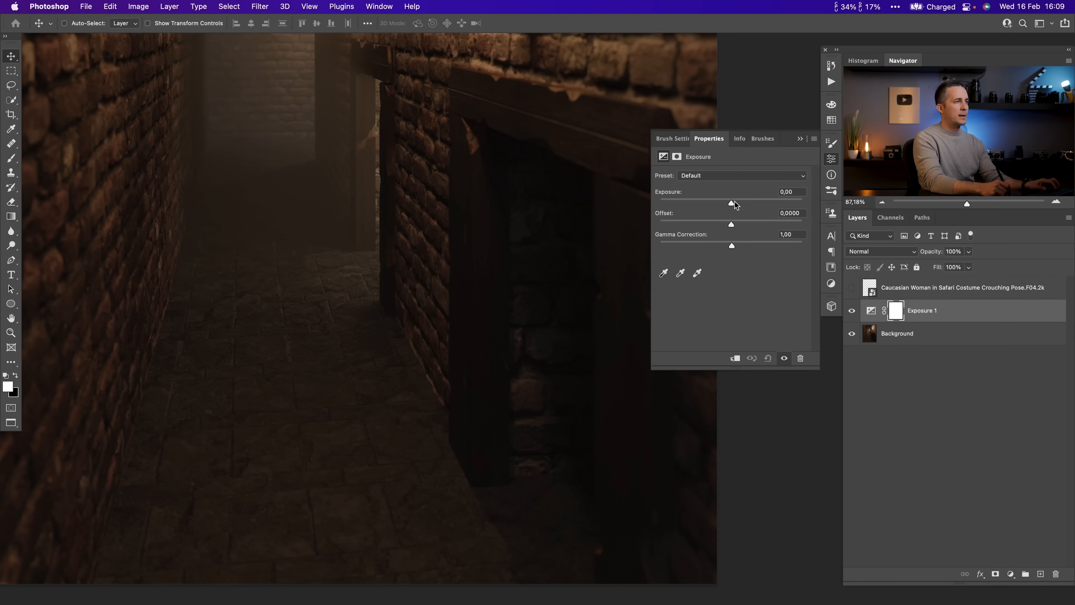
{"action": "left_click_drag", "start_coordinate": [753, 204], "coordinate": [779, 202]}
{"action": "scroll", "coordinate": [600, 331], "scroll_direction": "up", "scroll_amount": 2}
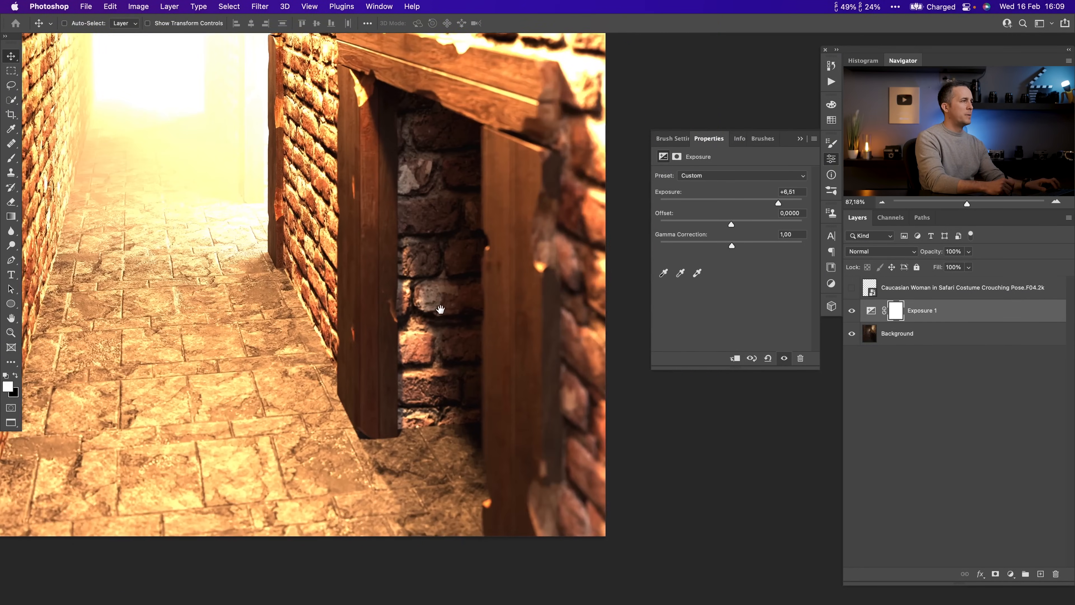
{"action": "scroll", "coordinate": [503, 305], "scroll_direction": "up", "scroll_amount": 2}
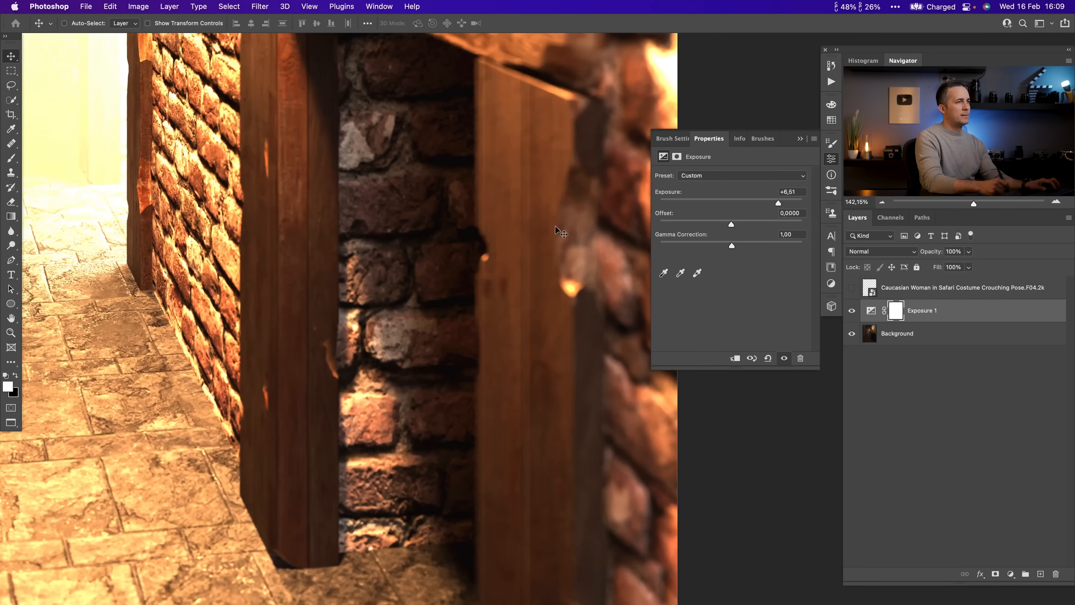
- Draw a closed Pen path along the inner edge of the doorway's near wooden post, enclosing the post and adjoining wall
{"action": "left_click", "coordinate": [871, 310]}
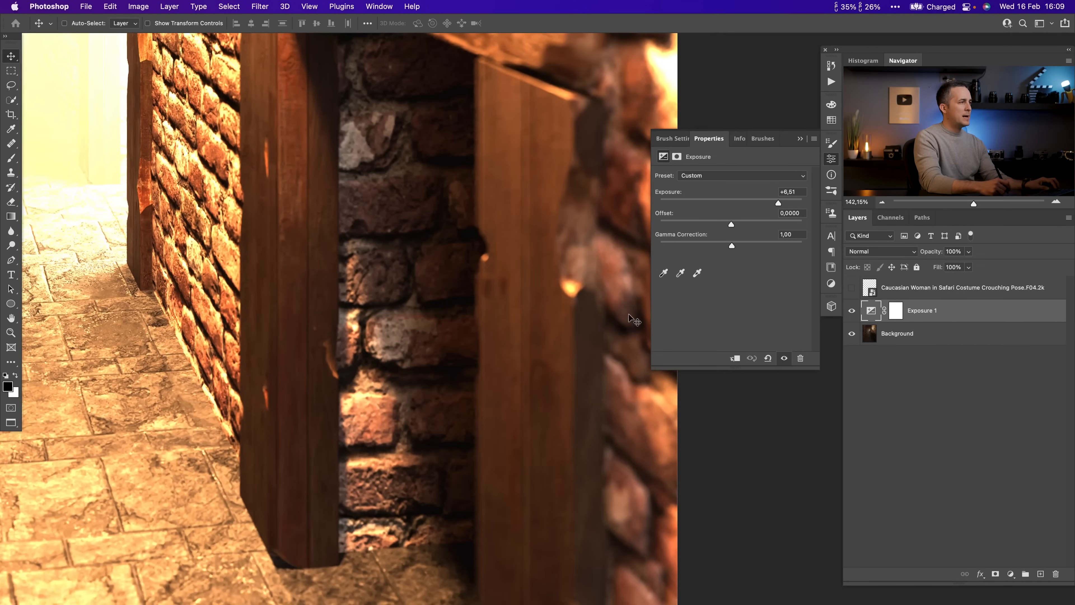
{"action": "scroll", "coordinate": [543, 301], "scroll_direction": "up", "scroll_amount": 3}
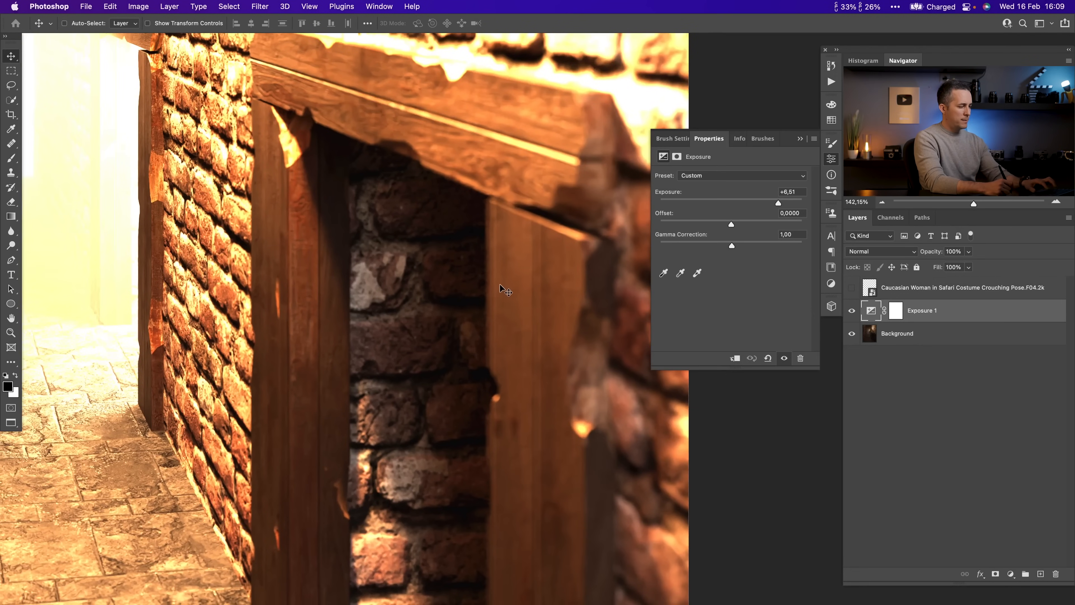
{"action": "key", "text": "p"}
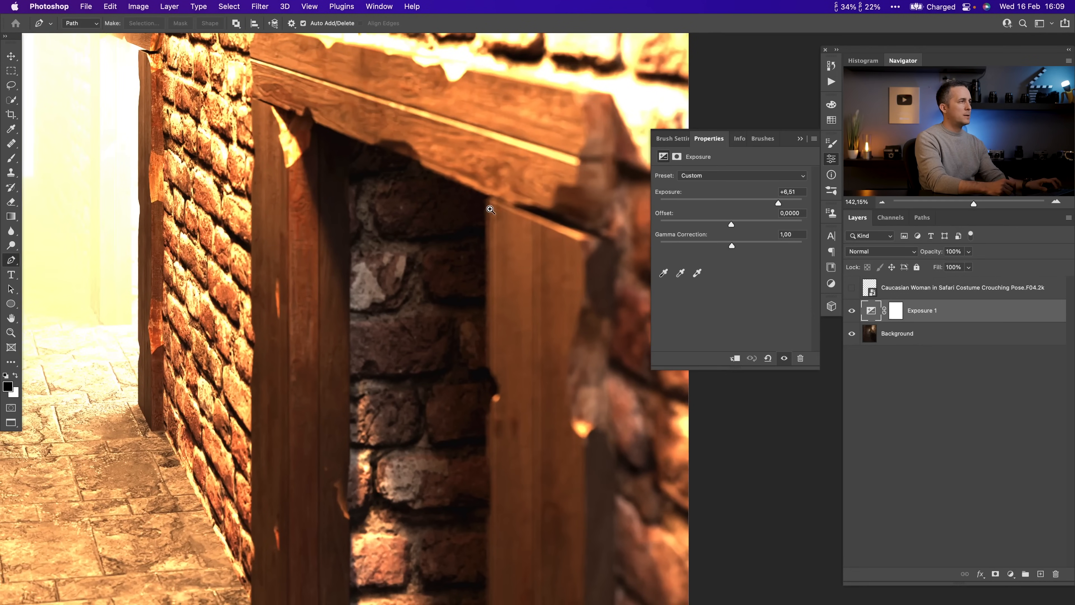
{"action": "left_click_drag", "start_coordinate": [498, 227], "coordinate": [510, 213]}
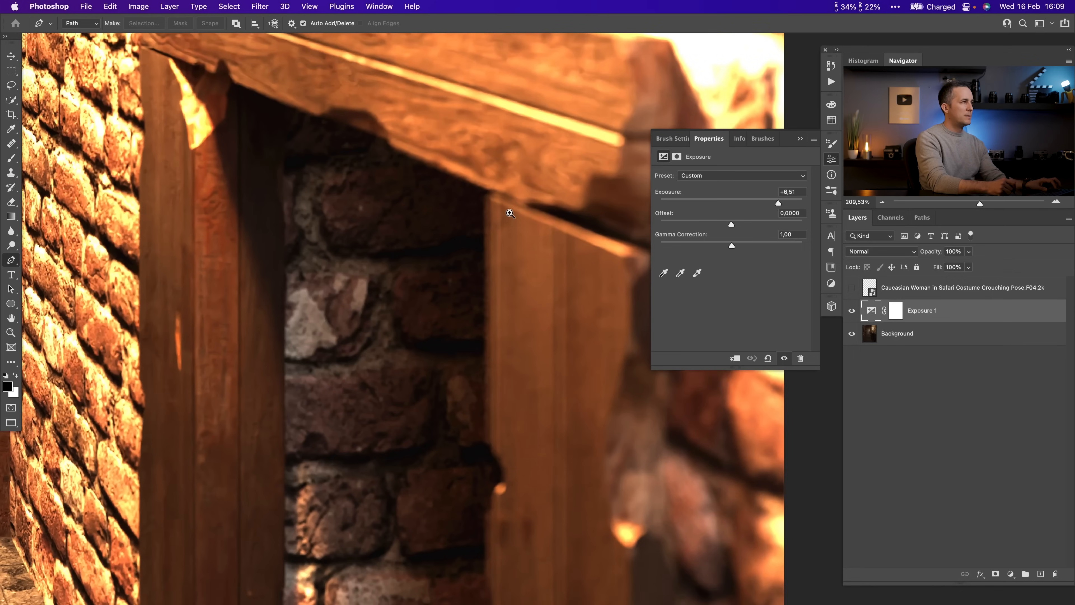
{"action": "left_click", "coordinate": [494, 192]}
{"action": "left_click_drag", "start_coordinate": [488, 200], "coordinate": [486, 196]}
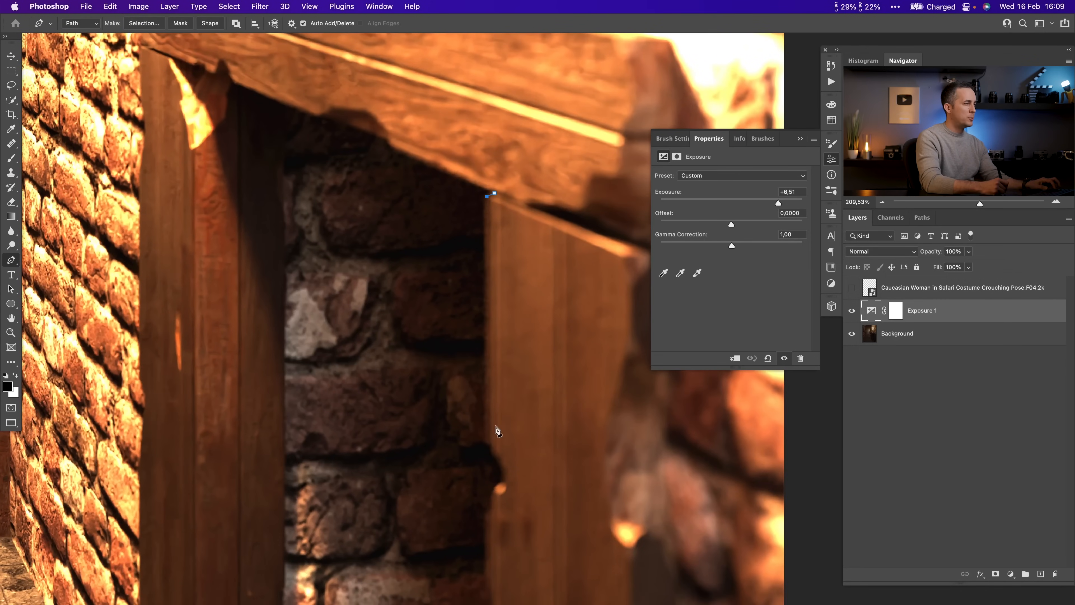
{"action": "left_click", "coordinate": [486, 440]}
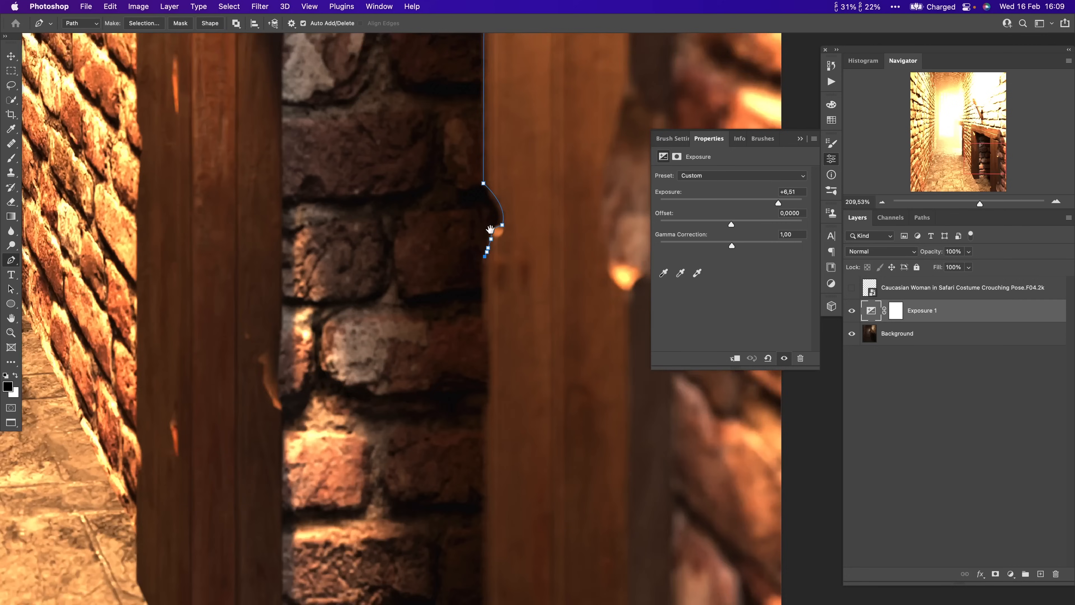
{"action": "scroll", "coordinate": [493, 406], "scroll_direction": "down", "scroll_amount": 2}
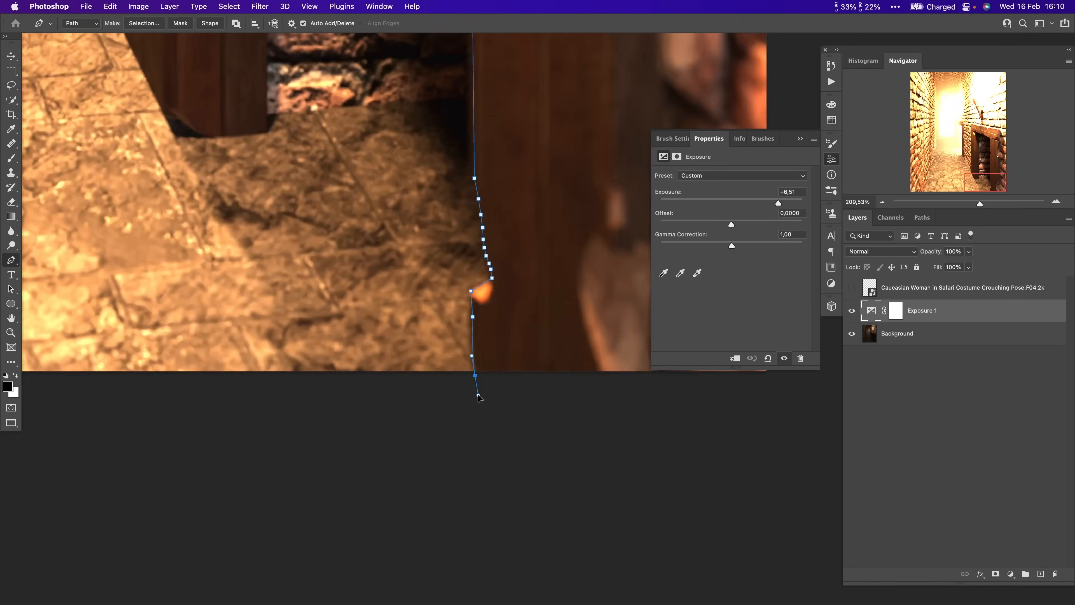
{"action": "scroll", "coordinate": [403, 351], "scroll_direction": "down", "scroll_amount": 5}
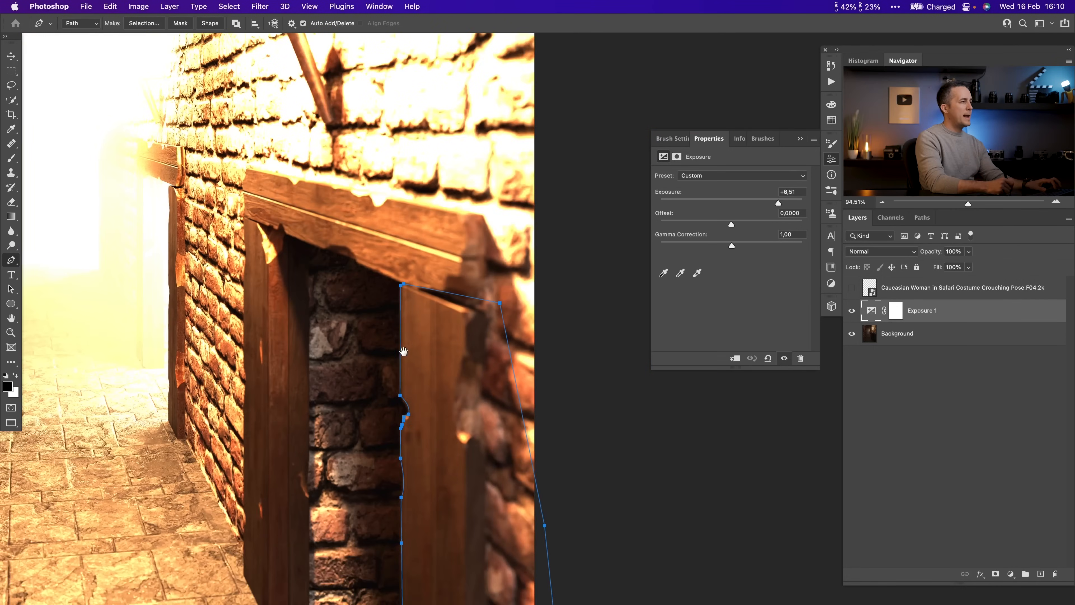
- Check the Pen path along the doorway post and convert it into a new anti-aliased selection with a 5-pixel feather
{"action": "left_click_drag", "start_coordinate": [403, 352], "coordinate": [446, 245]}
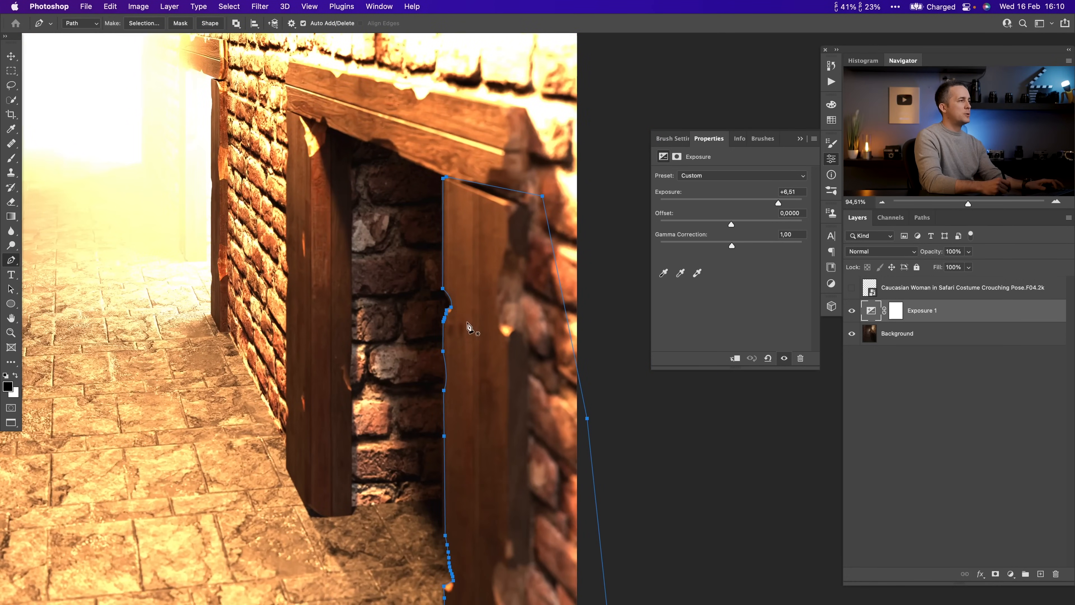
{"action": "left_click_drag", "start_coordinate": [436, 374], "coordinate": [474, 373]}
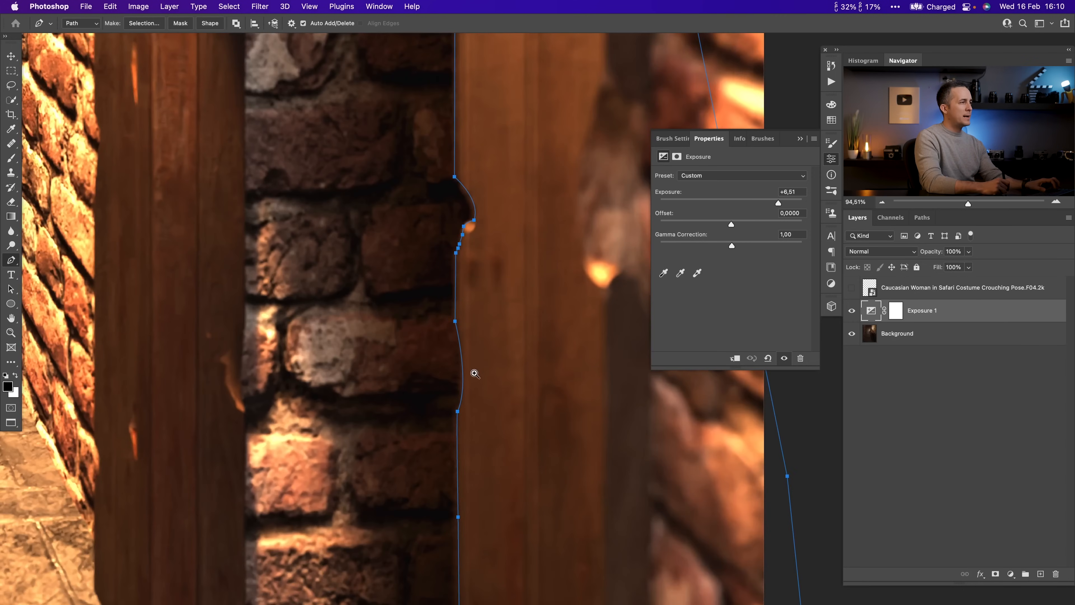
{"action": "scroll", "coordinate": [475, 373], "scroll_direction": "up", "scroll_amount": 5}
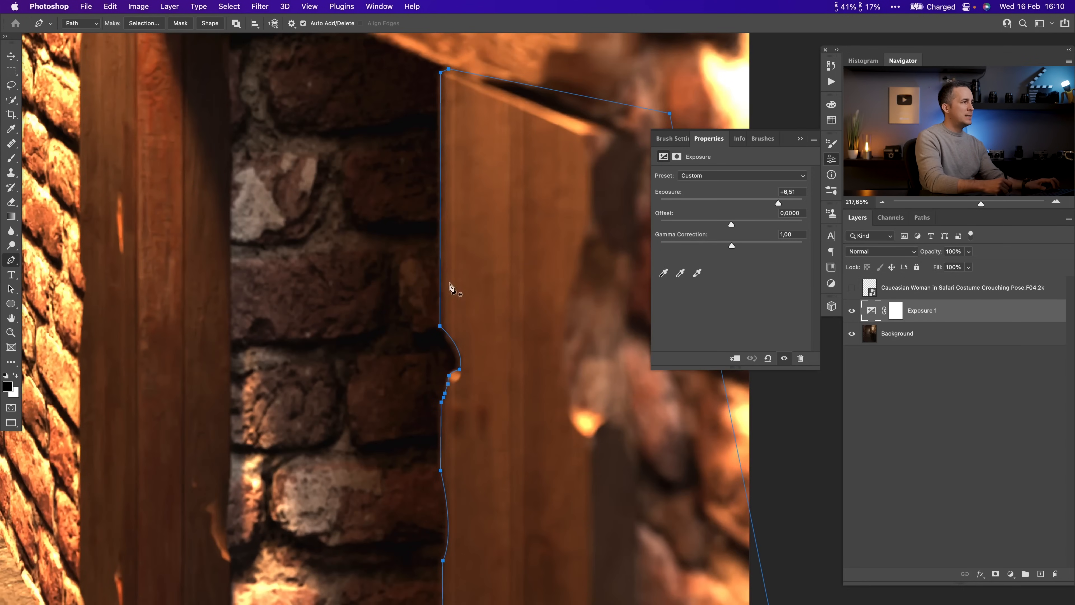
{"action": "left_click_drag", "start_coordinate": [497, 327], "coordinate": [447, 354]}
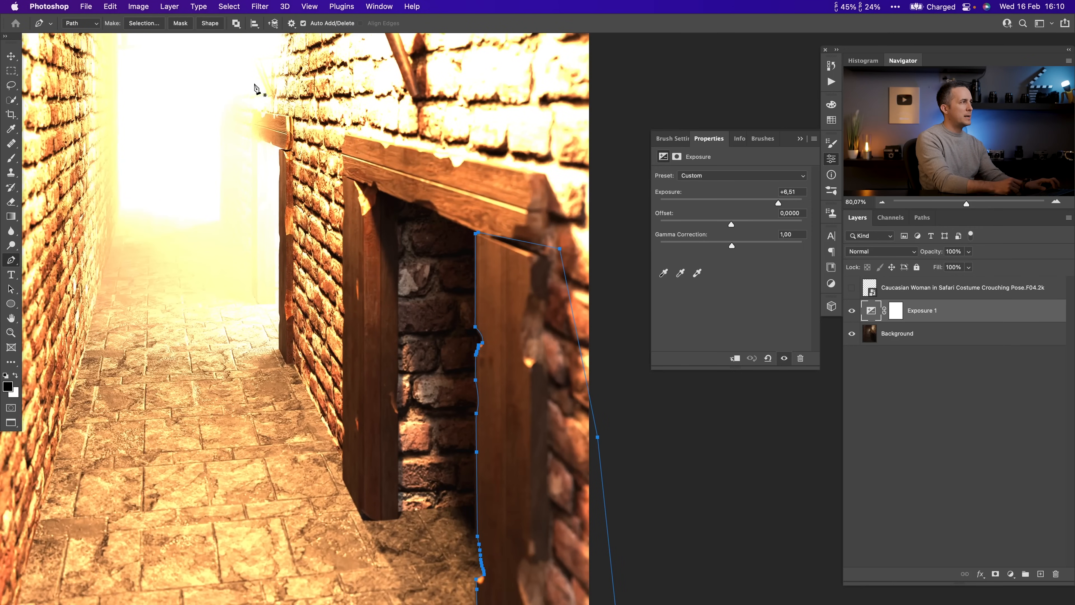
{"action": "scroll", "coordinate": [264, 222], "scroll_direction": "up", "scroll_amount": 4}
{"action": "scroll", "coordinate": [264, 222], "scroll_direction": "left", "scroll_amount": 3}
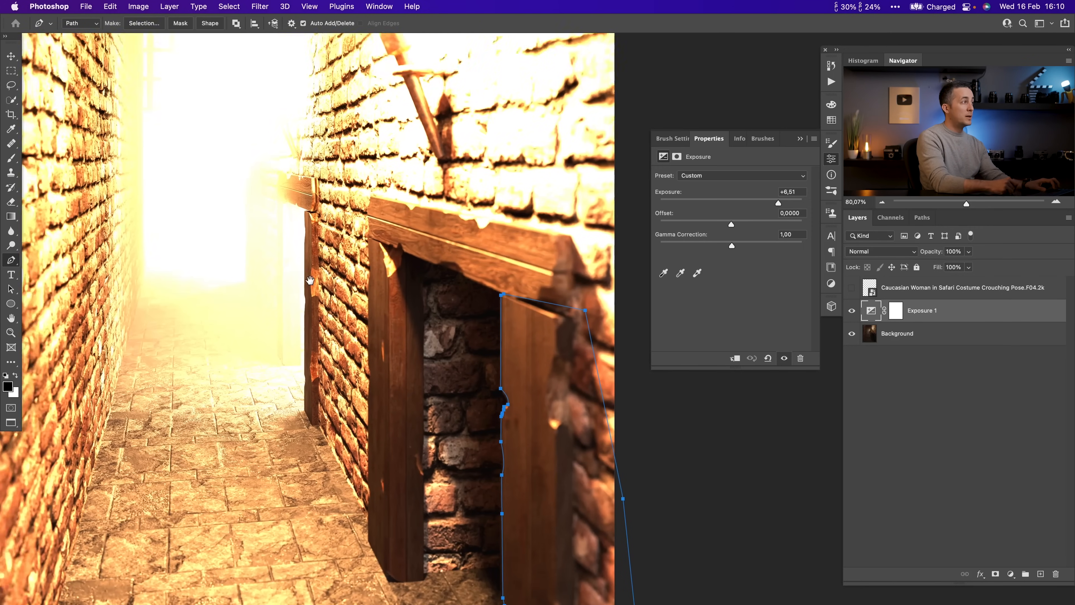
{"action": "scroll", "coordinate": [408, 291], "scroll_direction": "up", "scroll_amount": 5}
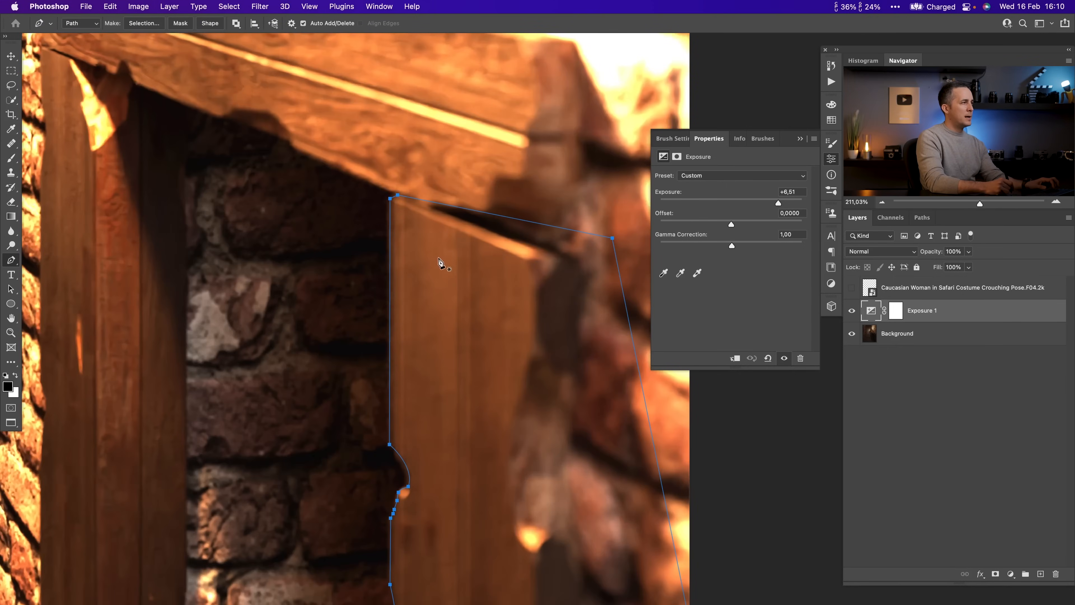
{"action": "right_click", "coordinate": [439, 263]}
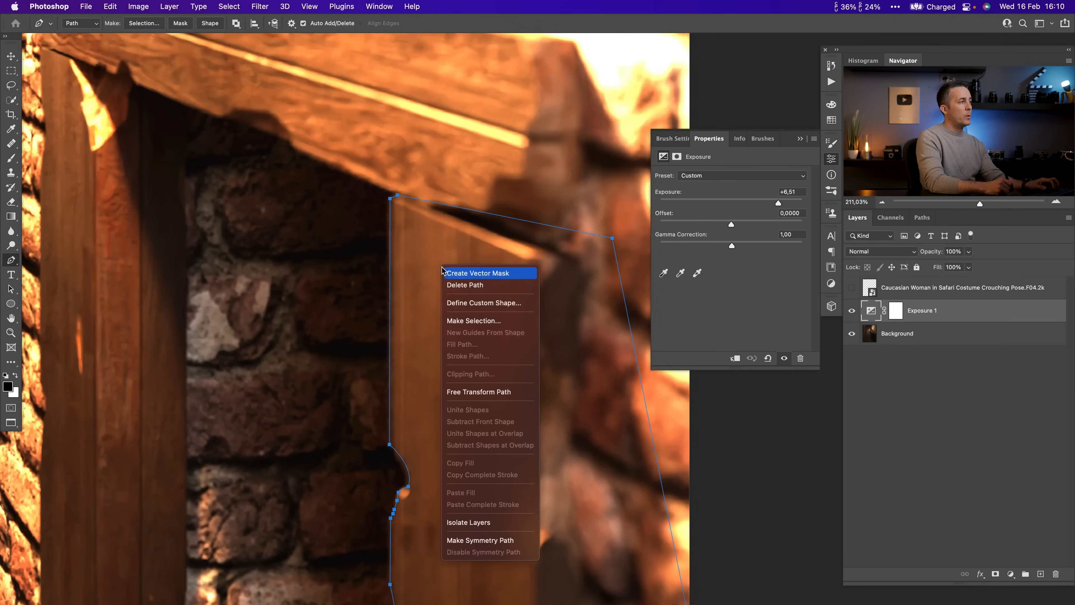
{"action": "left_click", "coordinate": [473, 321]}
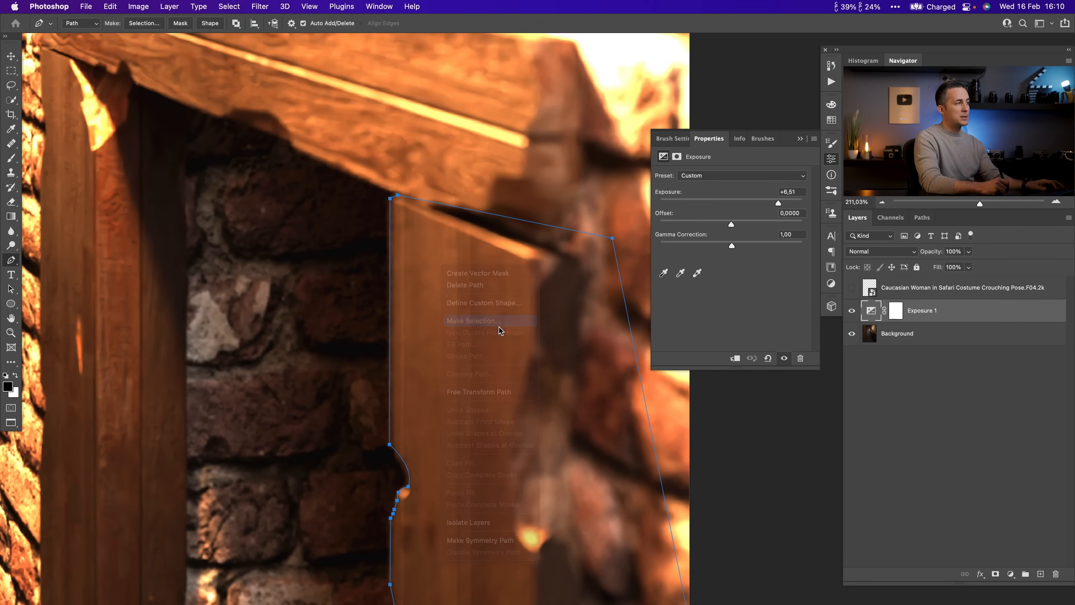
{"action": "left_click_drag", "start_coordinate": [853, 408], "coordinate": [272, 285]}
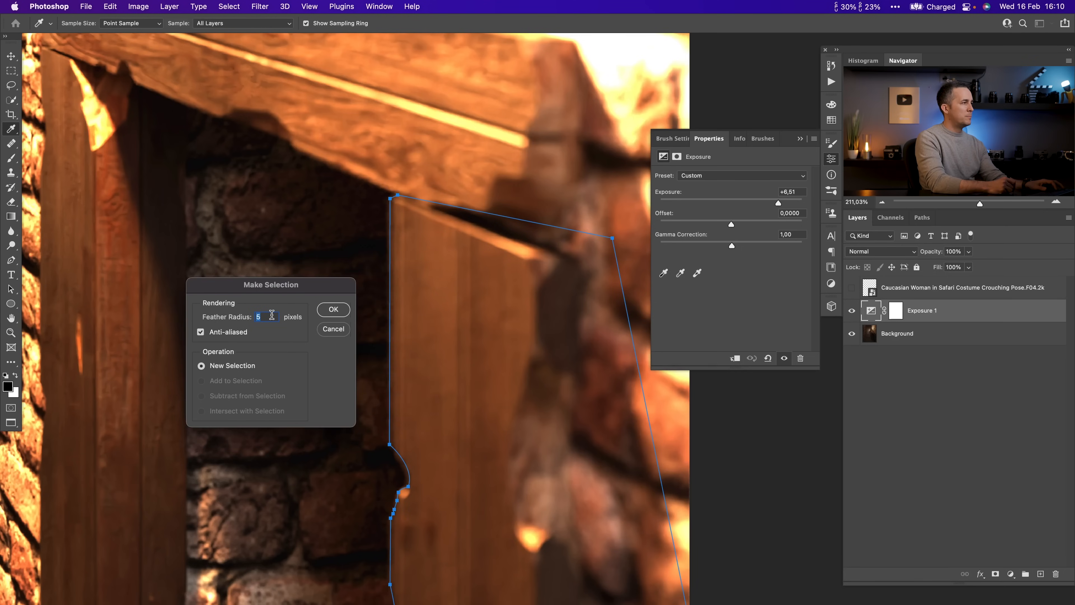
{"action": "left_click", "coordinate": [333, 309]}
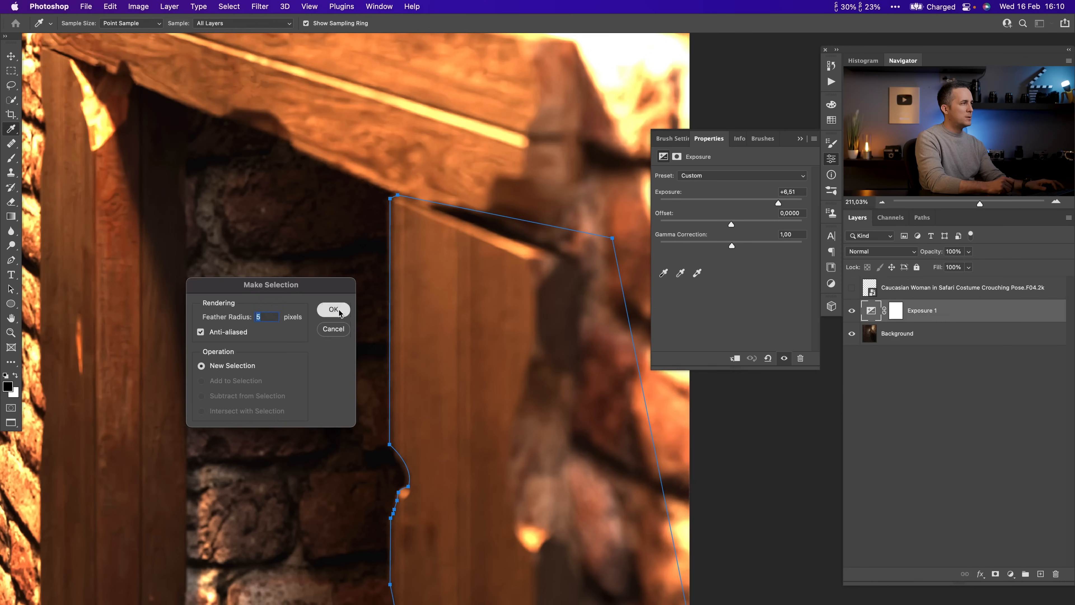
- Show the woman layer and add an inverted layer mask from the selection so the near wooden post covers her
{"action": "left_click", "coordinate": [954, 292]}
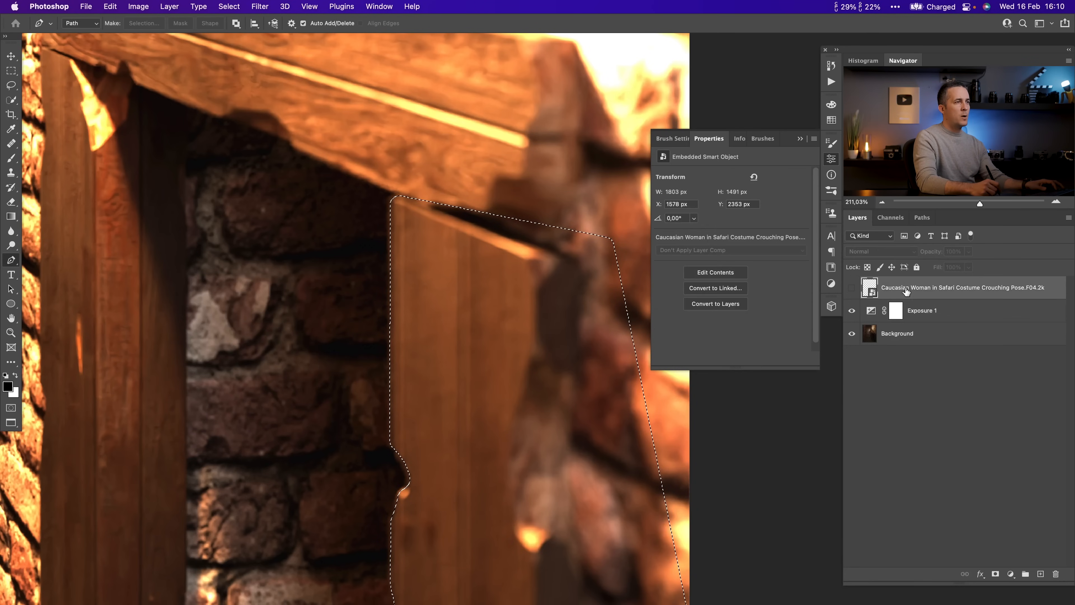
{"action": "left_click", "coordinate": [852, 287]}
{"action": "left_click_drag", "start_coordinate": [493, 453], "coordinate": [486, 251]}
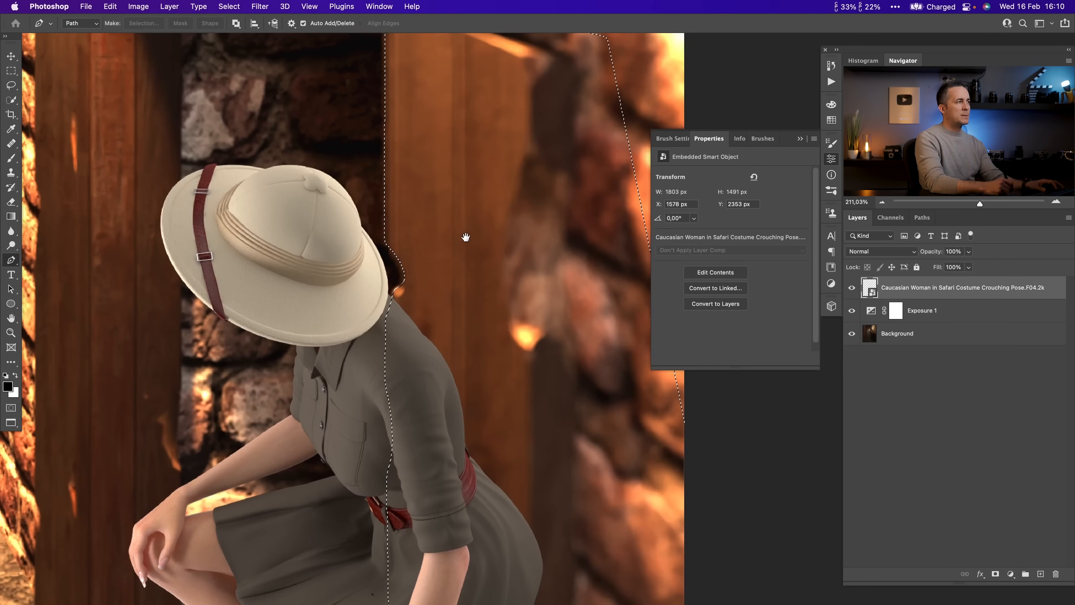
{"action": "left_click", "coordinate": [996, 575]}
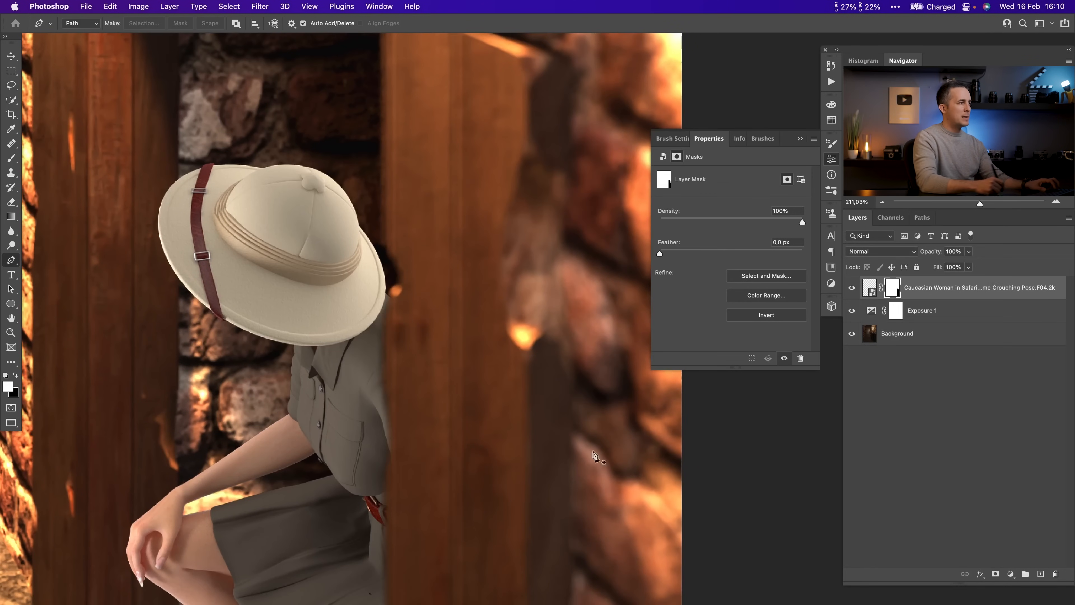
- Inspect the masked edge along the post from hat to floor, toggling the Exposure adjustment off and on
{"action": "scroll", "coordinate": [424, 339], "scroll_direction": "down", "scroll_amount": 5}
{"action": "scroll", "coordinate": [456, 379], "scroll_direction": "up", "scroll_amount": 5}
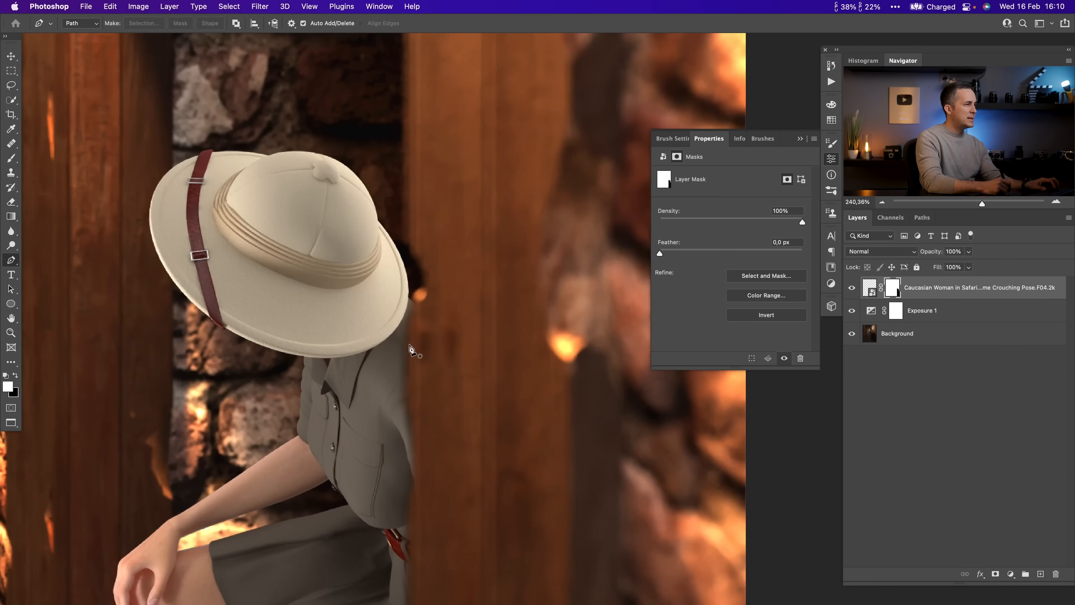
{"action": "left_click_drag", "start_coordinate": [408, 425], "coordinate": [408, 268]}
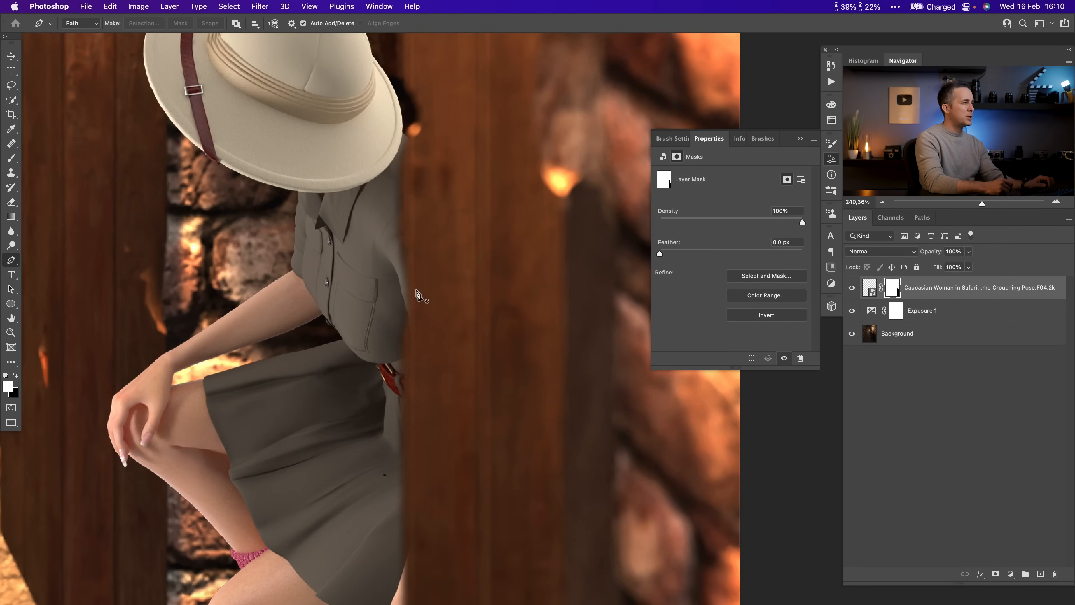
{"action": "left_click_drag", "start_coordinate": [415, 490], "coordinate": [413, 288]}
{"action": "left_click_drag", "start_coordinate": [409, 436], "coordinate": [415, 279]}
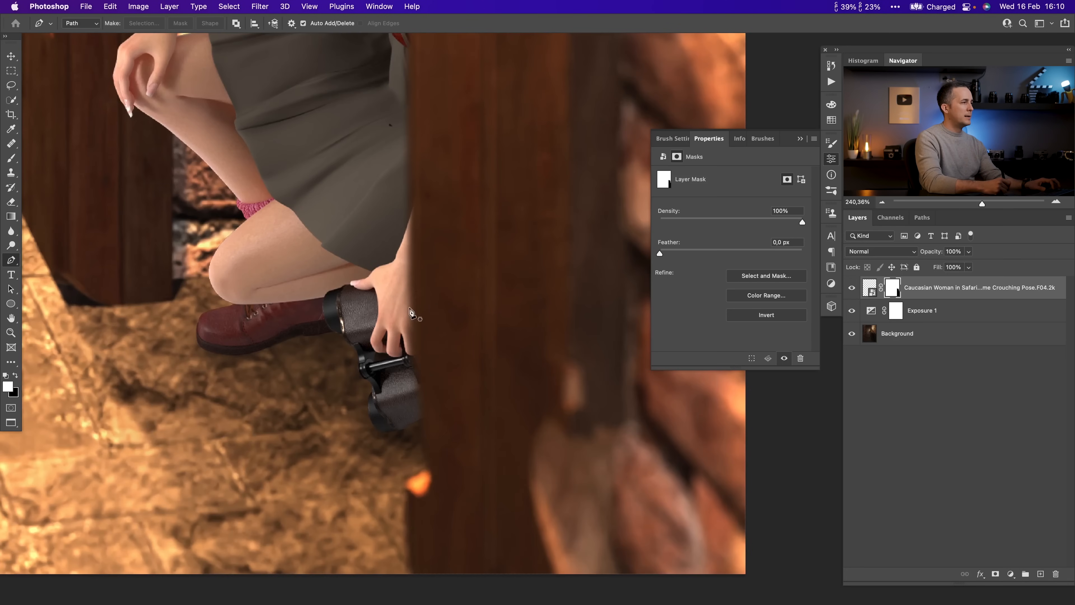
{"action": "scroll", "coordinate": [429, 366], "scroll_direction": "down", "scroll_amount": 10}
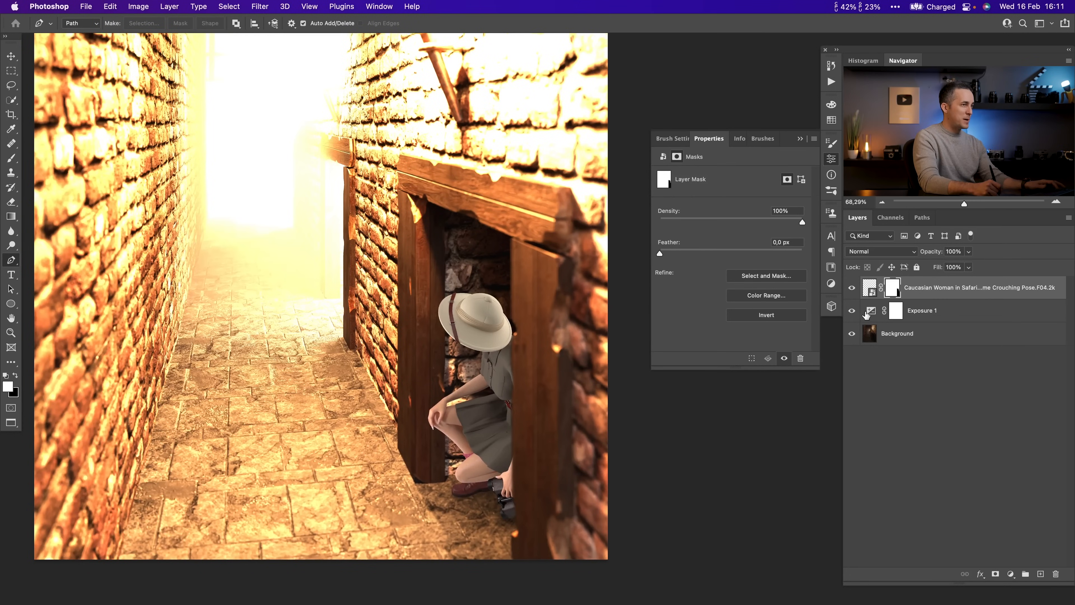
{"action": "left_click", "coordinate": [851, 310]}
{"action": "left_click", "coordinate": [852, 312]}
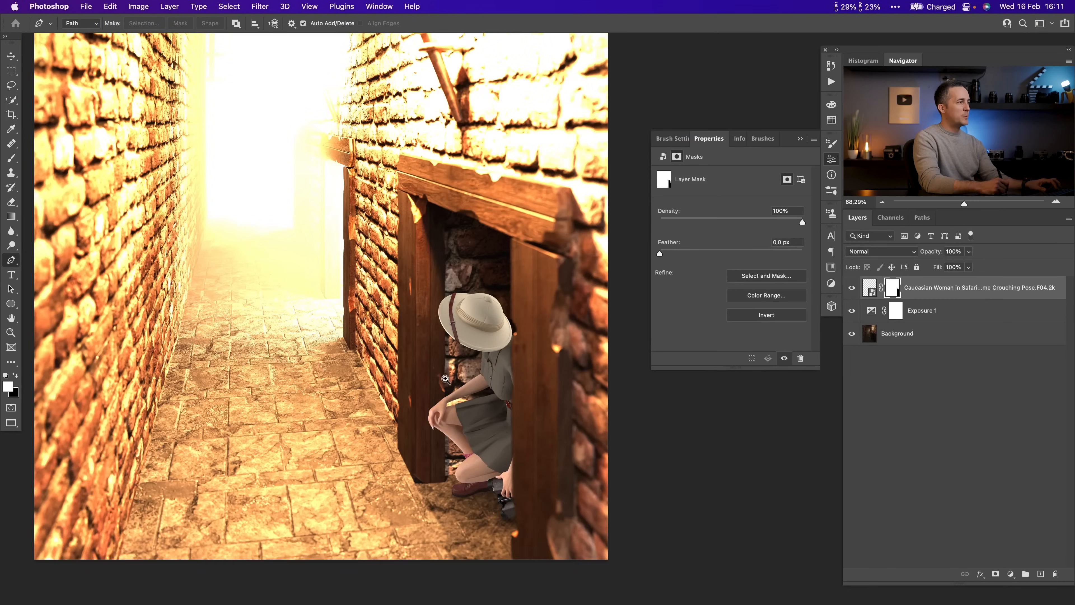
{"action": "scroll", "coordinate": [450, 346], "scroll_direction": "up", "scroll_amount": 5}
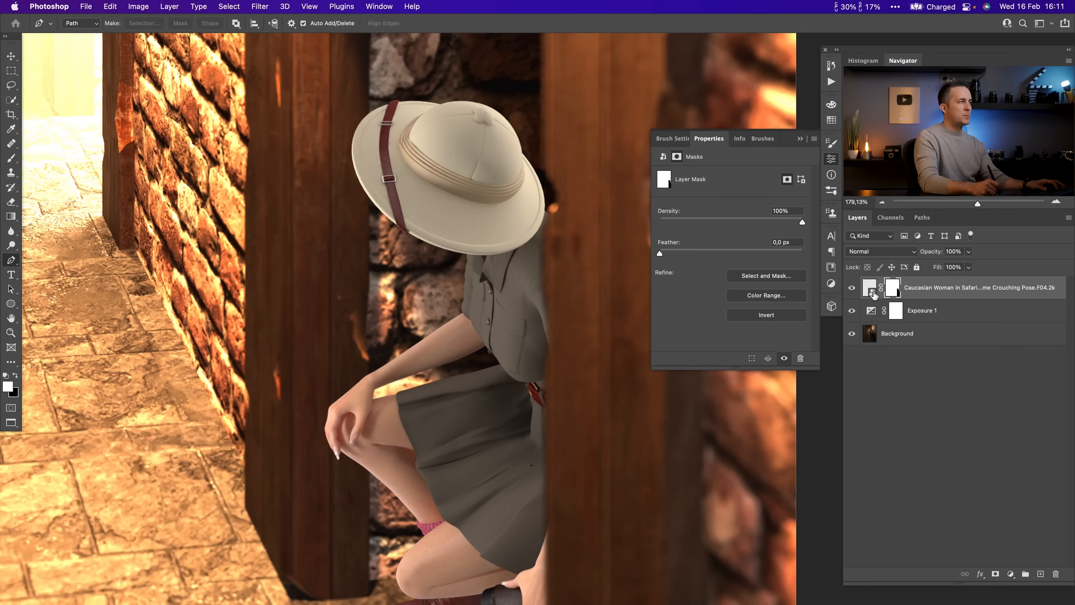
{"action": "left_click", "coordinate": [223, 10]}
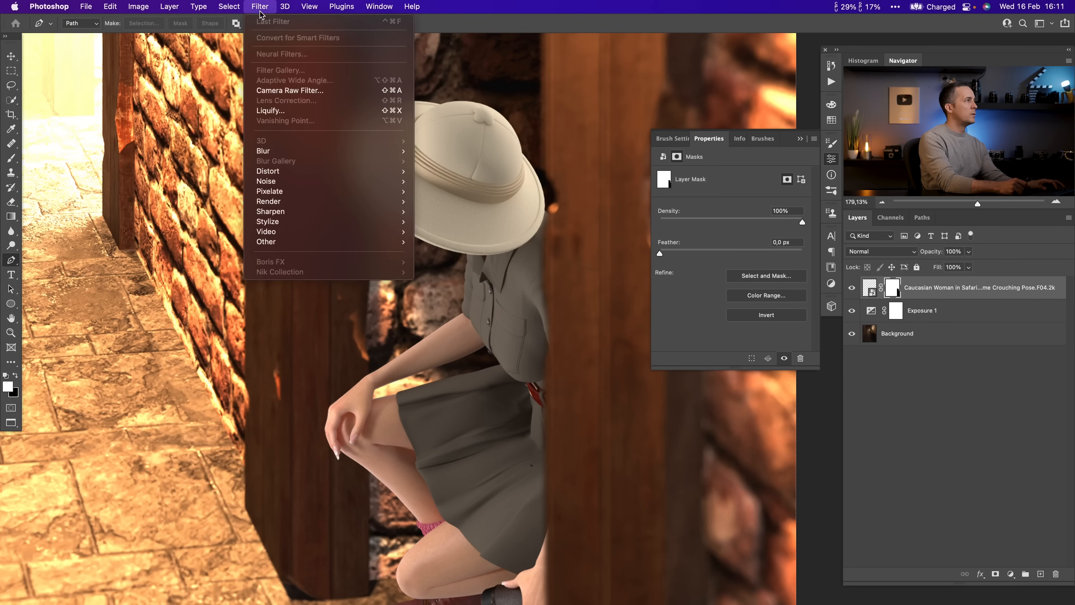
{"action": "mouse_move", "coordinate": [295, 153]}
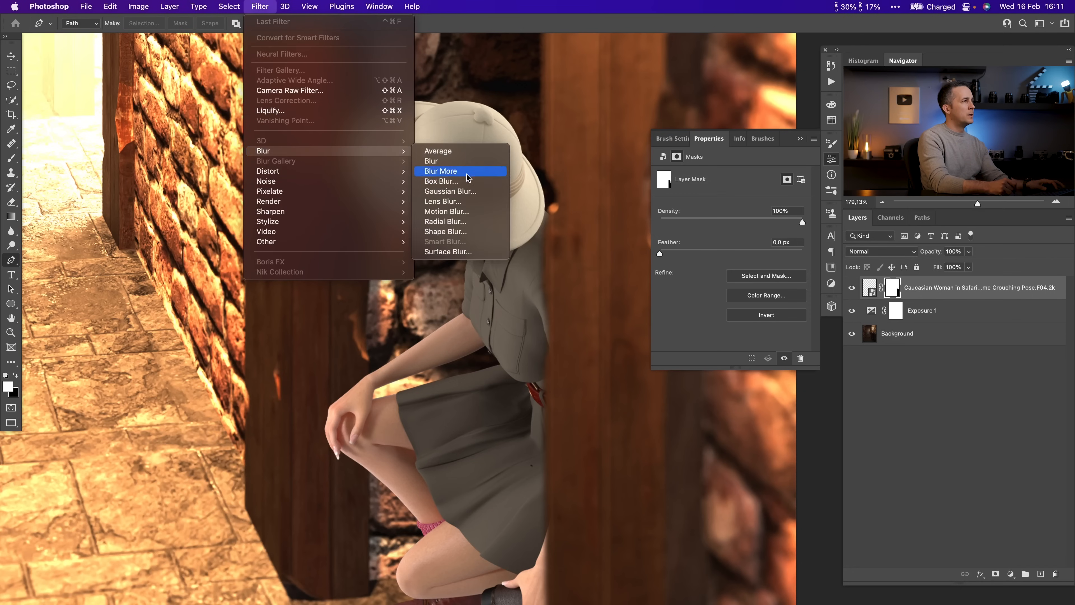
{"action": "left_click", "coordinate": [459, 193]}
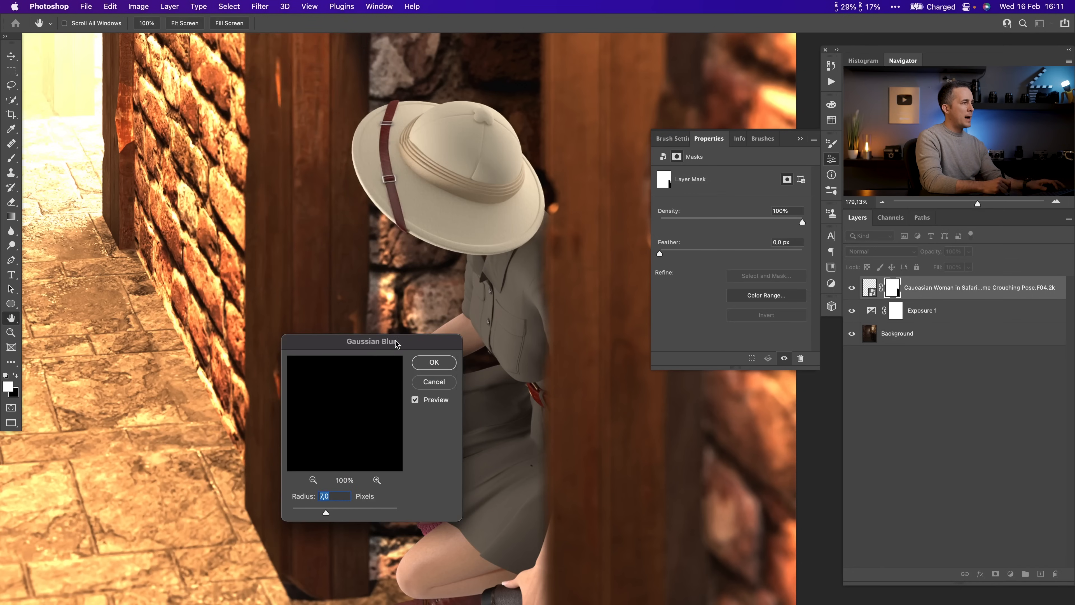
{"action": "left_click_drag", "start_coordinate": [396, 344], "coordinate": [309, 338]}
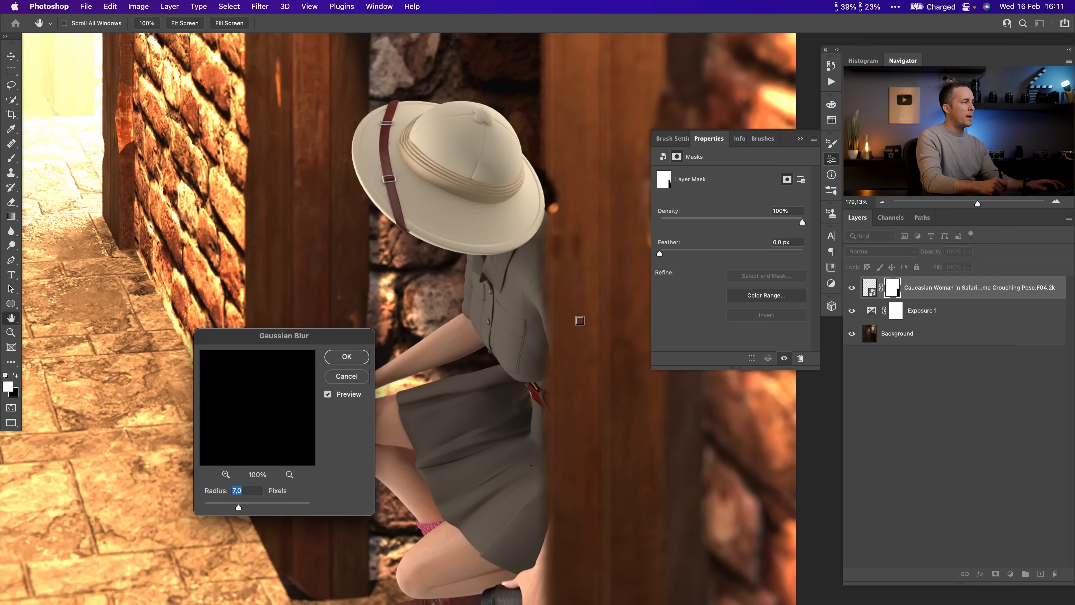
{"action": "left_click", "coordinate": [356, 380]}
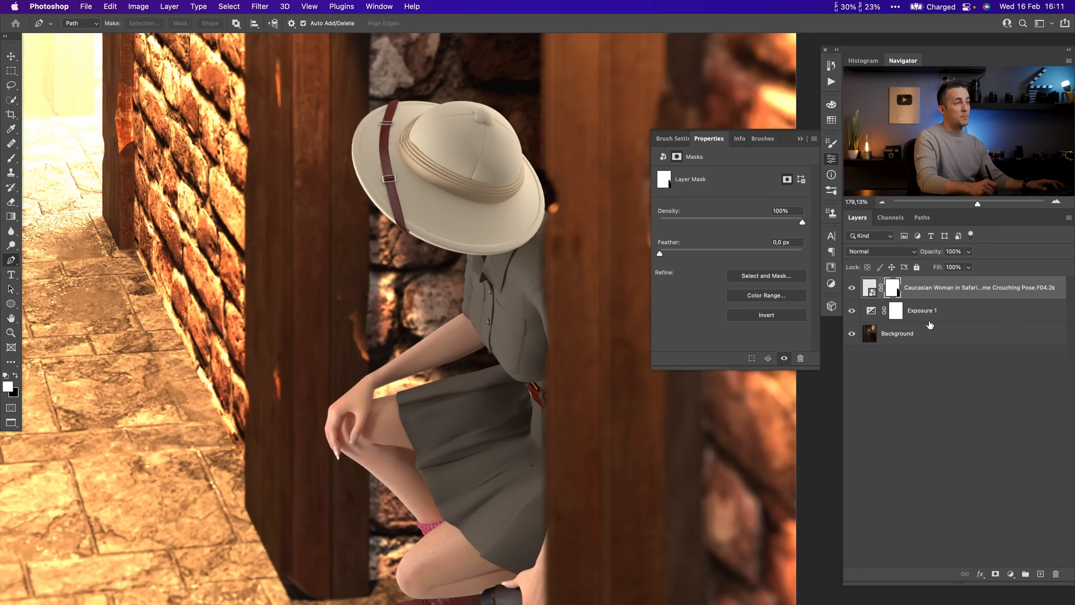
- Target the woman's smart object instead of its mask and apply a Gaussian Blur with a 1.7-pixel radius
{"action": "left_click", "coordinate": [871, 290]}
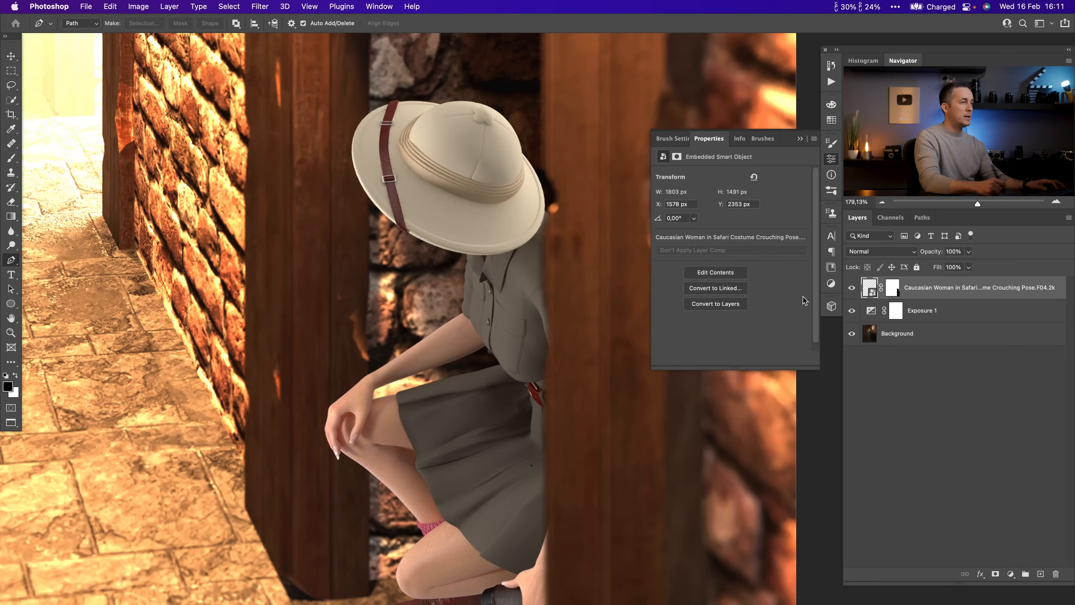
{"action": "left_click", "coordinate": [258, 8]}
{"action": "mouse_move", "coordinate": [296, 163]}
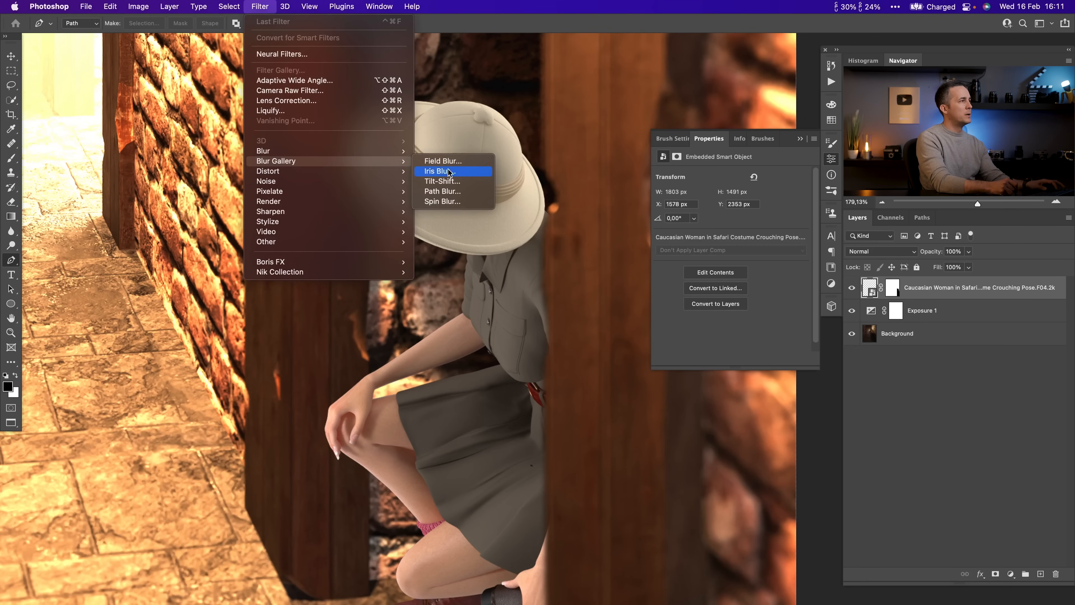
{"action": "mouse_move", "coordinate": [344, 151]}
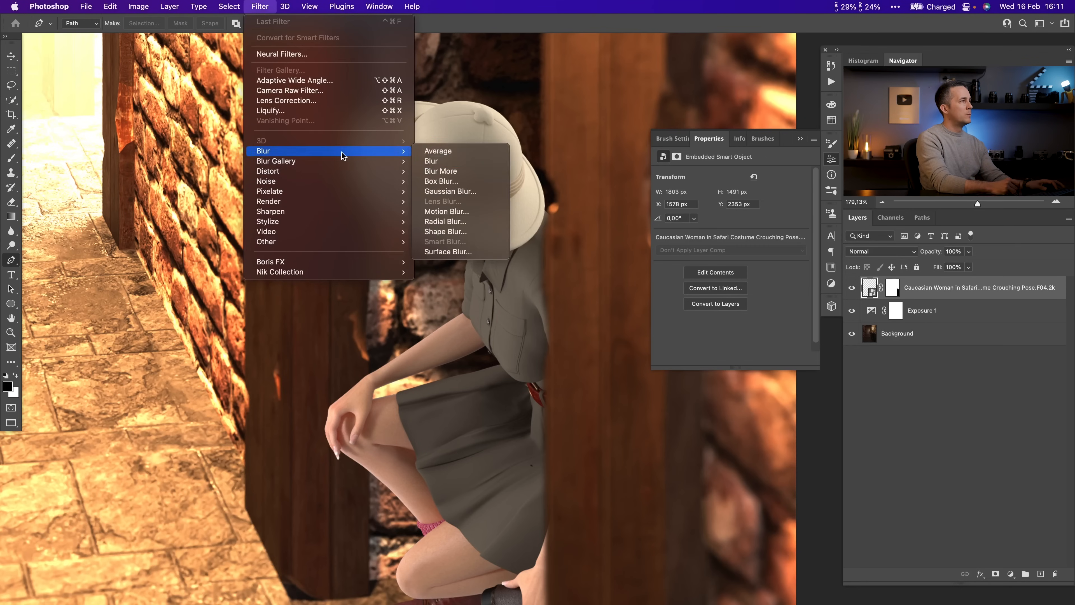
{"action": "left_click", "coordinate": [443, 196]}
{"action": "left_click_drag", "start_coordinate": [331, 334], "coordinate": [247, 294]}
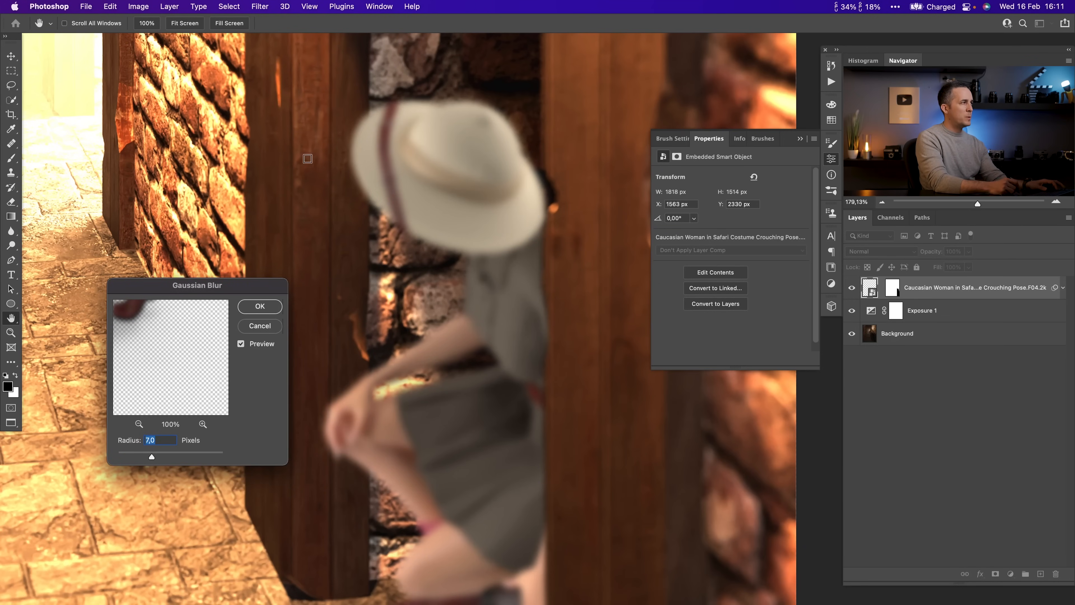
{"action": "left_click", "coordinate": [133, 456]}
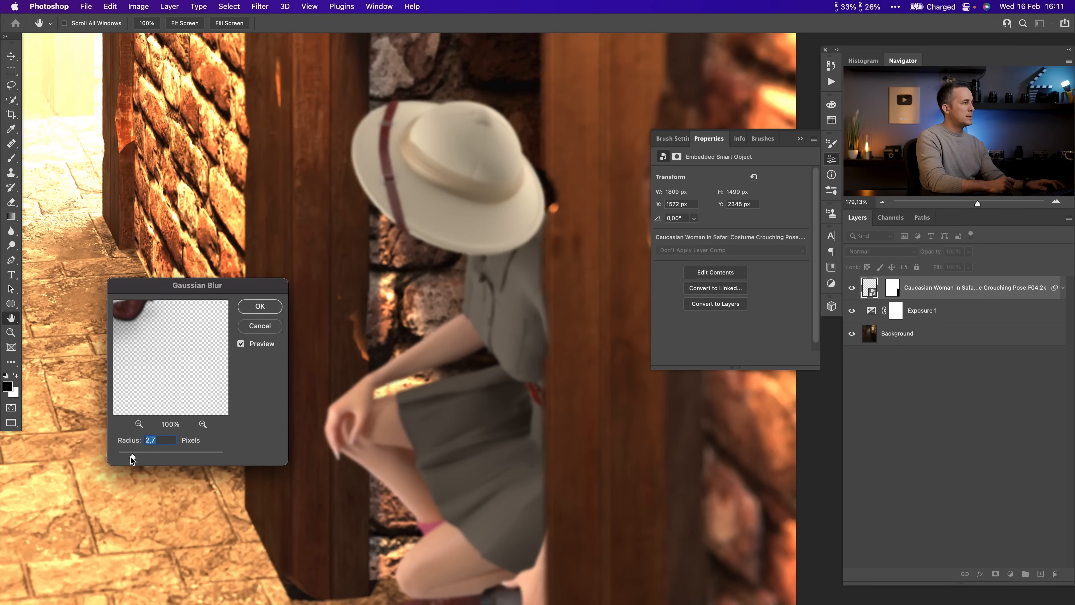
{"action": "type", "text": "2"}
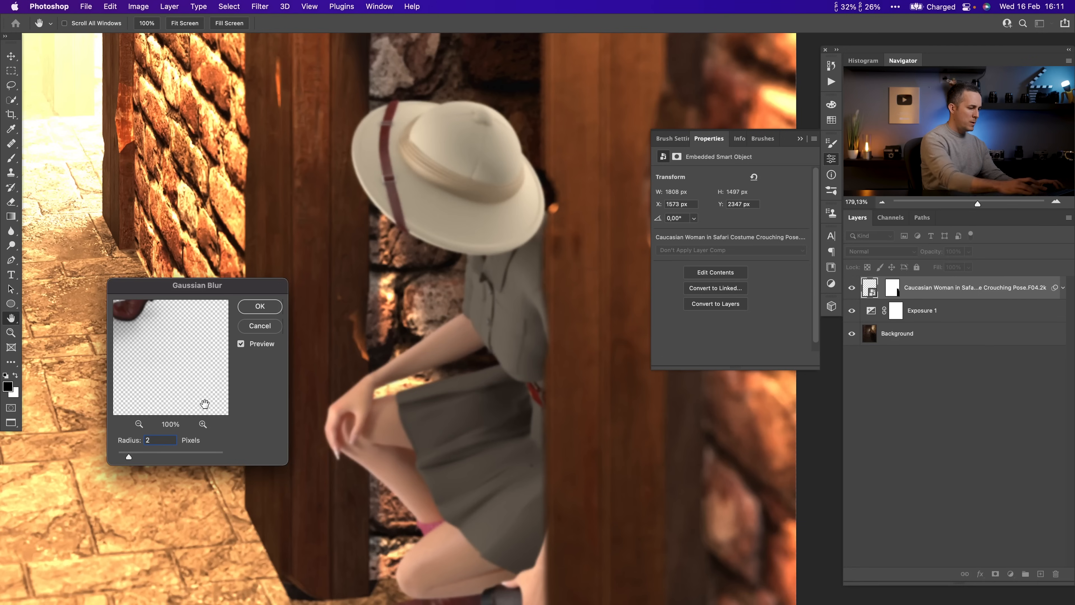
{"action": "type", "text": ",7"}
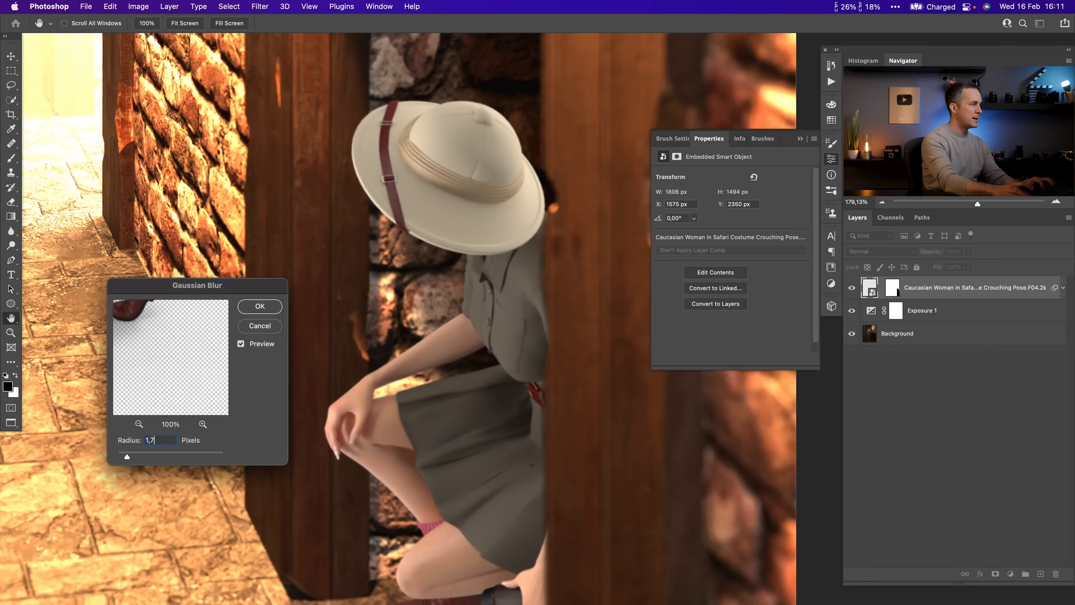
{"action": "left_click", "coordinate": [260, 307]}
{"action": "key", "text": "p"}
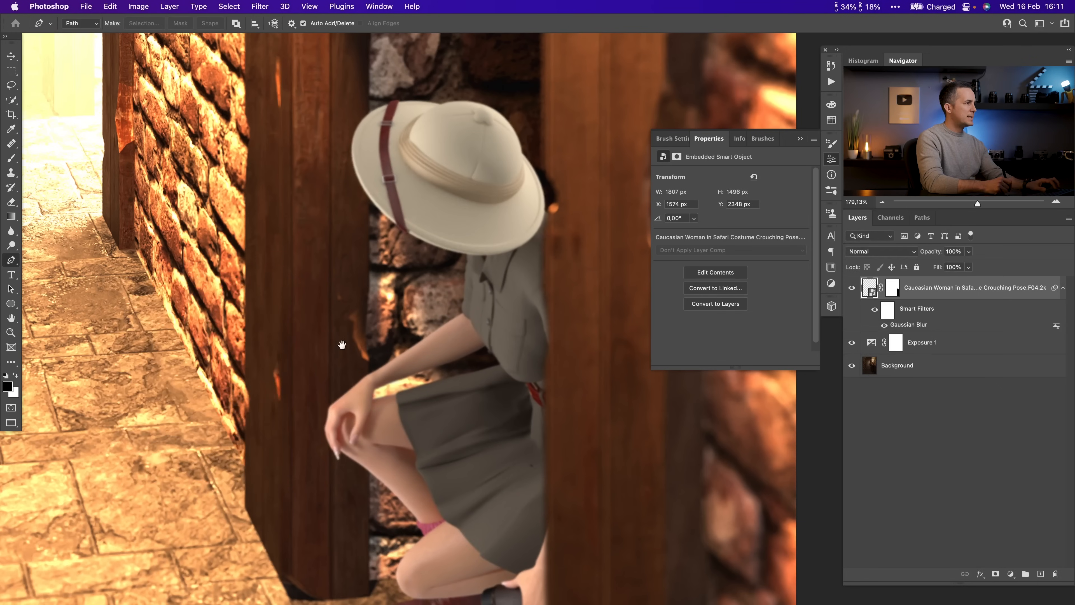
- Examine the woman's softness against the doorway and review the Gaussian Blur smart filter's radius without changing it
{"action": "scroll", "coordinate": [459, 286], "scroll_direction": "down", "scroll_amount": 5}
{"action": "scroll", "coordinate": [459, 286], "scroll_direction": "up", "scroll_amount": 4}
{"action": "scroll", "coordinate": [459, 286], "scroll_direction": "down", "scroll_amount": 2}
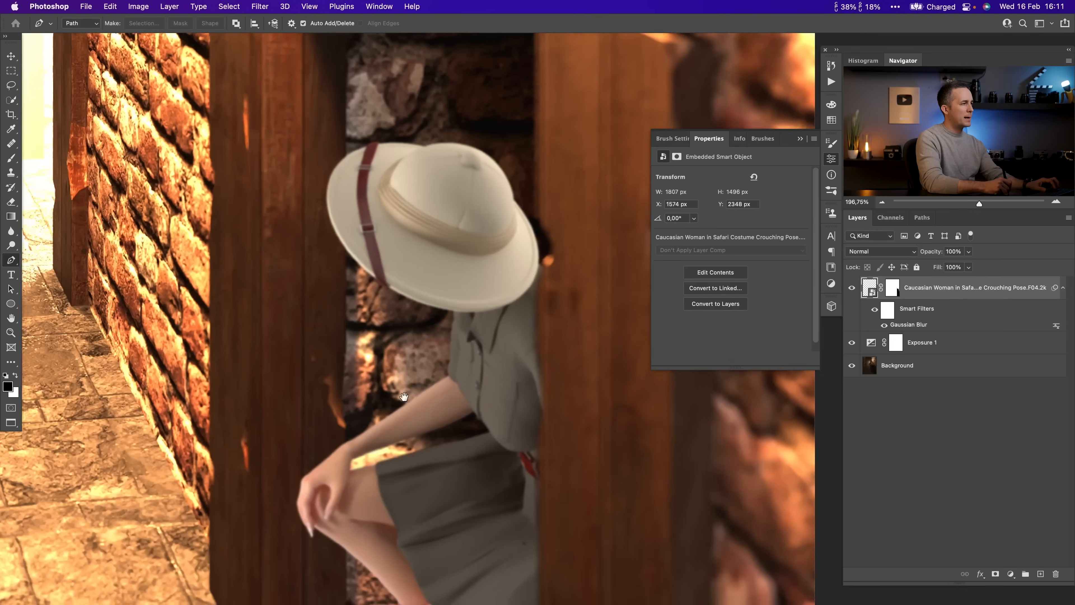
{"action": "double_click", "coordinate": [911, 325]}
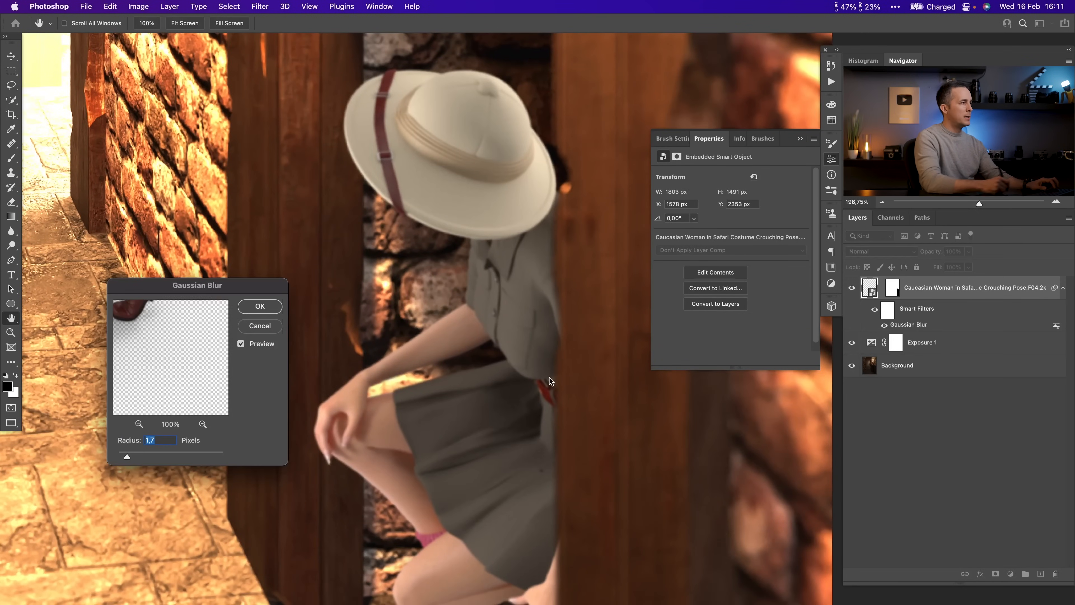
{"action": "left_click", "coordinate": [258, 329]}
{"action": "scroll", "coordinate": [437, 372], "scroll_direction": "down", "scroll_amount": 3}
{"action": "scroll", "coordinate": [438, 373], "scroll_direction": "down", "scroll_amount": 3}
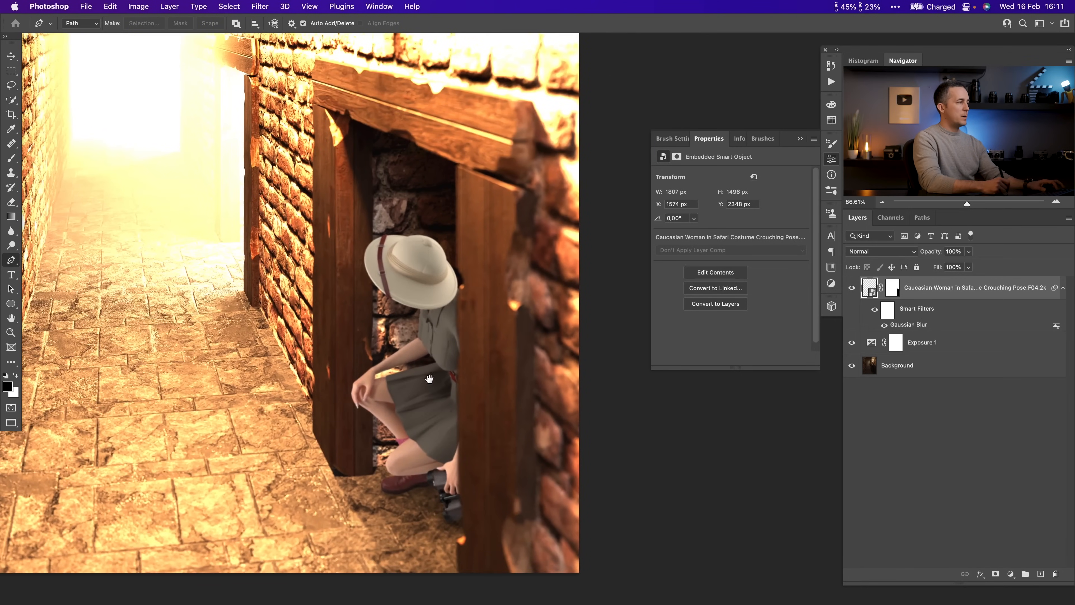
- Hide the Exposure 1 adjustment to compare the woman's brightness with the dark corridor at its real exposure
{"action": "left_click_drag", "start_coordinate": [429, 378], "coordinate": [424, 337]}
{"action": "mouse_move", "coordinate": [457, 373]}
{"action": "left_mouse_down"}
{"action": "mouse_move", "coordinate": [484, 378]}
{"action": "mouse_move", "coordinate": [455, 384]}
{"action": "left_mouse_up"}
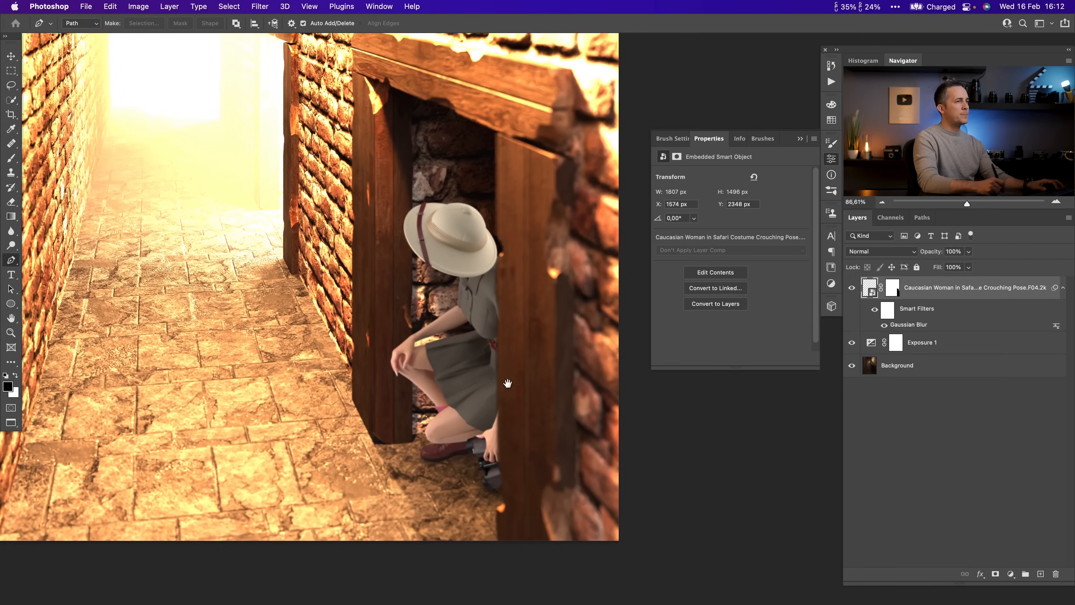
{"action": "left_click", "coordinate": [852, 343]}
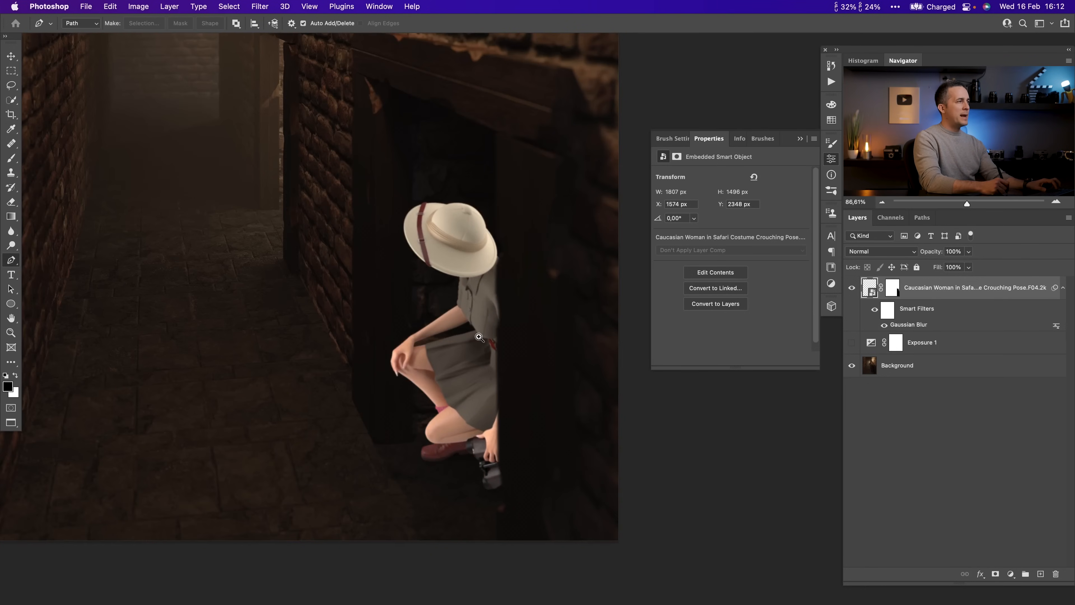
{"action": "scroll", "coordinate": [550, 307], "scroll_direction": "down", "scroll_amount": 3}
{"action": "left_click_drag", "start_coordinate": [551, 306], "coordinate": [641, 307]}
{"action": "left_click", "coordinate": [800, 138]}
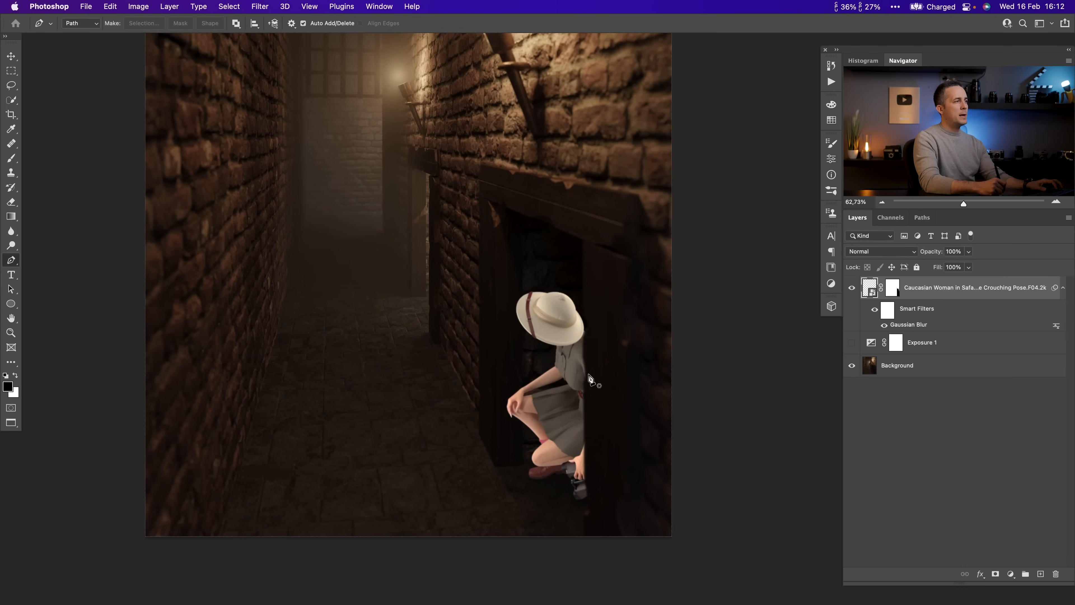
{"action": "scroll", "coordinate": [581, 377], "scroll_direction": "right", "scroll_amount": 3}
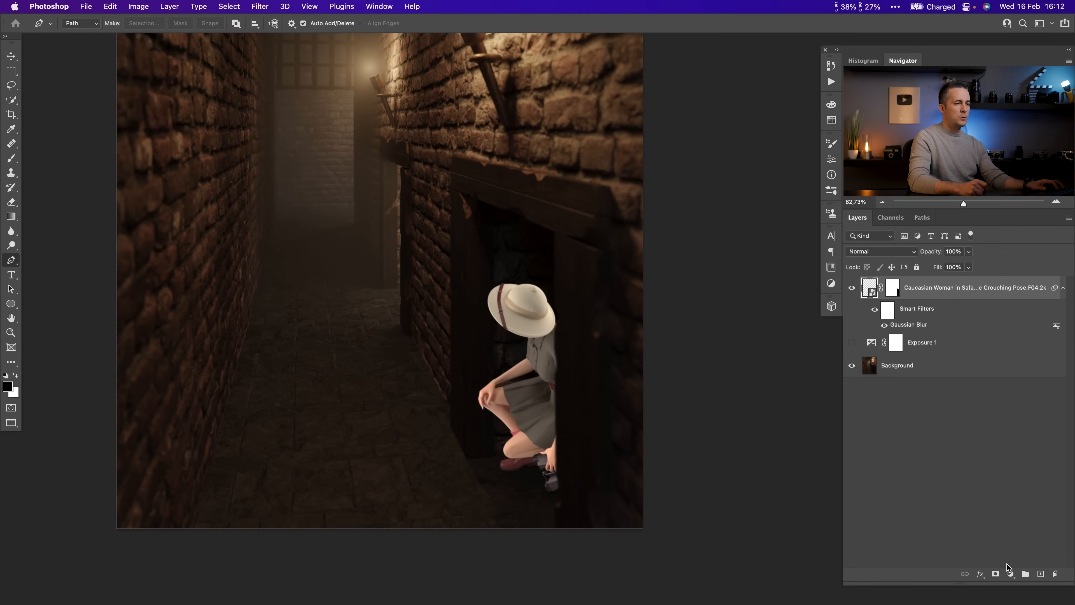
- Add an Exposure adjustment above the woman, clip it to her layer and darken her to an exposure of -6.20
{"action": "left_click", "coordinate": [1011, 574]}
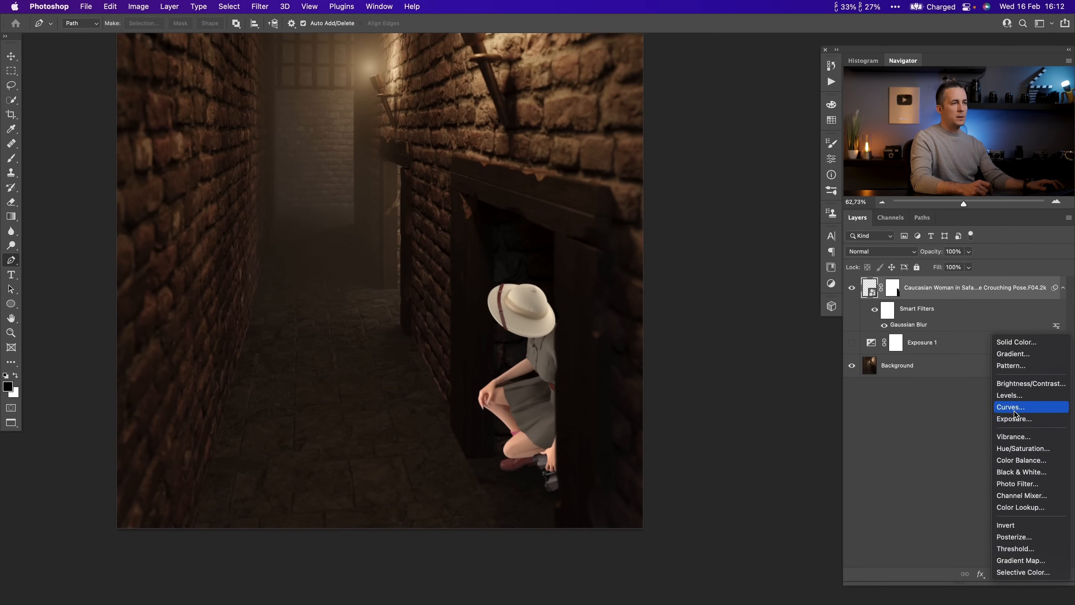
{"action": "left_click", "coordinate": [1013, 419]}
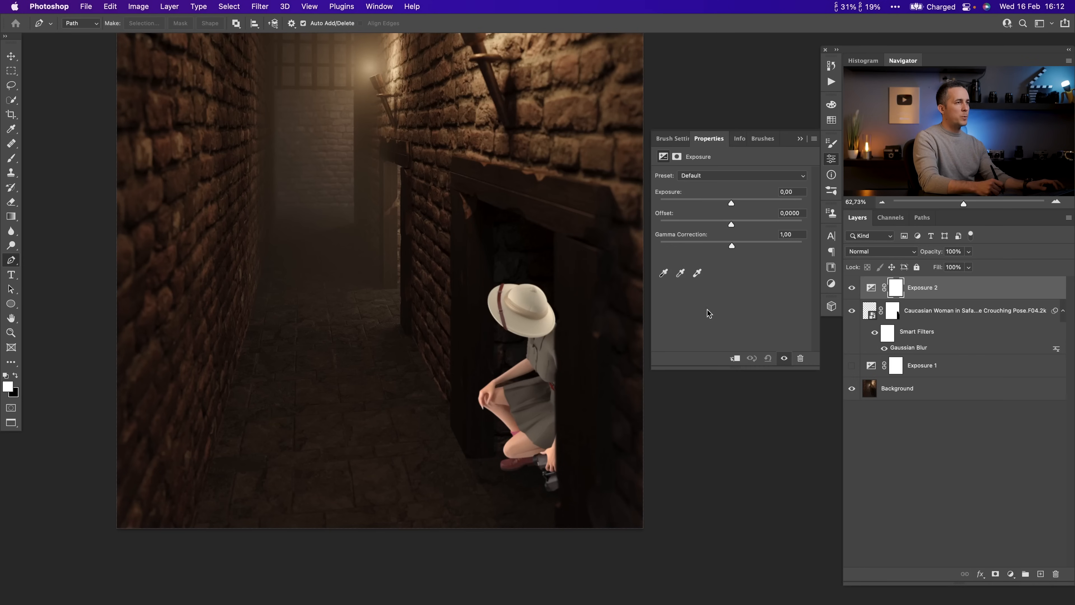
{"action": "left_click", "coordinate": [736, 358]}
{"action": "left_click_drag", "start_coordinate": [728, 206], "coordinate": [709, 206]}
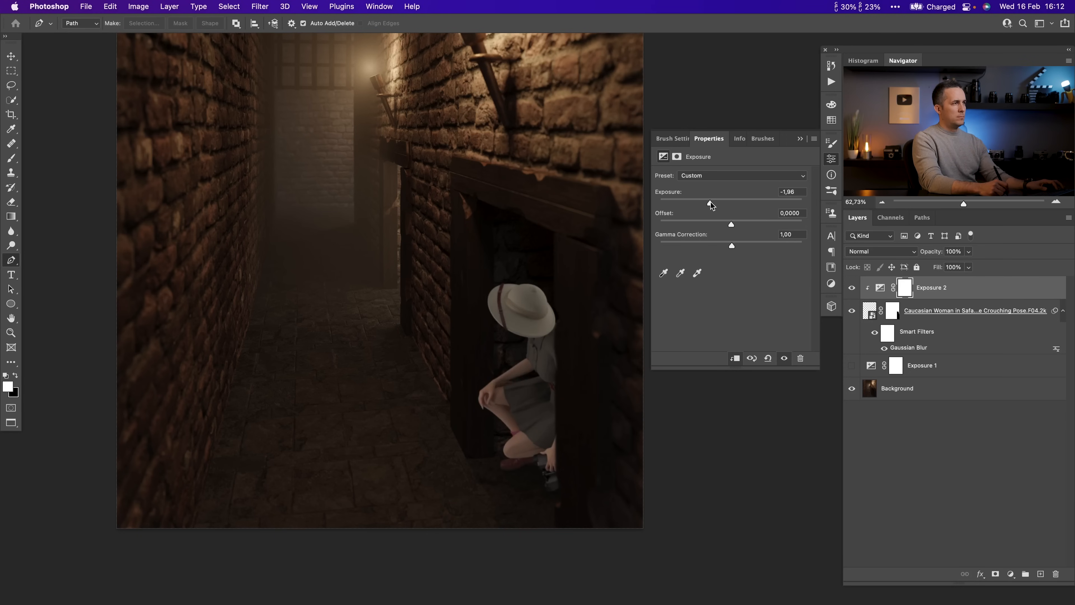
{"action": "left_click_drag", "start_coordinate": [696, 206], "coordinate": [688, 206]}
{"action": "scroll", "coordinate": [550, 390], "scroll_direction": "up", "scroll_amount": 5}
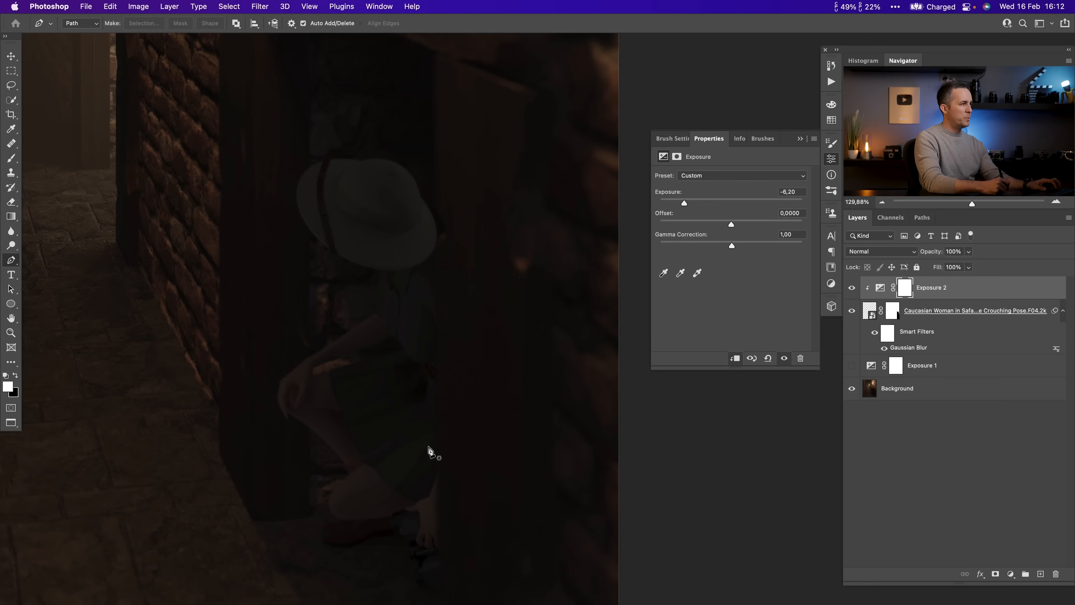
{"action": "scroll", "coordinate": [426, 449], "scroll_direction": "left", "scroll_amount": 5}
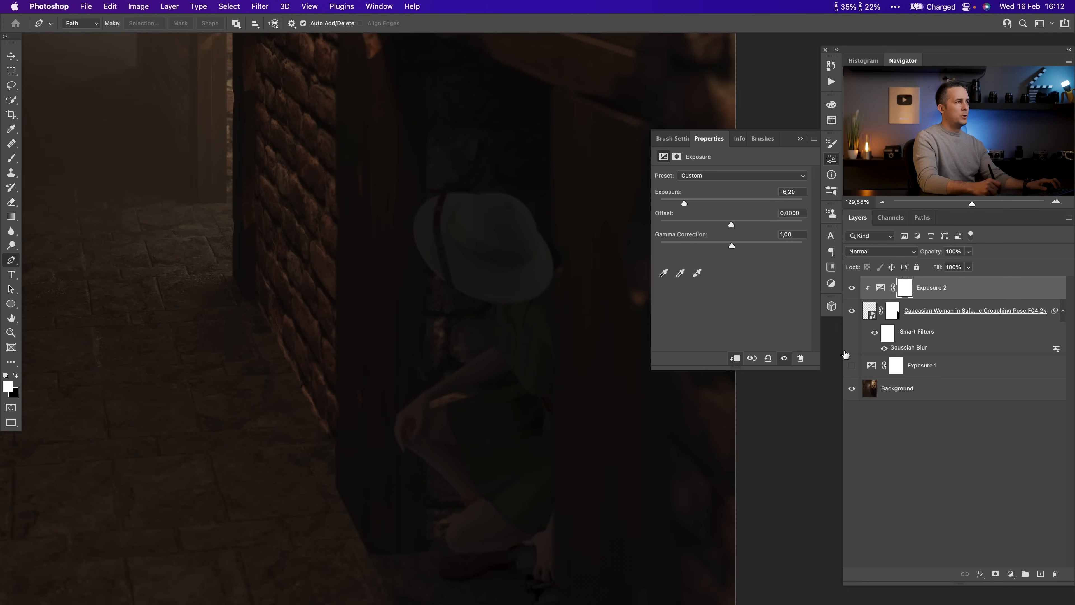
- Group the woman layer with her clipped Exposure adjustment and name the group Woman model
{"action": "left_click", "coordinate": [906, 294]}
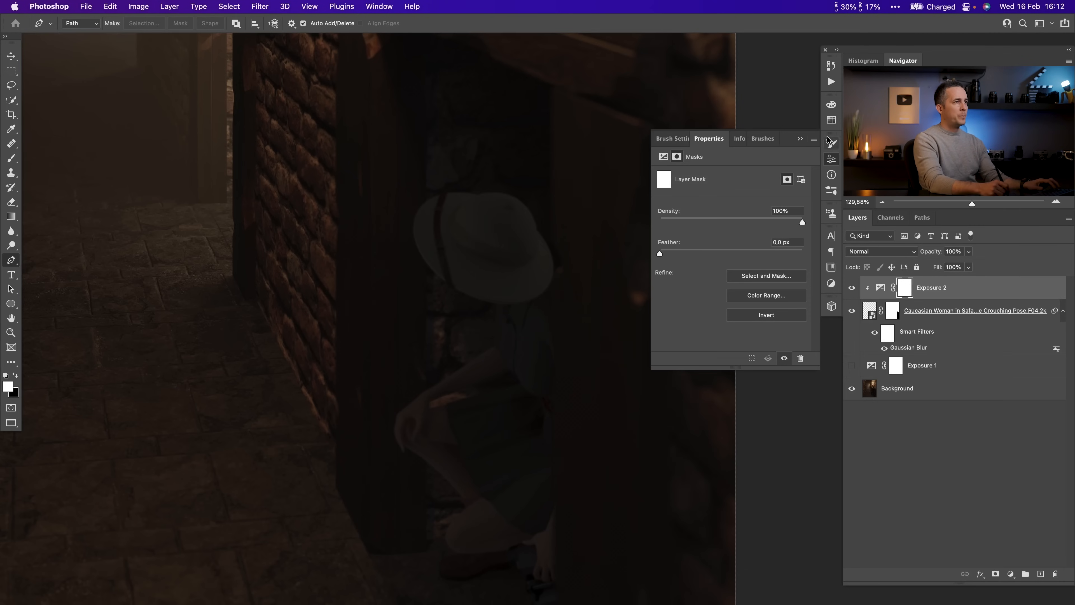
{"action": "left_click", "coordinate": [800, 139]}
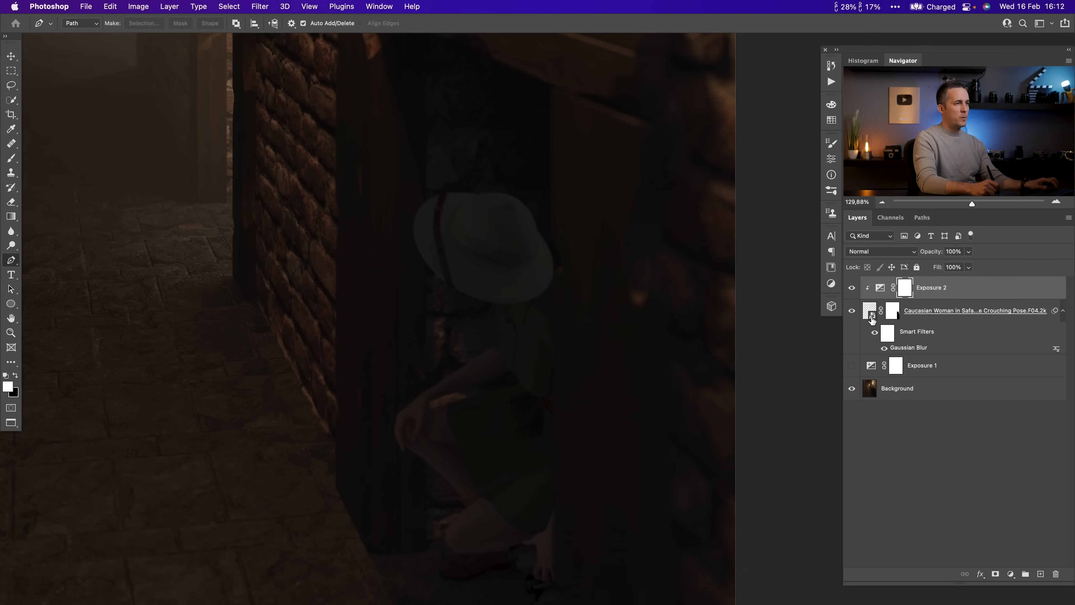
{"action": "key", "text": "x"}
{"action": "key", "text": "super+g"}
{"action": "double_click", "coordinate": [886, 282]}
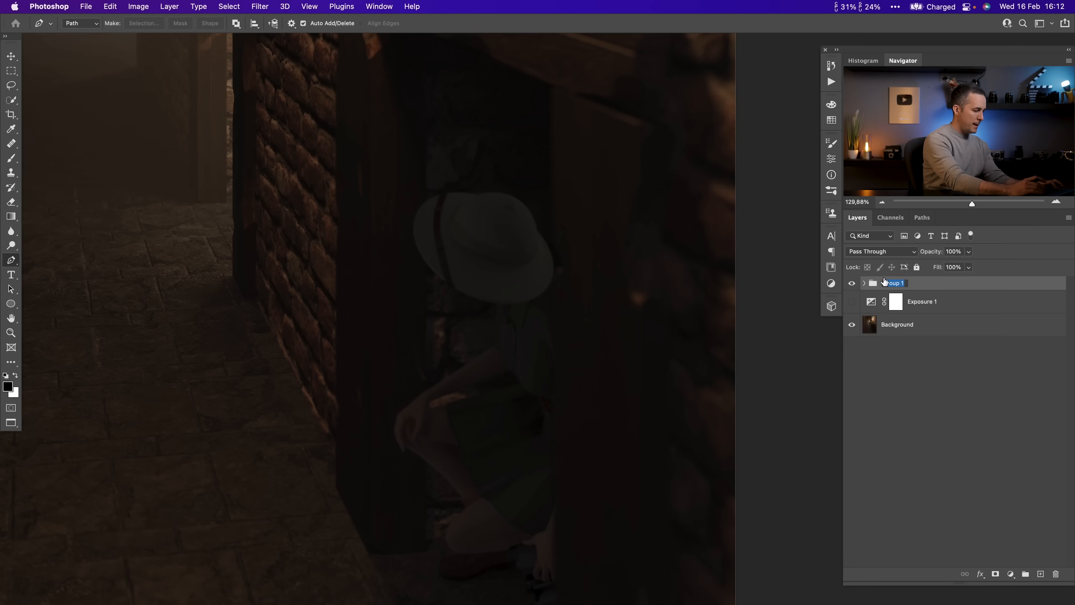
{"action": "type", "text": "F"}
{"action": "type", "text": "WOman"}
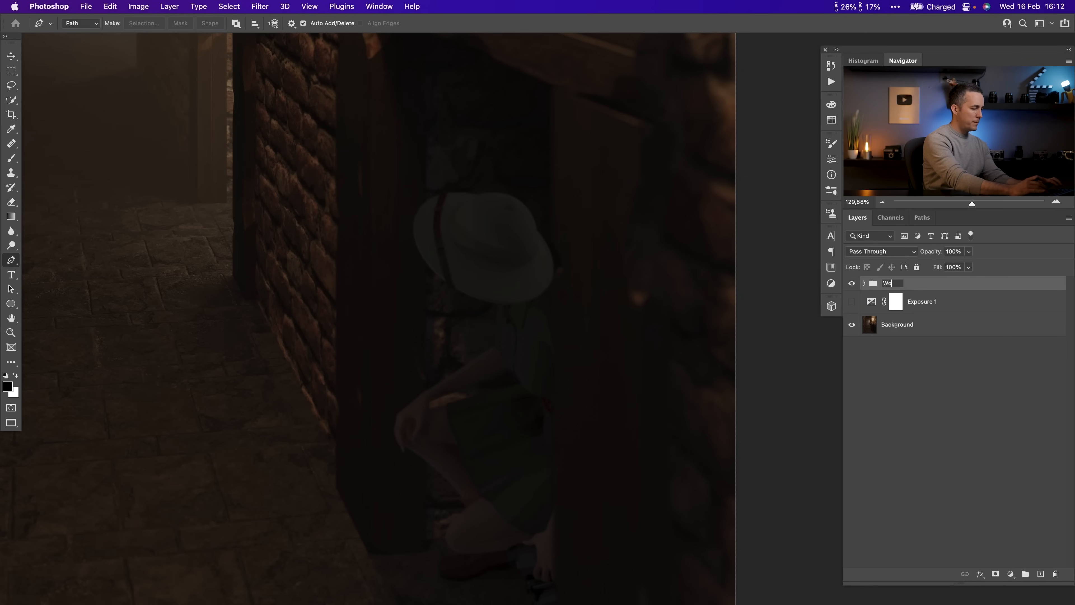
{"action": "type", "text": " model"}
{"action": "key", "text": "Return"}
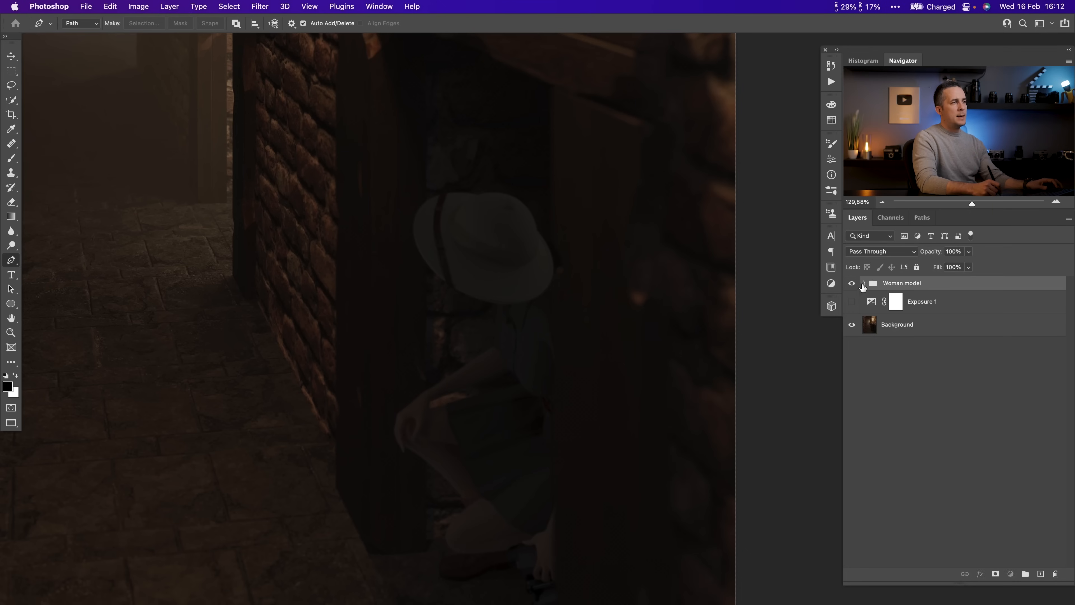
- Target the Exposure 2 mask inside the group and choose a black Soft Round Pressure Opacity brush
{"action": "left_click", "coordinate": [865, 283]}
{"action": "left_click", "coordinate": [917, 305]}
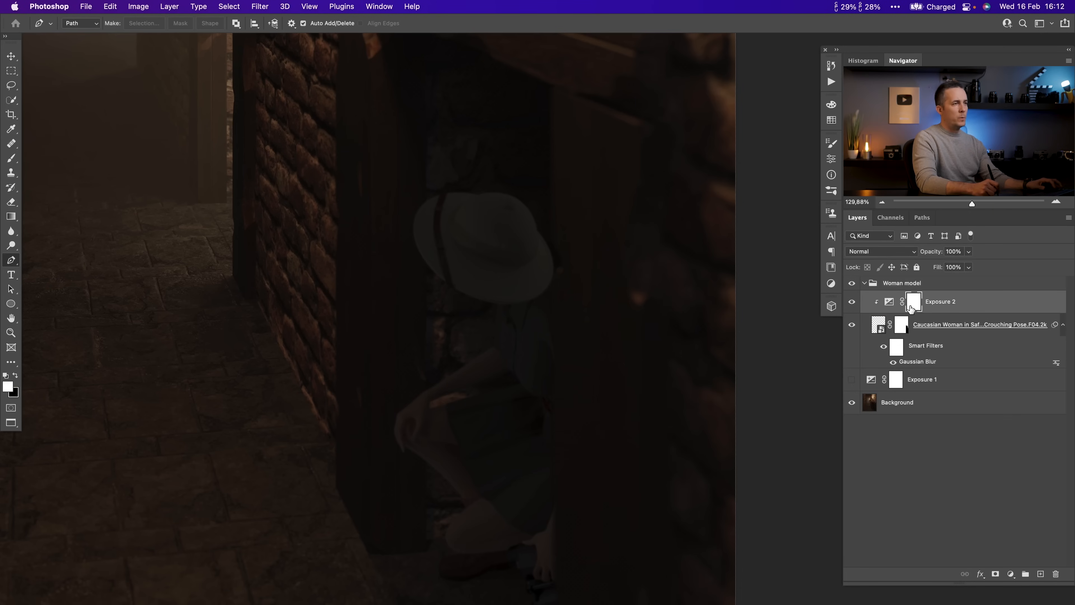
{"action": "key", "text": "b"}
{"action": "key", "text": "x"}
{"action": "right_click", "coordinate": [478, 262]}
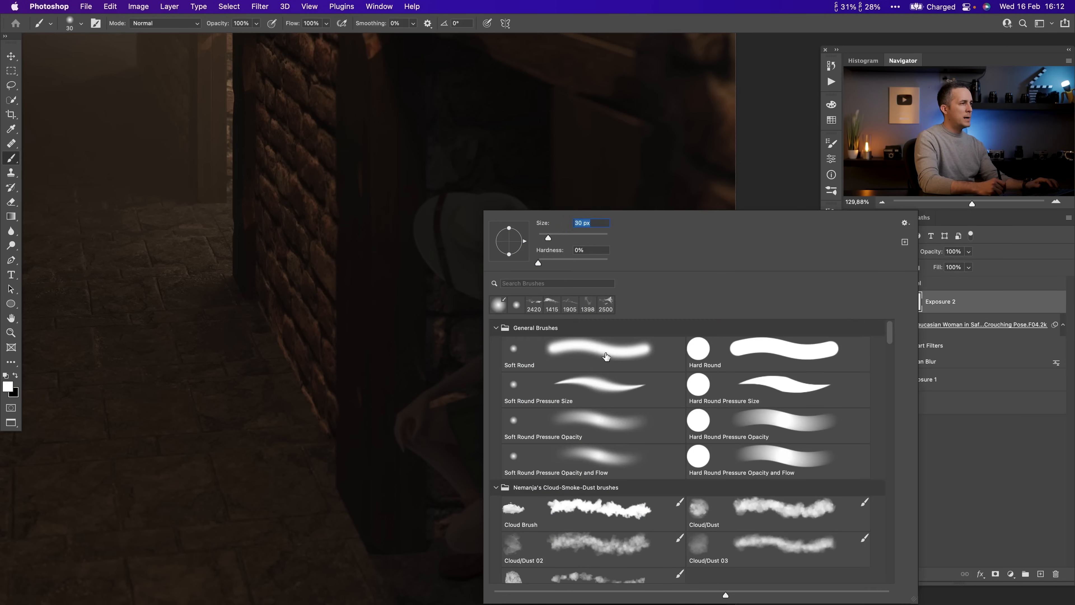
{"action": "double_click", "coordinate": [582, 416]}
{"action": "key", "text": "x"}
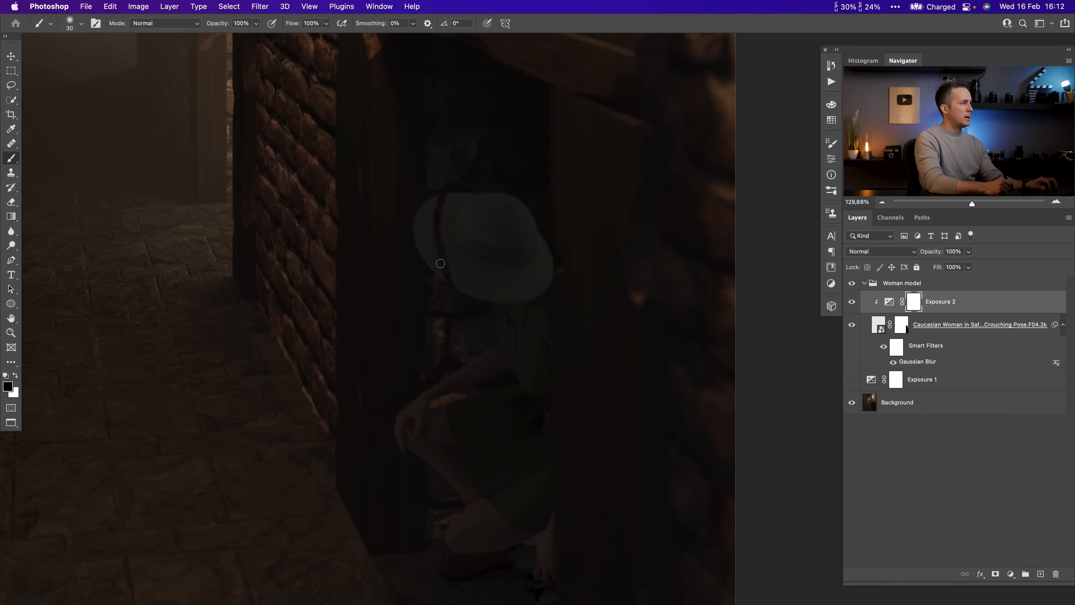
- Paint on the Exposure 2 mask with a 200 px brush at 20% opacity to bring light back onto the hat and the hand on her knee
{"action": "key", "text": "bracketright"}
{"action": "key", "text": "bracketright"}
{"action": "key", "text": "bracketright"}
{"action": "key", "text": "bracketright"}
{"action": "key", "text": "bracketright"}
{"action": "key", "text": "bracketright"}
{"action": "key", "text": "bracketright"}
{"action": "key", "text": "bracketright"}
{"action": "key", "text": "bracketright"}
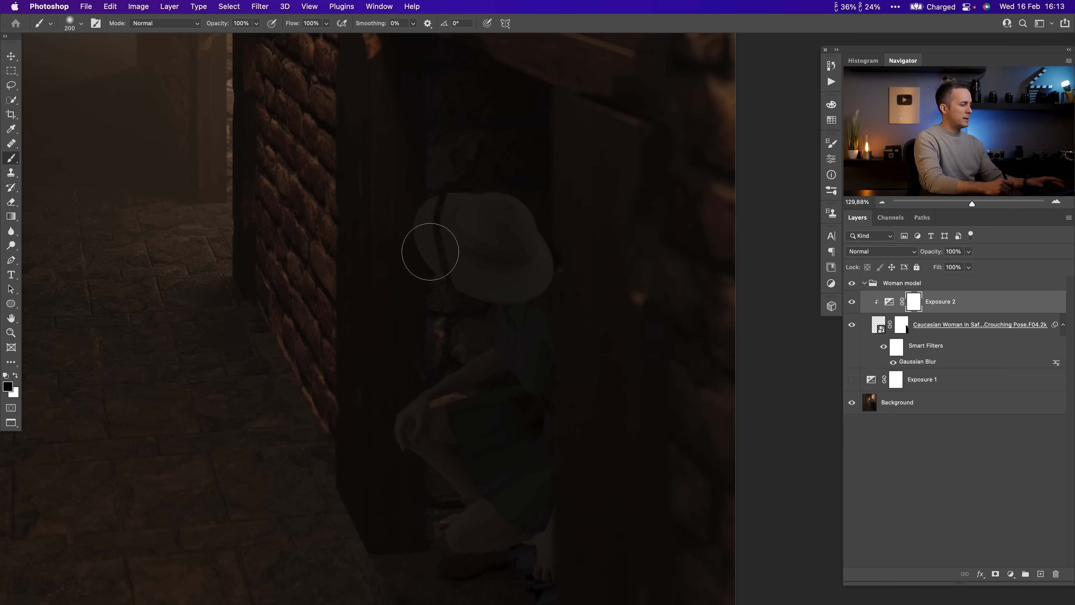
{"action": "key", "text": "2"}
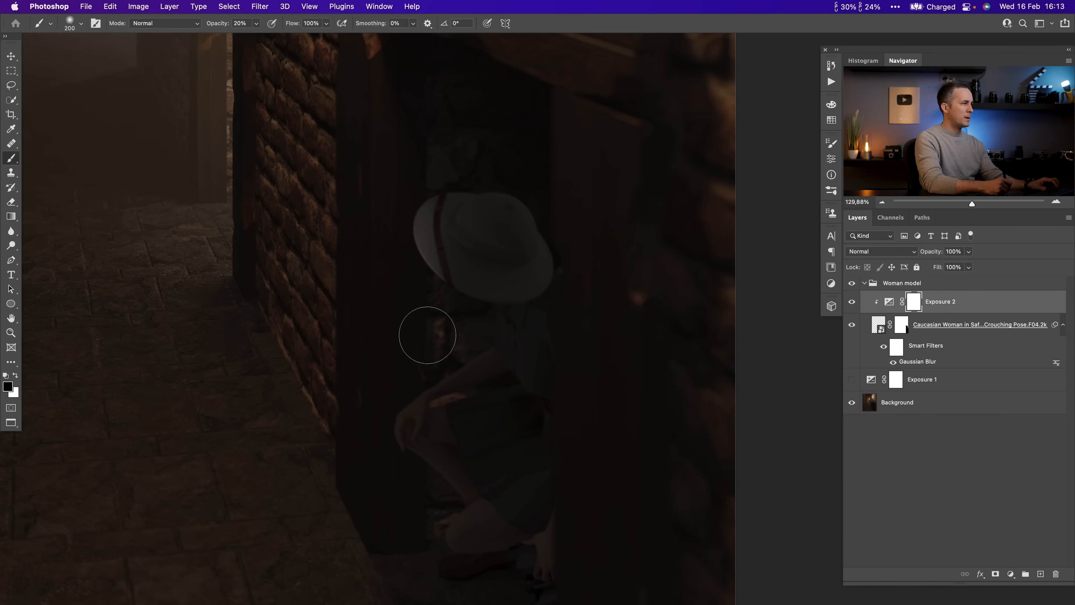
{"action": "scroll", "coordinate": [426, 488], "scroll_direction": "down", "scroll_amount": 6}
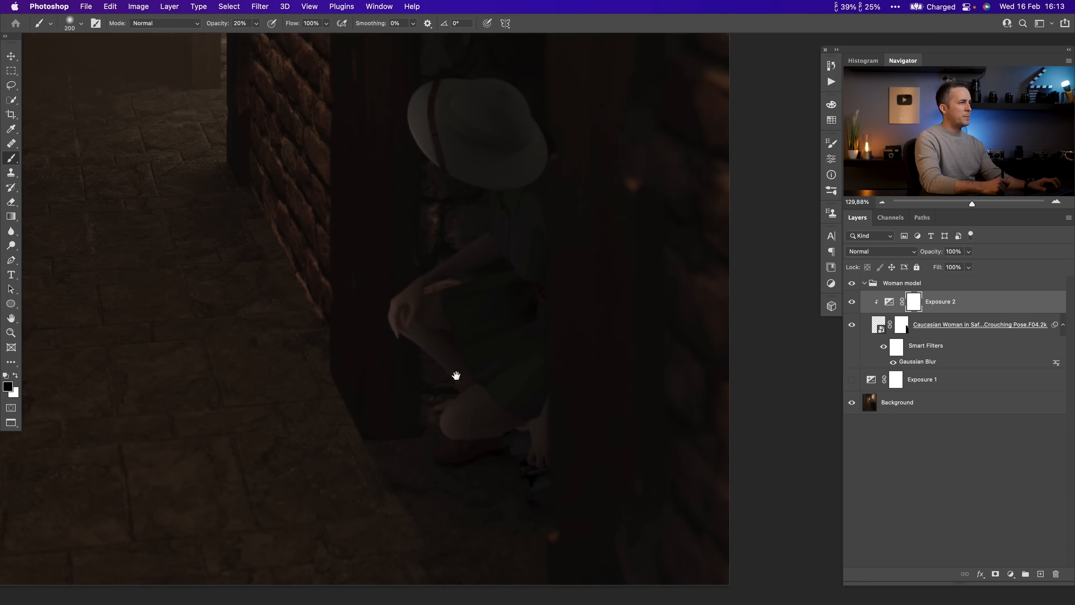
{"action": "left_click_drag", "start_coordinate": [482, 355], "coordinate": [491, 394]}
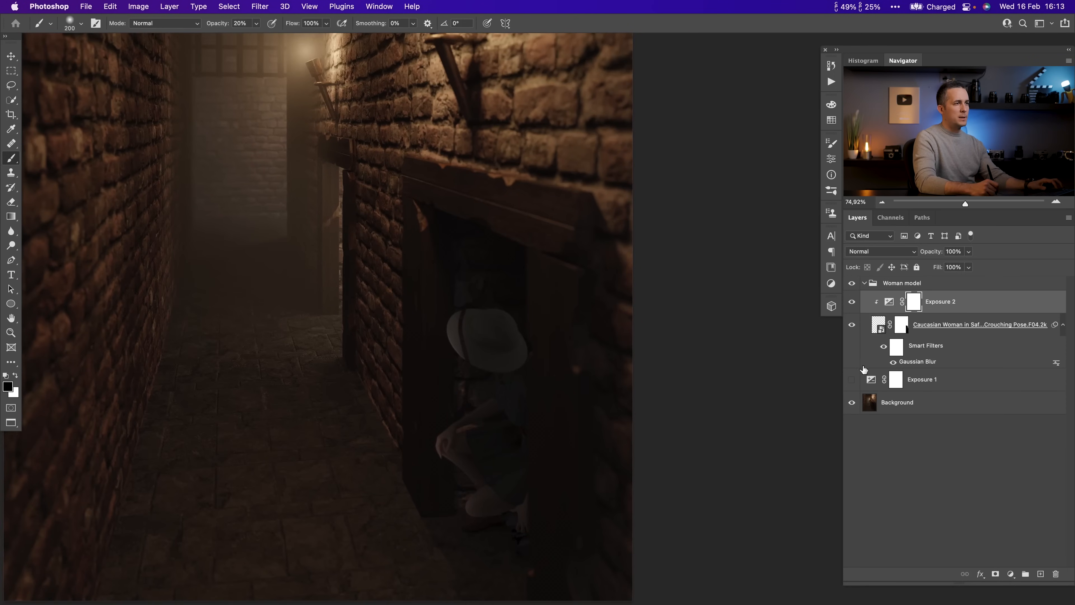
- Show Exposure 1, add an empty layer atop the group's contents and prepare a white 40 px hard round brush at 100% opacity
{"action": "left_click", "coordinate": [852, 381]}
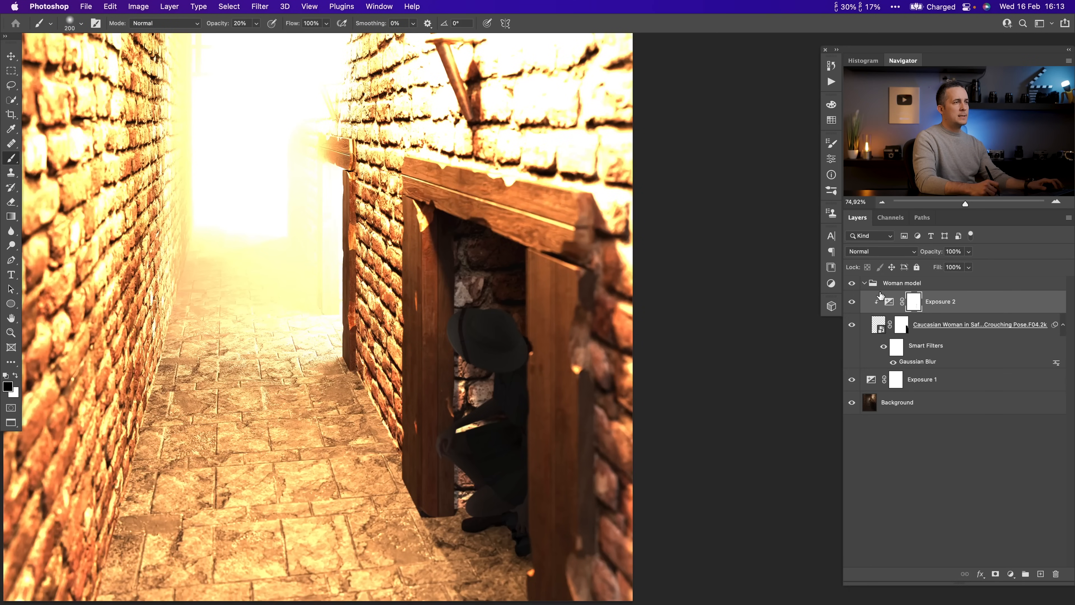
{"action": "left_click", "coordinate": [1040, 574]}
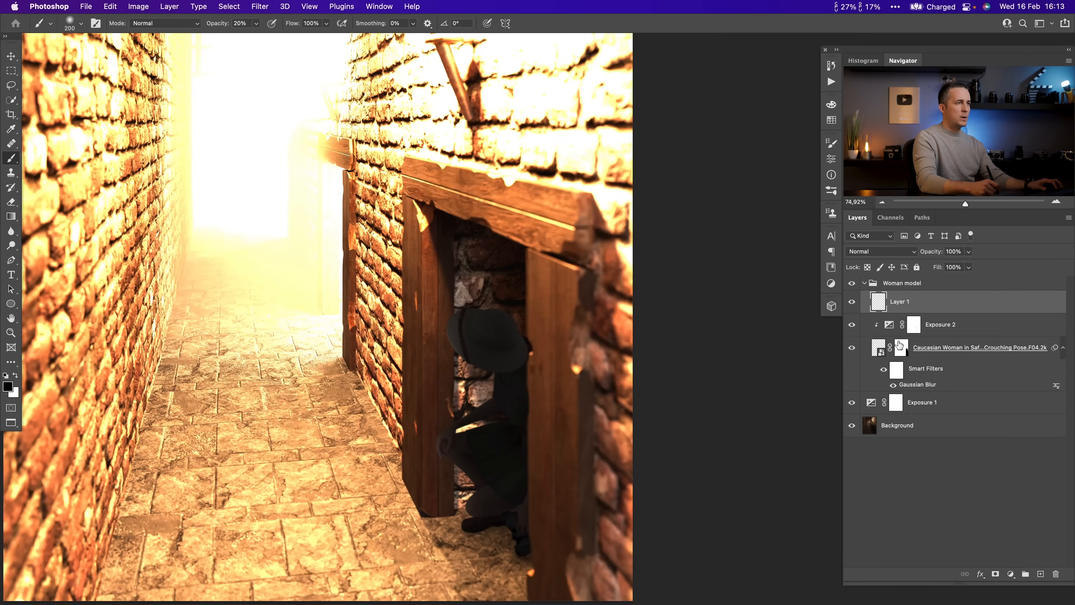
{"action": "right_click", "coordinate": [471, 301]}
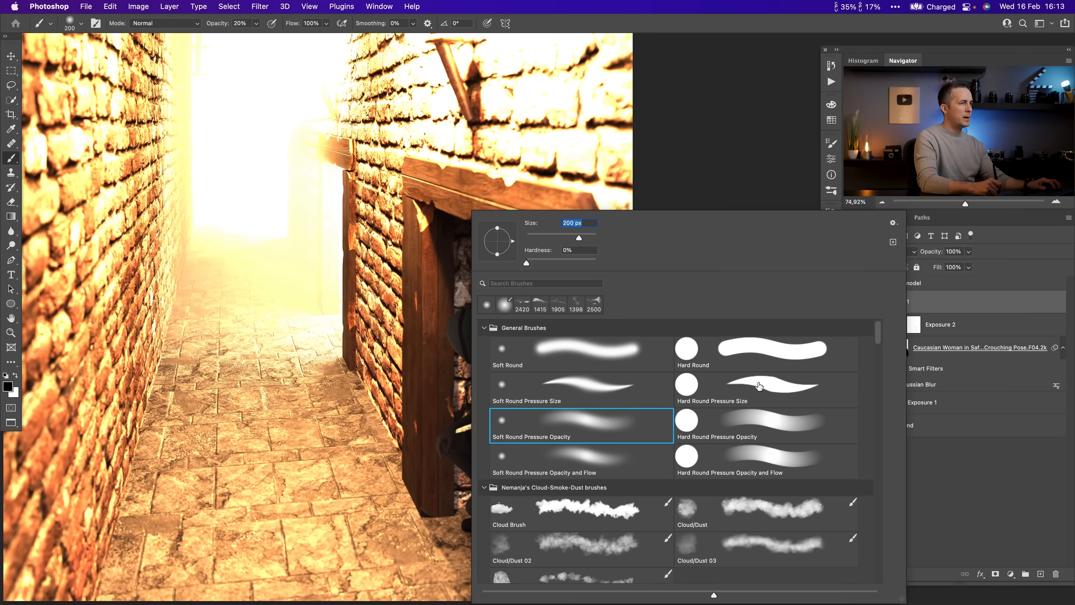
{"action": "key", "text": "Escape"}
{"action": "key", "text": "x"}
{"action": "key", "text": "0"}
{"action": "key", "text": "bracketleft"}
{"action": "key", "text": "bracketleft"}
{"action": "key", "text": "bracketleft"}
{"action": "key", "text": "bracketleft"}
{"action": "key", "text": "bracketleft"}
{"action": "key", "text": "bracketleft"}
{"action": "key", "text": "bracketleft"}
{"action": "key", "text": "bracketleft"}
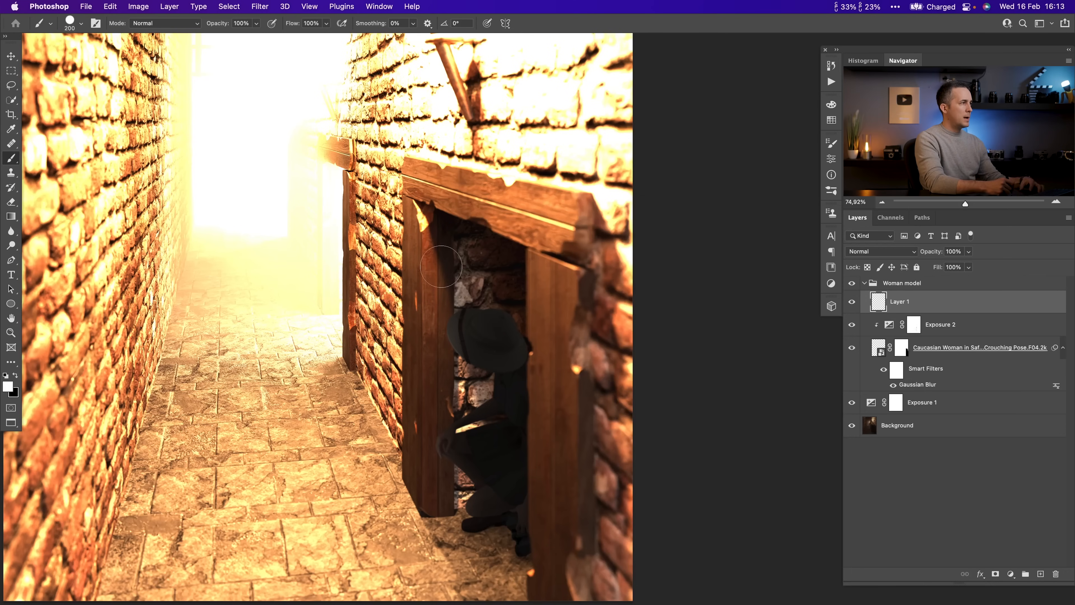
- Sketch white guide lines diagonally across the doorway and along the floor to map the edge of the torchlight
{"action": "mouse_move", "coordinate": [415, 203]}
{"action": "left_mouse_down"}
{"action": "mouse_move", "coordinate": [506, 425]}
{"action": "mouse_move", "coordinate": [516, 448]}
{"action": "left_mouse_up"}
{"action": "scroll", "coordinate": [521, 465], "scroll_direction": "down", "scroll_amount": 5}
{"action": "left_click_drag", "start_coordinate": [410, 358], "coordinate": [477, 483]}
{"action": "scroll", "coordinate": [457, 361], "scroll_direction": "up", "scroll_amount": 5}
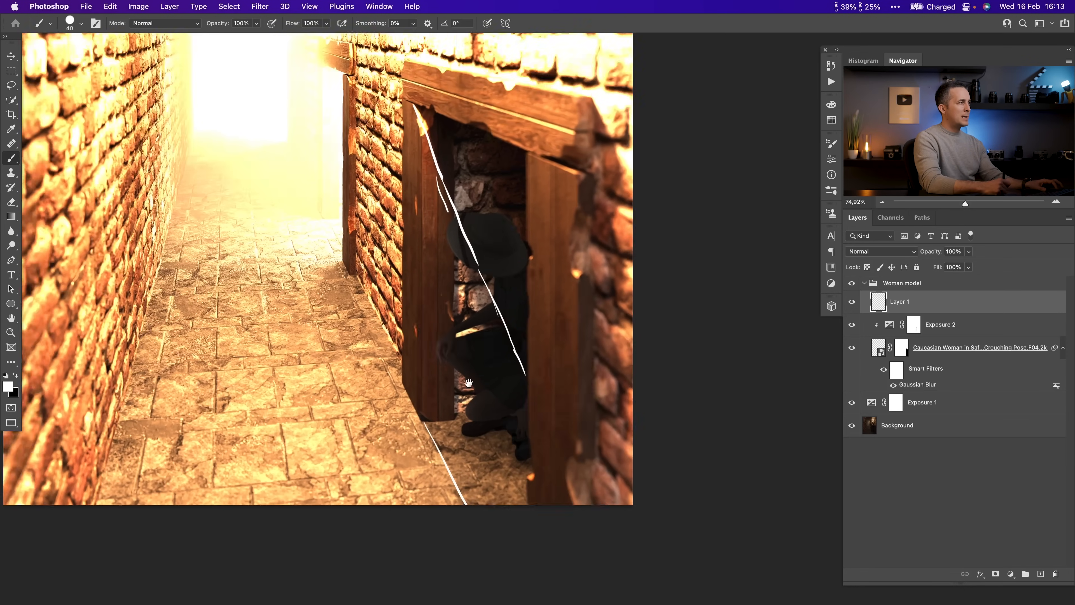
{"action": "scroll", "coordinate": [379, 214], "scroll_direction": "down", "scroll_amount": 1}
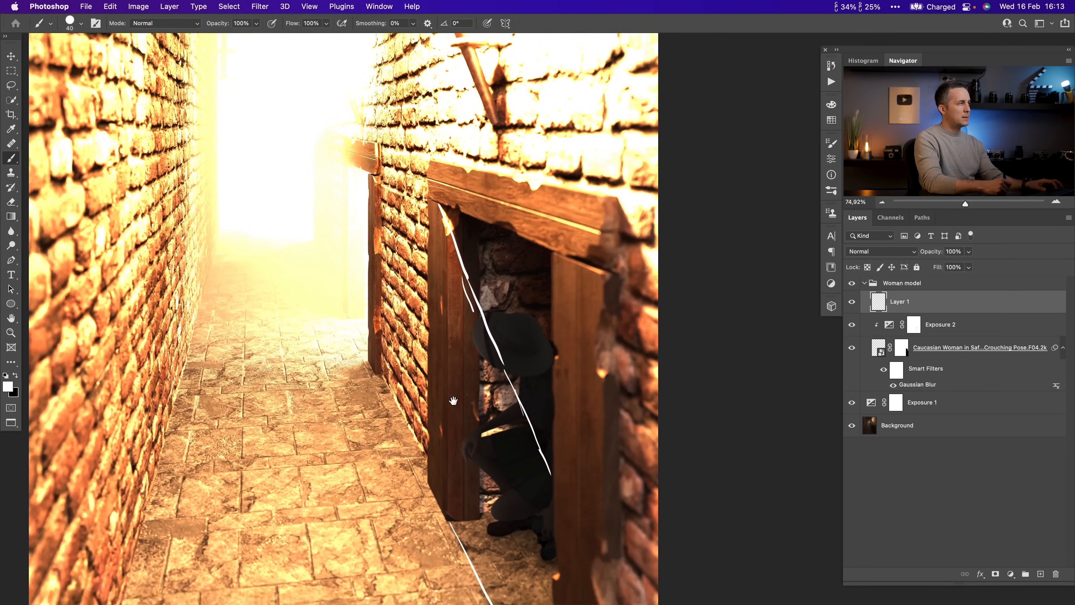
{"action": "scroll", "coordinate": [322, 60], "scroll_direction": "up", "scroll_amount": 2}
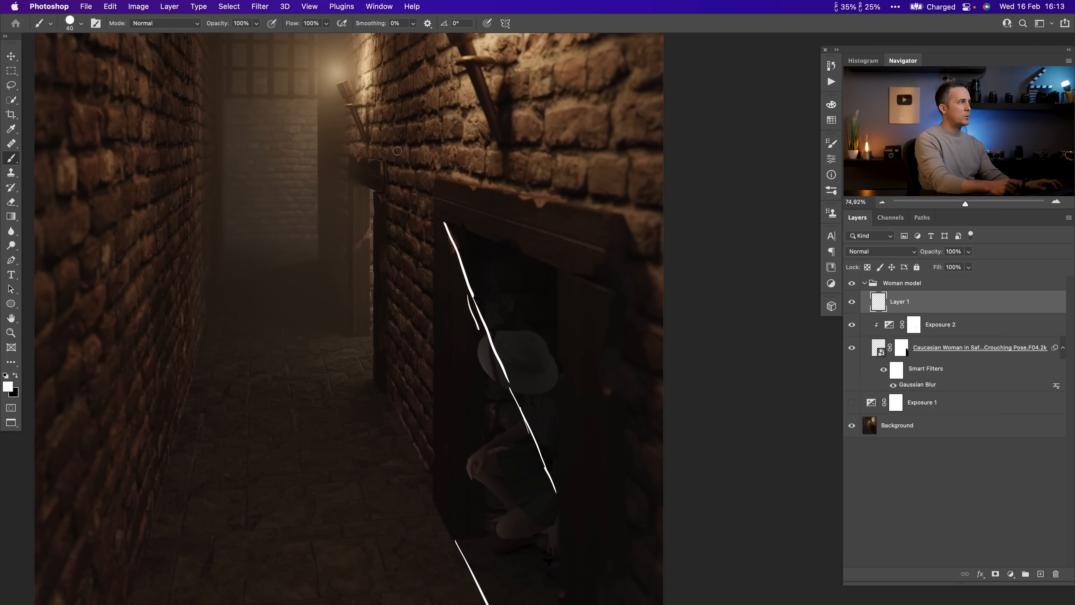
- With Exposure 1 shown, mark the lit areas on the hat, hand and lower leg and sketch light-direction lines on the floor
{"action": "left_click", "coordinate": [848, 405]}
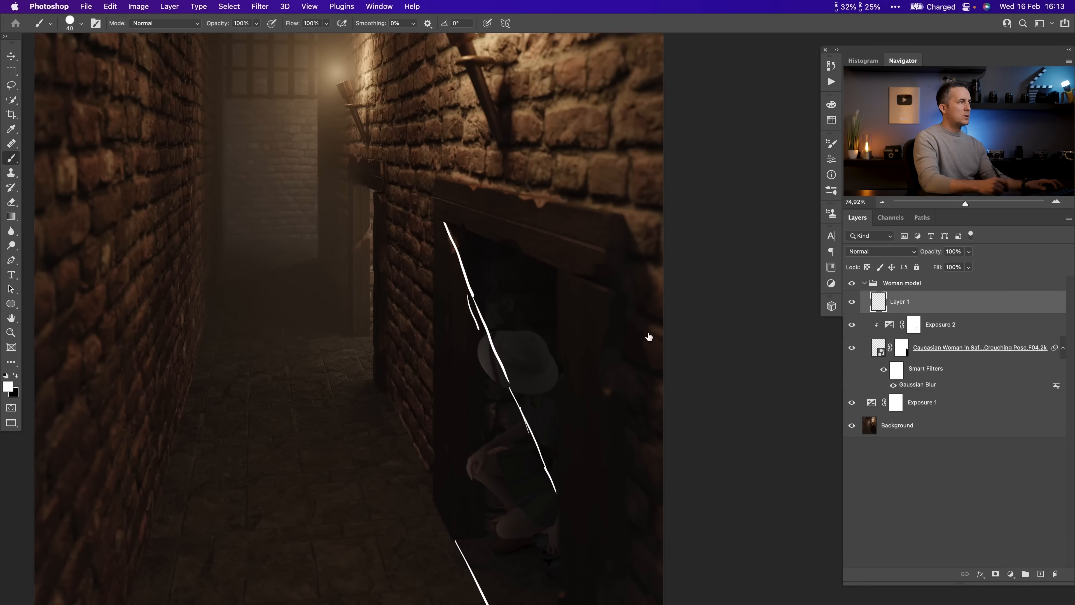
{"action": "scroll", "coordinate": [648, 336], "scroll_direction": "down", "scroll_amount": 5}
{"action": "left_click_drag", "start_coordinate": [480, 376], "coordinate": [527, 445]}
{"action": "left_click_drag", "start_coordinate": [474, 367], "coordinate": [532, 464]}
{"action": "left_click_drag", "start_coordinate": [465, 291], "coordinate": [490, 351]}
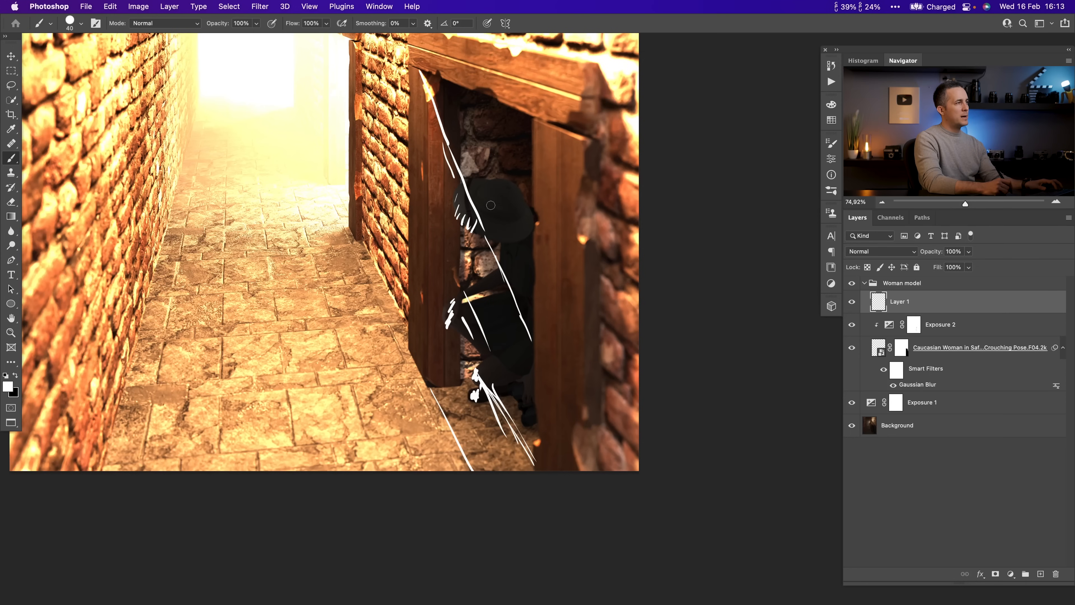
{"action": "left_click_drag", "start_coordinate": [504, 271], "coordinate": [491, 380]}
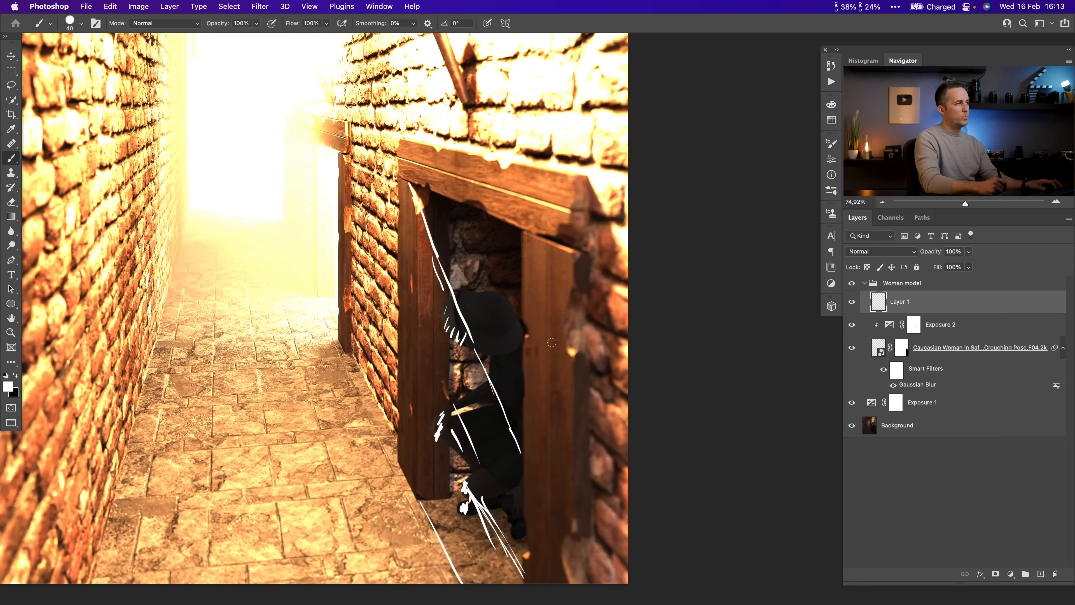
- Hide Exposure 1 and target the Exposure 2 mask with black paint to work on the hat
{"action": "left_click", "coordinate": [852, 402]}
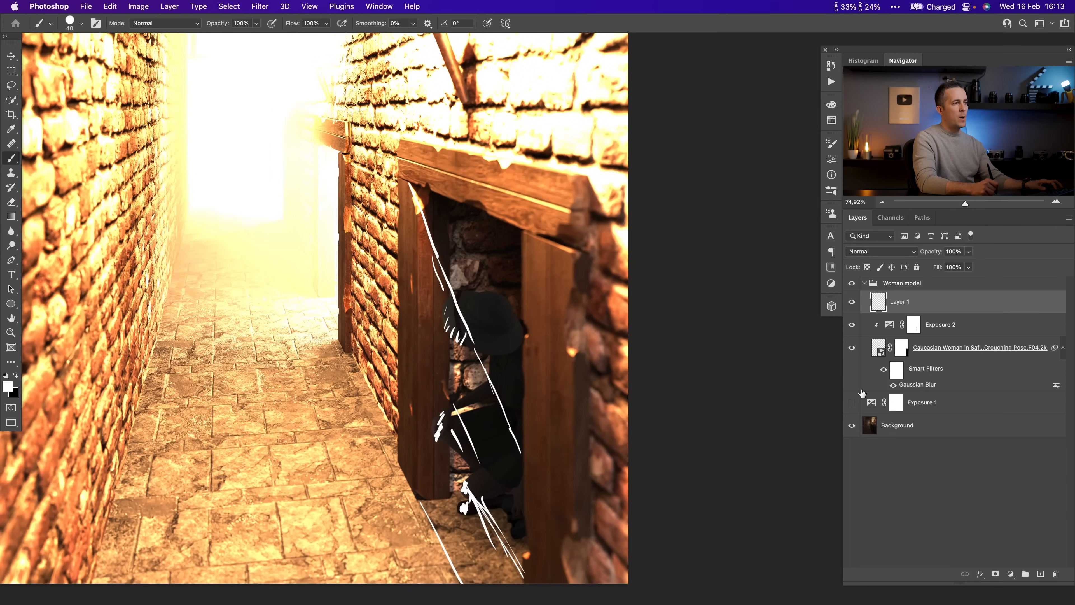
{"action": "left_click", "coordinate": [913, 324]}
{"action": "key", "text": "x"}
{"action": "left_click", "coordinate": [491, 318], "text": "super"}
{"action": "left_click_drag", "start_coordinate": [491, 318], "coordinate": [520, 304]}
{"action": "key", "text": "x"}
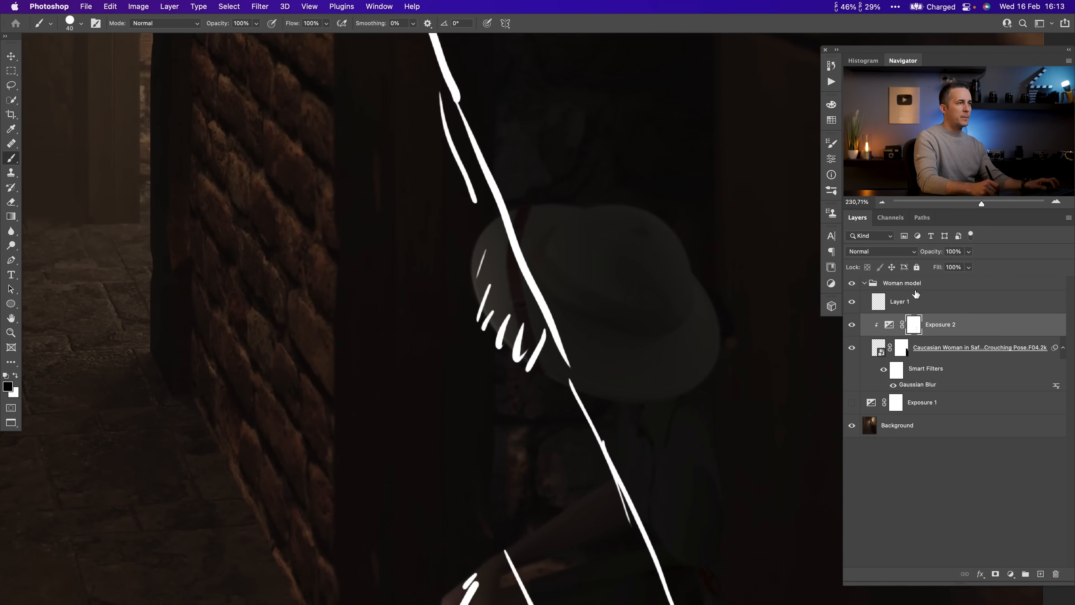
- Set the opacity of the white guide sketch layer to 26%
{"action": "left_click", "coordinate": [931, 301]}
{"action": "left_click", "coordinate": [953, 251]}
{"action": "type", "text": "26"}
{"action": "key", "text": "Return"}
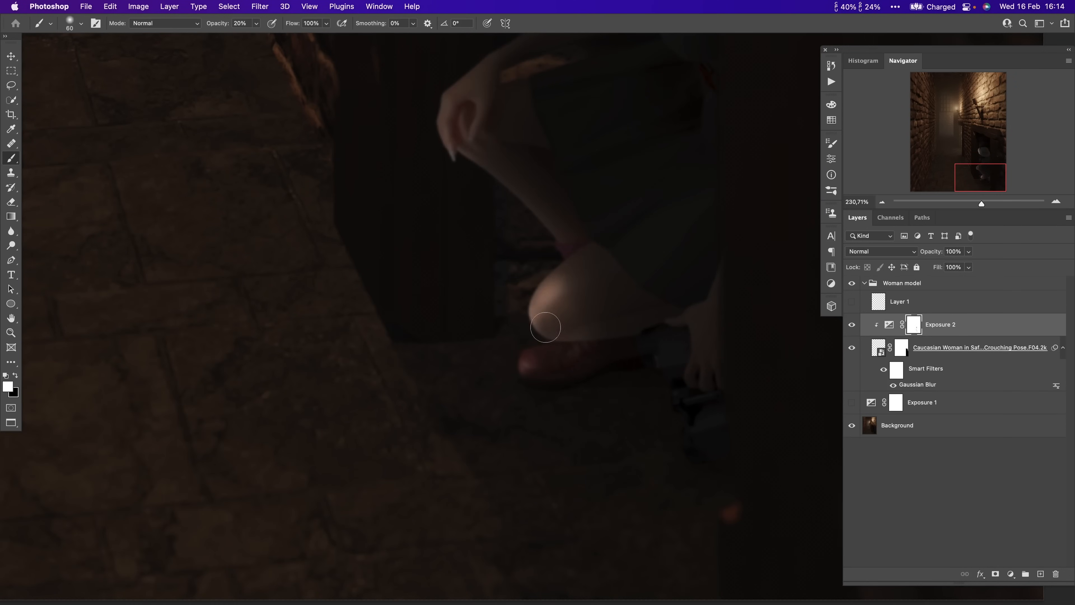
- Reduce the brush size to 50 px to refine the light around the knee on the Exposure 2 mask
{"action": "key", "text": "bracketleft"}
{"action": "key", "text": "bracketleft"}
{"action": "key", "text": "bracketleft"}
{"action": "key", "text": "bracketleft"}
{"action": "key", "text": "bracketleft"}
{"action": "key", "text": "bracketleft"}
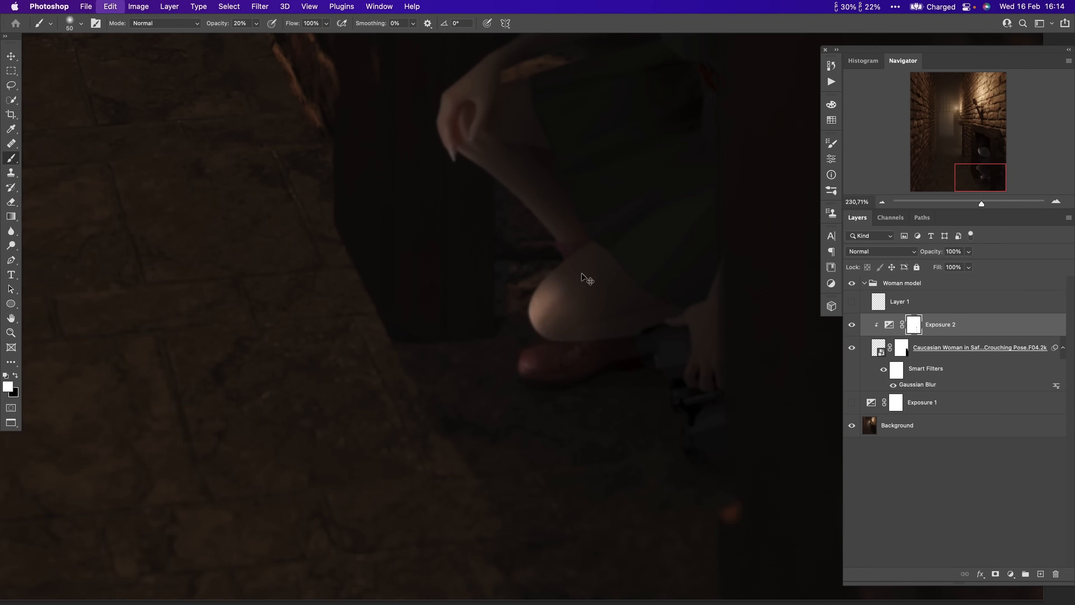
{"action": "scroll", "coordinate": [583, 281], "scroll_direction": "up", "scroll_amount": 6}
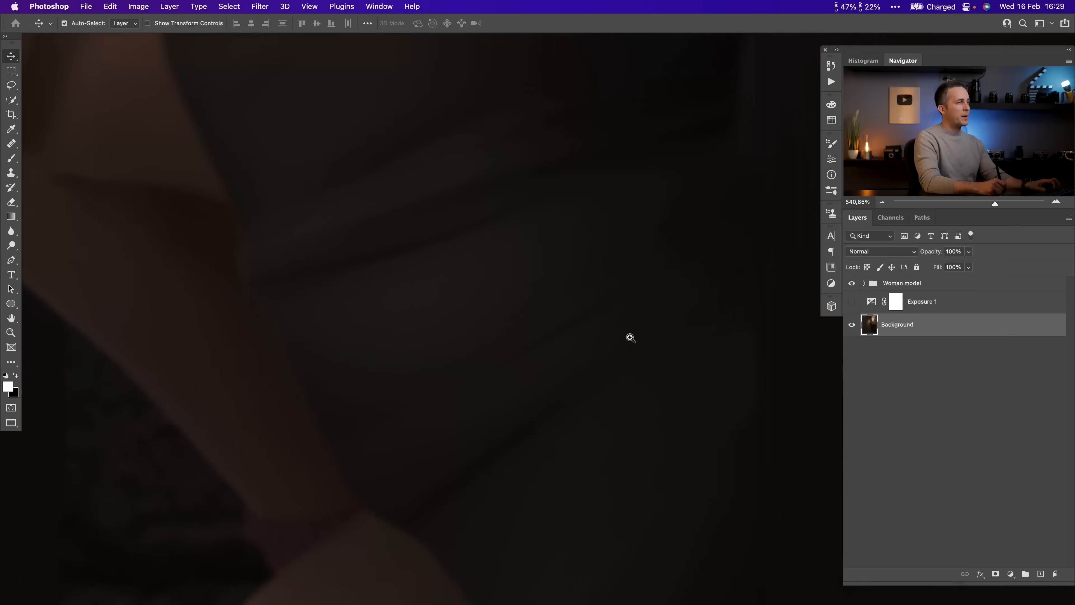
- Convert the Background copy layer to a Smart Object
{"action": "left_click_drag", "start_coordinate": [600, 343], "coordinate": [580, 383]}
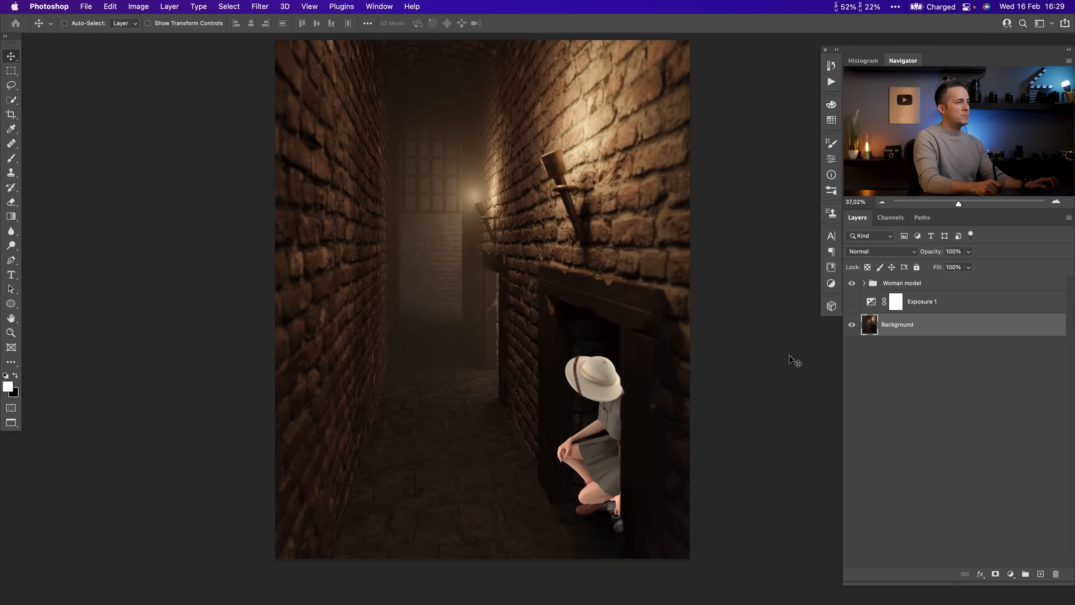
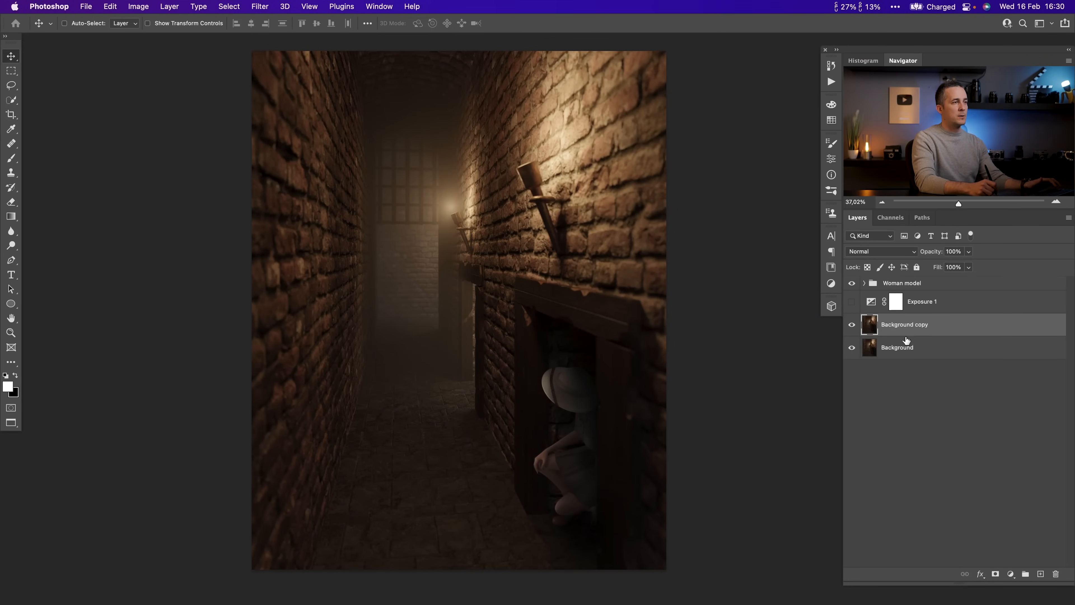
{"action": "right_click", "coordinate": [901, 326]}
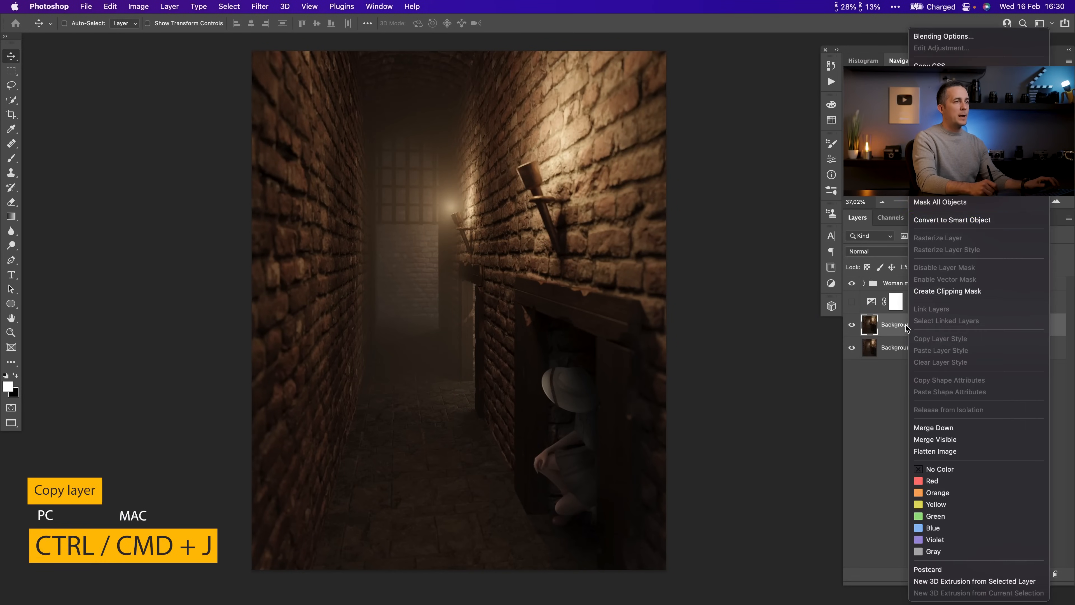
{"action": "left_click", "coordinate": [943, 221]}
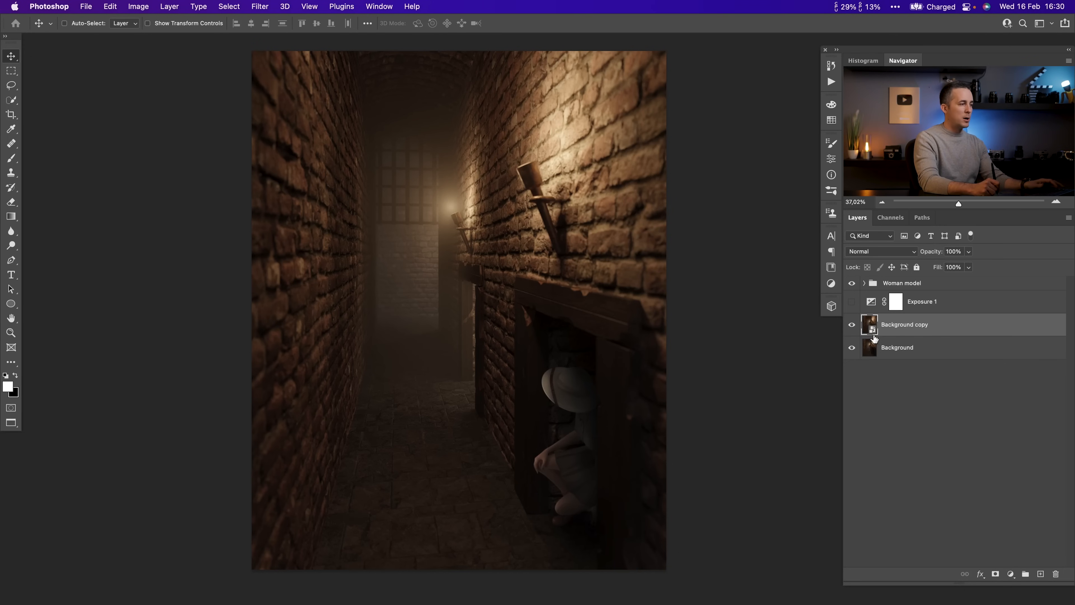
- Open the Background copy in the Boris FX Optics 2022 filter without applying the previous filters and masks
{"action": "left_click", "coordinate": [260, 7]}
{"action": "mouse_move", "coordinate": [338, 267]}
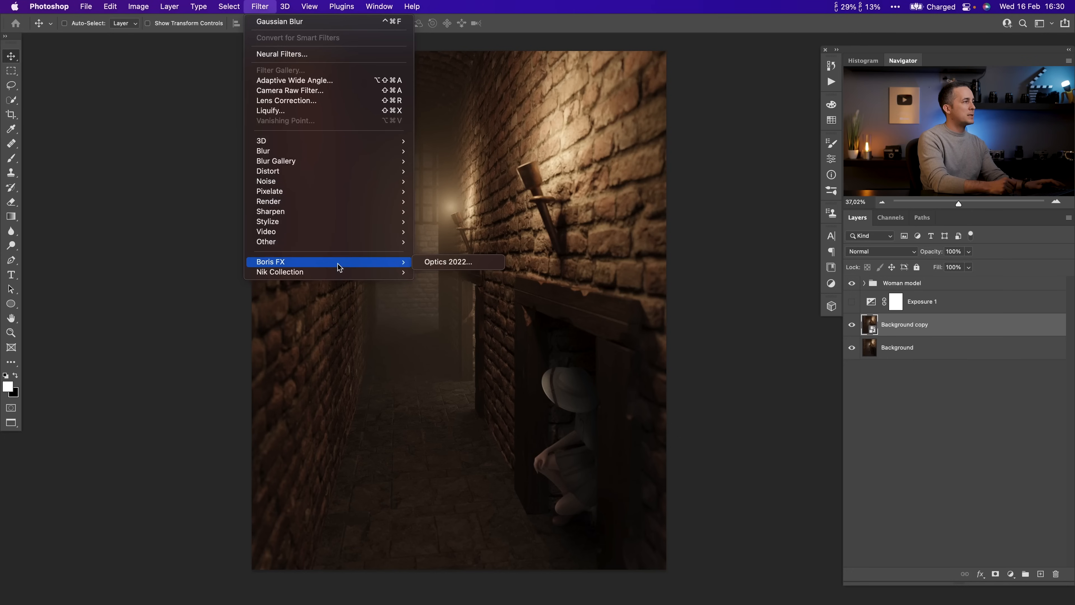
{"action": "left_click", "coordinate": [457, 262]}
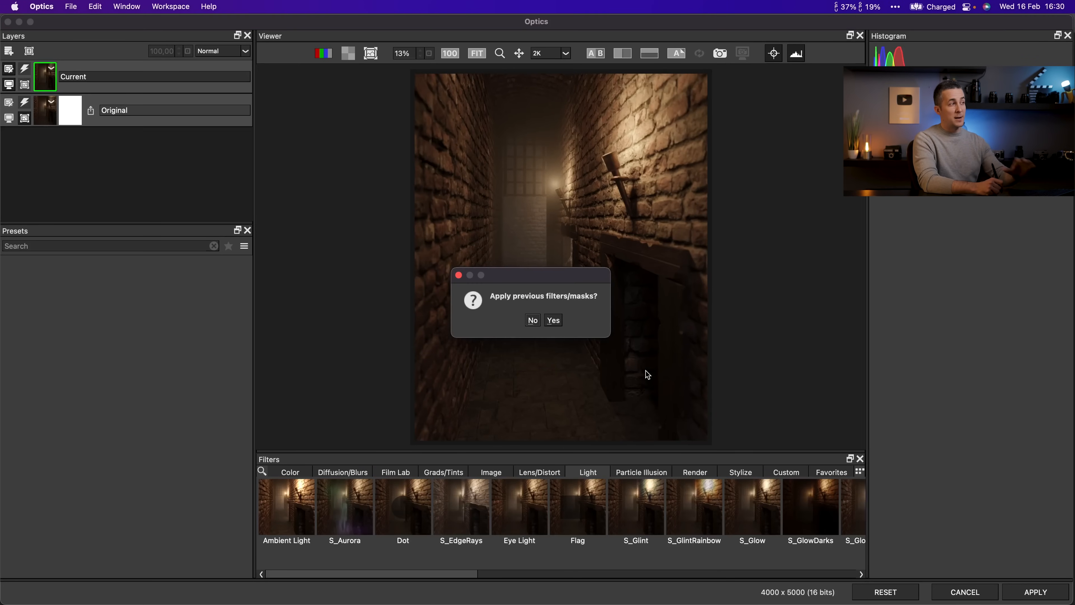
{"action": "left_click", "coordinate": [532, 320]}
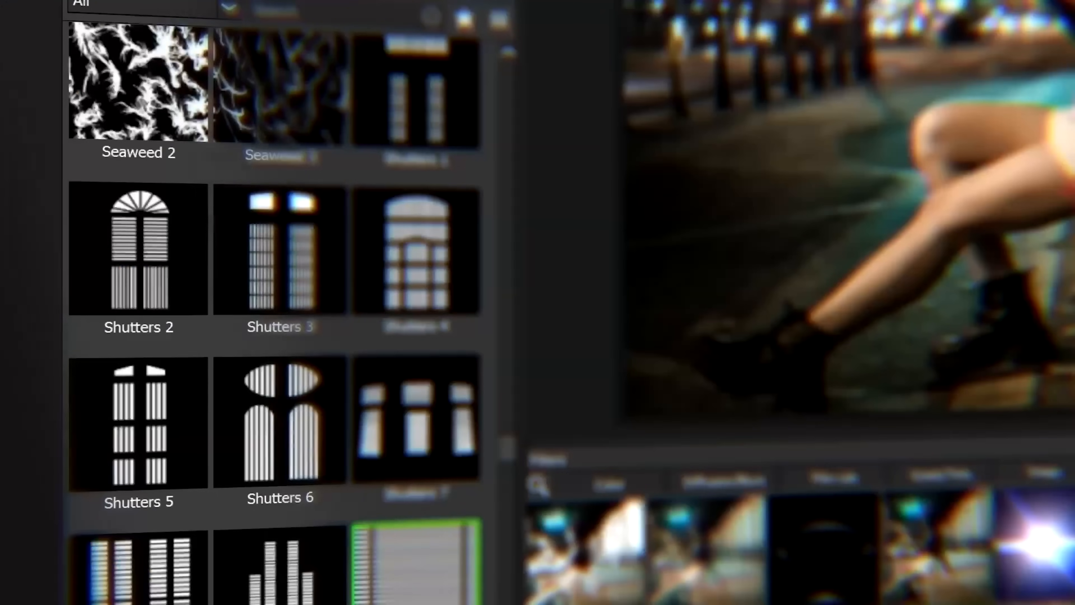
{"action": "scroll", "coordinate": [296, 101], "scroll_direction": "up", "scroll_amount": 3}
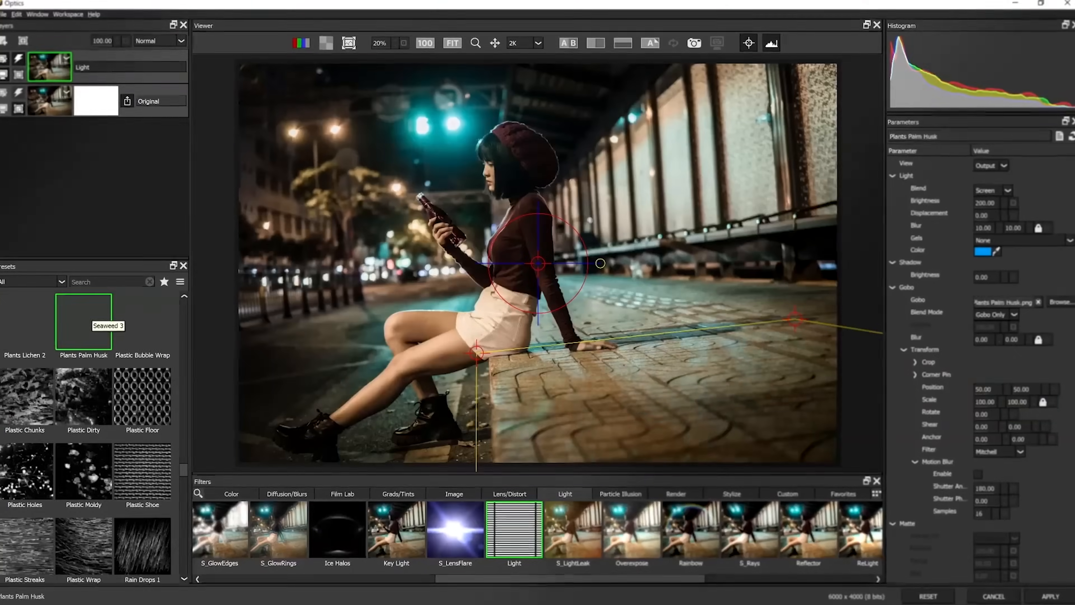
{"action": "scroll", "coordinate": [85, 424], "scroll_direction": "up", "scroll_amount": 5}
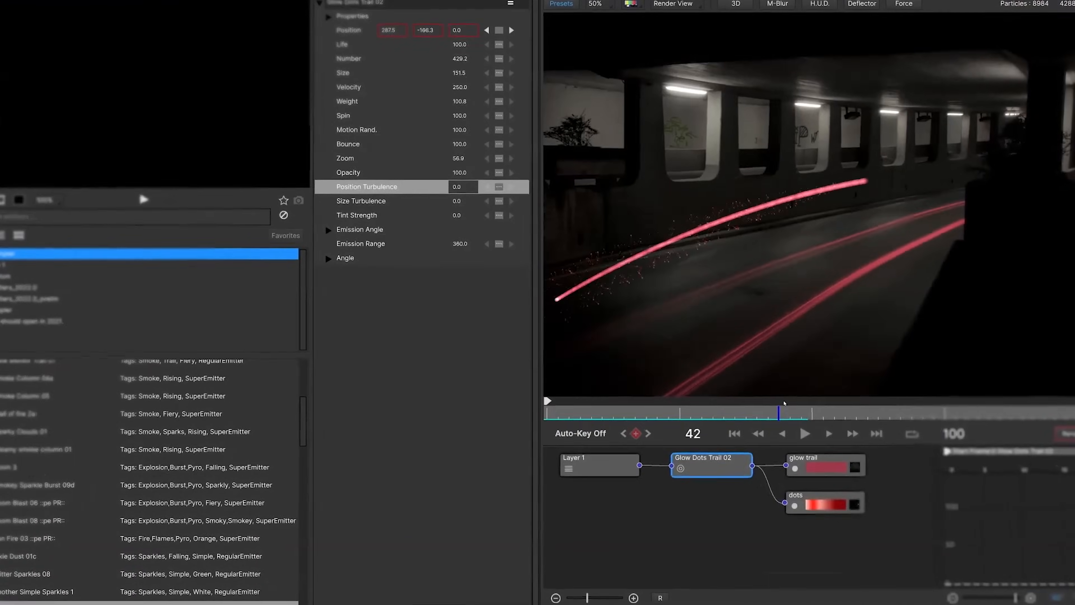
{"action": "left_click_drag", "start_coordinate": [463, 187], "coordinate": [555, 186]}
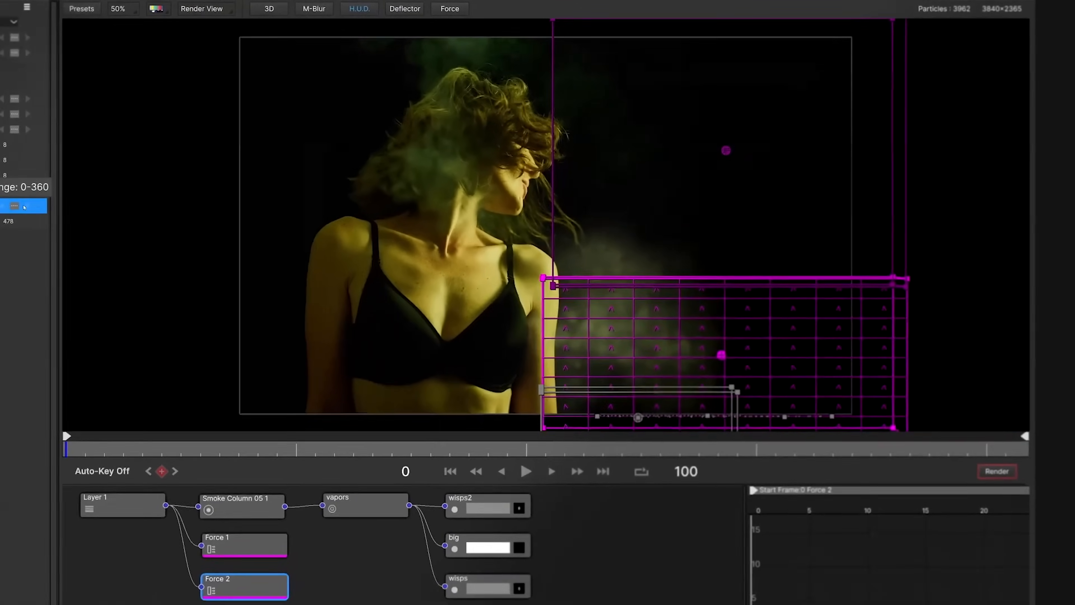
{"action": "key", "text": "space"}
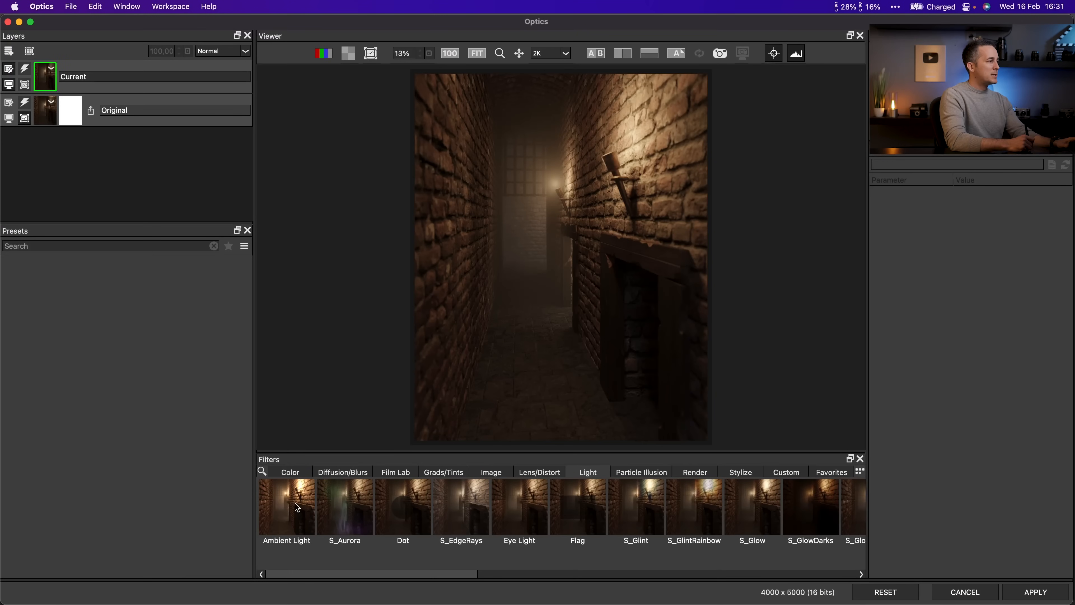
- Try the Ambient Light and S_Aurora light filters on the corridor and browse the other light effects
{"action": "left_click", "coordinate": [297, 507]}
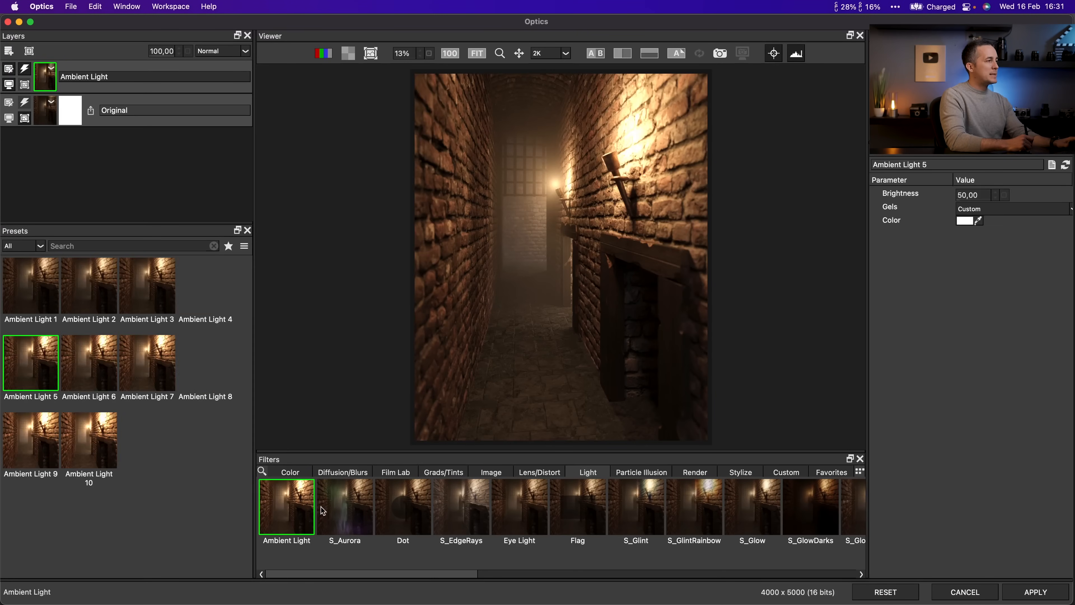
{"action": "left_click", "coordinate": [348, 507]}
{"action": "scroll", "coordinate": [397, 567], "scroll_direction": "right", "scroll_amount": 3}
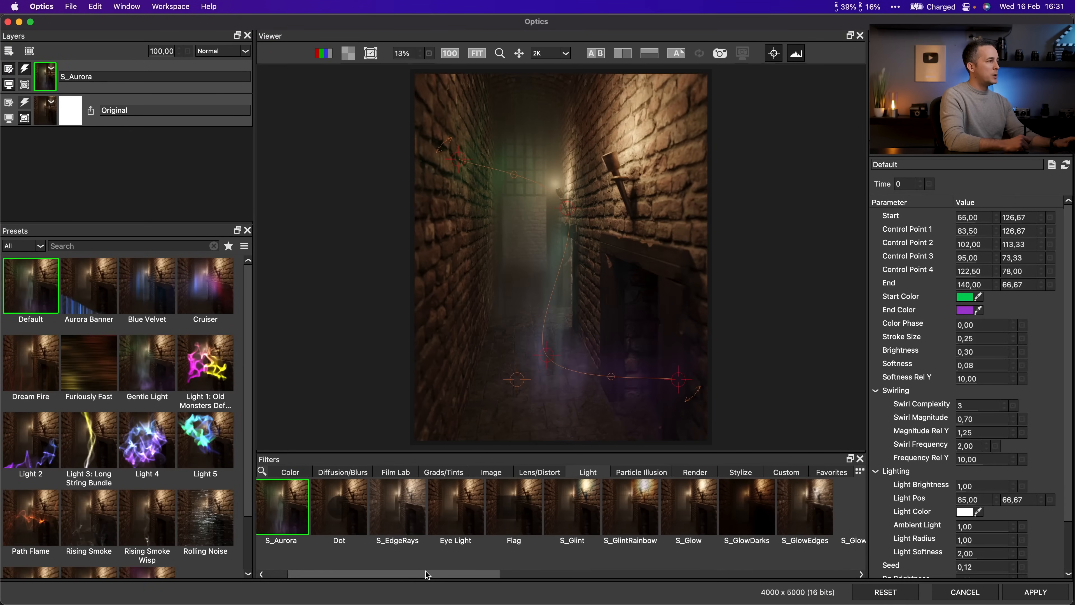
{"action": "scroll", "coordinate": [245, 339], "scroll_direction": "down", "scroll_amount": 2}
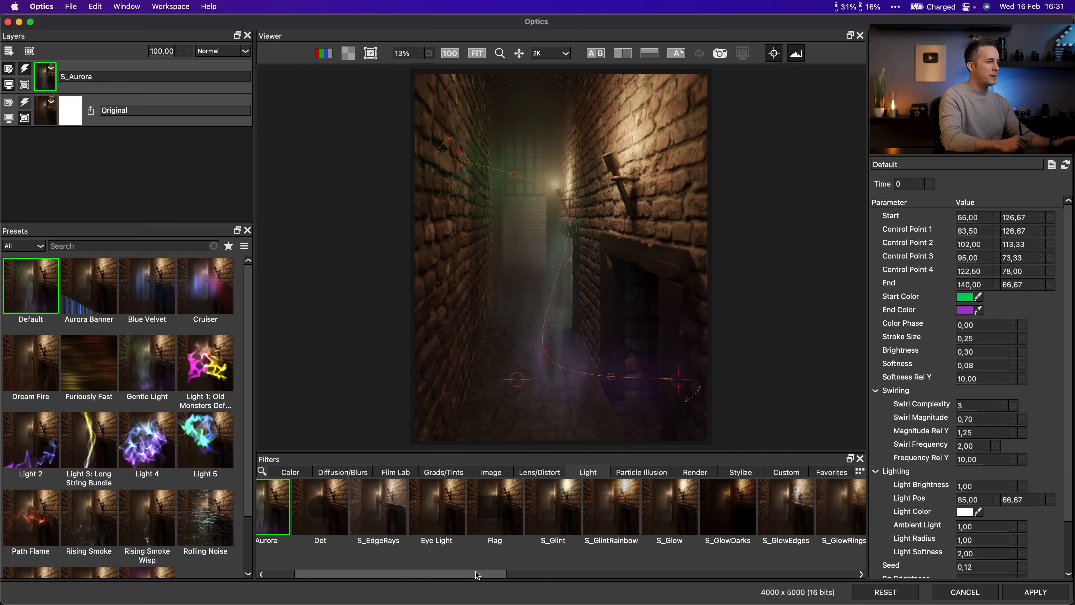
- Try the PI Sci-Fi Particle Illusion filter, place its emitter in the corridor and set the time to 25
{"action": "left_click", "coordinate": [644, 475]}
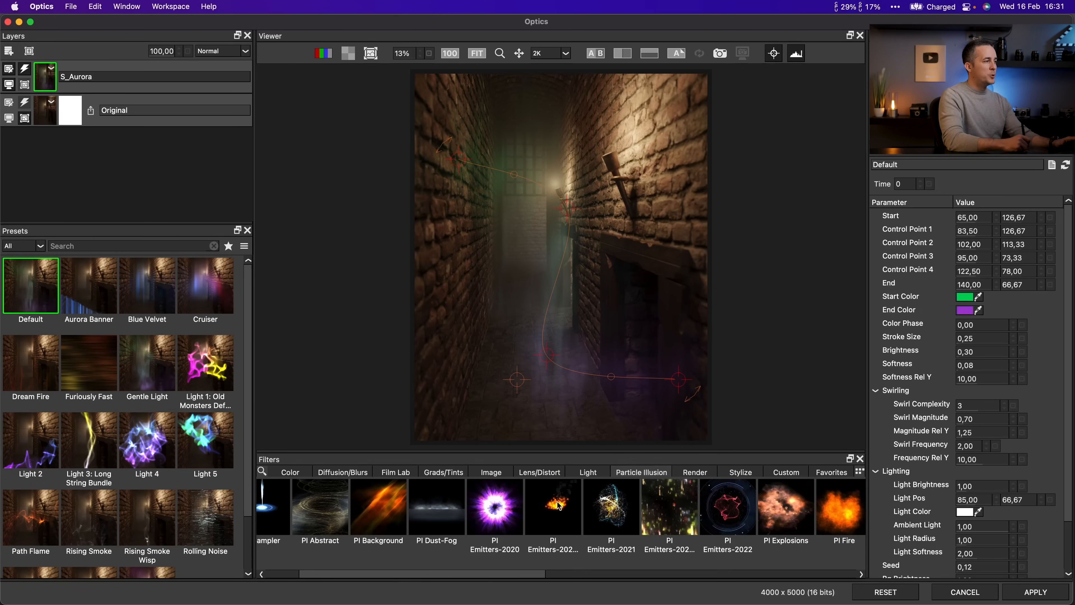
{"action": "left_click_drag", "start_coordinate": [381, 575], "coordinate": [648, 570]}
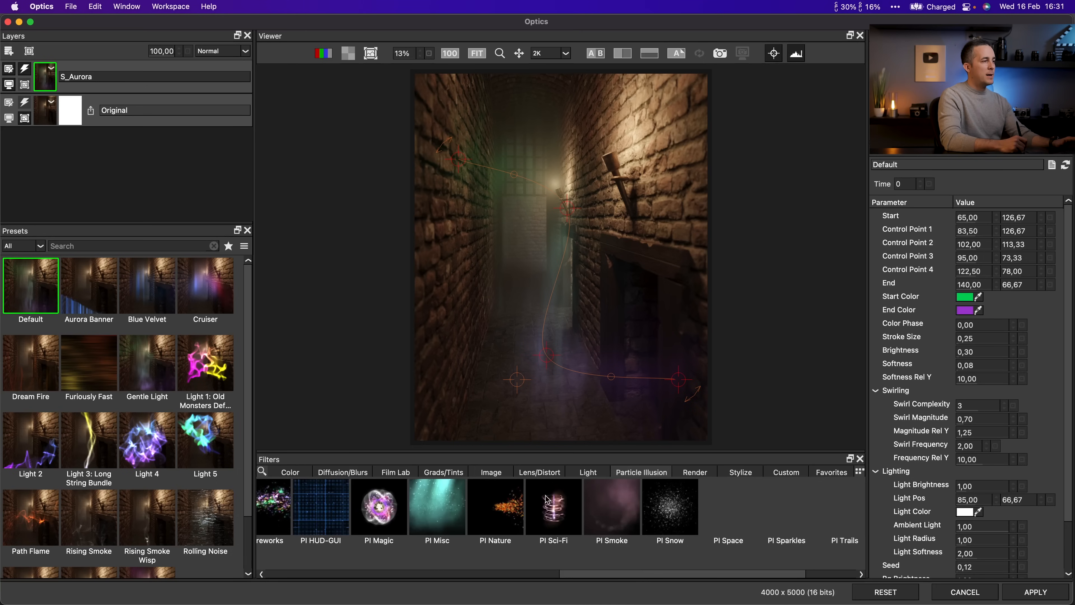
{"action": "left_click", "coordinate": [552, 490]}
{"action": "mouse_move", "coordinate": [556, 298]}
{"action": "left_mouse_down"}
{"action": "mouse_move", "coordinate": [546, 345]}
{"action": "mouse_move", "coordinate": [551, 285]}
{"action": "left_mouse_up"}
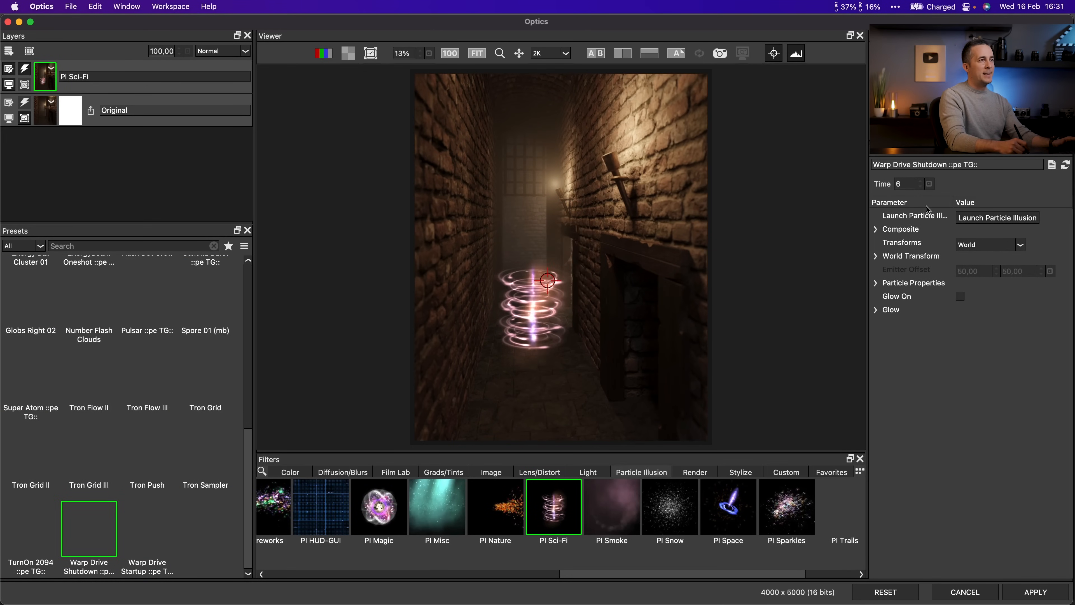
{"action": "left_click_drag", "start_coordinate": [907, 188], "coordinate": [538, 300]}
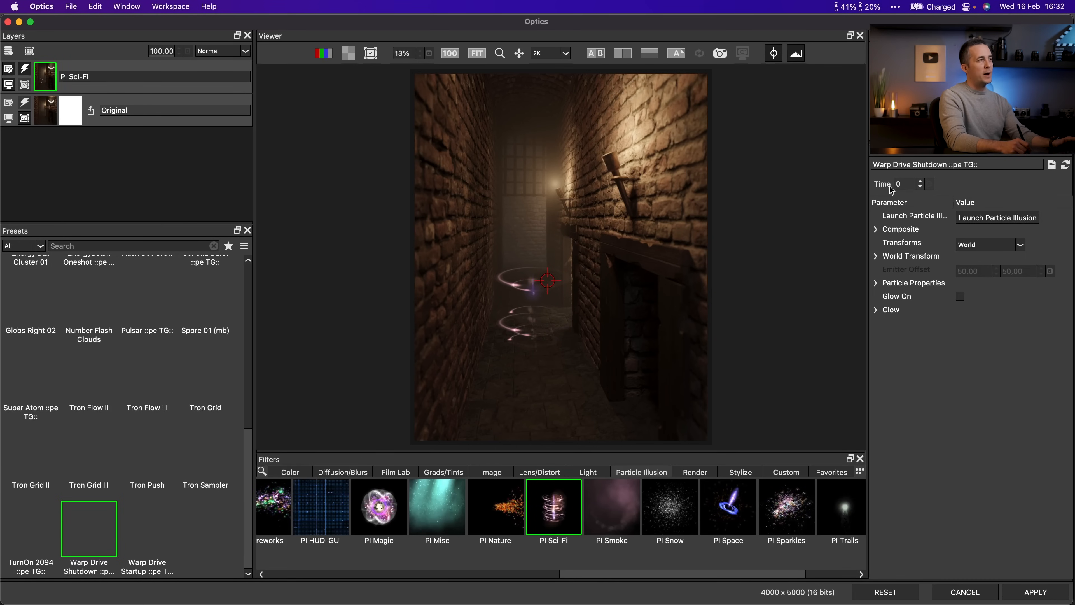
{"action": "left_click_drag", "start_coordinate": [892, 190], "coordinate": [903, 187]}
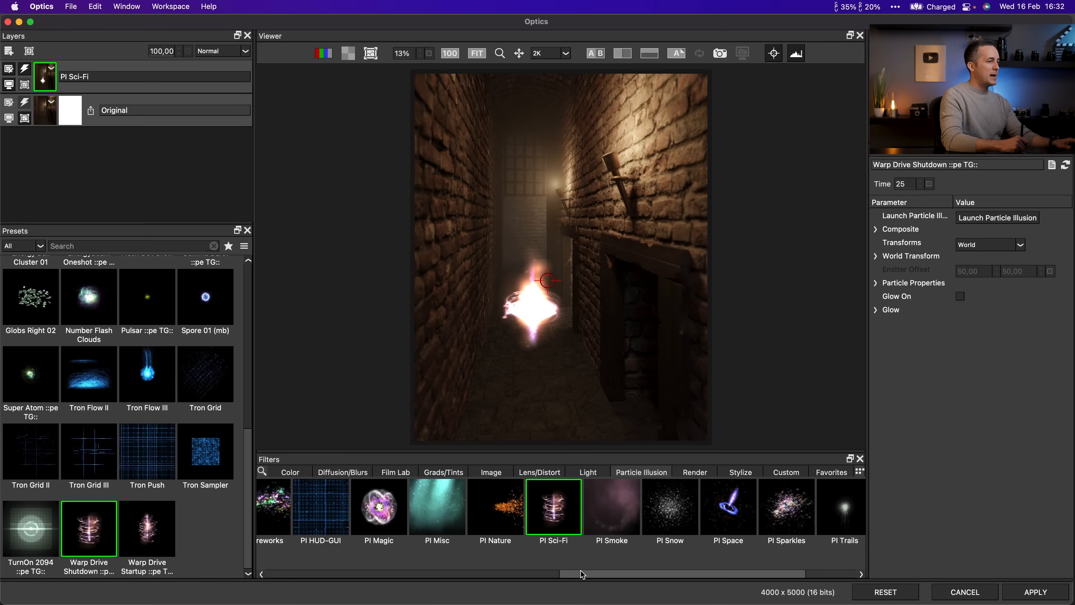
- Browse the Sci-Fi presets and the Particle Illusion filters, and switch to the PI Complete filter
{"action": "scroll", "coordinate": [580, 571], "scroll_direction": "right", "scroll_amount": 5}
{"action": "scroll", "coordinate": [688, 570], "scroll_direction": "left", "scroll_amount": 3}
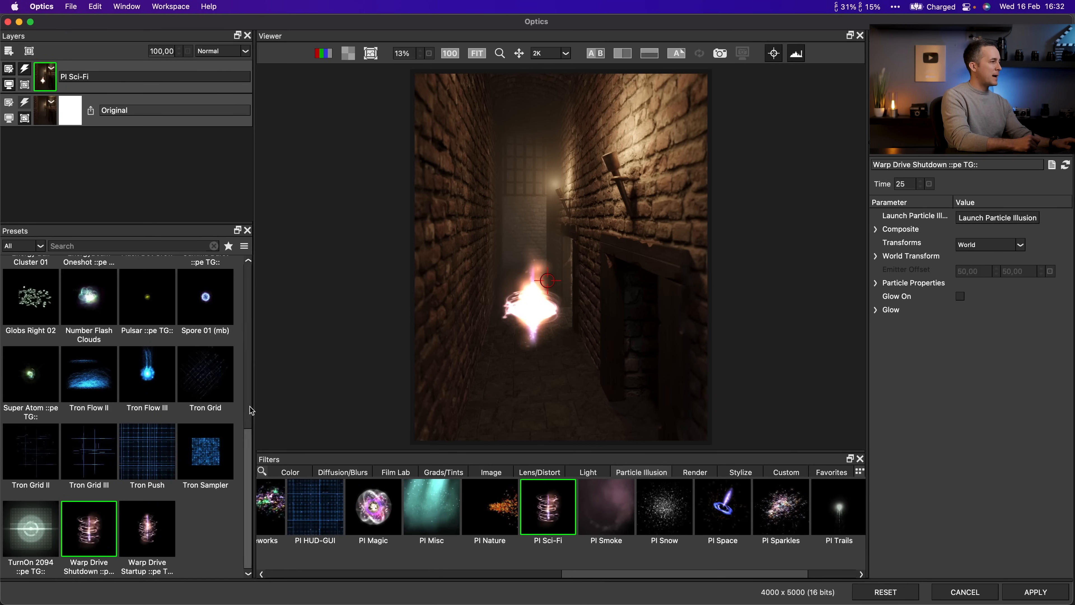
{"action": "scroll", "coordinate": [250, 442], "scroll_direction": "up", "scroll_amount": 6}
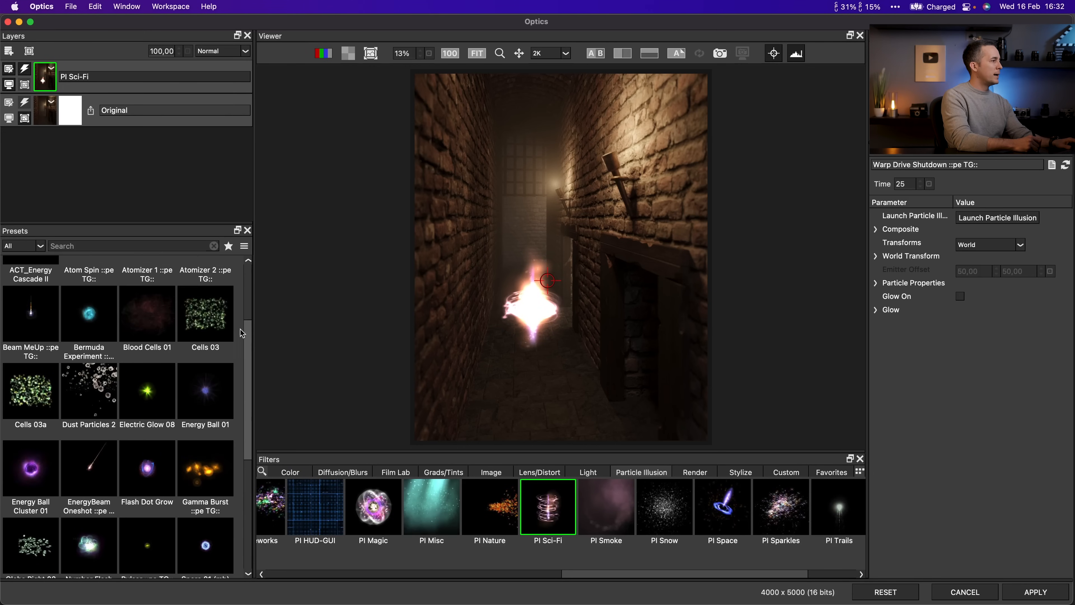
{"action": "scroll", "coordinate": [249, 385], "scroll_direction": "down", "scroll_amount": 3}
{"action": "left_click_drag", "start_coordinate": [582, 572], "coordinate": [289, 573]}
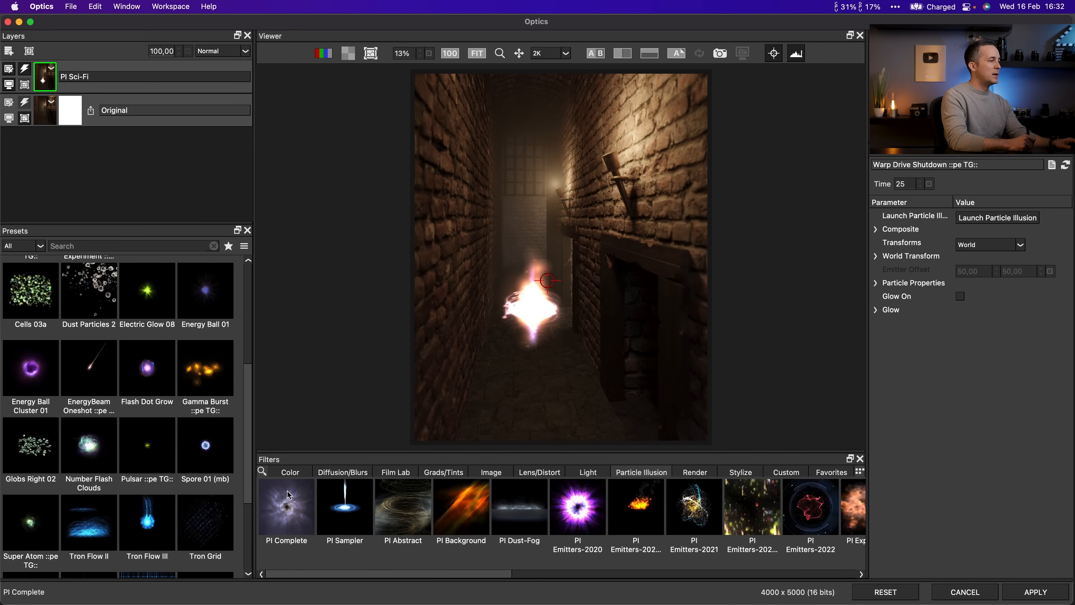
{"action": "left_click", "coordinate": [287, 509]}
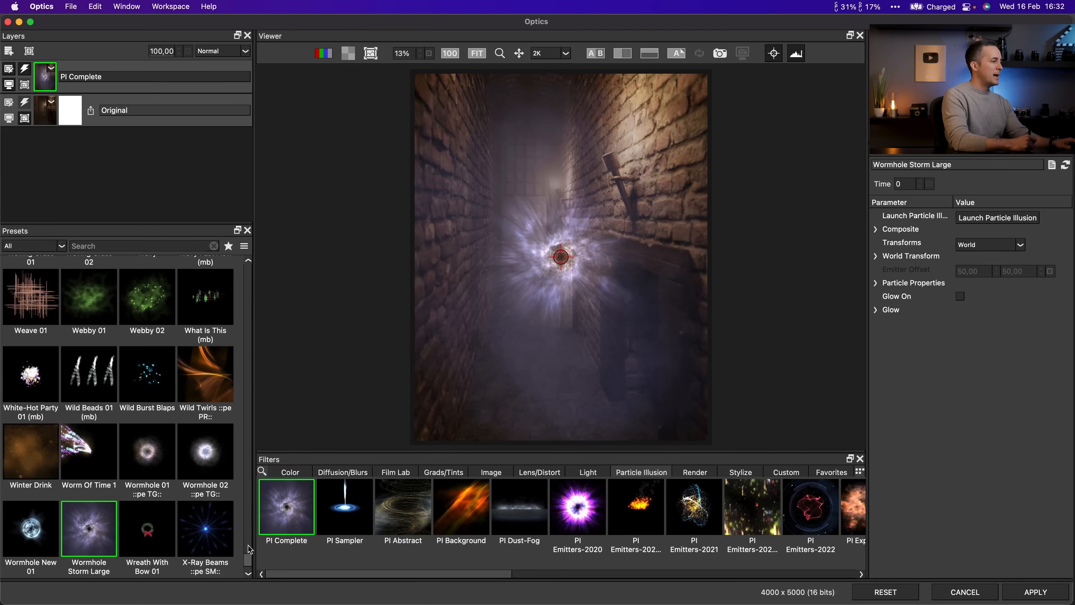
- Search the PI Complete presets for "Fire" and choose the falling fire 01a (mb) preset
{"action": "left_click_drag", "start_coordinate": [250, 560], "coordinate": [250, 270]}
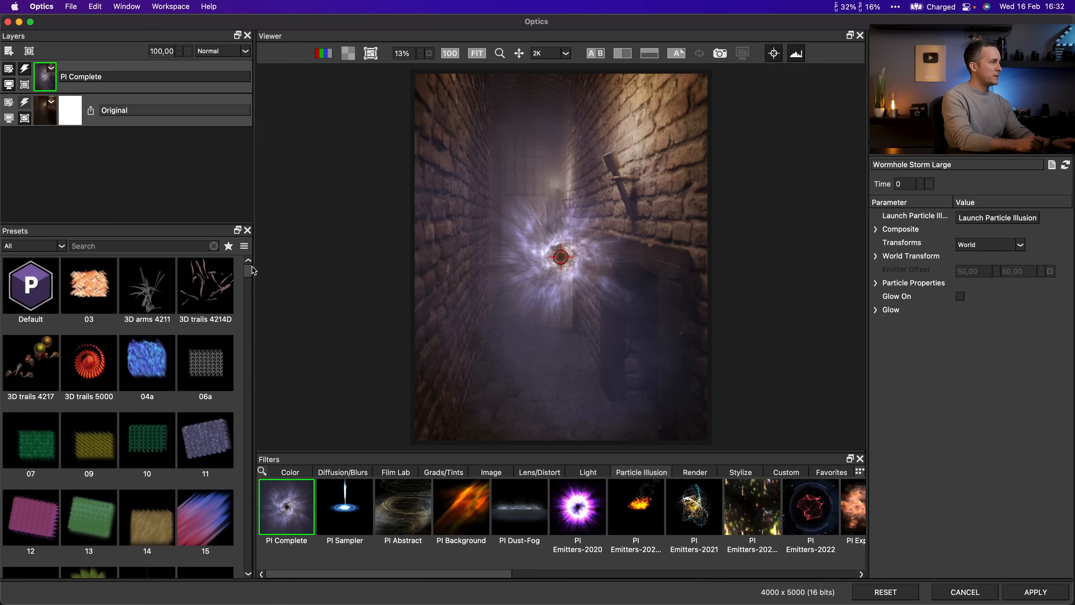
{"action": "scroll", "coordinate": [250, 271], "scroll_direction": "down", "scroll_amount": 5}
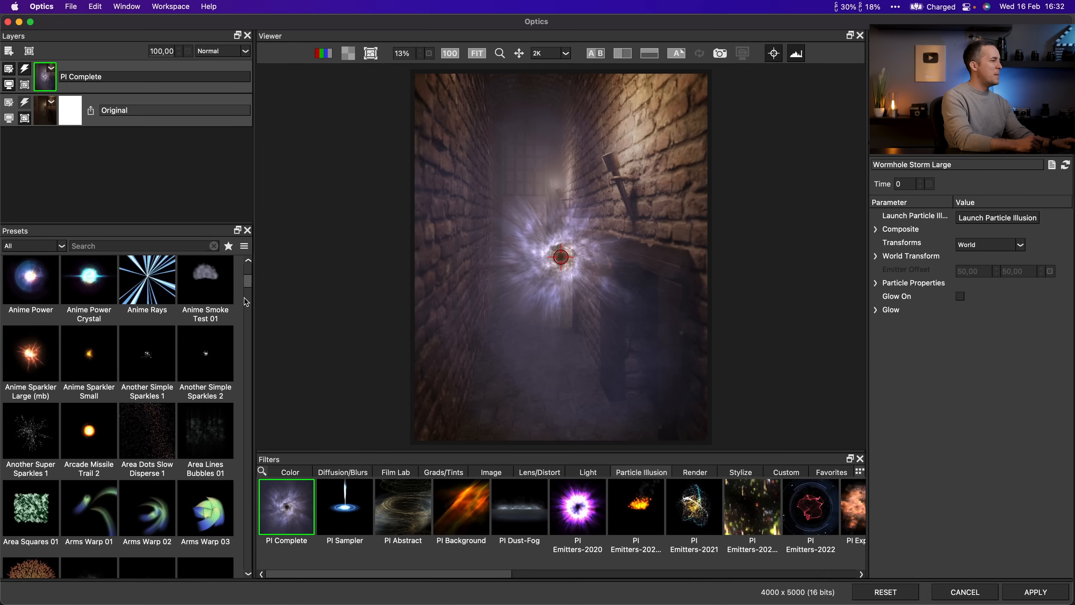
{"action": "scroll", "coordinate": [246, 282], "scroll_direction": "up", "scroll_amount": 3}
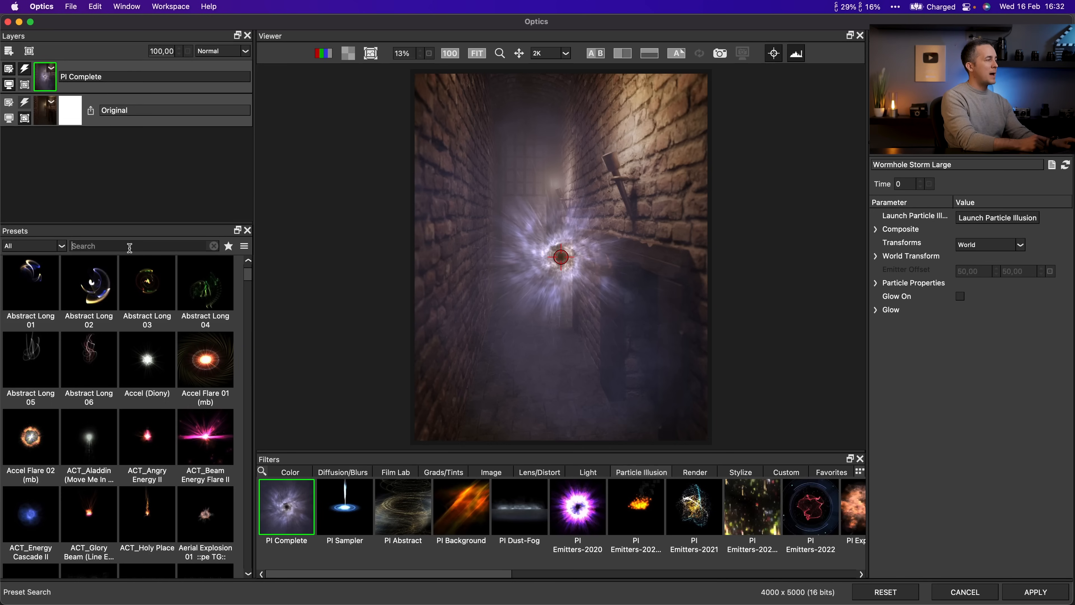
{"action": "type", "text": "Fire"}
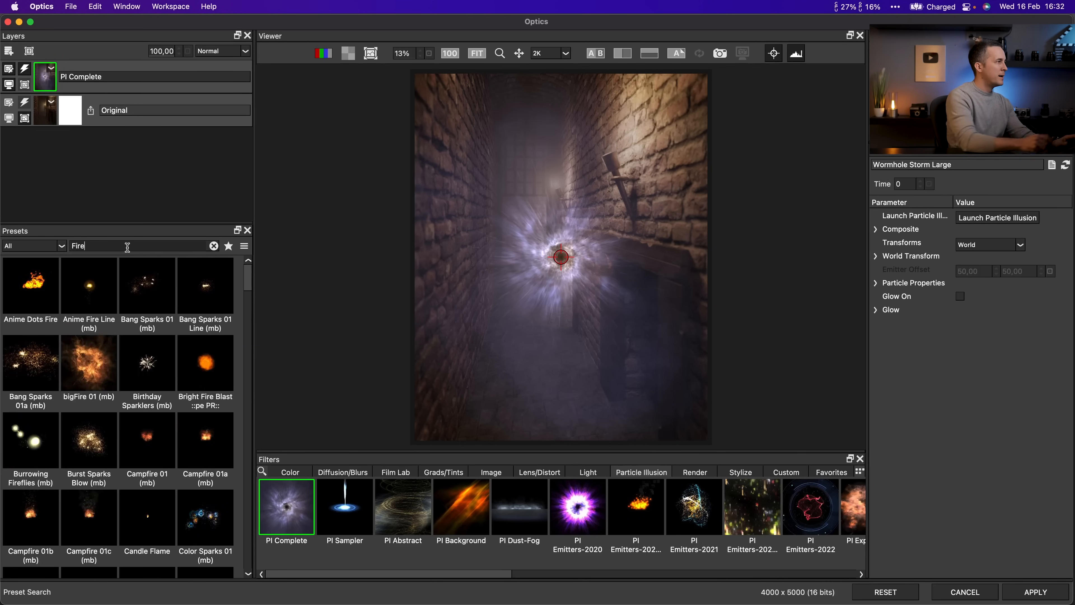
{"action": "left_click_drag", "start_coordinate": [248, 289], "coordinate": [246, 311]}
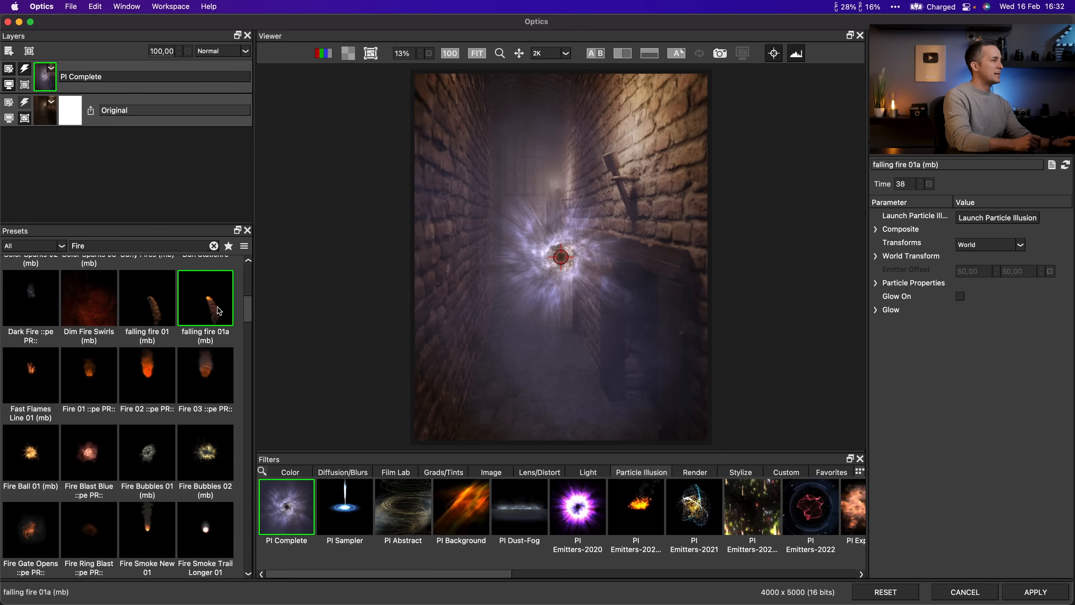
- Set the falling fire's time to 197, adjust its emitter position in the corridor and launch Particle Illusion
{"action": "mouse_move", "coordinate": [899, 185]}
{"action": "left_mouse_down"}
{"action": "mouse_move", "coordinate": [837, 193]}
{"action": "mouse_move", "coordinate": [915, 182]}
{"action": "left_mouse_up"}
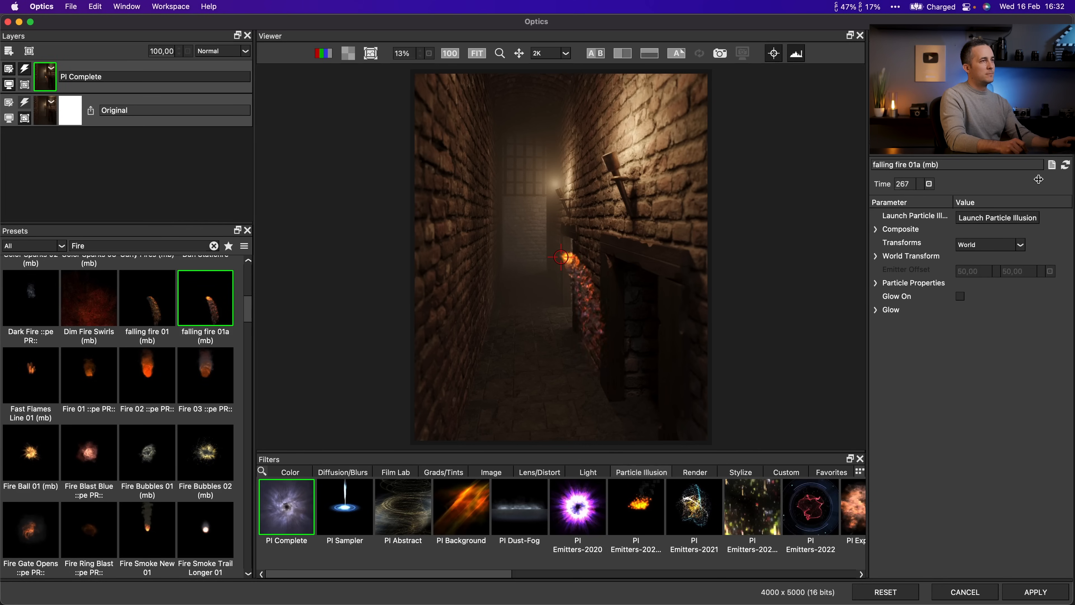
{"action": "left_click_drag", "start_coordinate": [1054, 179], "coordinate": [941, 177]}
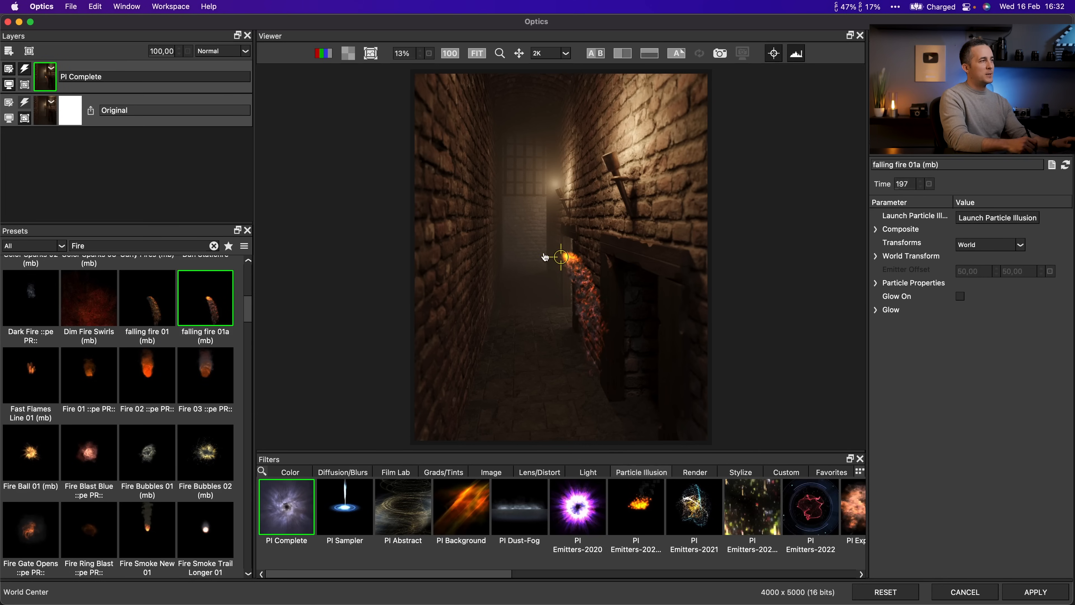
{"action": "left_click_drag", "start_coordinate": [560, 263], "coordinate": [552, 260]}
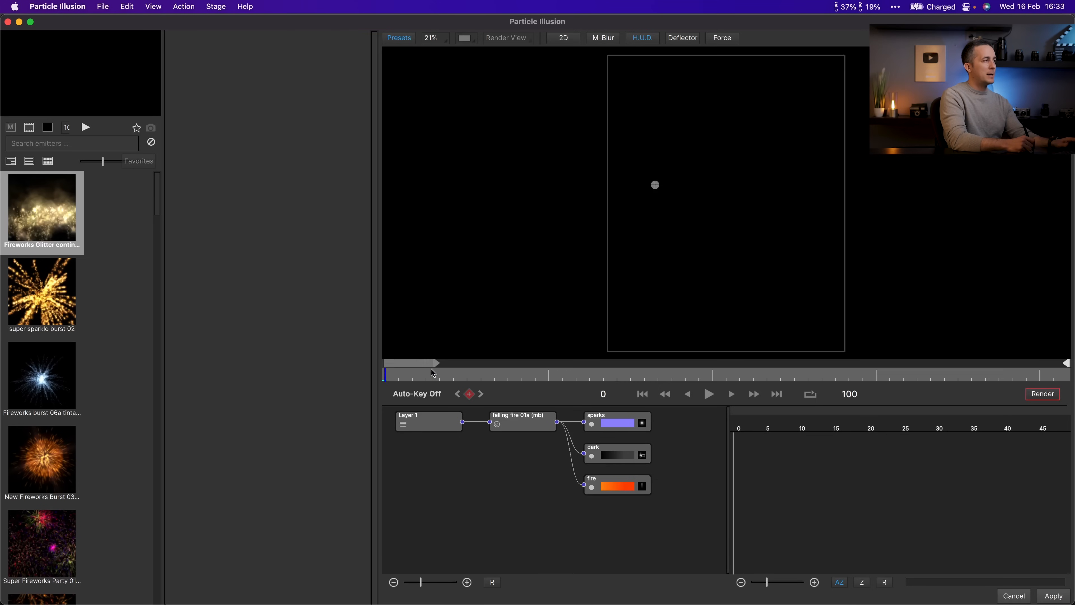
- Scrub the Particle Illusion timeline to preview the falling fire and stop at frame 44
{"action": "left_click_drag", "start_coordinate": [429, 378], "coordinate": [897, 390]}
{"action": "left_click_drag", "start_coordinate": [772, 375], "coordinate": [970, 388]}
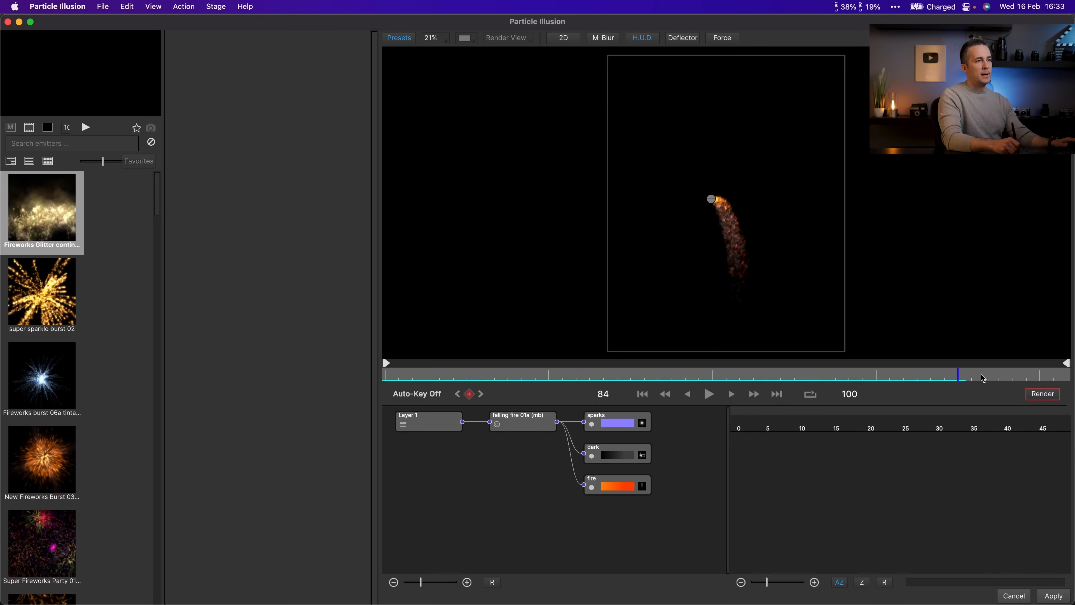
{"action": "left_click_drag", "start_coordinate": [692, 371], "coordinate": [630, 370]}
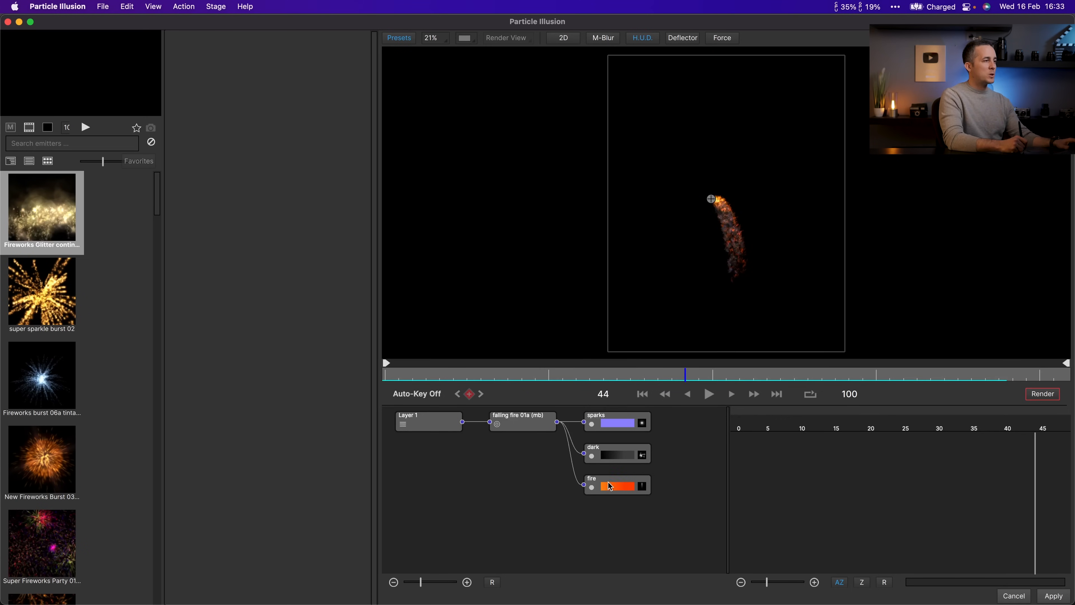
- Examine the parameters of the falling fire emitter and its sparks particle, then cancel Particle Illusion and return to Optics
{"action": "left_click_drag", "start_coordinate": [610, 486], "coordinate": [610, 498]}
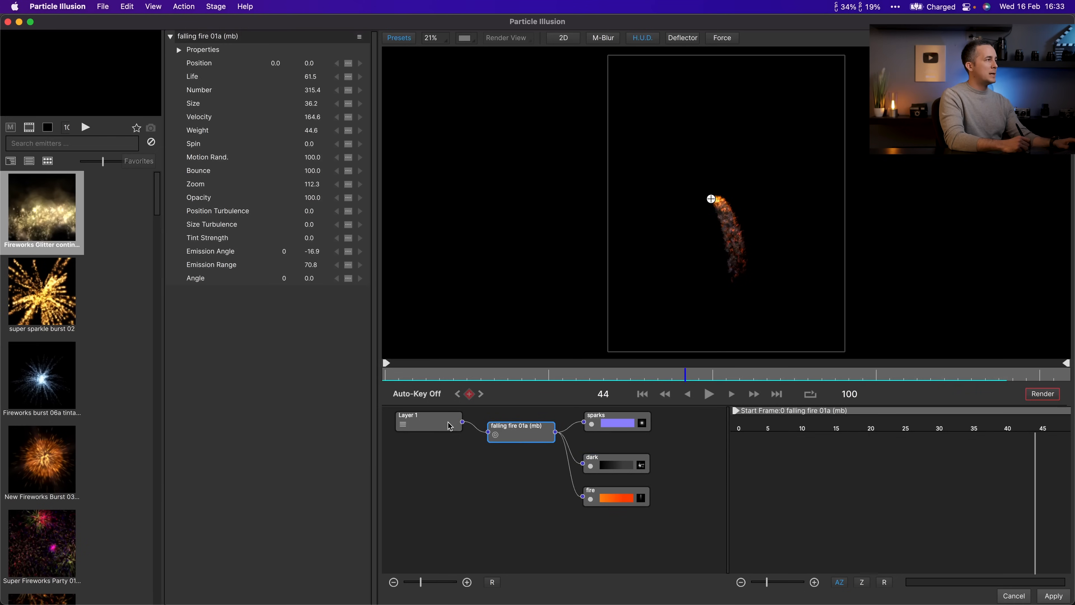
{"action": "left_click", "coordinate": [440, 428]}
{"action": "left_click", "coordinate": [510, 438]}
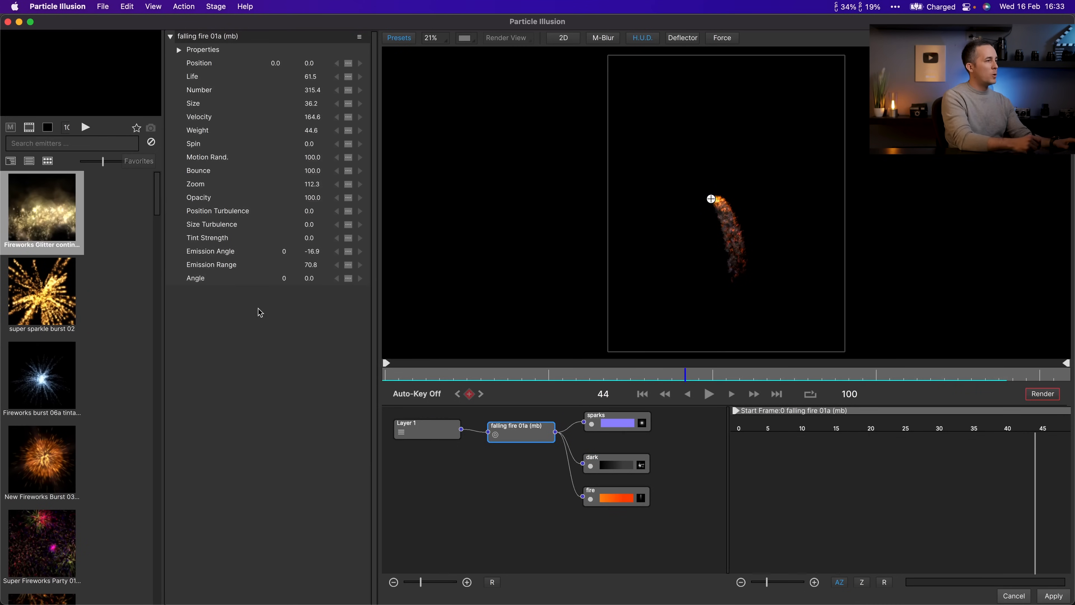
{"action": "left_click", "coordinate": [591, 425]}
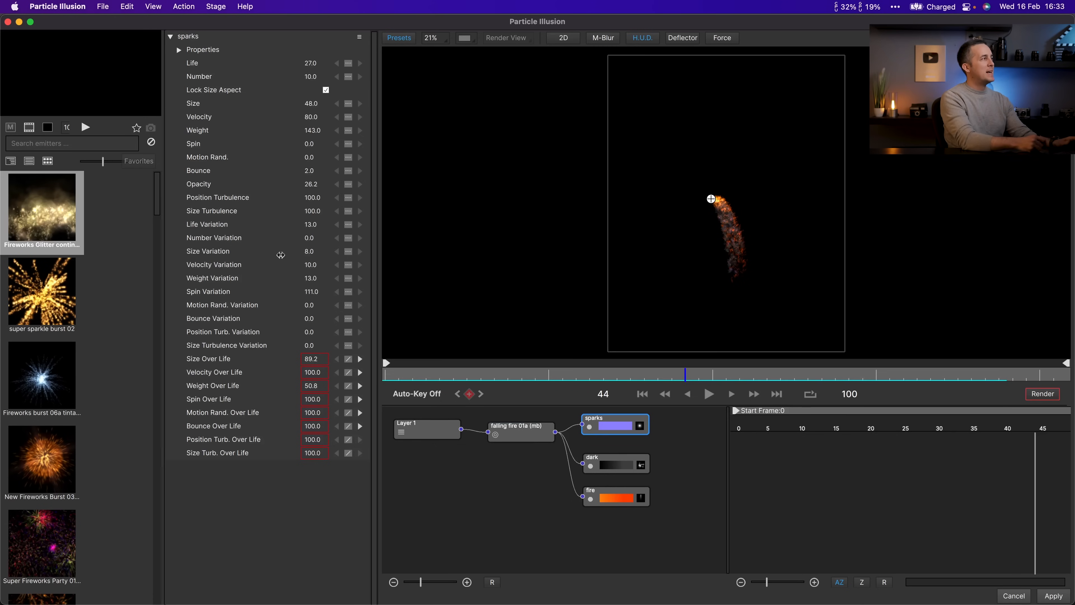
{"action": "left_click", "coordinate": [1009, 597]}
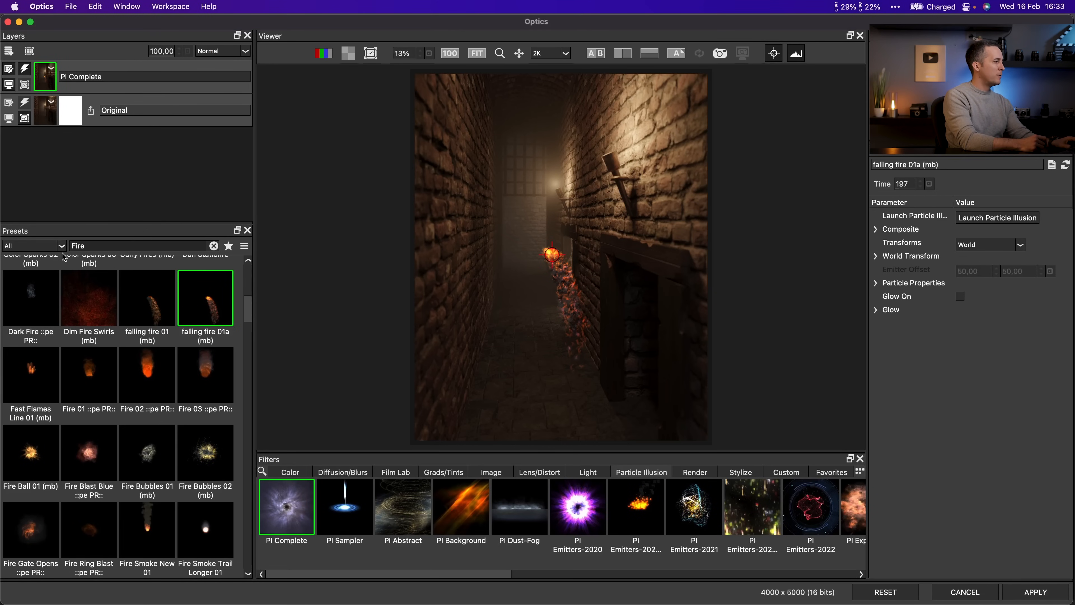
- Search the PI Complete presets for "Torch", try several of the flames and choose the Torch 01 preset
{"action": "double_click", "coordinate": [91, 245]}
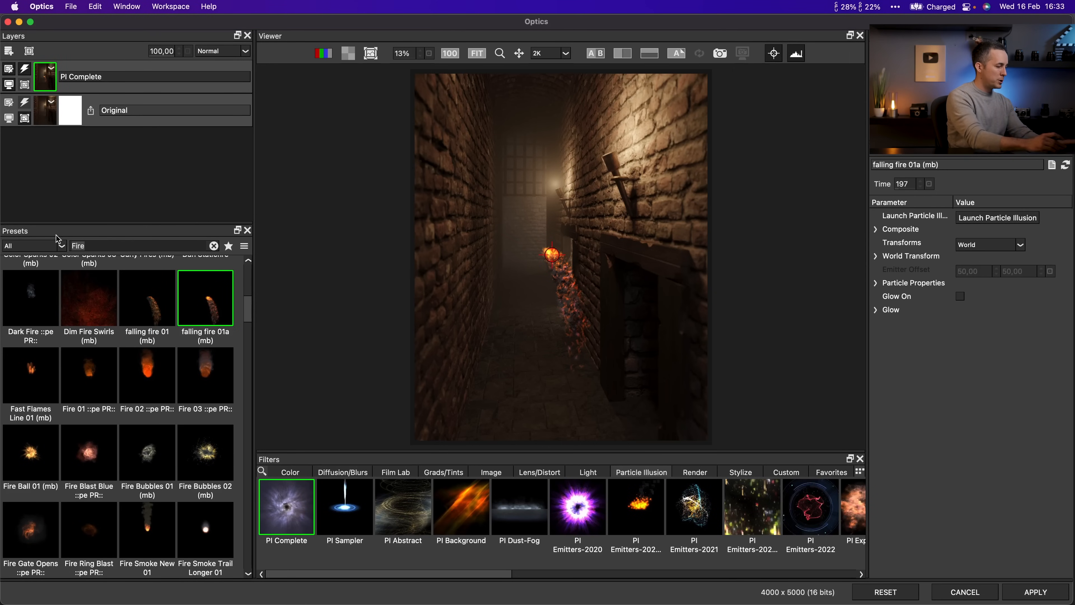
{"action": "type", "text": "Torch"}
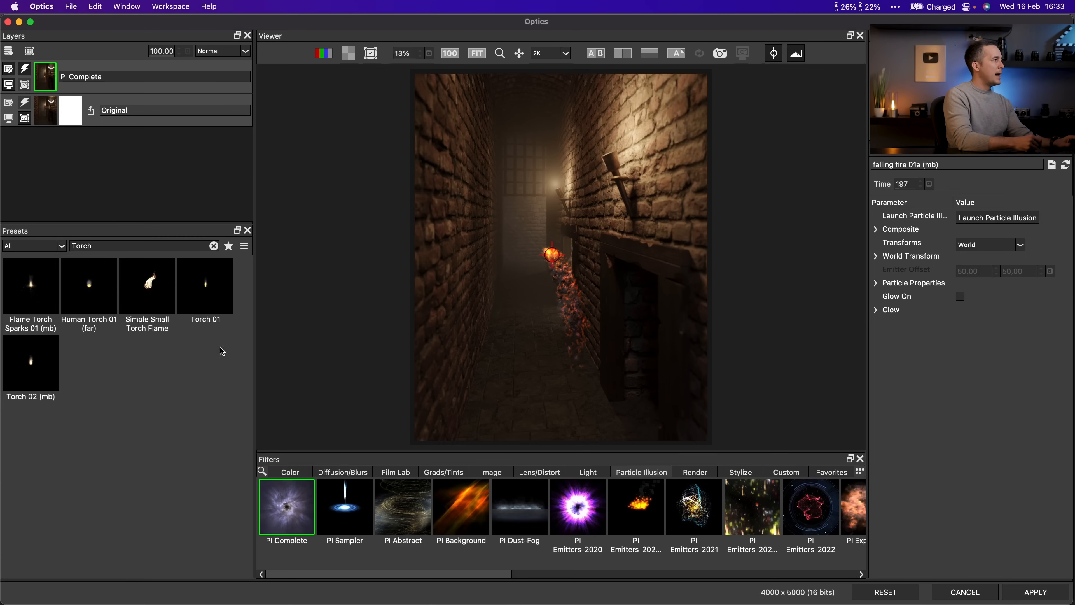
{"action": "left_click", "coordinate": [34, 285]}
{"action": "left_click", "coordinate": [136, 288]}
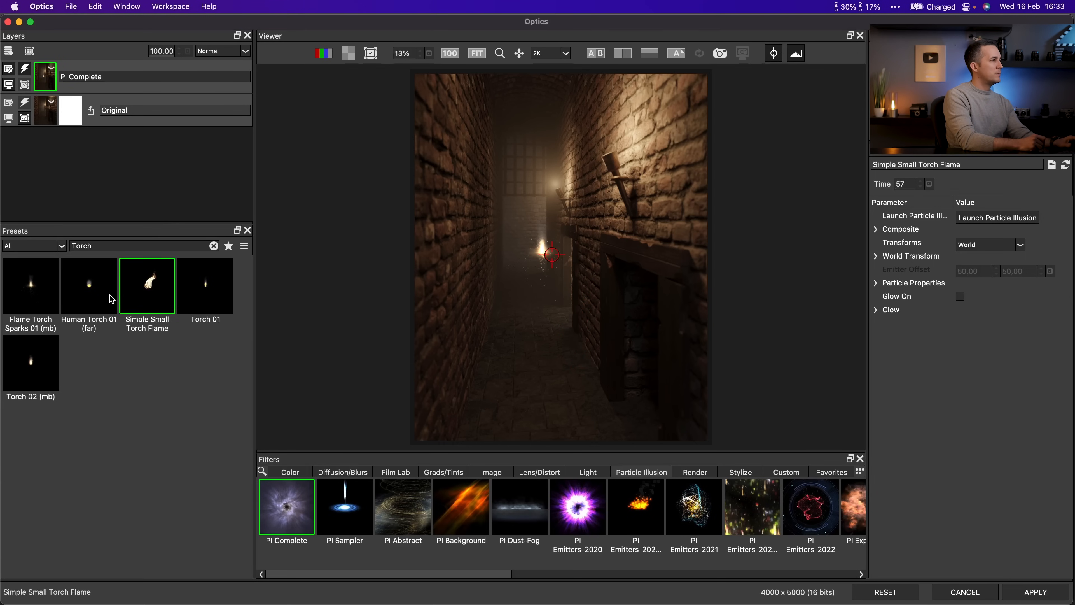
{"action": "left_click", "coordinate": [97, 304]}
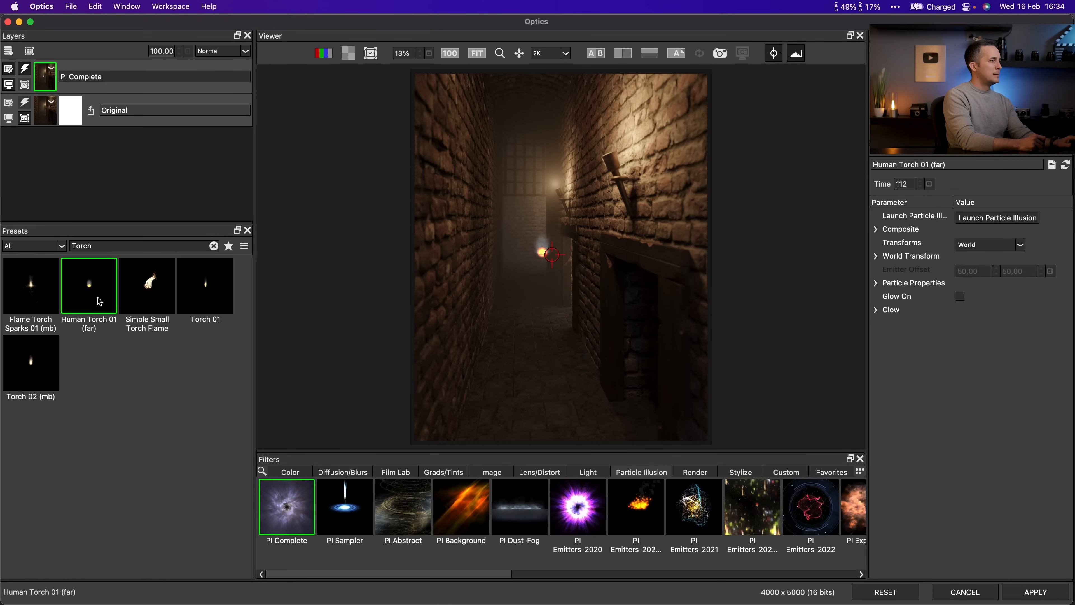
{"action": "left_click", "coordinate": [206, 296]}
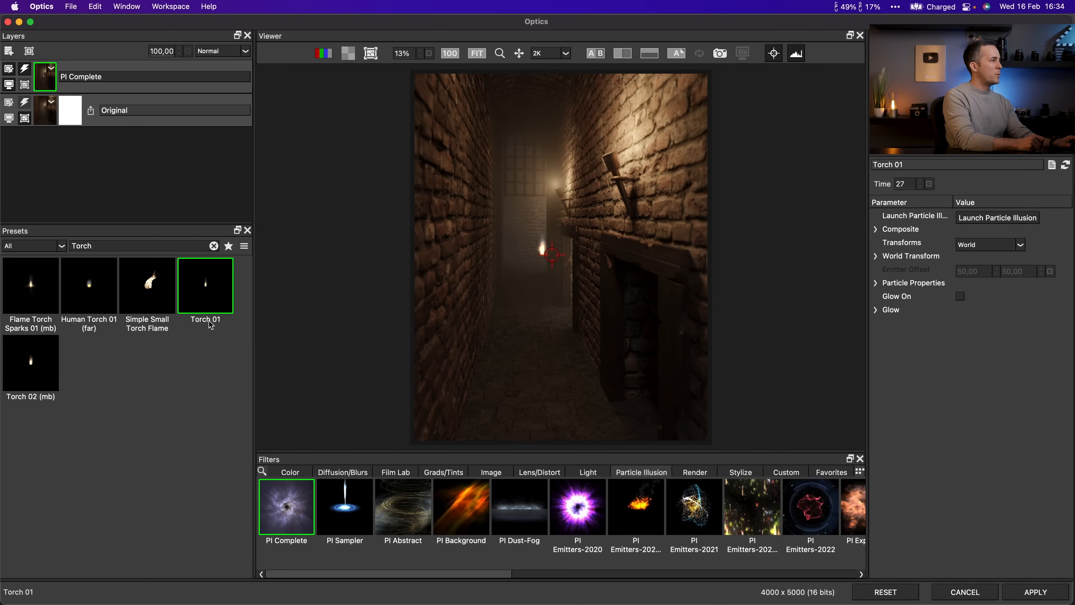
- Shift the Torch 01 flame slightly beside the far doorway and set its time to 104
{"action": "left_click_drag", "start_coordinate": [555, 258], "coordinate": [544, 262]}
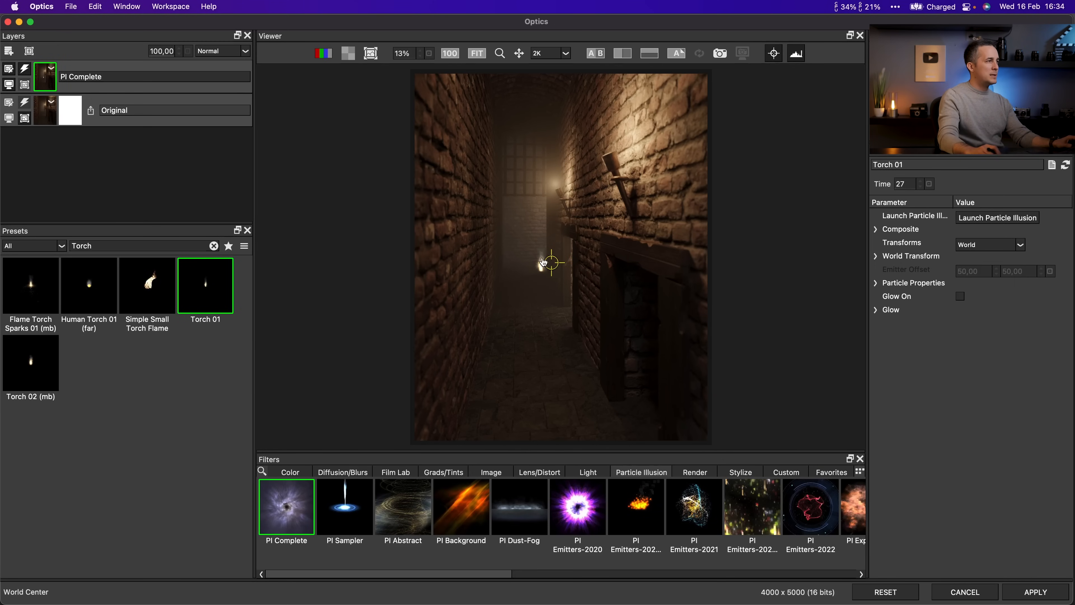
{"action": "scroll", "coordinate": [543, 263], "scroll_direction": "up", "scroll_amount": 5}
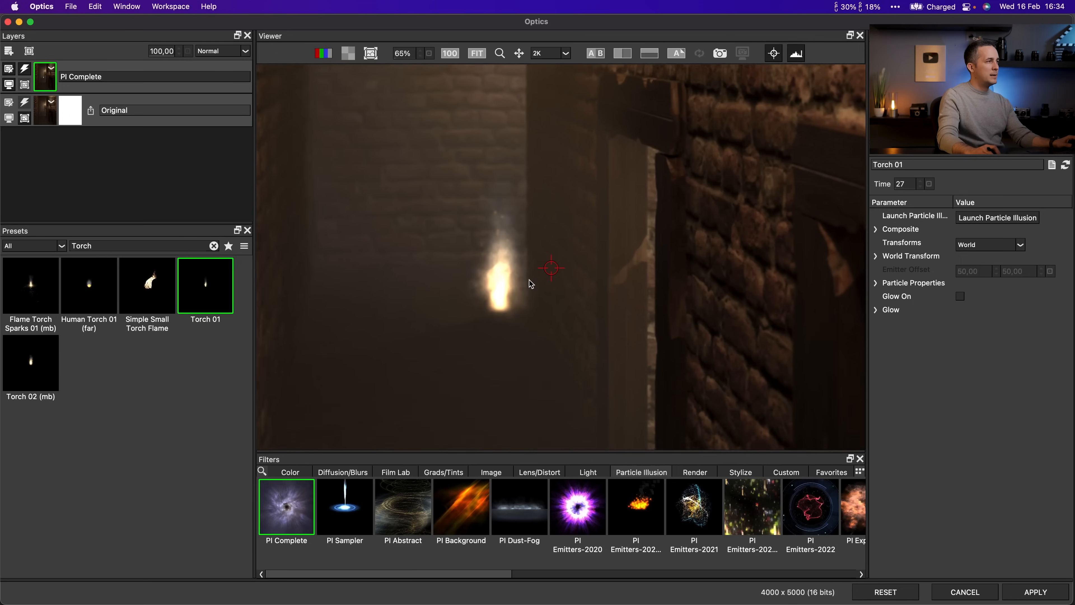
{"action": "scroll", "coordinate": [531, 283], "scroll_direction": "up", "scroll_amount": 1}
{"action": "left_click_drag", "start_coordinate": [551, 271], "coordinate": [593, 273]}
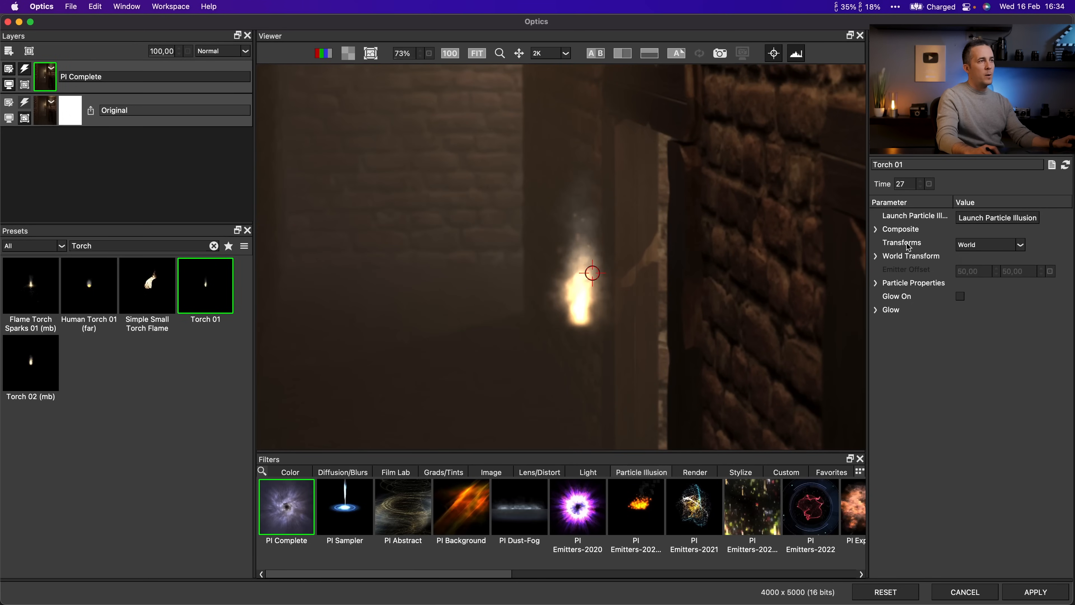
{"action": "left_click_drag", "start_coordinate": [885, 191], "coordinate": [934, 184]}
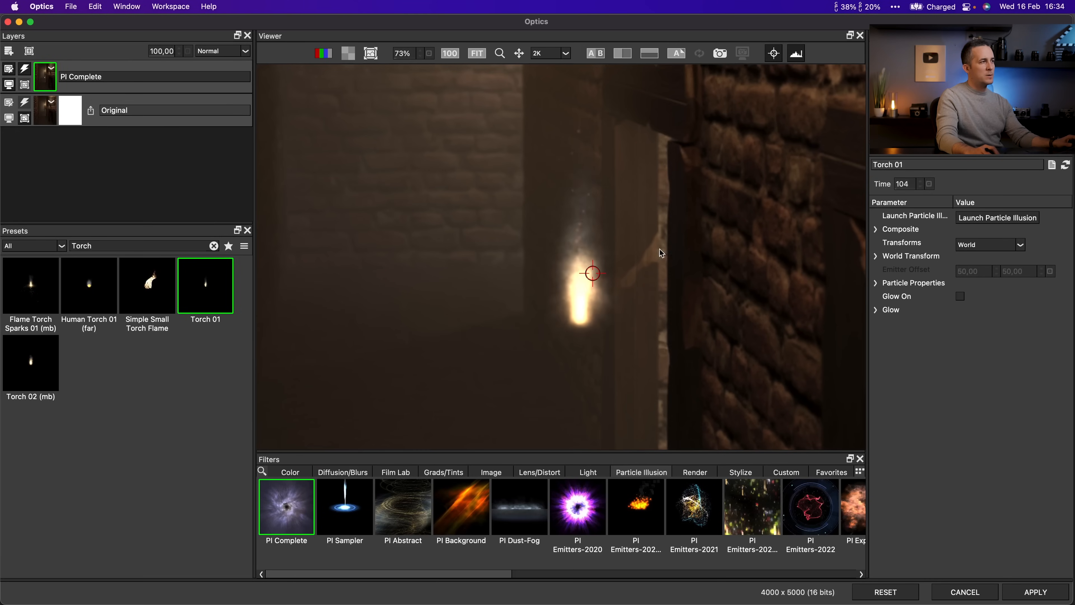
- Place the flame on the head of the nearest wall torch, with its world center at about 57.58, 36.20
{"action": "scroll", "coordinate": [648, 262], "scroll_direction": "down", "scroll_amount": 3}
{"action": "left_click_drag", "start_coordinate": [635, 279], "coordinate": [568, 292]}
{"action": "scroll", "coordinate": [570, 289], "scroll_direction": "down", "scroll_amount": 2}
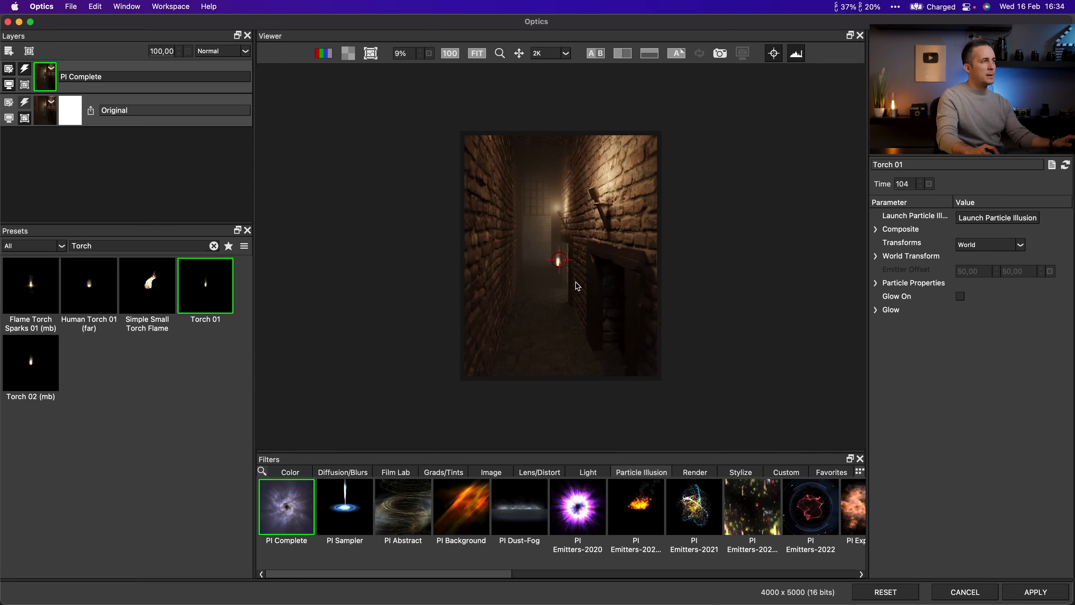
{"action": "scroll", "coordinate": [592, 252], "scroll_direction": "down", "scroll_amount": 1}
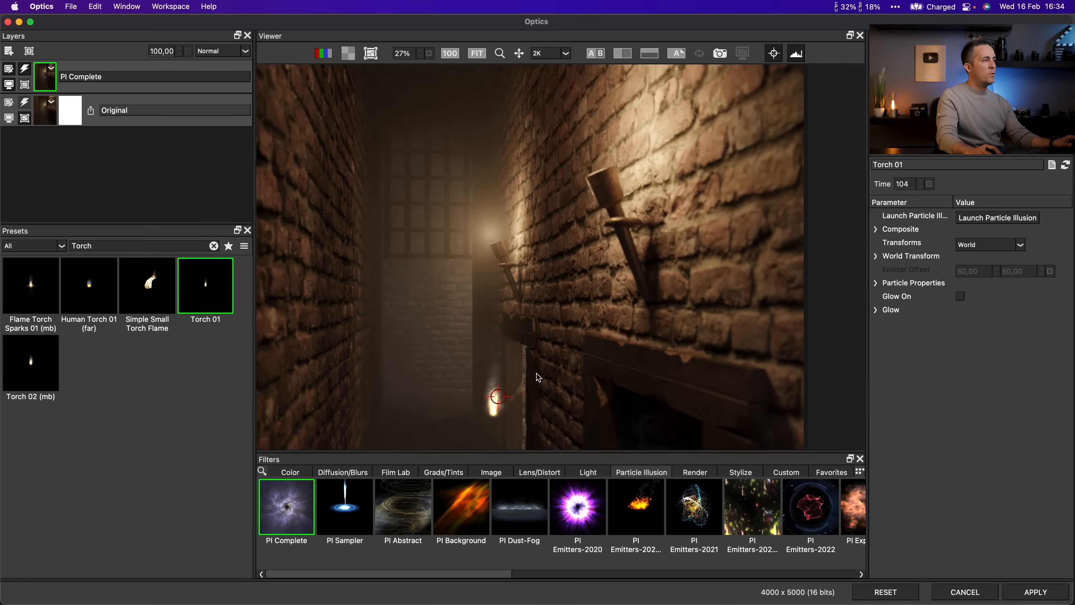
{"action": "left_click_drag", "start_coordinate": [569, 262], "coordinate": [550, 281]}
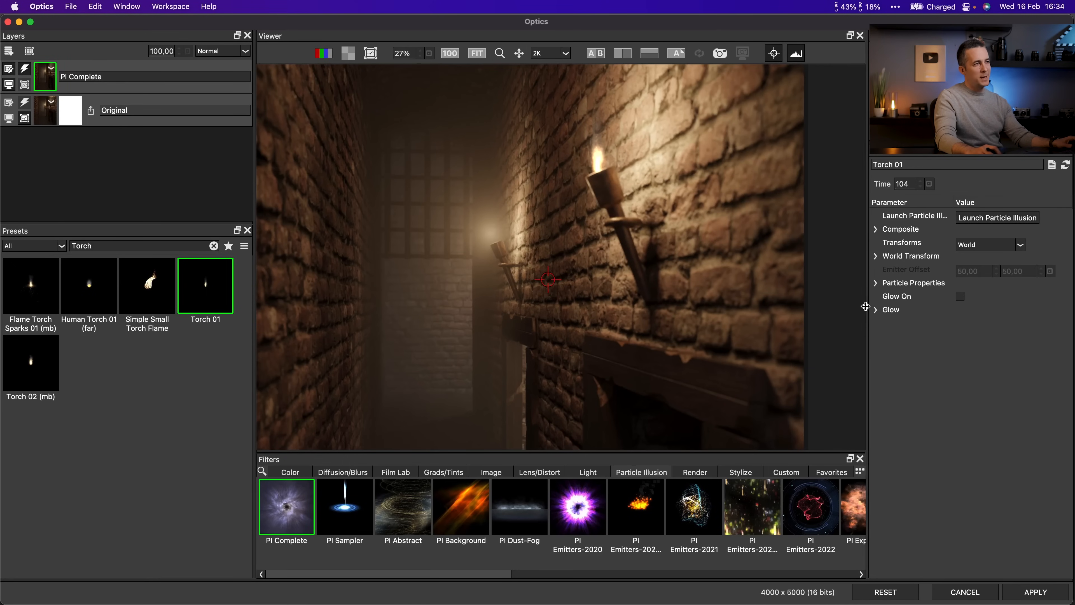
- Expand the Composite settings and review the available composite styles, keeping Direct (Classic)
{"action": "left_click", "coordinate": [876, 229]}
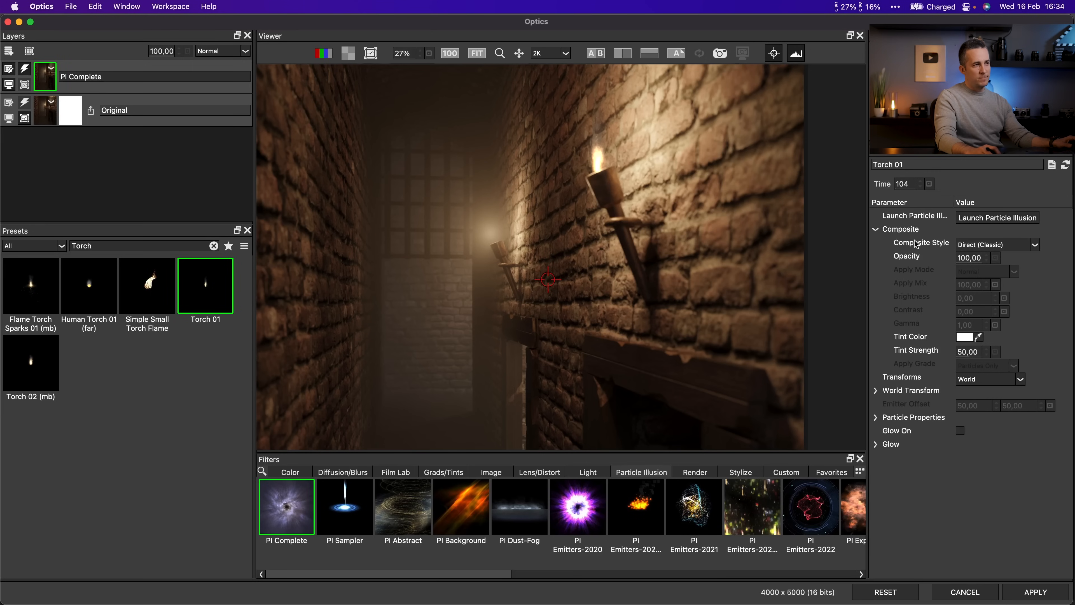
{"action": "left_click", "coordinate": [982, 245]}
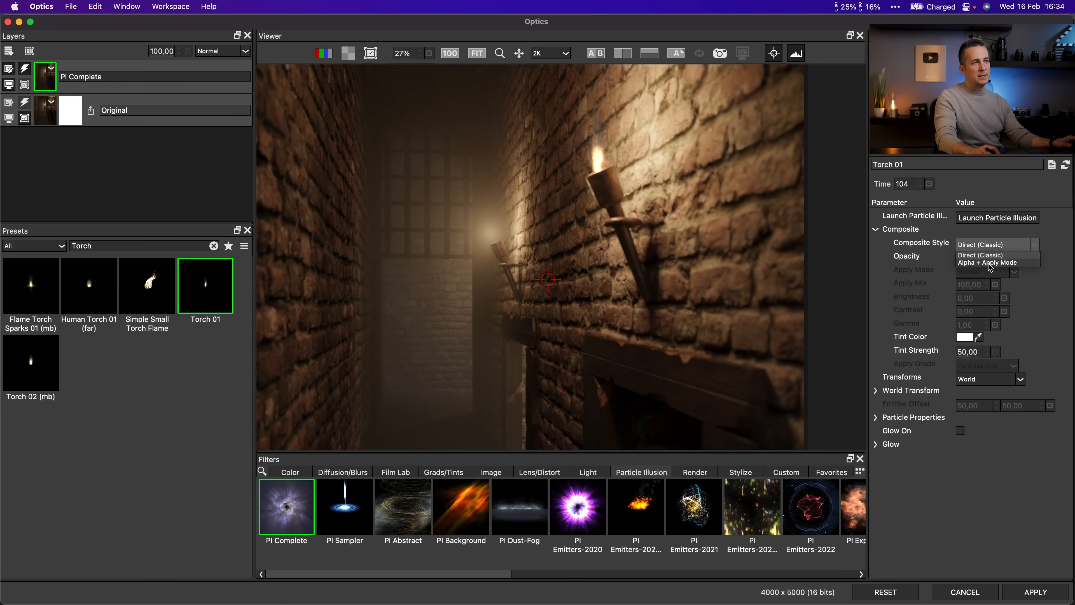
{"action": "left_click", "coordinate": [885, 260]}
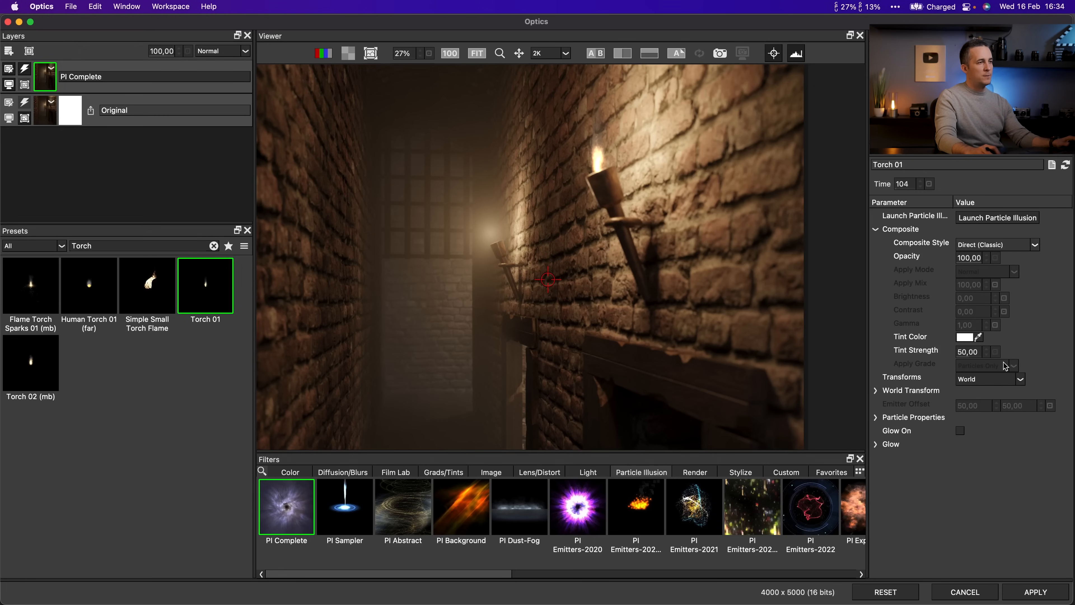
- Try the Emitter transform with an offset of about 57.80, 35.89, and return Transforms to World
{"action": "left_click", "coordinate": [980, 383]}
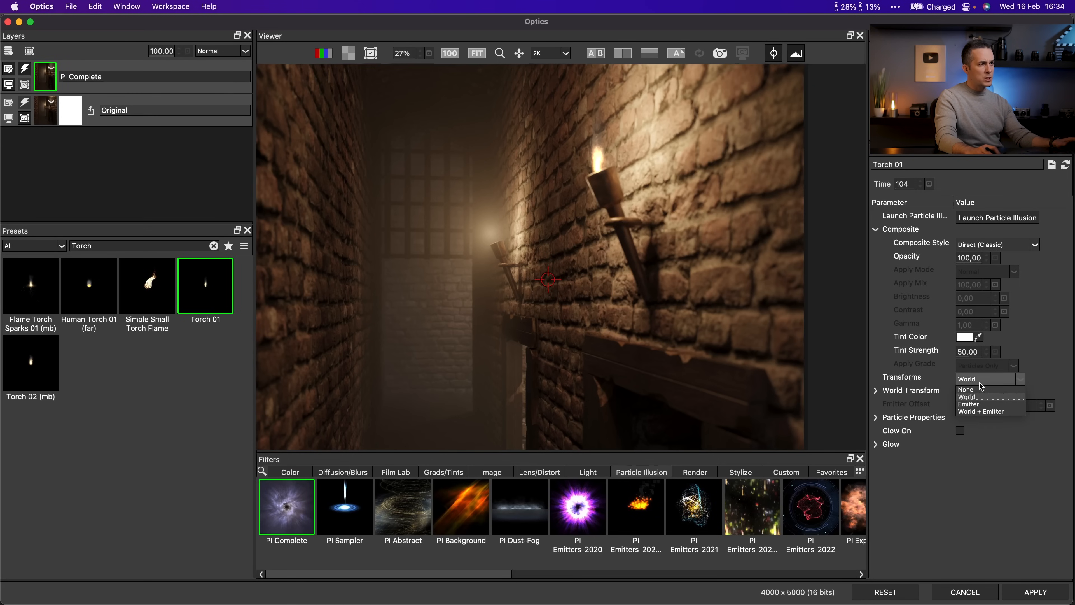
{"action": "left_click", "coordinate": [974, 404]}
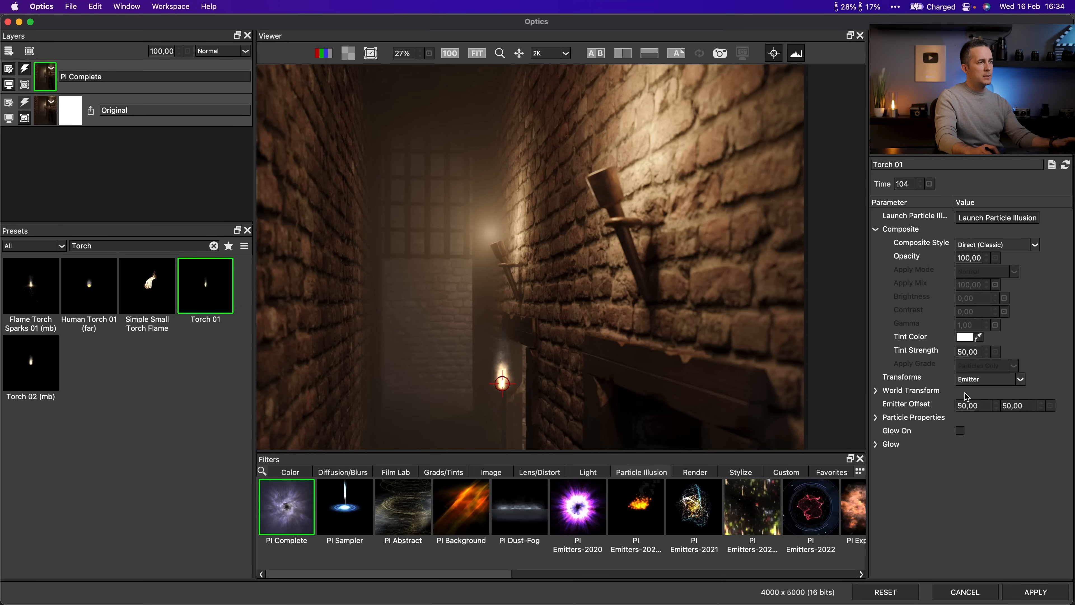
{"action": "left_click_drag", "start_coordinate": [503, 382], "coordinate": [585, 127]}
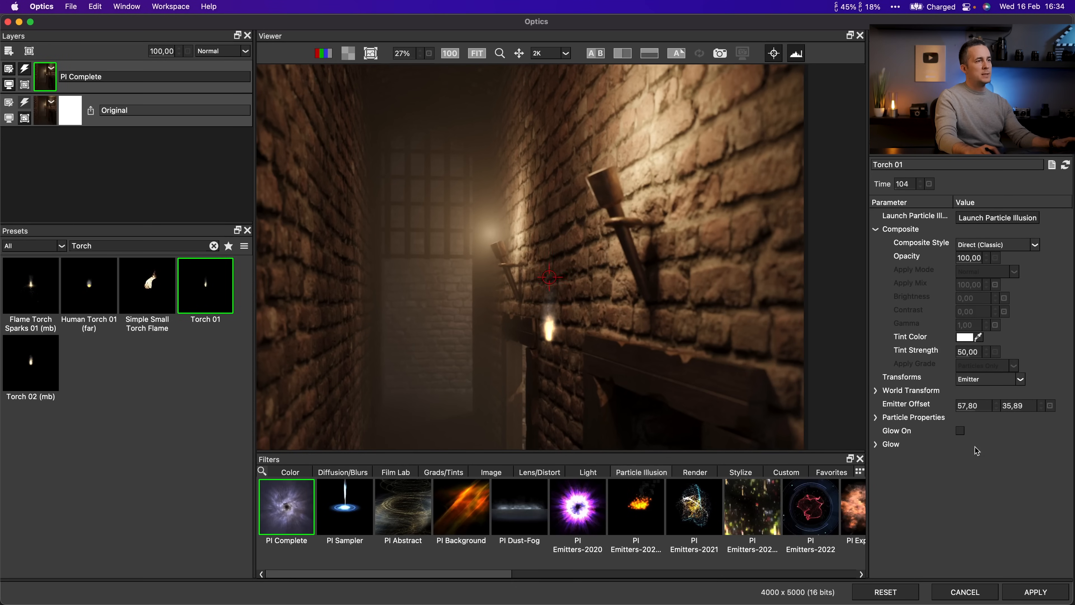
{"action": "left_click", "coordinate": [971, 381]}
{"action": "left_click", "coordinate": [974, 391]}
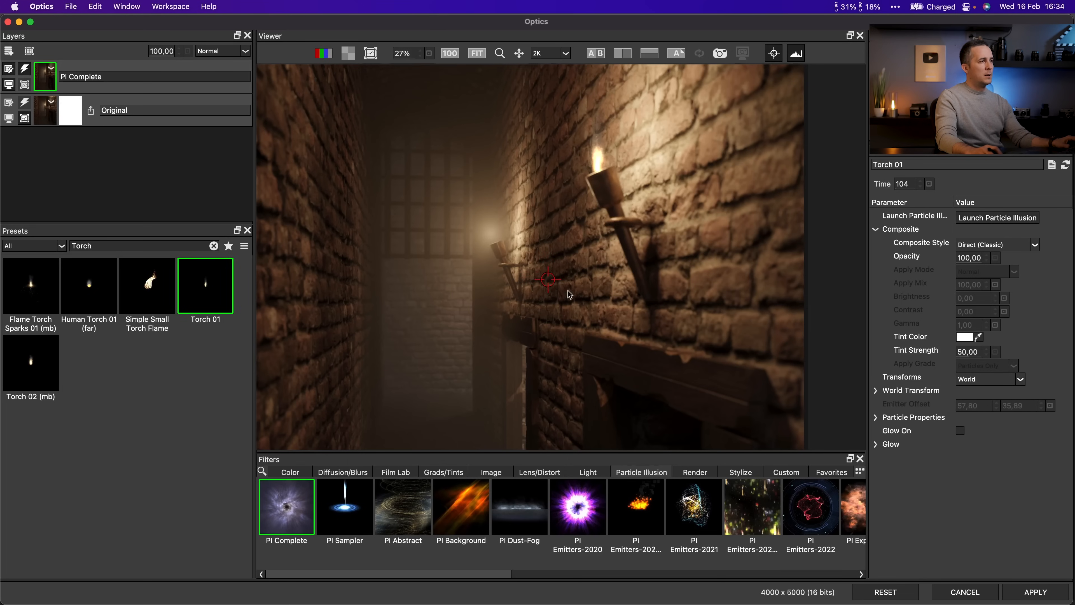
{"action": "left_click", "coordinate": [997, 381]}
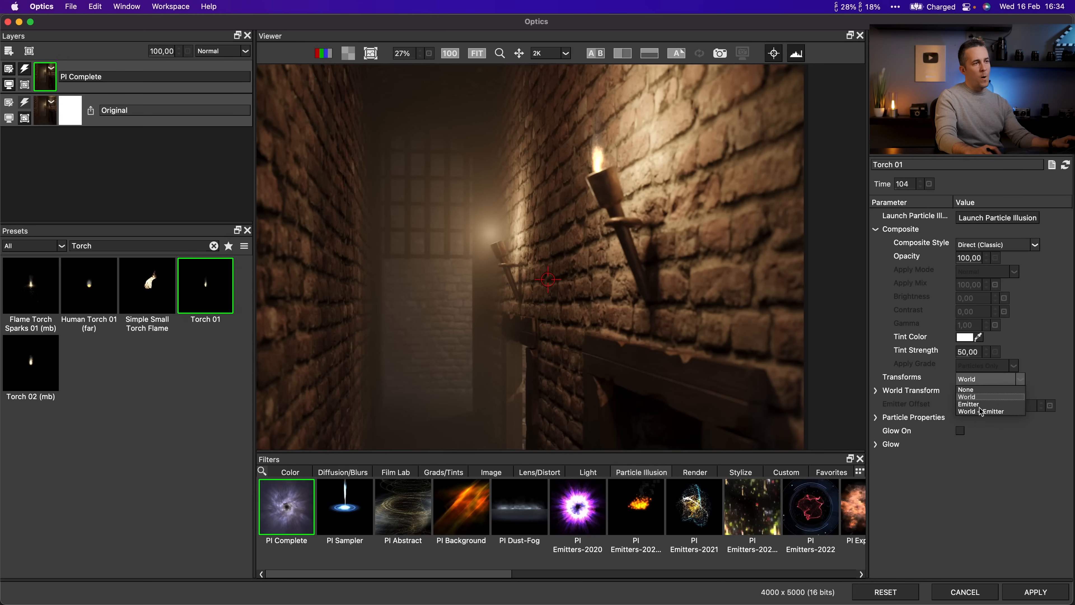
{"action": "left_click", "coordinate": [917, 432]}
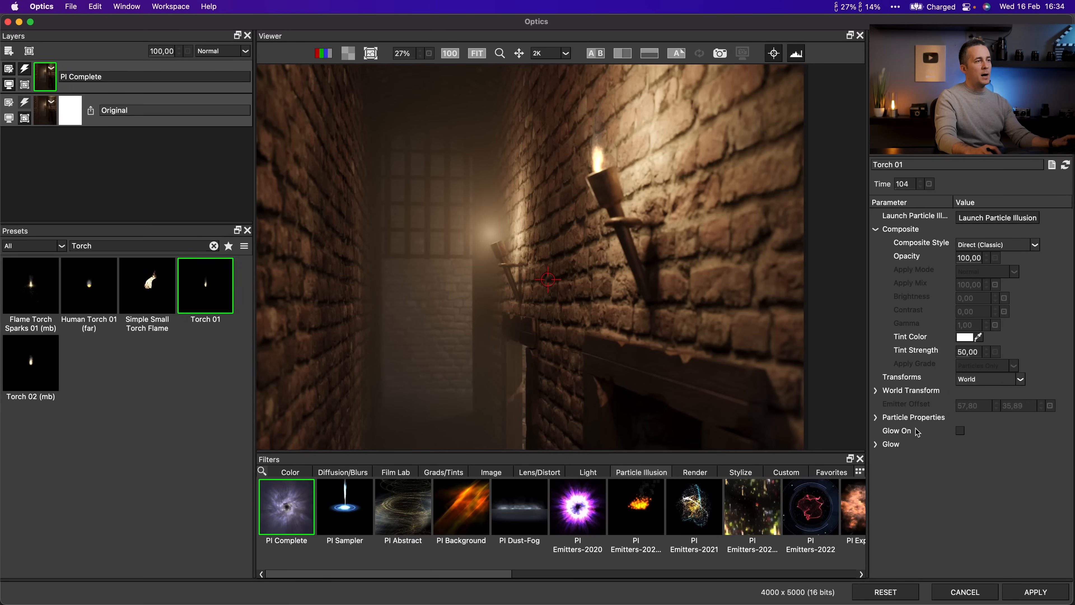
- Expand the Particle Properties and World Transform settings, try a particle size of 259 and undo it
{"action": "left_click", "coordinate": [877, 418]}
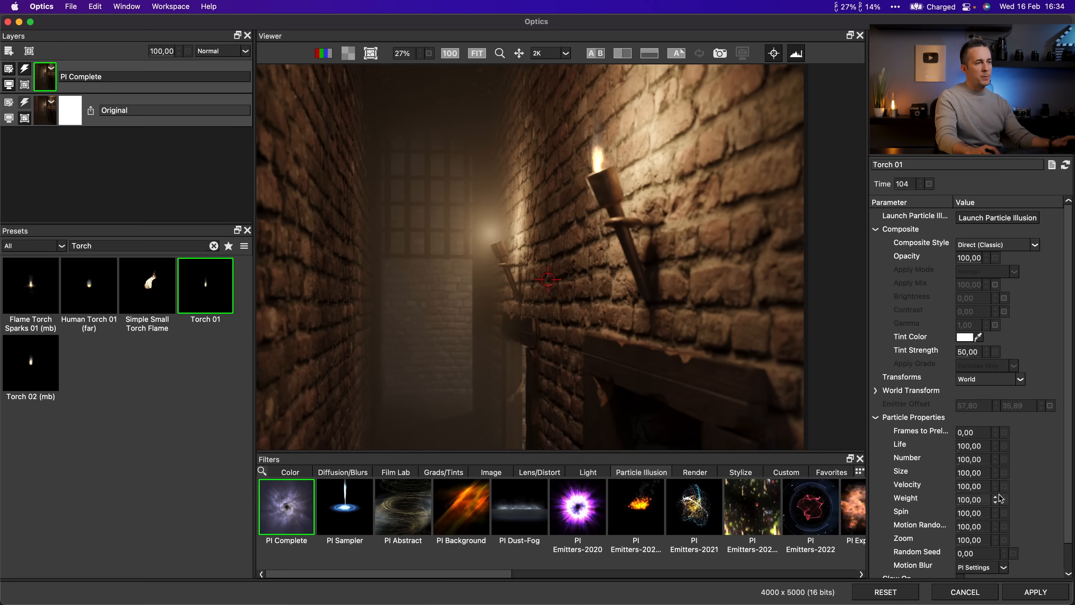
{"action": "scroll", "coordinate": [1001, 498], "scroll_direction": "down", "scroll_amount": 2}
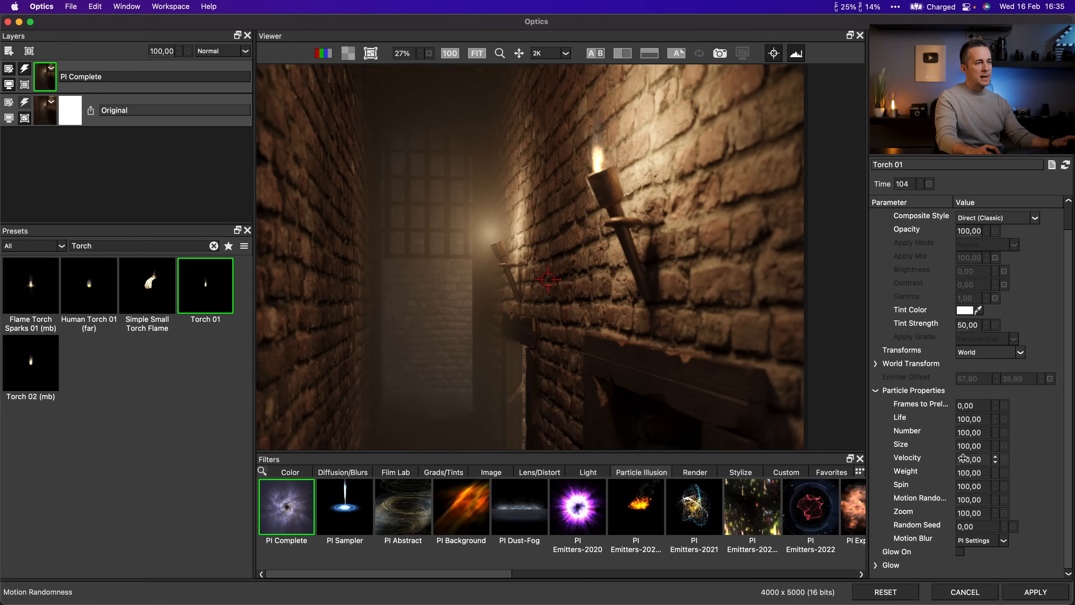
{"action": "left_click", "coordinate": [878, 365]}
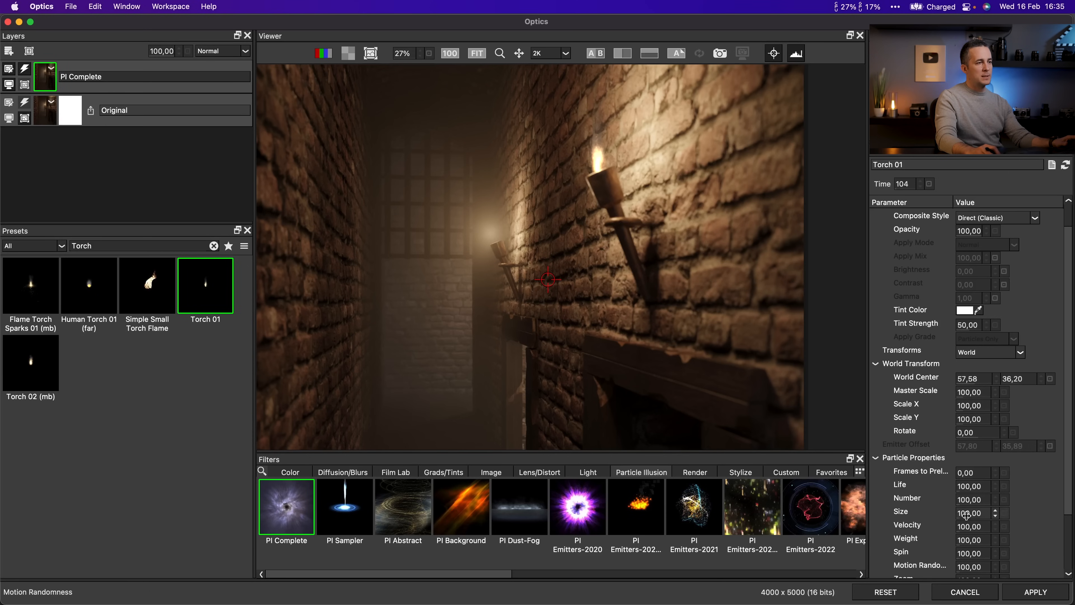
{"action": "left_click_drag", "start_coordinate": [986, 512], "coordinate": [988, 512]}
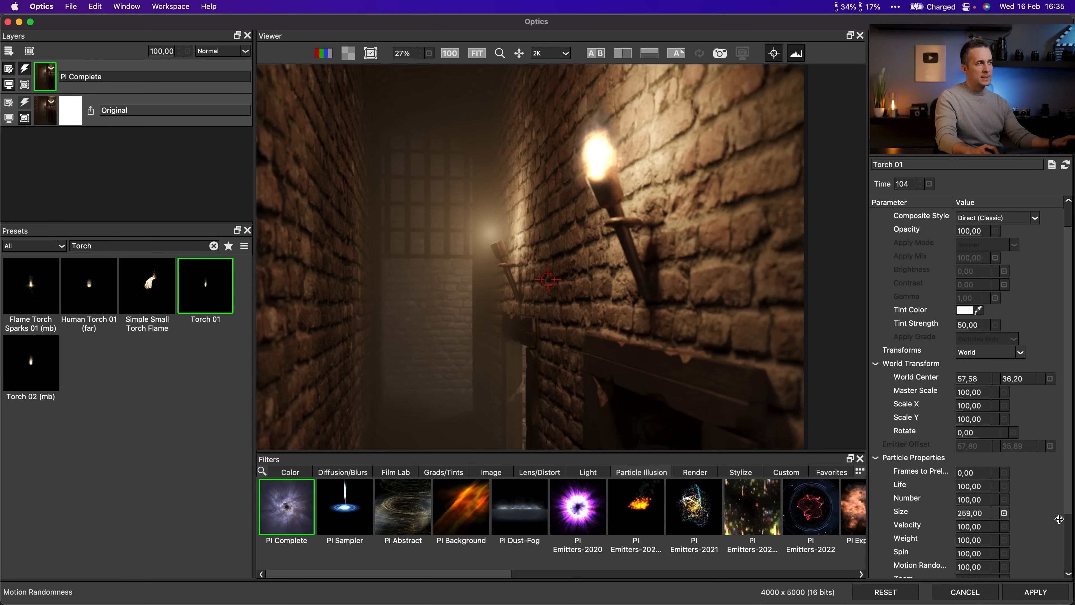
{"action": "key", "text": "cmd+z"}
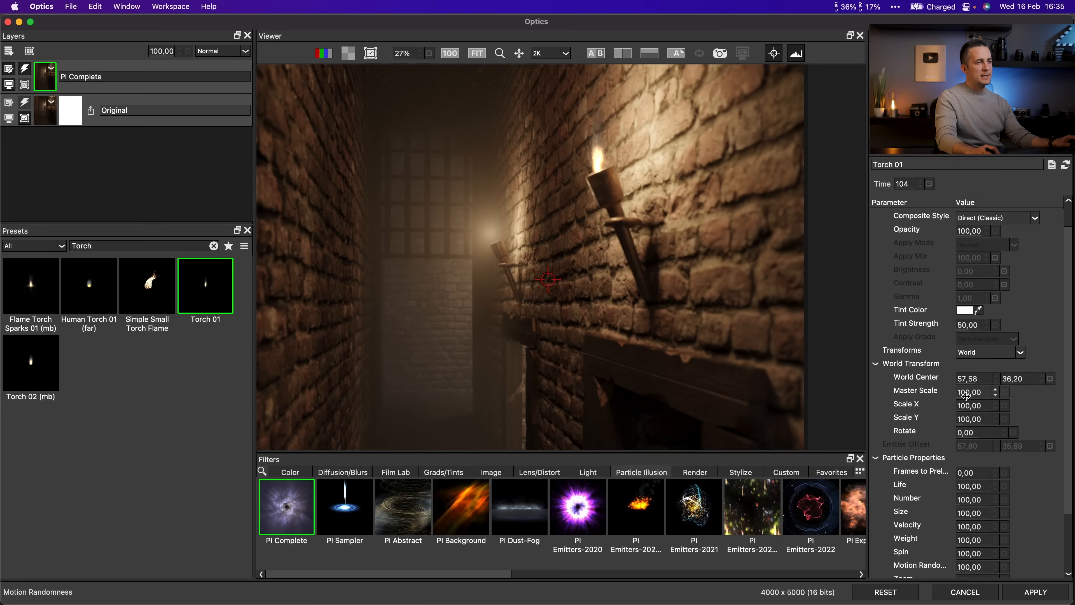
- Set the flame's master scale to 256 and rotation to -12, realigning its world center to about 57.58, 35.98 on the torch head
{"action": "left_click_drag", "start_coordinate": [972, 395], "coordinate": [1058, 401]}
{"action": "left_click_drag", "start_coordinate": [547, 282], "coordinate": [545, 282]}
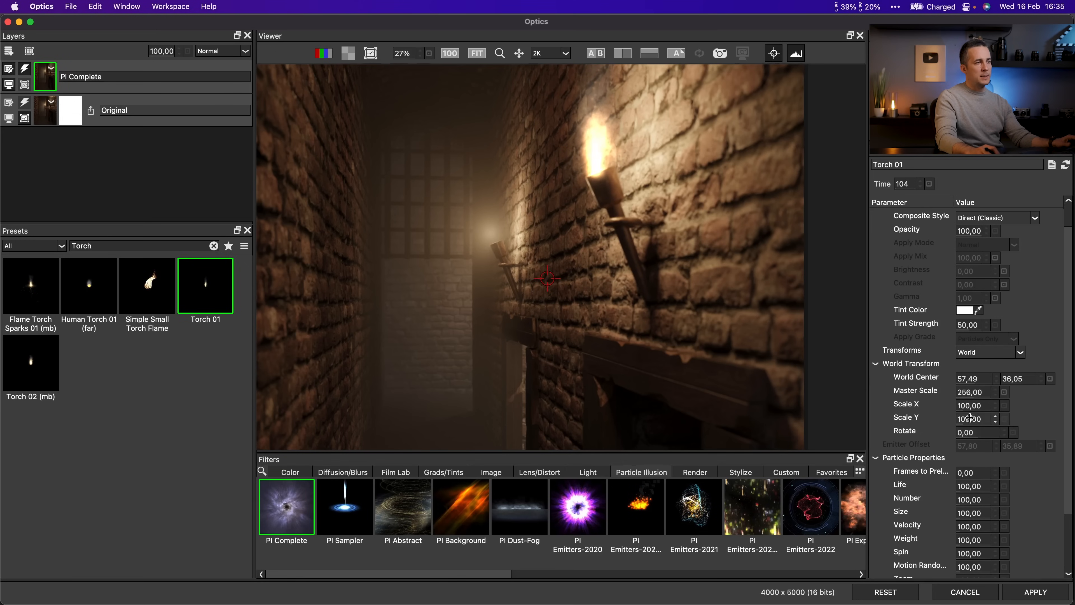
{"action": "mouse_move", "coordinate": [968, 431]}
{"action": "left_mouse_down"}
{"action": "mouse_move", "coordinate": [946, 429]}
{"action": "mouse_move", "coordinate": [959, 429]}
{"action": "left_mouse_up"}
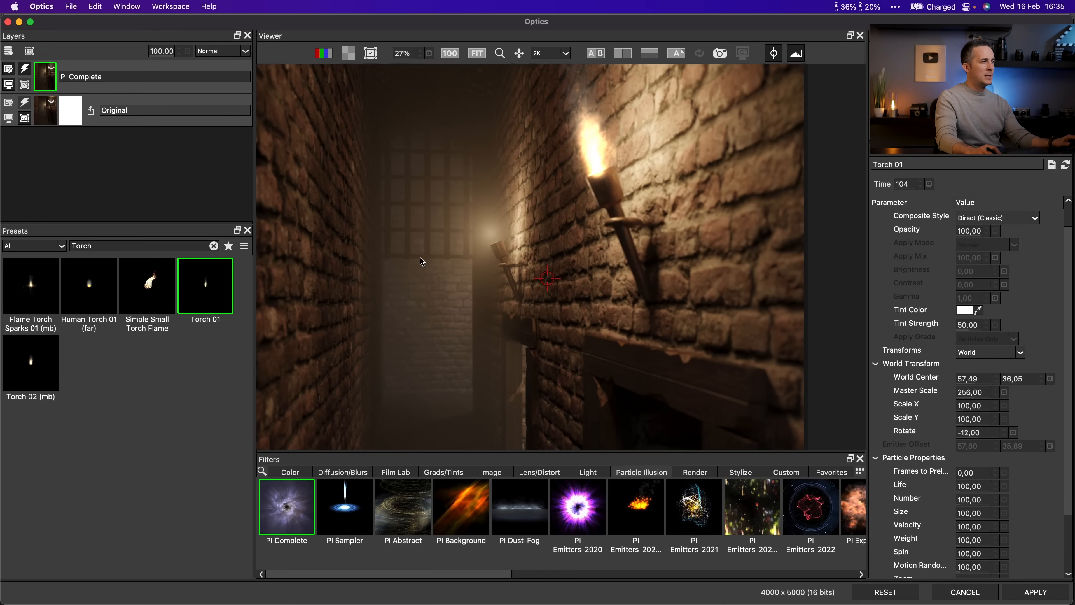
{"action": "left_click_drag", "start_coordinate": [546, 280], "coordinate": [546, 280]}
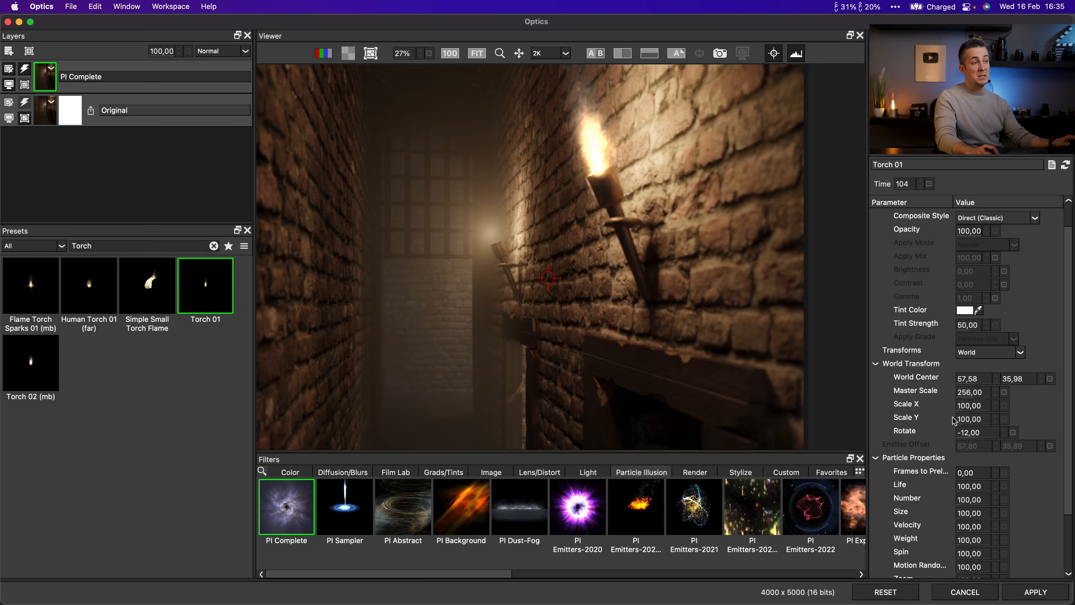
- Set the torch flame's vertical scale to 77 and its time to 163
{"action": "left_click_drag", "start_coordinate": [964, 423], "coordinate": [957, 419]}
{"action": "left_click_drag", "start_coordinate": [896, 185], "coordinate": [926, 187]}
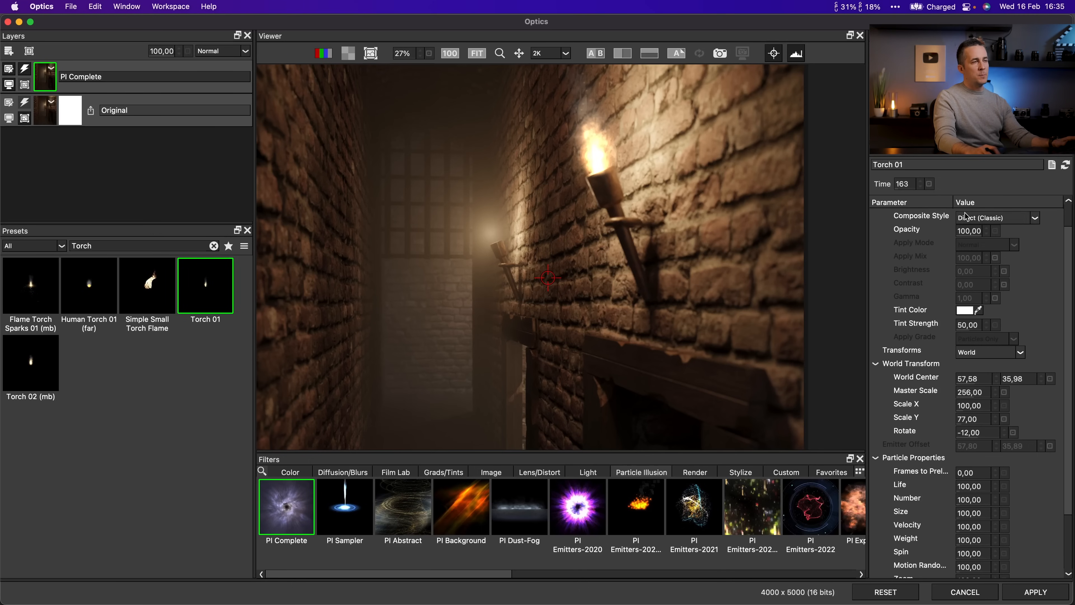
{"action": "scroll", "coordinate": [1071, 270], "scroll_direction": "down", "scroll_amount": 5}
{"action": "scroll", "coordinate": [484, 231], "scroll_direction": "down", "scroll_amount": 3}
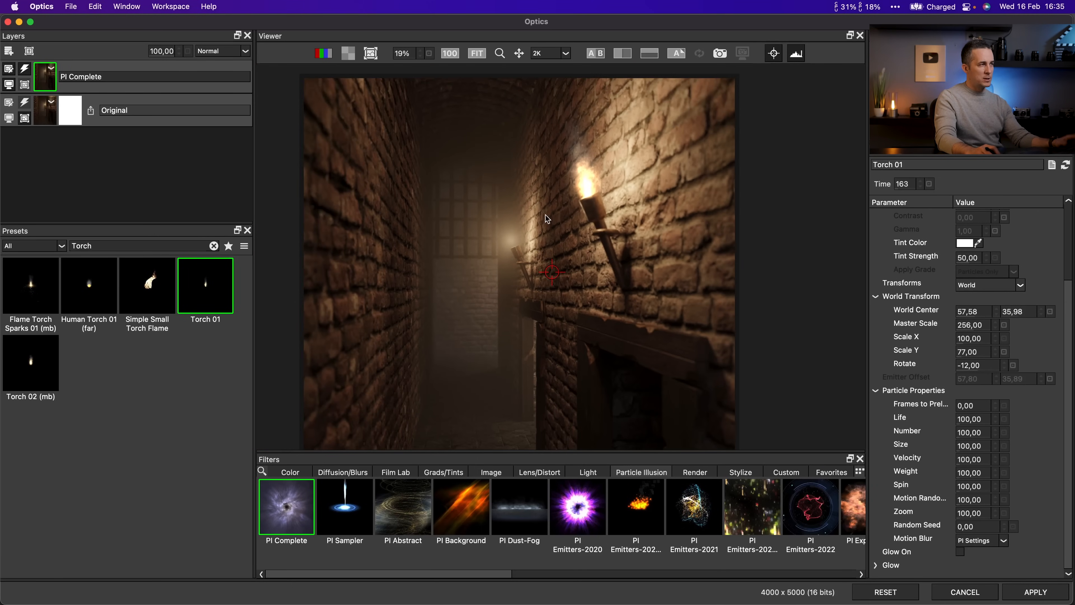
- Try the flame with Transforms set to None, and return Transforms to World
{"action": "left_click", "coordinate": [990, 285]}
{"action": "left_click", "coordinate": [978, 341]}
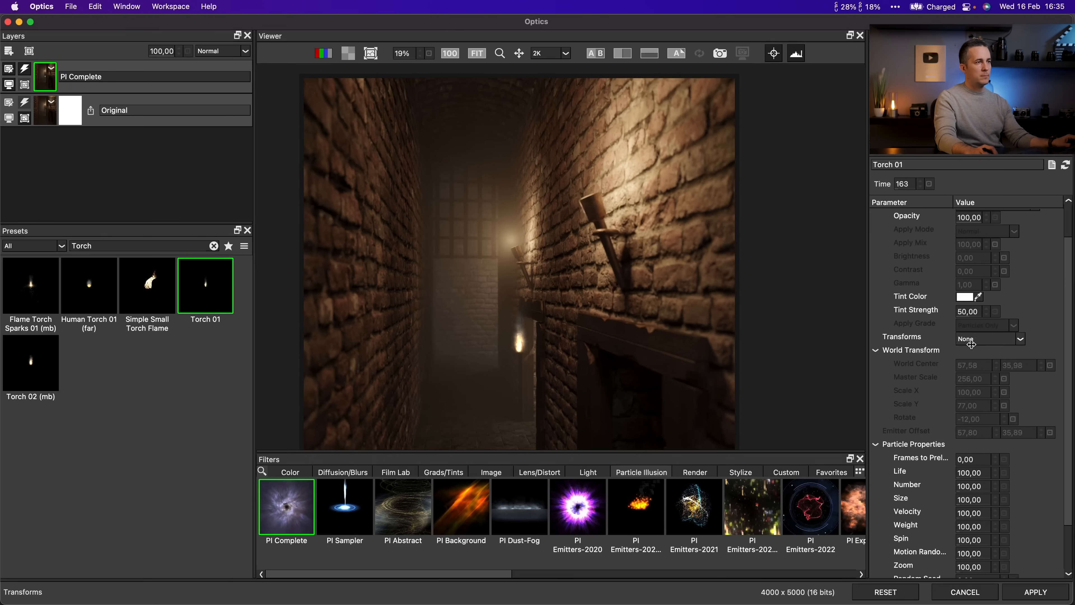
{"action": "left_click", "coordinate": [971, 343]}
{"action": "left_click", "coordinate": [968, 357]}
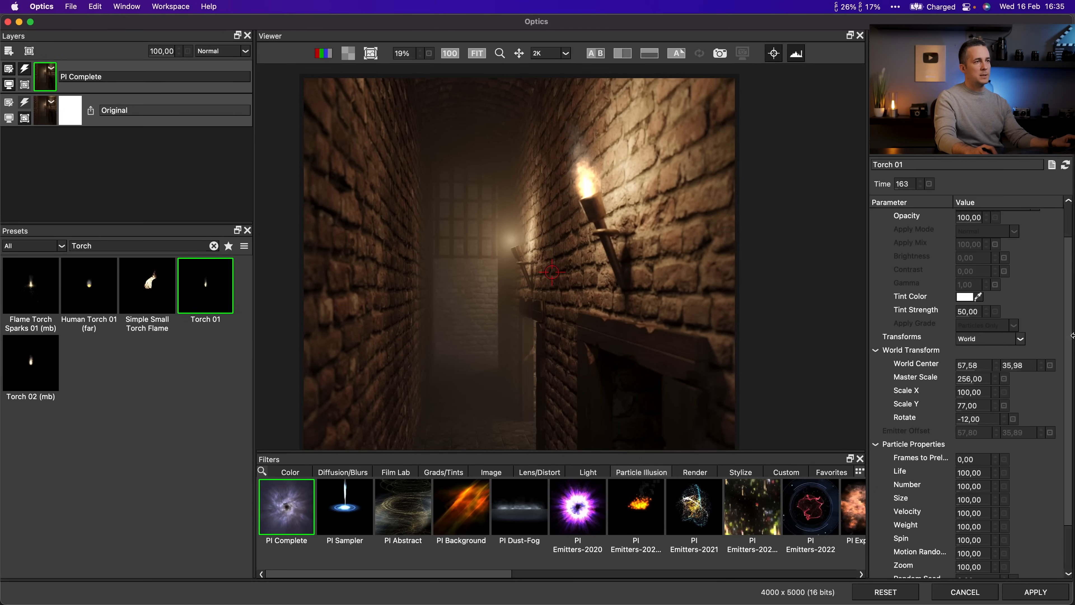
- Switch the flame's composite style to Alpha + Apply Mode, try the Darken apply mode and return to Normal
{"action": "scroll", "coordinate": [1070, 255], "scroll_direction": "up", "scroll_amount": 2}
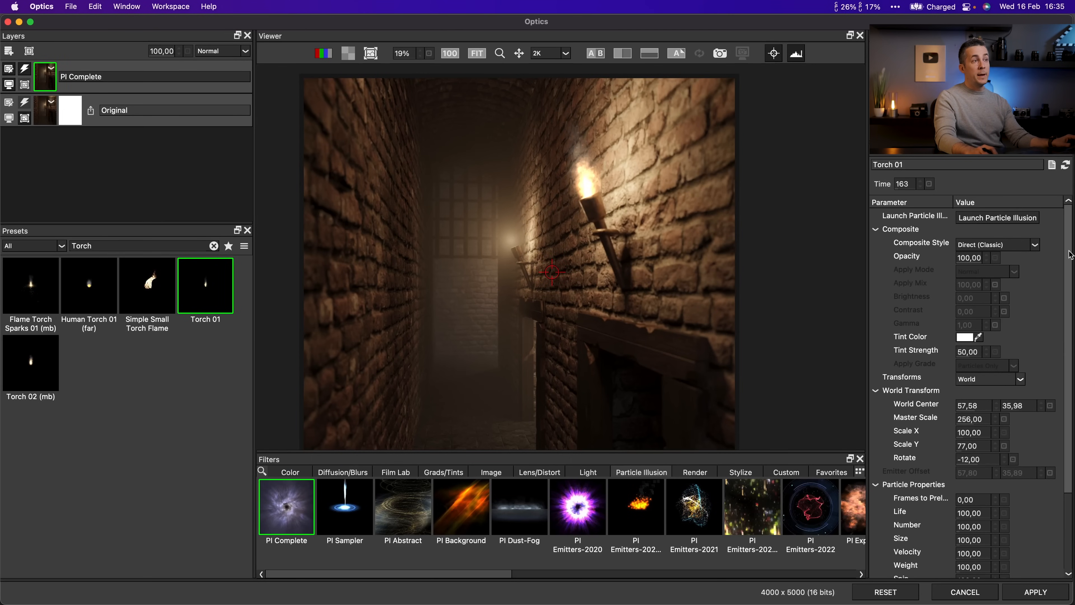
{"action": "left_click", "coordinate": [971, 244]}
{"action": "left_click", "coordinate": [1007, 261]}
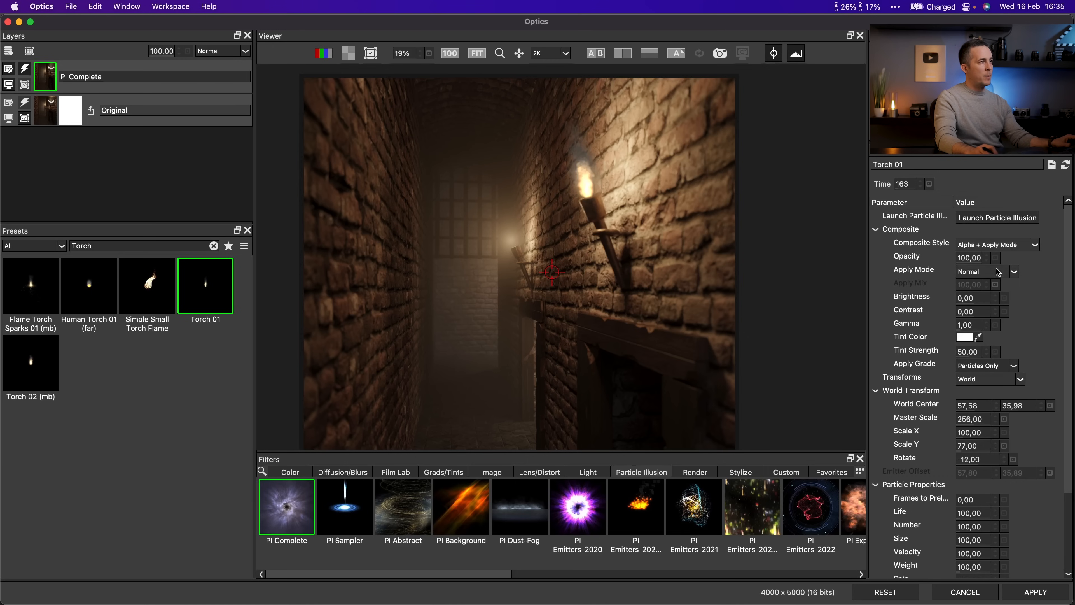
{"action": "left_click", "coordinate": [972, 271]}
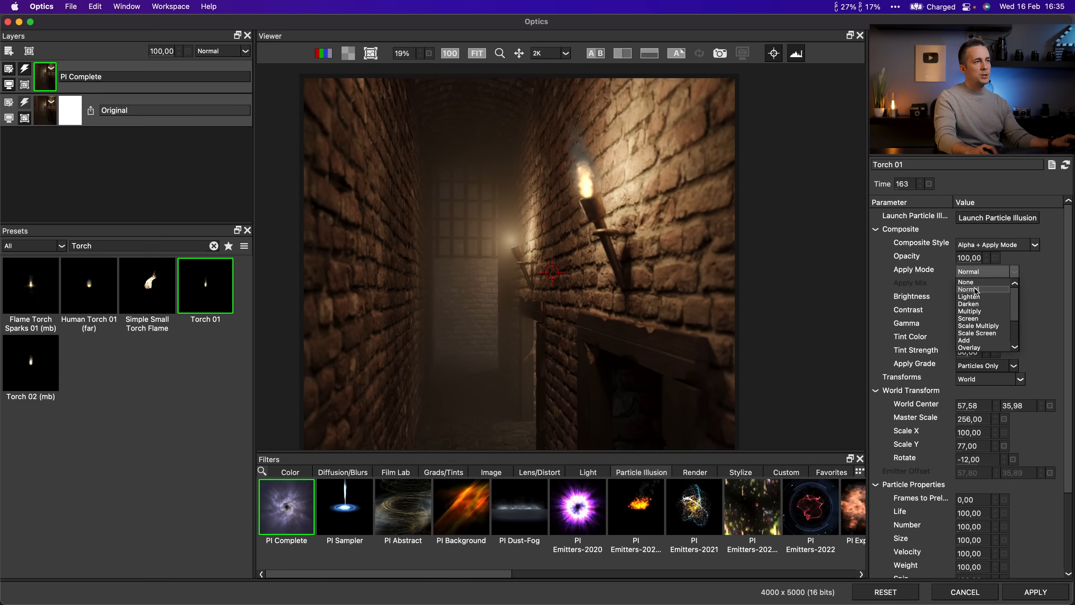
{"action": "left_click", "coordinate": [969, 304]}
{"action": "left_click", "coordinate": [976, 274]}
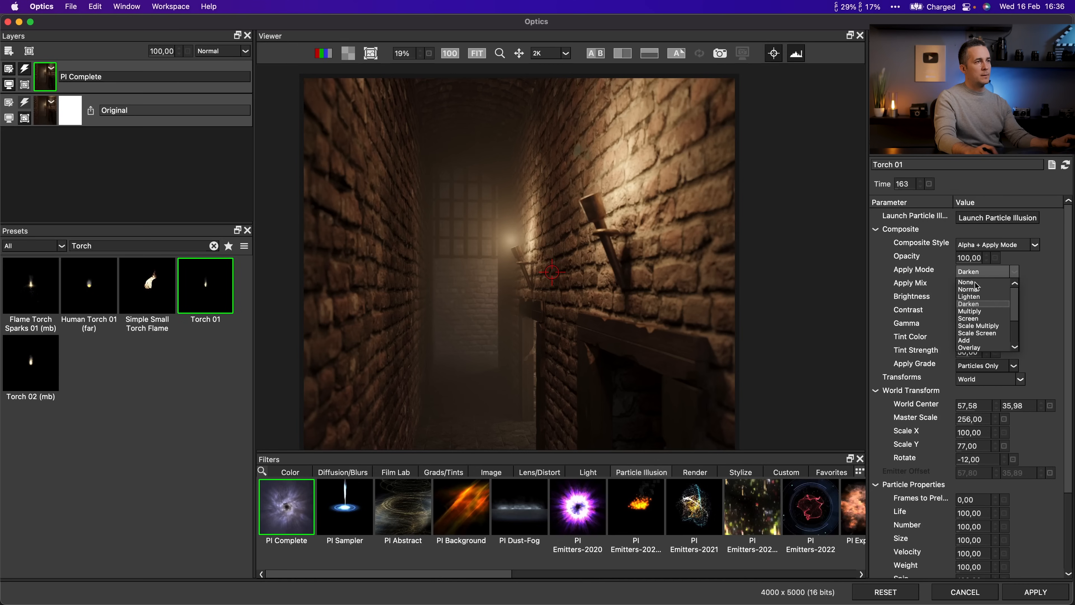
{"action": "left_click", "coordinate": [995, 297]}
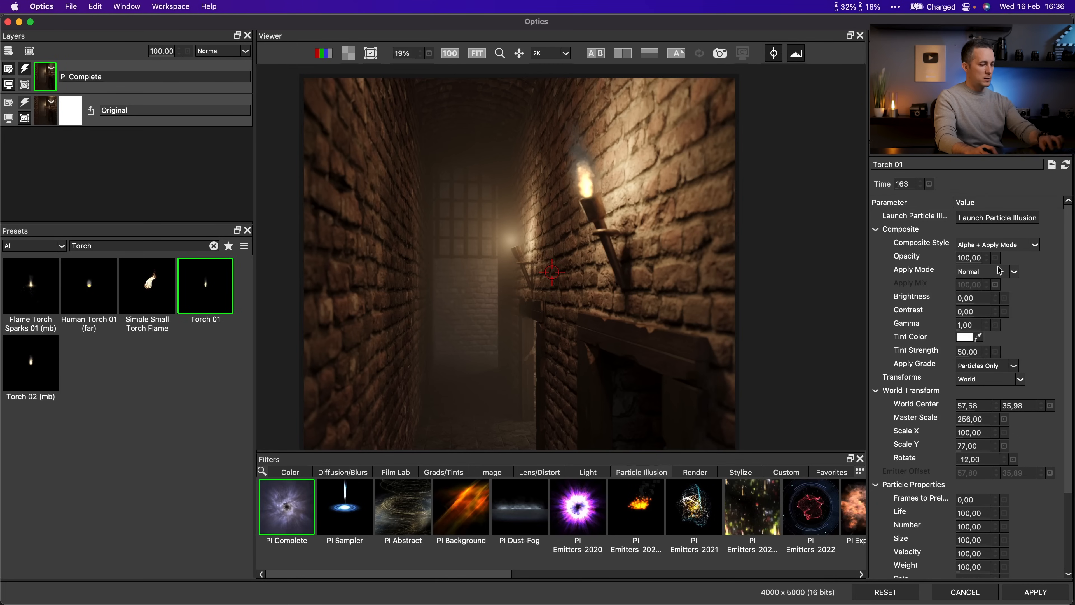
- Try the Overlay, Darken and None apply modes on the flame, and restore Normal
{"action": "scroll", "coordinate": [997, 275], "scroll_direction": "down", "scroll_amount": 3}
{"action": "scroll", "coordinate": [997, 276], "scroll_direction": "up", "scroll_amount": 3}
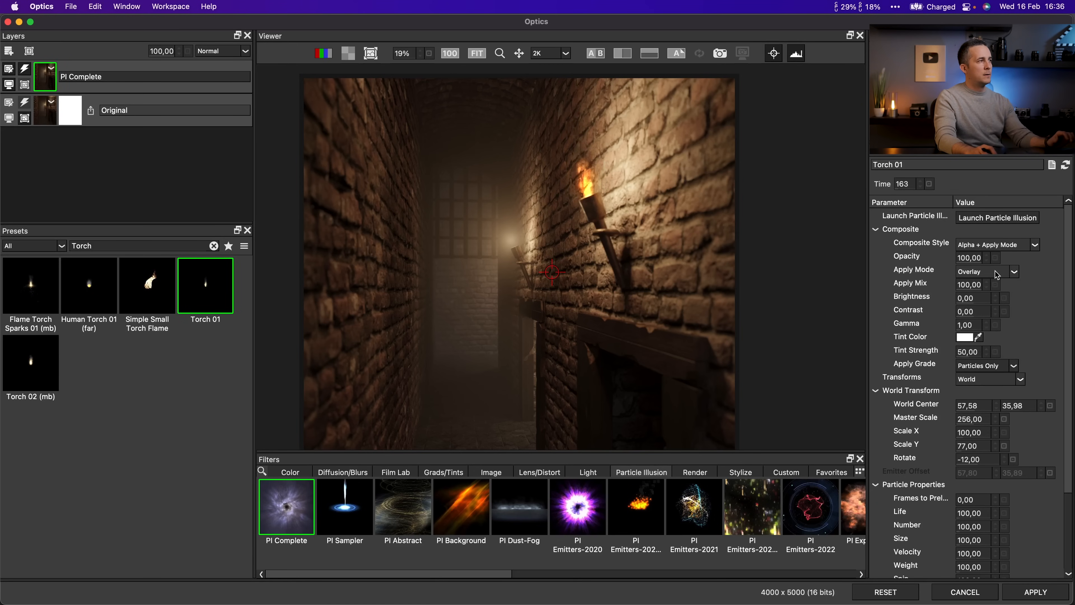
{"action": "scroll", "coordinate": [994, 272], "scroll_direction": "down", "scroll_amount": 2}
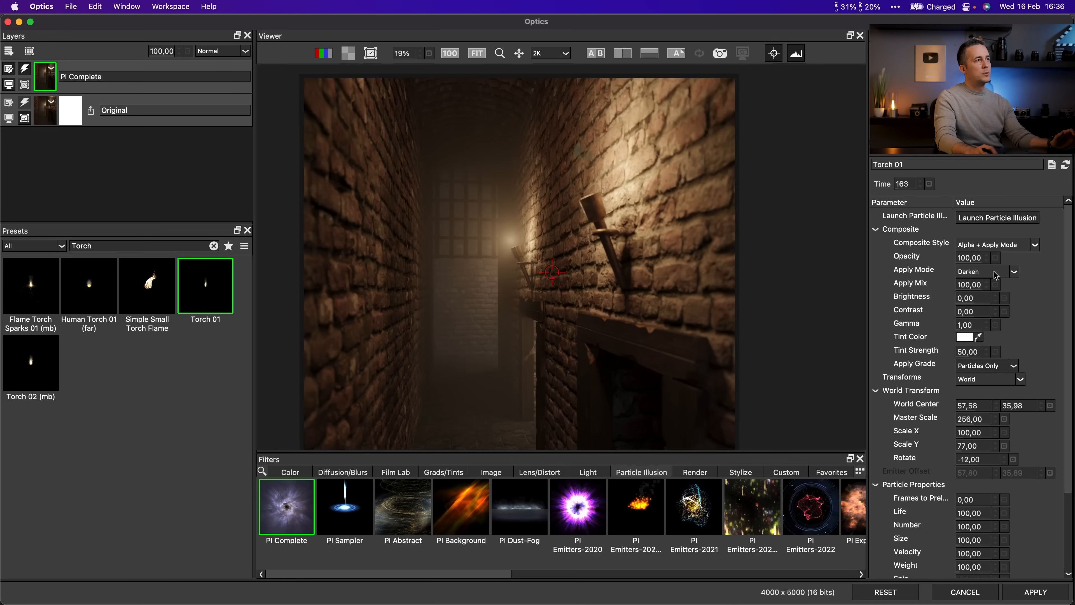
{"action": "left_click", "coordinate": [994, 272]}
{"action": "left_click", "coordinate": [975, 281]}
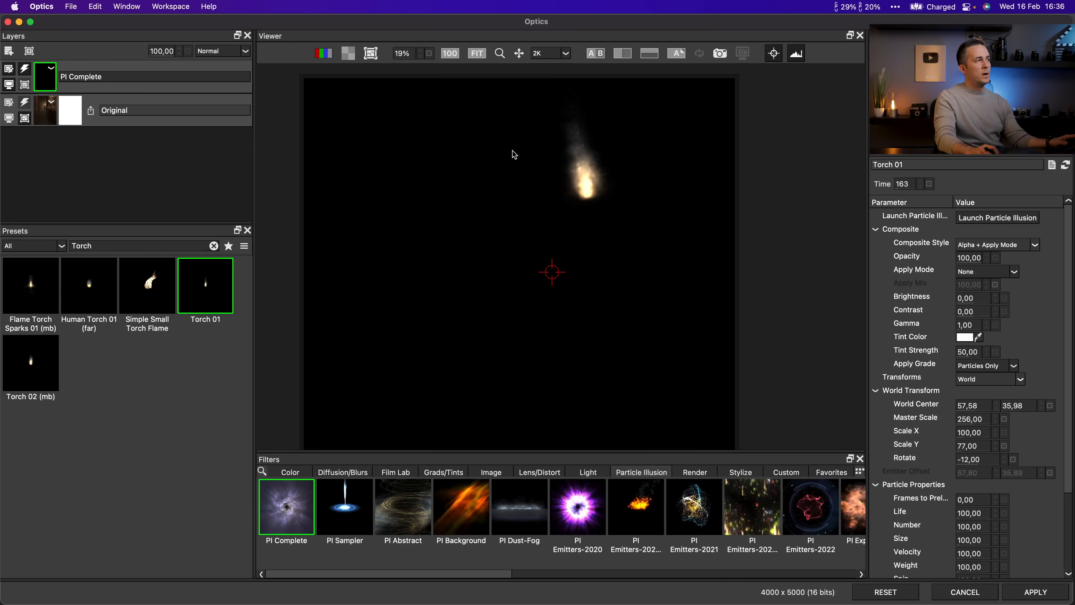
{"action": "left_click", "coordinate": [996, 272]}
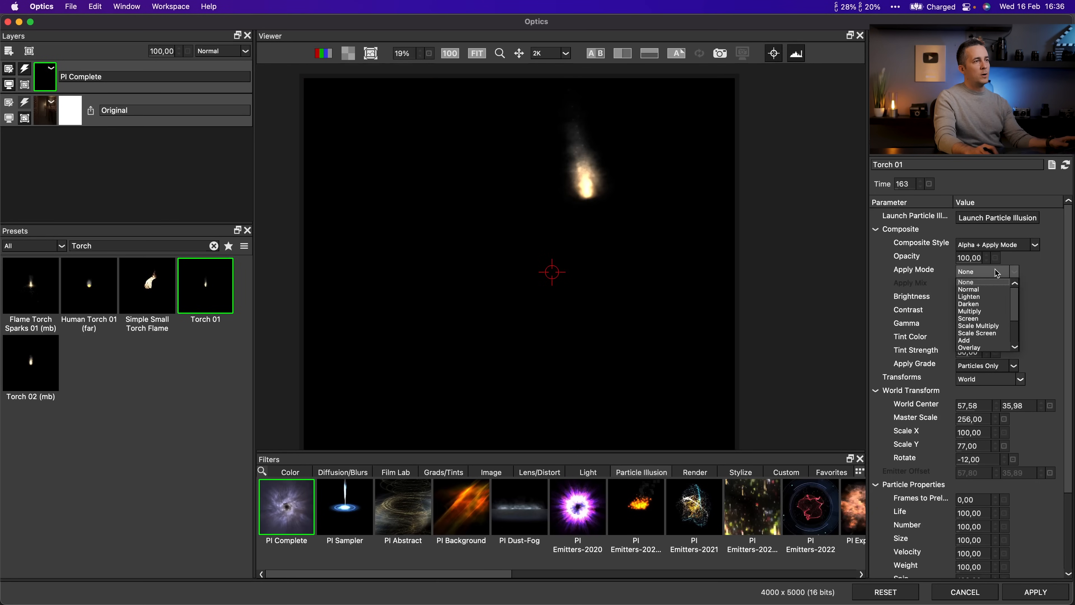
{"action": "left_click", "coordinate": [993, 289]}
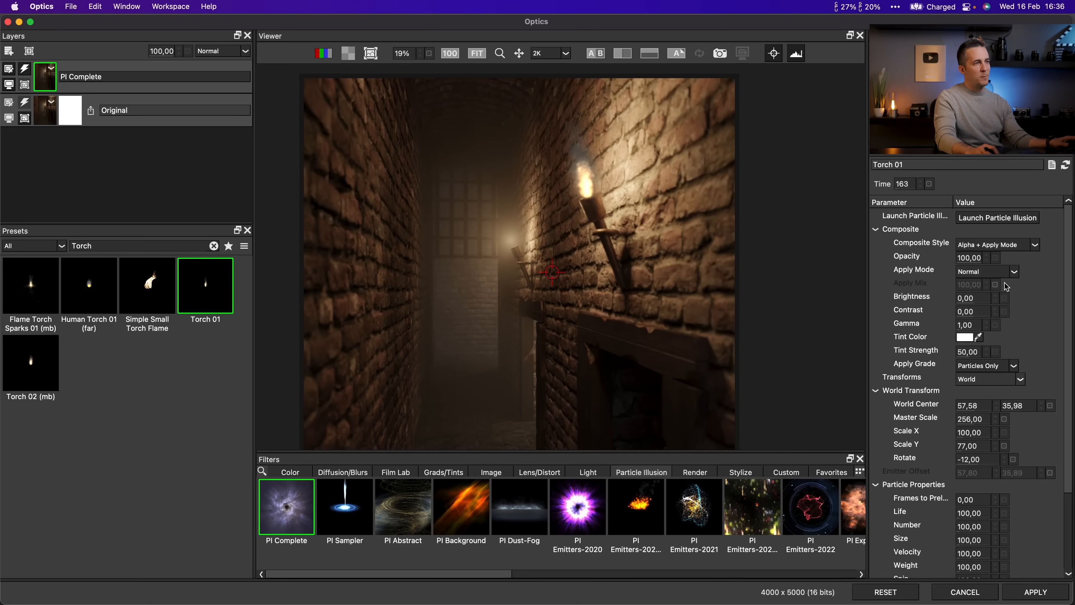
- Try the Scale Screen and None apply modes, and return the composite style to Direct (Classic)
{"action": "left_click", "coordinate": [1009, 275]}
{"action": "left_click_drag", "start_coordinate": [1015, 305], "coordinate": [1018, 331]}
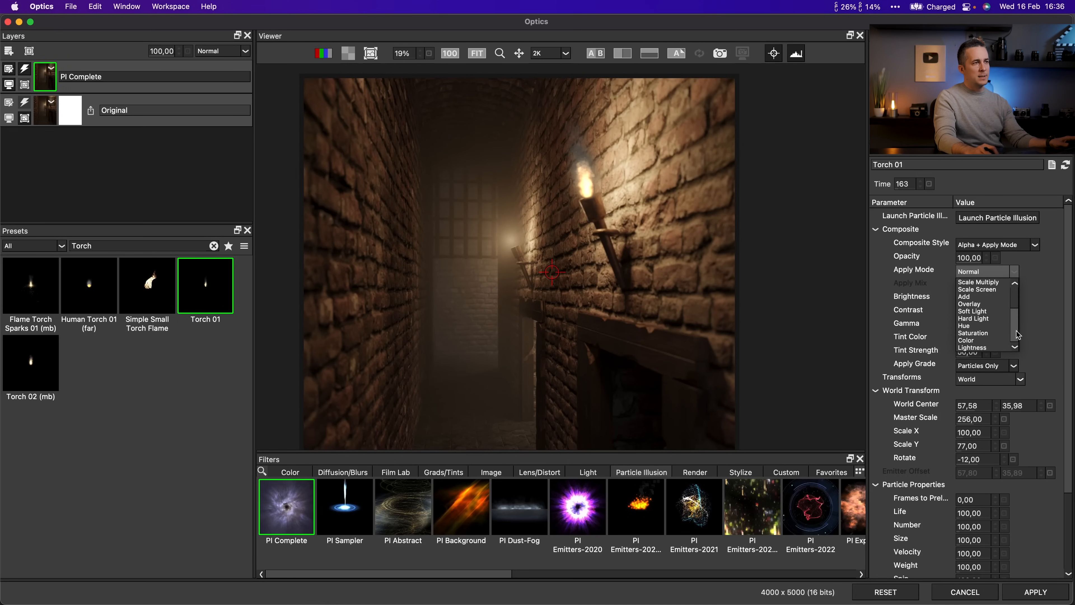
{"action": "left_click", "coordinate": [976, 290]}
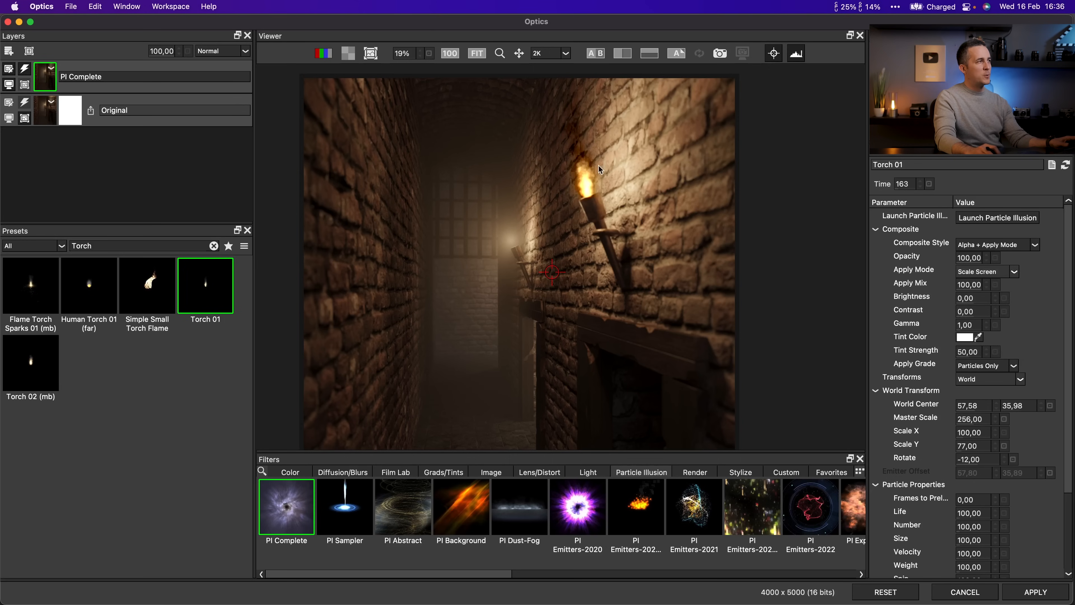
{"action": "left_click", "coordinate": [1014, 272]}
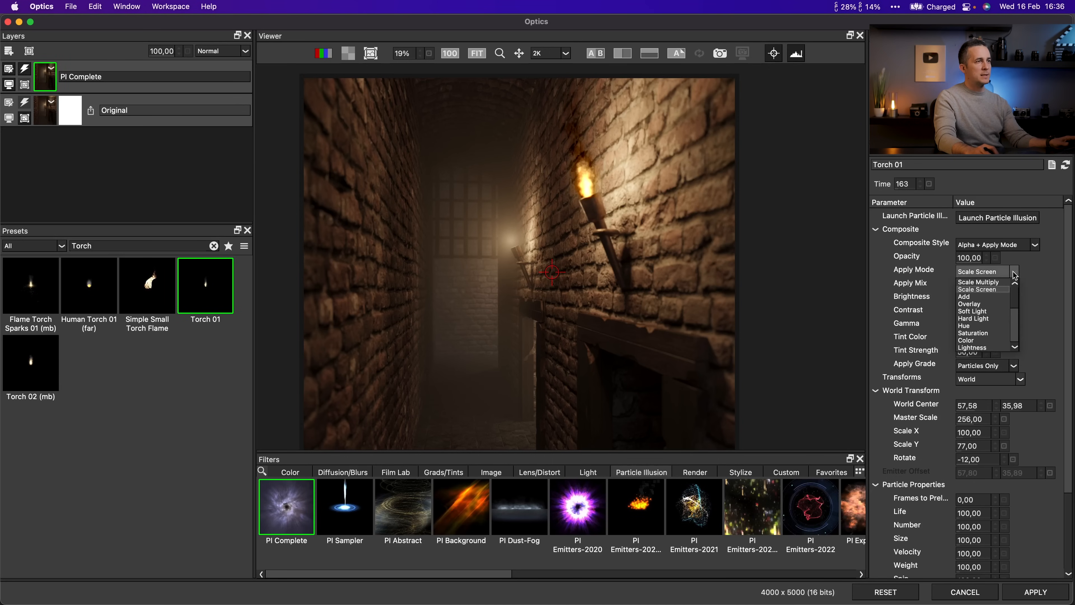
{"action": "scroll", "coordinate": [986, 313], "scroll_direction": "up", "scroll_amount": 3}
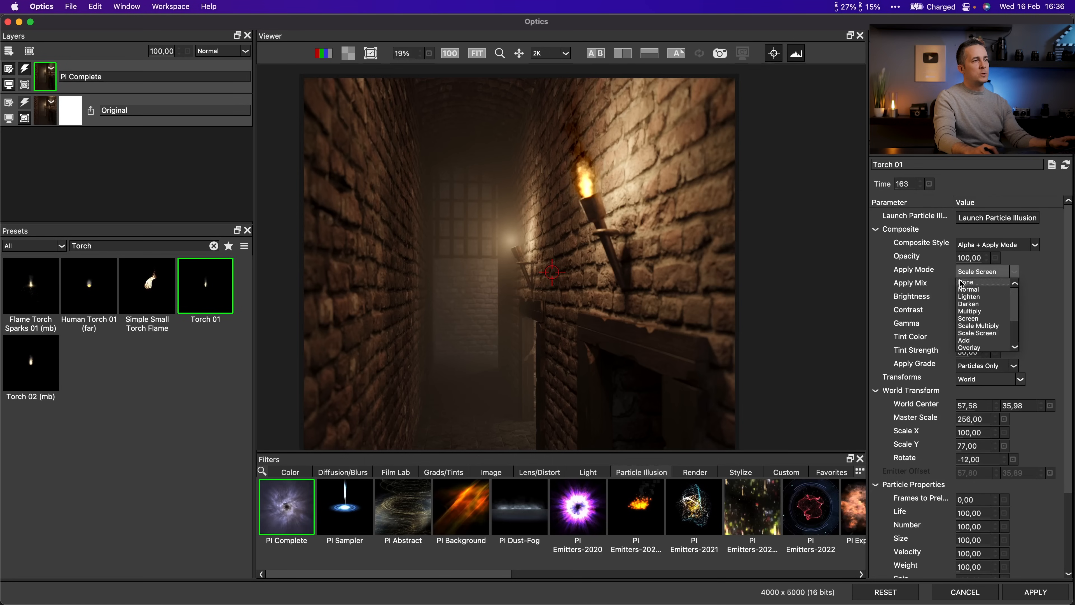
{"action": "left_click", "coordinate": [973, 282]}
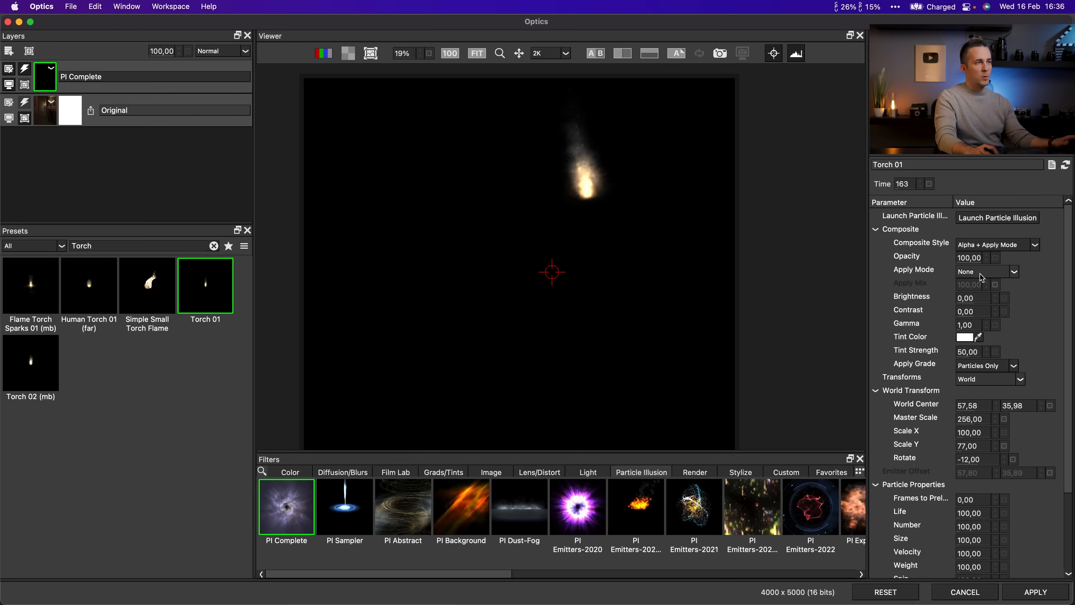
{"action": "left_click", "coordinate": [977, 243]}
{"action": "left_click", "coordinate": [974, 255]}
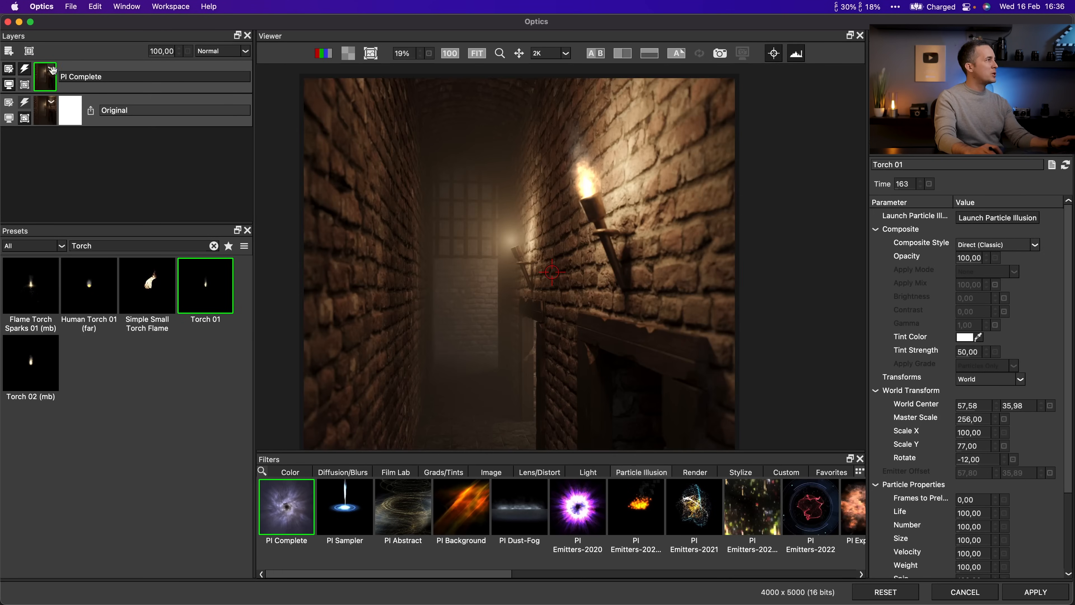
- Set the flame's tint color to a light orange
{"action": "scroll", "coordinate": [964, 318], "scroll_direction": "down", "scroll_amount": 3}
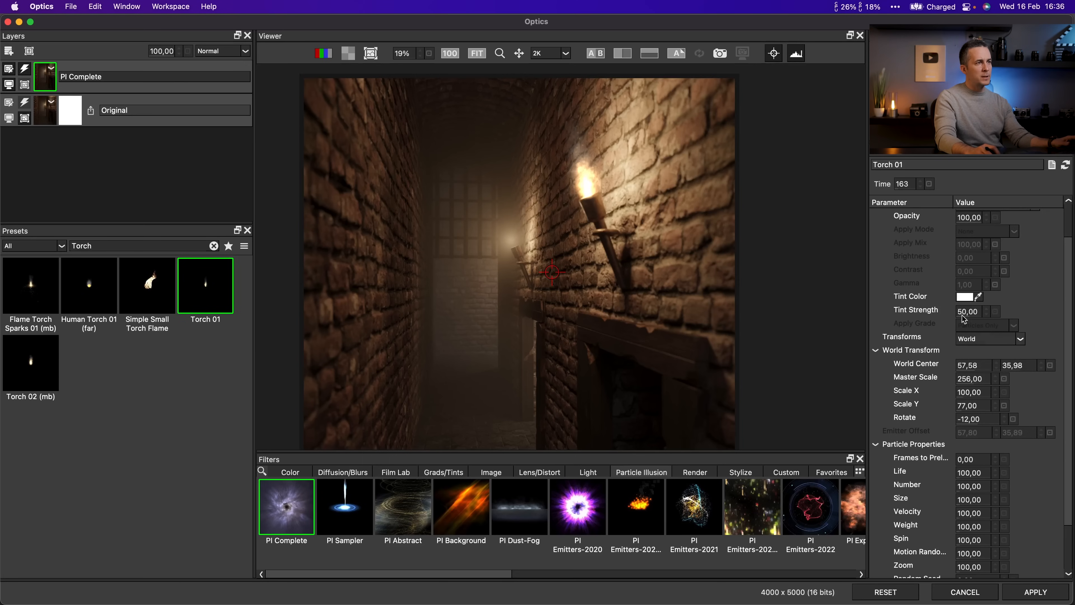
{"action": "left_click", "coordinate": [962, 298]}
{"action": "left_click", "coordinate": [80, 463]}
{"action": "left_click", "coordinate": [84, 470]}
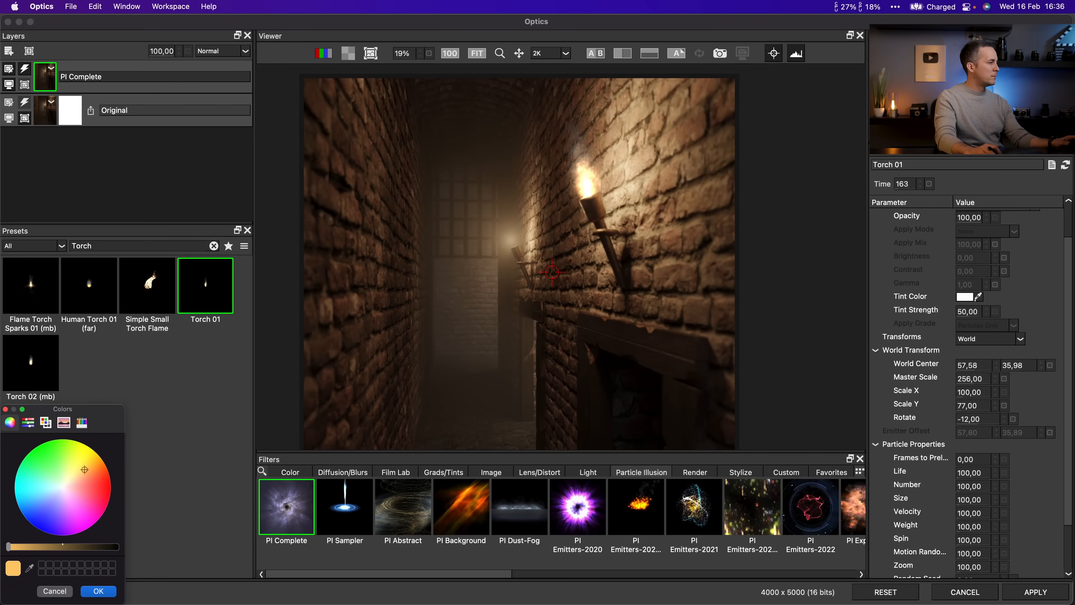
{"action": "left_click", "coordinate": [98, 590]}
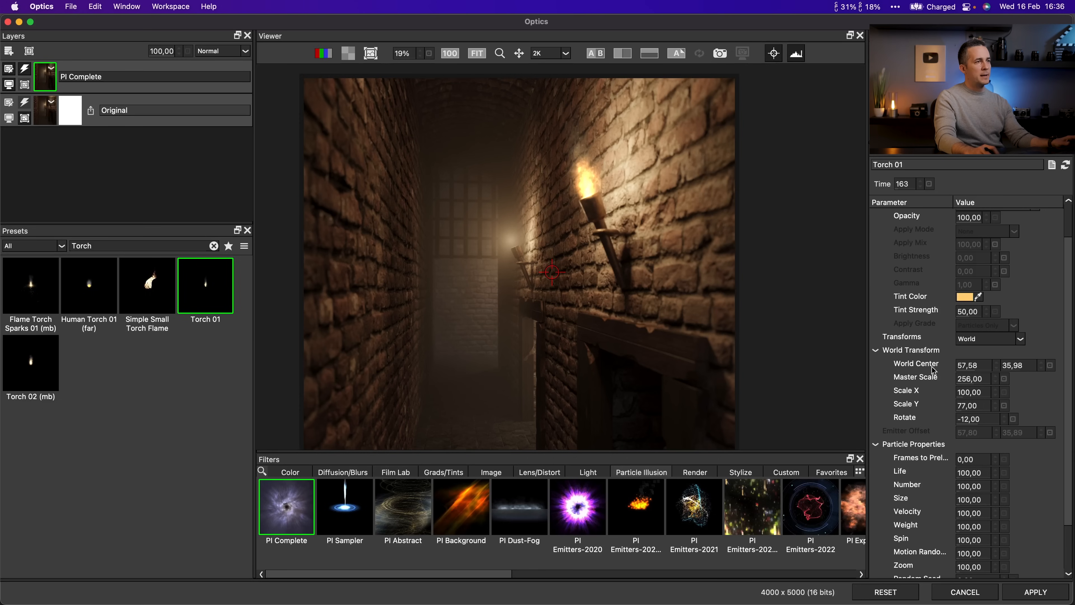
- Try tint strengths of 100 and 0, and set the flame's tint strength to 21
{"action": "left_click_drag", "start_coordinate": [957, 314], "coordinate": [1054, 312]}
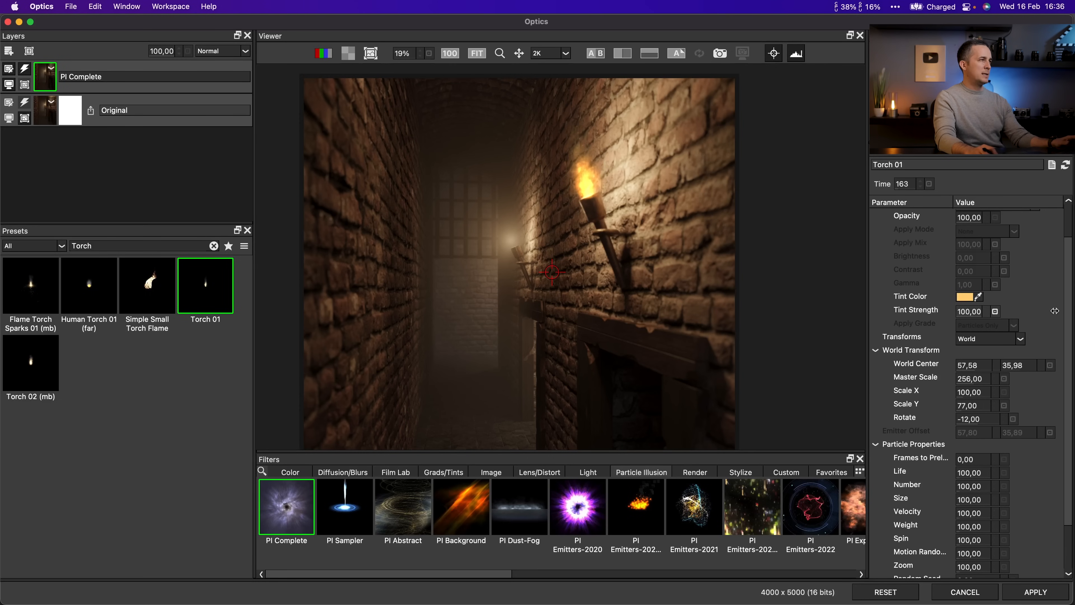
{"action": "left_click_drag", "start_coordinate": [1054, 311], "coordinate": [825, 301]}
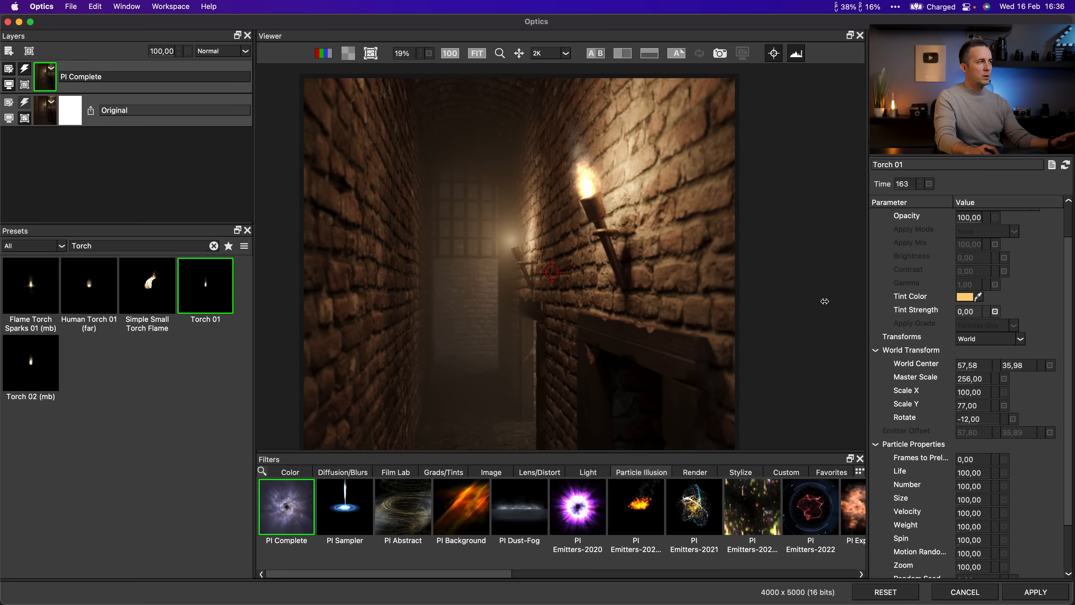
{"action": "mouse_move", "coordinate": [938, 320]}
{"action": "left_mouse_down"}
{"action": "mouse_move", "coordinate": [954, 322]}
{"action": "mouse_move", "coordinate": [942, 326]}
{"action": "left_mouse_up"}
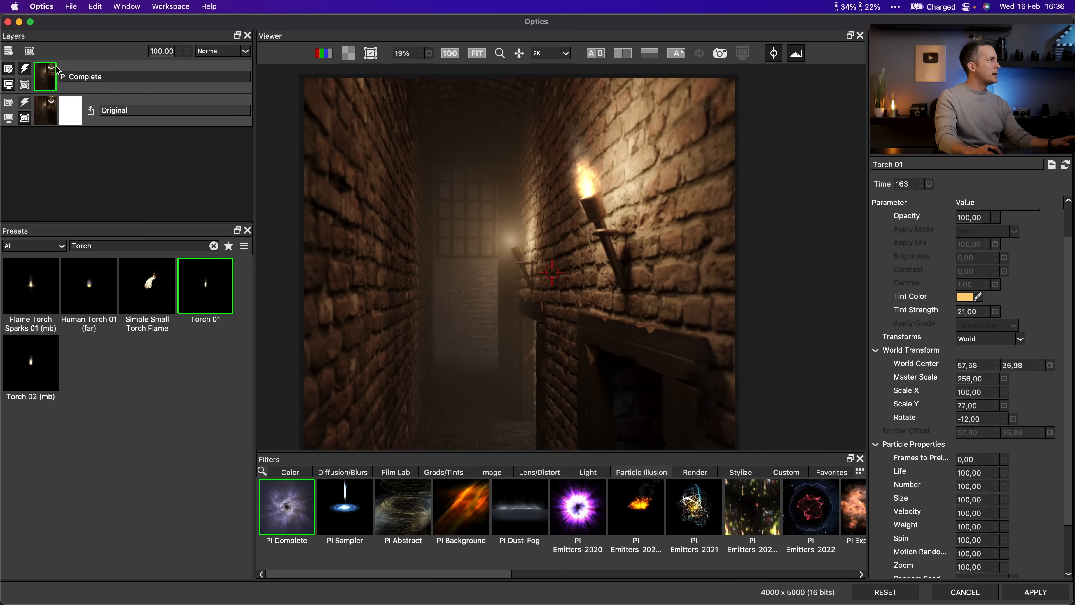
{"action": "left_click", "coordinate": [11, 52]}
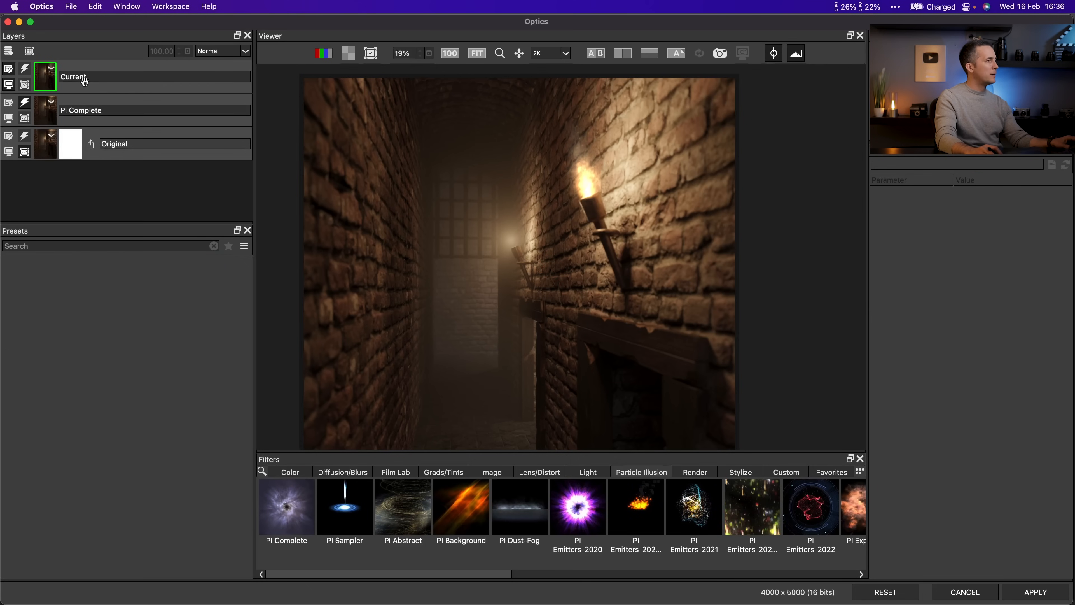
{"action": "left_click", "coordinate": [51, 69]}
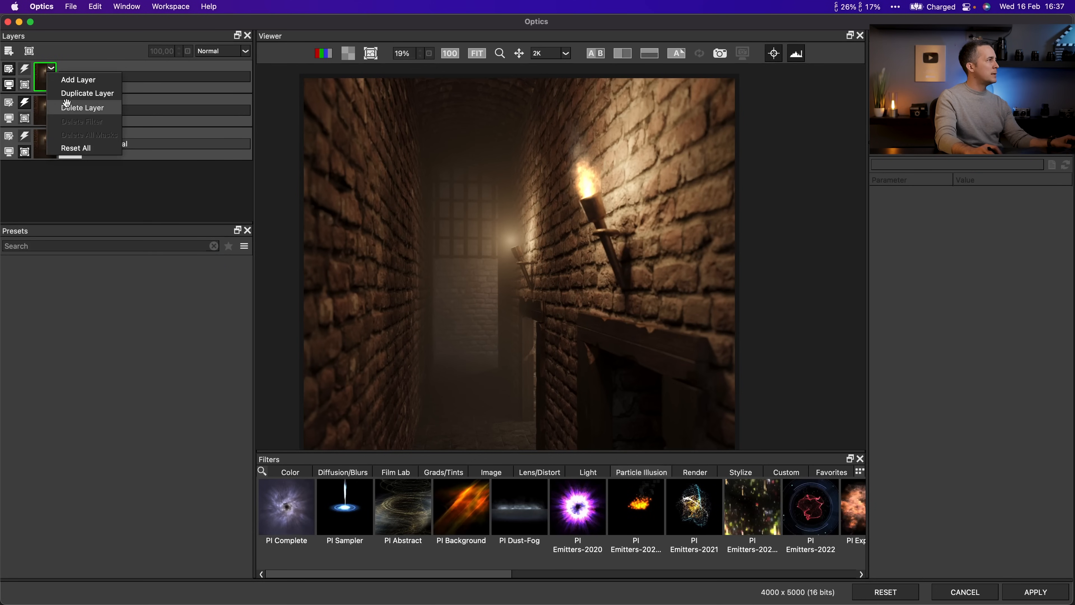
{"action": "left_click", "coordinate": [70, 108]}
- Duplicate the PI Complete flame layer and move the copy's world center to about 49.40, 40.34 on the far torch
{"action": "left_click", "coordinate": [51, 68]}
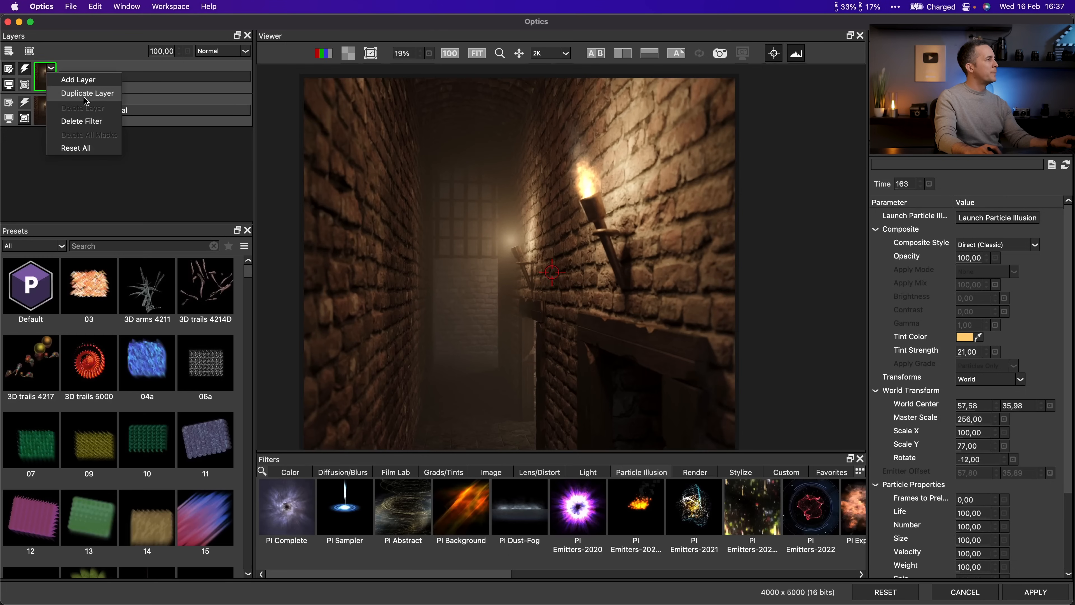
{"action": "left_click", "coordinate": [89, 96]}
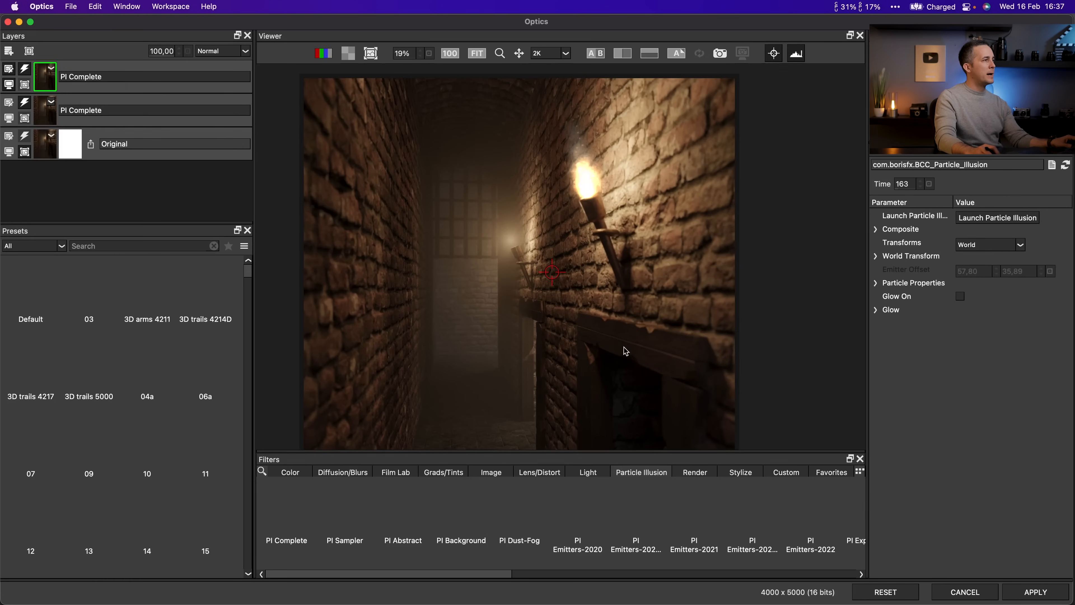
{"action": "left_click_drag", "start_coordinate": [558, 275], "coordinate": [523, 298]}
{"action": "scroll", "coordinate": [523, 289], "scroll_direction": "up", "scroll_amount": 5}
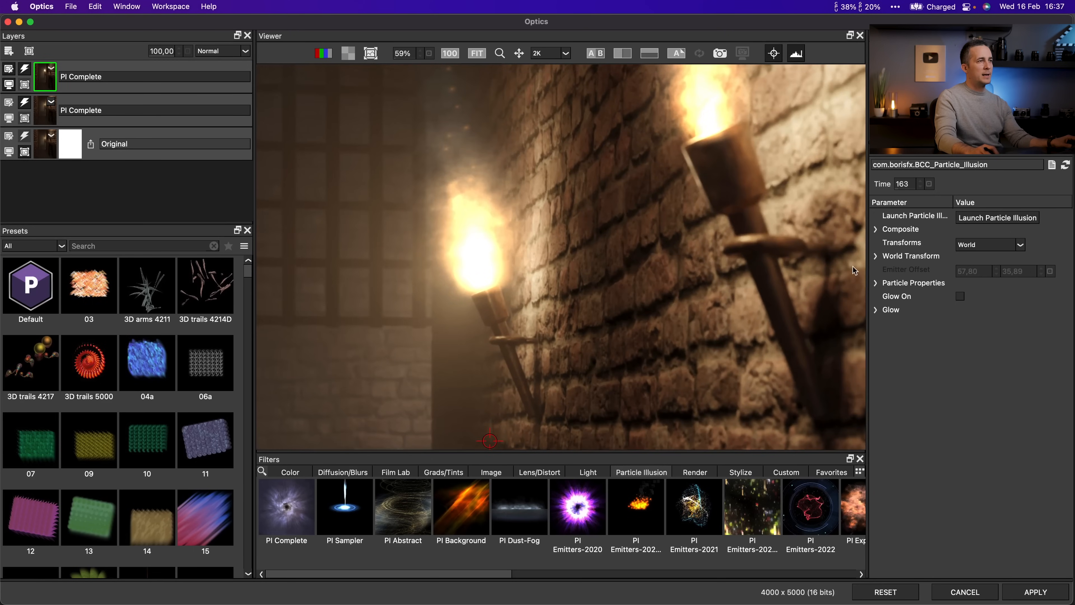
- Set the far torch flame's master scale to 150 and realign its world center to about 49.49, 40.64 on the torch head
{"action": "left_click", "coordinate": [875, 257]}
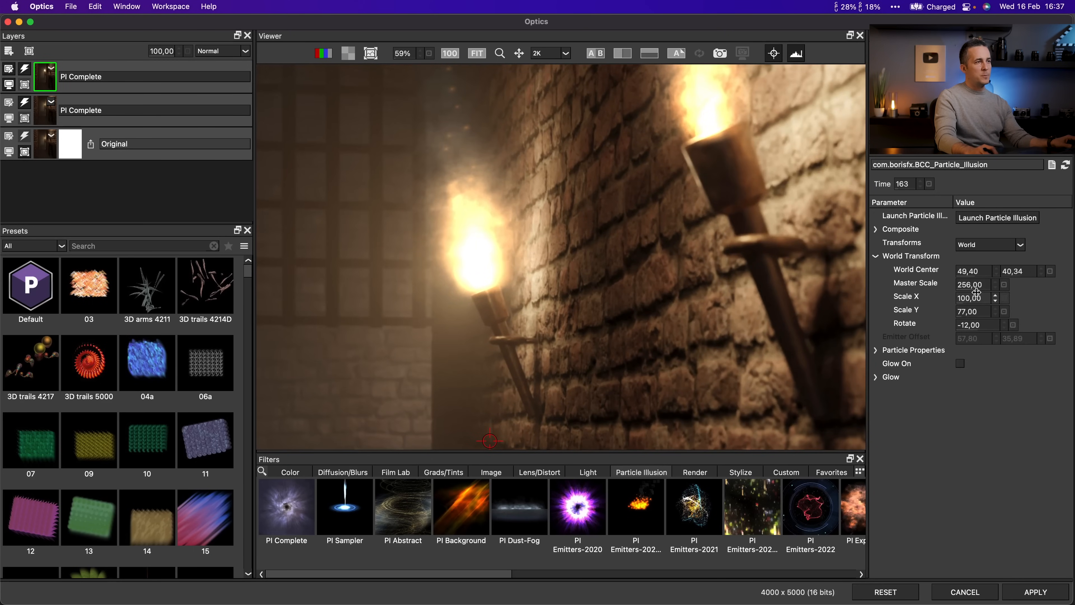
{"action": "left_click_drag", "start_coordinate": [966, 289], "coordinate": [911, 296]}
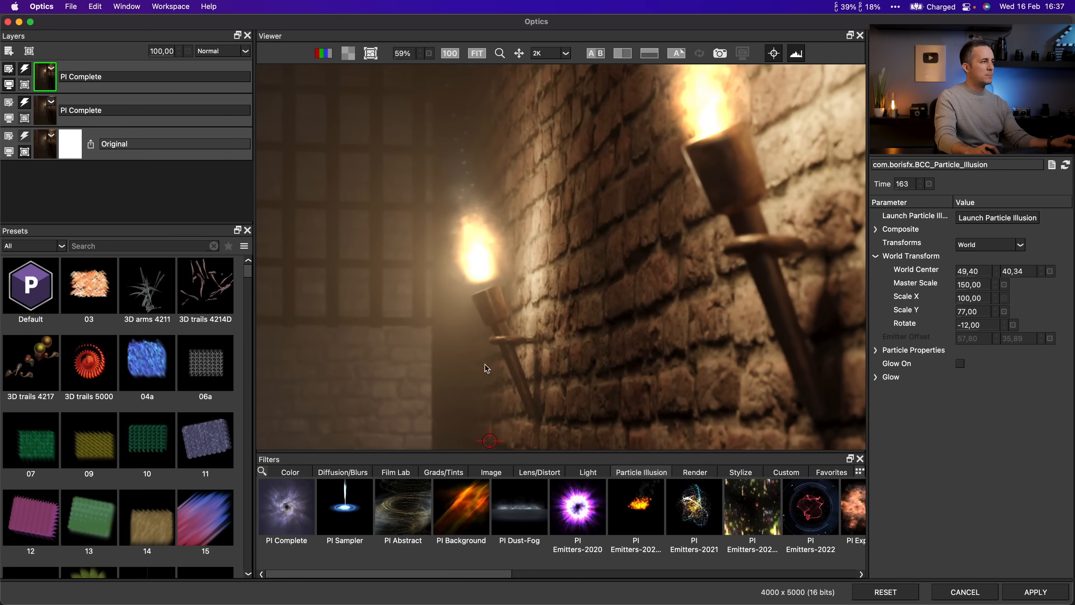
{"action": "left_click_drag", "start_coordinate": [491, 443], "coordinate": [492, 448]}
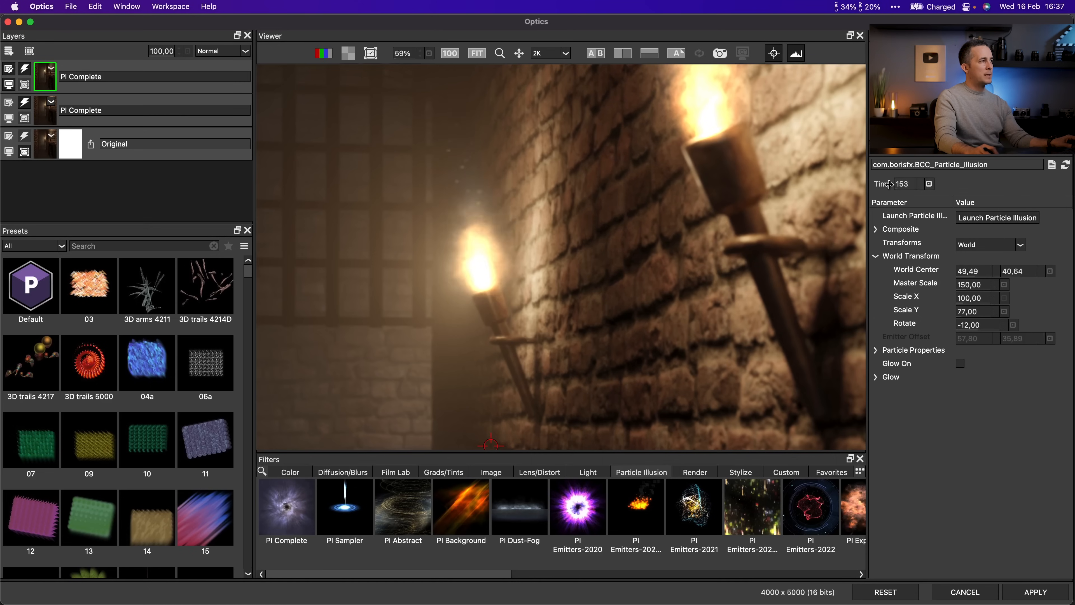
- Set the far torch flame's time to 136 and check both flames in the whole corridor image
{"action": "left_click_drag", "start_coordinate": [880, 186], "coordinate": [885, 189]}
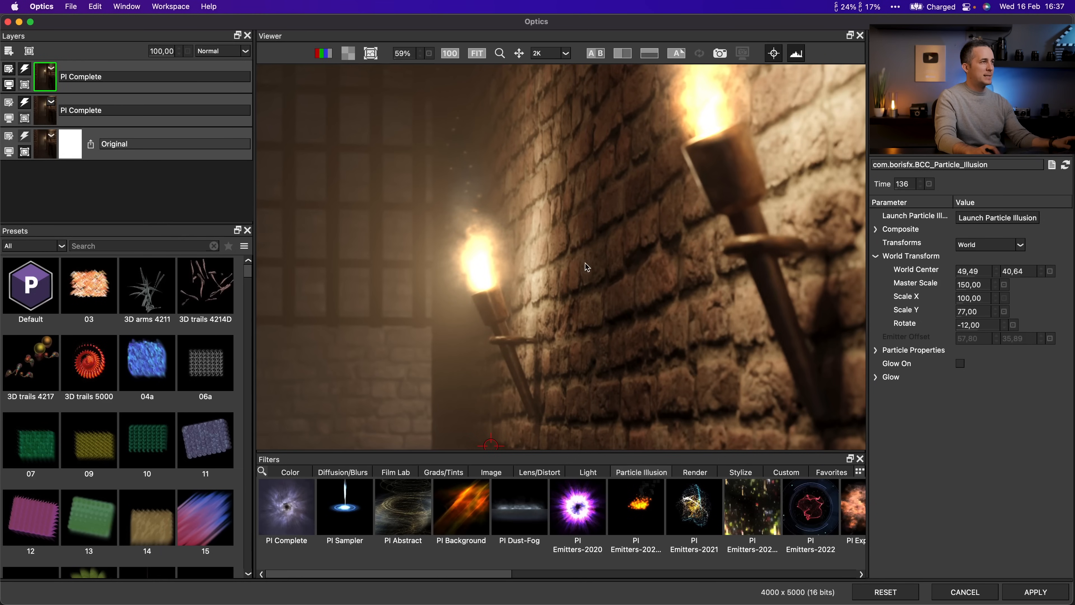
{"action": "scroll", "coordinate": [529, 229], "scroll_direction": "down", "scroll_amount": 5}
{"action": "scroll", "coordinate": [536, 241], "scroll_direction": "down", "scroll_amount": 3}
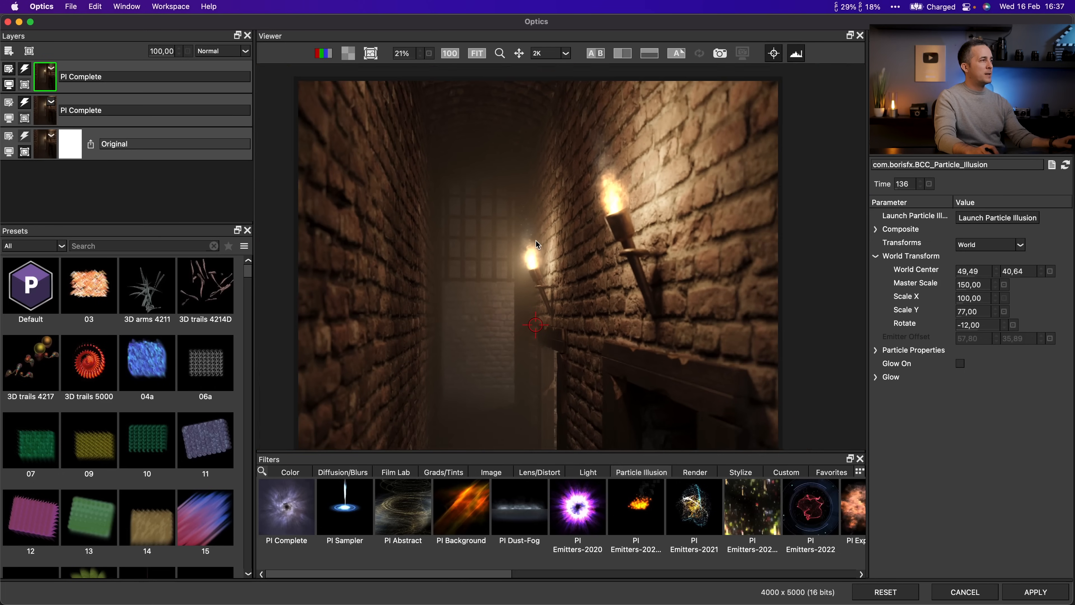
{"action": "scroll", "coordinate": [592, 328], "scroll_direction": "down", "scroll_amount": 3}
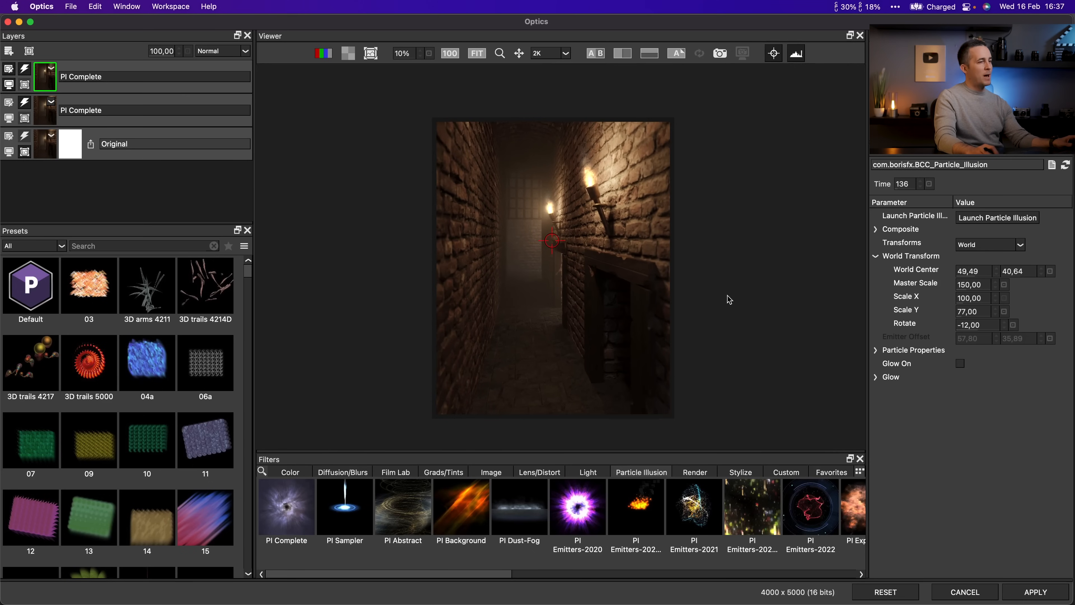
{"action": "left_click", "coordinate": [11, 54]}
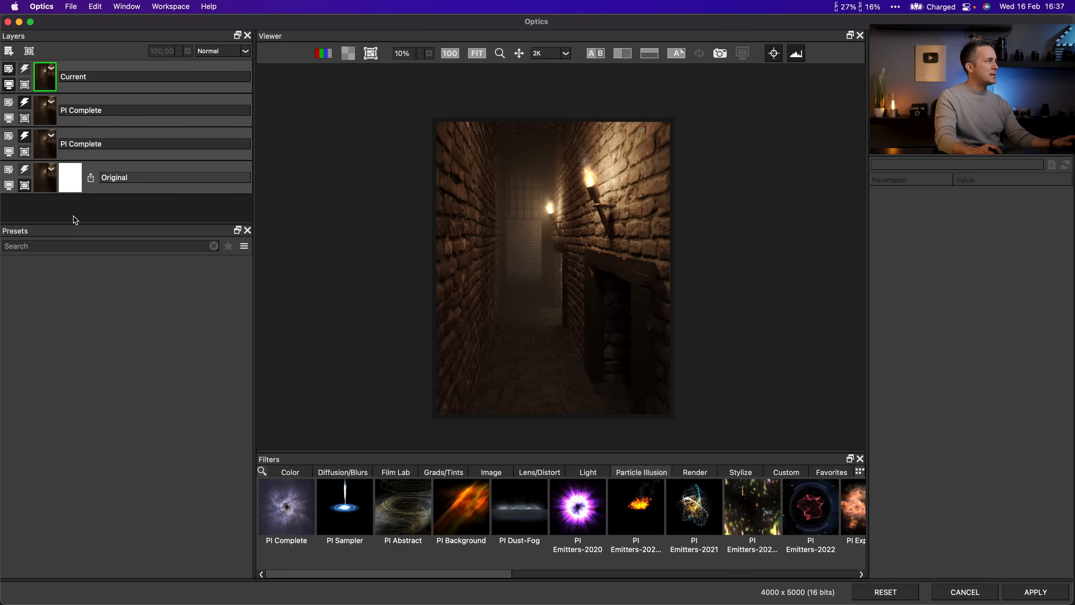
{"action": "left_click", "coordinate": [264, 501]}
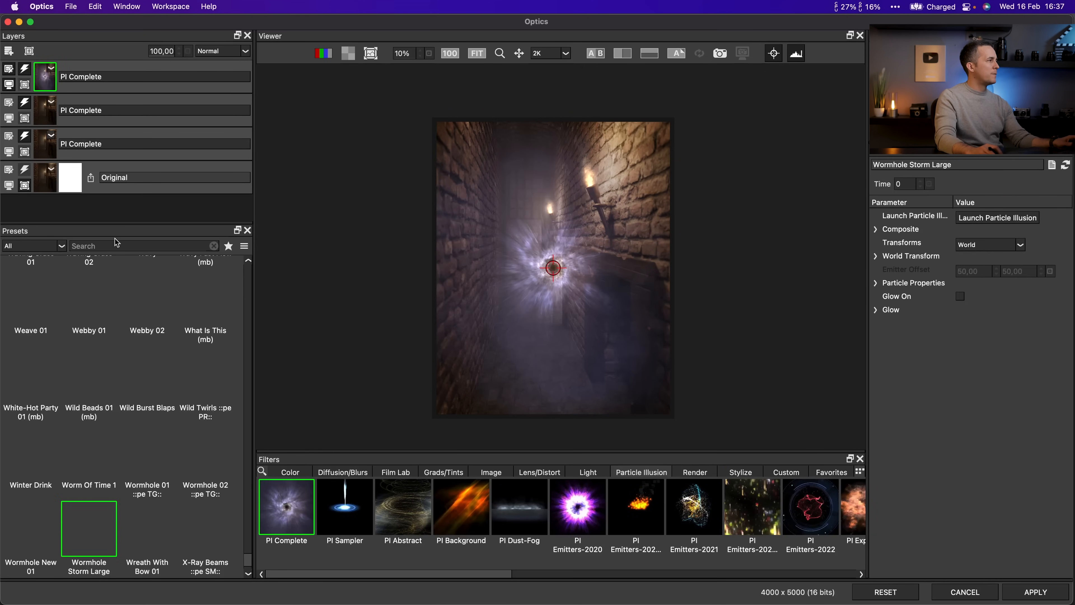
{"action": "key", "text": "super+z"}
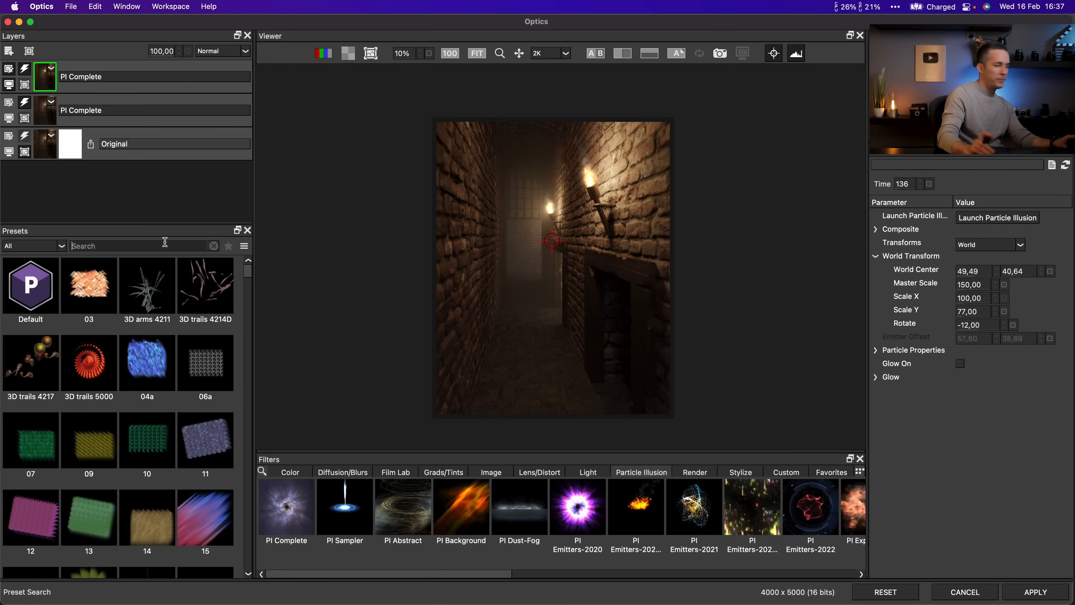
- Search the presets for smoke, try Complex Vapors 03, and move its world center to about 43.25, 55.01
{"action": "type", "text": "smoke"}
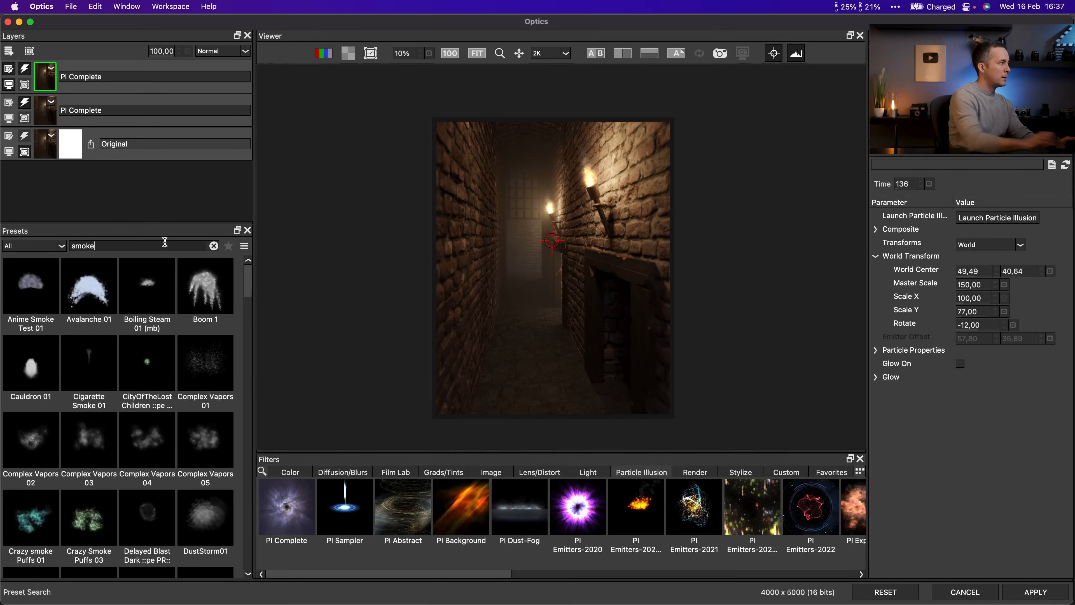
{"action": "scroll", "coordinate": [130, 374], "scroll_direction": "down", "scroll_amount": 10}
{"action": "scroll", "coordinate": [130, 374], "scroll_direction": "up", "scroll_amount": 6}
{"action": "left_click", "coordinate": [101, 324]}
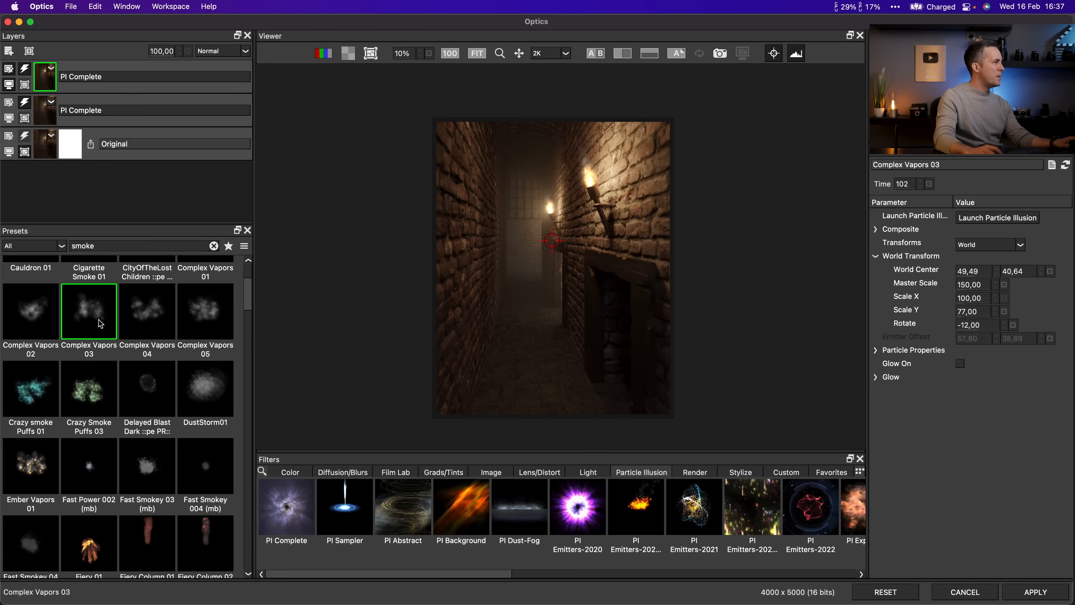
{"action": "left_click", "coordinate": [537, 364]}
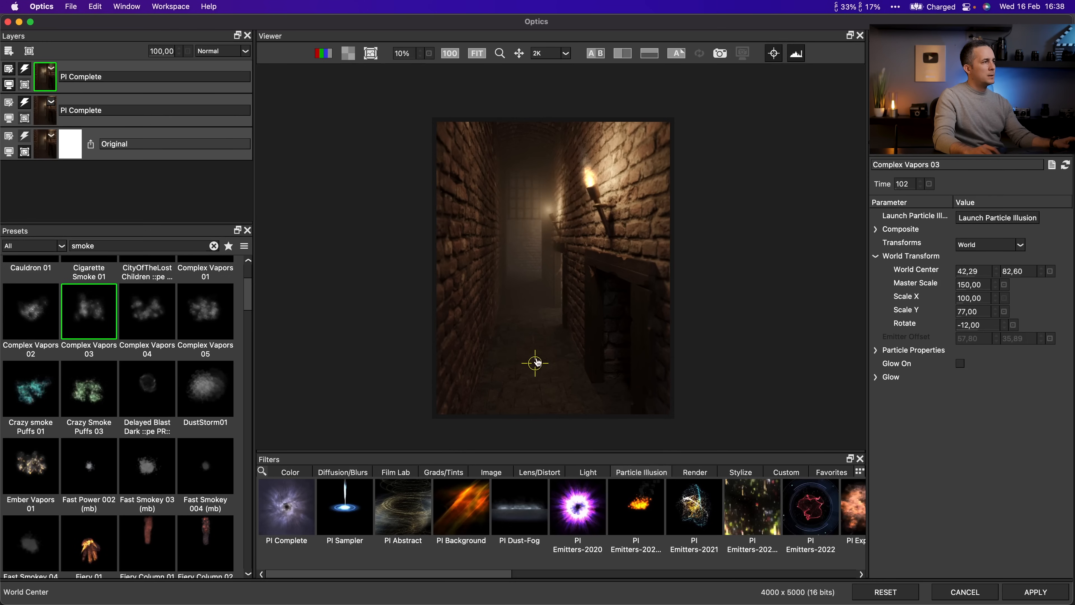
{"action": "left_click_drag", "start_coordinate": [537, 321], "coordinate": [536, 283]}
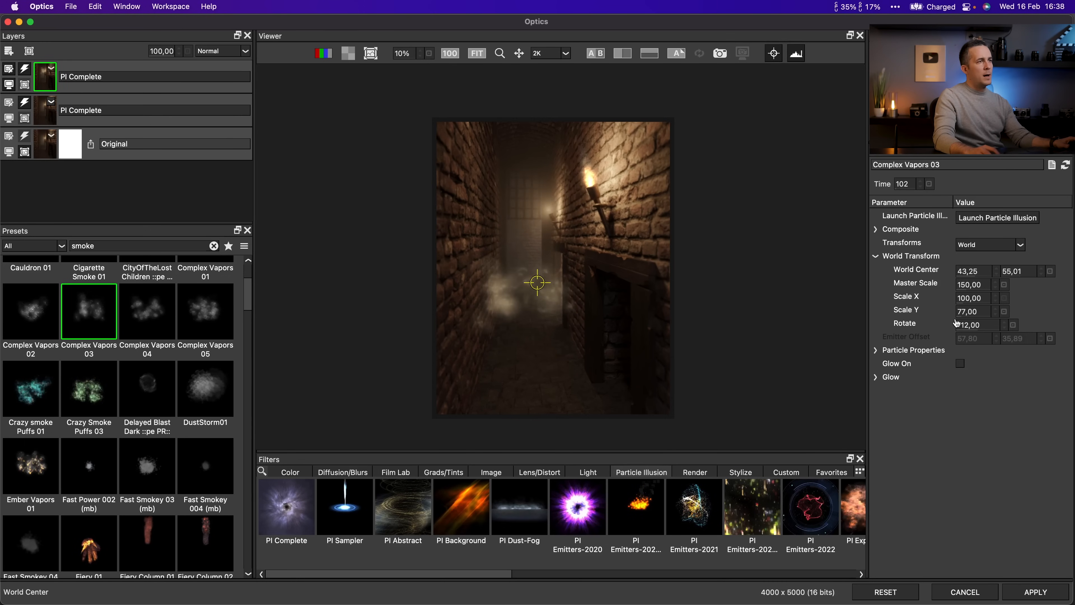
- Set the vapor's master scale to 349, move its world center to about 46.13, 66.12 over the floor, and set time to 22
{"action": "left_click_drag", "start_coordinate": [994, 284], "coordinate": [1072, 292]}
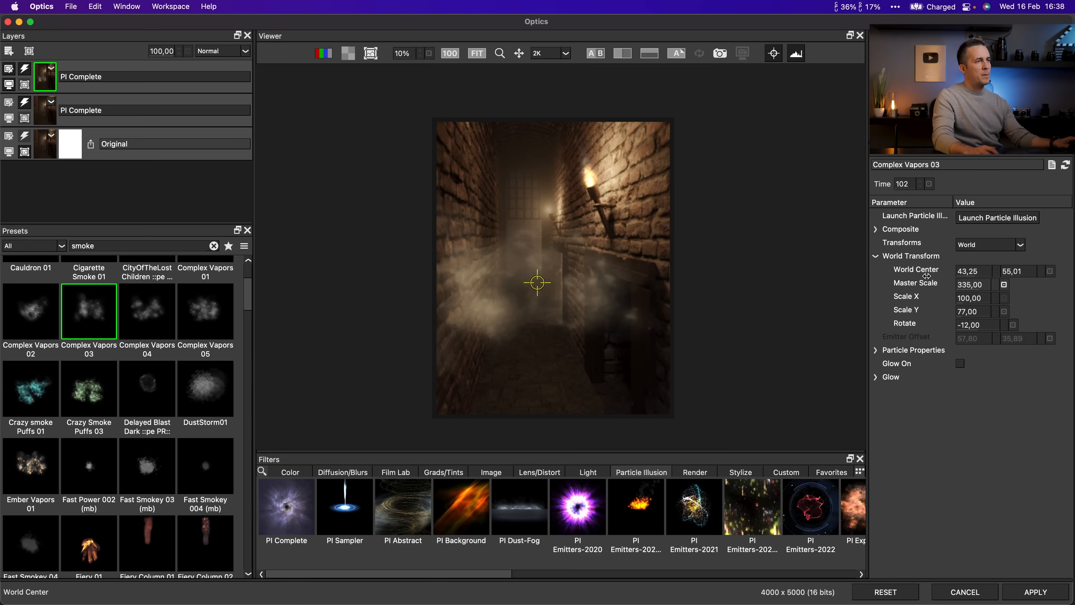
{"action": "scroll", "coordinate": [981, 285], "scroll_direction": "up", "scroll_amount": 5}
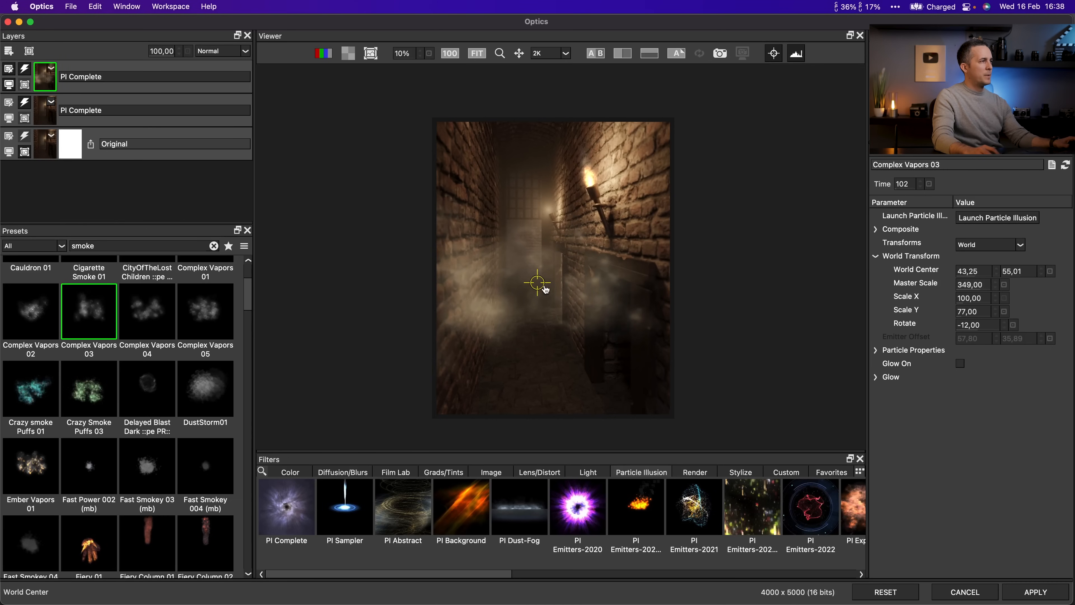
{"action": "left_click_drag", "start_coordinate": [554, 297], "coordinate": [561, 329]}
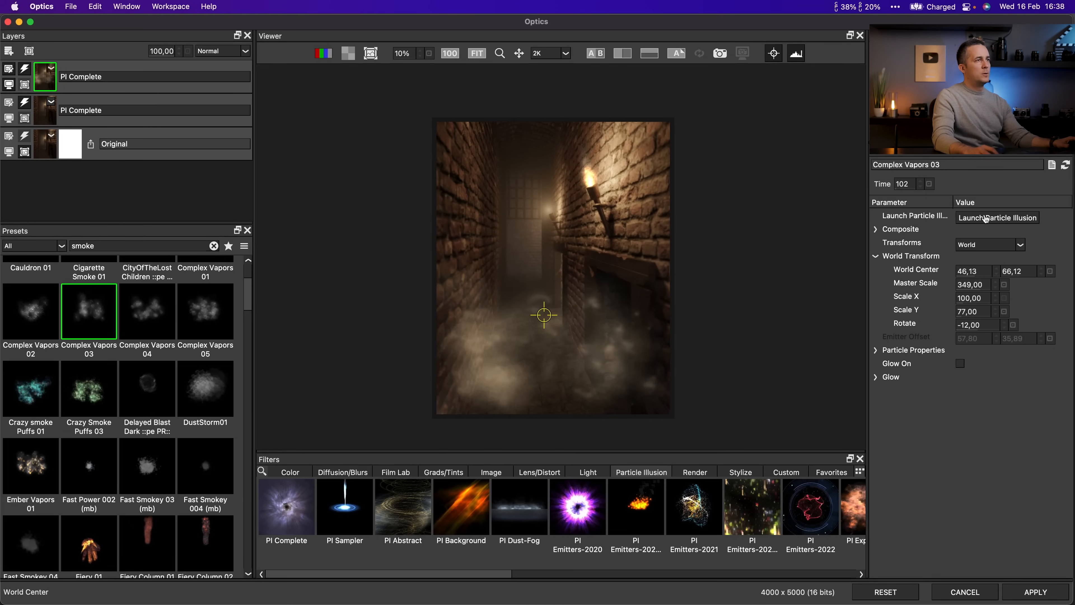
{"action": "left_click_drag", "start_coordinate": [896, 184], "coordinate": [859, 184]}
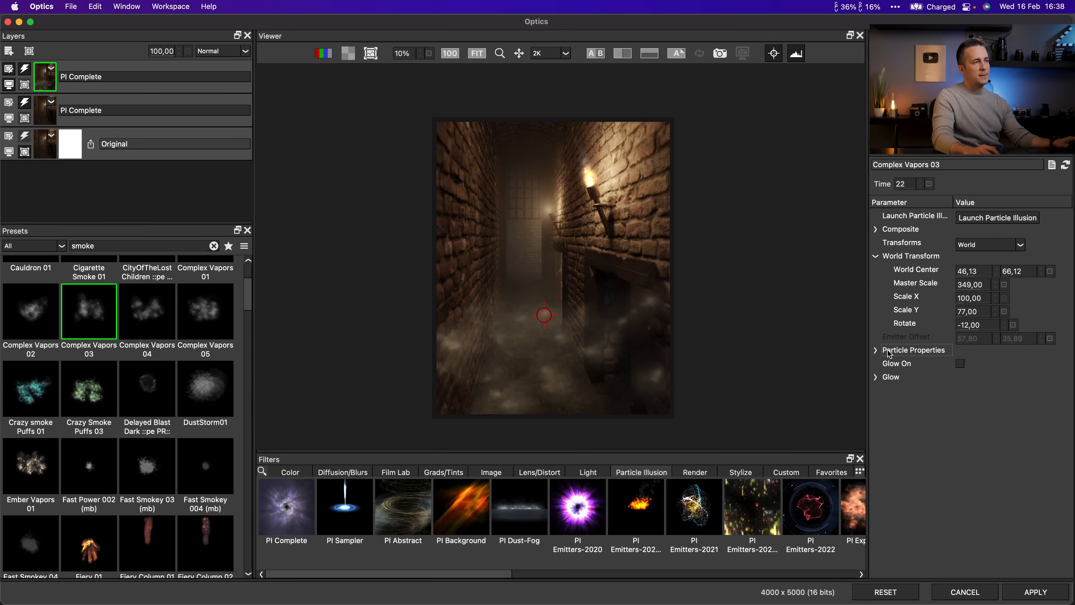
- Set the vapor's particle life to 50 and weight to 0
{"action": "left_click", "coordinate": [876, 350]}
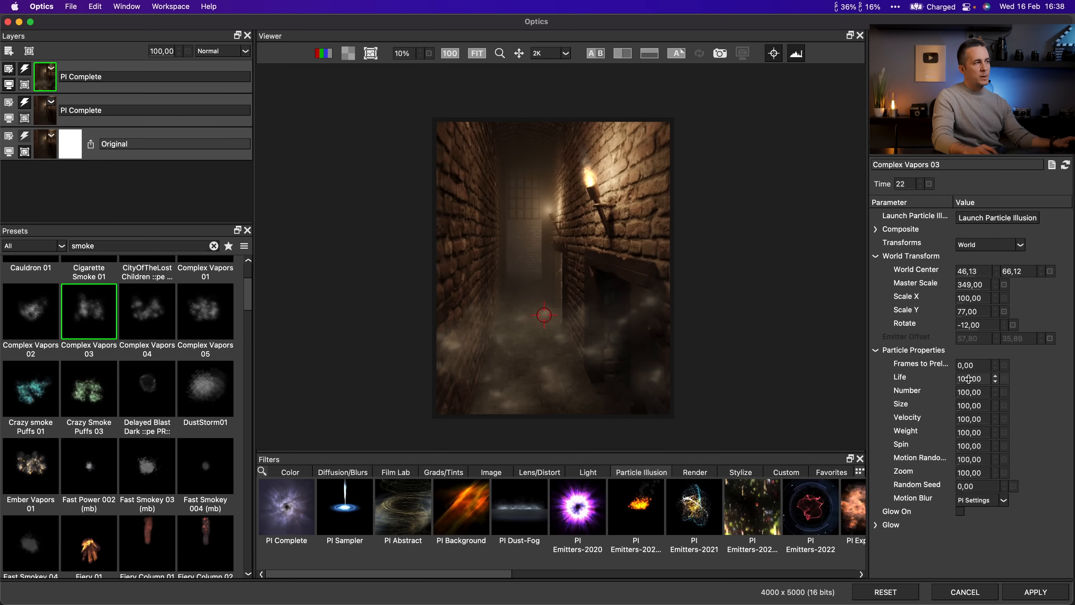
{"action": "left_click_drag", "start_coordinate": [969, 379], "coordinate": [940, 378]}
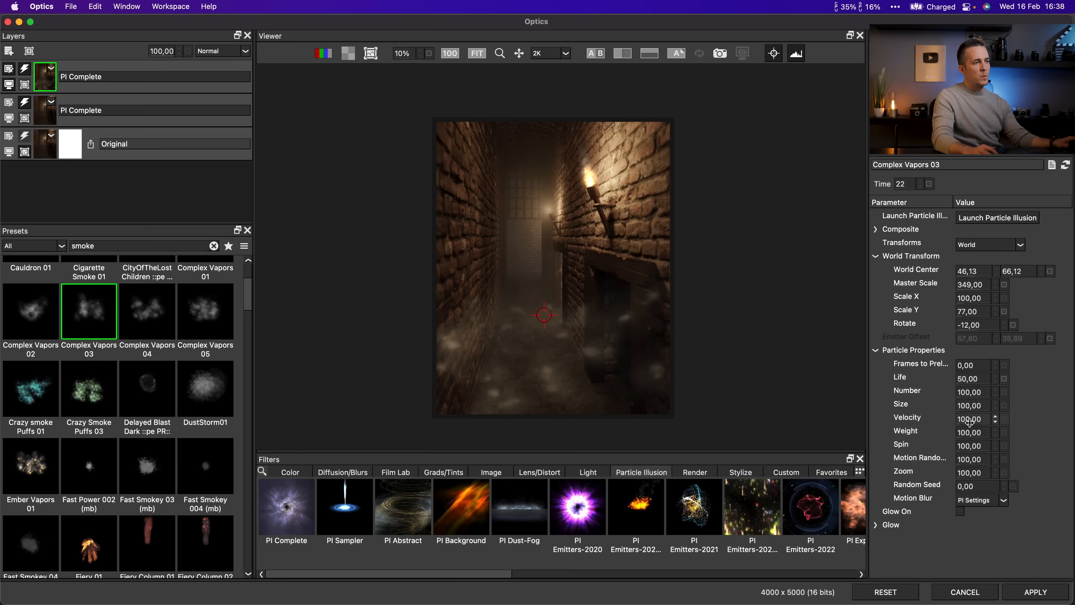
{"action": "left_click_drag", "start_coordinate": [1072, 443], "coordinate": [678, 384]}
- Try the Delayed Blast Dark and Fiery 01 presets, with Fiery 01 at time 223 and world center about 46.85, 45.05
{"action": "left_click", "coordinate": [154, 395]}
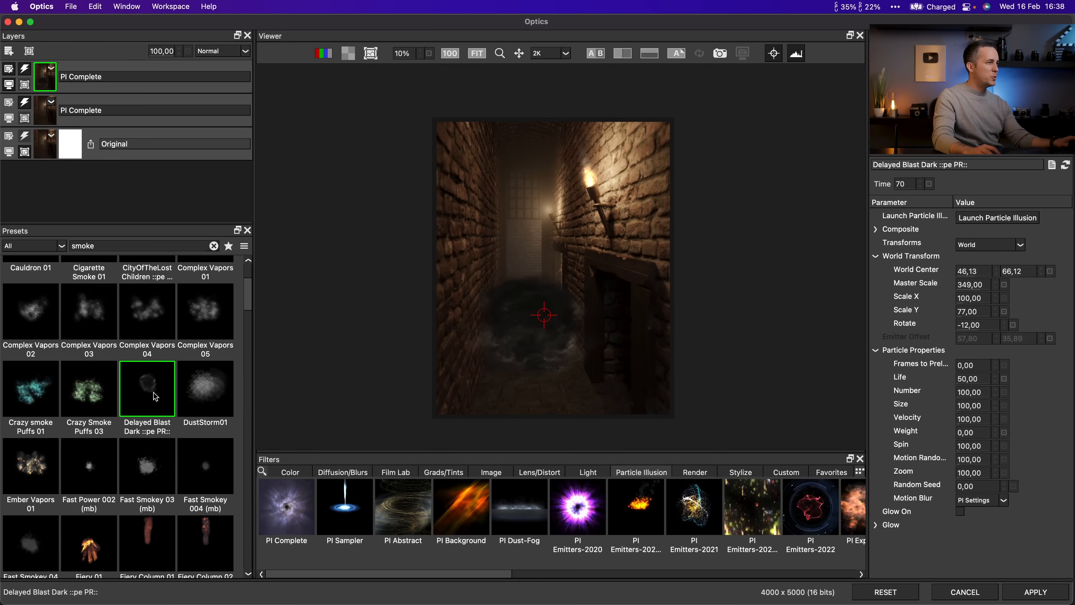
{"action": "left_click_drag", "start_coordinate": [944, 184], "coordinate": [912, 184]}
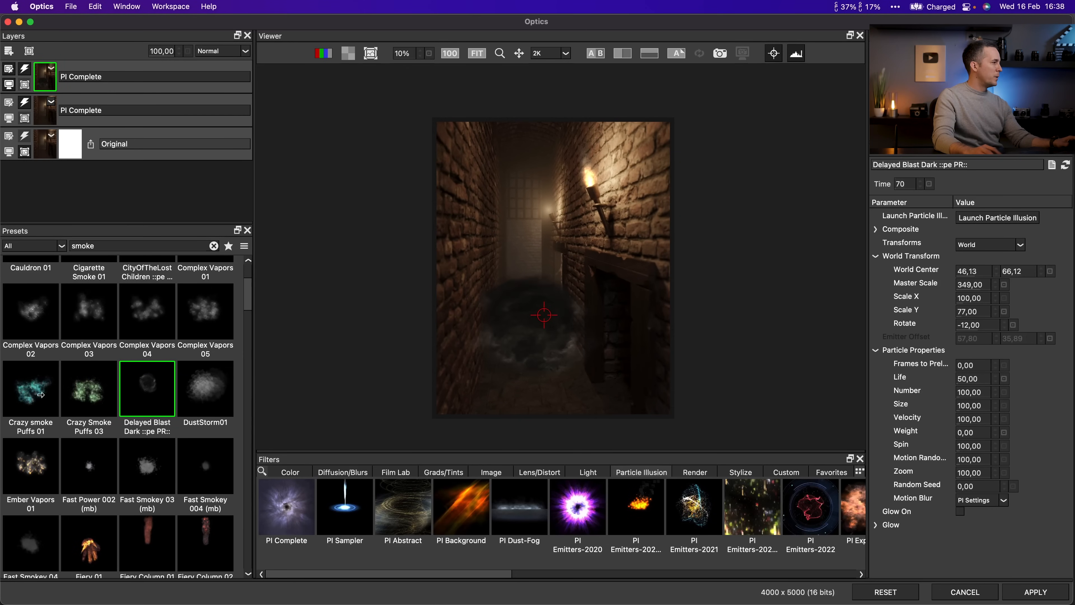
{"action": "left_click", "coordinate": [89, 544]}
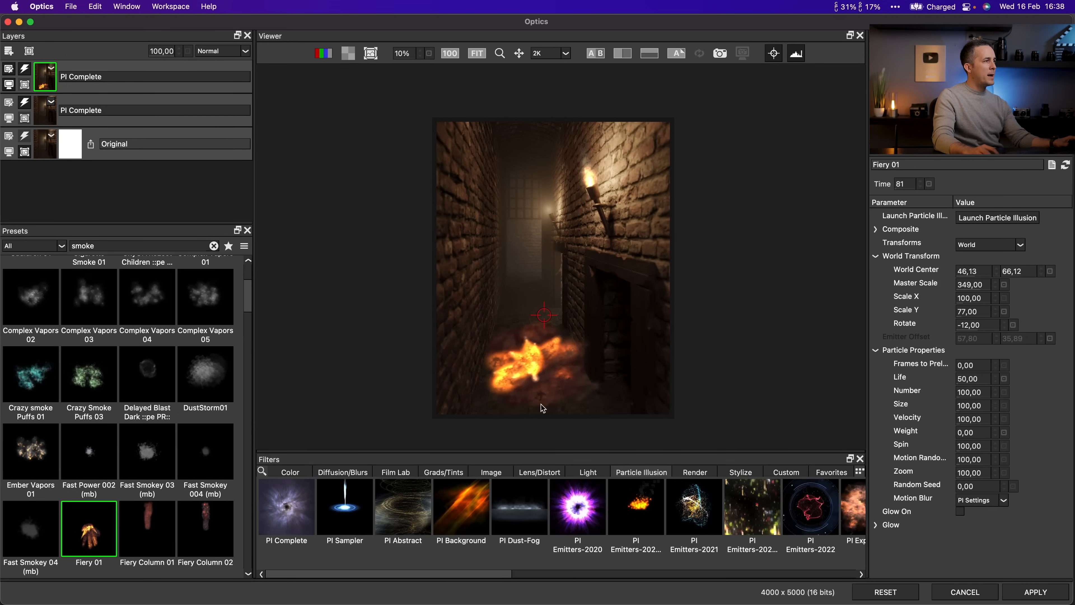
{"action": "left_click_drag", "start_coordinate": [898, 183], "coordinate": [993, 210]}
{"action": "left_click_drag", "start_coordinate": [543, 286], "coordinate": [544, 225]}
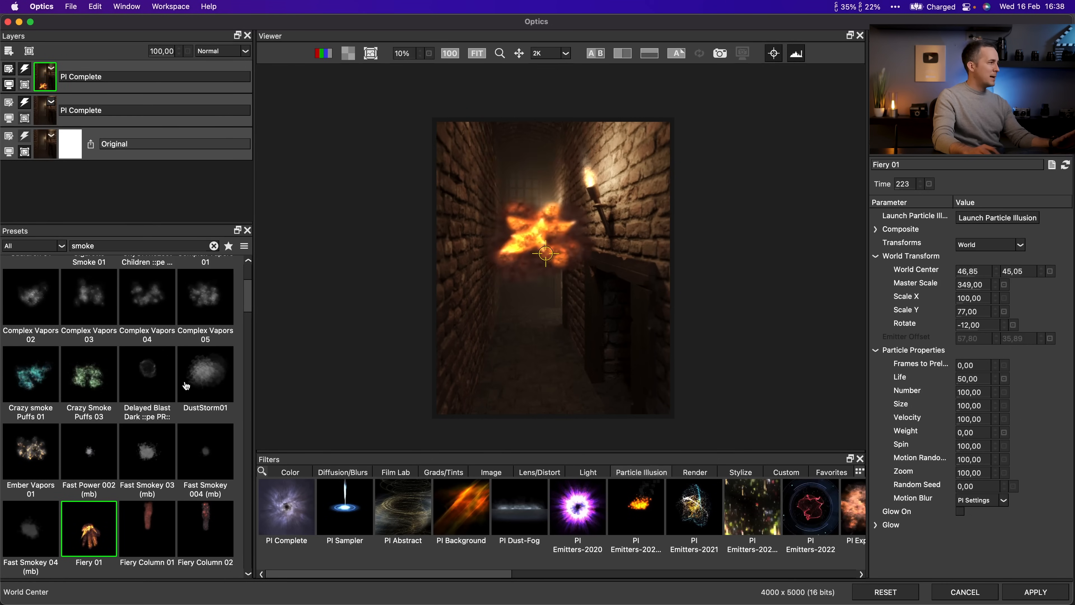
- Try the Rocket Fountain 01 preset at time 255 with its world center at about 55.00, 53.48
{"action": "left_click_drag", "start_coordinate": [250, 296], "coordinate": [257, 393]}
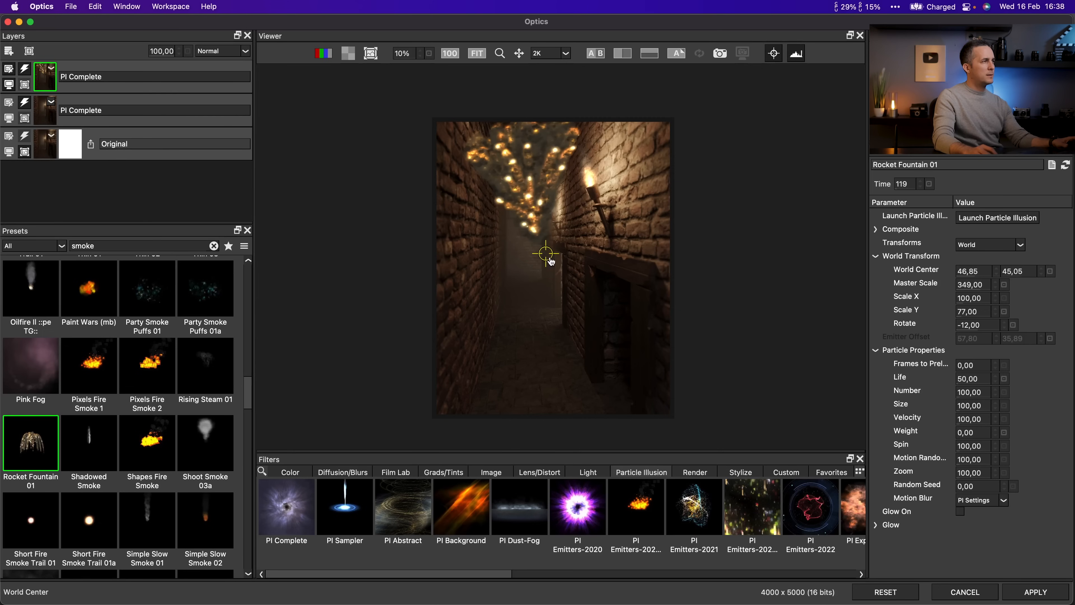
{"action": "left_click", "coordinate": [564, 277]}
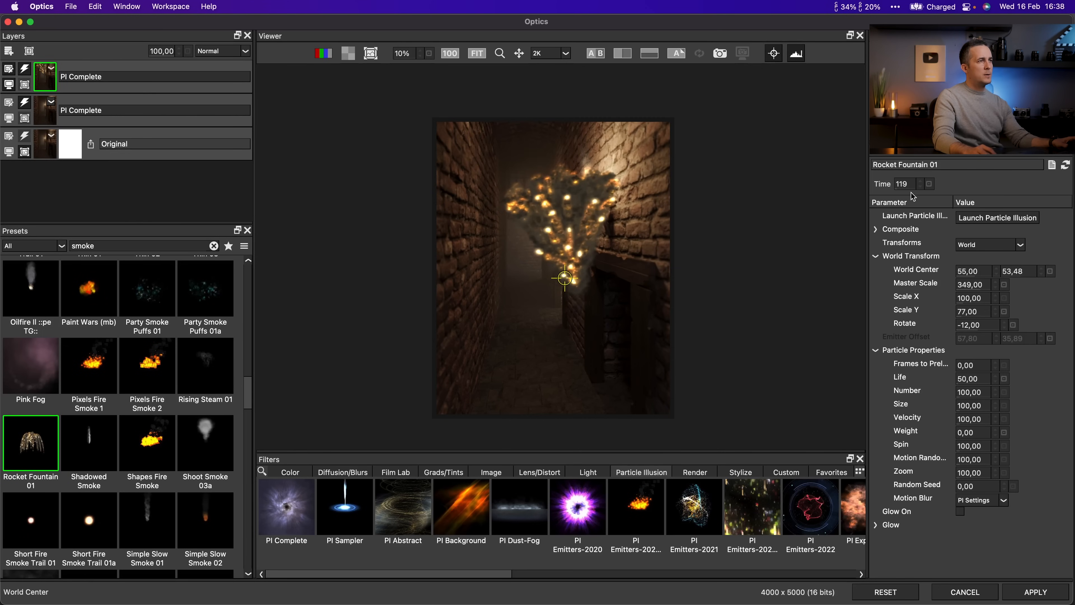
{"action": "left_click_drag", "start_coordinate": [850, 184], "coordinate": [969, 187]}
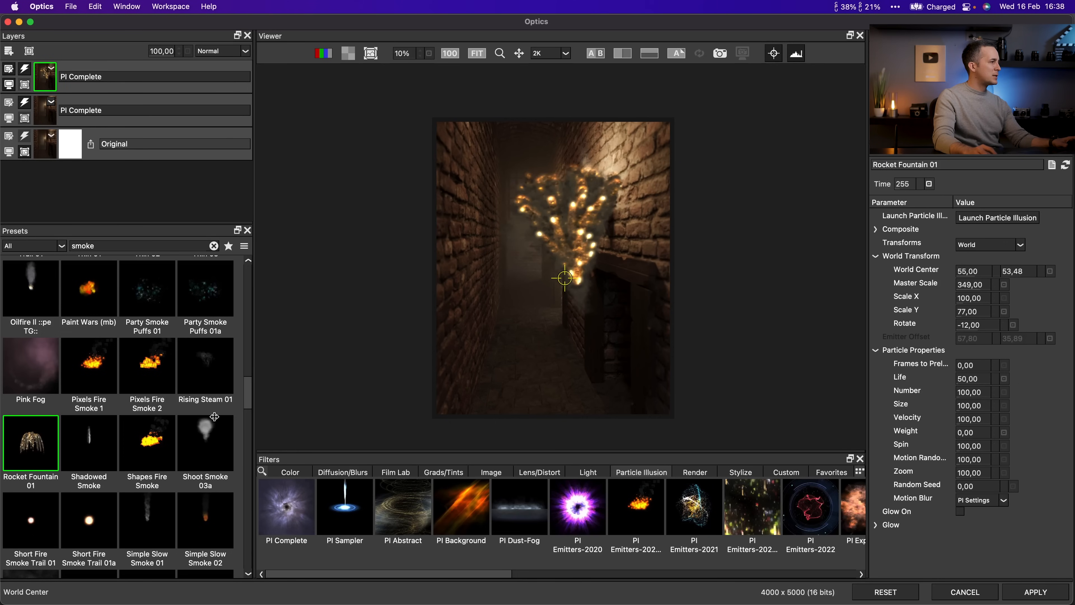
- Try smokey sparkle burst 01 at time 46 and smokey sparkle burst 05 at time 22, and delete the test effect
{"action": "scroll", "coordinate": [250, 395], "scroll_direction": "down", "scroll_amount": 5}
{"action": "left_click_drag", "start_coordinate": [246, 419], "coordinate": [244, 474]}
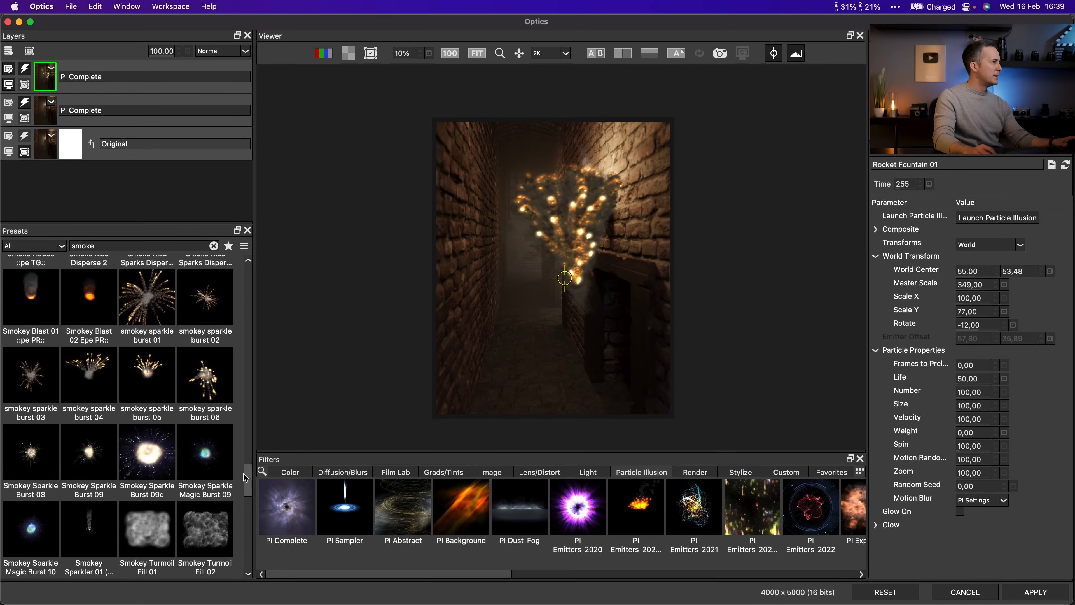
{"action": "left_click", "coordinate": [147, 296]}
{"action": "mouse_move", "coordinate": [909, 184]}
{"action": "left_mouse_down"}
{"action": "mouse_move", "coordinate": [889, 186]}
{"action": "mouse_move", "coordinate": [921, 184]}
{"action": "left_mouse_up"}
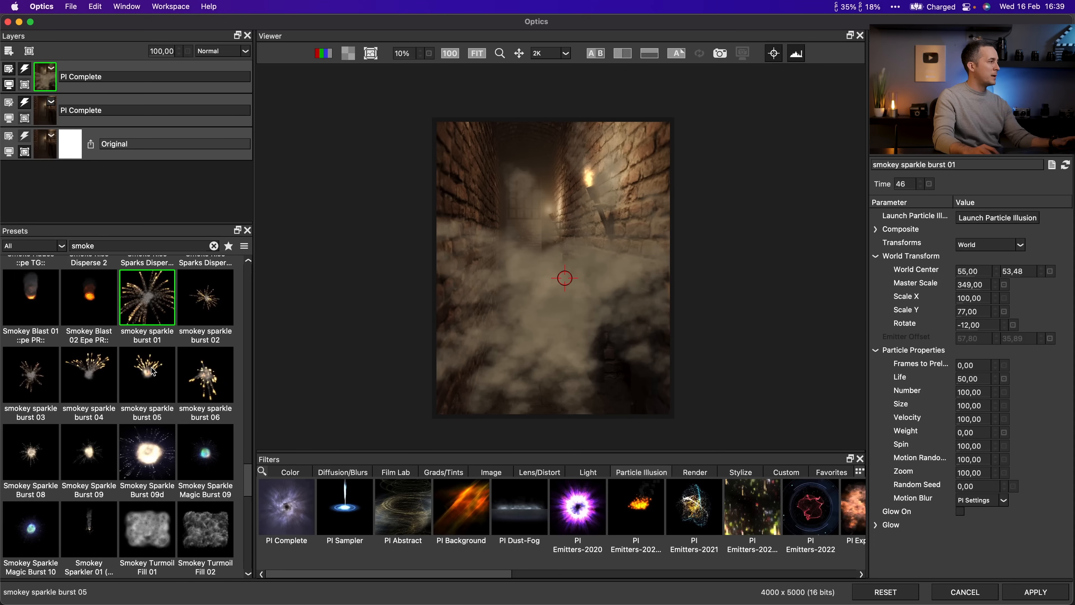
{"action": "left_click", "coordinate": [153, 372]}
{"action": "mouse_move", "coordinate": [903, 185]}
{"action": "left_mouse_down"}
{"action": "mouse_move", "coordinate": [925, 184]}
{"action": "mouse_move", "coordinate": [895, 187]}
{"action": "mouse_move", "coordinate": [910, 187]}
{"action": "left_mouse_up"}
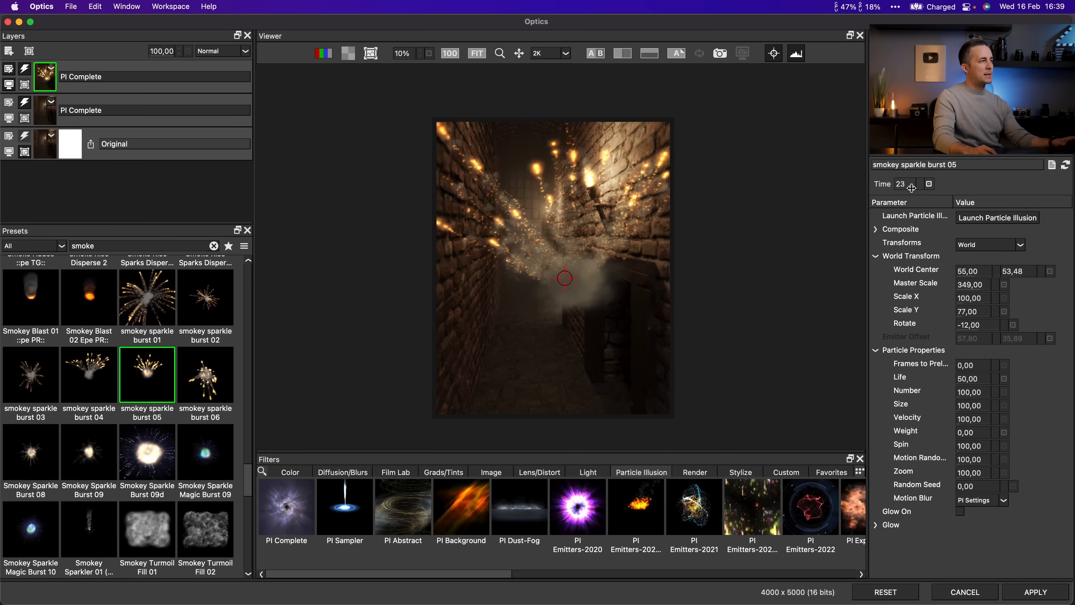
{"action": "left_click", "coordinate": [51, 68]}
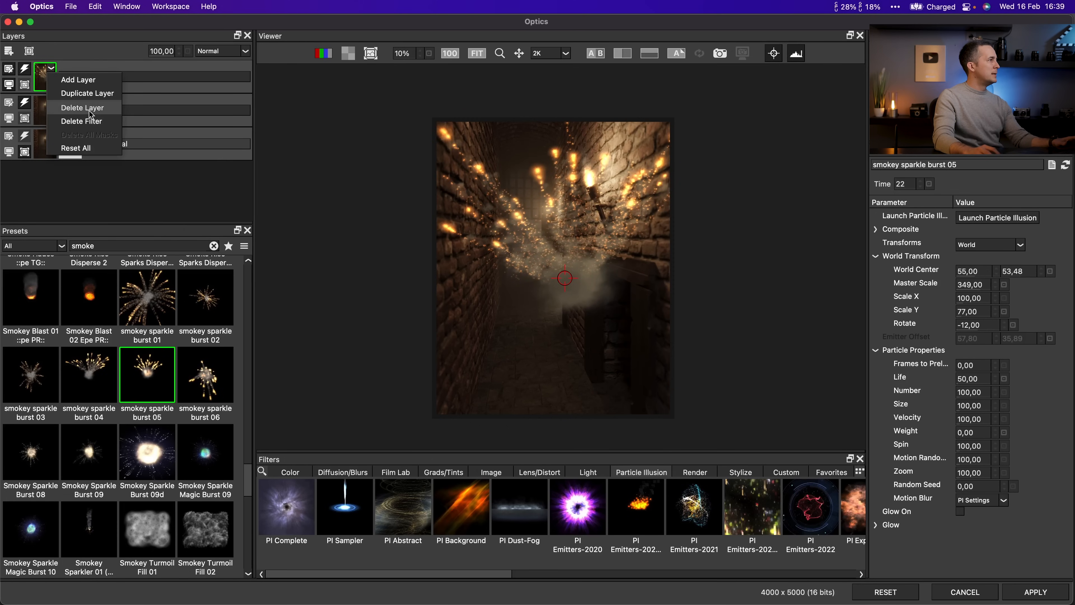
{"action": "left_click", "coordinate": [87, 121]}
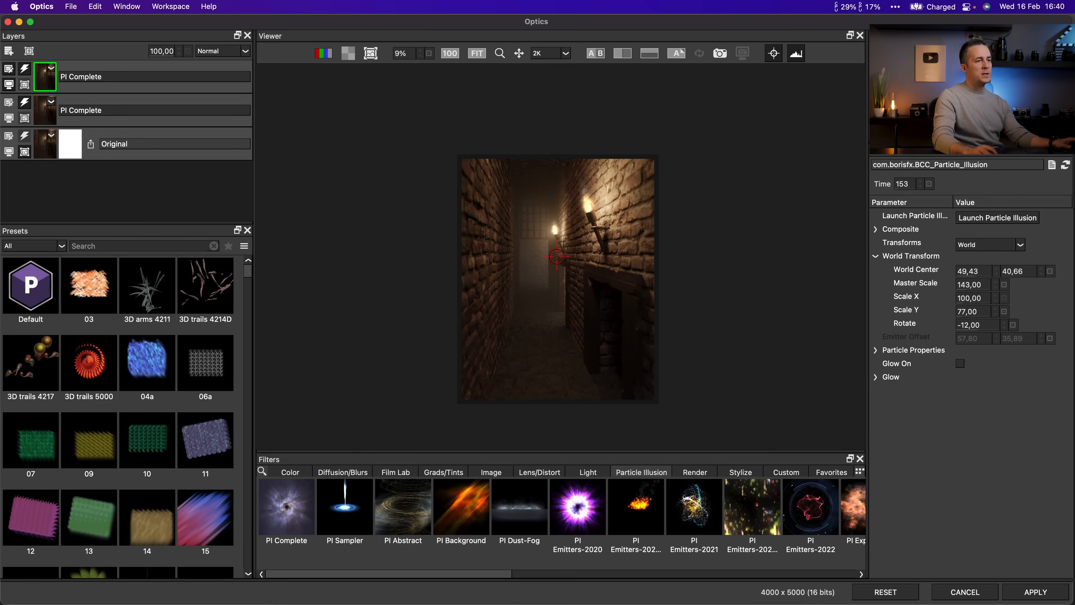
- Apply both torch flames to the Photoshop image and compare the Background copy layer hidden and shown
{"action": "left_click", "coordinate": [1036, 595]}
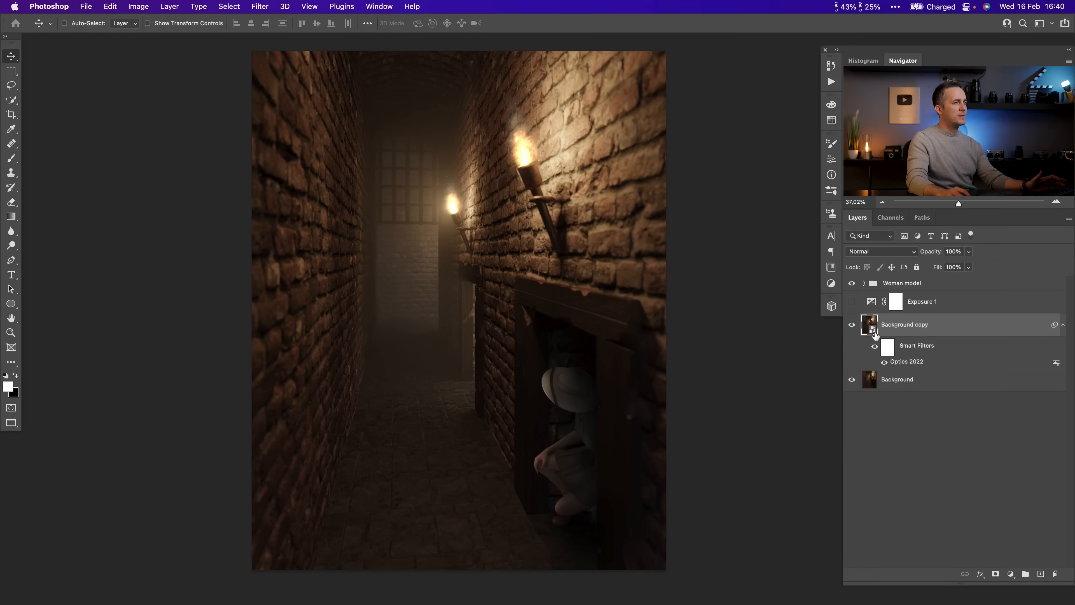
{"action": "left_click", "coordinate": [853, 325]}
{"action": "left_click", "coordinate": [853, 325]}
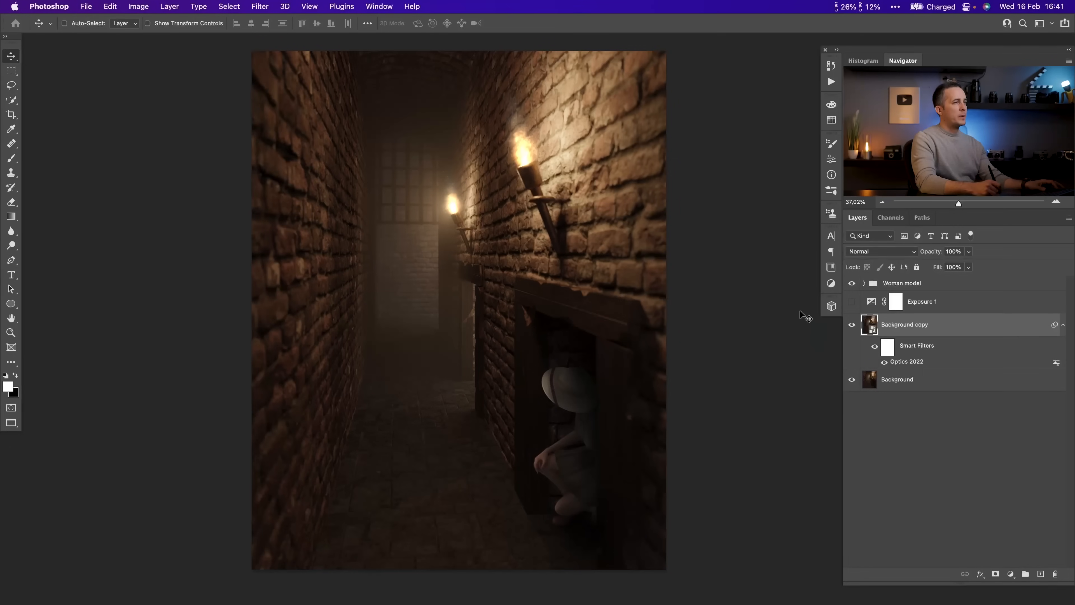
- Group the Exposure 1, Background copy and Background layers and name the group Background
{"action": "left_click", "coordinate": [871, 305]}
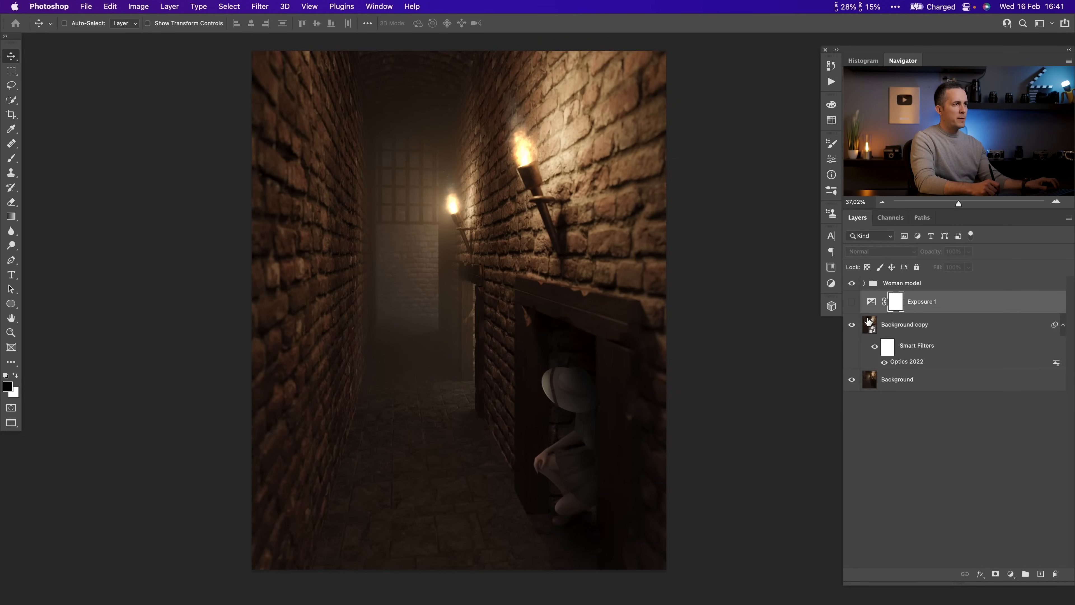
{"action": "left_click", "coordinate": [867, 381], "text": "shift"}
{"action": "key", "text": "super+g"}
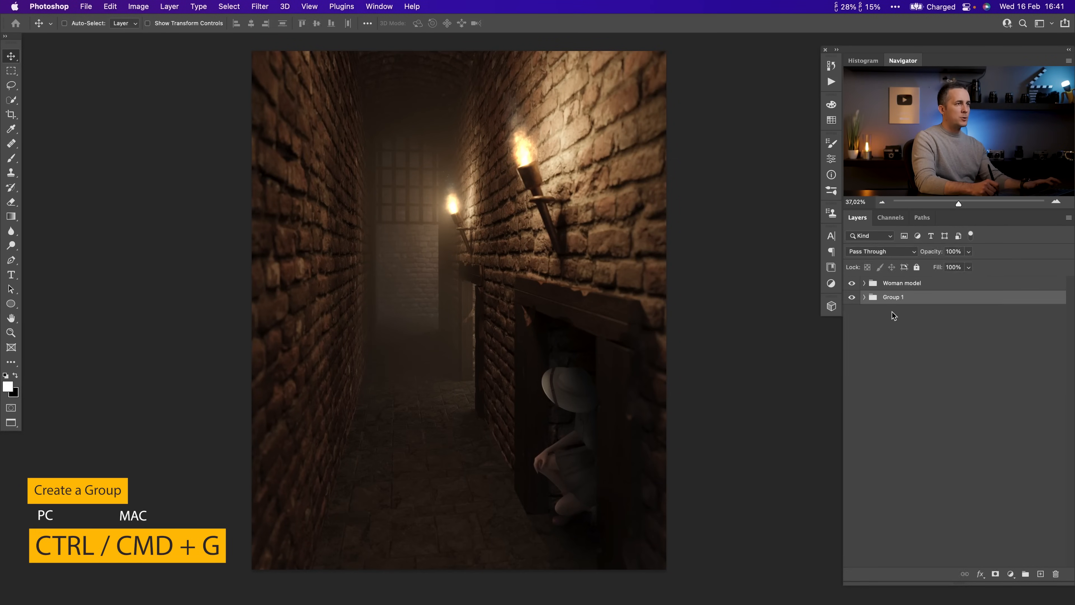
{"action": "double_click", "coordinate": [891, 297]}
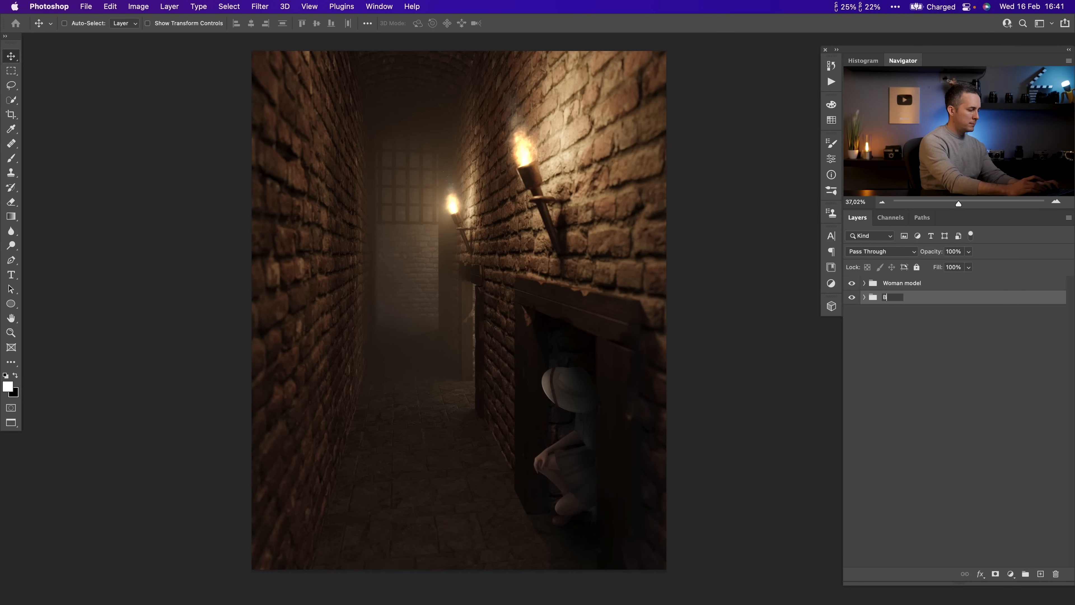
{"action": "type", "text": "Background"}
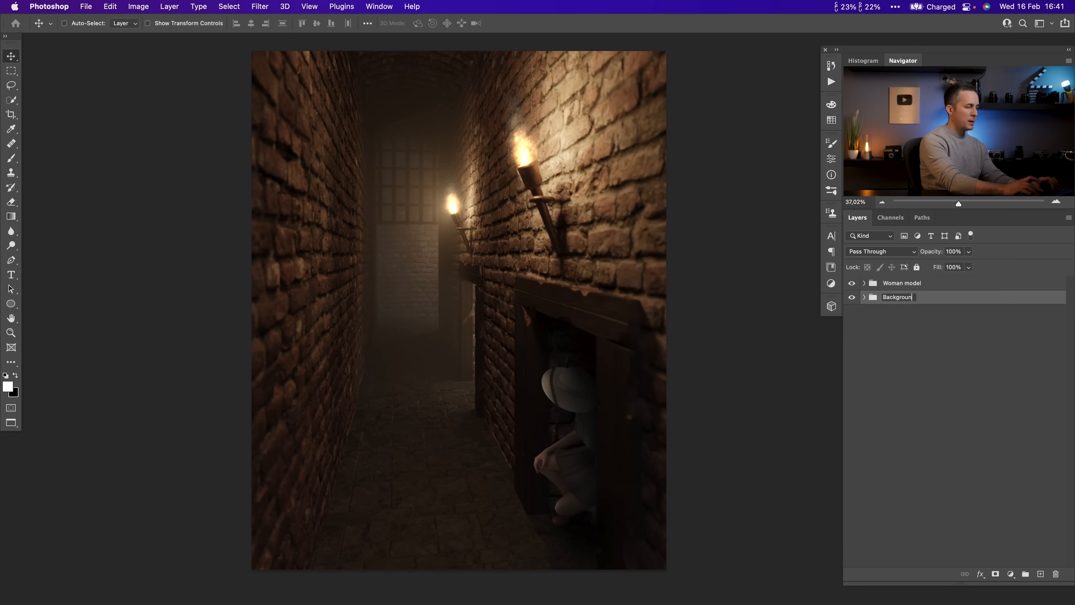
{"action": "key", "text": "Return"}
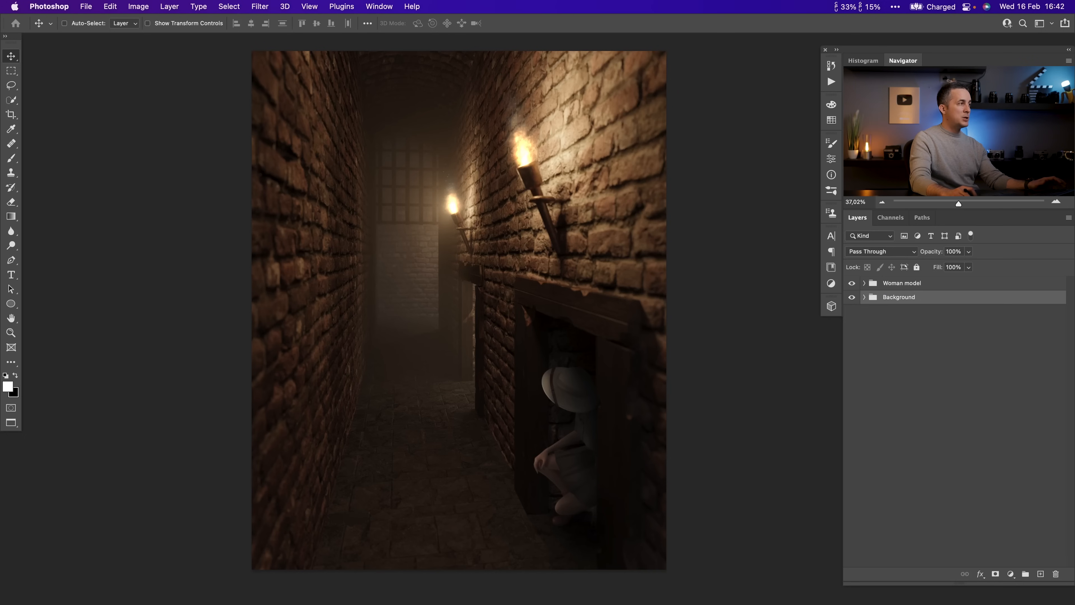
- Place the Skeleton Statue.J15.2k image above the Background group, flipped horizontally, scaled to about 656% and centered at about X 1858, Y 2056 px
{"action": "left_click_drag", "start_coordinate": [828, 74], "coordinate": [619, 150]}
{"action": "right_click", "coordinate": [457, 301]}
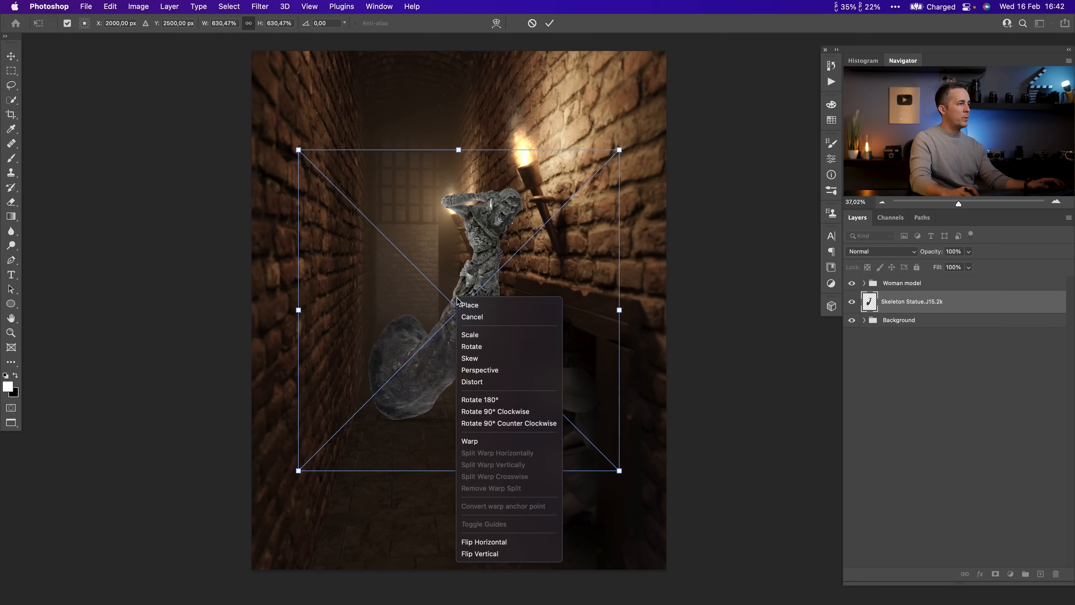
{"action": "left_click", "coordinate": [484, 542]}
{"action": "left_click_drag", "start_coordinate": [488, 346], "coordinate": [480, 300]}
{"action": "left_click_drag", "start_coordinate": [291, 108], "coordinate": [277, 97]}
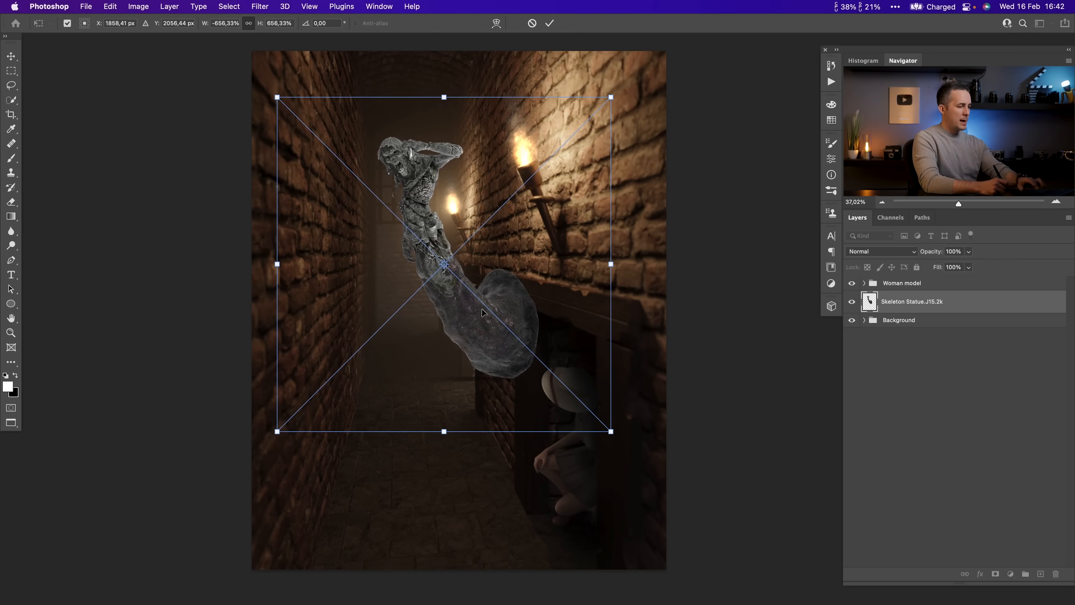
{"action": "key", "text": "Return"}
{"action": "scroll", "coordinate": [491, 313], "scroll_direction": "up", "scroll_amount": 3}
{"action": "scroll", "coordinate": [517, 321], "scroll_direction": "up", "scroll_amount": 5}
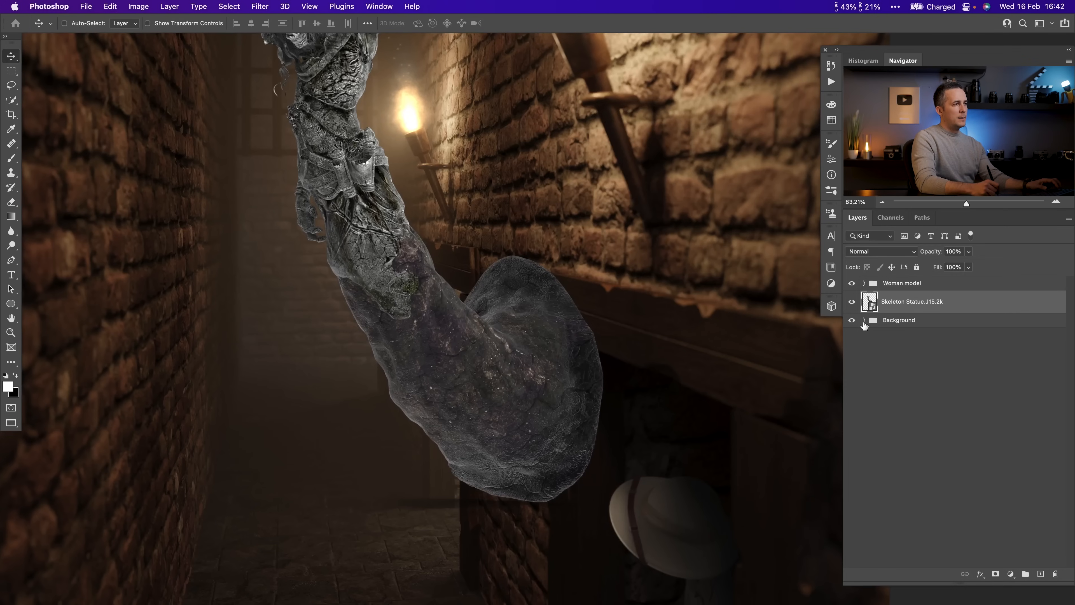
- Set the exposure of the Exposure 1 adjustment in the Background group to +2.01
{"action": "left_click", "coordinate": [864, 321]}
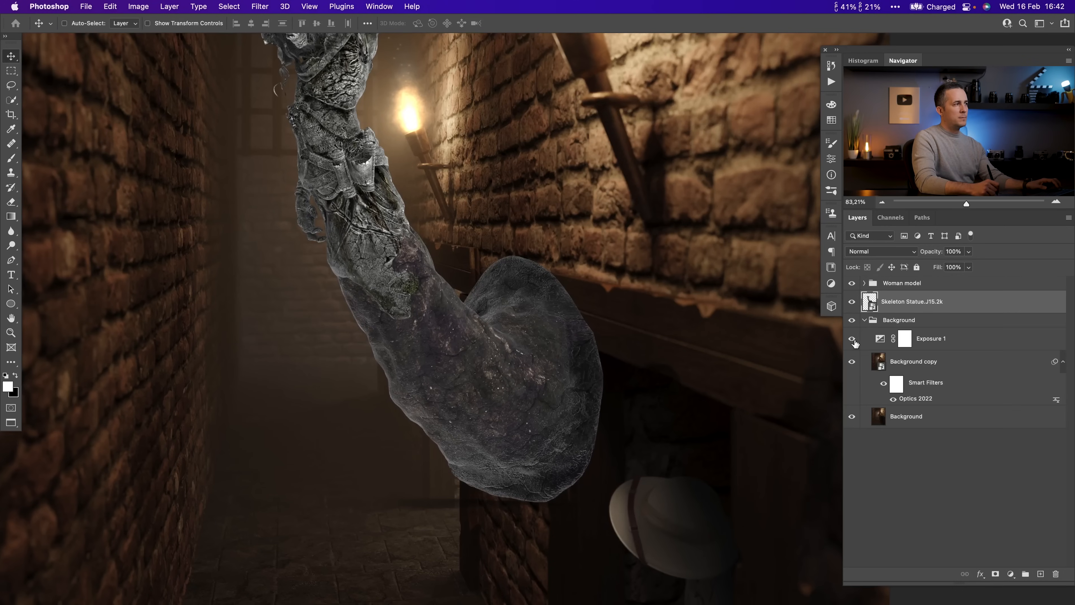
{"action": "left_click", "coordinate": [852, 339]}
{"action": "left_click", "coordinate": [881, 341]}
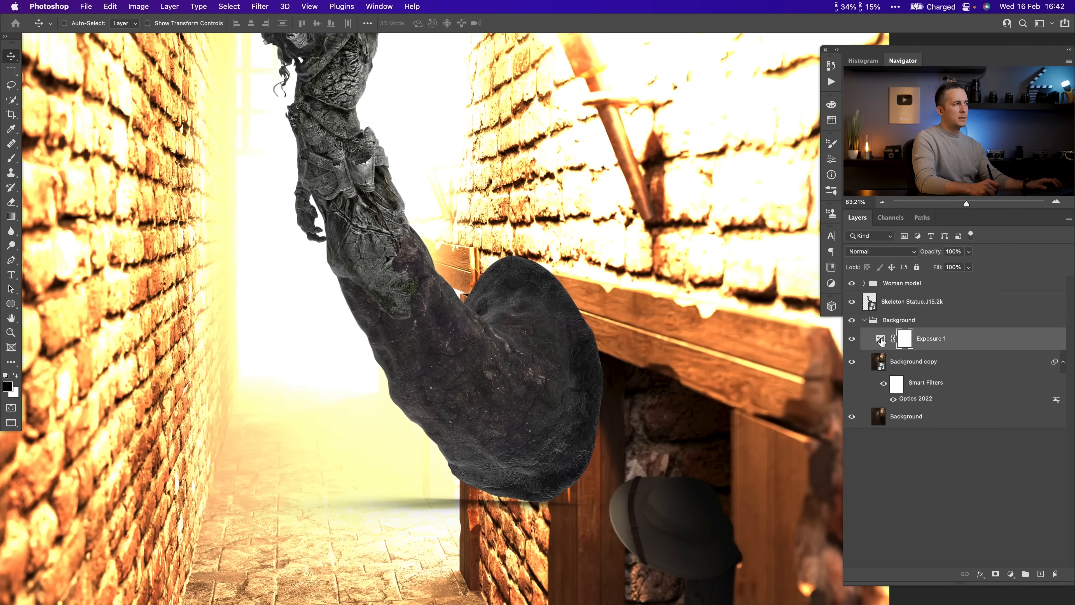
{"action": "double_click", "coordinate": [880, 338]}
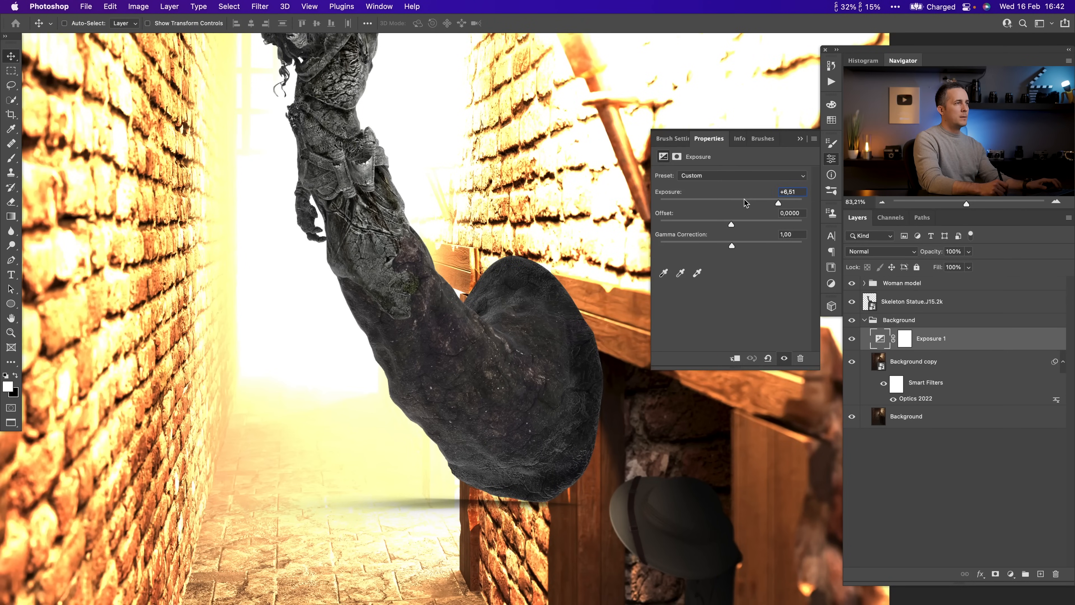
{"action": "left_click", "coordinate": [852, 338]}
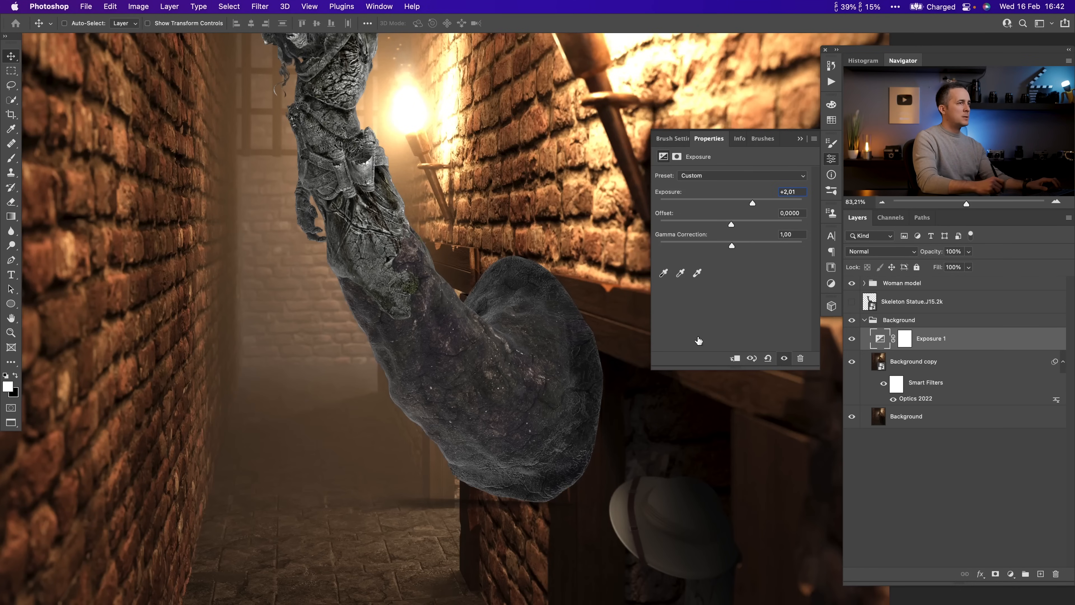
- Hide the Skeleton Statue.J15.2k layer and move it above the Woman model group
{"action": "left_click", "coordinate": [853, 301]}
{"action": "left_click_drag", "start_coordinate": [870, 300], "coordinate": [873, 277]}
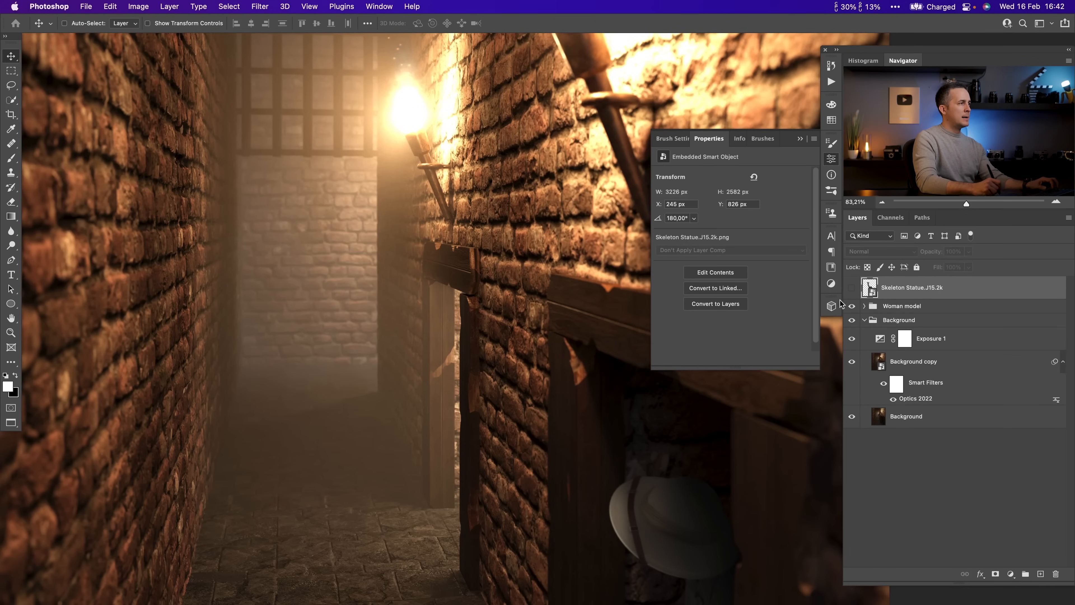
- On the Background copy layer, select the dark wooden door post with the adjoining brick using Quick Selection at size 20
{"action": "scroll", "coordinate": [488, 279], "scroll_direction": "up", "scroll_amount": 5}
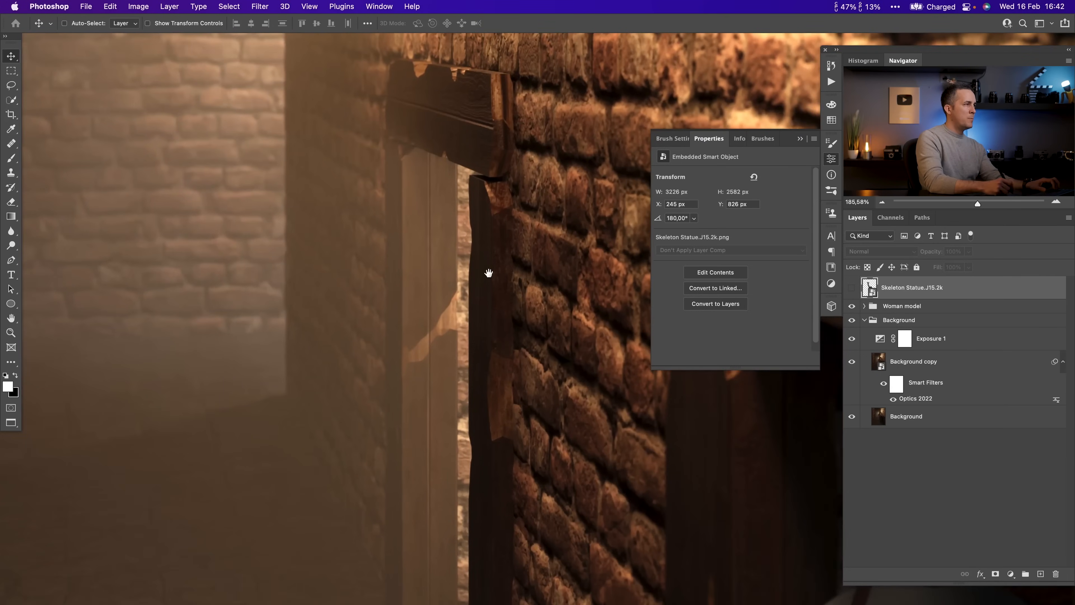
{"action": "left_click_drag", "start_coordinate": [474, 266], "coordinate": [495, 264]}
{"action": "scroll", "coordinate": [478, 223], "scroll_direction": "down", "scroll_amount": 5}
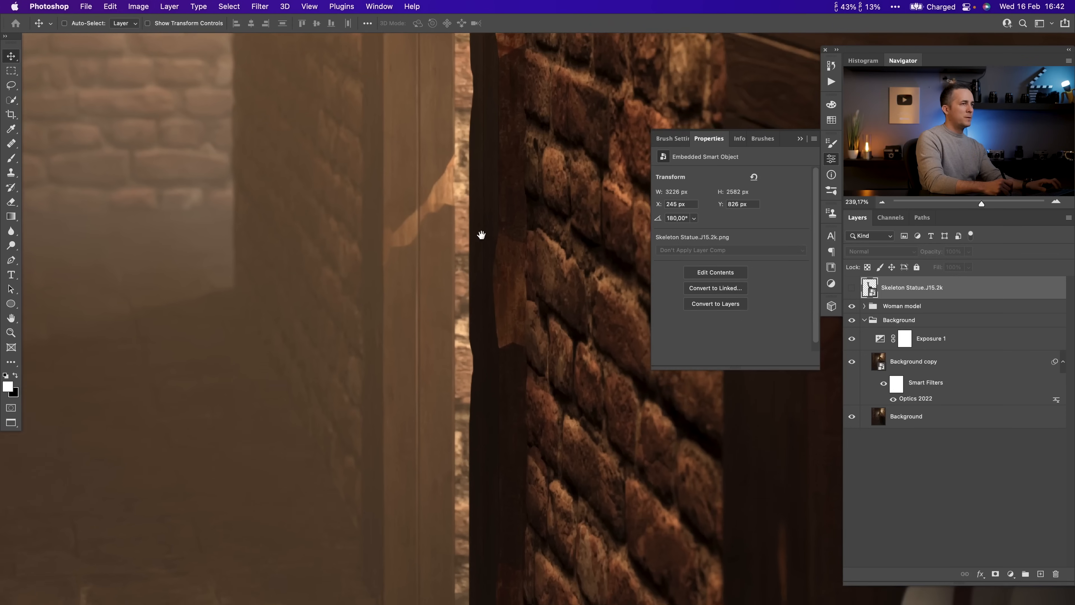
{"action": "left_click", "coordinate": [881, 362]}
{"action": "key", "text": "q"}
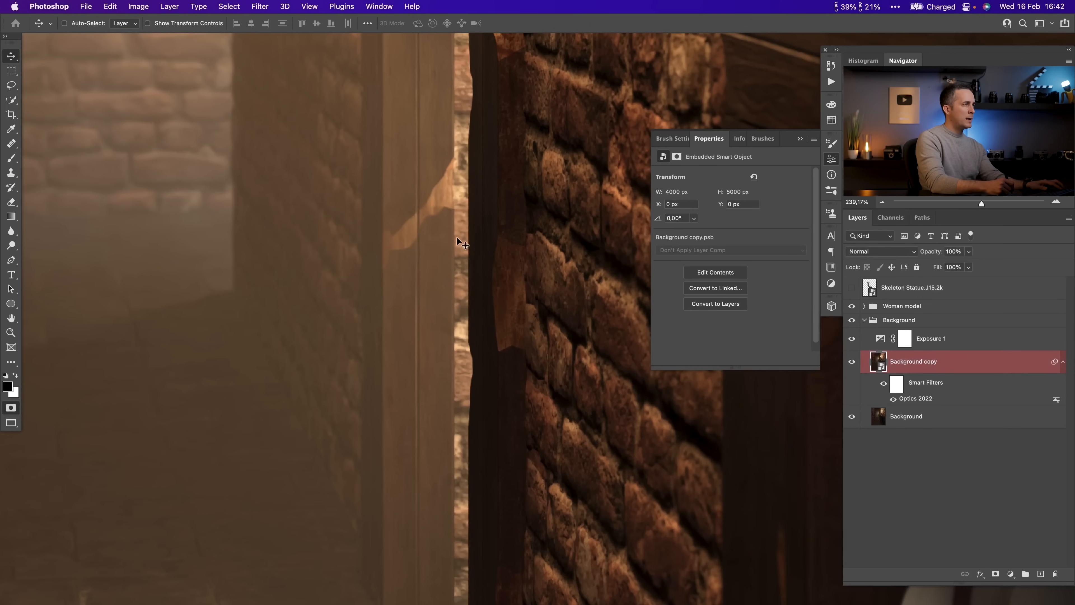
{"action": "key", "text": "q"}
{"action": "key", "text": "w"}
{"action": "scroll", "coordinate": [482, 237], "scroll_direction": "up", "scroll_amount": 3}
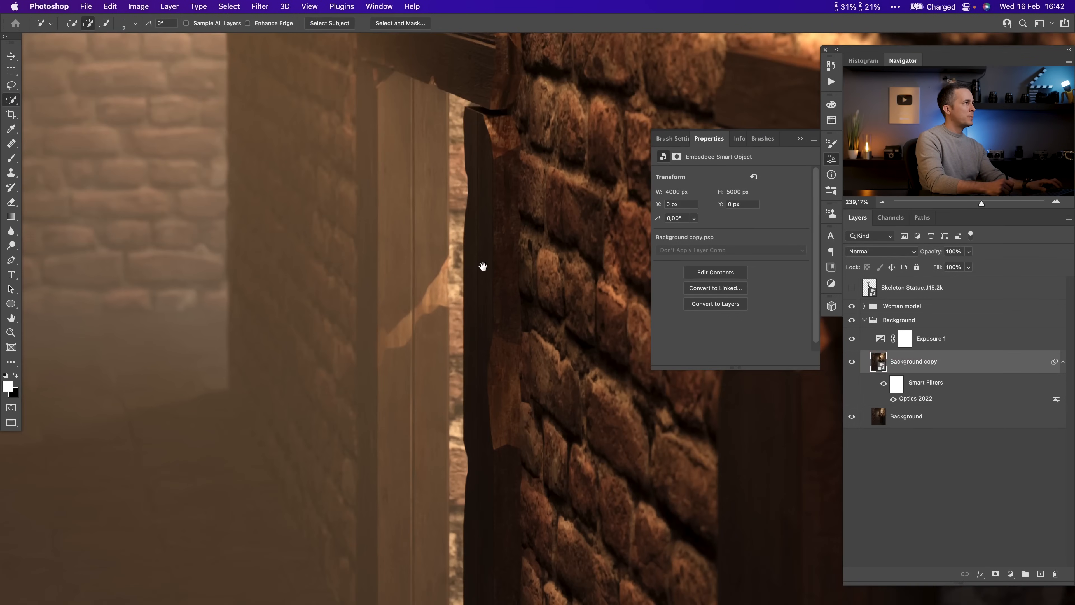
{"action": "left_click", "coordinate": [476, 122]}
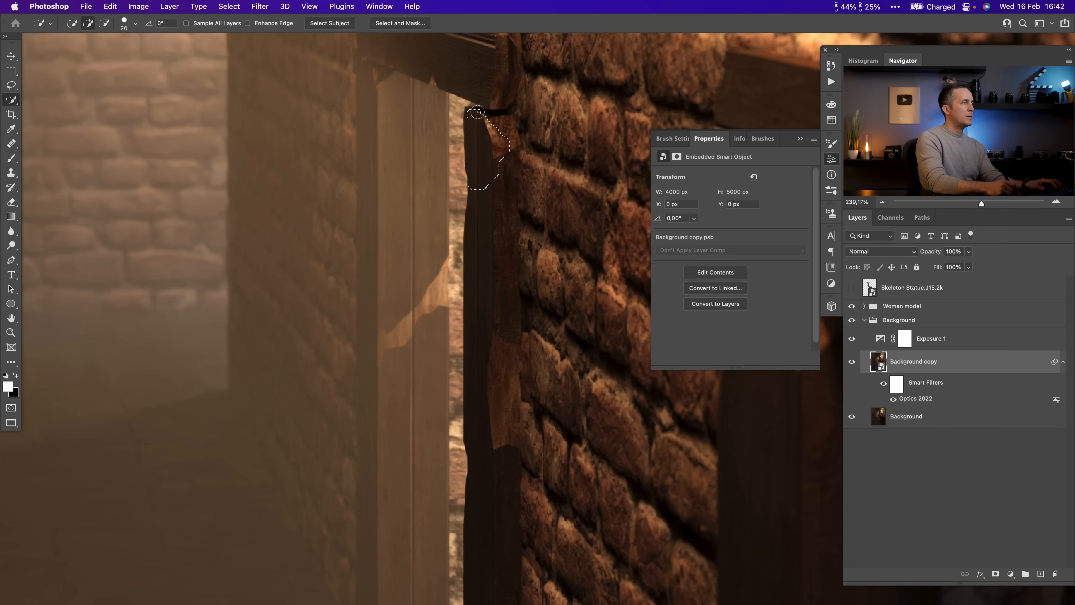
{"action": "left_click_drag", "start_coordinate": [479, 232], "coordinate": [466, 483]}
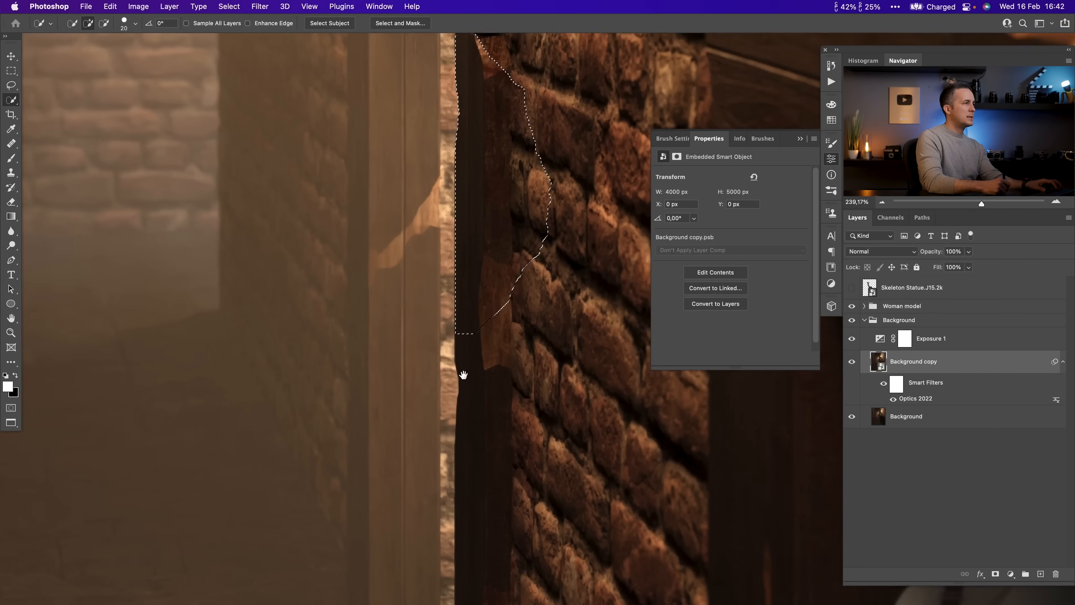
{"action": "mouse_move", "coordinate": [463, 372]}
{"action": "left_mouse_down"}
{"action": "mouse_move", "coordinate": [463, 332]}
{"action": "mouse_move", "coordinate": [476, 452]}
{"action": "mouse_move", "coordinate": [465, 306]}
{"action": "mouse_move", "coordinate": [471, 427]}
{"action": "left_mouse_up"}
{"action": "scroll", "coordinate": [479, 462], "scroll_direction": "down", "scroll_amount": 5}
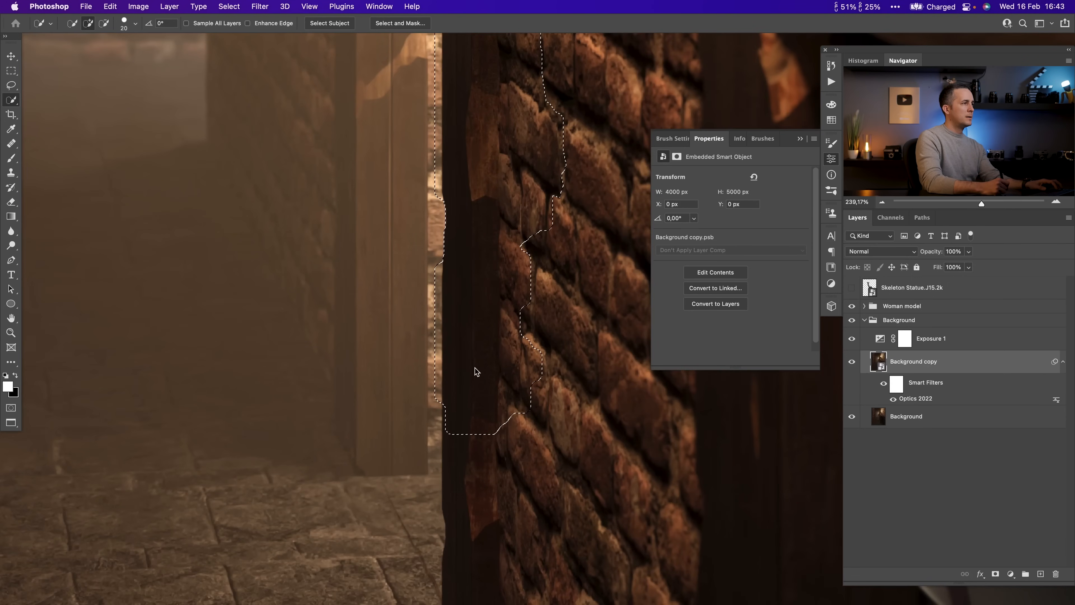
- Extend the selection over the wooden crossbeam above the post and the brick wall beside it
{"action": "scroll", "coordinate": [474, 372], "scroll_direction": "up", "scroll_amount": 10}
{"action": "left_click_drag", "start_coordinate": [472, 274], "coordinate": [370, 231]}
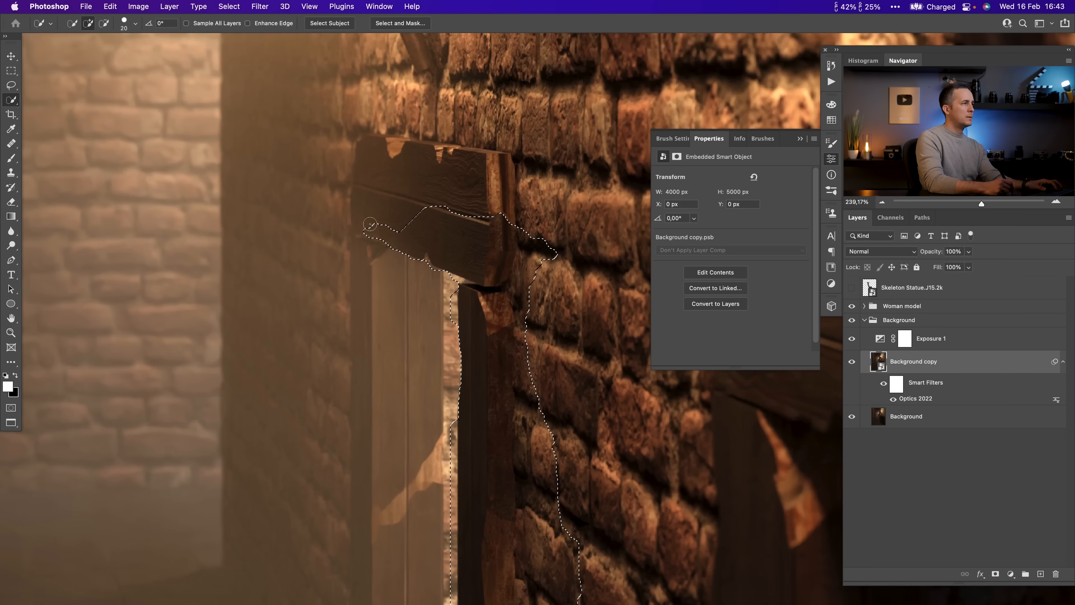
{"action": "mouse_move", "coordinate": [470, 267]}
{"action": "left_mouse_down"}
{"action": "mouse_move", "coordinate": [487, 180]}
{"action": "mouse_move", "coordinate": [450, 152]}
{"action": "left_mouse_up"}
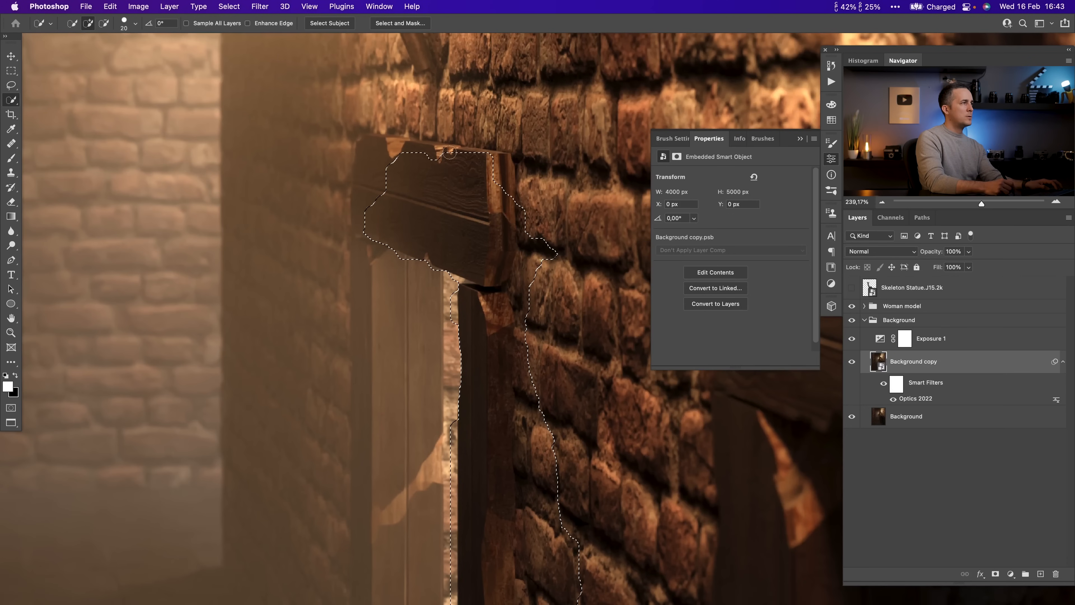
{"action": "left_click_drag", "start_coordinate": [532, 169], "coordinate": [620, 290]}
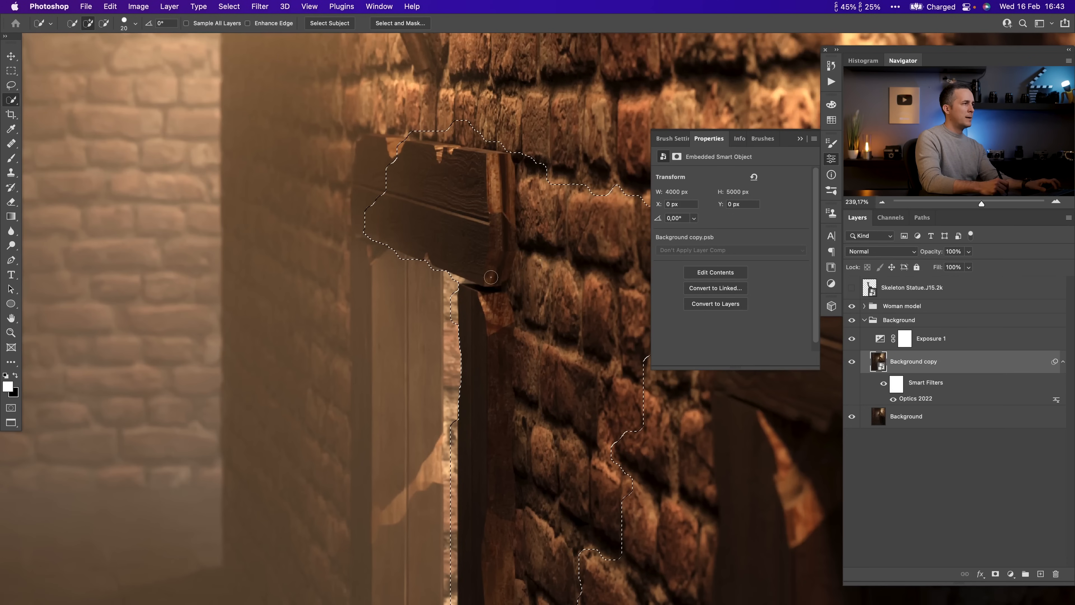
- Remove the small bright gap between crossbeam and post from the selection in Quick Mask, using a 2 px brush
{"action": "scroll", "coordinate": [491, 277], "scroll_direction": "up", "scroll_amount": 10}
{"action": "key", "text": "bracketleft"}
{"action": "key", "text": "bracketleft"}
{"action": "key", "text": "bracketleft"}
{"action": "key", "text": "q"}
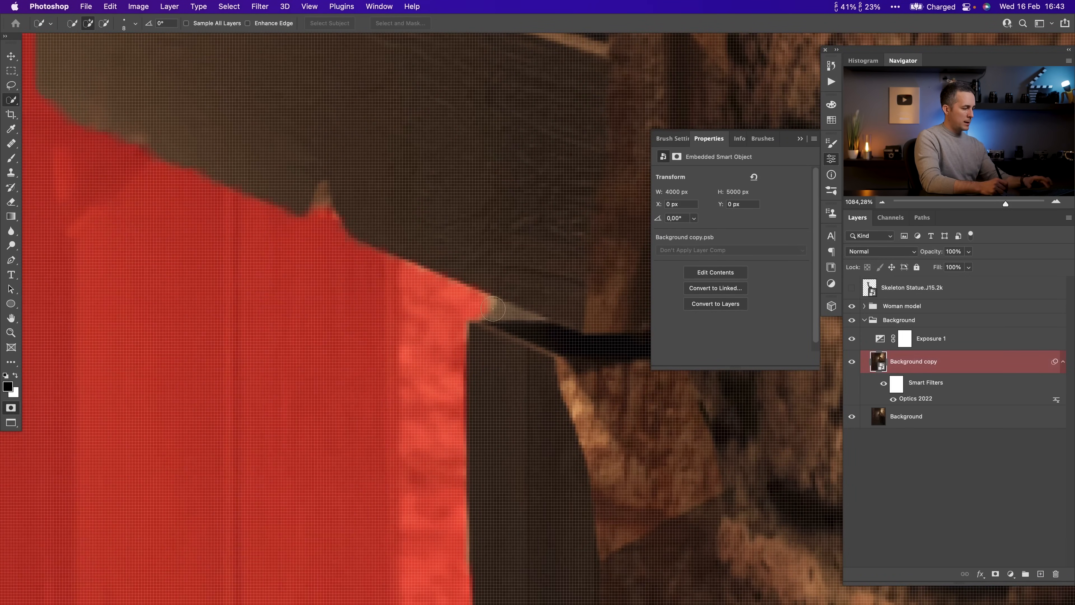
{"action": "key", "text": "b"}
{"action": "key", "text": "bracketleft"}
{"action": "key", "text": "bracketleft"}
{"action": "key", "text": "bracketleft"}
{"action": "key", "text": "bracketleft"}
{"action": "key", "text": "bracketleft"}
{"action": "key", "text": "bracketleft"}
{"action": "key", "text": "bracketleft"}
{"action": "key", "text": "bracketleft"}
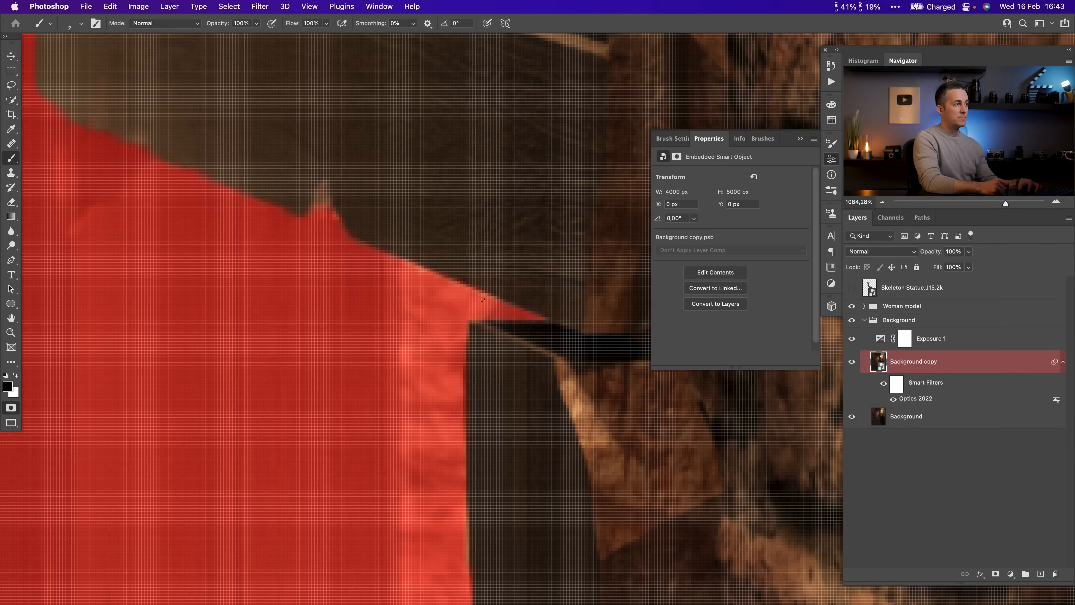
{"action": "scroll", "coordinate": [457, 286], "scroll_direction": "down", "scroll_amount": 5}
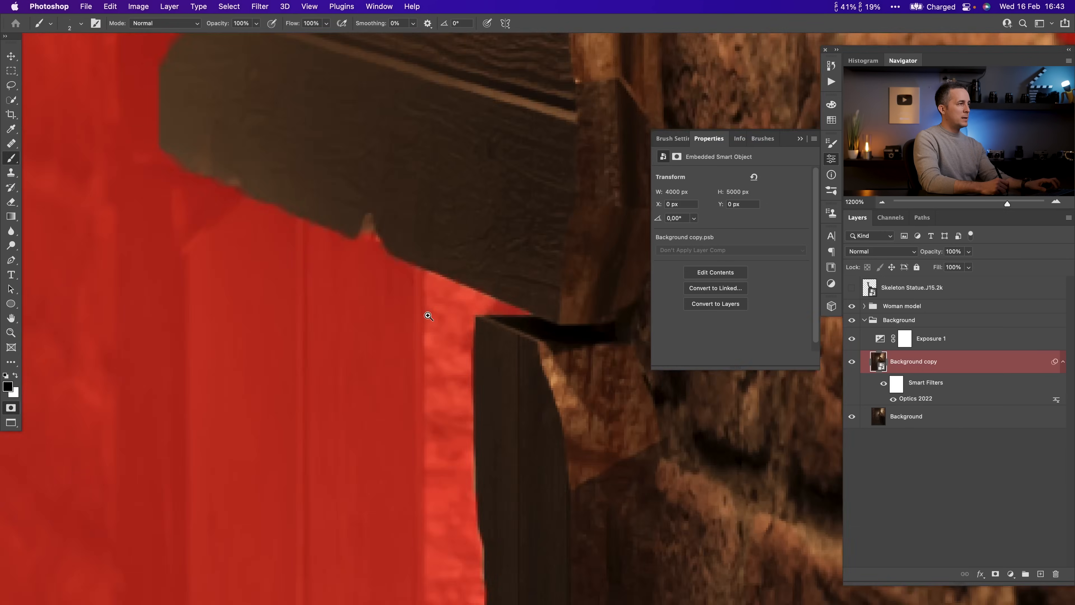
{"action": "key", "text": "q"}
- Show the Skeleton Statue.J15.2k layer again and rename it Ghost
{"action": "scroll", "coordinate": [466, 317], "scroll_direction": "down", "scroll_amount": 5}
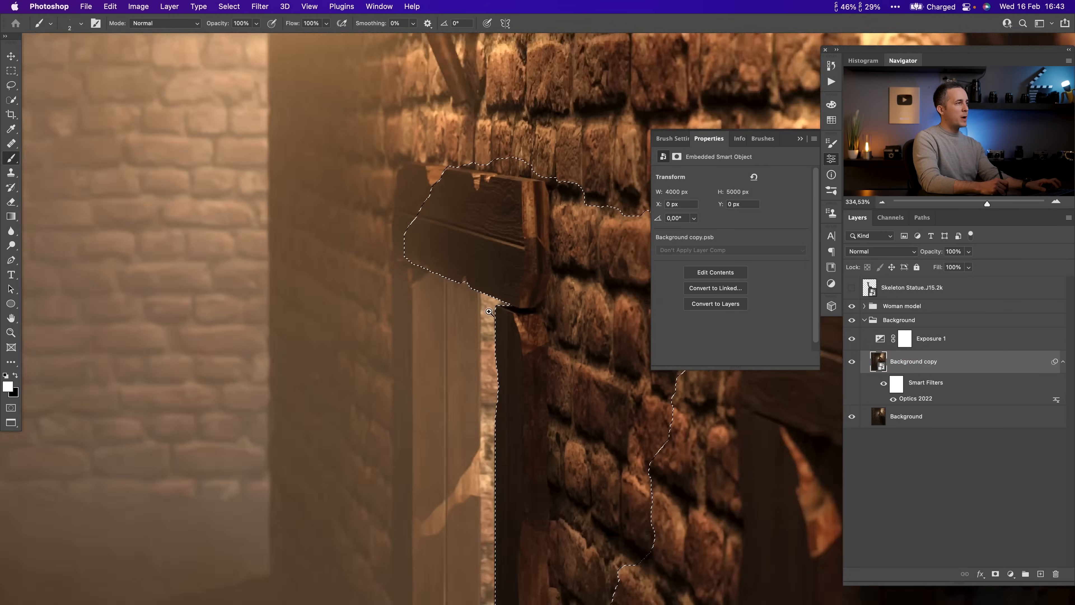
{"action": "scroll", "coordinate": [483, 314], "scroll_direction": "down", "scroll_amount": 2}
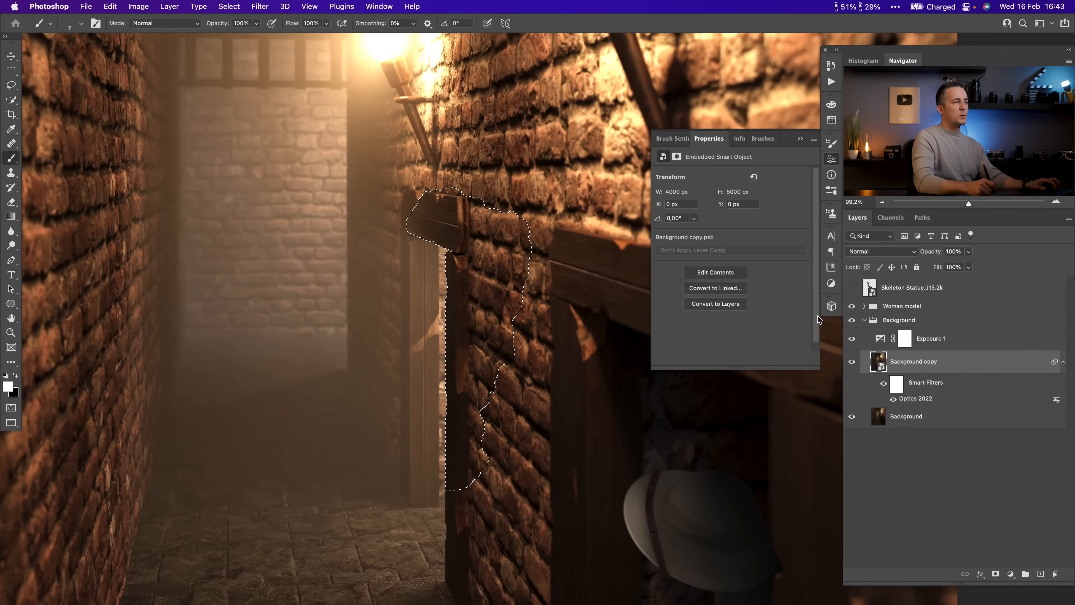
{"action": "left_click", "coordinate": [868, 288]}
{"action": "left_click", "coordinate": [852, 288]}
{"action": "double_click", "coordinate": [898, 287]}
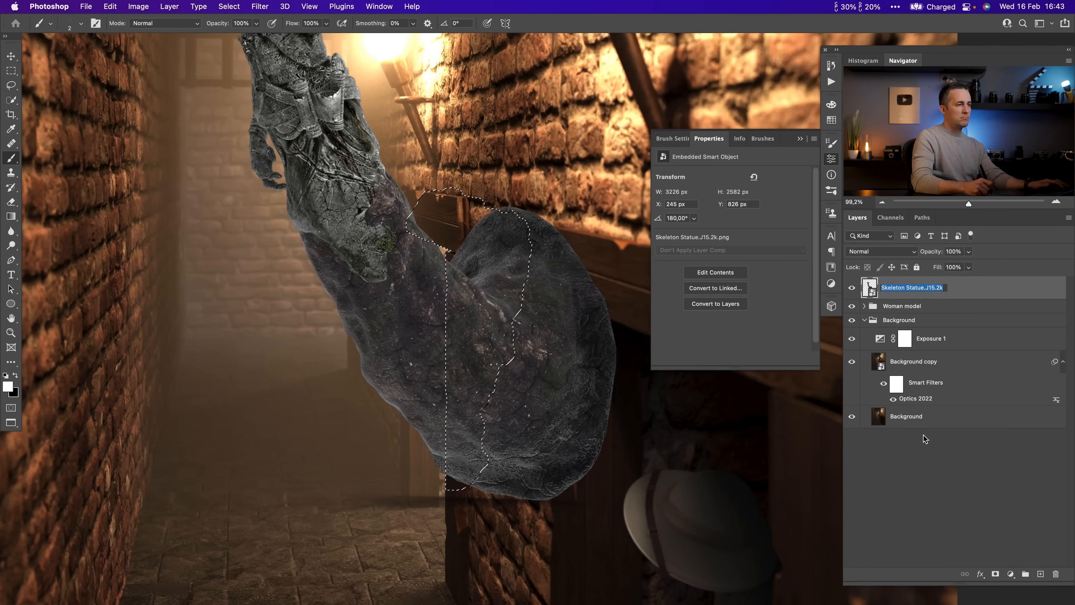
{"action": "type", "text": "Ghost"}
{"action": "key", "text": "Return"}
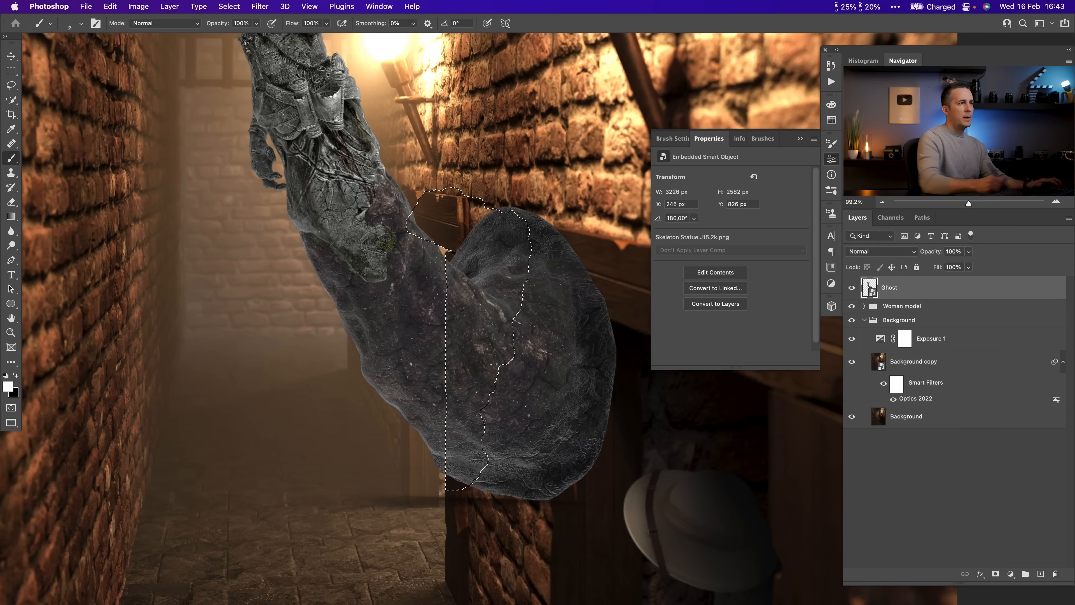
- Add a layer mask to Ghost that hides the selected beam, post and wall area
{"action": "left_click", "coordinate": [996, 576], "text": "alt"}
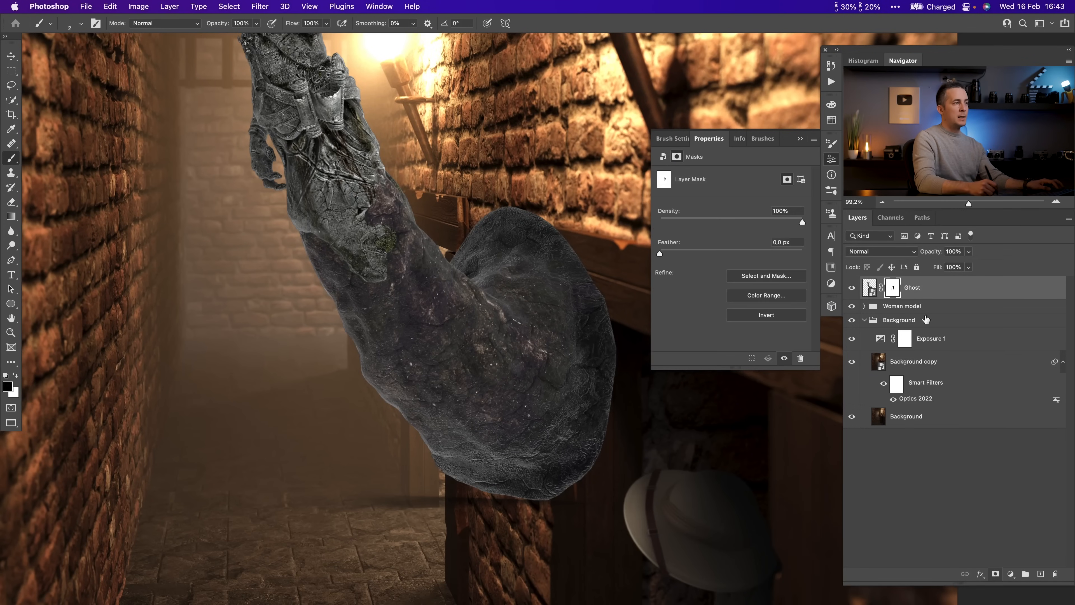
{"action": "left_click", "coordinate": [482, 327]}
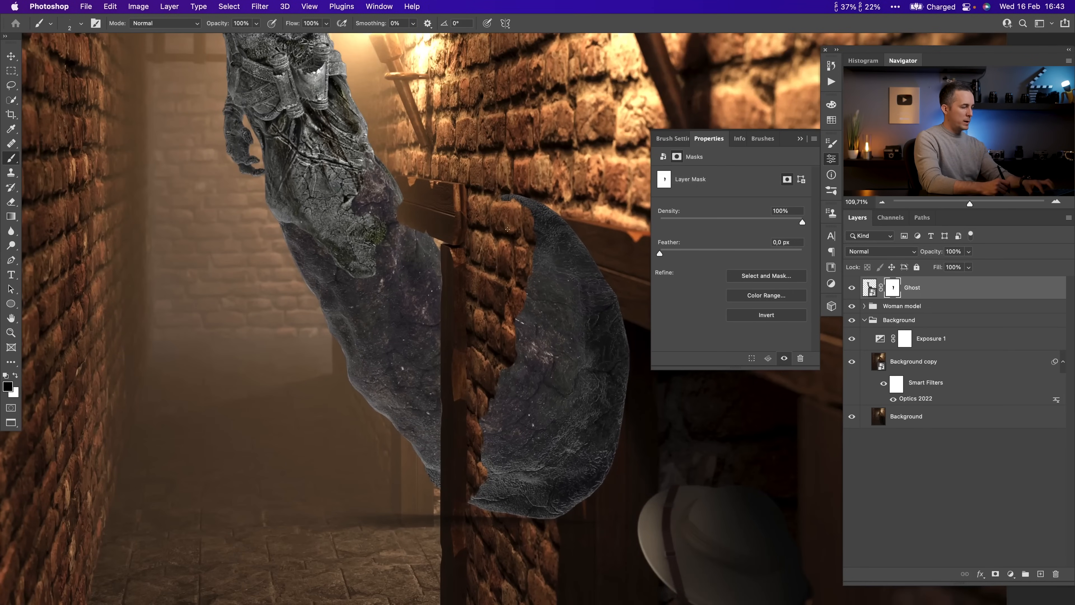
- Lasso the leftover rock base over the wall beyond the post, fill it black on the Ghost mask and deselect
{"action": "key", "text": "l"}
{"action": "mouse_move", "coordinate": [521, 565]}
{"action": "left_mouse_down"}
{"action": "mouse_move", "coordinate": [645, 471]}
{"action": "mouse_move", "coordinate": [634, 311]}
{"action": "left_mouse_up"}
{"action": "left_click_drag", "start_coordinate": [545, 146], "coordinate": [503, 148]}
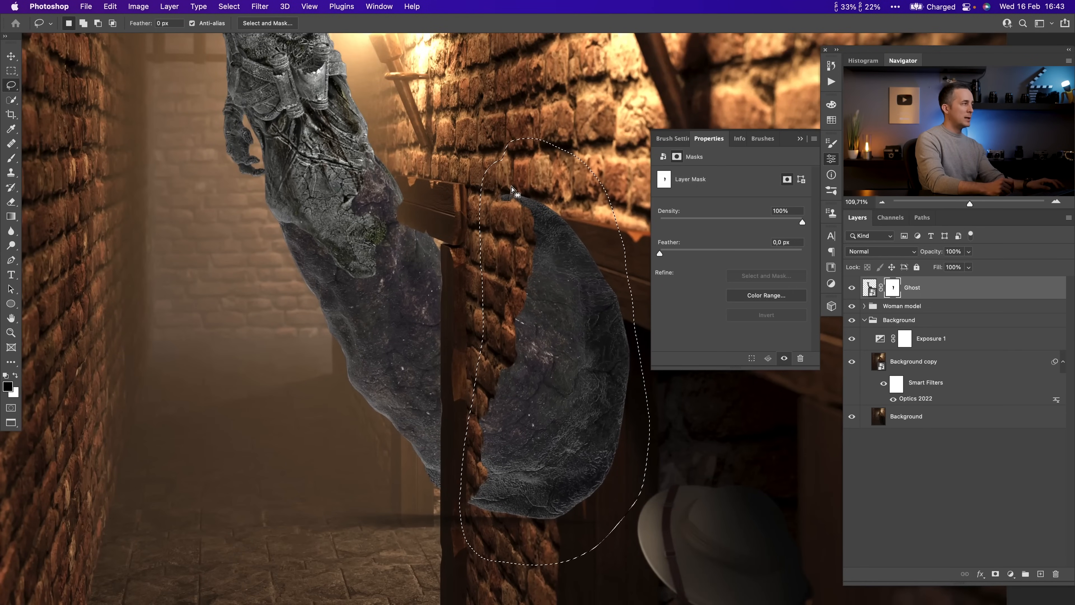
{"action": "key", "text": "shift+BackSpace"}
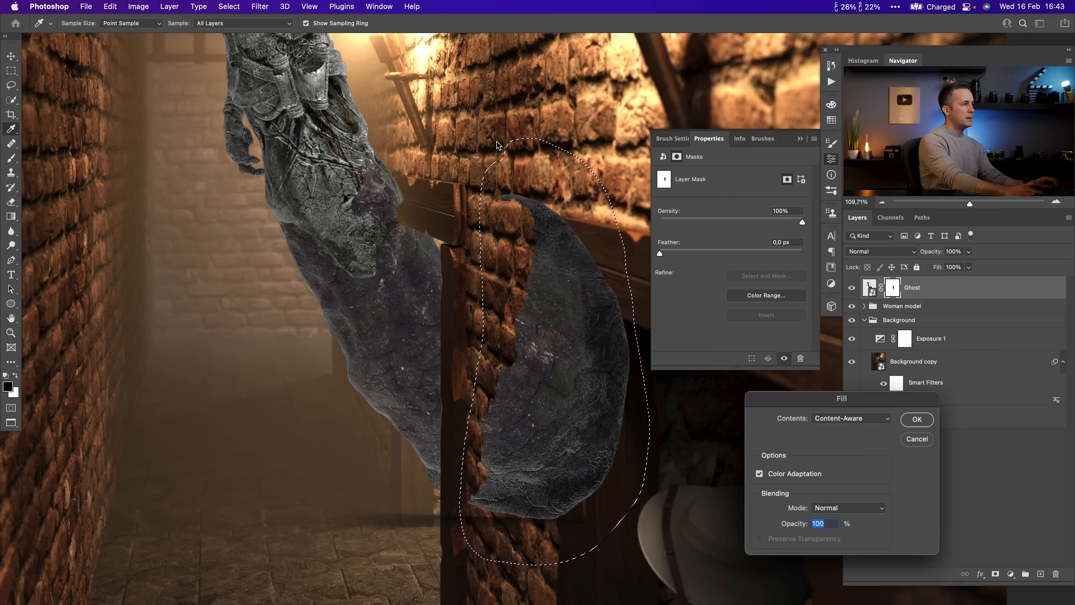
{"action": "key", "text": "Escape"}
{"action": "key", "text": "alt+BackSpace"}
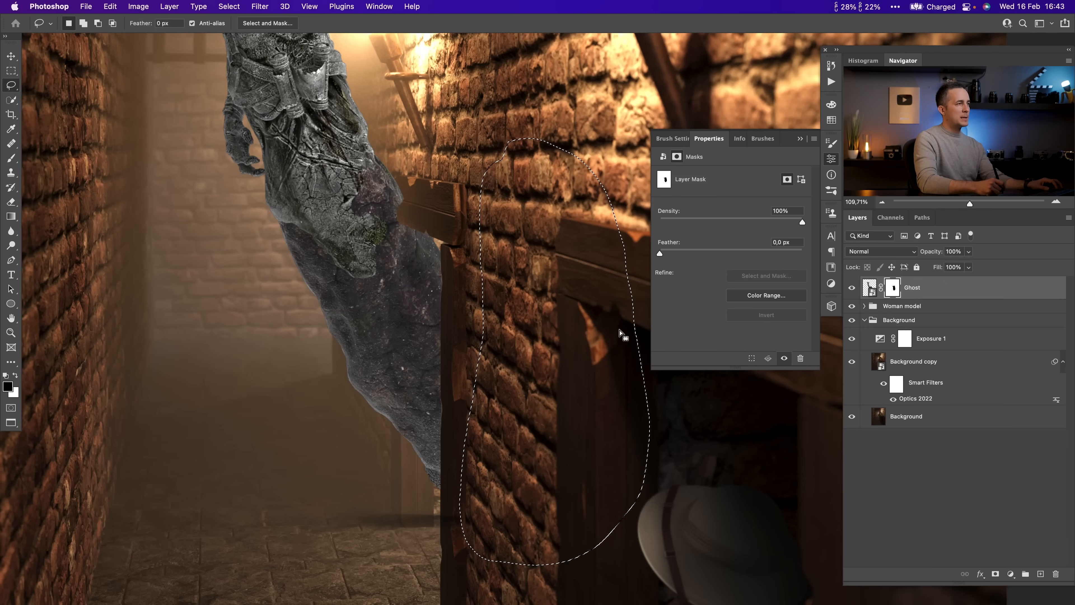
{"action": "key", "text": "super+d"}
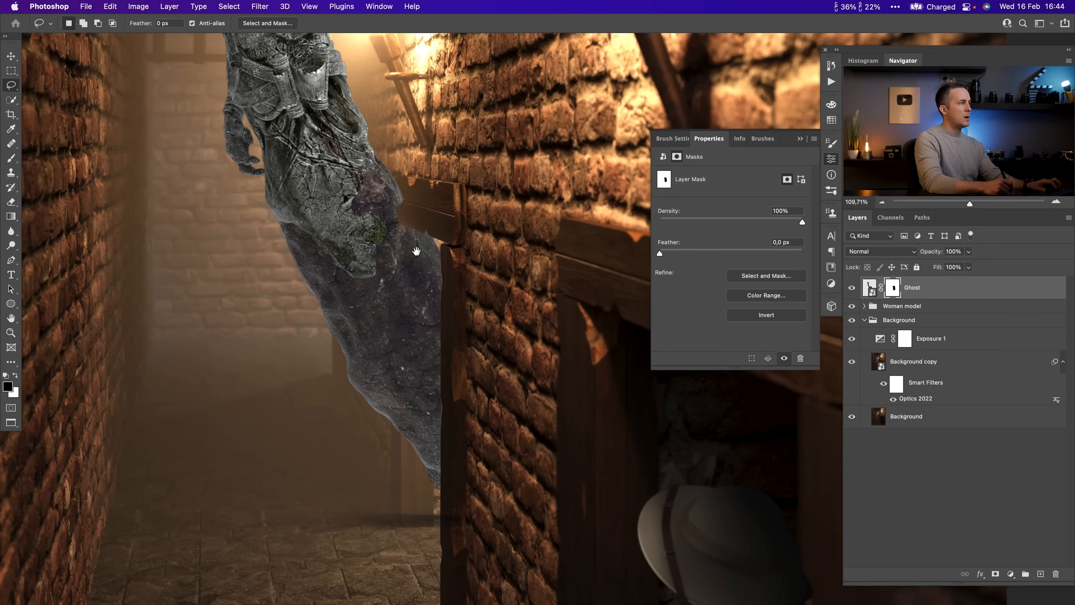
- Check the Ghost mask outline against the wooden crossbeam with the Ghost layer hidden and shown
{"action": "scroll", "coordinate": [450, 297], "scroll_direction": "up", "scroll_amount": 3}
{"action": "scroll", "coordinate": [452, 288], "scroll_direction": "up", "scroll_amount": 3}
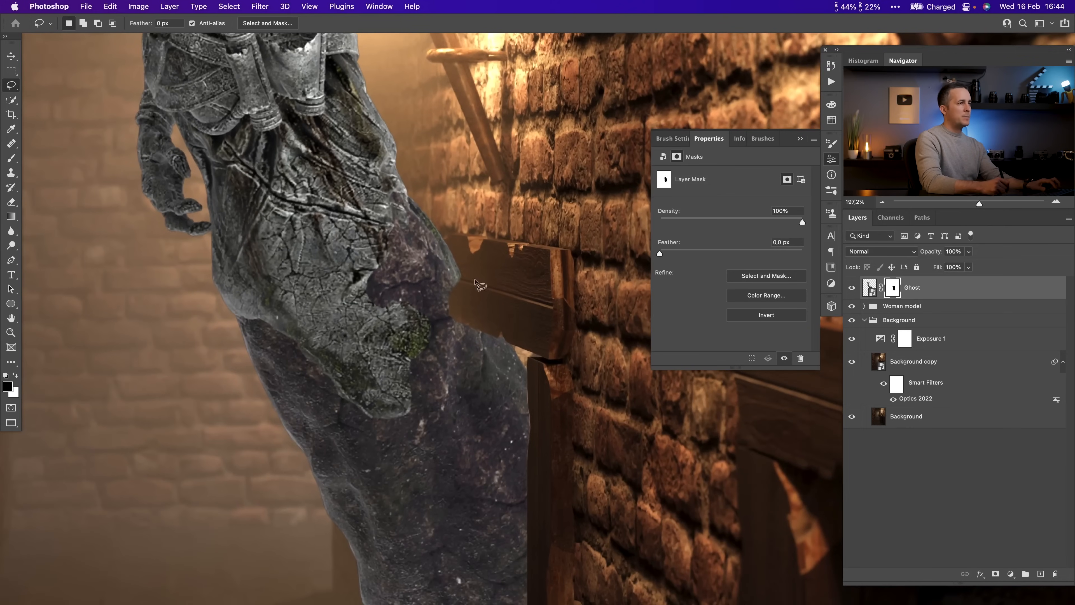
{"action": "left_click", "coordinate": [852, 288]}
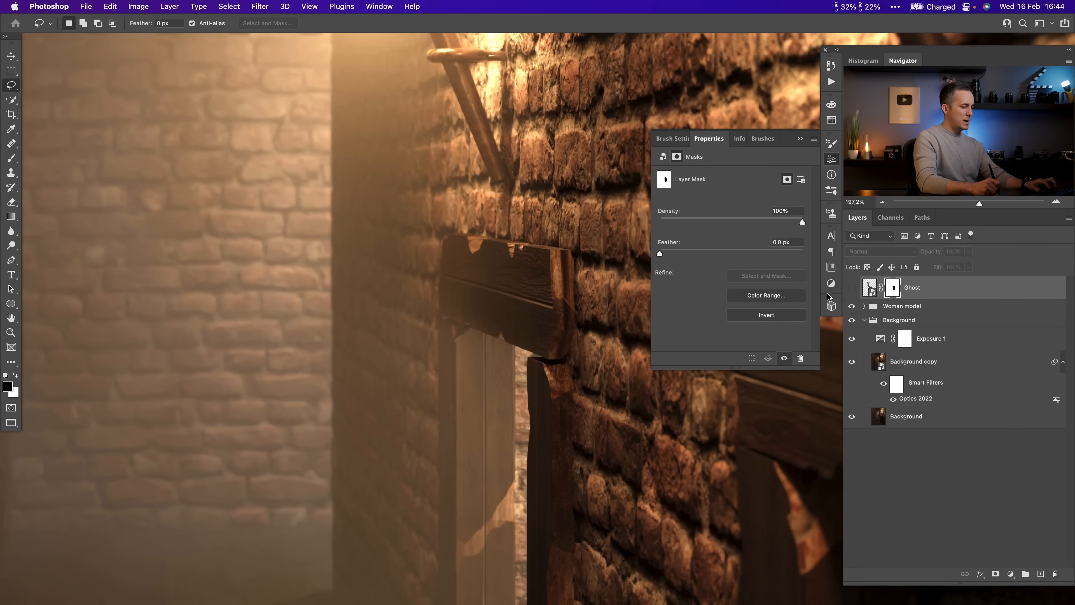
{"action": "key", "text": "p"}
{"action": "scroll", "coordinate": [477, 319], "scroll_direction": "up", "scroll_amount": 3}
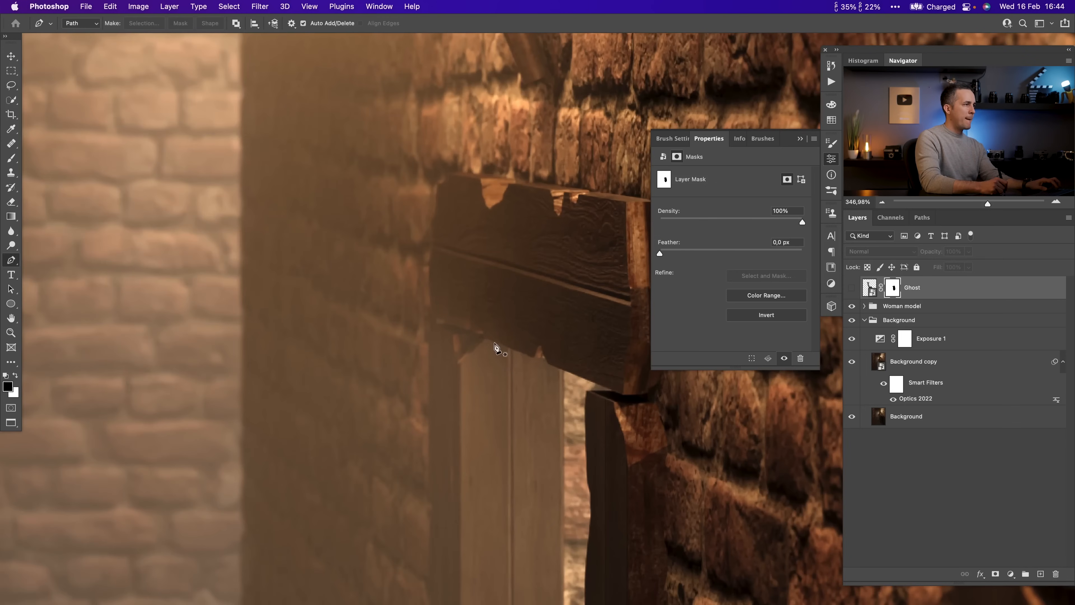
{"action": "scroll", "coordinate": [487, 338], "scroll_direction": "up", "scroll_amount": 1}
{"action": "left_click", "coordinate": [892, 288], "text": "super"}
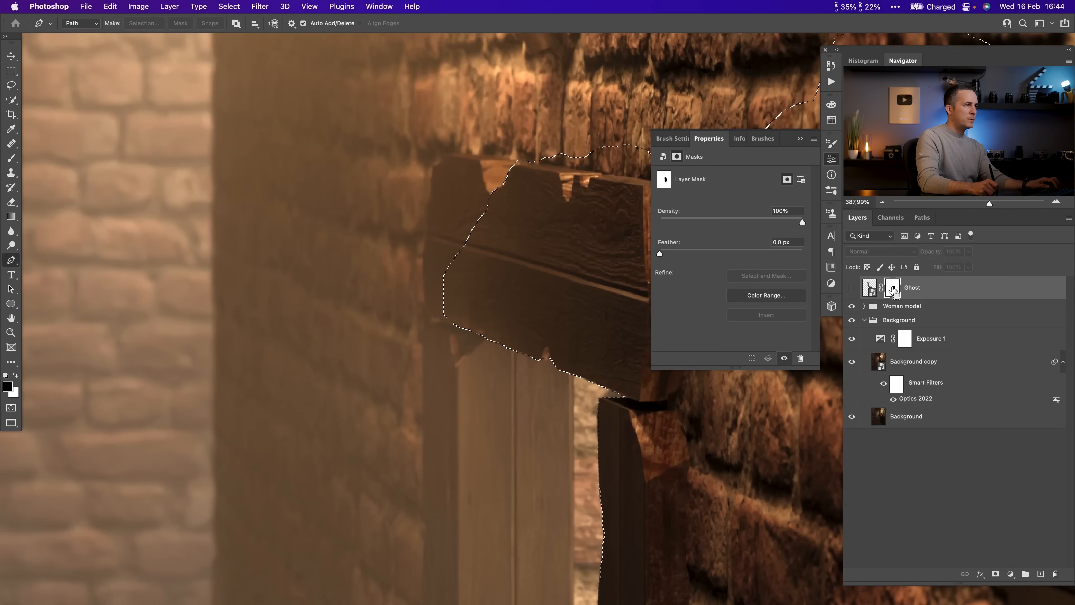
{"action": "key", "text": "super+comma"}
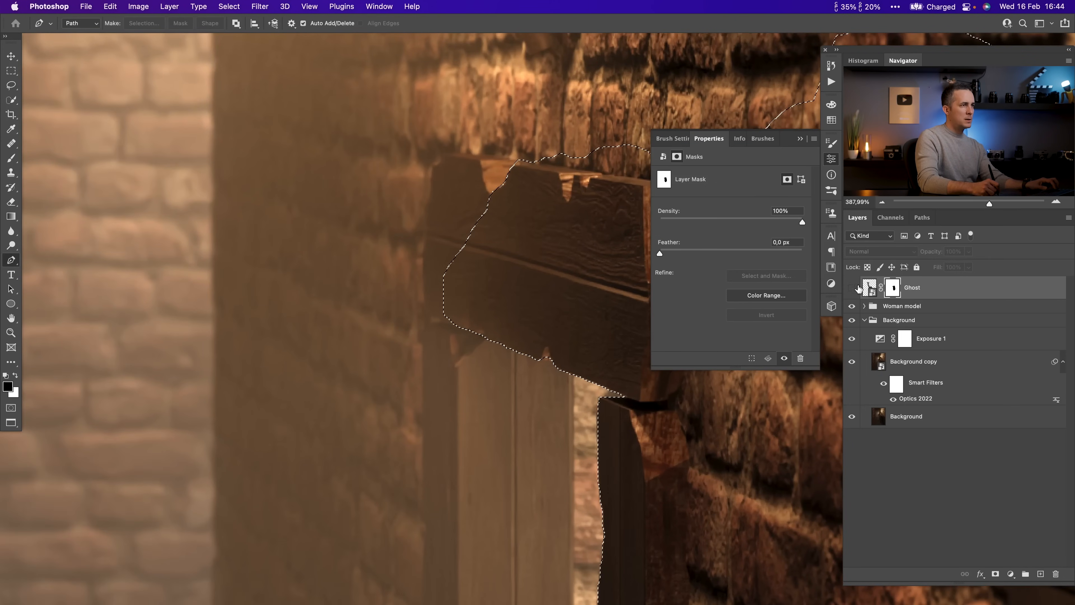
{"action": "scroll", "coordinate": [464, 336], "scroll_direction": "down", "scroll_amount": 3}
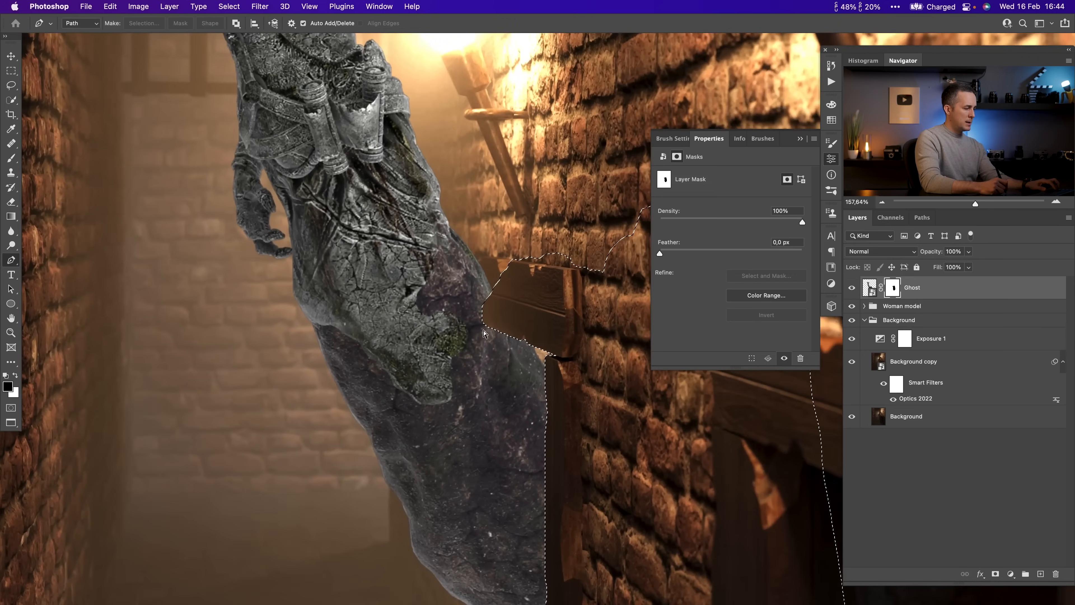
{"action": "scroll", "coordinate": [466, 333], "scroll_direction": "up", "scroll_amount": 2}
{"action": "key", "text": "super+d"}
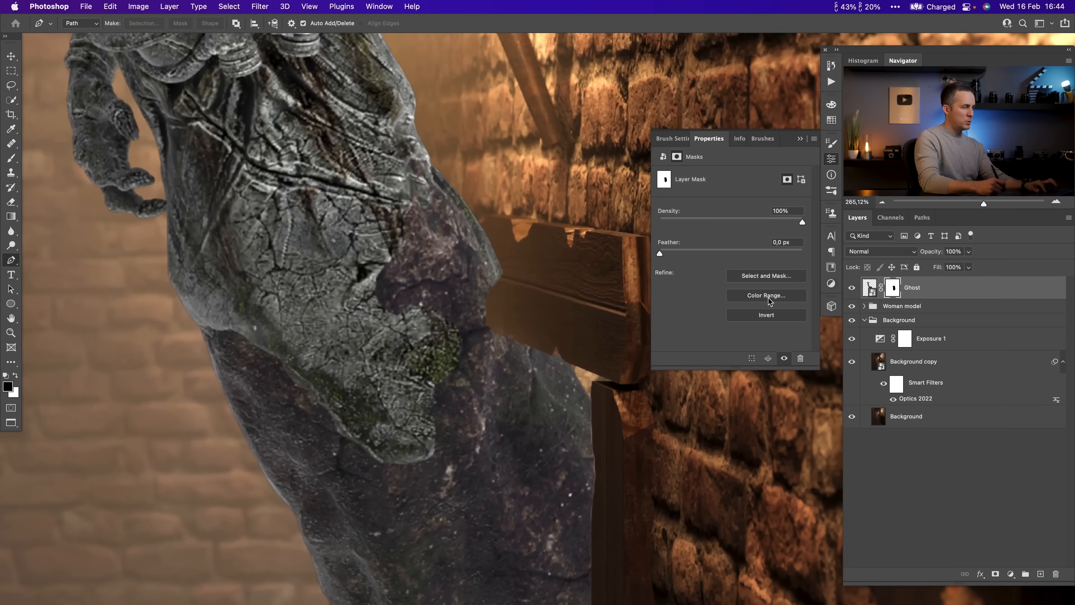
- Trim the protruding rock edge beside the wooden crossbeam on the Ghost mask, using a Hard Round brush with reduced hardness, and touch up the edge with white
{"action": "key", "text": "b"}
{"action": "right_click", "coordinate": [521, 251]}
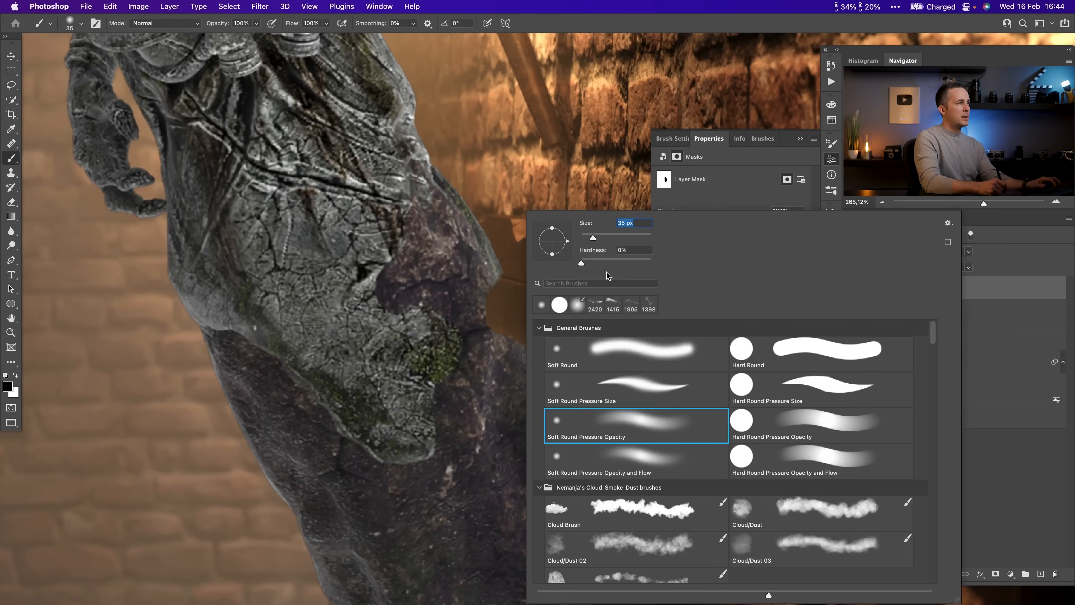
{"action": "left_click", "coordinate": [506, 285]}
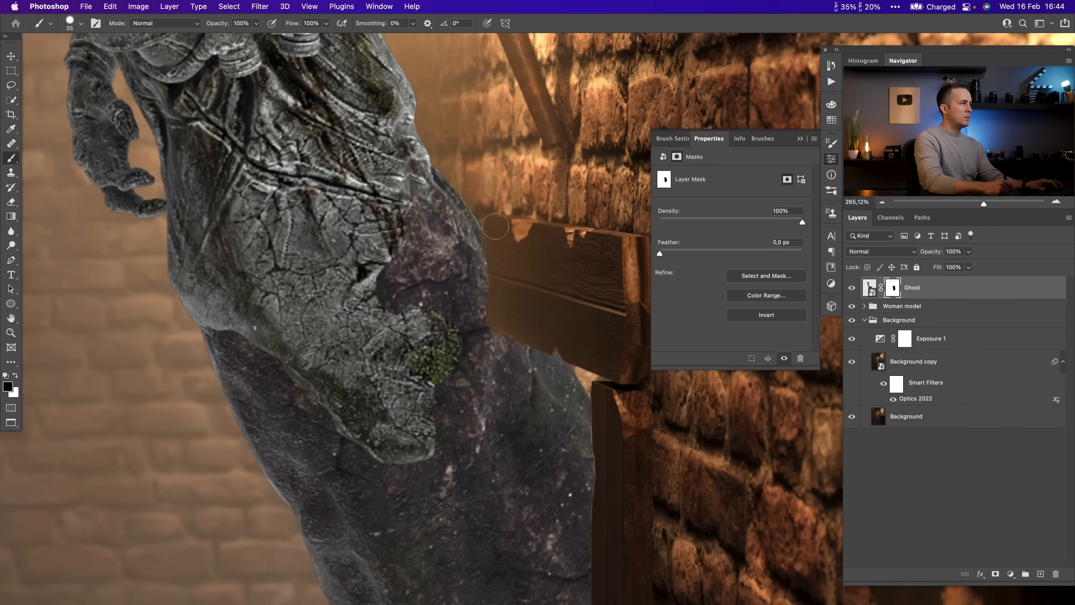
{"action": "right_click", "coordinate": [521, 221]}
{"action": "left_click", "coordinate": [754, 352]}
{"action": "left_click_drag", "start_coordinate": [644, 262], "coordinate": [617, 263]}
{"action": "left_click", "coordinate": [498, 288]}
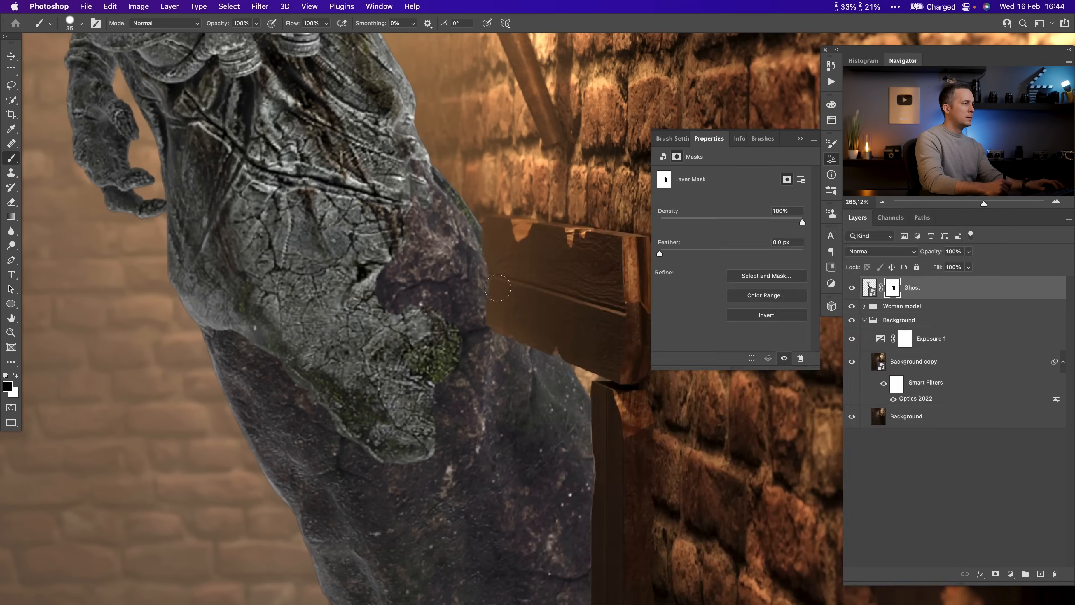
{"action": "left_click_drag", "start_coordinate": [486, 248], "coordinate": [467, 191]}
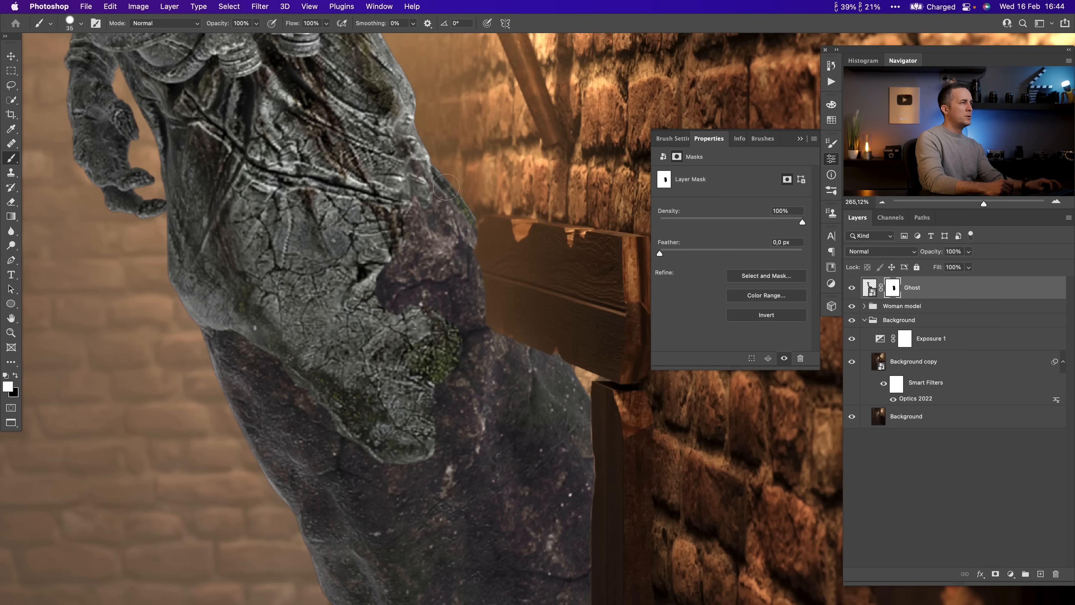
{"action": "mouse_move", "coordinate": [473, 339]}
{"action": "left_mouse_down"}
{"action": "mouse_move", "coordinate": [468, 372]}
{"action": "mouse_move", "coordinate": [448, 360]}
{"action": "mouse_move", "coordinate": [352, 381]}
{"action": "mouse_move", "coordinate": [470, 354]}
{"action": "mouse_move", "coordinate": [468, 328]}
{"action": "mouse_move", "coordinate": [515, 327]}
{"action": "mouse_move", "coordinate": [470, 343]}
{"action": "left_mouse_up"}
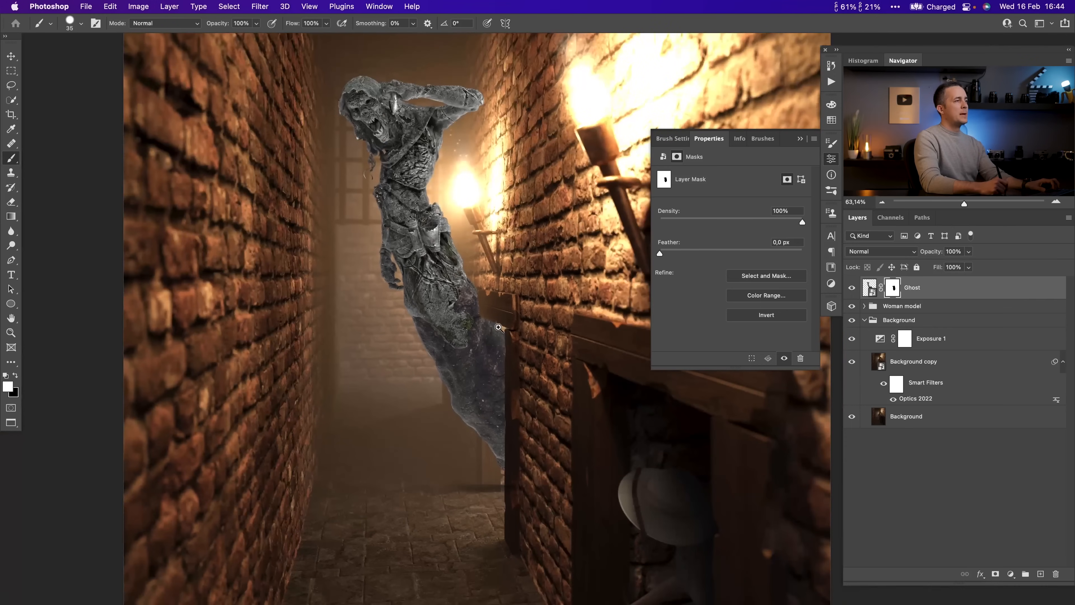
- Move the Ghost statue independently of its mask to about X 222 px, Y 878 px, so its base sits lower behind the post
{"action": "key", "text": "super+0"}
{"action": "left_click", "coordinate": [871, 289]}
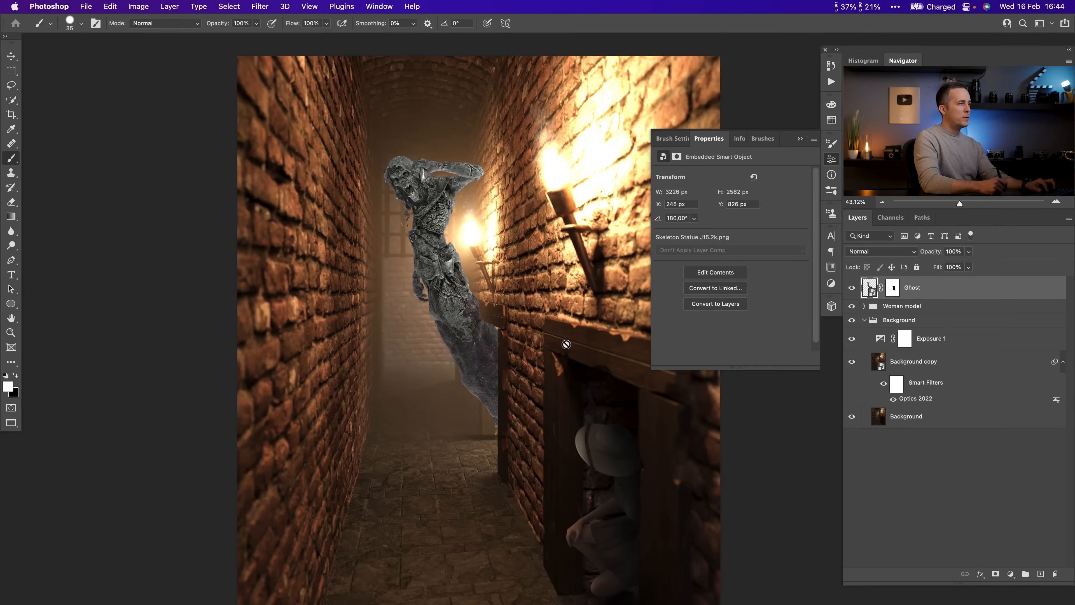
{"action": "key", "text": "v"}
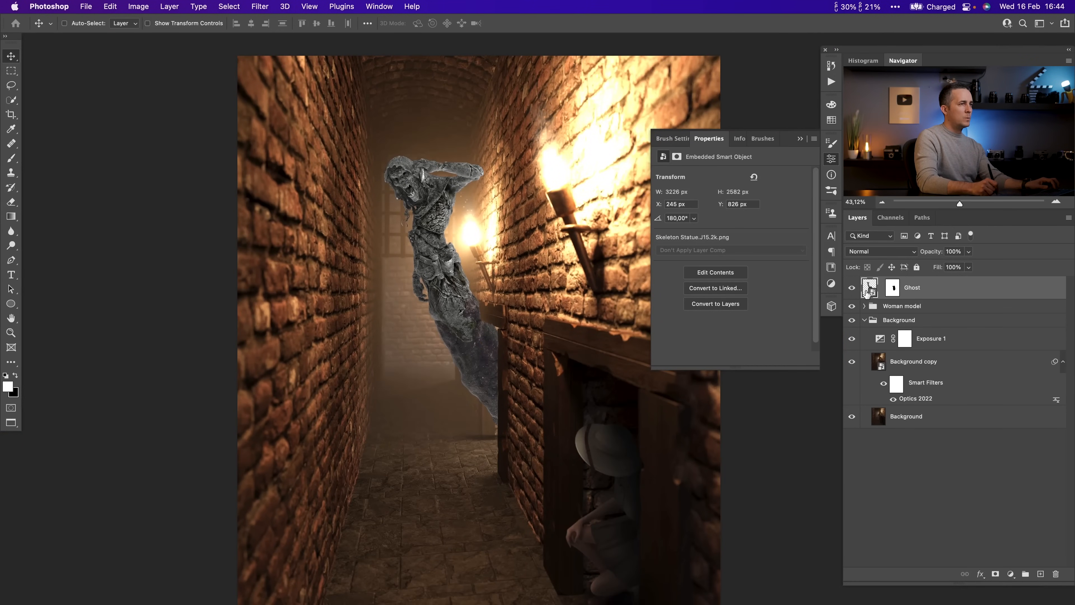
{"action": "left_click_drag", "start_coordinate": [449, 332], "coordinate": [487, 383]}
{"action": "left_click", "coordinate": [465, 379], "text": "super"}
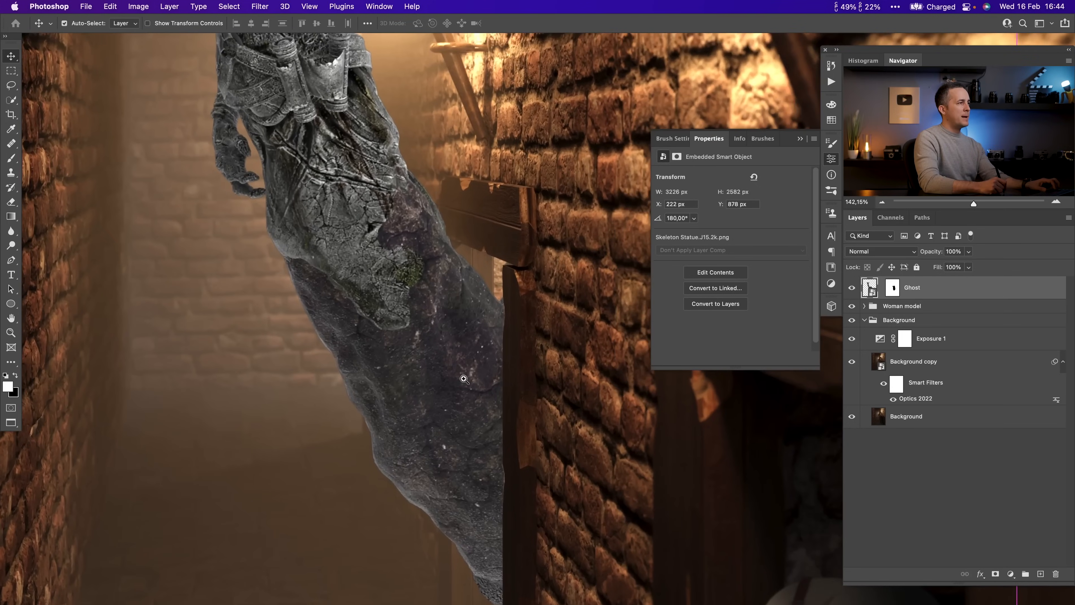
{"action": "left_click", "coordinate": [464, 379], "text": "super"}
- Paint black on the Ghost mask over the rock tip that overlaps the lower part of the wooden post
{"action": "left_click", "coordinate": [893, 288]}
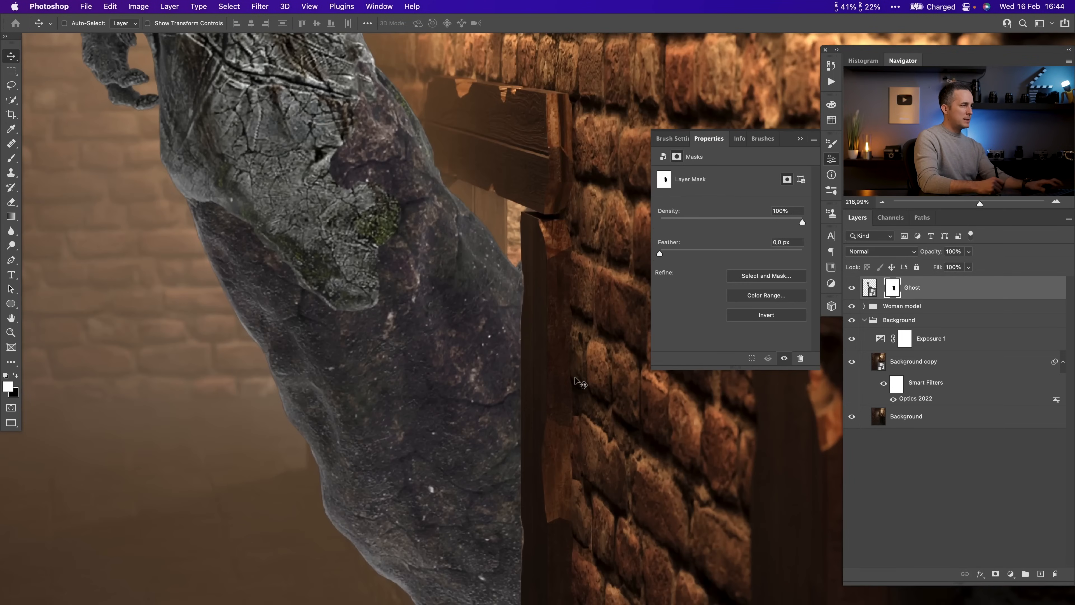
{"action": "scroll", "coordinate": [581, 383], "scroll_direction": "down", "scroll_amount": 5}
{"action": "scroll", "coordinate": [580, 382], "scroll_direction": "right", "scroll_amount": 3}
{"action": "key", "text": "b"}
{"action": "key", "text": "x"}
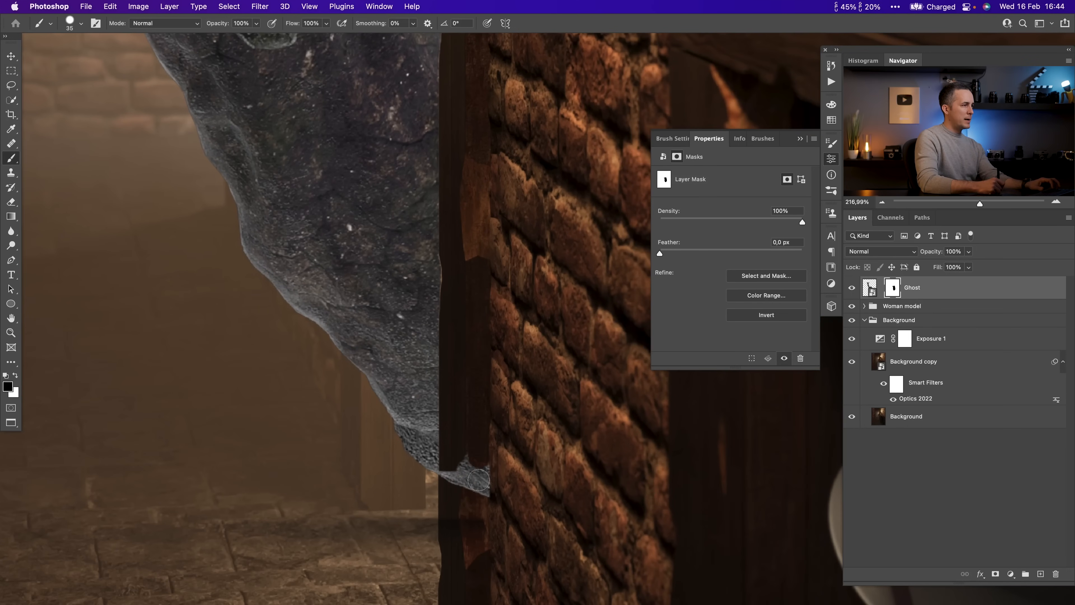
{"action": "left_click_drag", "start_coordinate": [478, 480], "coordinate": [460, 457]}
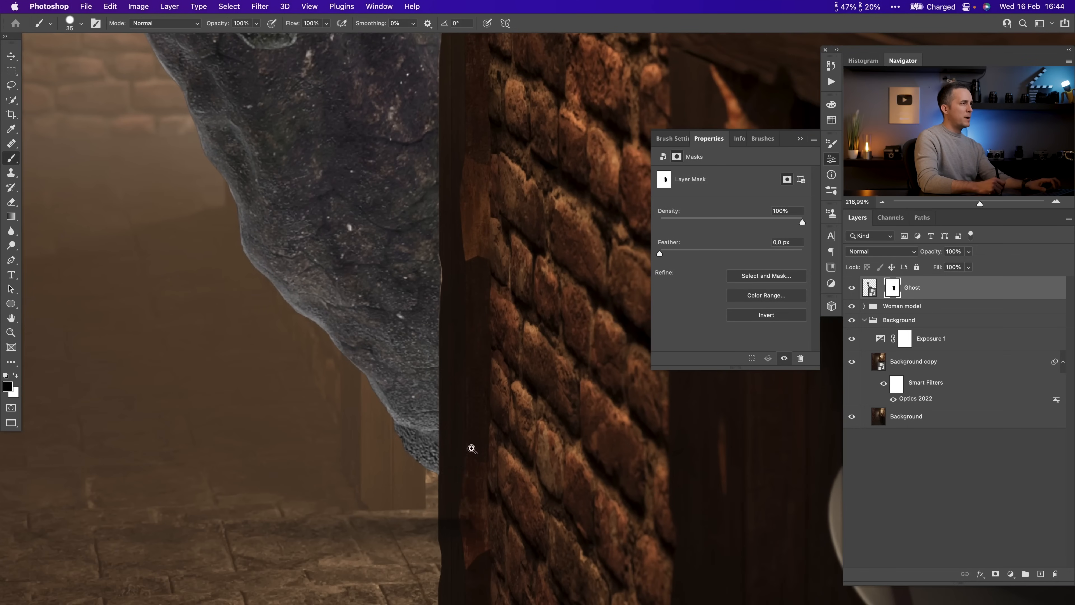
{"action": "scroll", "coordinate": [472, 448], "scroll_direction": "down", "scroll_amount": 10}
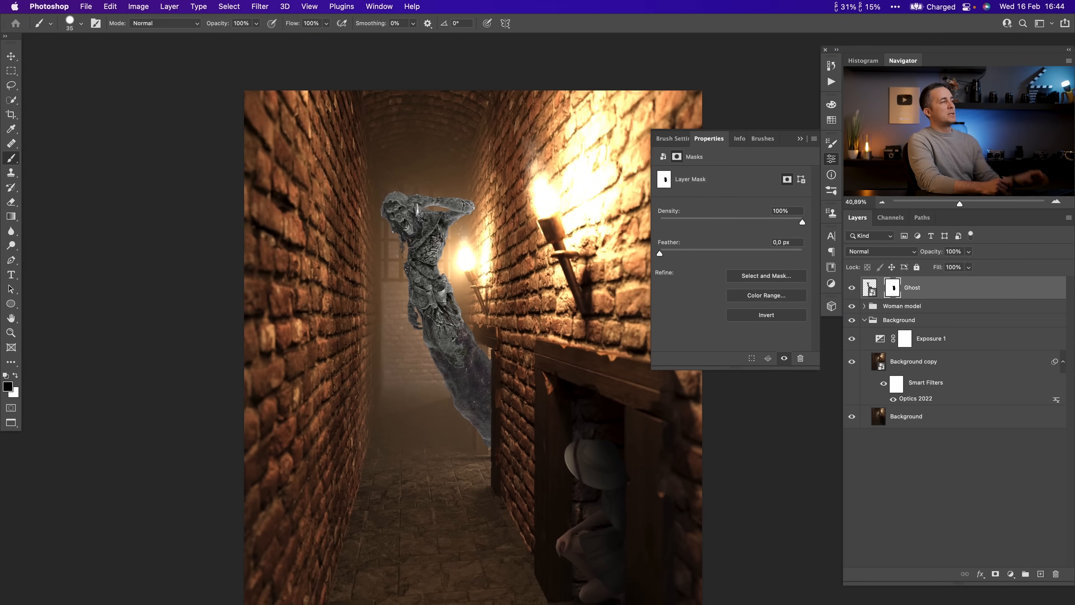
- Set the blend mode of the Ghost layer to Color Dodge
{"action": "scroll", "coordinate": [420, 296], "scroll_direction": "up", "scroll_amount": 8}
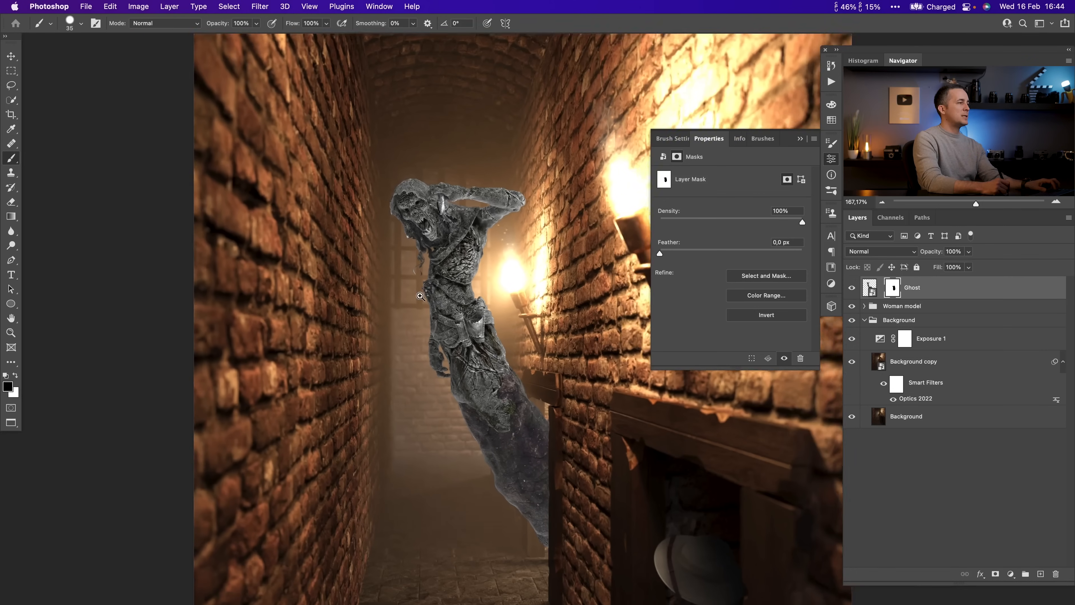
{"action": "left_click_drag", "start_coordinate": [420, 296], "coordinate": [420, 296]}
{"action": "left_click", "coordinate": [800, 140]}
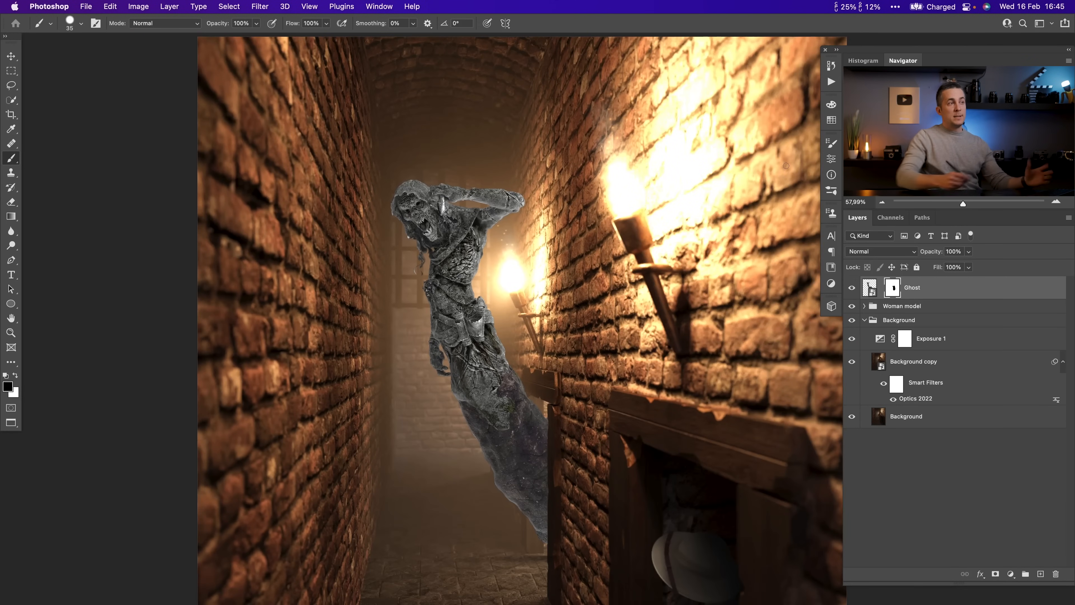
{"action": "left_click", "coordinate": [873, 252]}
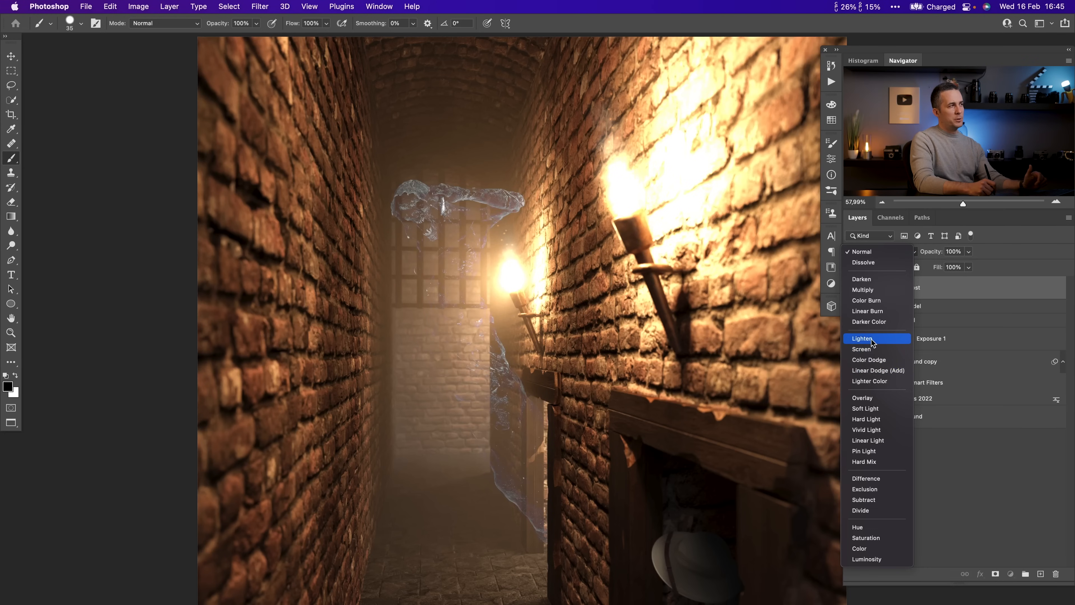
{"action": "left_click", "coordinate": [870, 361]}
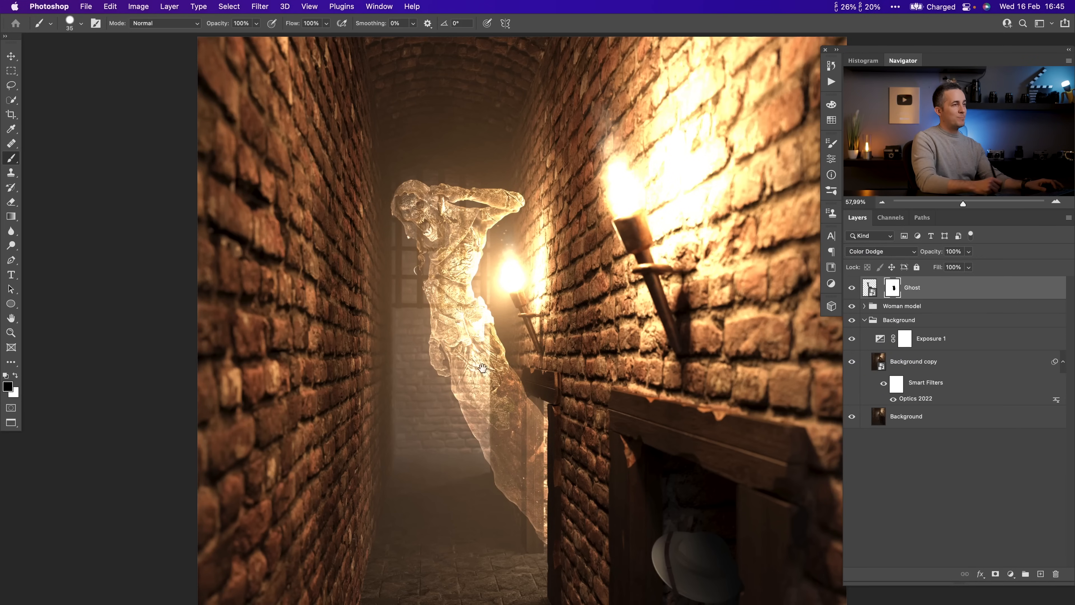
- Add a Hue/Saturation adjustment clipped to the Ghost layer and colorize it blue with hue 212 and saturation 46
{"action": "left_click", "coordinate": [1010, 572]}
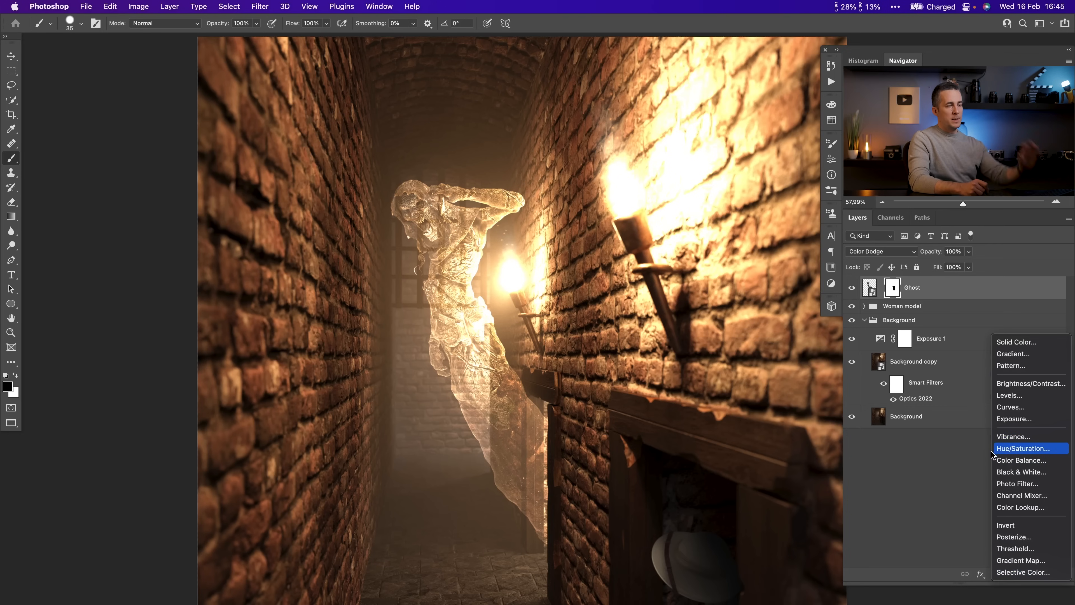
{"action": "left_click", "coordinate": [1018, 449]}
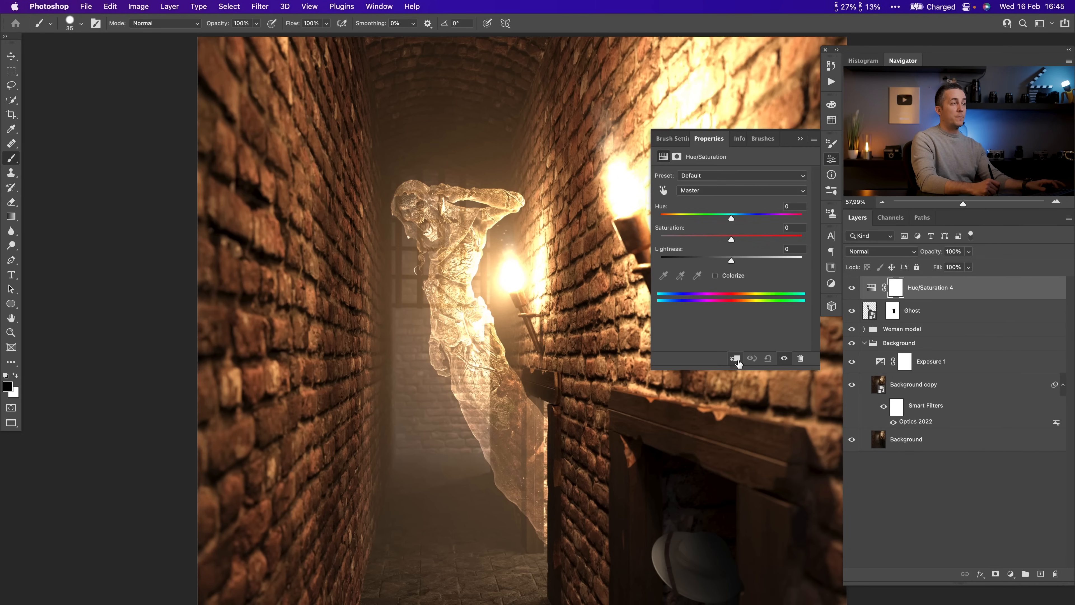
{"action": "left_click", "coordinate": [736, 359]}
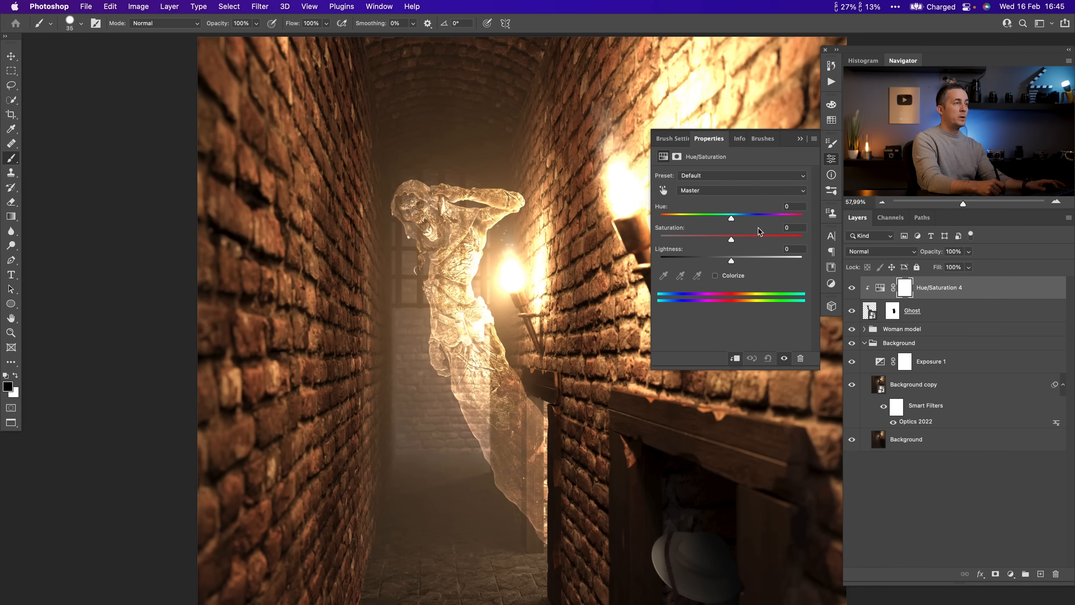
{"action": "left_click", "coordinate": [716, 275]}
{"action": "left_click_drag", "start_coordinate": [667, 220], "coordinate": [728, 261]}
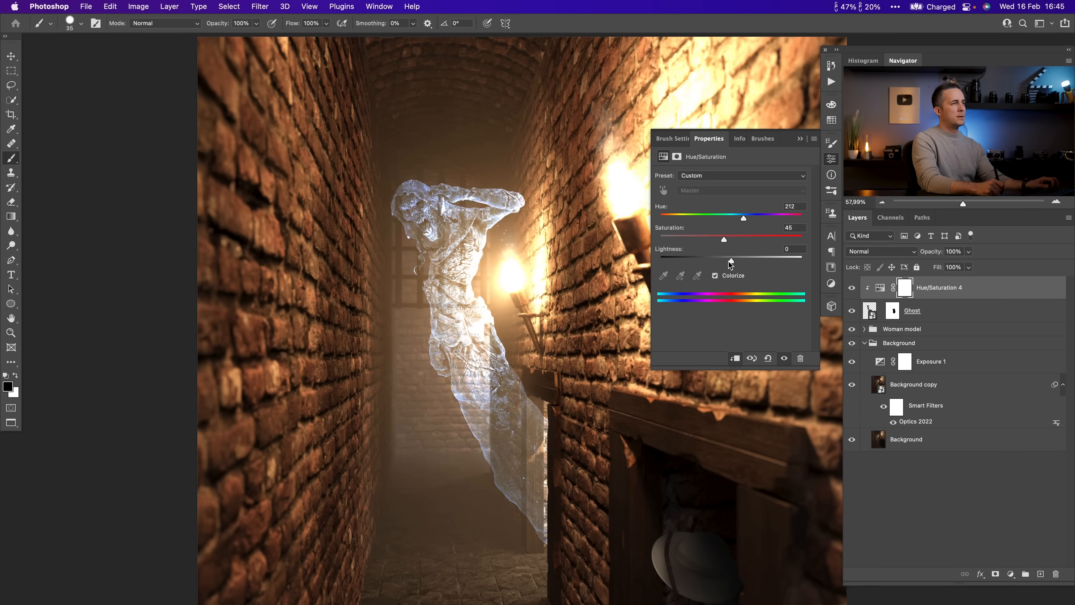
{"action": "left_click", "coordinate": [728, 239]}
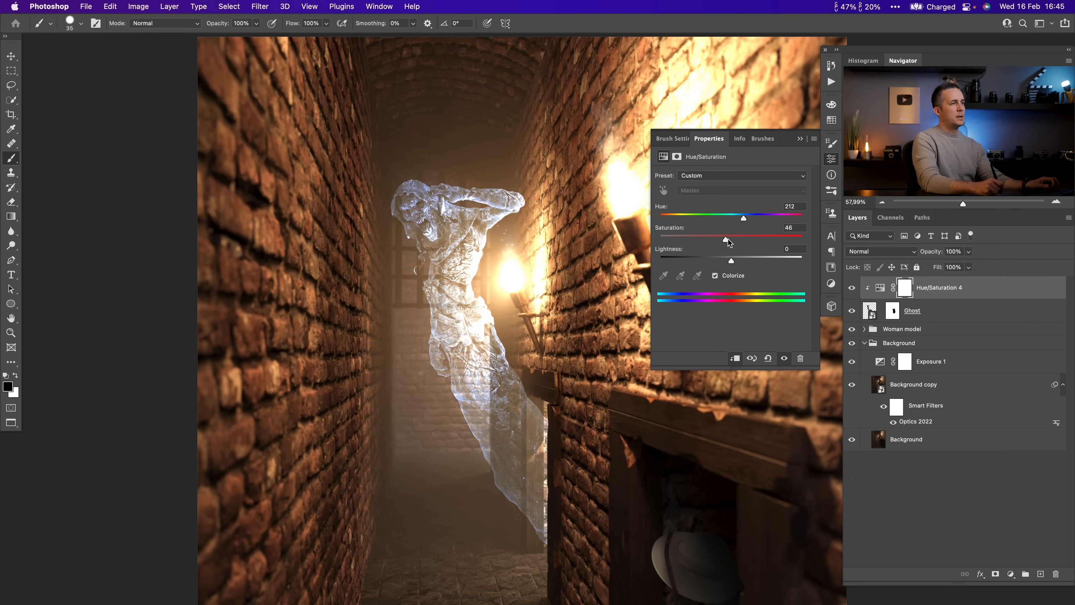
- Hide the Exposure 1 adjustment and refine the ghost's colorize settings to hue 210 and saturation 49
{"action": "left_click", "coordinate": [852, 361]}
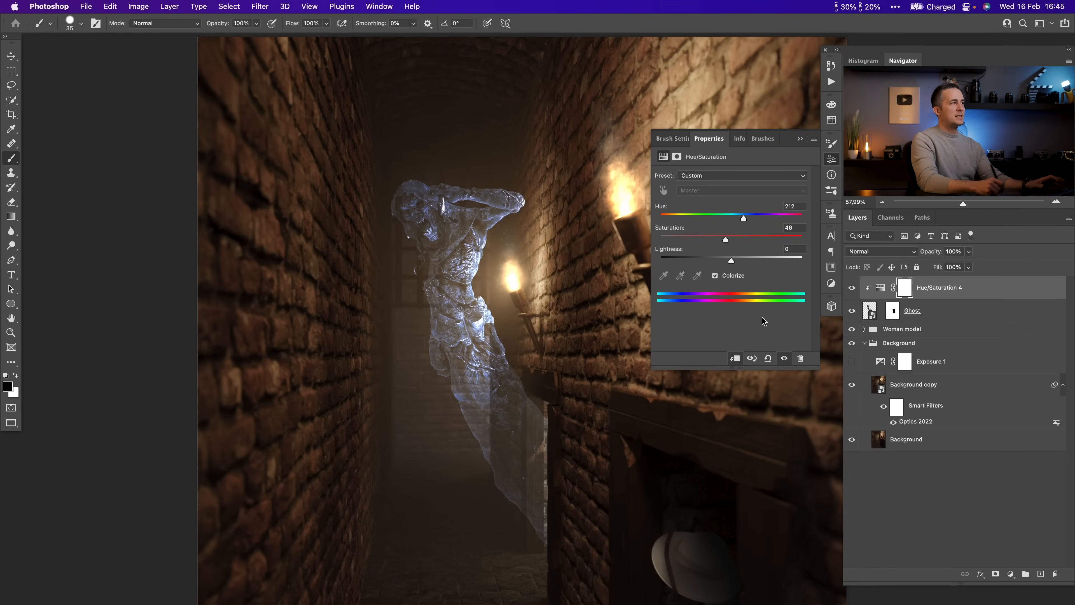
{"action": "key", "text": "super+minus"}
{"action": "scroll", "coordinate": [441, 353], "scroll_direction": "down", "scroll_amount": 6}
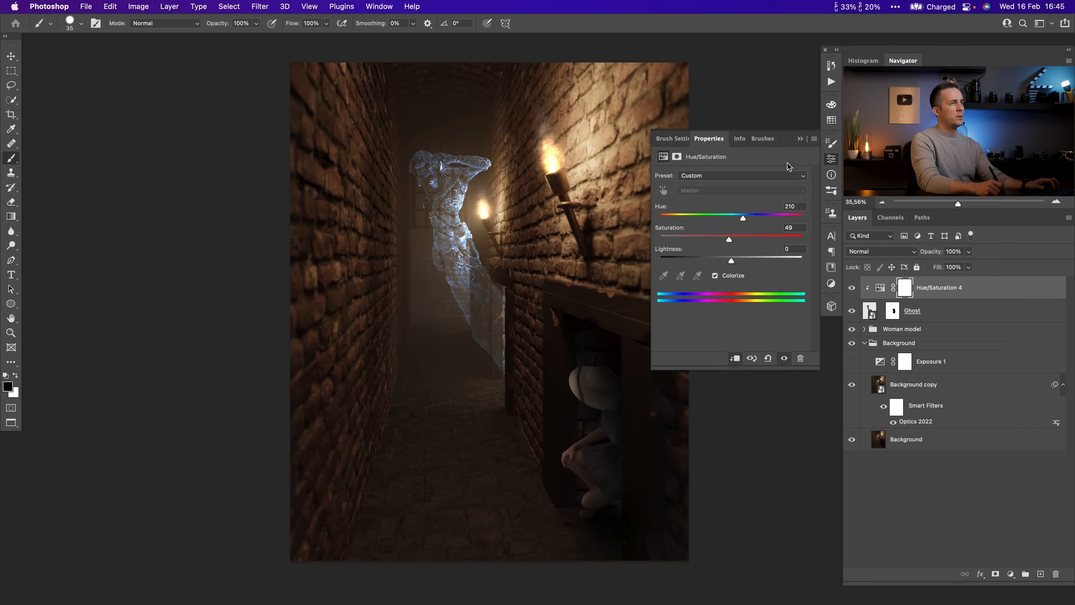
{"action": "left_click", "coordinate": [800, 138]}
- Group the Ghost layer with its clipped Hue/Saturation adjustment and name the group Ghost
{"action": "key", "text": "x"}
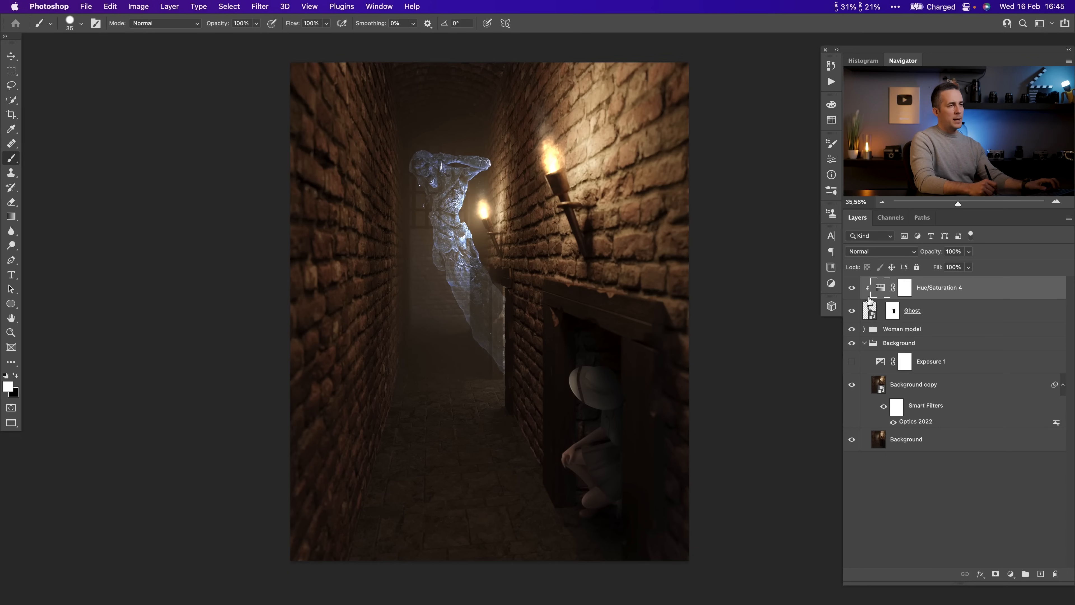
{"action": "left_click", "coordinate": [871, 310], "text": "shift"}
{"action": "key", "text": "super+g"}
{"action": "double_click", "coordinate": [892, 283]}
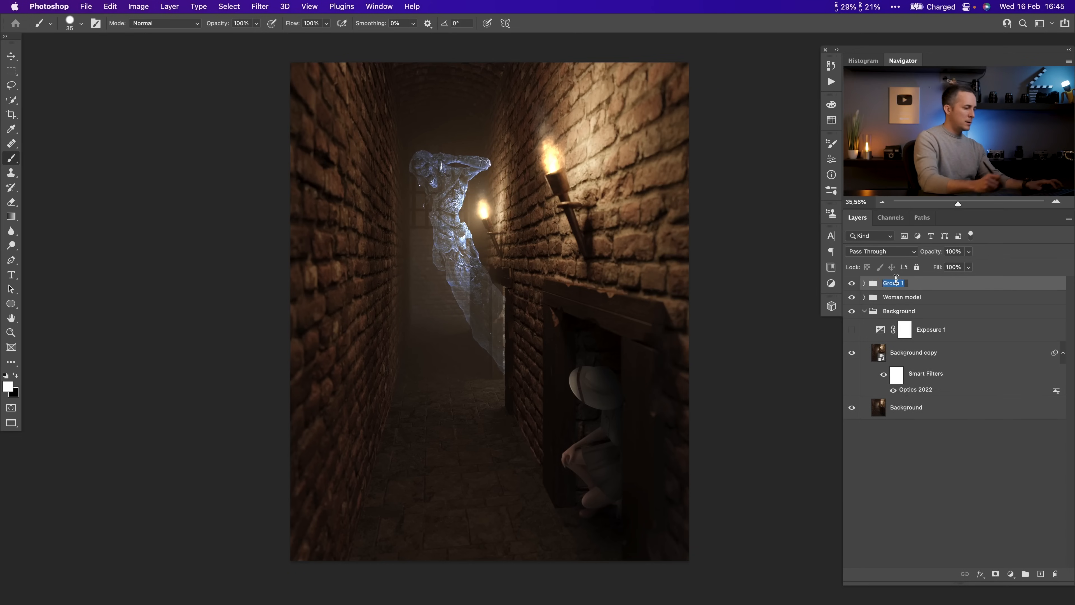
{"action": "type", "text": "Ghost"}
{"action": "key", "text": "Return"}
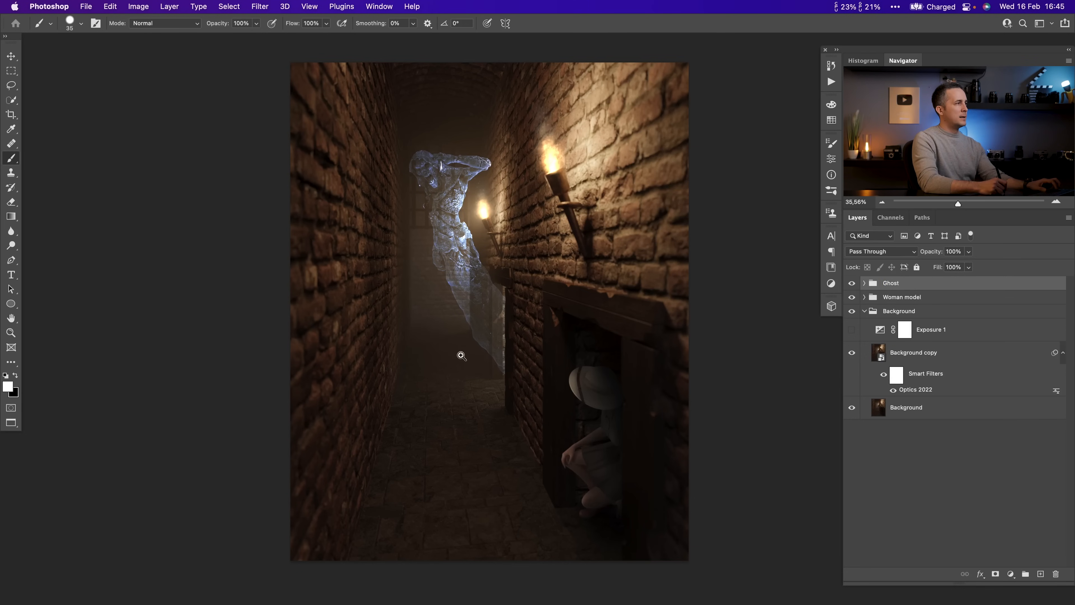
- Create a layer named Glow above the Hue/Saturation adjustment in the Ghost group and set its blend mode to Linear Dodge (Add)
{"action": "scroll", "coordinate": [453, 356], "scroll_direction": "down", "scroll_amount": 2}
{"action": "left_click", "coordinate": [865, 283]}
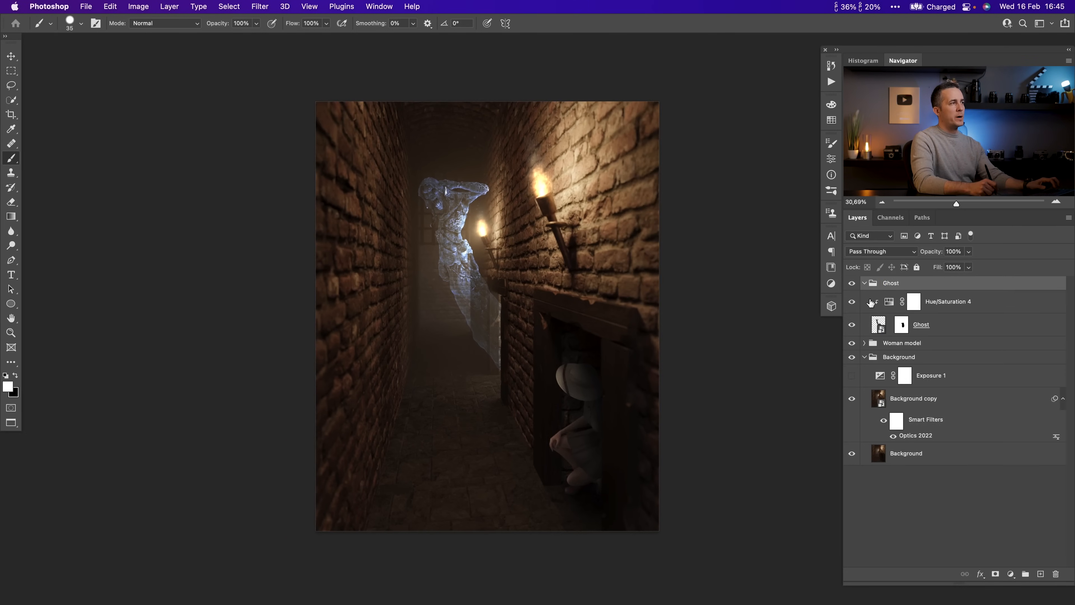
{"action": "left_click", "coordinate": [892, 302]}
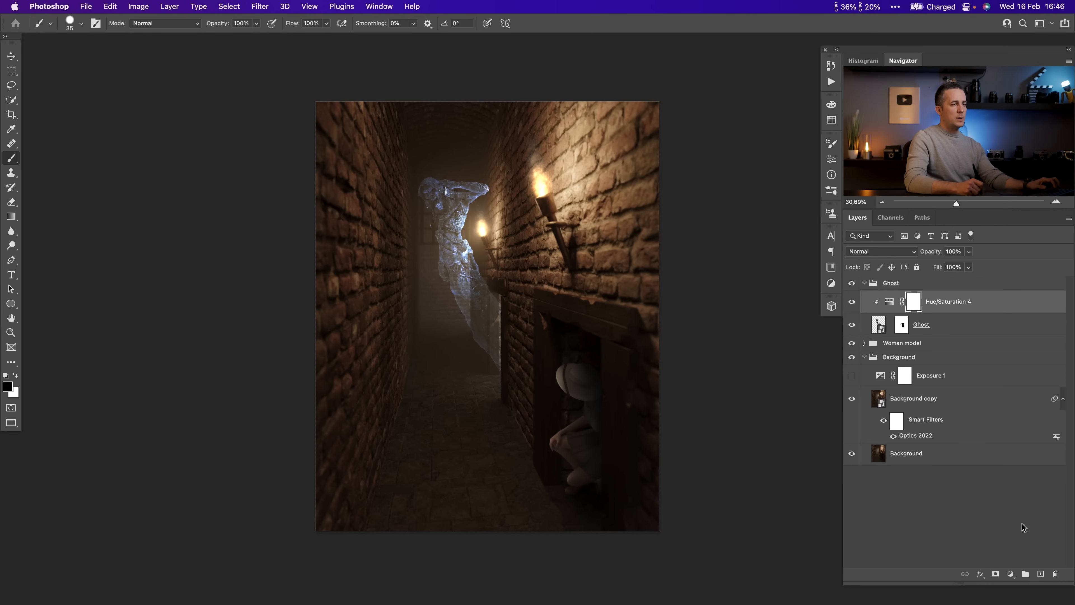
{"action": "left_click", "coordinate": [1040, 574]}
{"action": "key", "text": "x"}
{"action": "double_click", "coordinate": [901, 302]}
{"action": "type", "text": "Glow"}
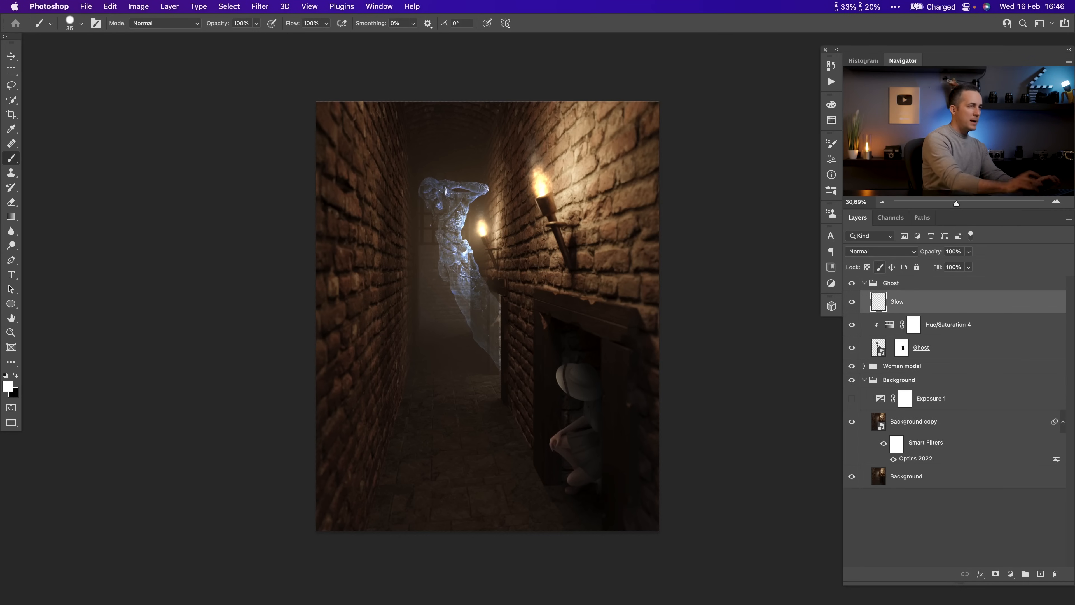
{"action": "key", "text": "Return"}
{"action": "left_click", "coordinate": [898, 255]}
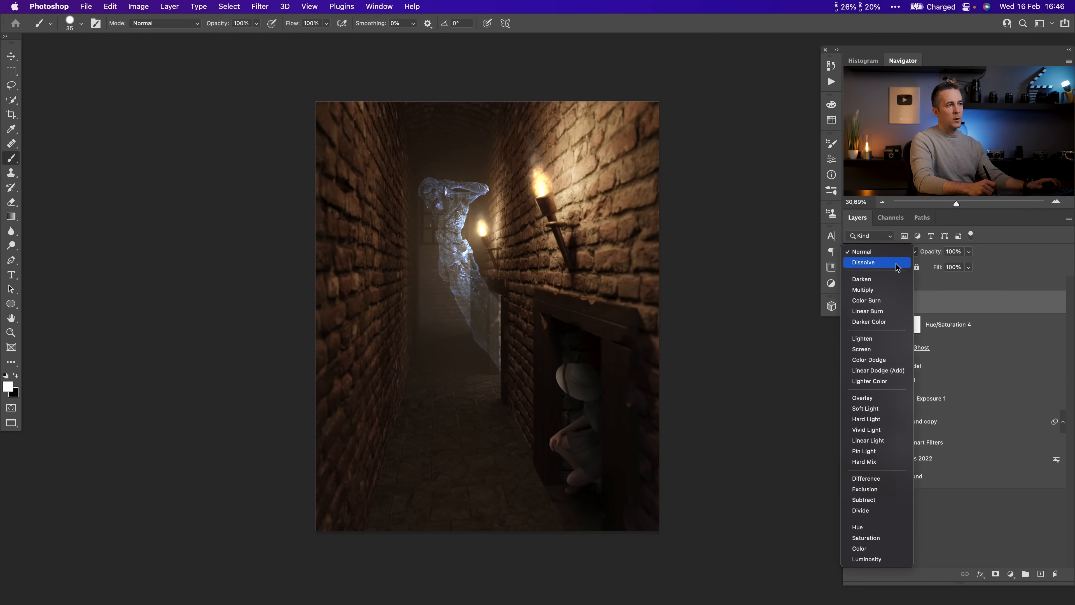
{"action": "left_click", "coordinate": [881, 371]}
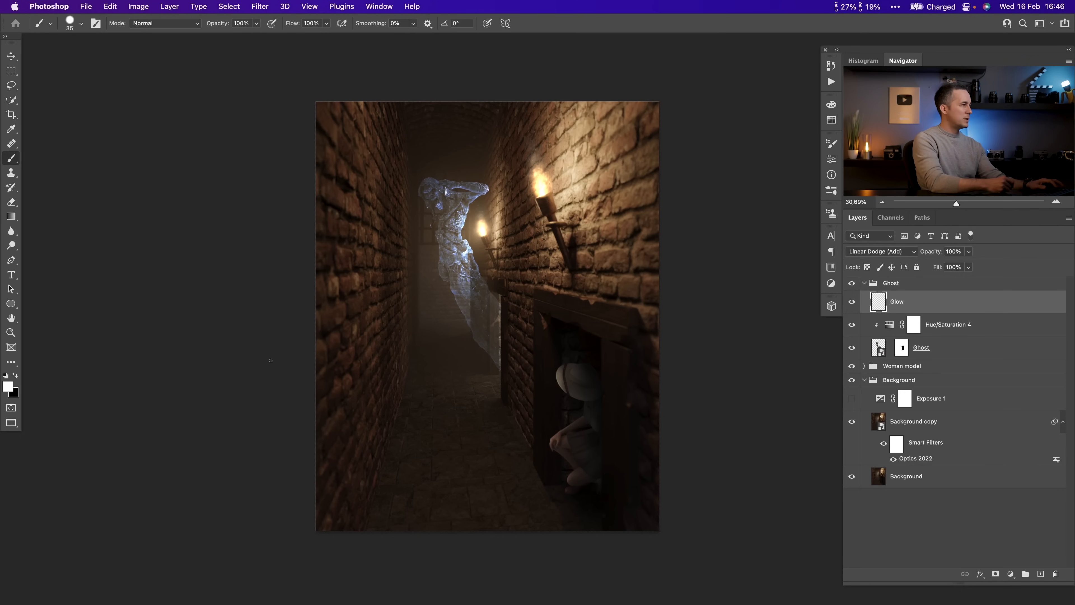
- Choose a dark blue foreground colour and a soft round brush for painting the glow
{"action": "left_click", "coordinate": [8, 386]}
{"action": "left_click", "coordinate": [939, 486]}
{"action": "left_click", "coordinate": [927, 539]}
{"action": "left_click", "coordinate": [1036, 423]}
{"action": "key", "text": "b"}
{"action": "right_click", "coordinate": [481, 211]}
{"action": "double_click", "coordinate": [598, 419]}
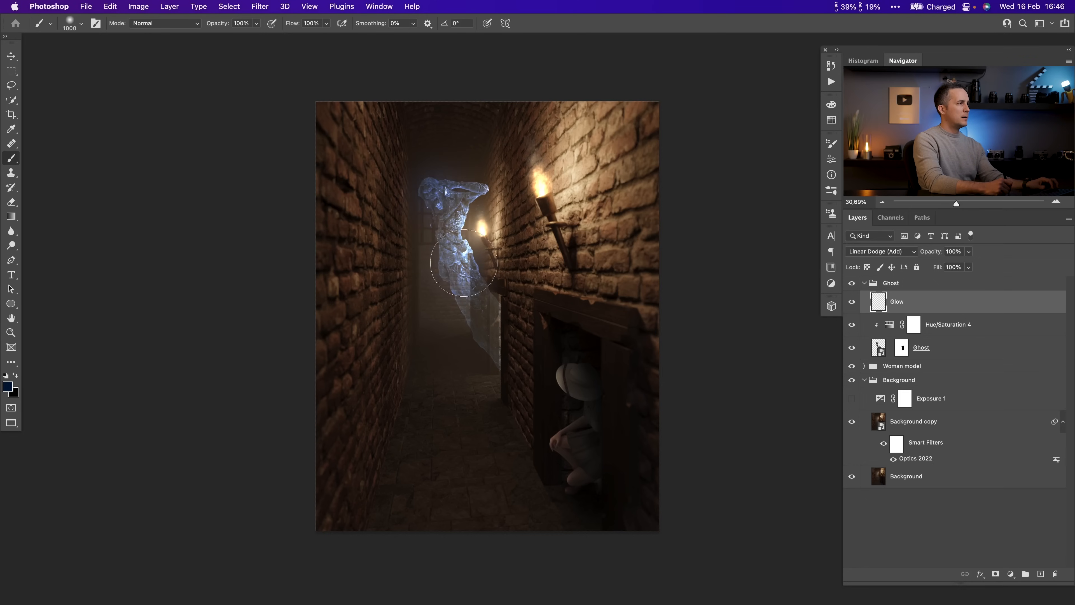
- Paint a soft blue glow over the ghost's head, arms and body on the Glow layer, varying the brush size between 500 and 1000
{"action": "key", "text": "bracketleft"}
{"action": "key", "text": "bracketleft"}
{"action": "key", "text": "bracketleft"}
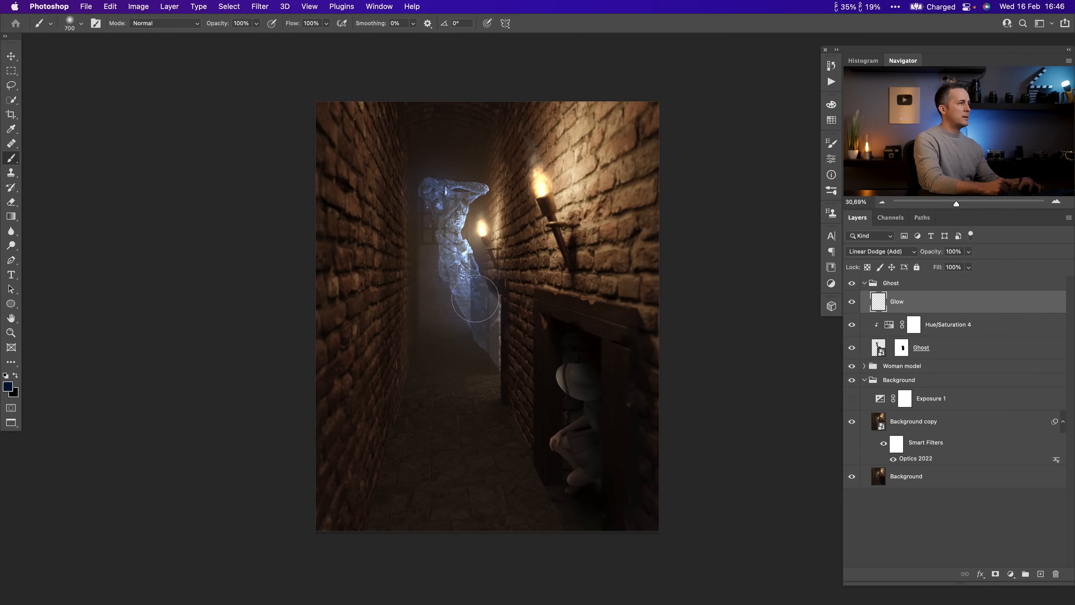
{"action": "mouse_move", "coordinate": [473, 189]}
{"action": "left_mouse_down"}
{"action": "mouse_move", "coordinate": [423, 187]}
{"action": "mouse_move", "coordinate": [451, 252]}
{"action": "left_mouse_up"}
{"action": "key", "text": "bracketright"}
{"action": "key", "text": "bracketright"}
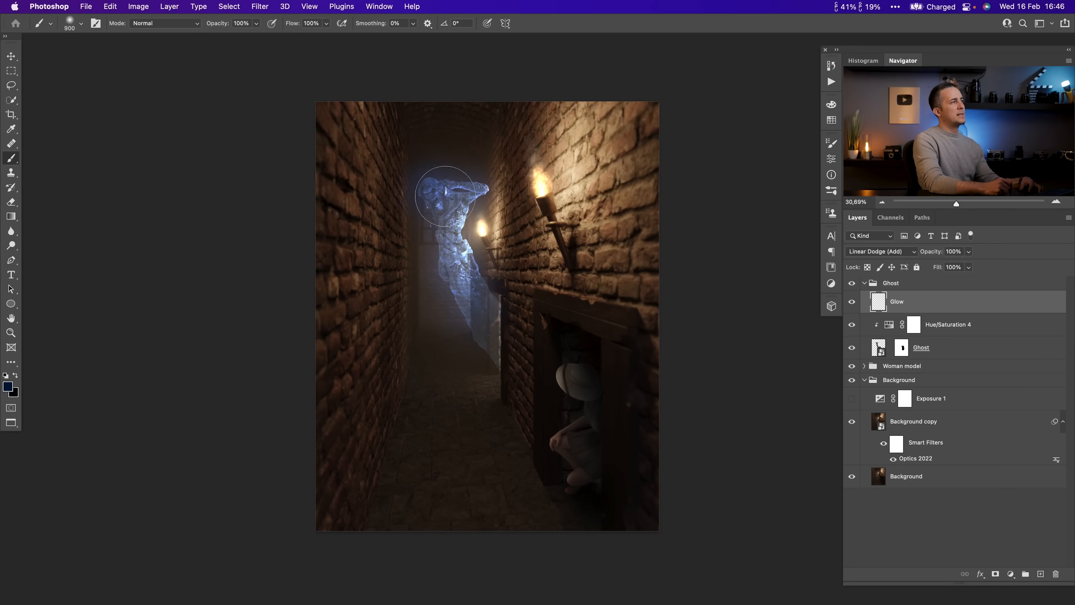
{"action": "key", "text": "bracketleft"}
{"action": "key", "text": "bracketleft"}
{"action": "key", "text": "bracketleft"}
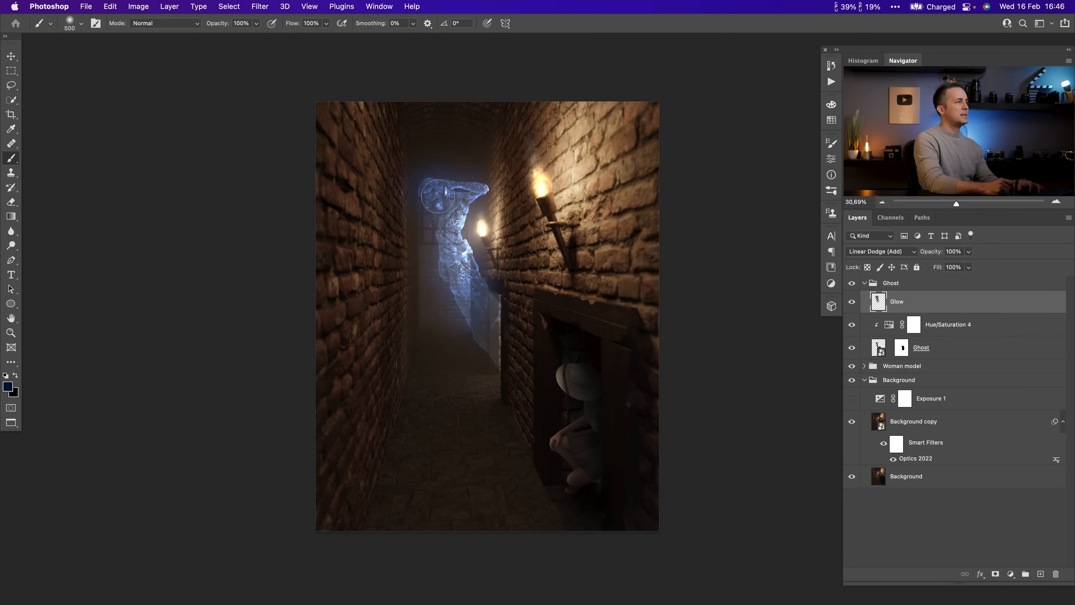
{"action": "key", "text": "ctrl+z"}
{"action": "key", "text": "ctrl+shift+z"}
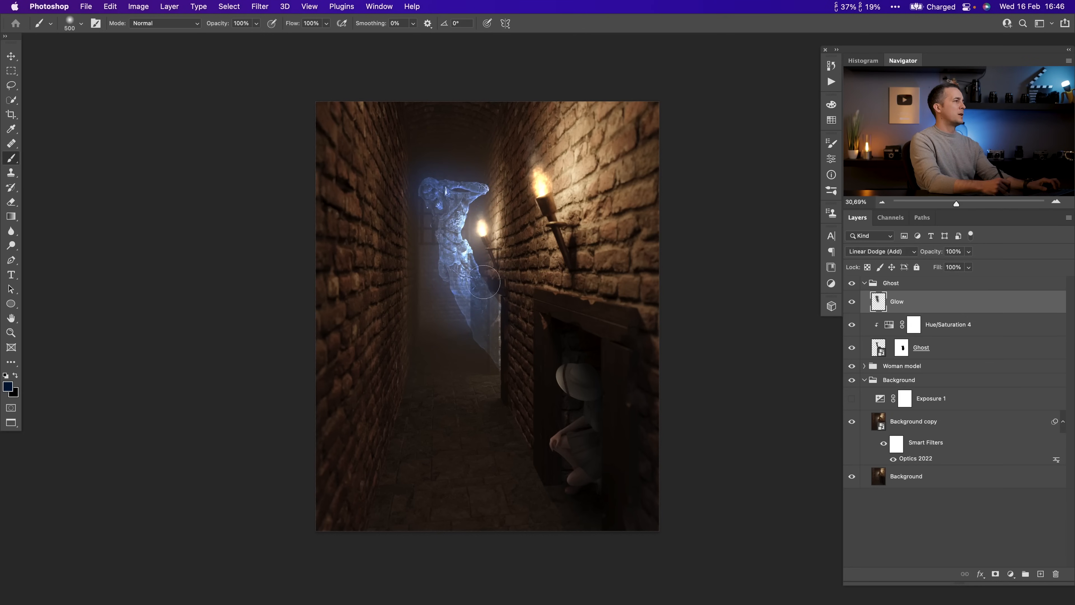
{"action": "scroll", "coordinate": [434, 195], "scroll_direction": "up", "scroll_amount": 3}
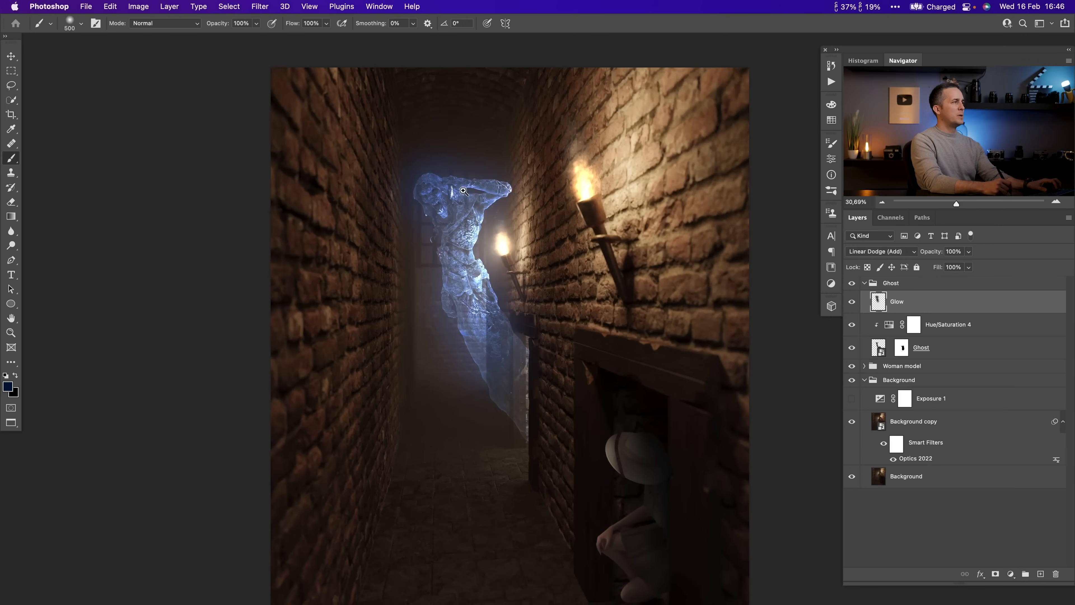
- Add a layer mask to the Glow layer and paint out excess glow around the ghost with black
{"action": "left_click", "coordinate": [995, 575]}
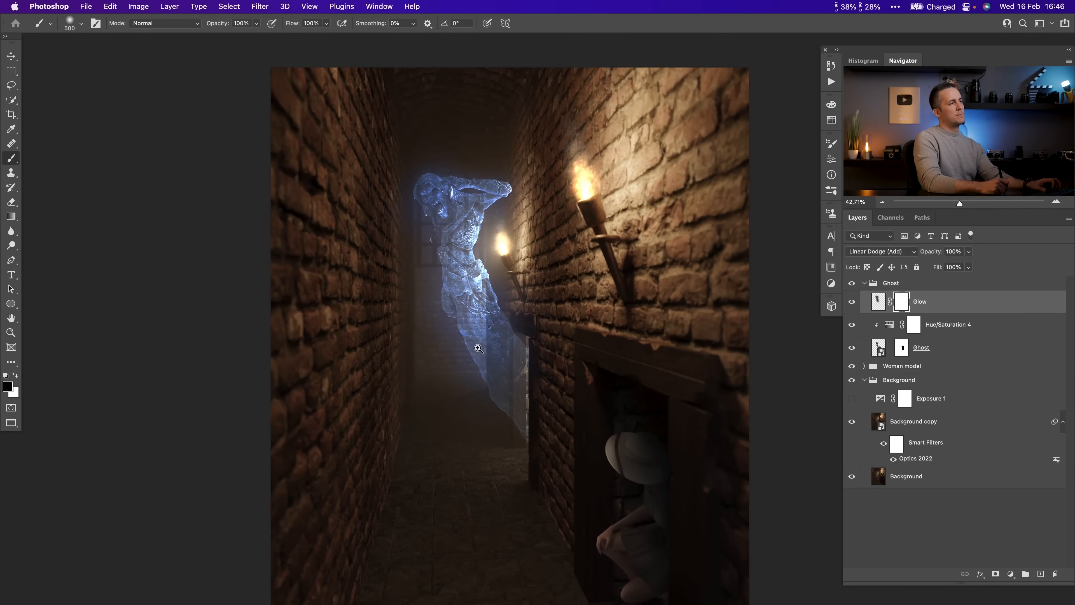
{"action": "scroll", "coordinate": [421, 376], "scroll_direction": "down", "scroll_amount": 5}
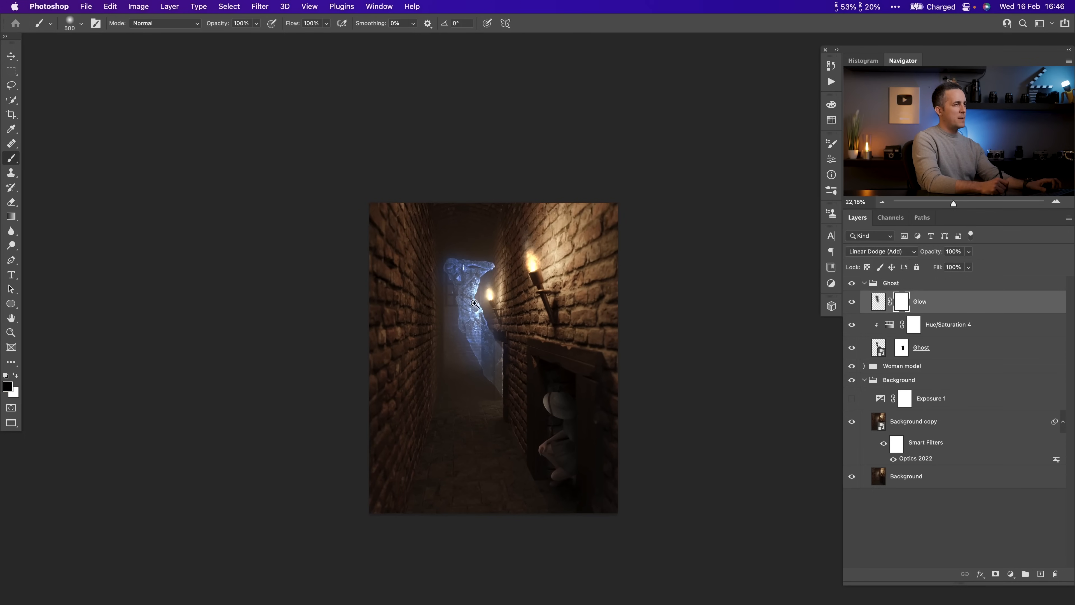
{"action": "scroll", "coordinate": [475, 303], "scroll_direction": "up", "scroll_amount": 3}
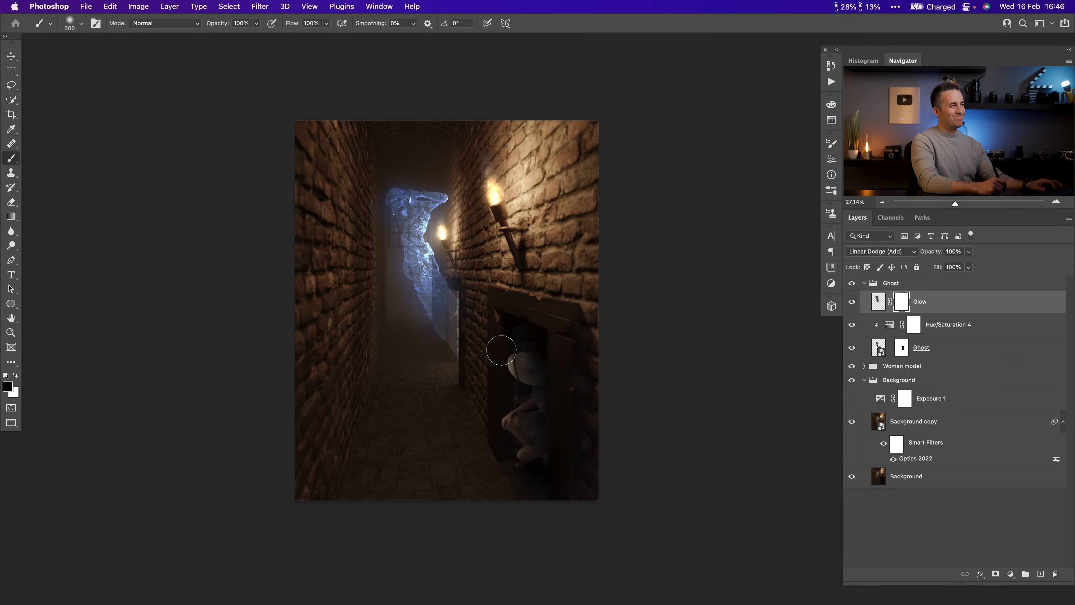
{"action": "left_click_drag", "start_coordinate": [445, 370], "coordinate": [458, 379]}
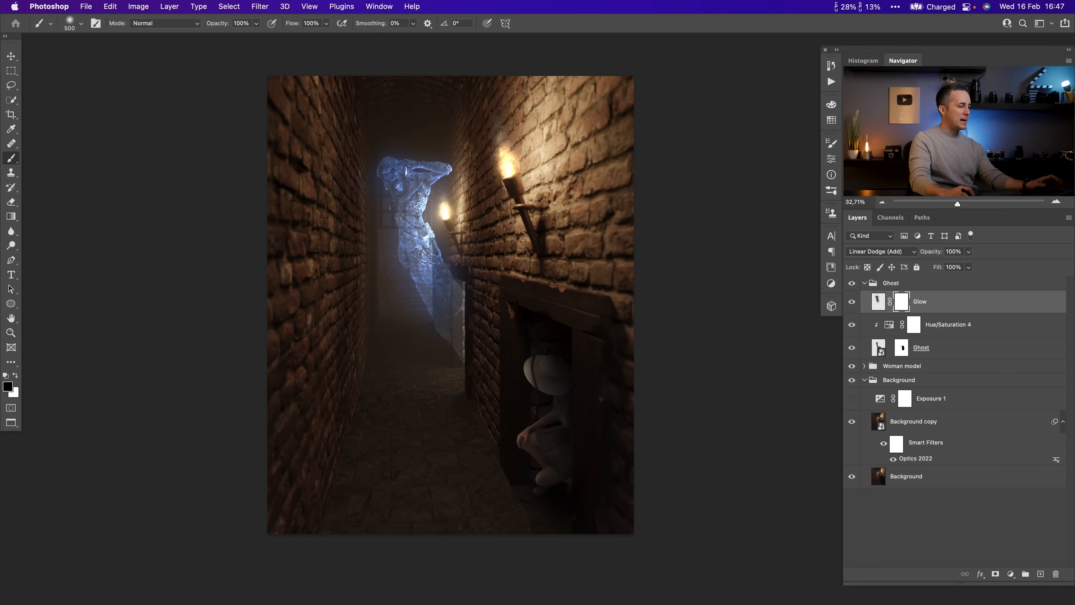
- Place the Worn Half Skeleton Hanged With Shackles To Wall image in the document and move its layer above the Ghost group
{"action": "left_click_drag", "start_coordinate": [481, 602], "coordinate": [472, 434]}
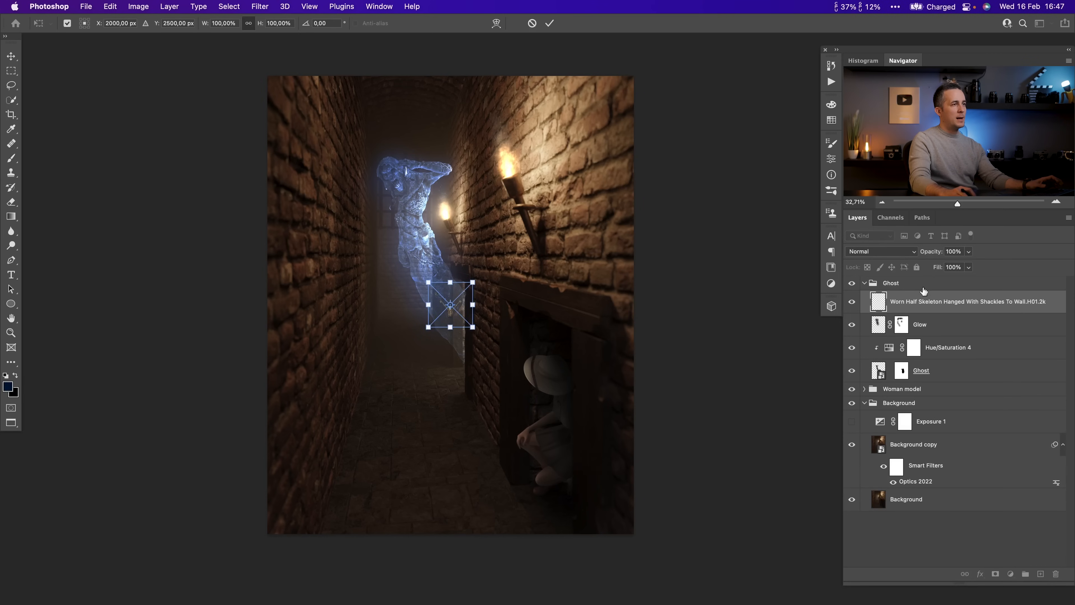
{"action": "left_click_drag", "start_coordinate": [883, 295], "coordinate": [882, 275]}
{"action": "key", "text": "v"}
- With the Ghost group hidden, position the skeleton on the corridor's back brick wall and scale it to 122.55%
{"action": "left_click_drag", "start_coordinate": [433, 300], "coordinate": [396, 262]}
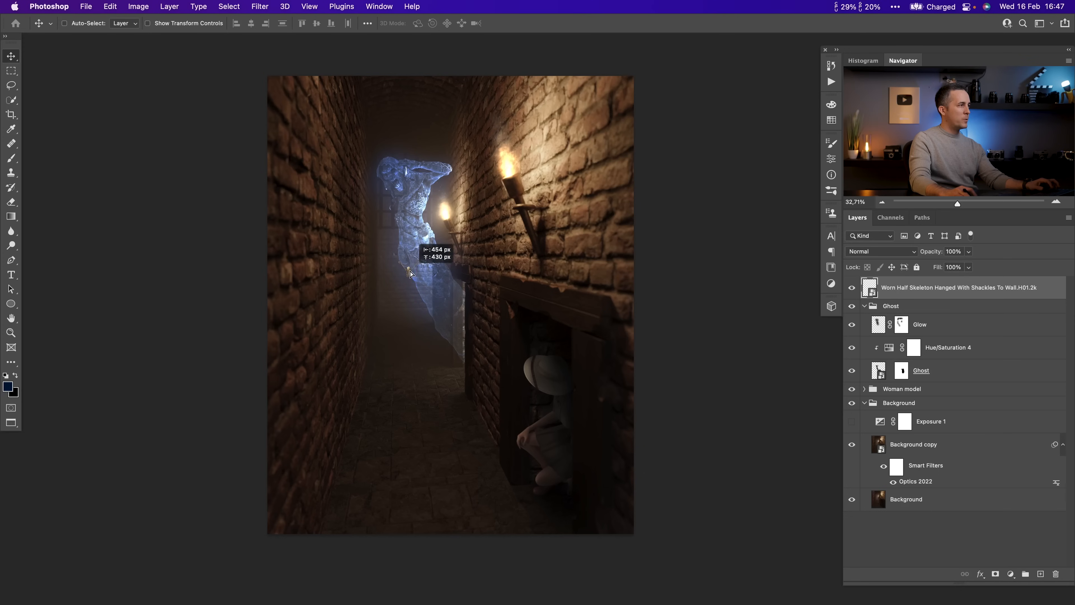
{"action": "left_click", "coordinate": [852, 306]}
{"action": "left_click_drag", "start_coordinate": [410, 271], "coordinate": [438, 323]}
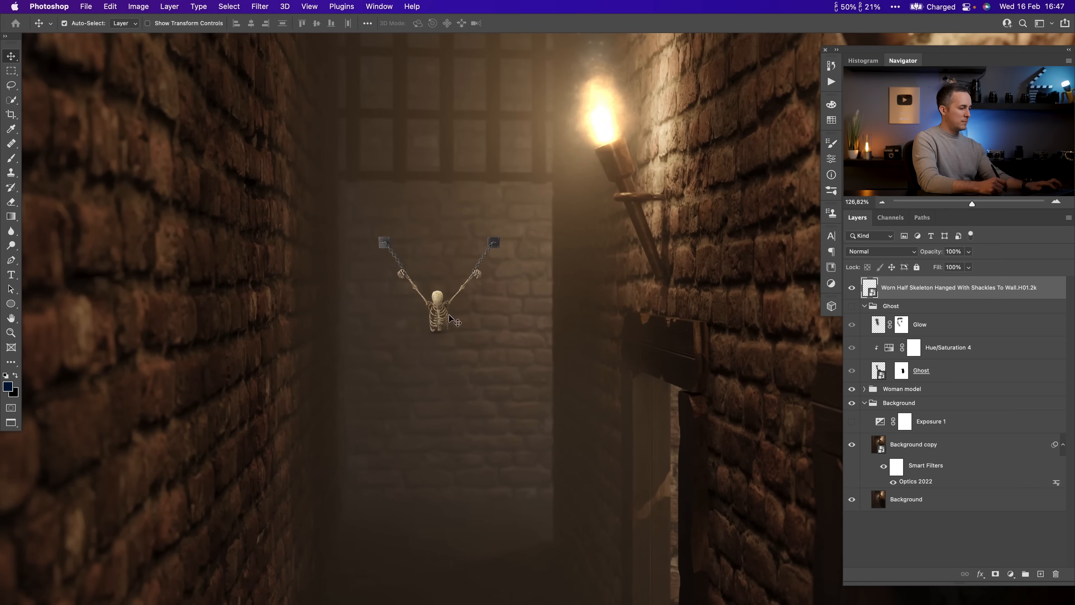
{"action": "key", "text": "super+t"}
{"action": "mouse_move", "coordinate": [526, 287]}
{"action": "left_mouse_down"}
{"action": "mouse_move", "coordinate": [547, 286]}
{"action": "mouse_move", "coordinate": [499, 303]}
{"action": "mouse_move", "coordinate": [496, 292]}
{"action": "mouse_move", "coordinate": [557, 281]}
{"action": "mouse_move", "coordinate": [537, 279]}
{"action": "left_mouse_up"}
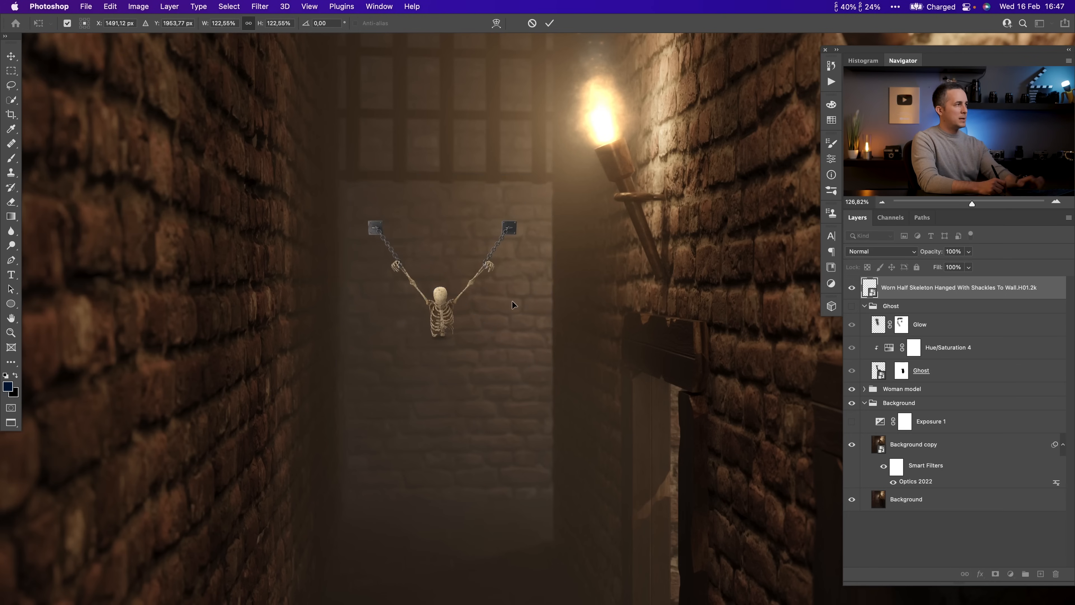
{"action": "key", "text": "Return"}
- Show the Ghost group again and put the skeleton layer into a new group
{"action": "scroll", "coordinate": [512, 304], "scroll_direction": "up", "scroll_amount": 2}
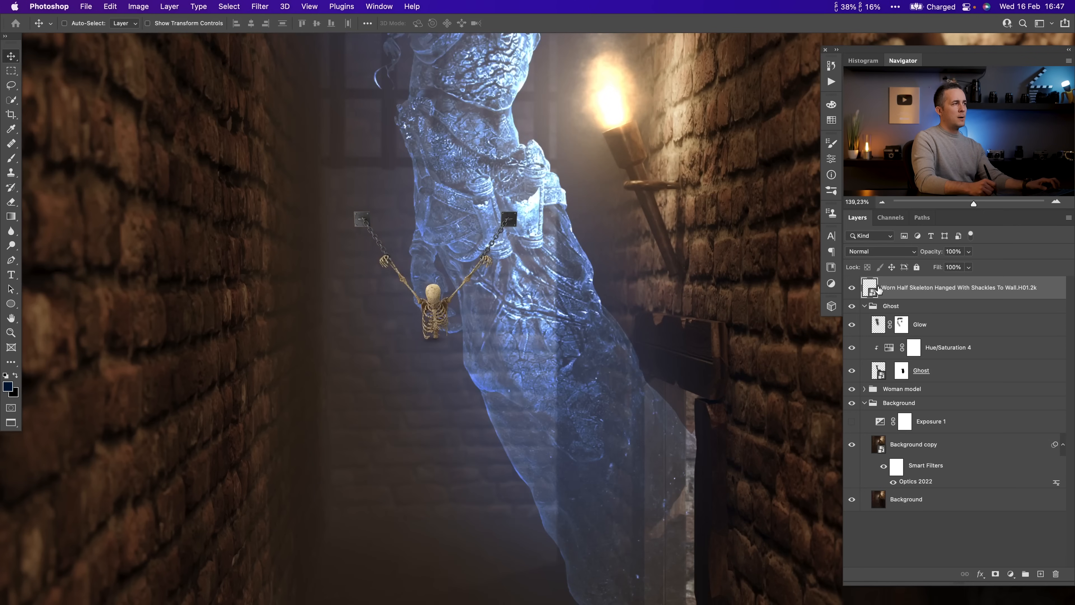
{"action": "key", "text": "super+g"}
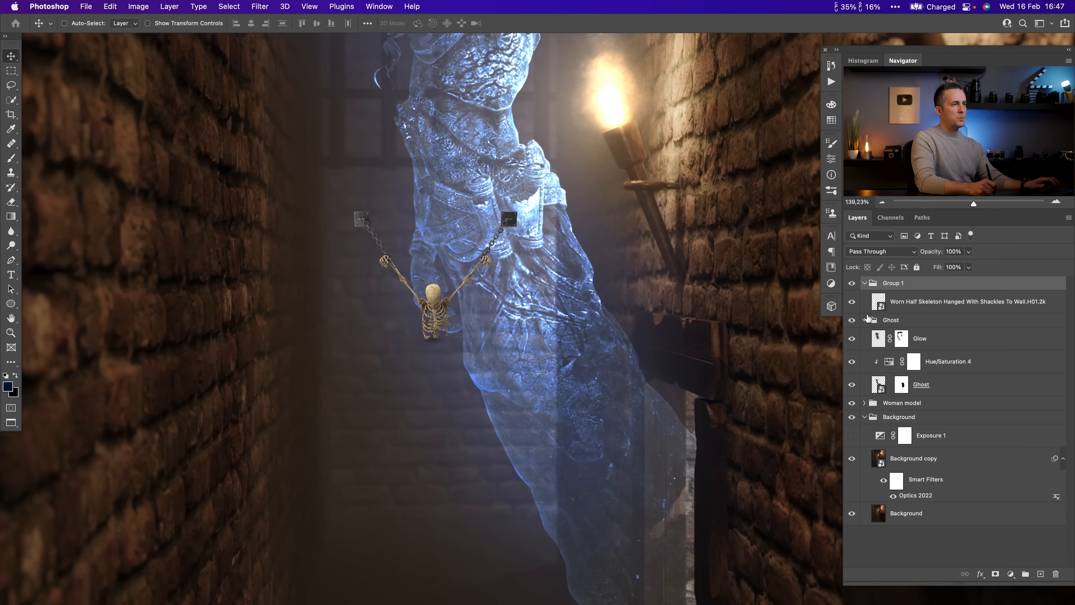
- Rename the new skeleton group to "Skeleton on the back wall"
{"action": "double_click", "coordinate": [892, 283]}
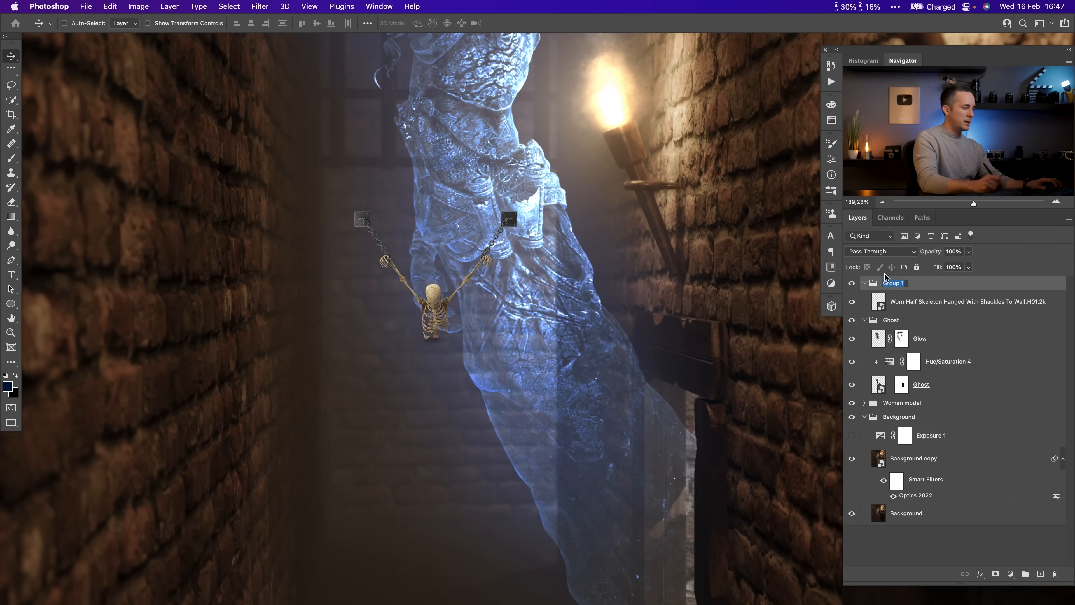
{"action": "type", "text": "Skeleton on the back wall"}
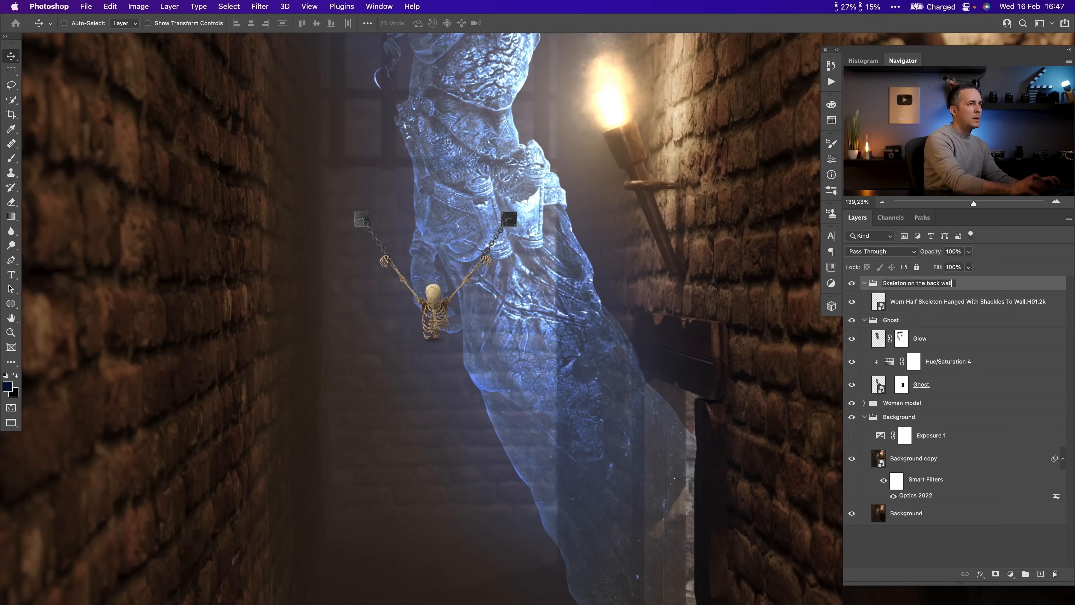
{"action": "key", "text": "Return"}
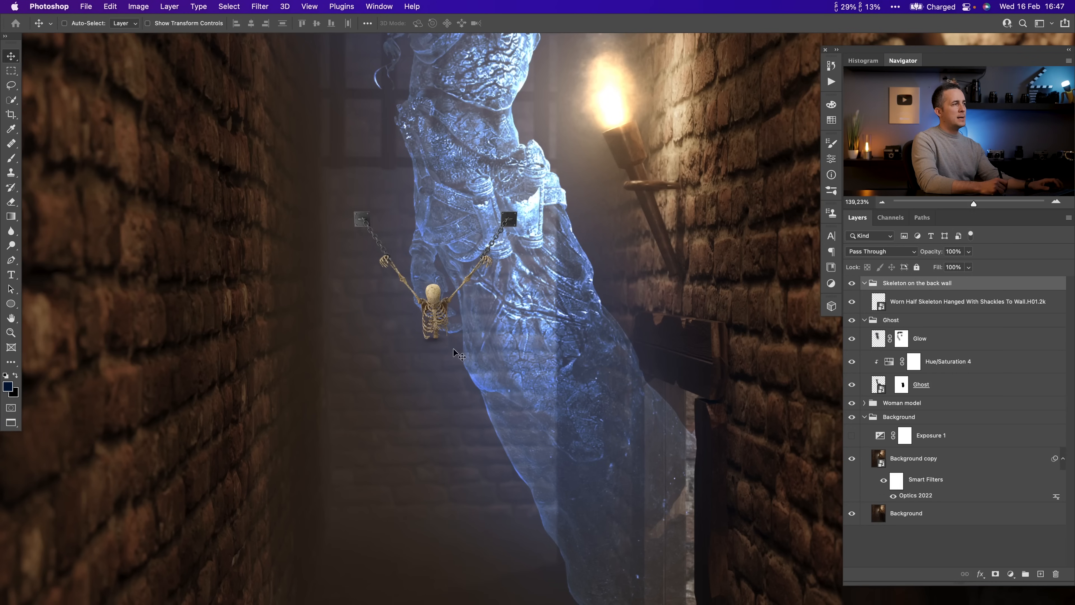
- Collapse the Skeleton on the back wall group and the Ghost group, and move the skeleton group below the Ghost group
{"action": "scroll", "coordinate": [459, 375], "scroll_direction": "down", "scroll_amount": 5}
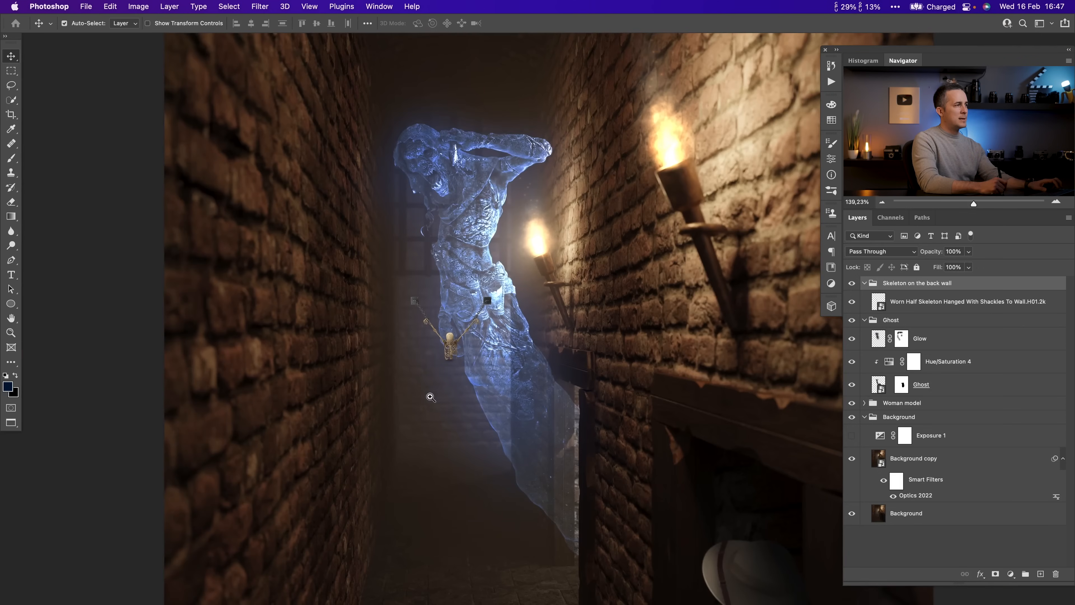
{"action": "scroll", "coordinate": [456, 370], "scroll_direction": "up", "scroll_amount": 5}
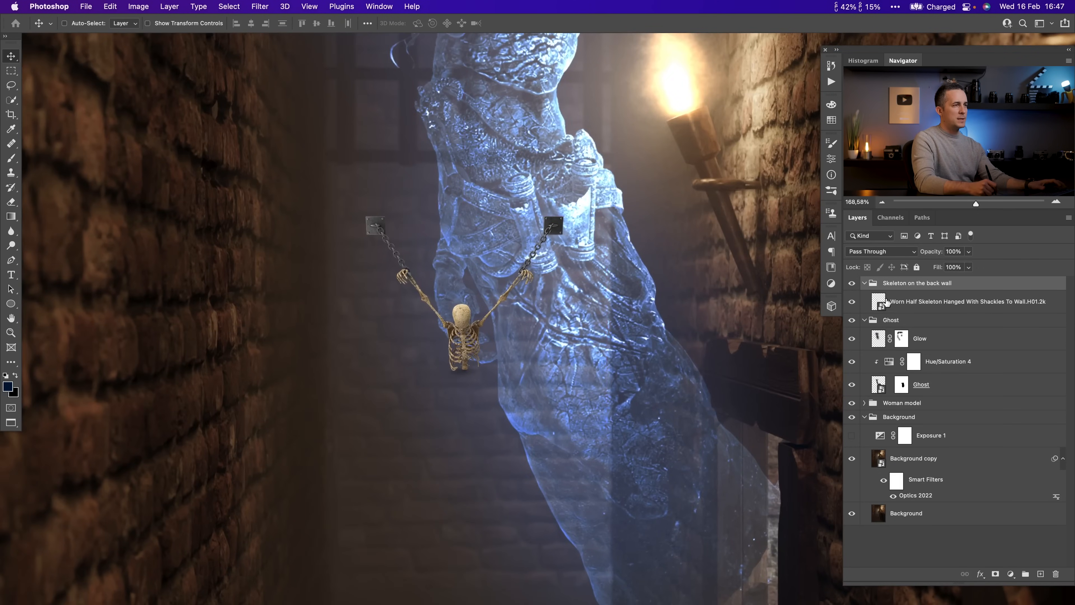
{"action": "left_click", "coordinate": [866, 283]}
{"action": "left_click_drag", "start_coordinate": [871, 285], "coordinate": [887, 304]}
{"action": "left_click", "coordinate": [866, 297]}
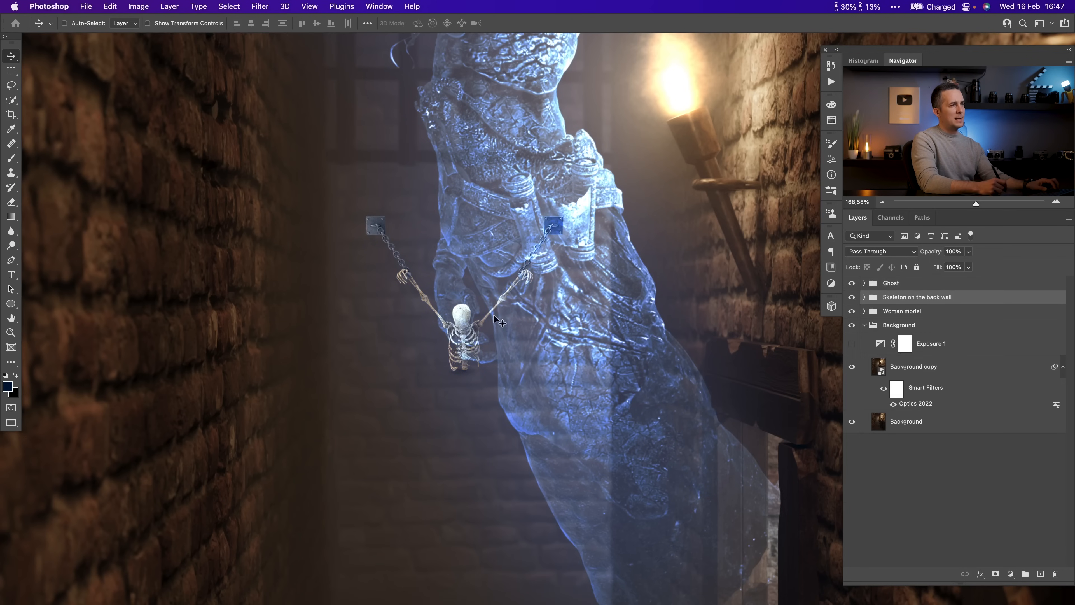
- Add a layer mask to the skeleton layer and hide its arm and shackle behind the ghost with a black brush
{"action": "left_click", "coordinate": [865, 297]}
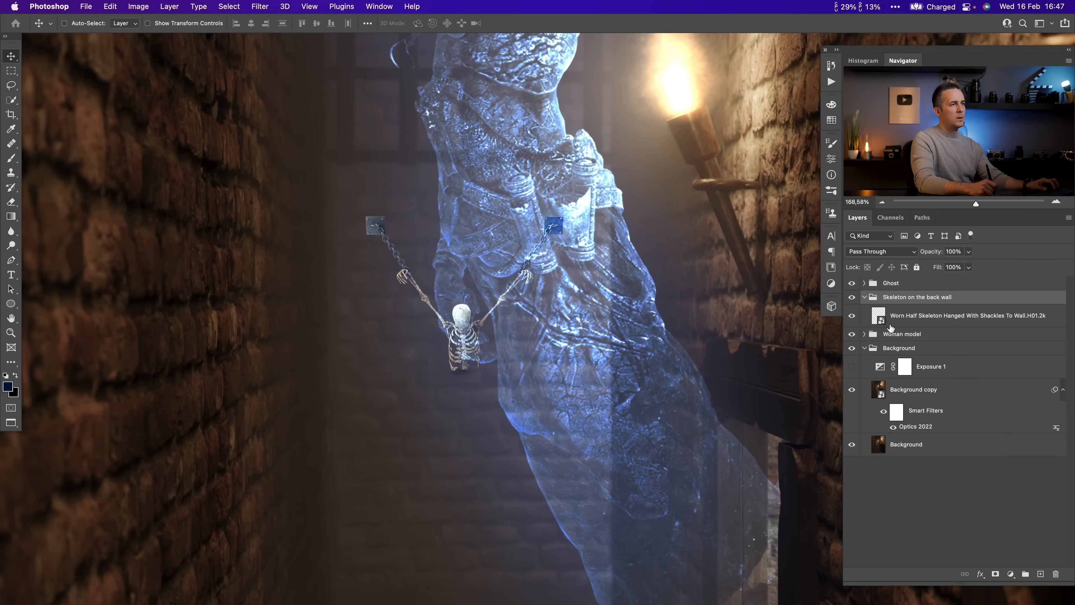
{"action": "left_click", "coordinate": [880, 320]}
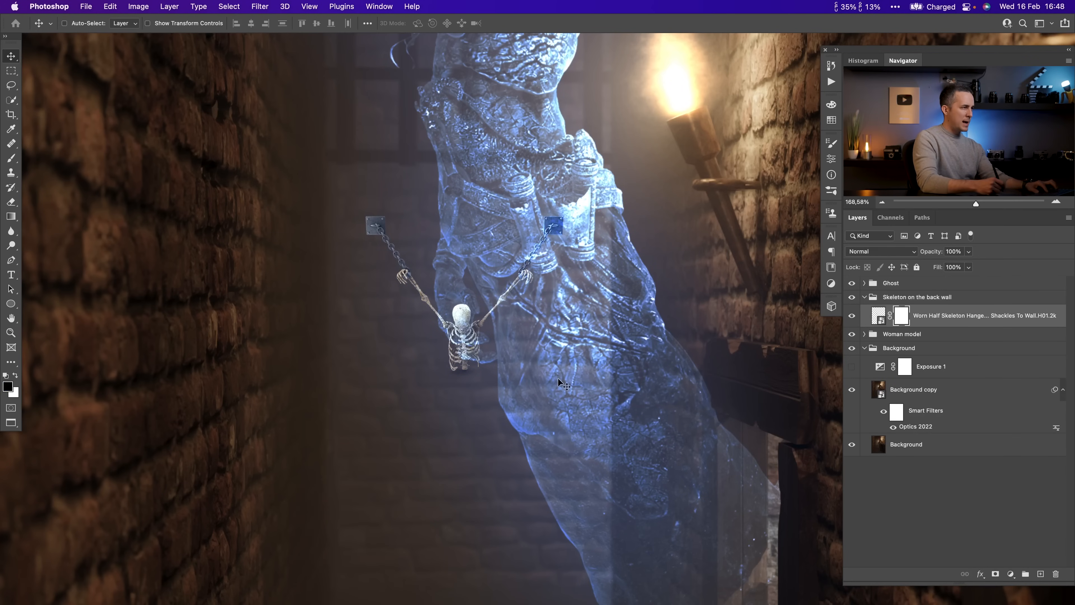
{"action": "key", "text": "b"}
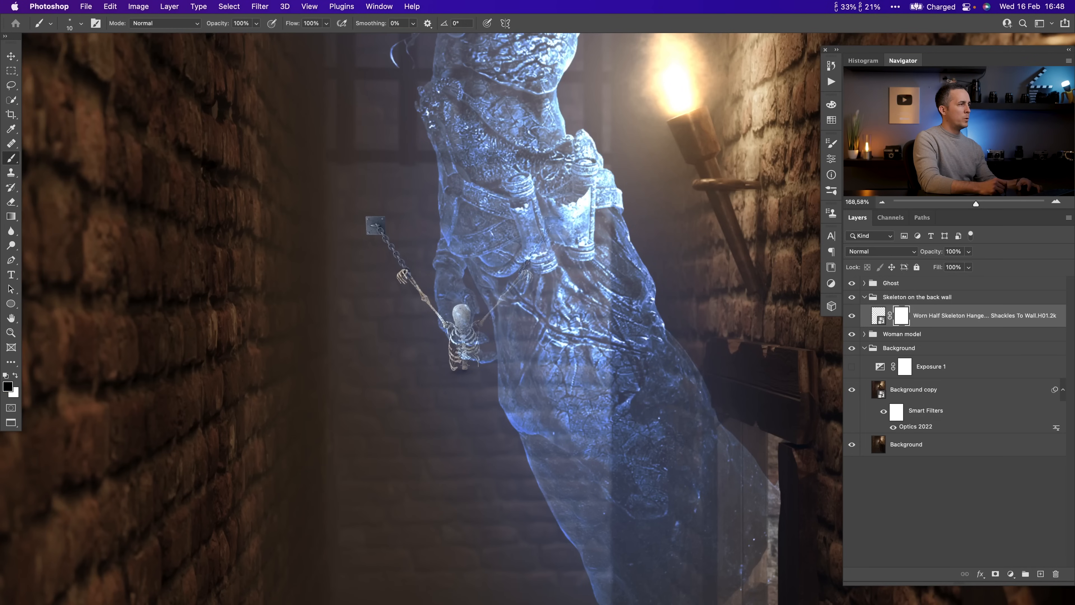
- Fade the skeleton's skull and ribs where the ghost overlaps them, painting the mask with a soft black brush at 20% opacity
{"action": "key", "text": "bracketright"}
{"action": "key", "text": "bracketright"}
{"action": "key", "text": "bracketright"}
{"action": "key", "text": "bracketright"}
{"action": "key", "text": "bracketright"}
{"action": "key", "text": "bracketright"}
{"action": "key", "text": "bracketright"}
{"action": "key", "text": "bracketright"}
{"action": "key", "text": "2"}
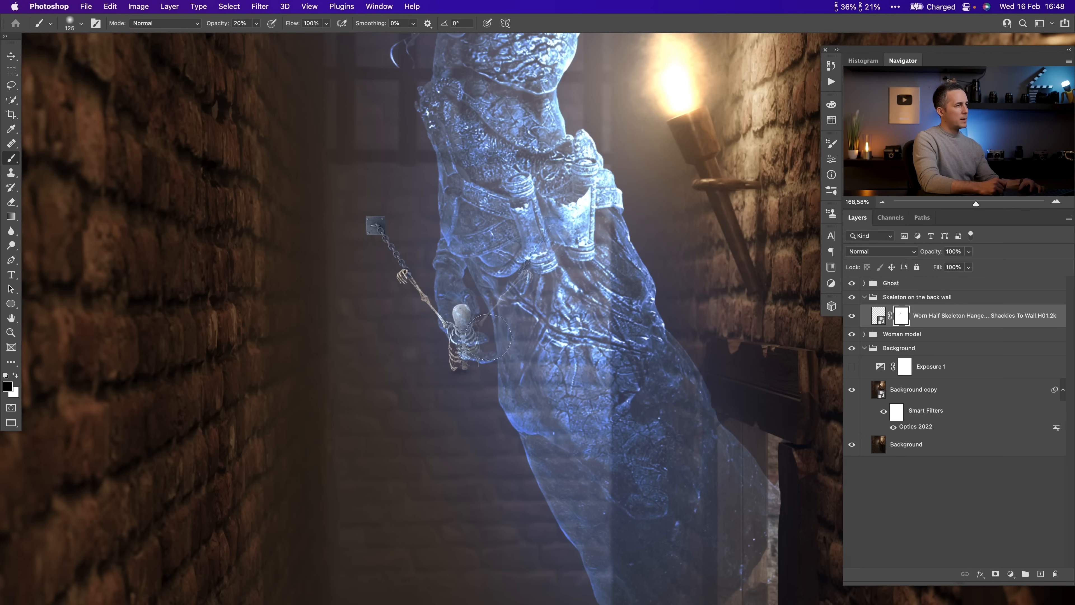
{"action": "key", "text": "bracketleft"}
{"action": "key", "text": "bracketleft"}
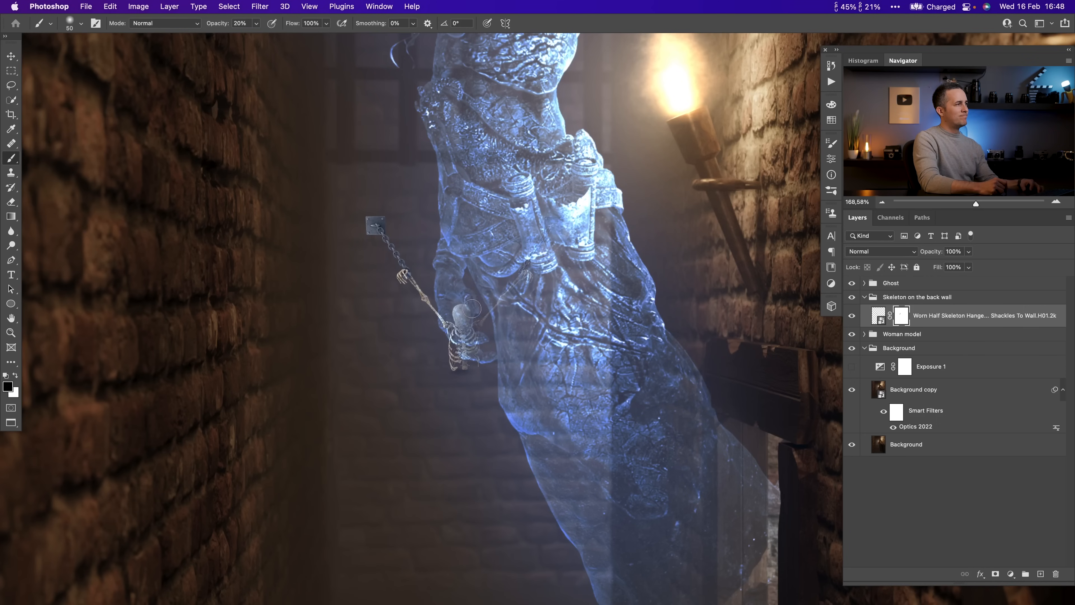
{"action": "scroll", "coordinate": [472, 309], "scroll_direction": "up", "scroll_amount": 5}
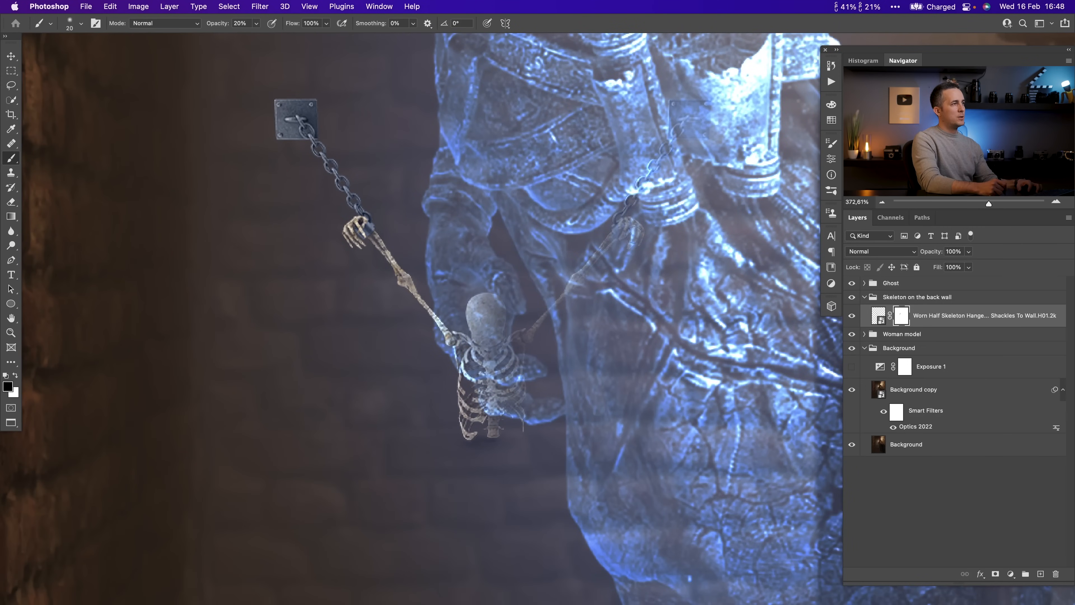
{"action": "scroll", "coordinate": [619, 270], "scroll_direction": "down", "scroll_amount": 8}
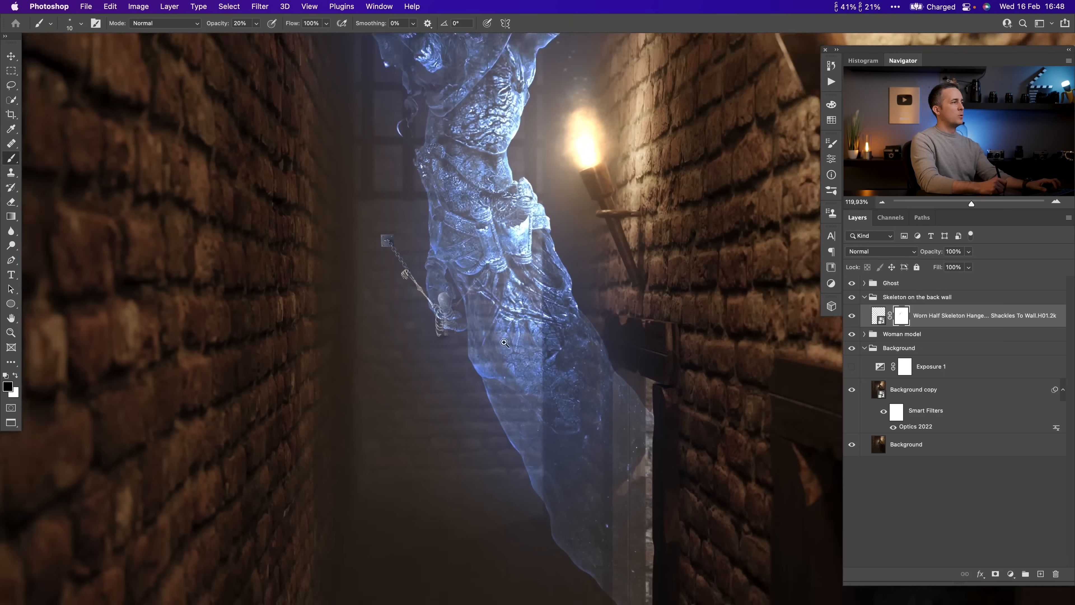
{"action": "scroll", "coordinate": [485, 311], "scroll_direction": "up", "scroll_amount": 6}
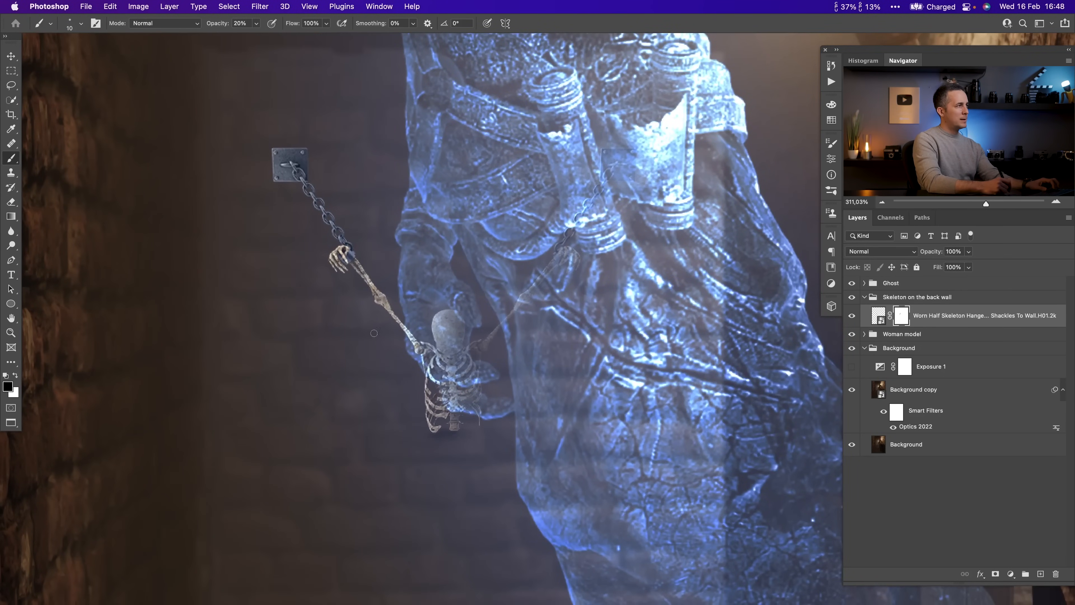
{"action": "scroll", "coordinate": [364, 360], "scroll_direction": "down", "scroll_amount": 3}
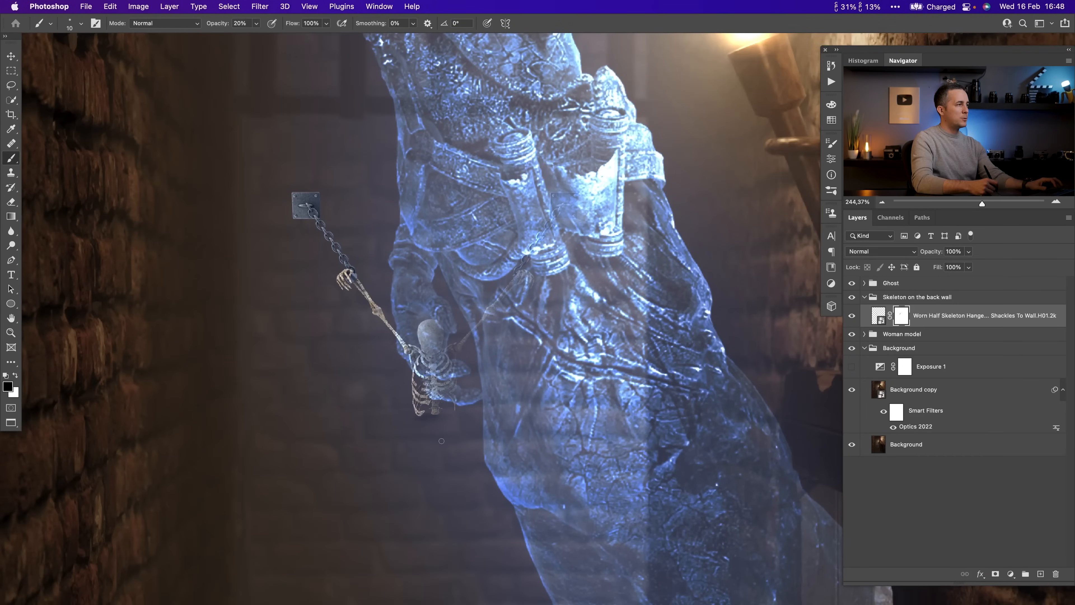
- Fill a new layer above the skeleton with a colour sampled from the back wall and clip it to the skeleton layer
{"action": "left_click", "coordinate": [1041, 573]}
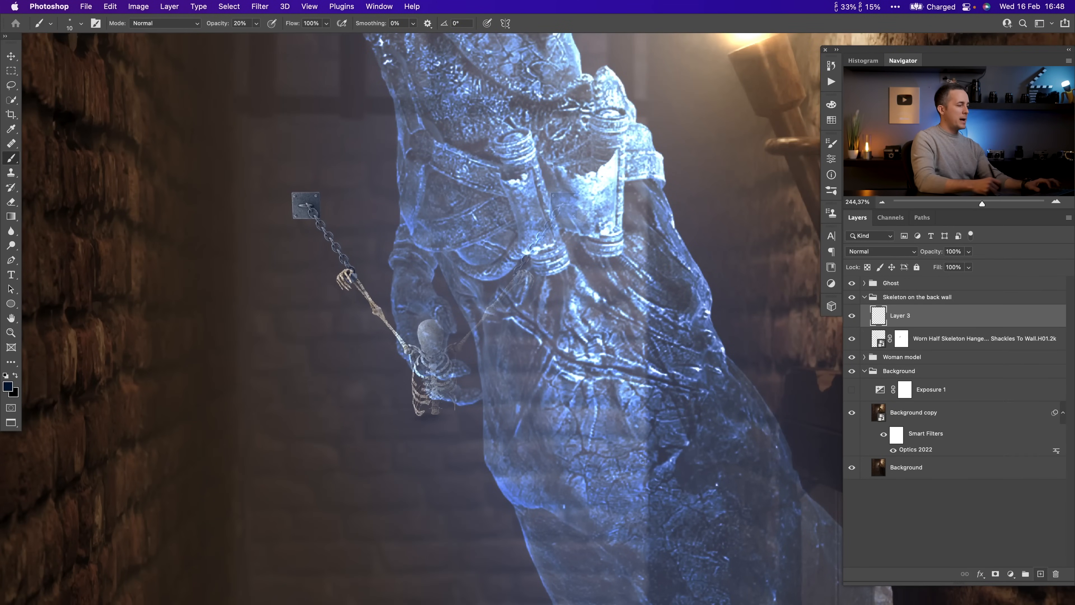
{"action": "left_click", "coordinate": [343, 349], "text": "alt"}
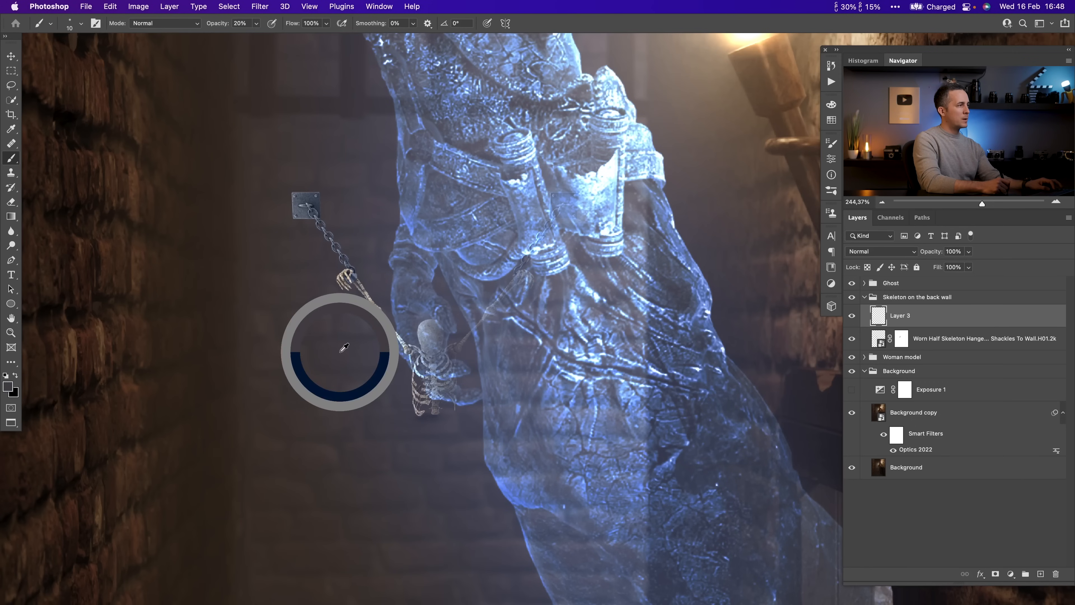
{"action": "left_click", "coordinate": [317, 320], "text": "alt"}
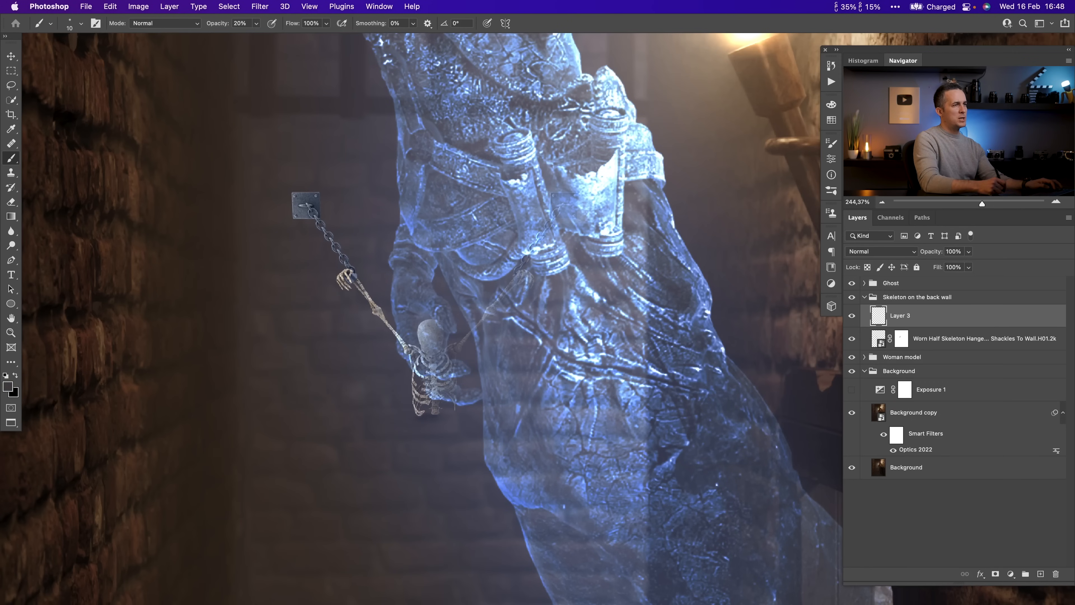
{"action": "key", "text": "shift+BackSpace"}
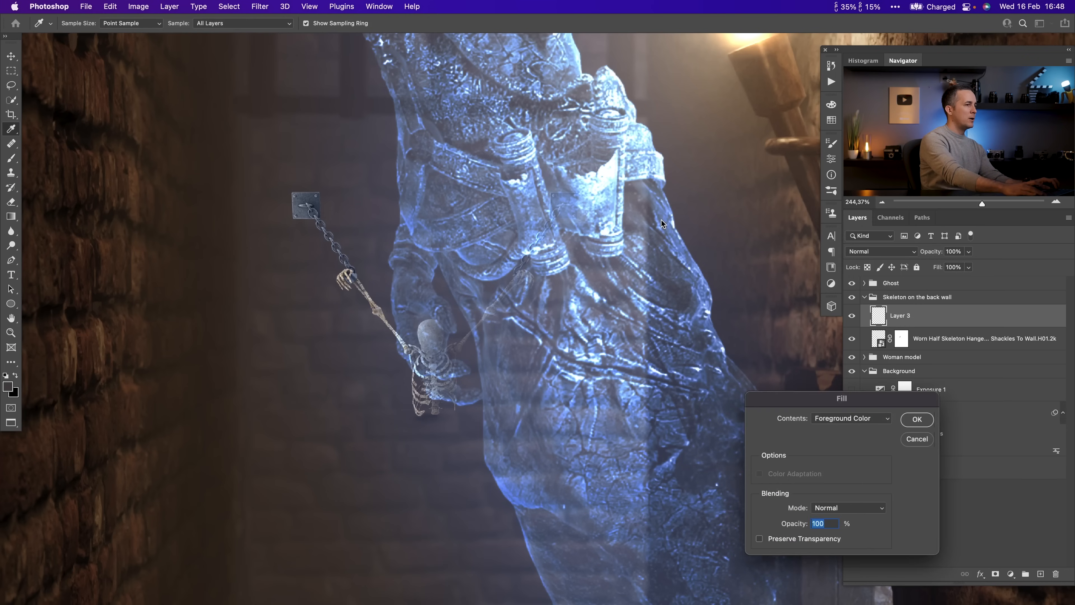
{"action": "key", "text": "Return"}
{"action": "key", "text": "super+z"}
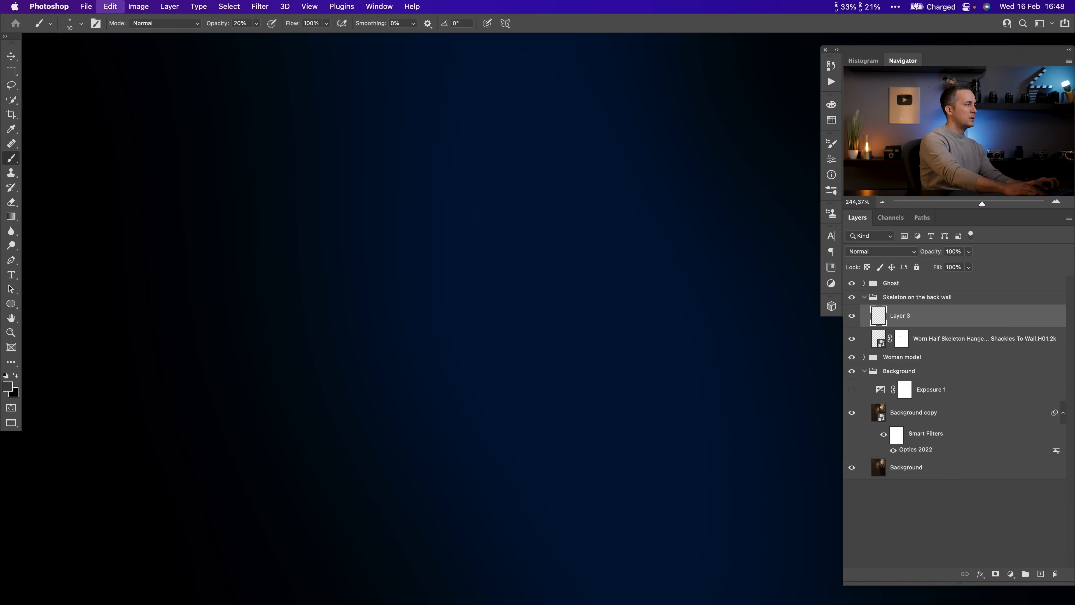
{"action": "key", "text": "super+shift+z"}
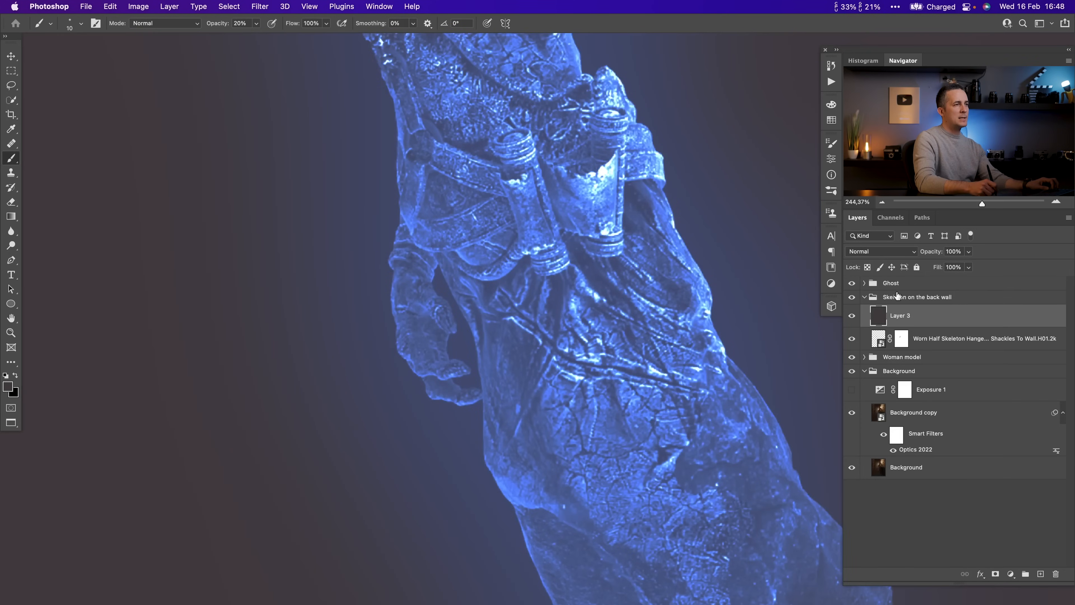
{"action": "left_click", "coordinate": [883, 325], "text": "alt"}
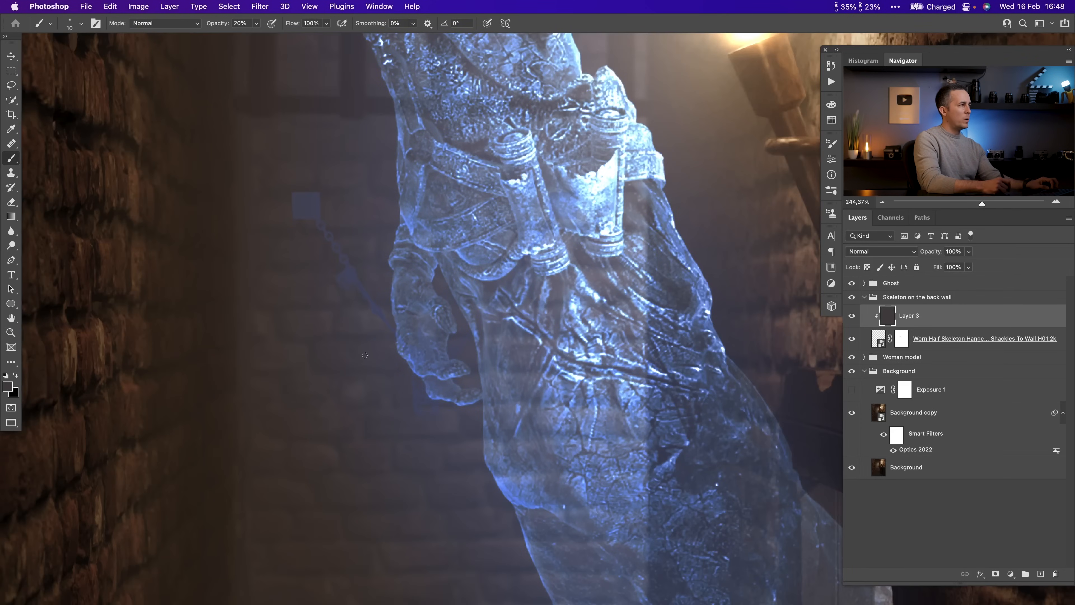
- Hide the Ghost group and refill the clipped layer with a brown sampled from the uncovered back wall
{"action": "left_click_drag", "start_coordinate": [434, 373], "coordinate": [410, 392]}
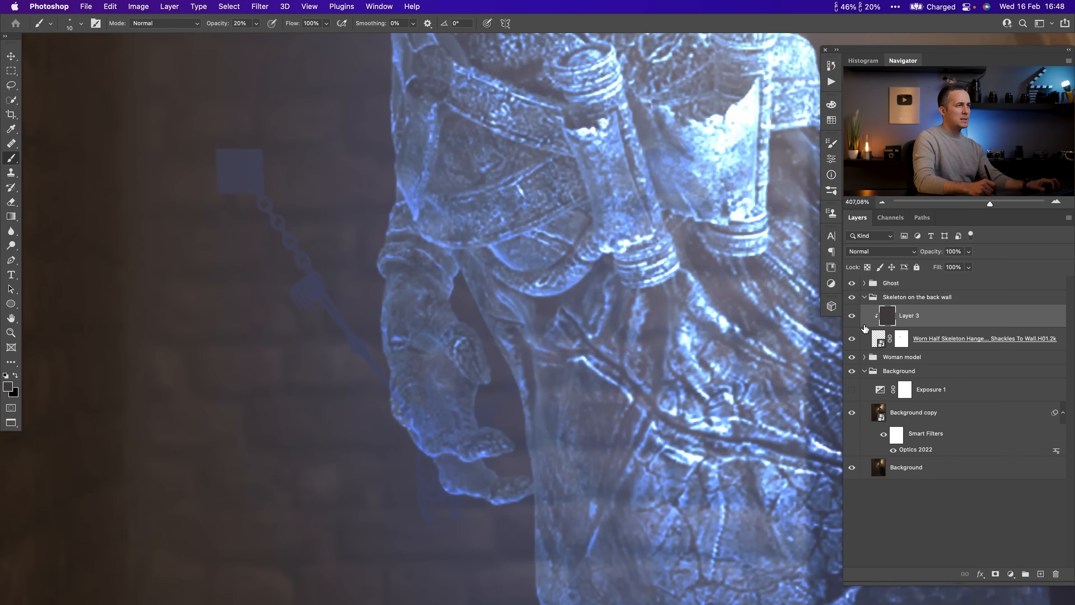
{"action": "left_click", "coordinate": [852, 283]}
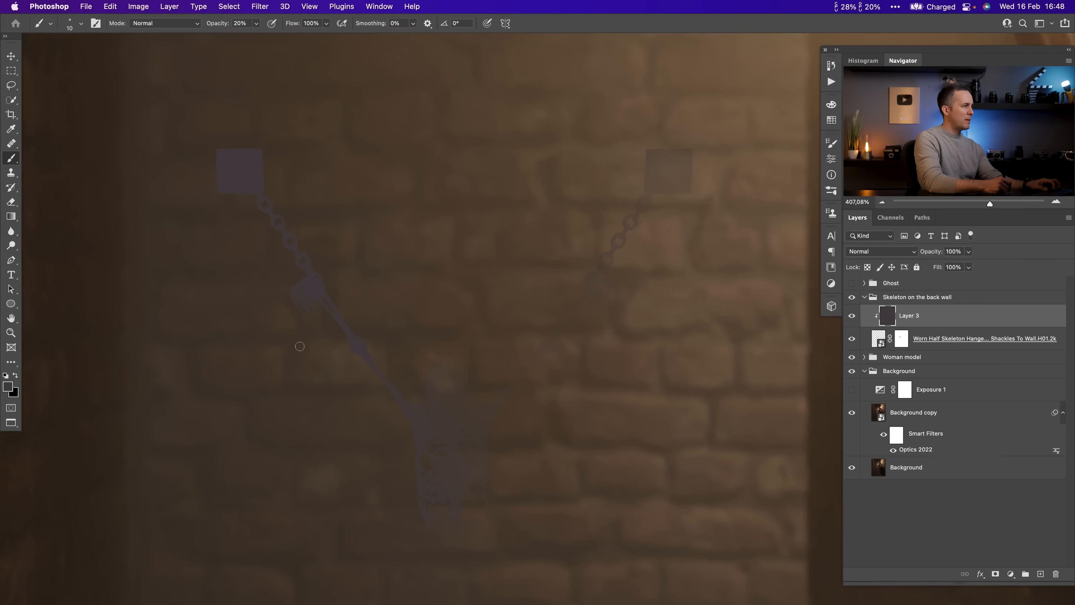
{"action": "left_click", "coordinate": [270, 363], "text": "alt"}
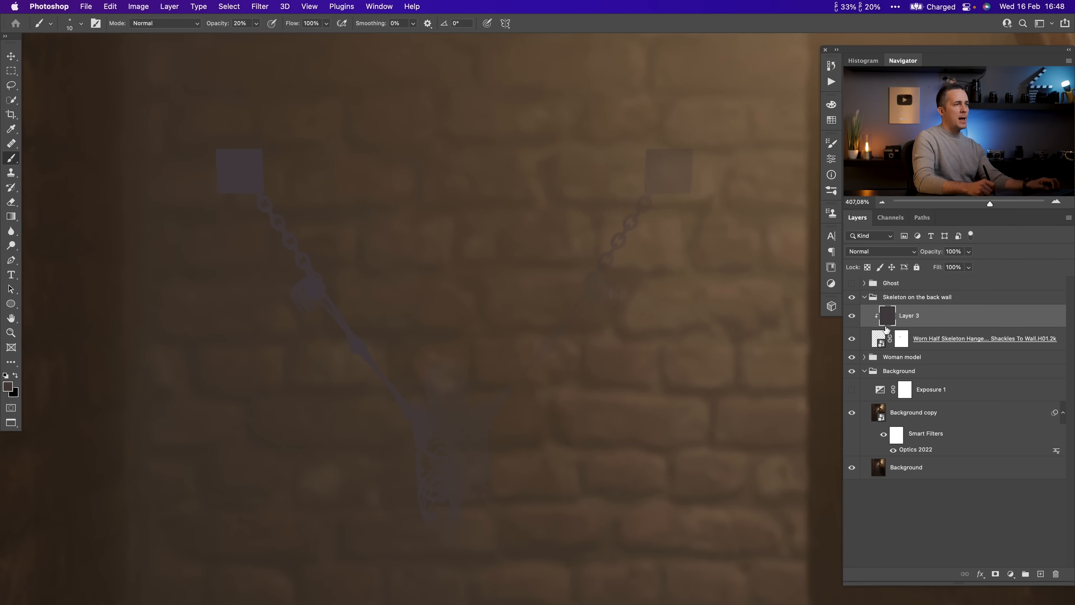
{"action": "key", "text": "alt+BackSpace"}
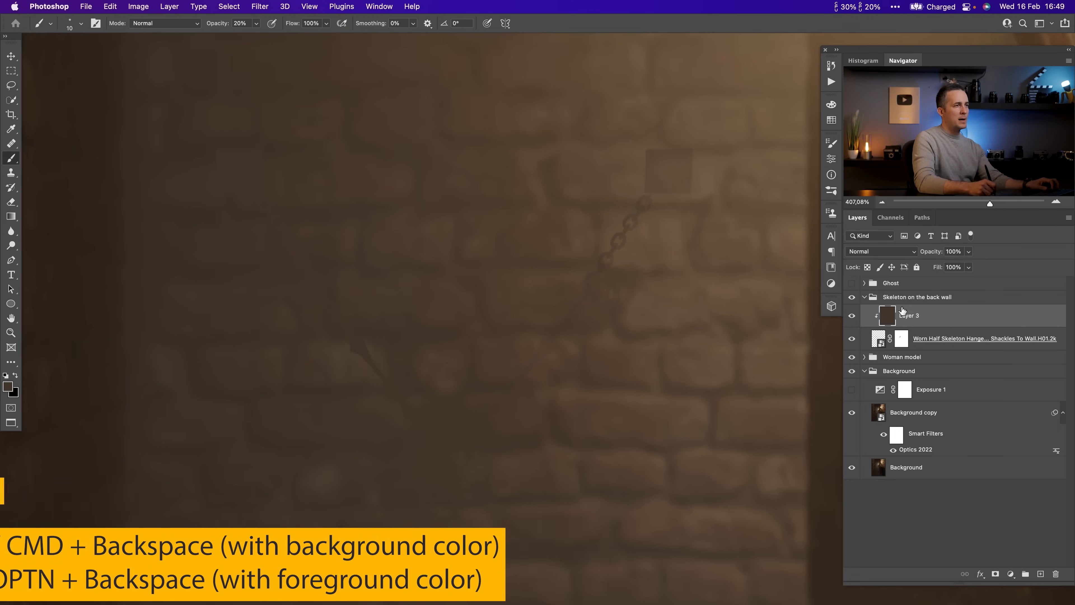
- Set the clipped colour layer's opacity to 80% and compare the skeleton with and without the tint
{"action": "left_click_drag", "start_coordinate": [921, 256], "coordinate": [923, 256]}
{"action": "scroll", "coordinate": [619, 384], "scroll_direction": "down", "scroll_amount": 10}
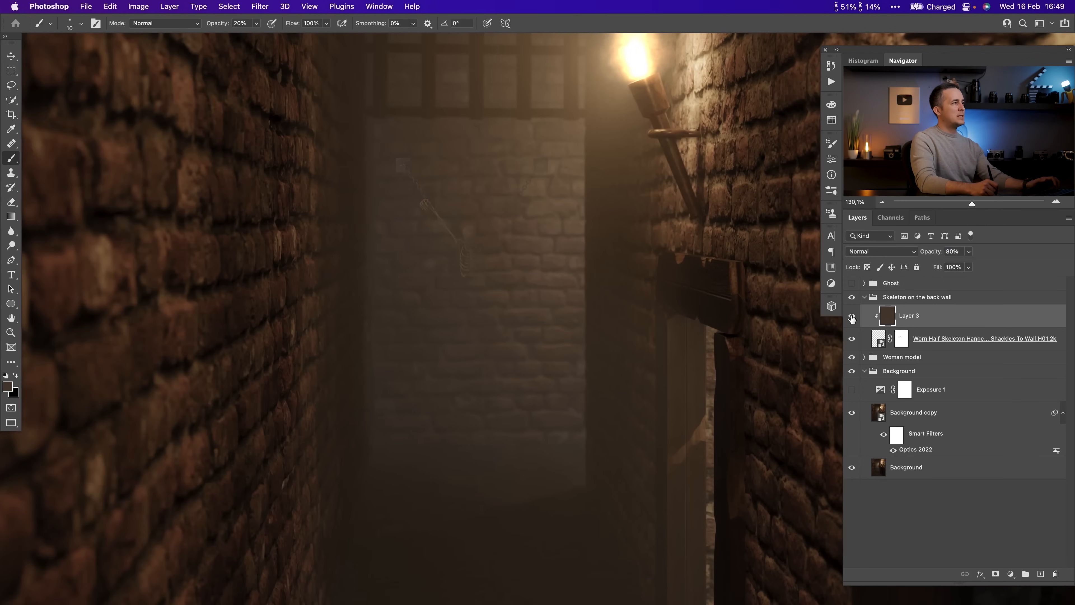
{"action": "left_click", "coordinate": [852, 317]}
{"action": "left_click", "coordinate": [852, 316]}
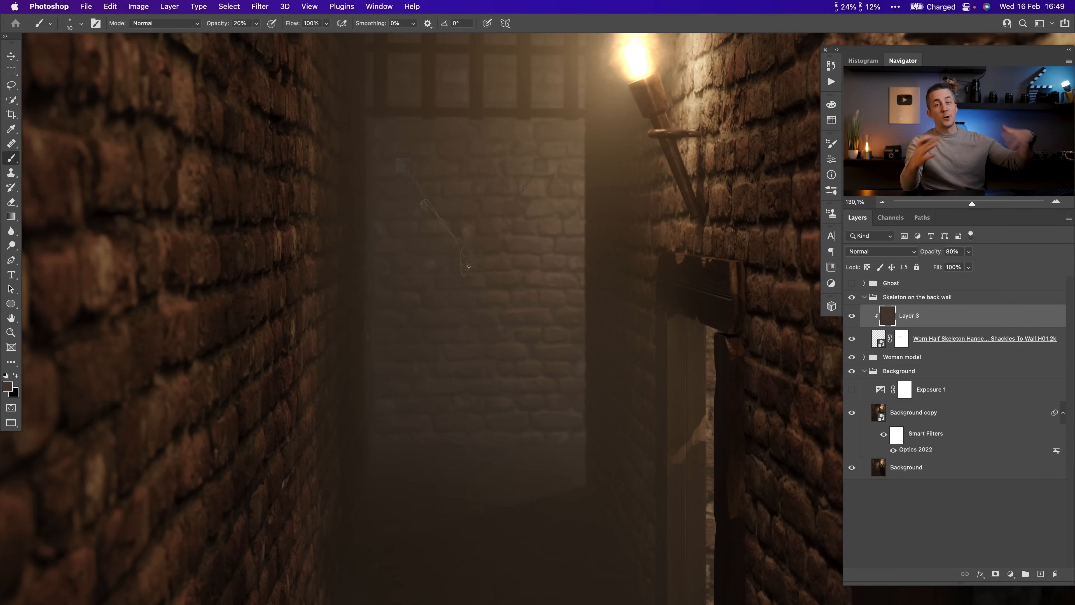
- Show the Ghost group again and check how the tinted skeleton blends into the wall behind the ghost
{"action": "left_click_drag", "start_coordinate": [453, 235], "coordinate": [481, 255]}
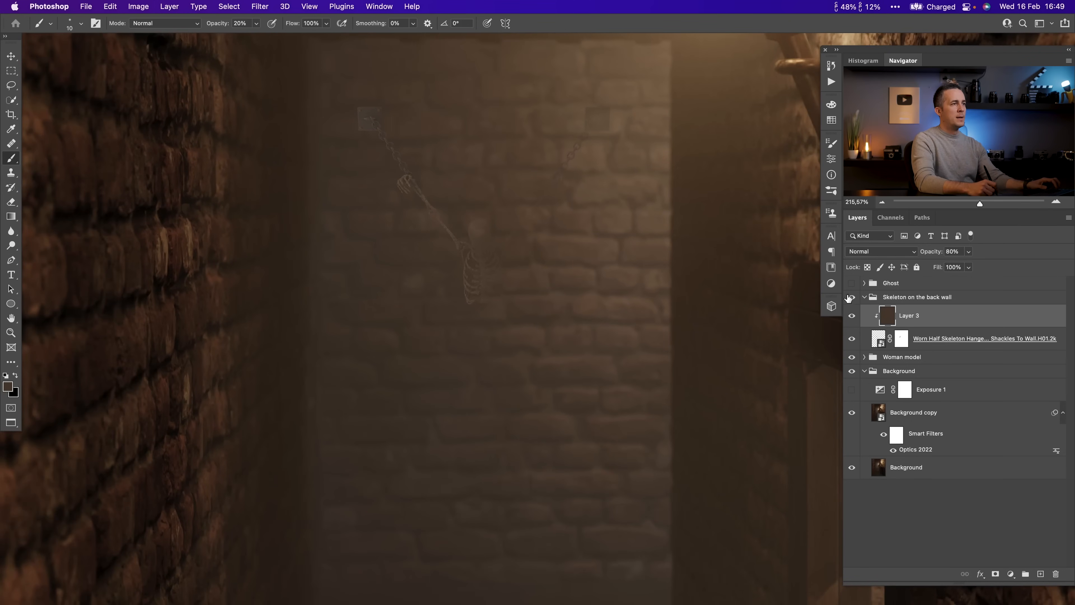
{"action": "scroll", "coordinate": [531, 365], "scroll_direction": "down", "scroll_amount": 5}
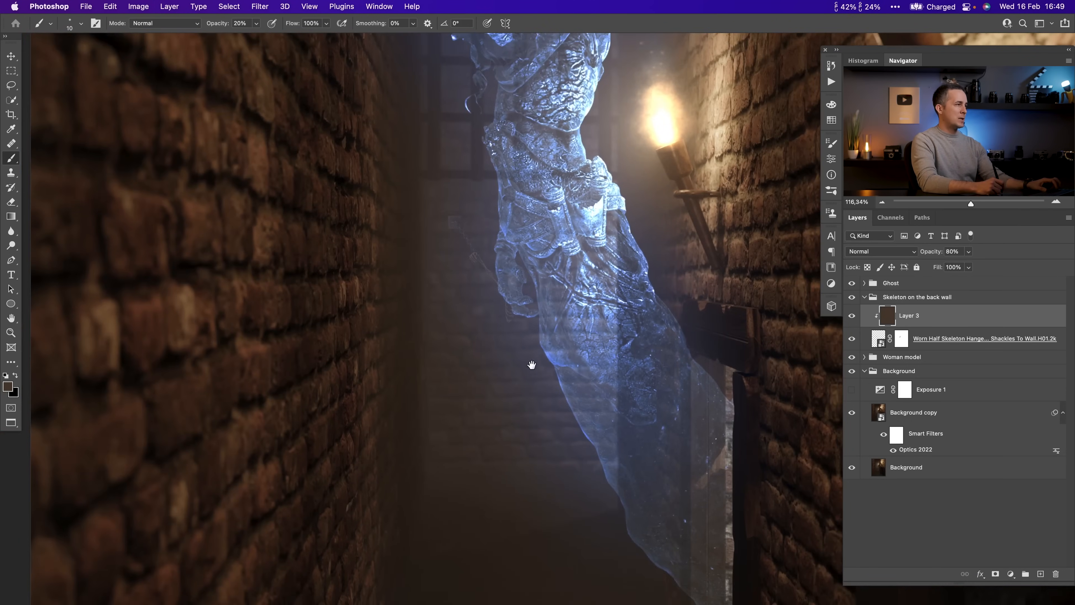
{"action": "scroll", "coordinate": [517, 298], "scroll_direction": "up", "scroll_amount": 8}
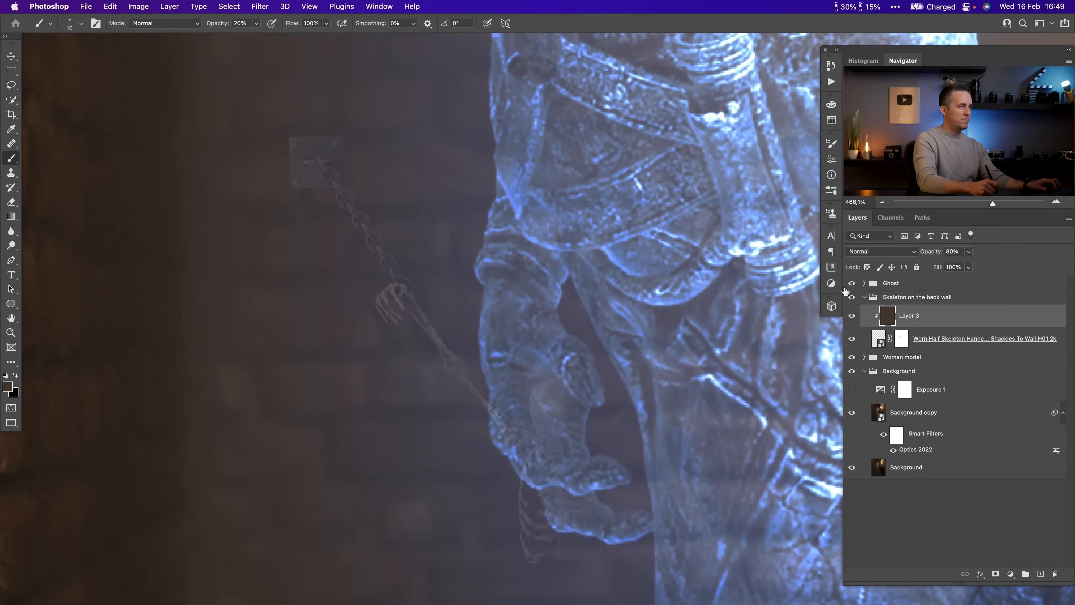
- Apply a Gaussian Blur with a radius of 2 pixels to the skeleton layer
{"action": "left_click", "coordinate": [876, 339]}
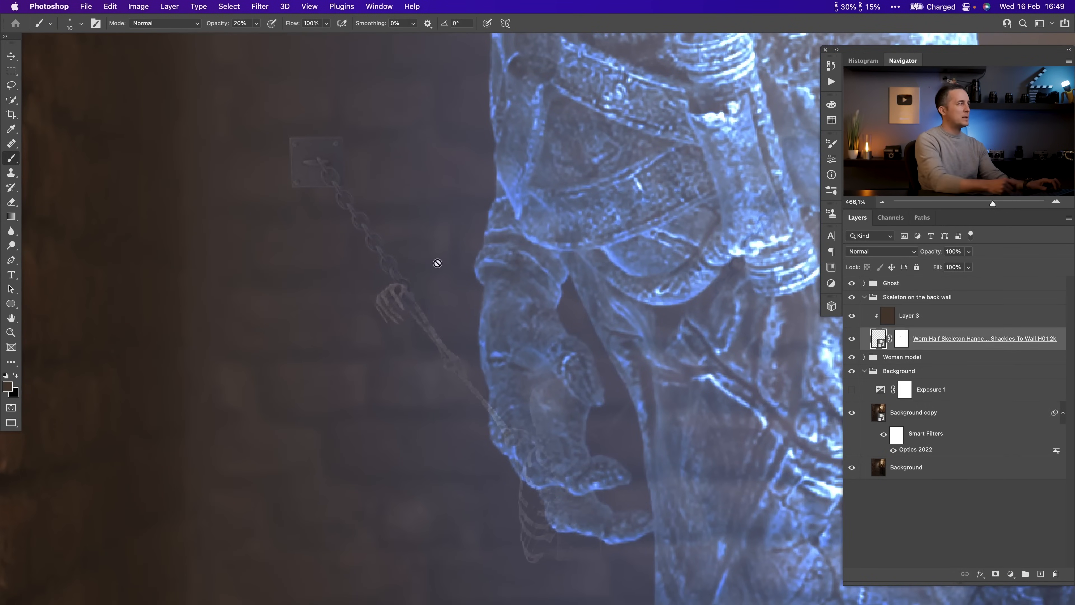
{"action": "left_click", "coordinate": [260, 6]}
{"action": "mouse_move", "coordinate": [310, 155]}
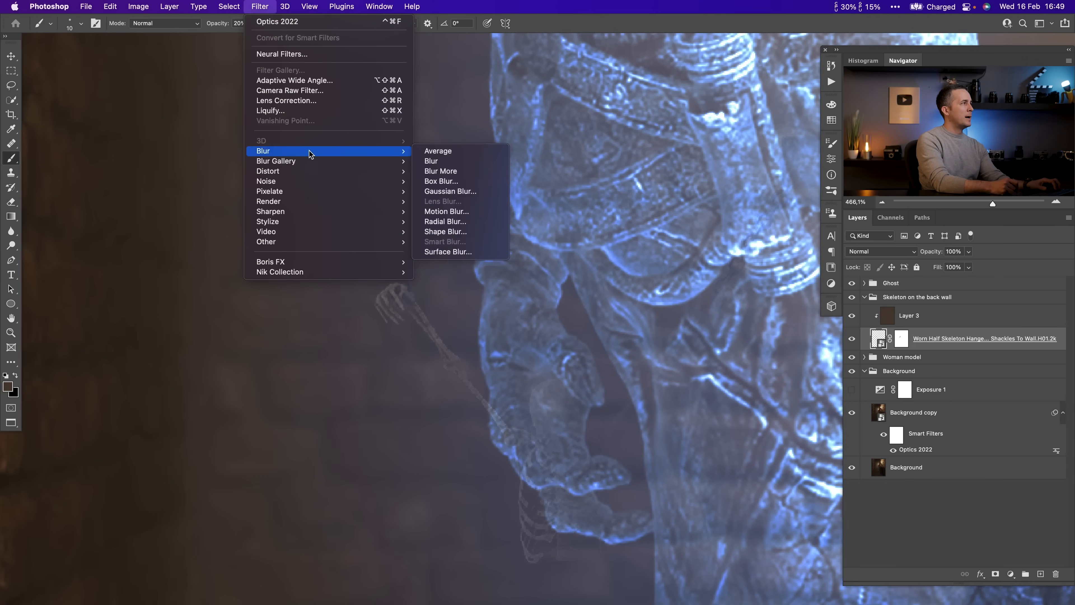
{"action": "left_click", "coordinate": [449, 191]}
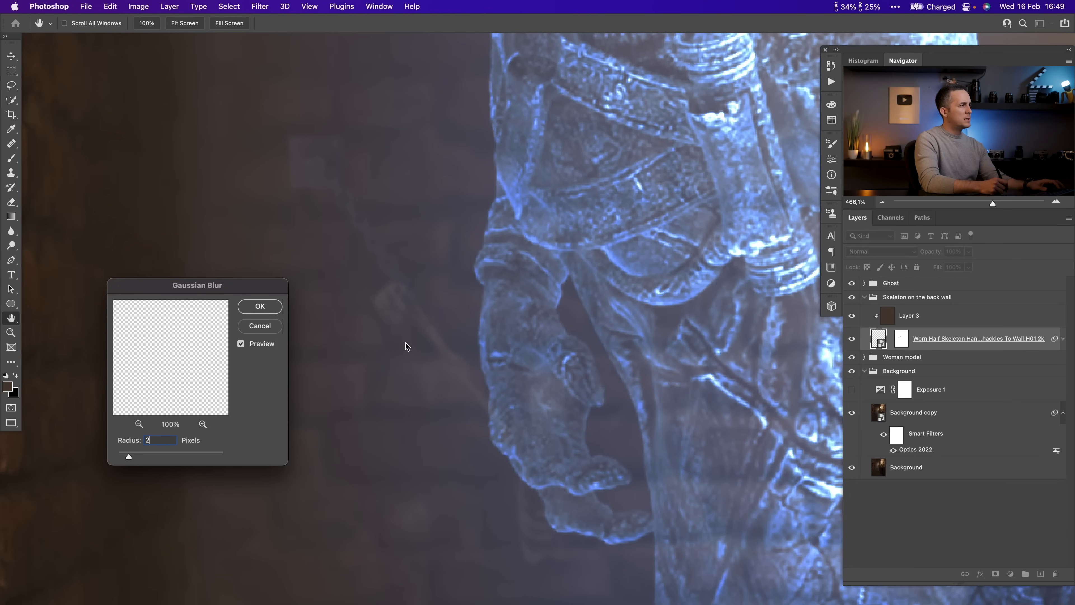
{"action": "key", "text": "Return"}
{"action": "key", "text": "b"}
{"action": "mouse_move", "coordinate": [401, 343]}
{"action": "left_mouse_down"}
{"action": "mouse_move", "coordinate": [401, 353]}
{"action": "mouse_move", "coordinate": [367, 352]}
{"action": "left_mouse_up"}
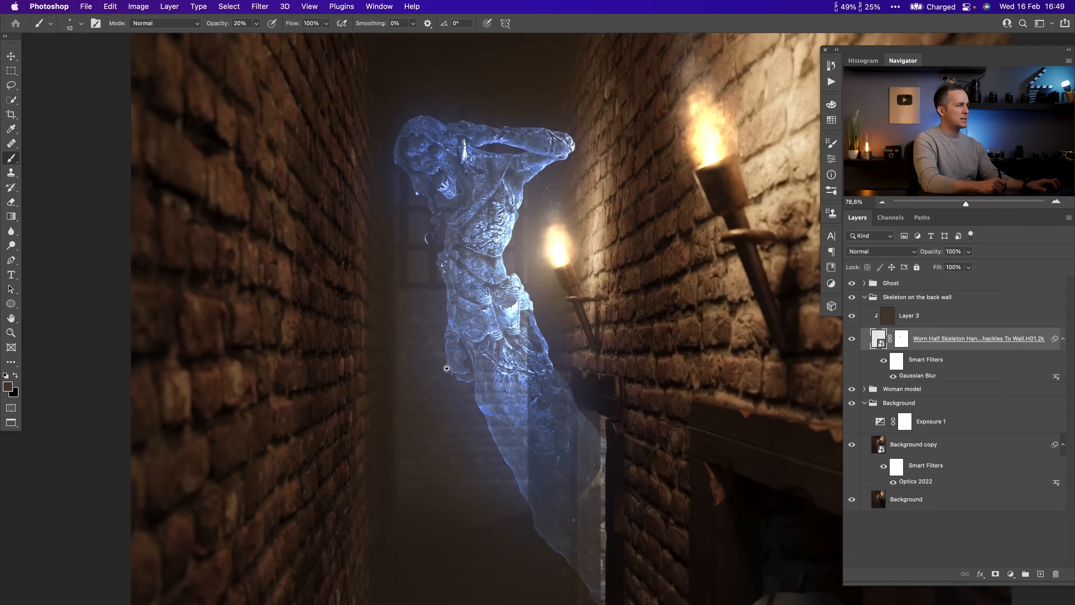
- Set the clipped brown colour layer's opacity to 75% so the skeleton stands out slightly more
{"action": "left_click_drag", "start_coordinate": [447, 369], "coordinate": [482, 369]}
{"action": "left_click", "coordinate": [887, 318]}
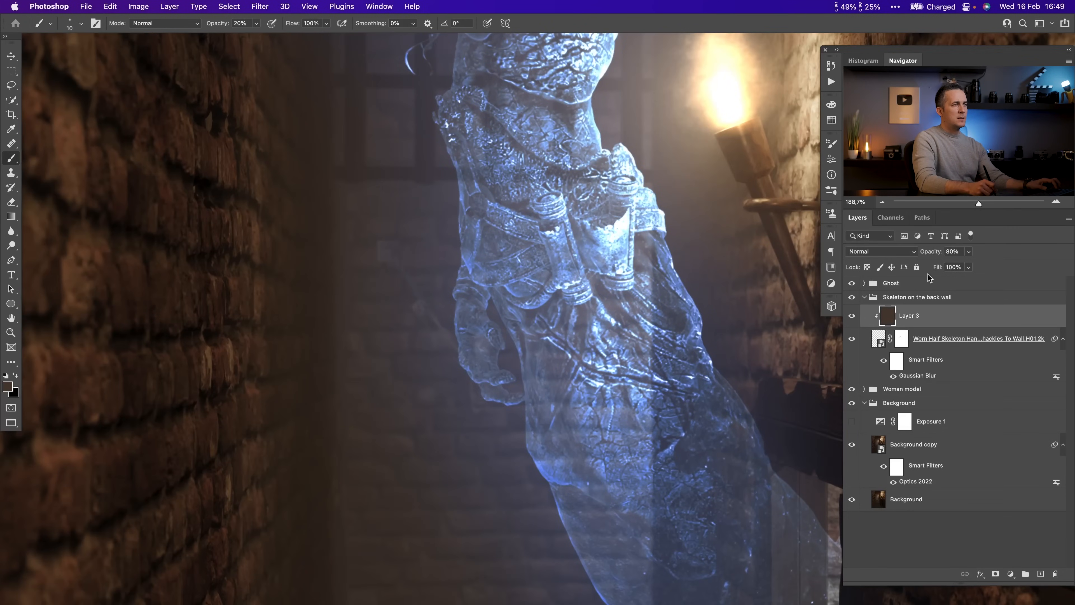
{"action": "left_click", "coordinate": [954, 251]}
{"action": "type", "text": "75"}
{"action": "key", "text": "Return"}
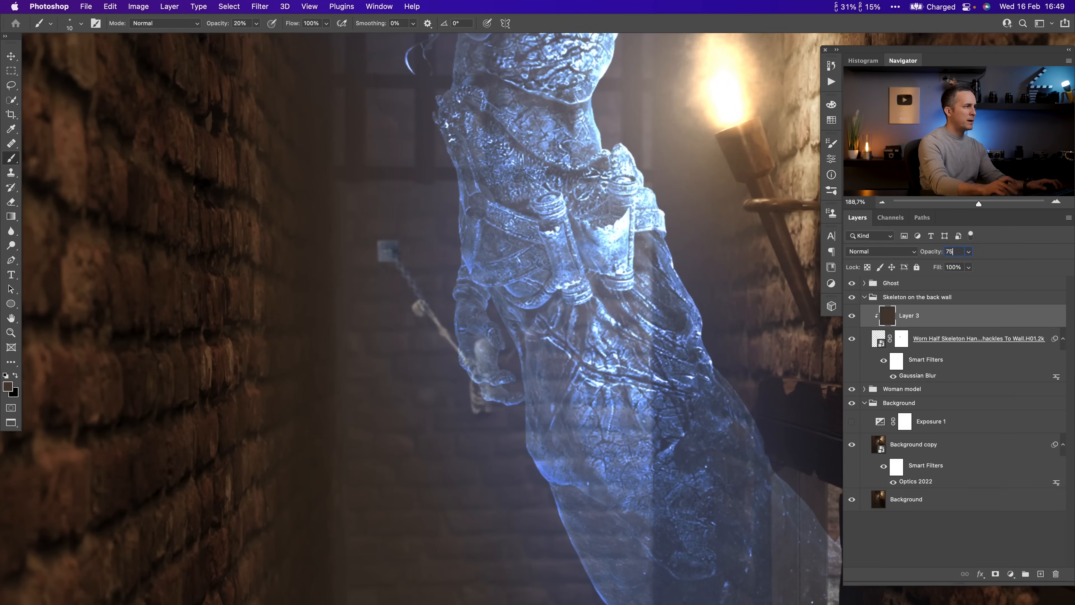
{"action": "left_click_drag", "start_coordinate": [508, 395], "coordinate": [493, 383]}
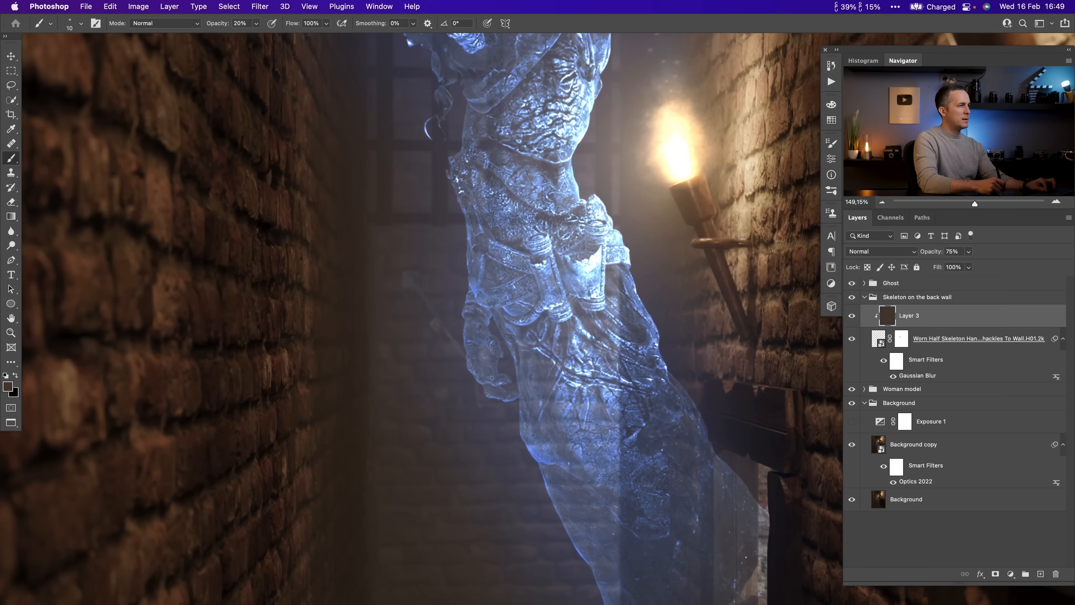
- Move the skeleton layer slightly down and to the left on the back wall, out from behind the ghost's hand
{"action": "key", "text": "v"}
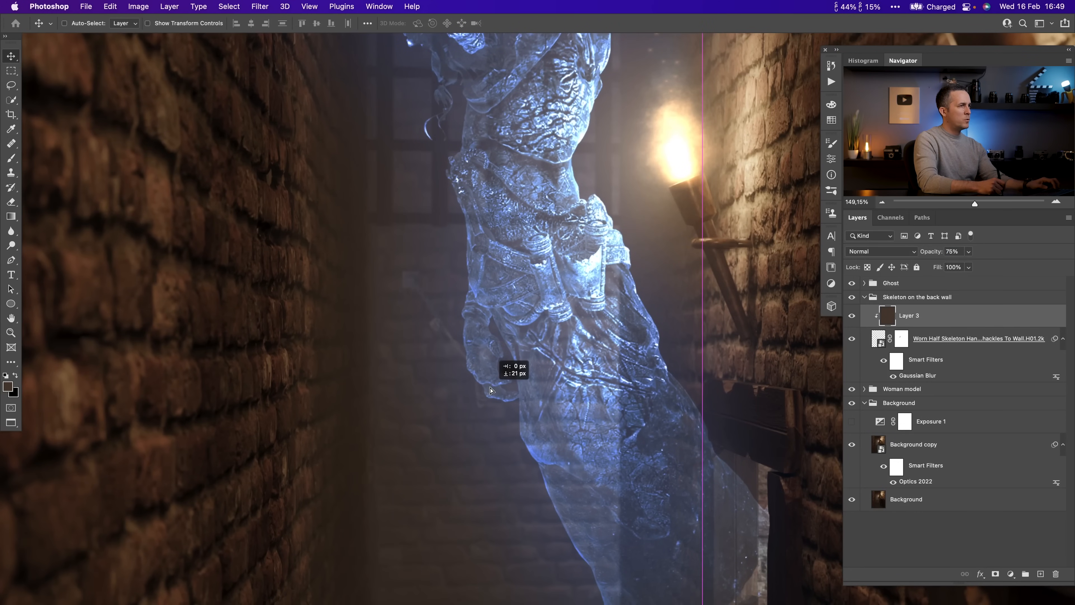
{"action": "left_click", "coordinate": [871, 339]}
{"action": "left_click_drag", "start_coordinate": [497, 390], "coordinate": [480, 257]}
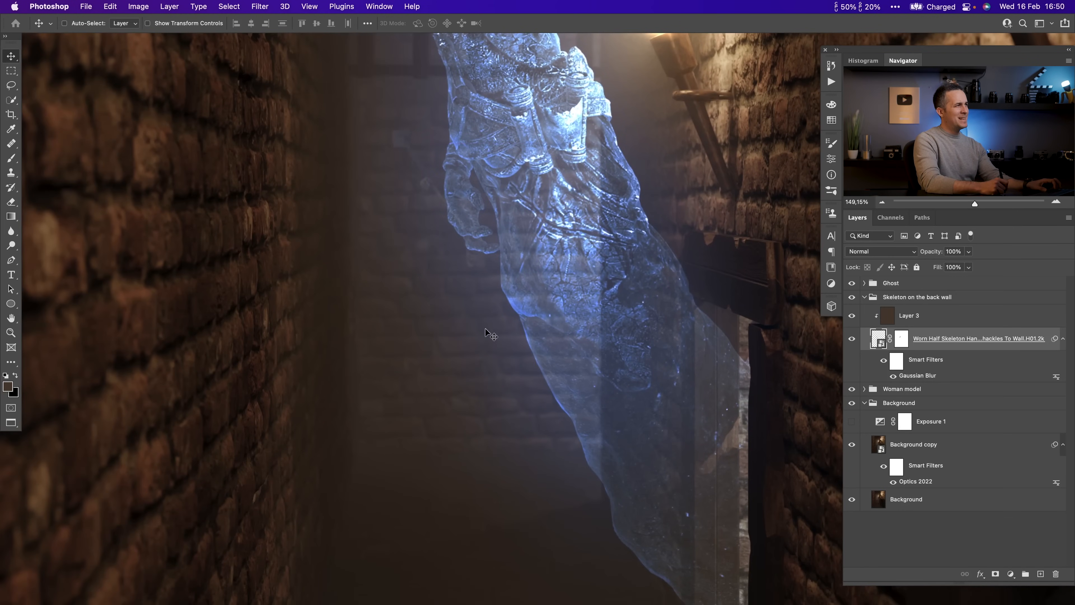
{"action": "scroll", "coordinate": [479, 339], "scroll_direction": "down", "scroll_amount": 5}
{"action": "left_click_drag", "start_coordinate": [481, 312], "coordinate": [475, 322]}
- Paint white on the skeleton's layer mask with a soft 20% opacity brush to restore the skull and arm beside the ghost
{"action": "left_click", "coordinate": [543, 310], "text": "super"}
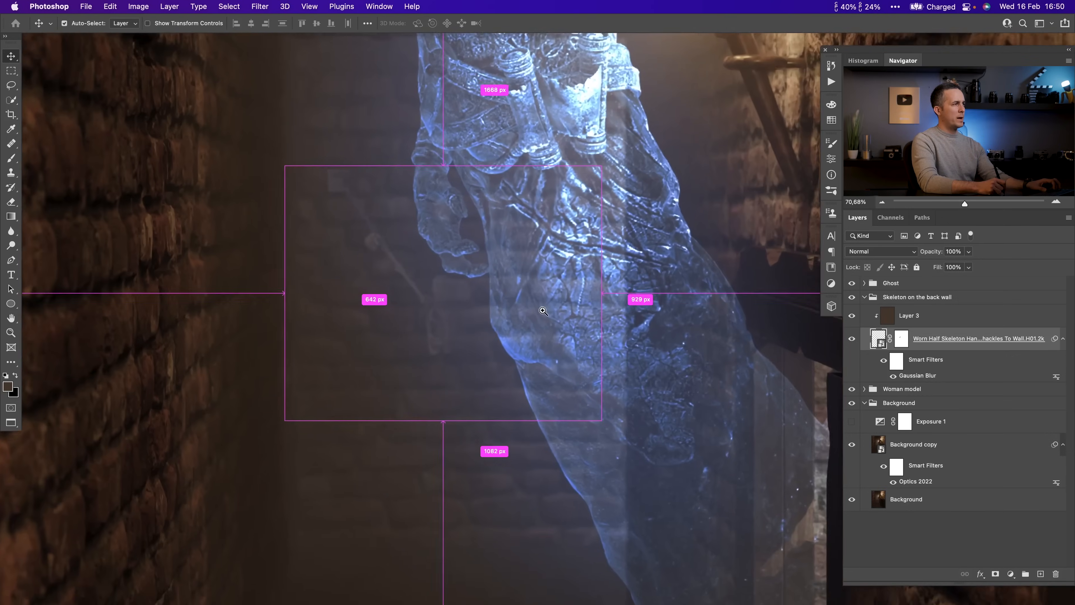
{"action": "left_click_drag", "start_coordinate": [543, 310], "coordinate": [846, 324]}
{"action": "left_click", "coordinate": [900, 341]}
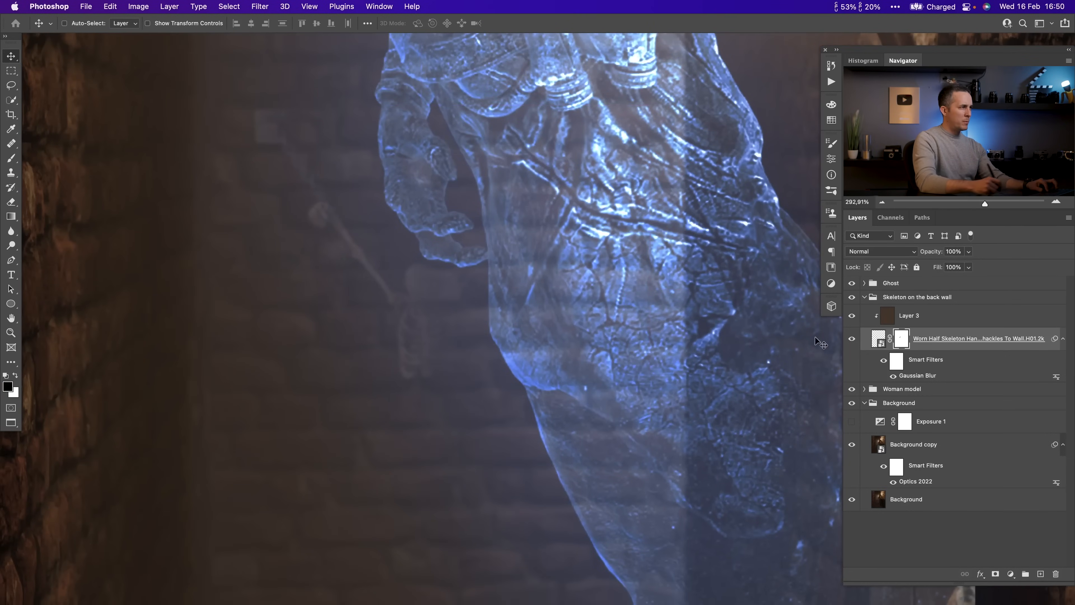
{"action": "key", "text": "d"}
{"action": "key", "text": "b"}
{"action": "key", "text": "bracketright"}
{"action": "left_click", "coordinate": [900, 339], "text": "shift"}
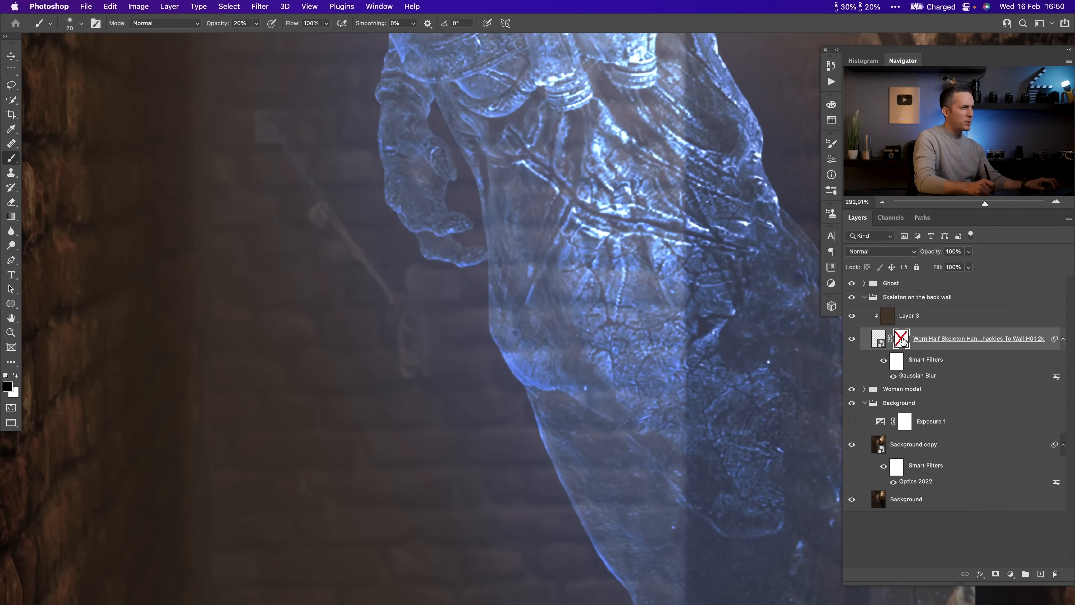
{"action": "left_click", "coordinate": [901, 339], "text": "shift"}
{"action": "key", "text": "x"}
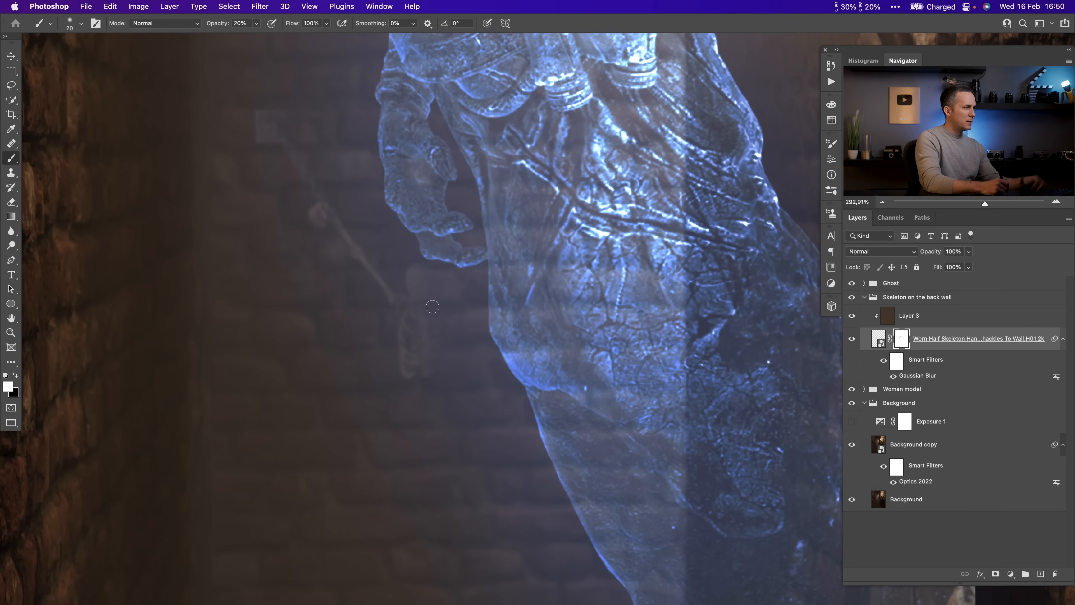
{"action": "key", "text": "x"}
{"action": "key", "text": "x"}
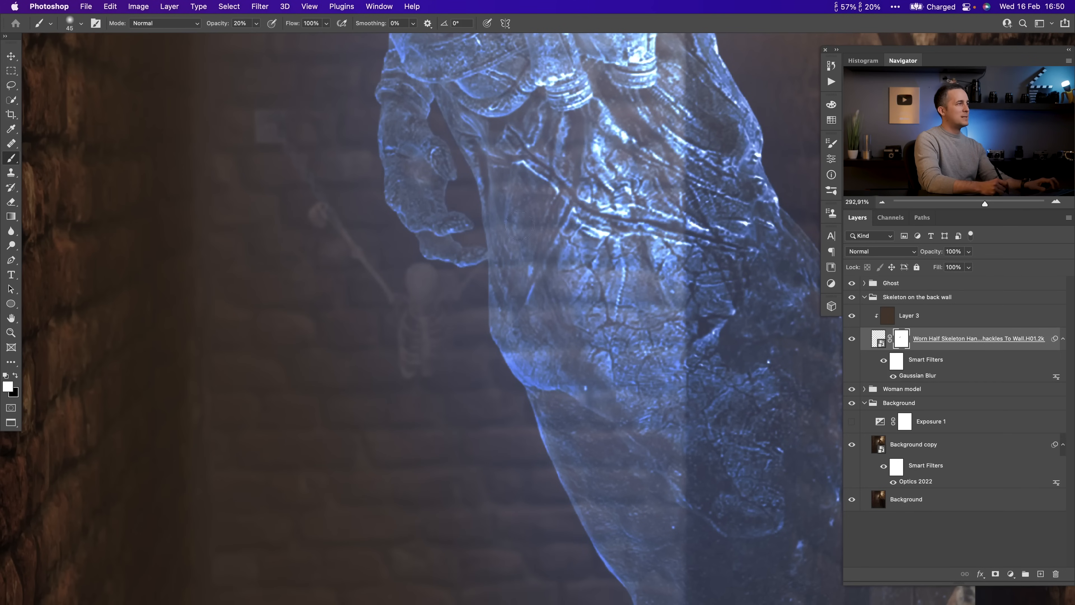
- Examine the skeleton's blend with the back wall from afar and close up, with and without the brown tint
{"action": "scroll", "coordinate": [484, 285], "scroll_direction": "down", "scroll_amount": 6}
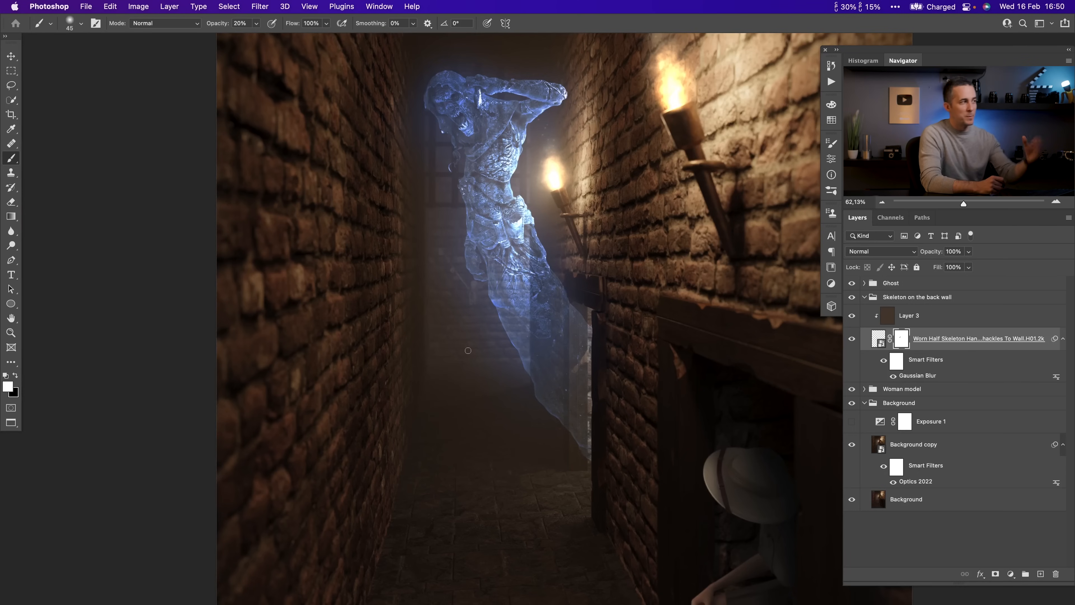
{"action": "left_click_drag", "start_coordinate": [456, 380], "coordinate": [444, 306]}
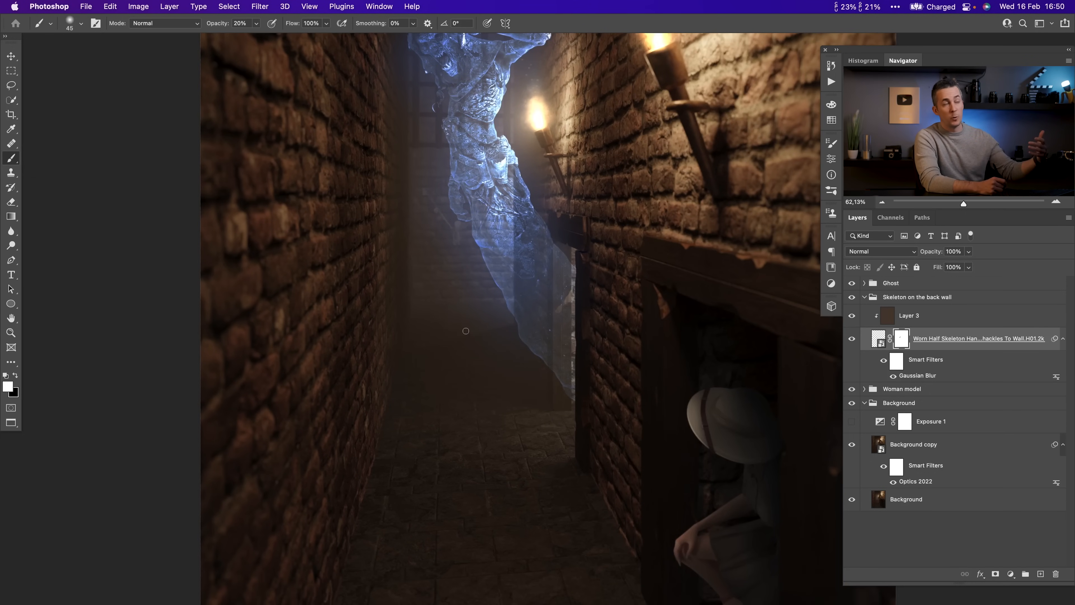
{"action": "left_click_drag", "start_coordinate": [468, 287], "coordinate": [483, 315]}
{"action": "left_click_drag", "start_coordinate": [422, 296], "coordinate": [736, 291]}
{"action": "left_click", "coordinate": [853, 317]}
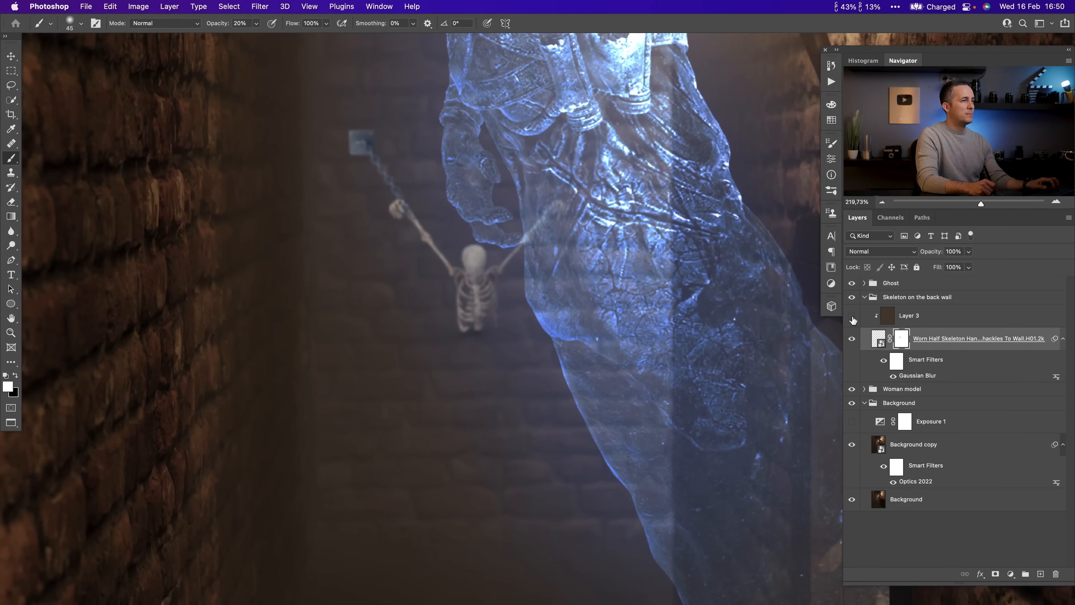
{"action": "left_click", "coordinate": [852, 316]}
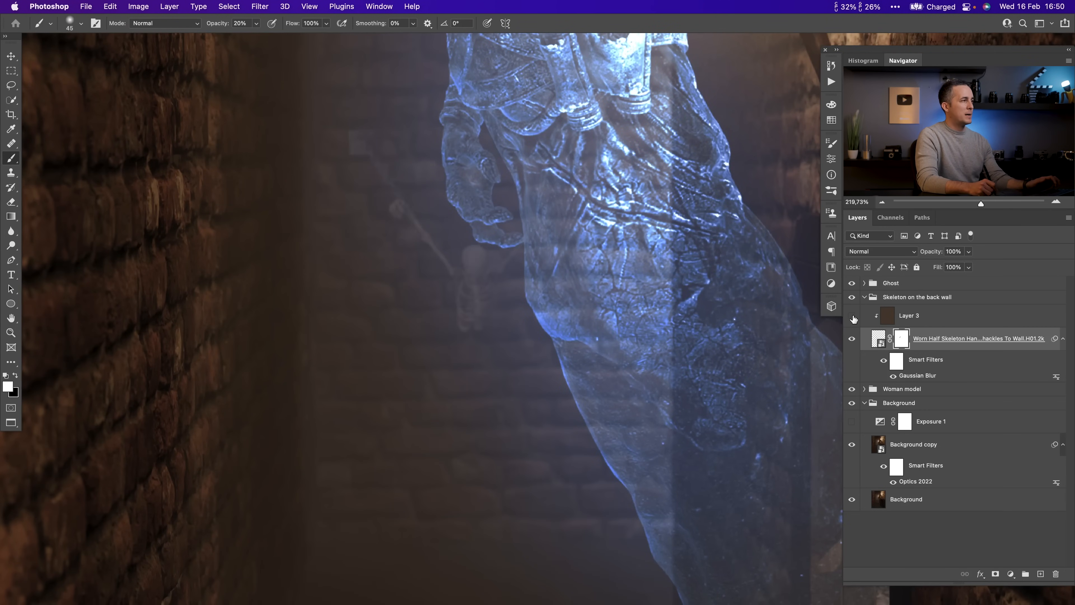
{"action": "left_click", "coordinate": [853, 316]}
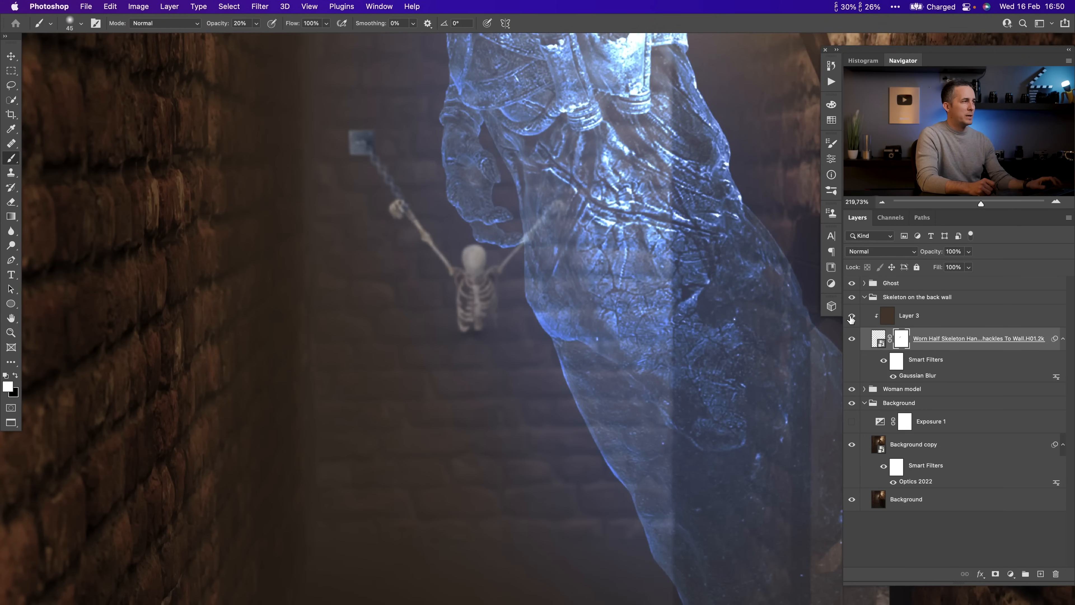
{"action": "left_click", "coordinate": [851, 316]}
{"action": "scroll", "coordinate": [548, 334], "scroll_direction": "down", "scroll_amount": 10}
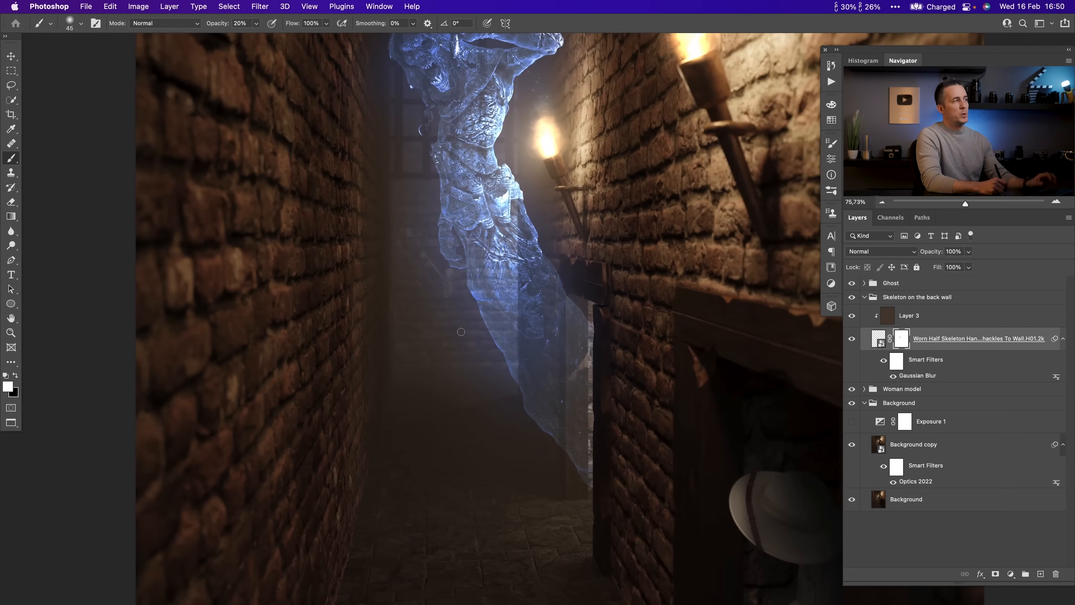
{"action": "scroll", "coordinate": [438, 284], "scroll_direction": "up", "scroll_amount": 10}
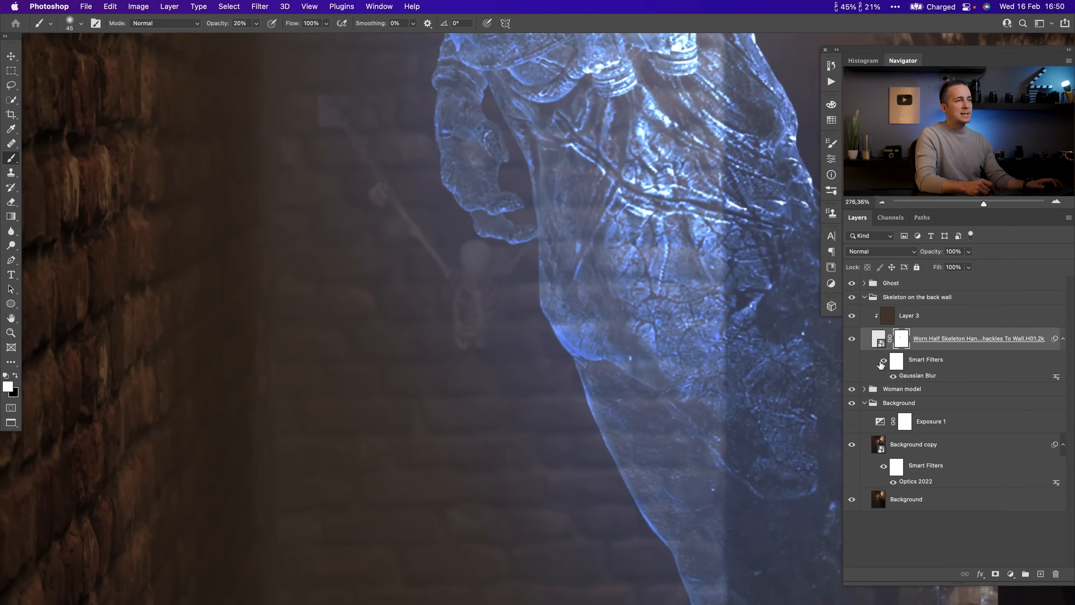
- Add an Exposure adjustment of -2.64 clipped to the skeleton and invert its mask to black
{"action": "left_click", "coordinate": [1012, 573]}
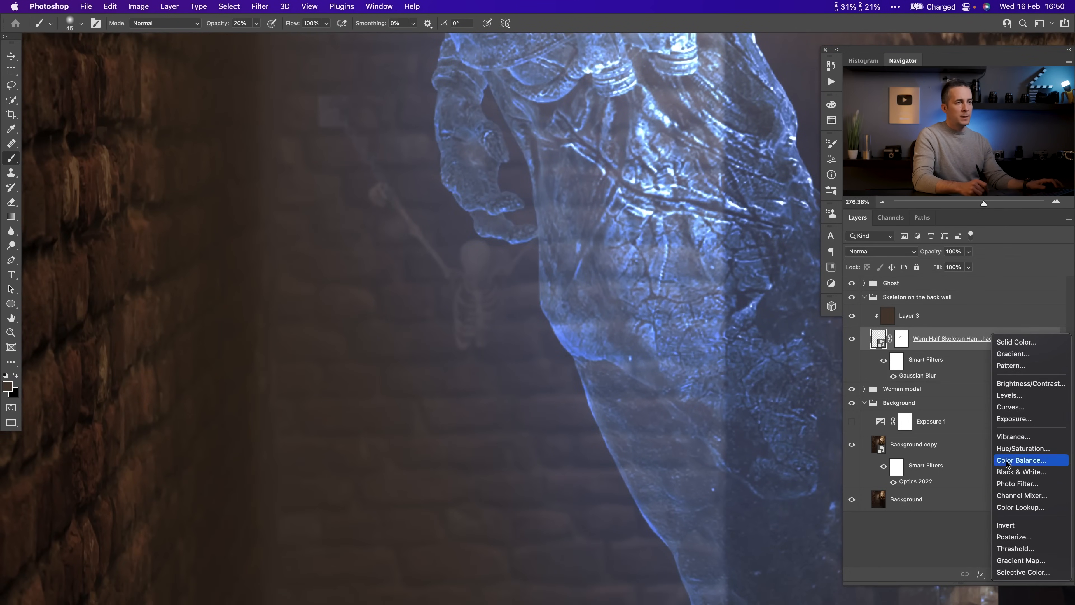
{"action": "left_click", "coordinate": [1009, 424]}
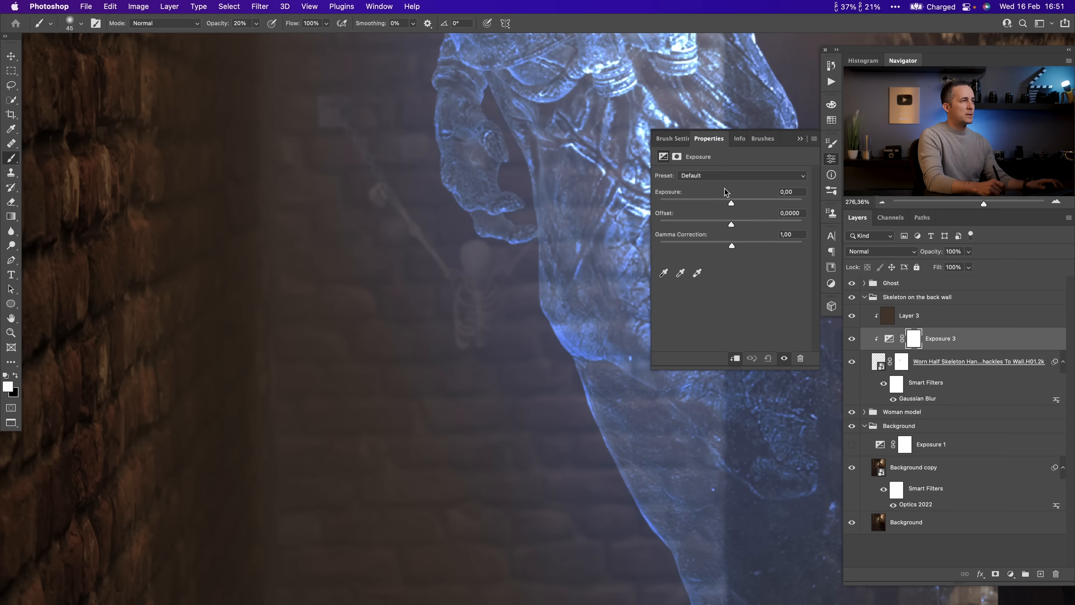
{"action": "left_click", "coordinate": [702, 205]}
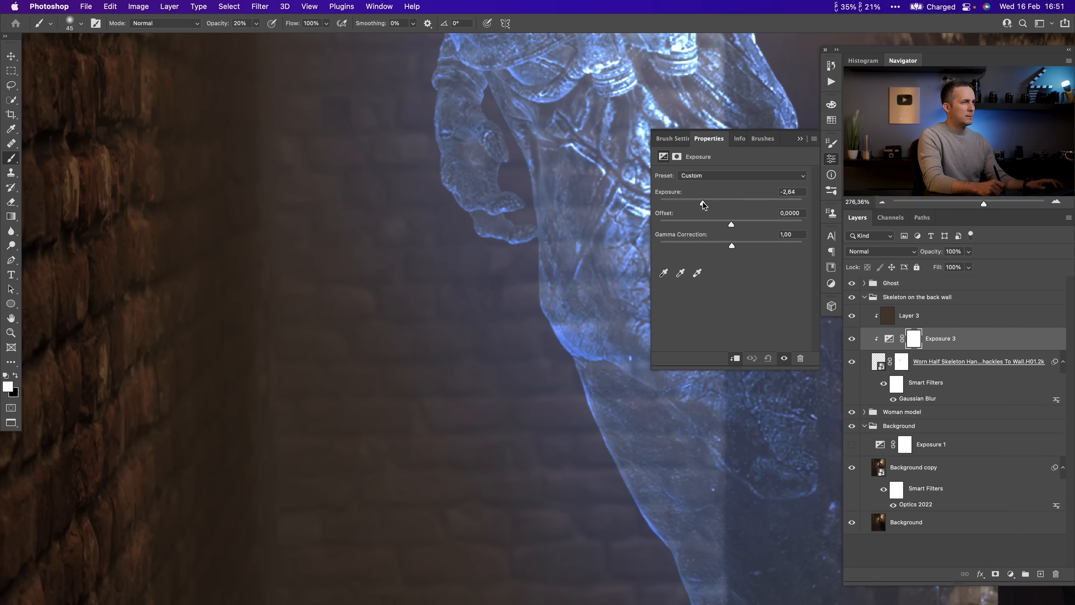
{"action": "left_click", "coordinate": [913, 338]}
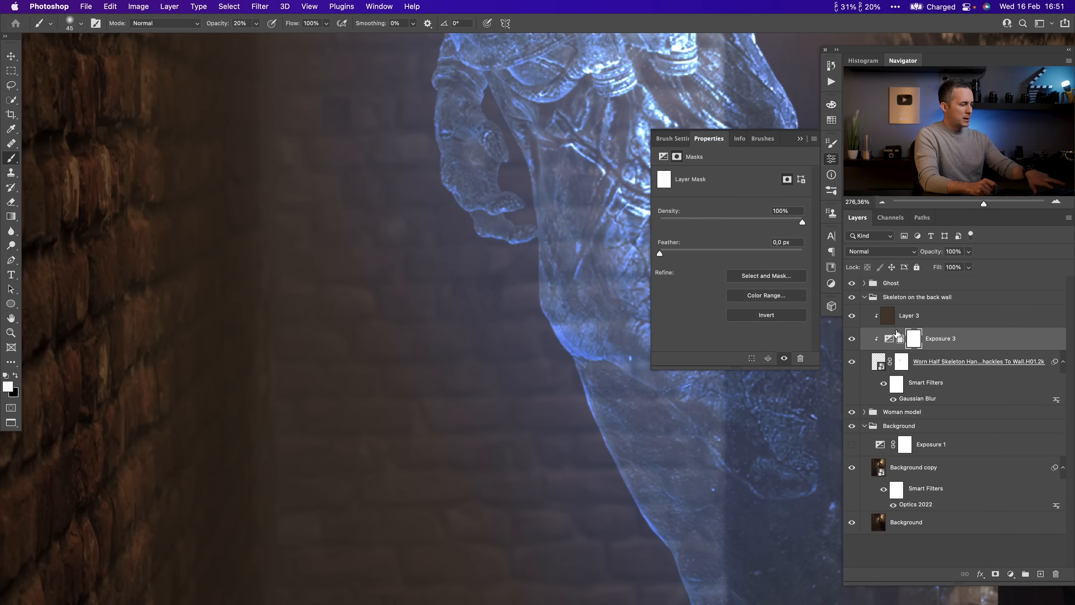
{"action": "key", "text": "super+i"}
{"action": "left_click", "coordinate": [831, 159]}
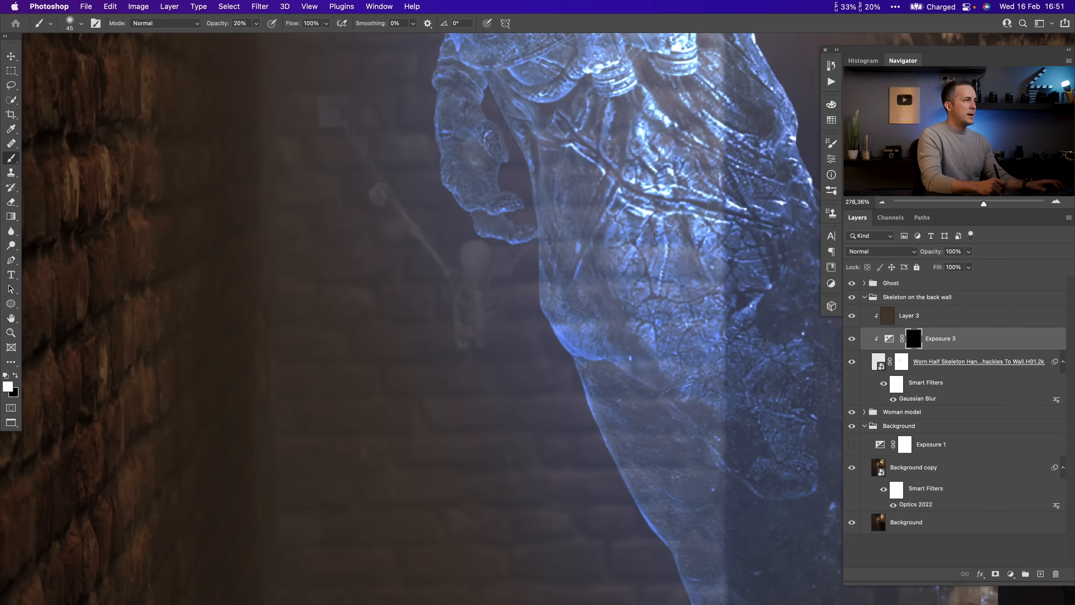
- Paint white on the Exposure mask with a small soft 20% opacity brush to darken parts of the skeleton
{"action": "left_click", "coordinate": [453, 298]}
{"action": "left_click_drag", "start_coordinate": [452, 298], "coordinate": [434, 320]}
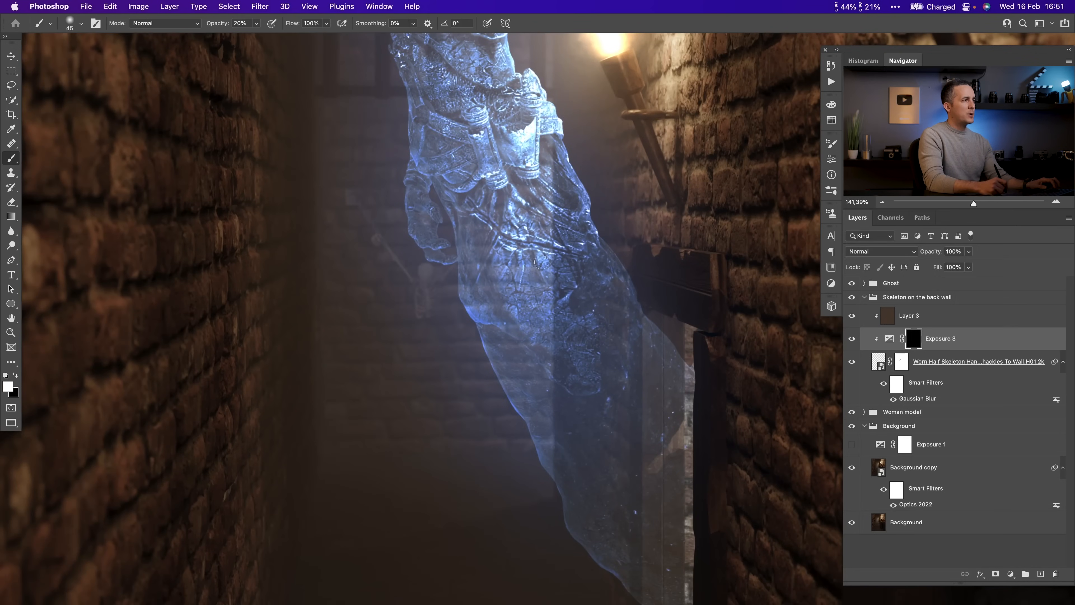
{"action": "left_click_drag", "start_coordinate": [382, 278], "coordinate": [440, 297]}
{"action": "key", "text": "bracketleft"}
{"action": "key", "text": "bracketleft"}
{"action": "key", "text": "x"}
{"action": "key", "text": "x"}
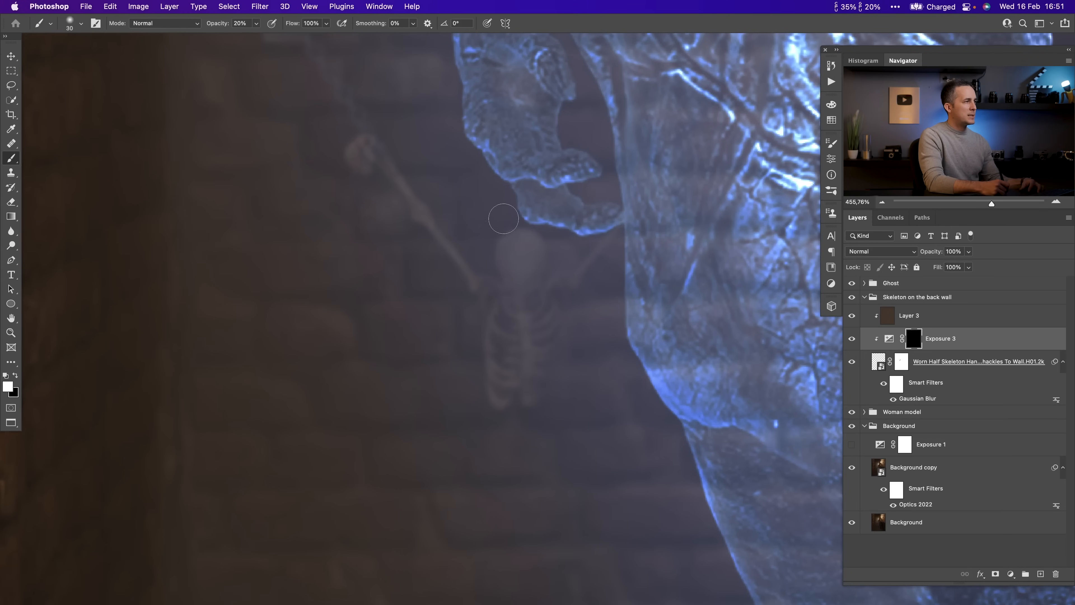
{"action": "key", "text": "bracketleft"}
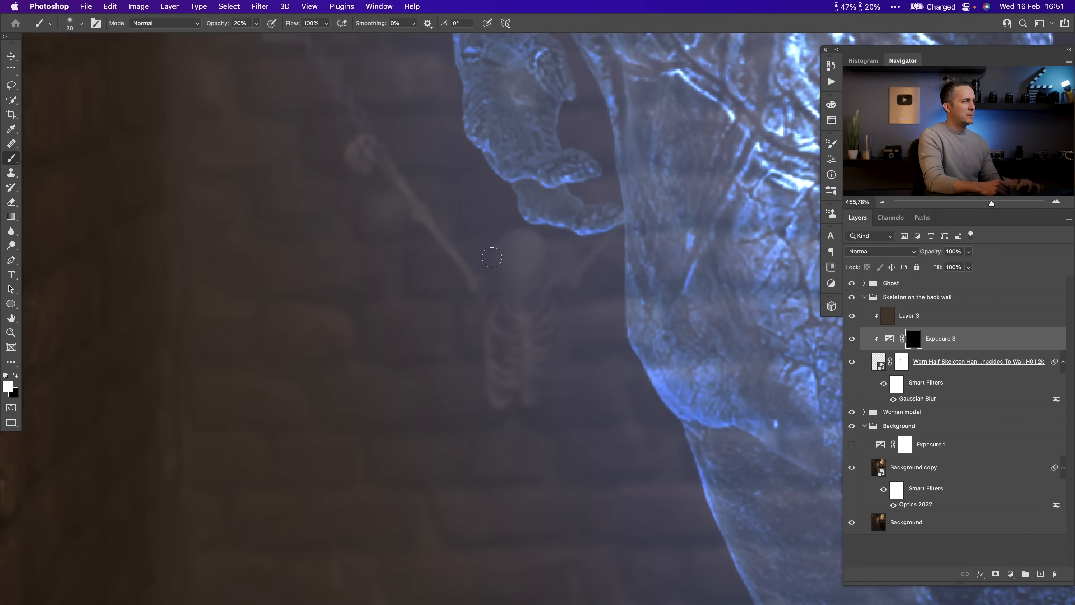
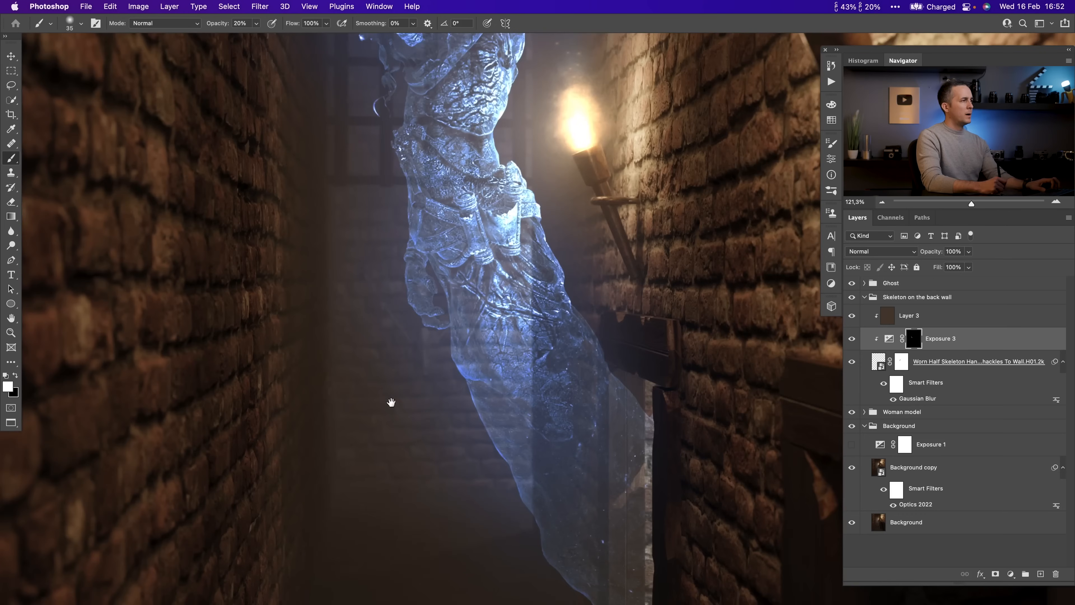
- Compare the skeleton with and without the Exposure adjustment
{"action": "scroll", "coordinate": [392, 402], "scroll_direction": "down", "scroll_amount": 2}
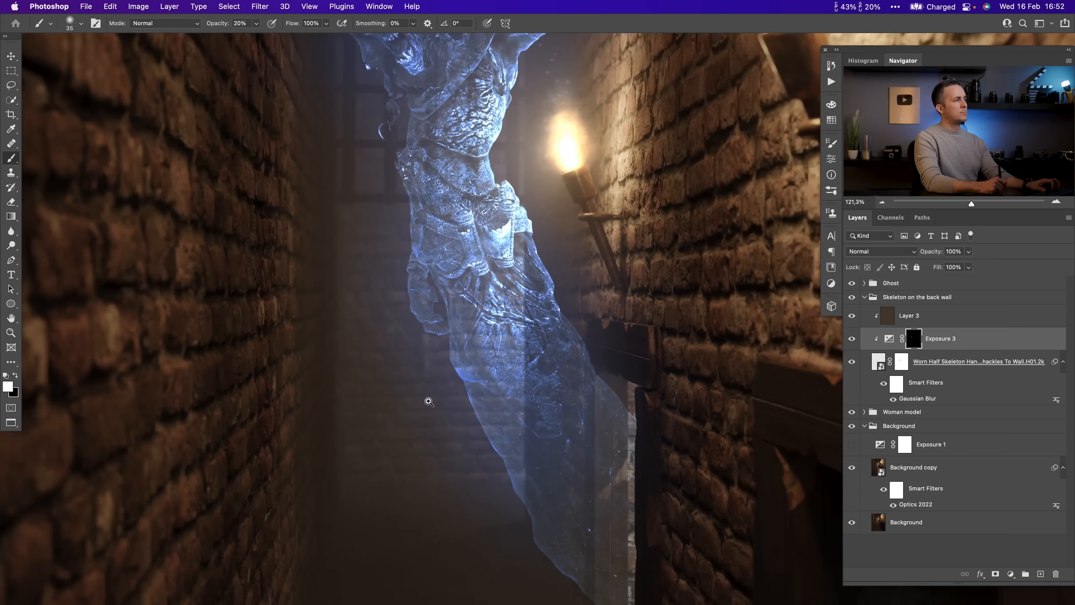
{"action": "left_click", "coordinate": [852, 338]}
{"action": "left_click", "coordinate": [852, 338]}
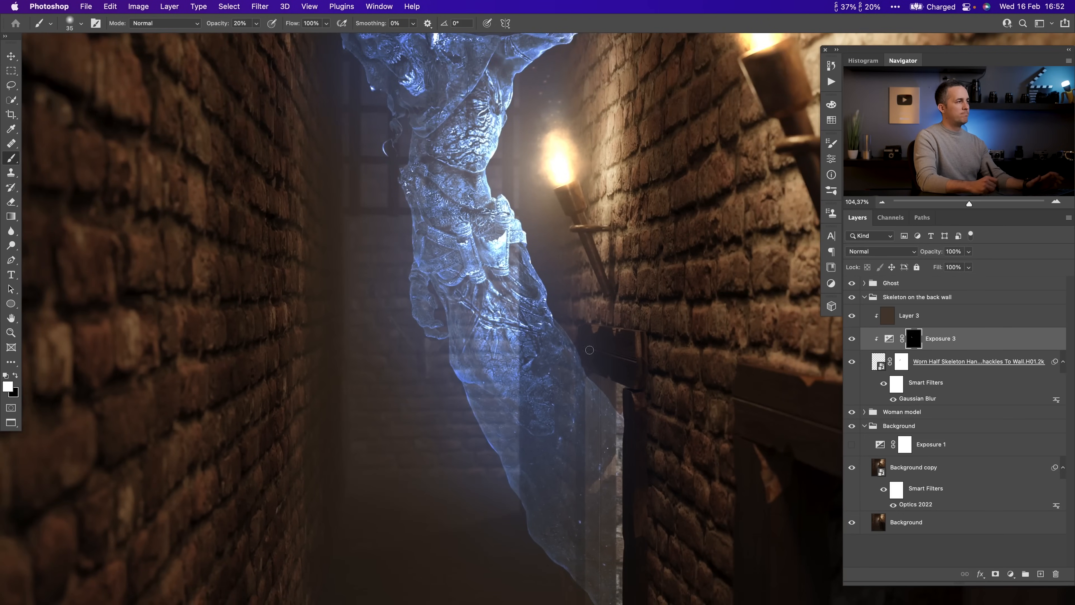
- Create a new empty layer and place it directly beneath the skeleton layer, inside the skeleton group
{"action": "left_click", "coordinate": [1040, 573]}
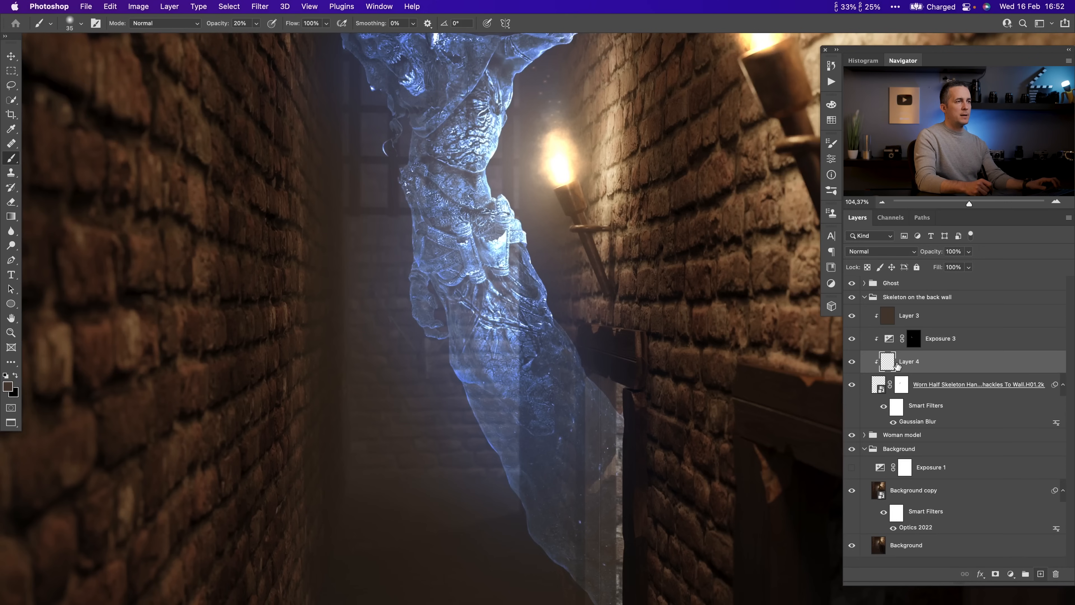
{"action": "left_click_drag", "start_coordinate": [897, 363], "coordinate": [895, 425]}
{"action": "double_click", "coordinate": [900, 416]}
{"action": "type", "text": "Shadwo"}
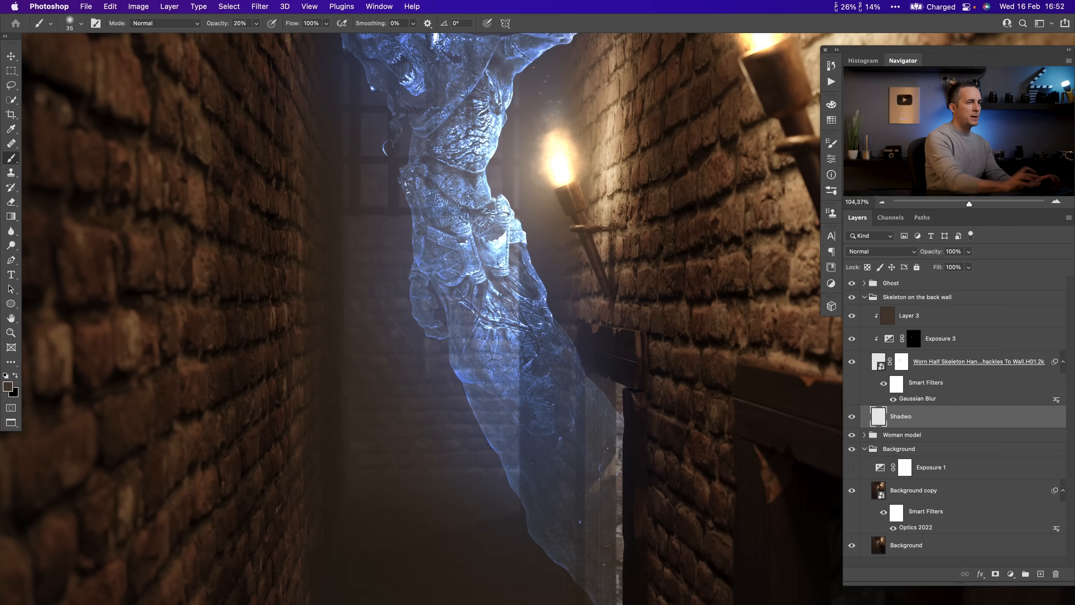
{"action": "key", "text": "Return"}
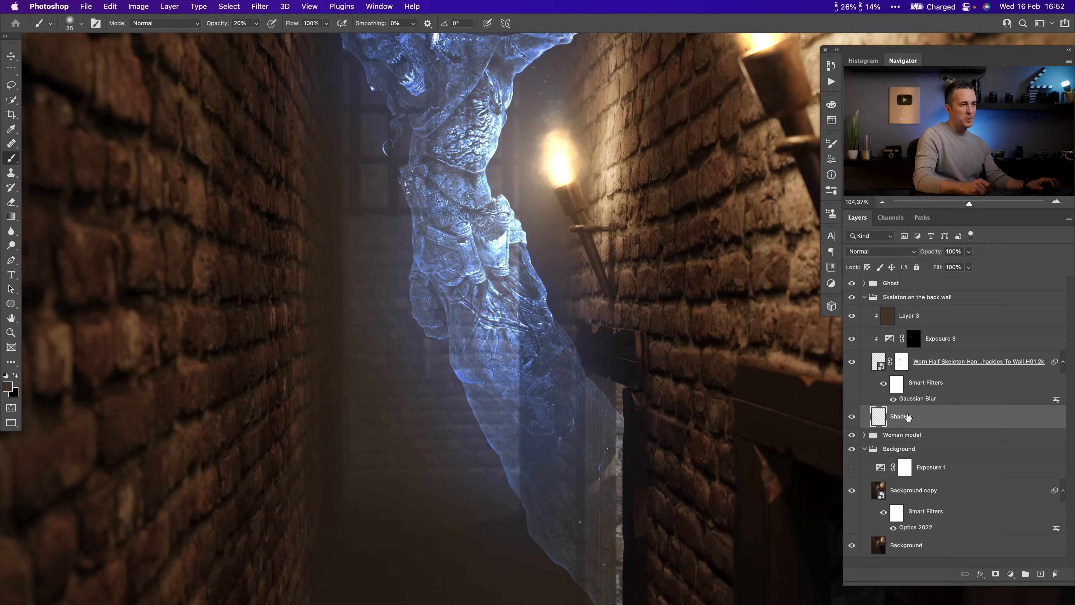
{"action": "key", "text": "BackSpace"}
{"action": "key", "text": "BackSpace"}
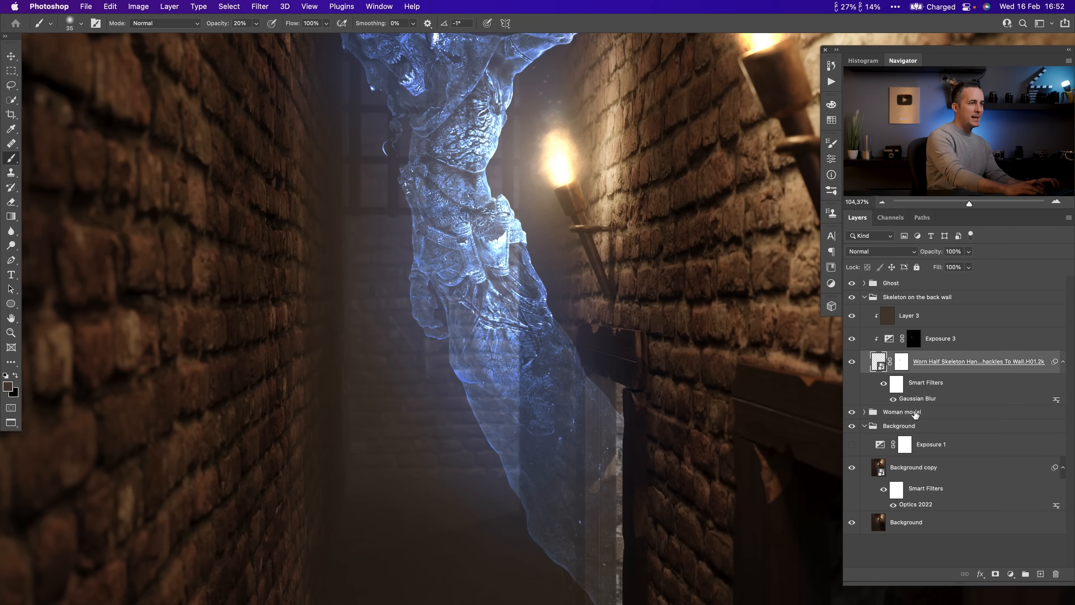
{"action": "key", "text": "super+z"}
{"action": "key", "text": "super+z"}
{"action": "key", "text": "super+z"}
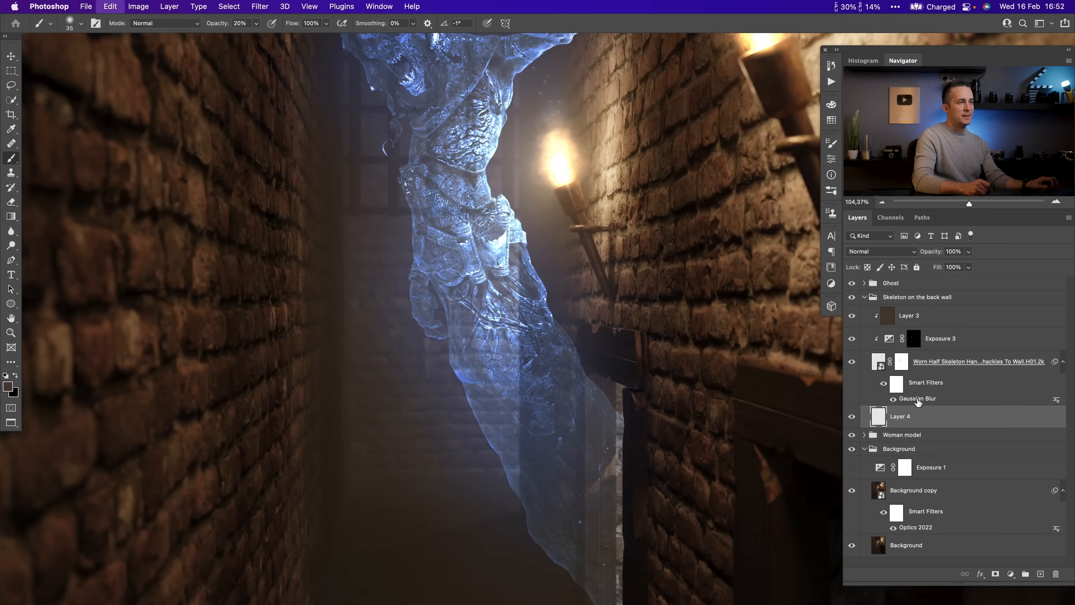
- Rename the new layer beneath the skeleton as Shadow and set its blend mode to Multiply
{"action": "type", "text": "Shadow"}
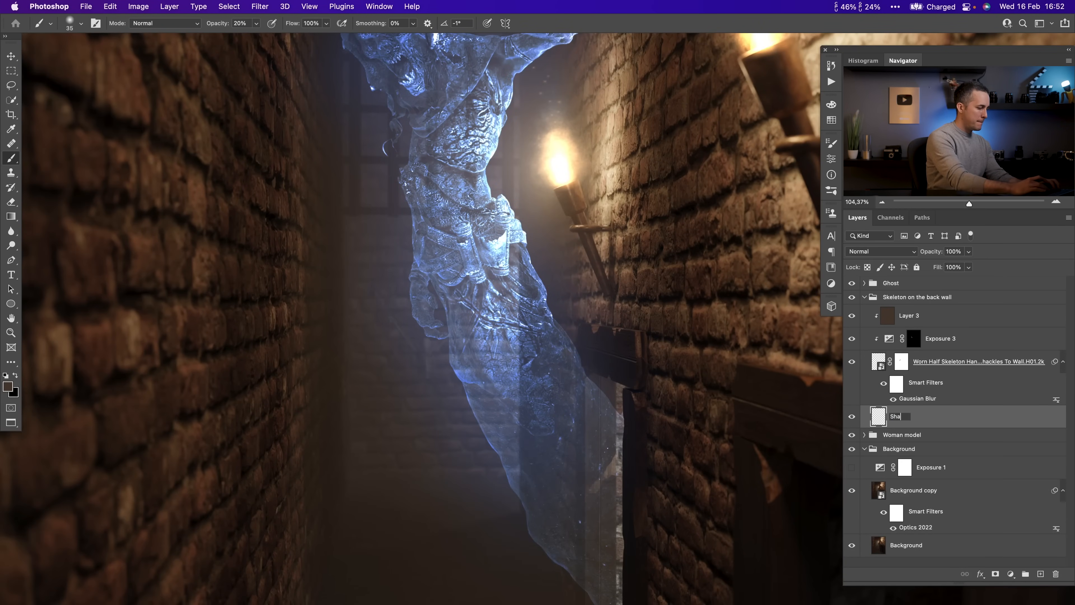
{"action": "left_click", "coordinate": [897, 256]}
{"action": "left_click", "coordinate": [882, 290]}
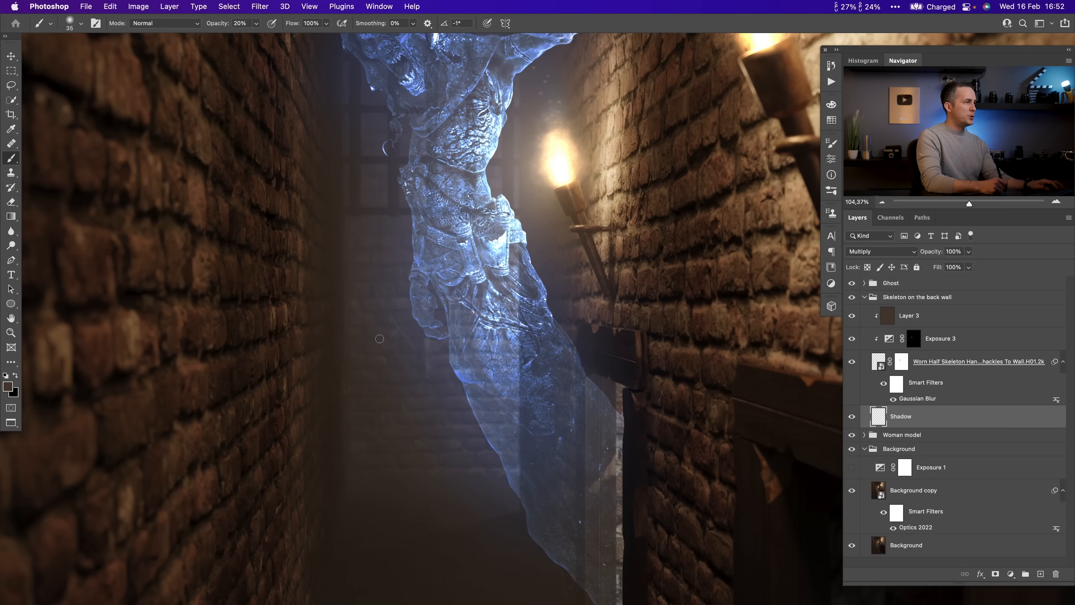
- Hide the Ghost group to expose the skeleton and the back wall for shadow painting
{"action": "scroll", "coordinate": [377, 316], "scroll_direction": "up", "scroll_amount": 5}
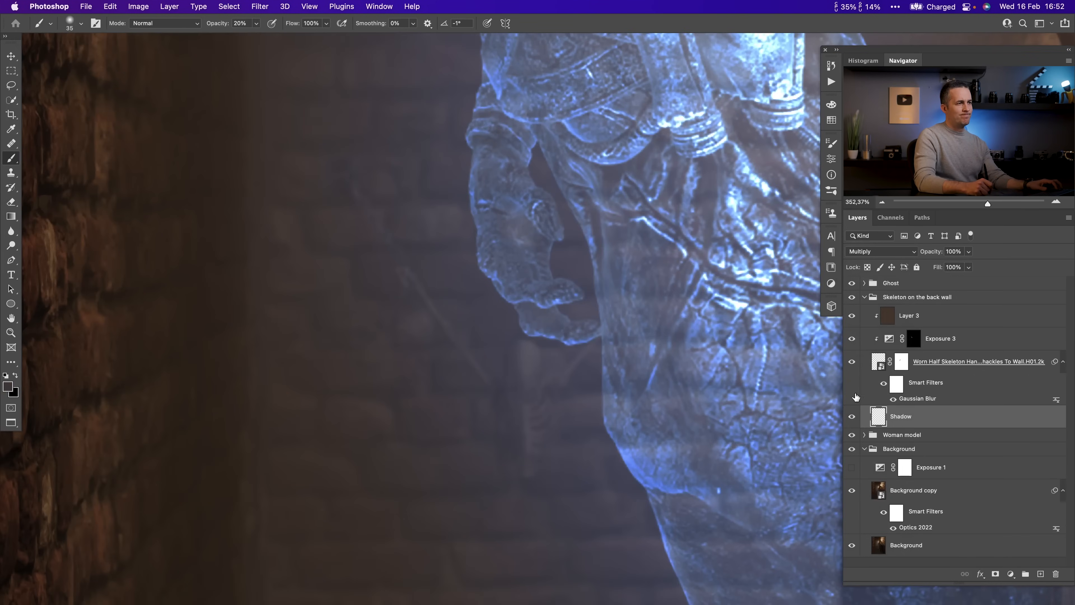
{"action": "left_click", "coordinate": [851, 282]}
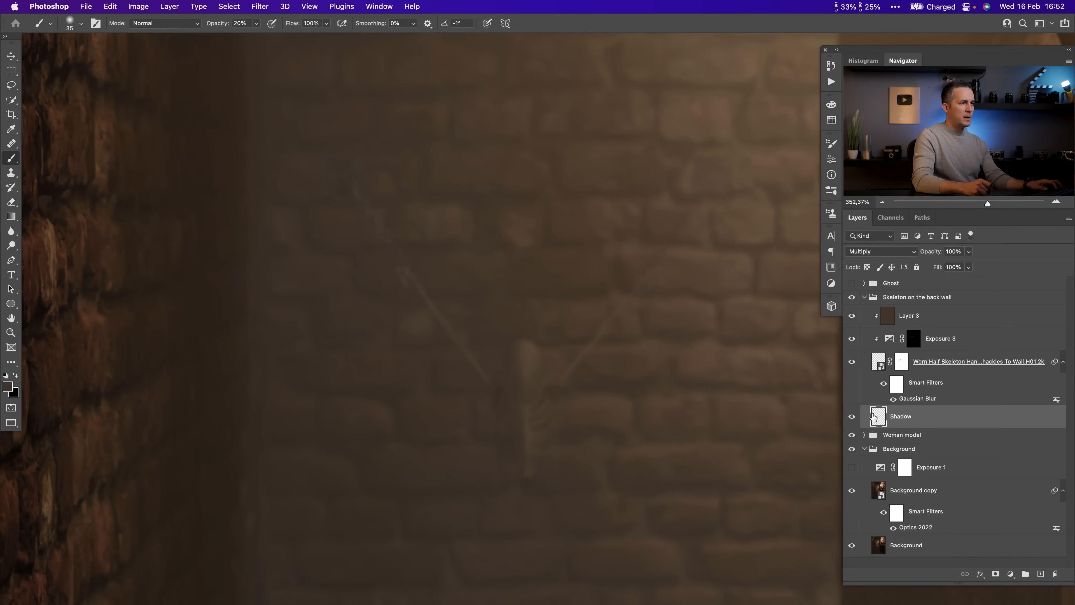
{"action": "scroll", "coordinate": [427, 347], "scroll_direction": "down", "scroll_amount": 3}
{"action": "scroll", "coordinate": [428, 346], "scroll_direction": "right", "scroll_amount": 3}
{"action": "scroll", "coordinate": [428, 346], "scroll_direction": "up", "scroll_amount": 2}
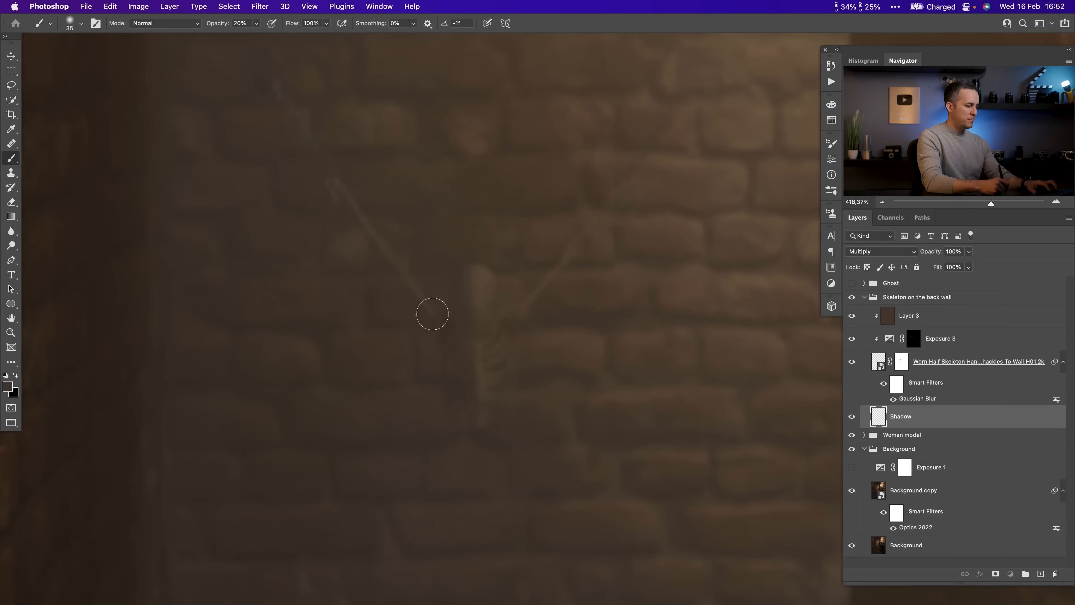
- Paint a soft shadow on the Shadow layer along the left side of the skeleton's torso with a 20% opacity brush
{"action": "key", "text": "0"}
{"action": "left_click_drag", "start_coordinate": [449, 271], "coordinate": [444, 302]}
{"action": "key", "text": "super+z"}
{"action": "key", "text": "2"}
{"action": "key", "text": "bracketright"}
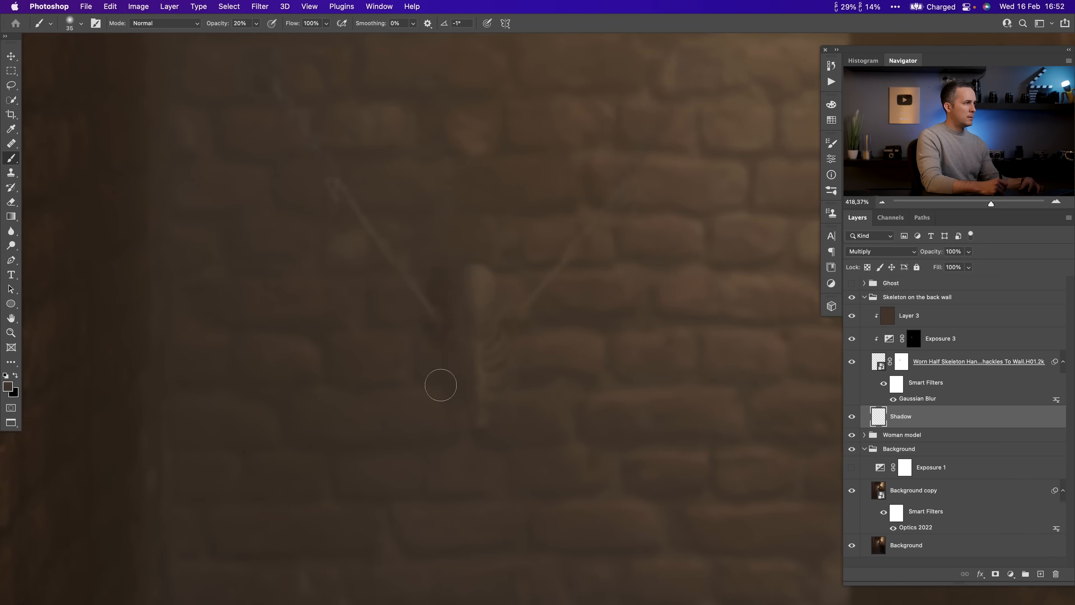
{"action": "mouse_move", "coordinate": [441, 397]}
{"action": "left_mouse_down"}
{"action": "mouse_move", "coordinate": [441, 413]}
{"action": "mouse_move", "coordinate": [427, 398]}
{"action": "left_mouse_up"}
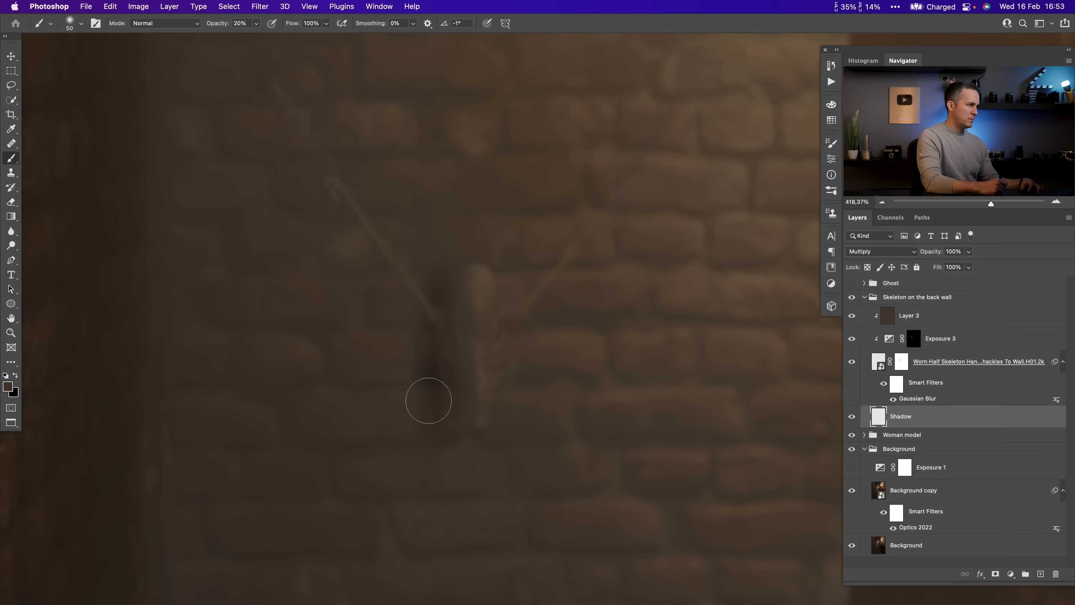
- Paint thin shadows on the wall along the skeleton's raised arms with a small brush of size 15
{"action": "key", "text": "bracketleft"}
{"action": "key", "text": "bracketleft"}
{"action": "key", "text": "bracketleft"}
{"action": "key", "text": "bracketleft"}
{"action": "key", "text": "bracketleft"}
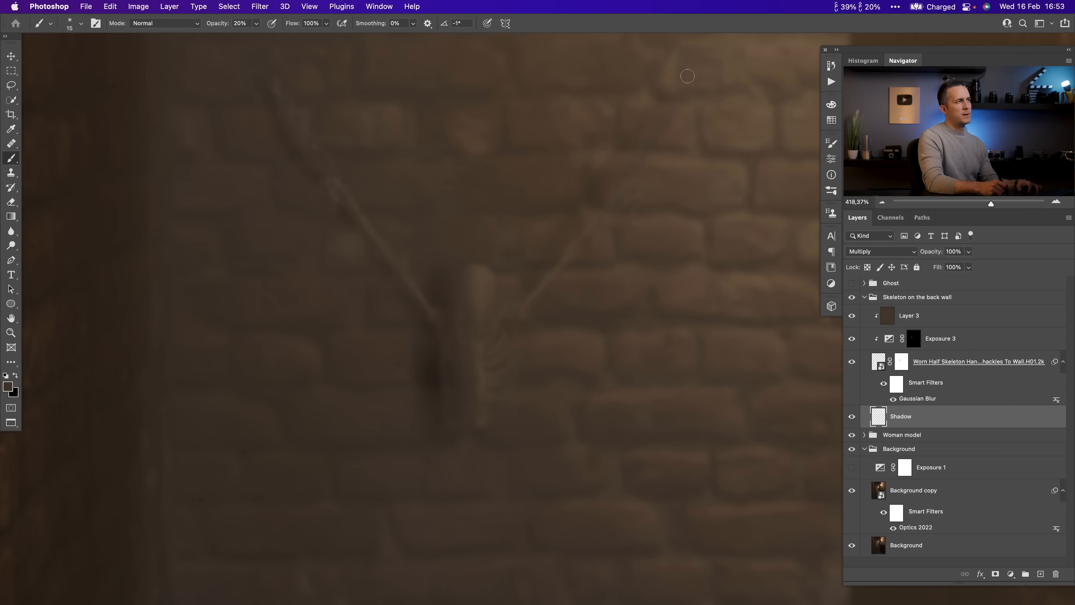
- Deepen and widen the wall shadow beside the skeleton's torso with a larger soft brush
{"action": "key", "text": "bracketright"}
{"action": "key", "text": "bracketright"}
{"action": "key", "text": "bracketright"}
{"action": "key", "text": "bracketright"}
{"action": "key", "text": "bracketright"}
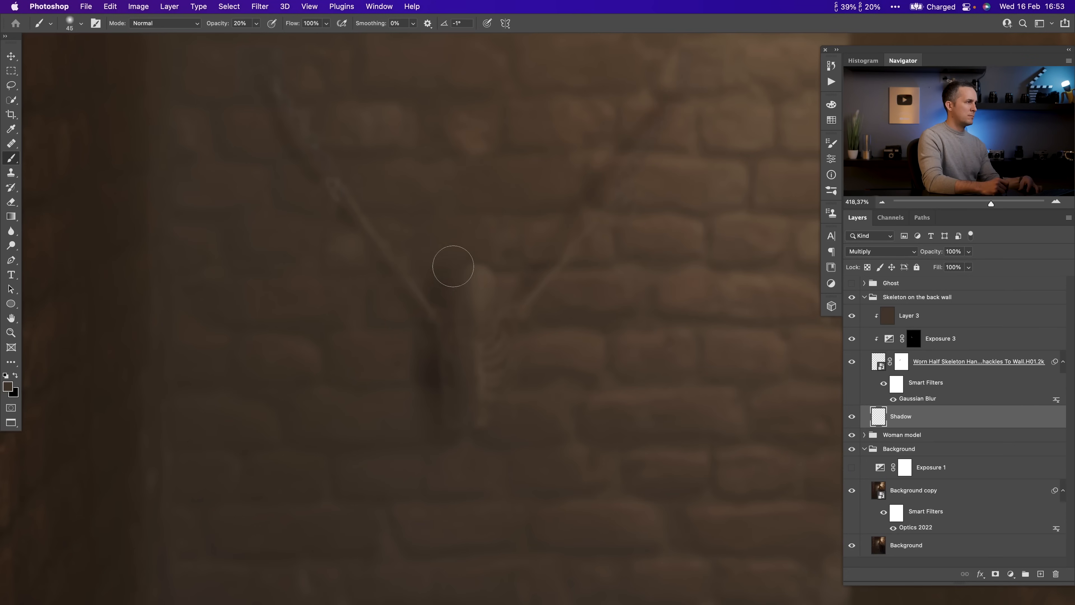
{"action": "mouse_move", "coordinate": [426, 373]}
{"action": "left_mouse_down"}
{"action": "mouse_move", "coordinate": [423, 396]}
{"action": "mouse_move", "coordinate": [414, 256]}
{"action": "left_mouse_up"}
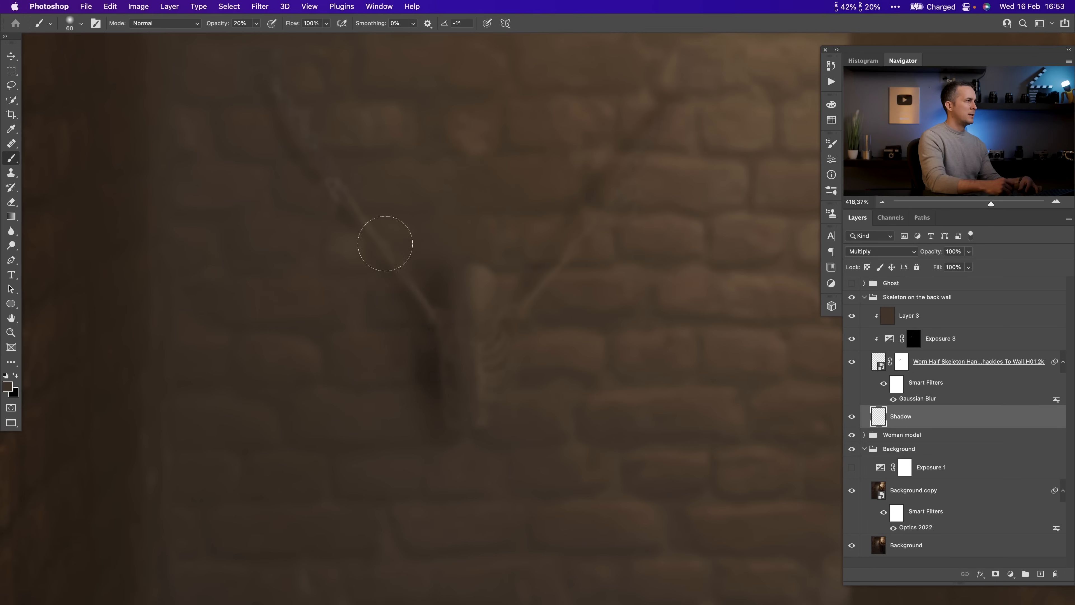
- Refine the shadow along the skeleton's left raised arm with small soft brushes
{"action": "key", "text": "bracketleft"}
{"action": "key", "text": "bracketleft"}
{"action": "key", "text": "bracketleft"}
{"action": "key", "text": "bracketleft"}
{"action": "key", "text": "bracketleft"}
{"action": "key", "text": "bracketleft"}
{"action": "key", "text": "bracketleft"}
{"action": "key", "text": "bracketleft"}
{"action": "key", "text": "bracketleft"}
{"action": "key", "text": "bracketleft"}
{"action": "key", "text": "bracketleft"}
{"action": "key", "text": "bracketleft"}
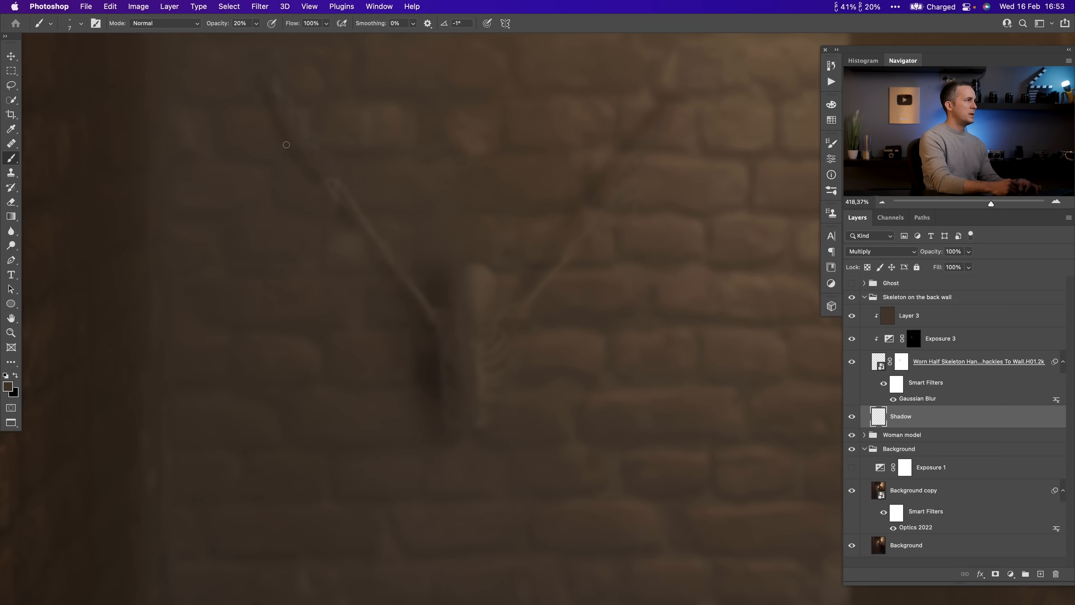
{"action": "key", "text": "bracketright"}
{"action": "key", "text": "bracketright"}
{"action": "key", "text": "bracketright"}
{"action": "key", "text": "bracketright"}
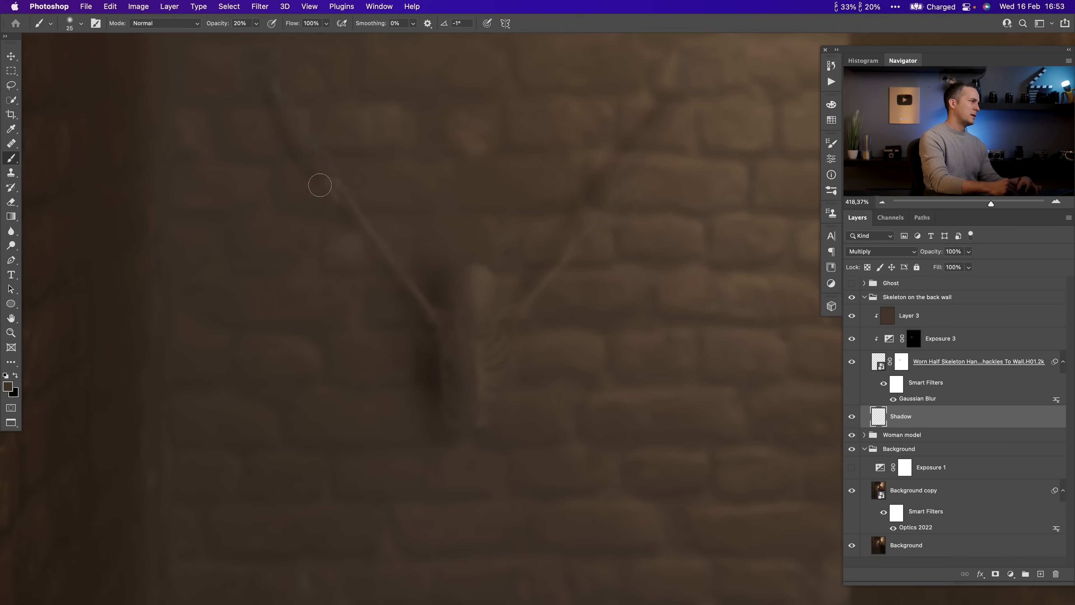
{"action": "key", "text": "bracketleft"}
{"action": "key", "text": "bracketleft"}
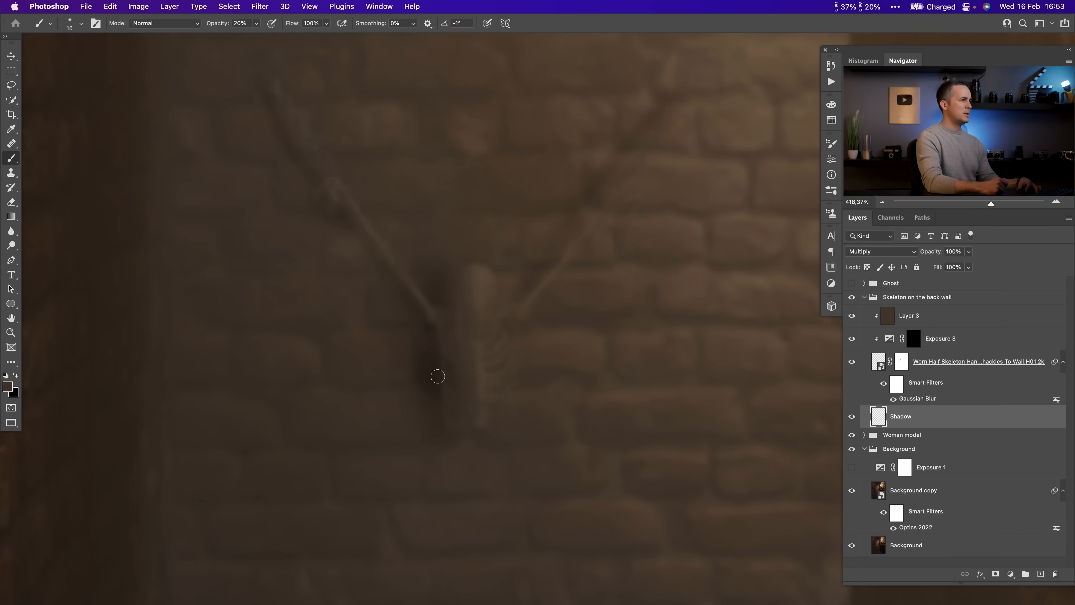
- Touch up the shadow beside the ribcage with a slightly larger soft brush
{"action": "key", "text": "bracketright"}
{"action": "key", "text": "bracketright"}
{"action": "key", "text": "bracketright"}
{"action": "key", "text": "bracketright"}
{"action": "key", "text": "bracketright"}
{"action": "key", "text": "bracketright"}
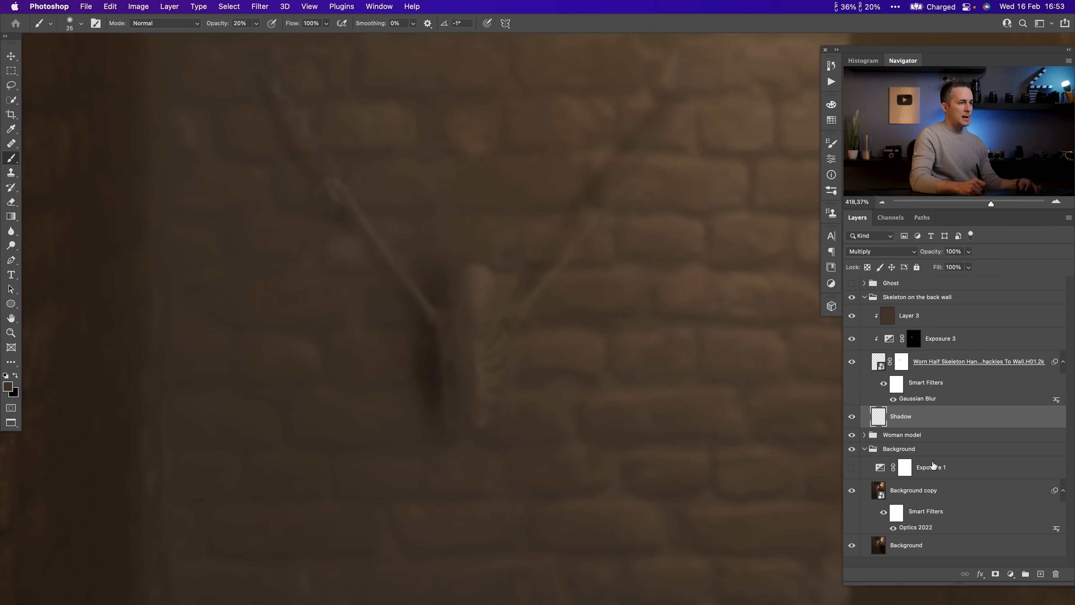
- Add a layer mask to the Shadow layer and paint black at 20% opacity to soften the shadows around the torso and right arm
{"action": "left_click", "coordinate": [995, 573]}
{"action": "key", "text": "x"}
{"action": "key", "text": "bracketright"}
{"action": "key", "text": "bracketright"}
{"action": "key", "text": "bracketright"}
{"action": "key", "text": "bracketright"}
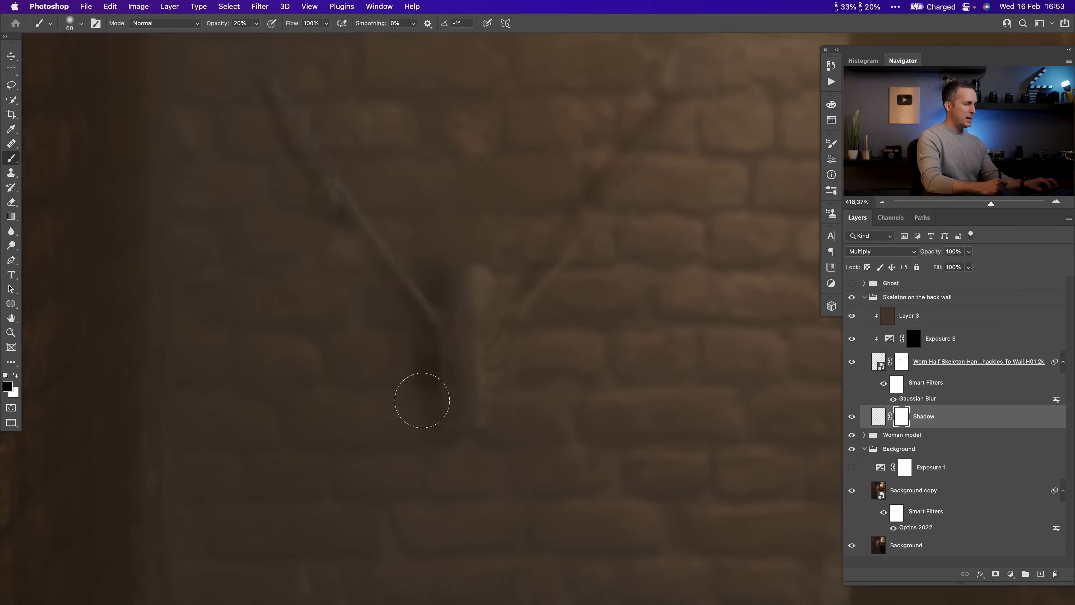
{"action": "key", "text": "bracketleft"}
{"action": "key", "text": "bracketleft"}
{"action": "key", "text": "bracketleft"}
{"action": "key", "text": "bracketleft"}
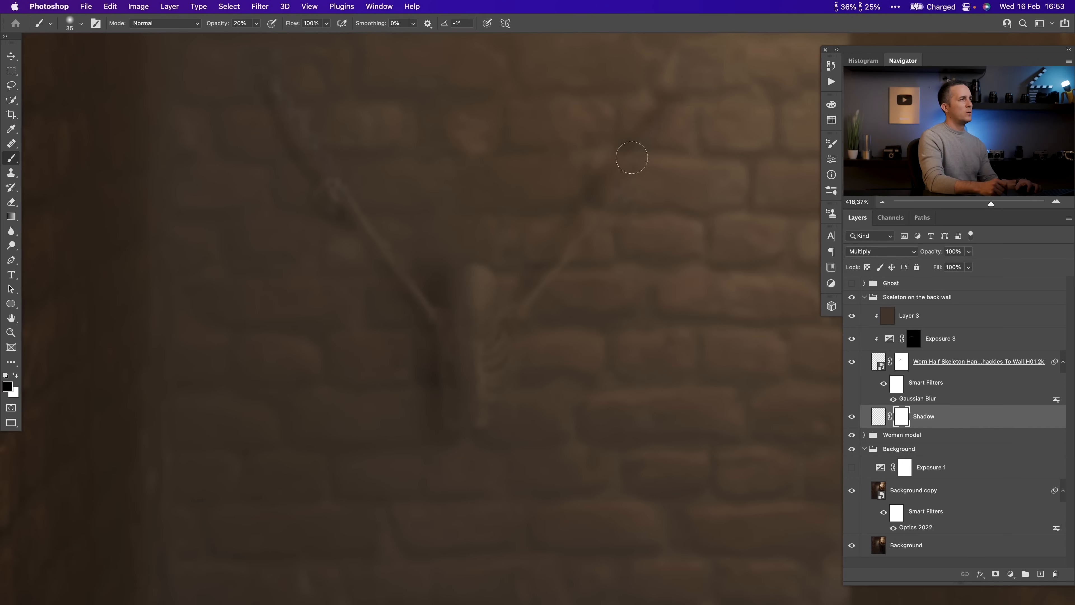
{"action": "left_click_drag", "start_coordinate": [517, 294], "coordinate": [555, 327]}
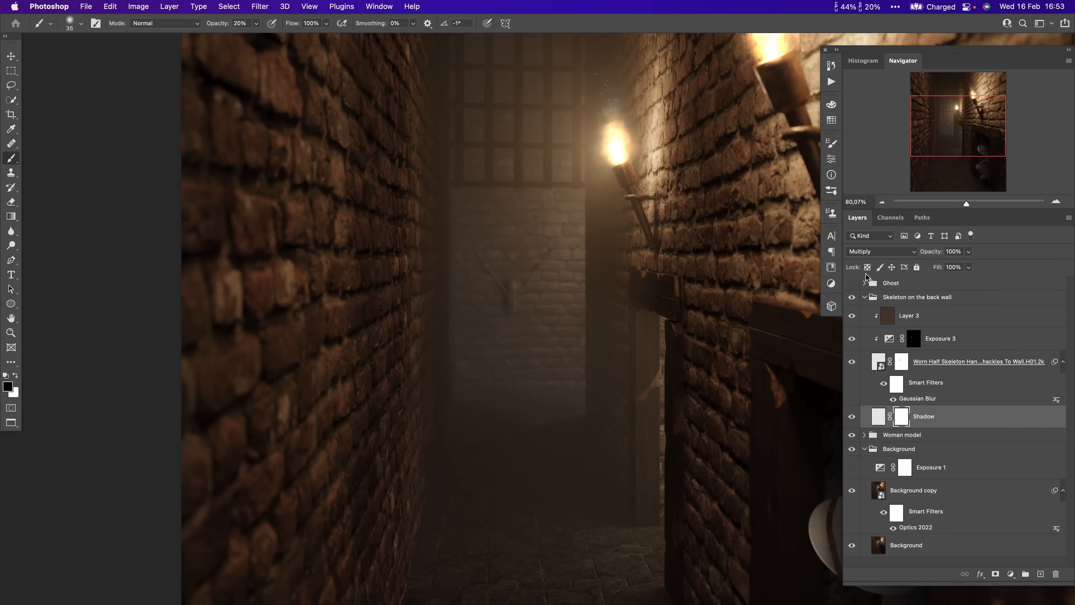
- Show the Ghost group again and set the Shadow layer's opacity to 82%
{"action": "left_click", "coordinate": [851, 284]}
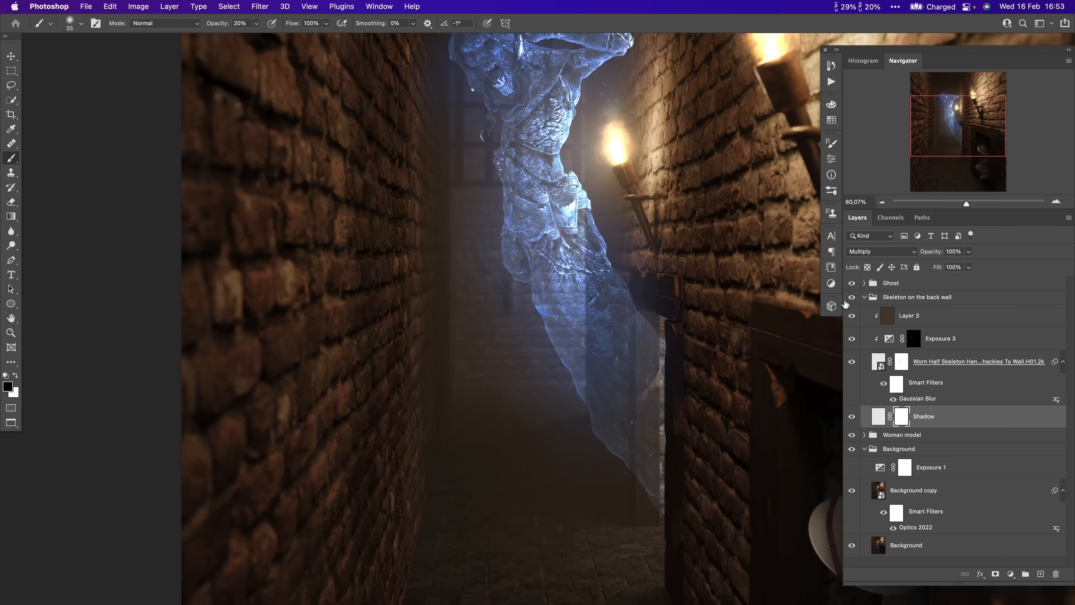
{"action": "left_click_drag", "start_coordinate": [520, 335], "coordinate": [534, 335]}
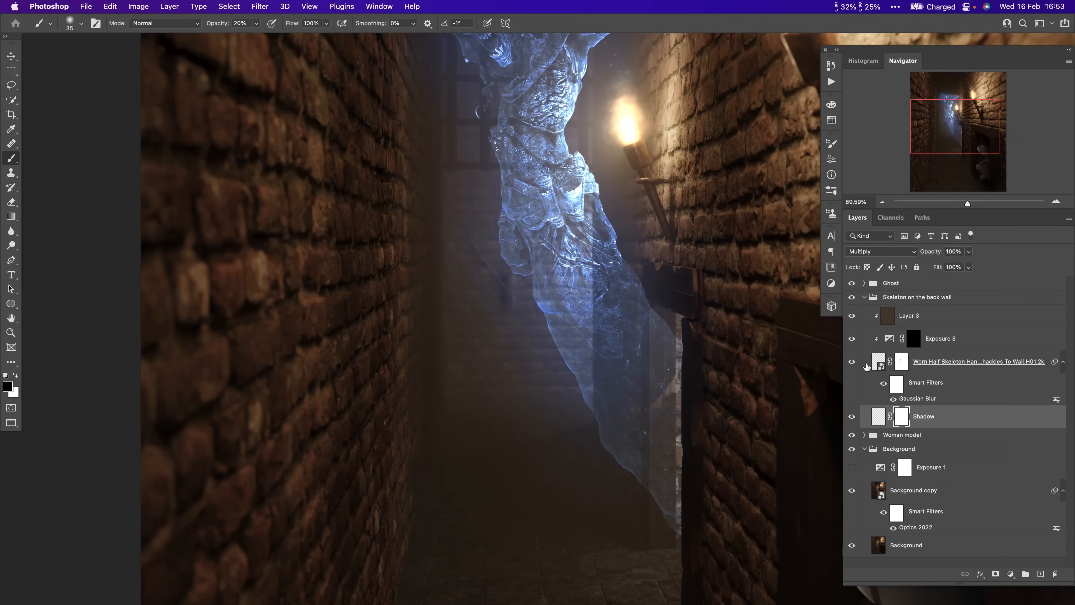
{"action": "left_click_drag", "start_coordinate": [926, 251], "coordinate": [922, 255]}
{"action": "scroll", "coordinate": [492, 353], "scroll_direction": "down", "scroll_amount": 5}
{"action": "left_click_drag", "start_coordinate": [487, 379], "coordinate": [456, 277]}
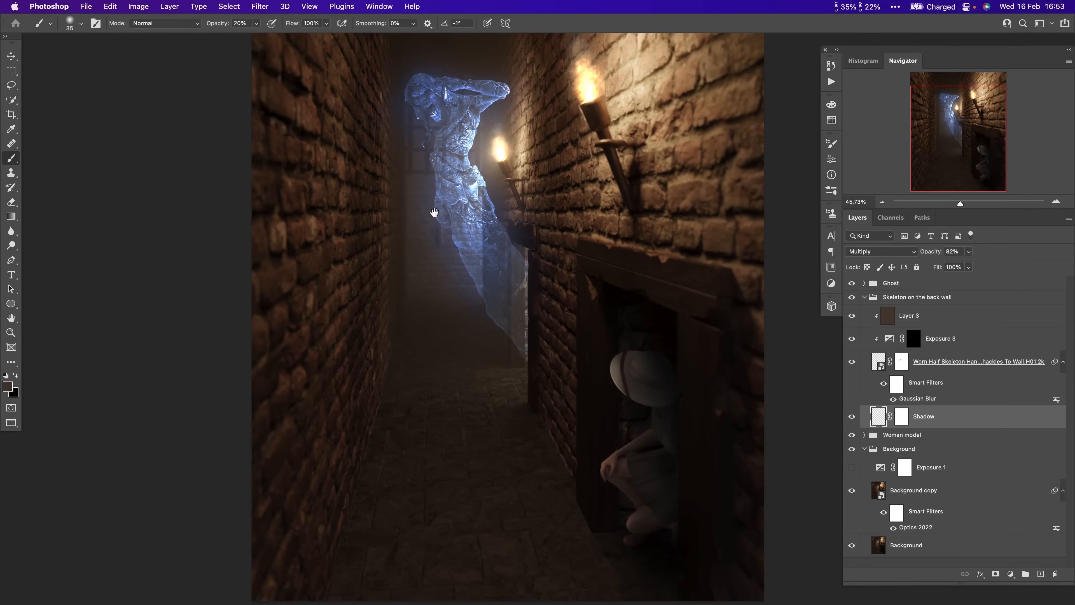
{"action": "scroll", "coordinate": [434, 292], "scroll_direction": "down", "scroll_amount": 3}
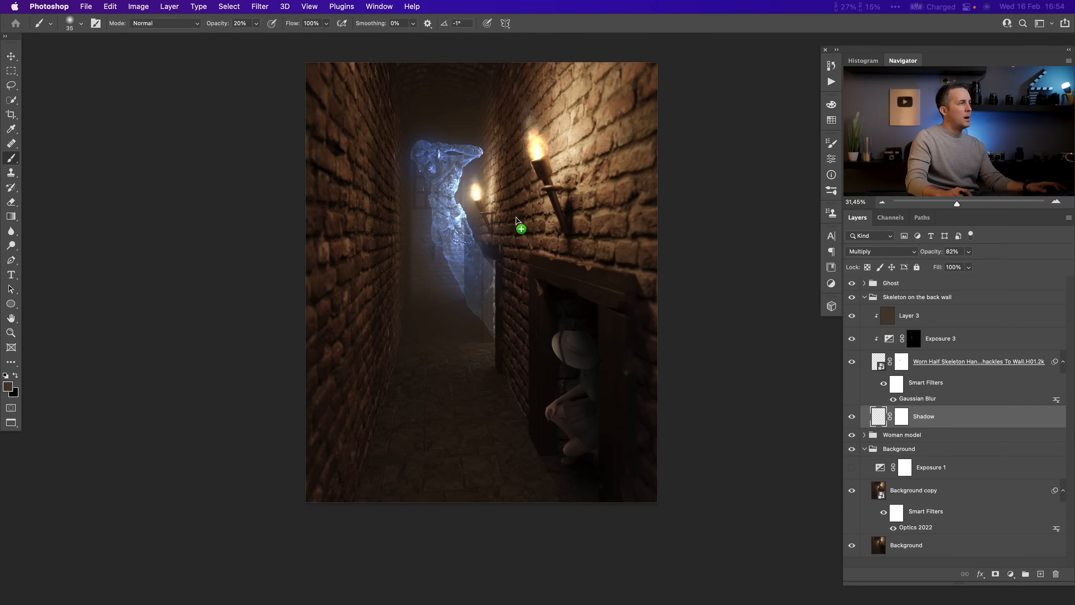
- Place the Worn Sitting Skeleton With Hand Shackled To Wall image on the corridor floor, scaled to 474.87%
{"action": "key", "text": "super+t"}
{"action": "left_click_drag", "start_coordinate": [480, 283], "coordinate": [415, 231]}
{"action": "left_click_drag", "start_coordinate": [427, 322], "coordinate": [444, 337]}
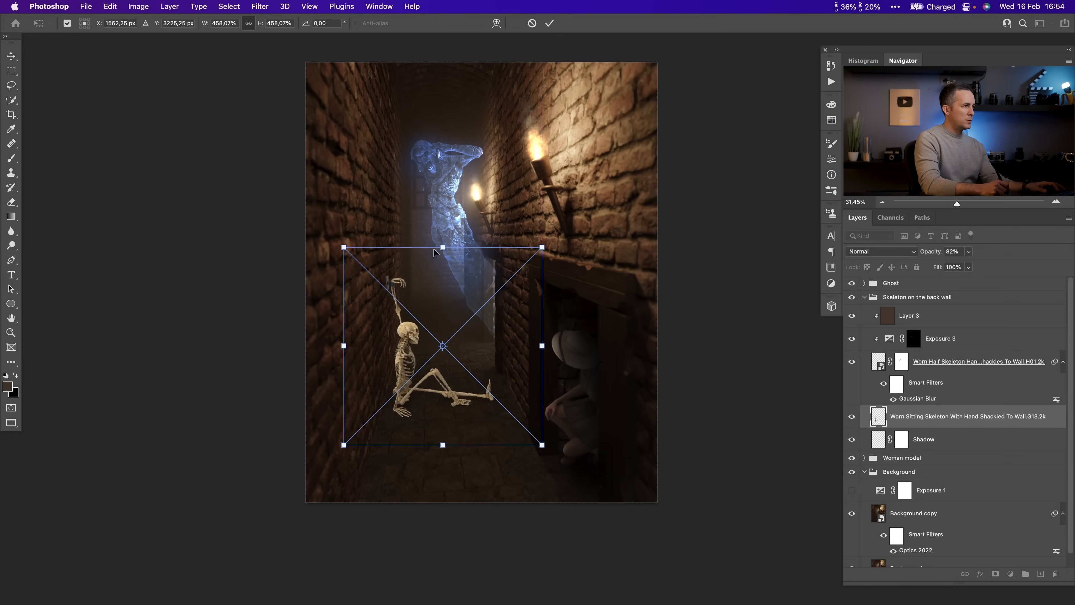
{"action": "left_click_drag", "start_coordinate": [443, 245], "coordinate": [443, 238]}
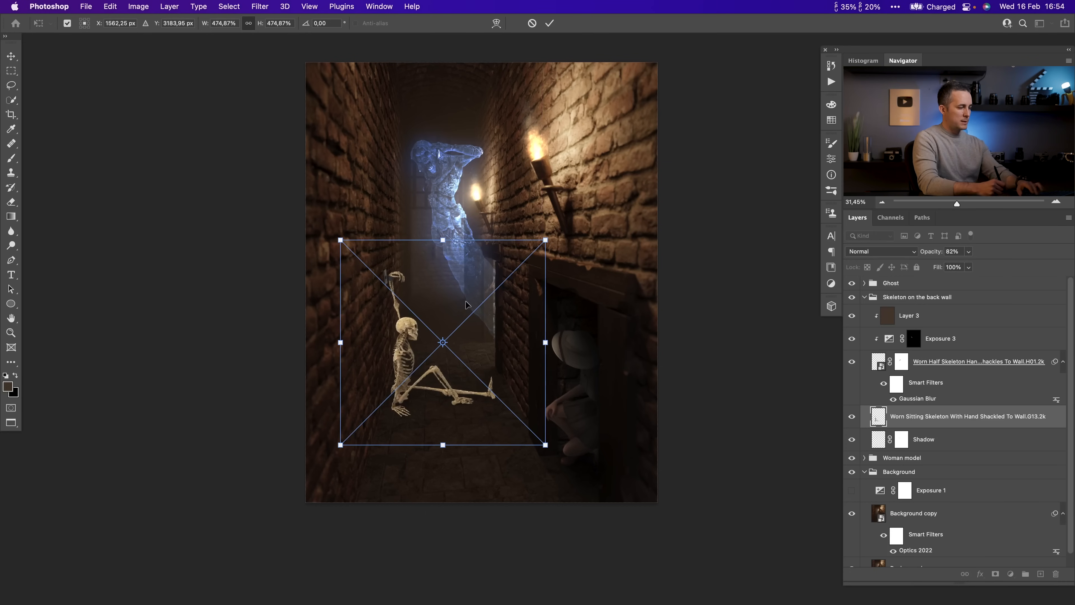
{"action": "key", "text": "Return"}
{"action": "key", "text": "b"}
- Move the sitting skeleton layer above the Ghost group and put it in a group named Skeleton in the middle
{"action": "left_click_drag", "start_coordinate": [884, 416], "coordinate": [889, 291]}
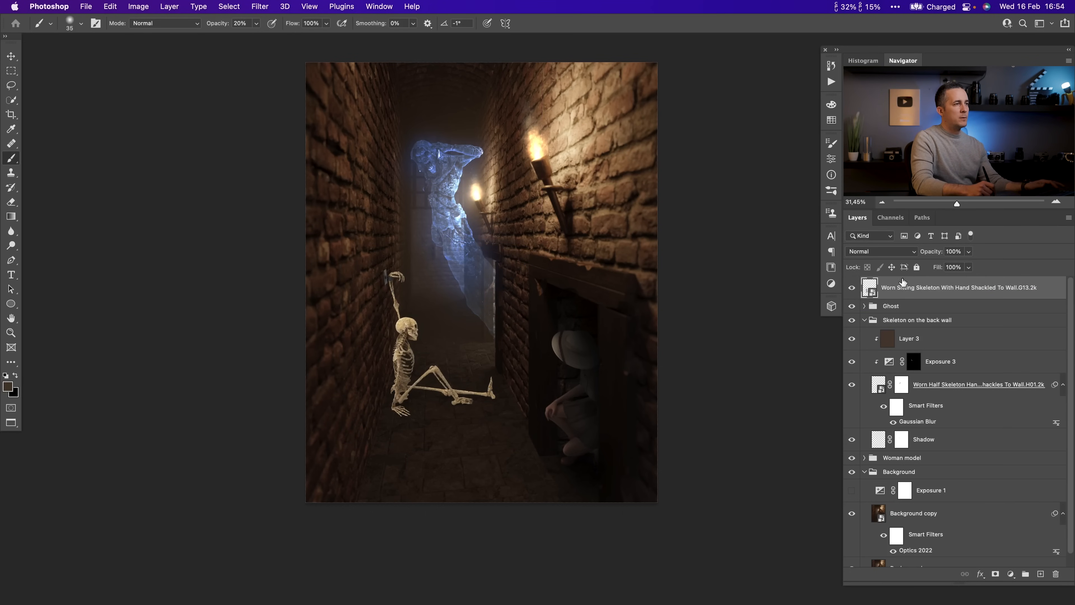
{"action": "key", "text": "super+g"}
{"action": "double_click", "coordinate": [893, 283]}
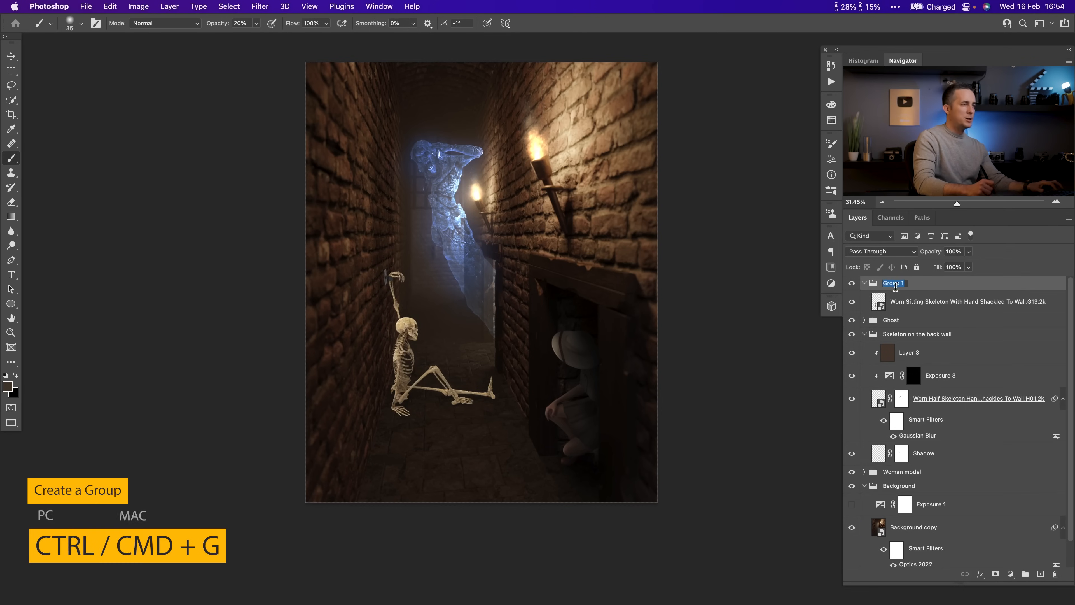
{"action": "type", "text": "Sjeke"}
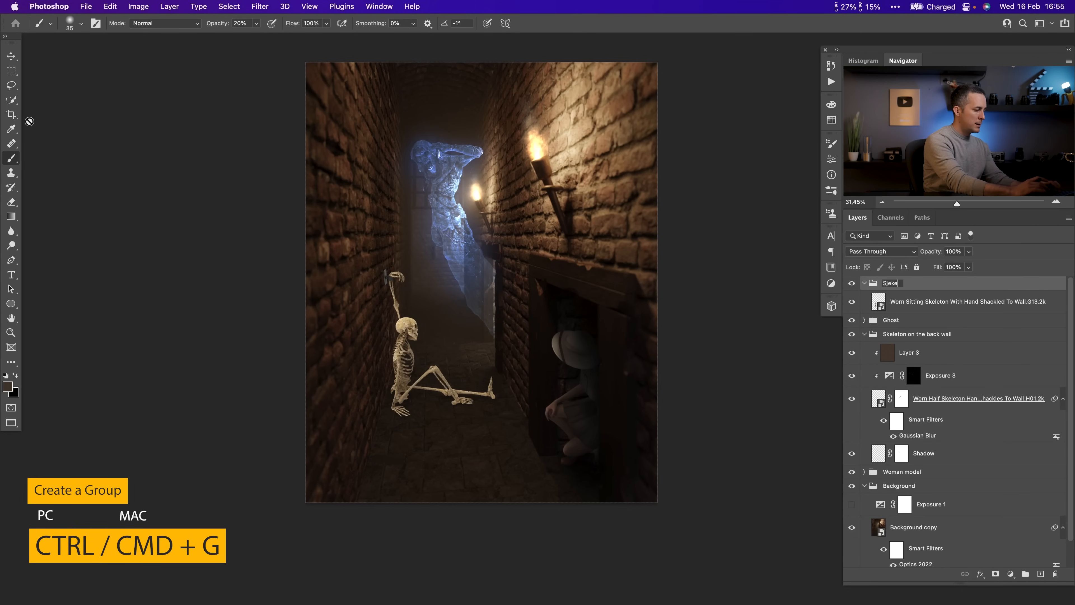
{"action": "type", "text": "tio"}
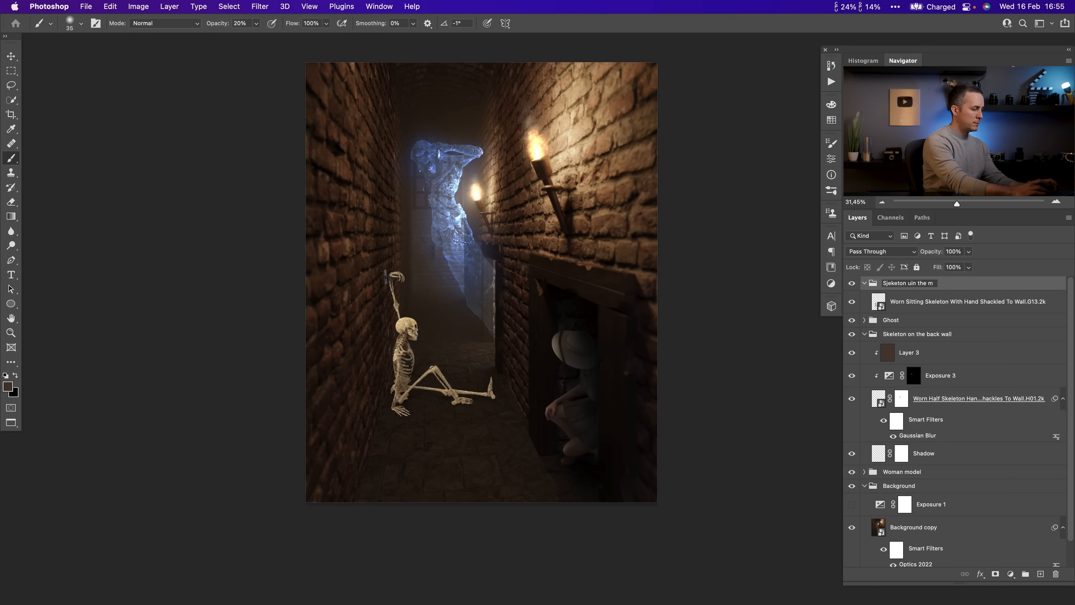
{"action": "key", "text": "Return"}
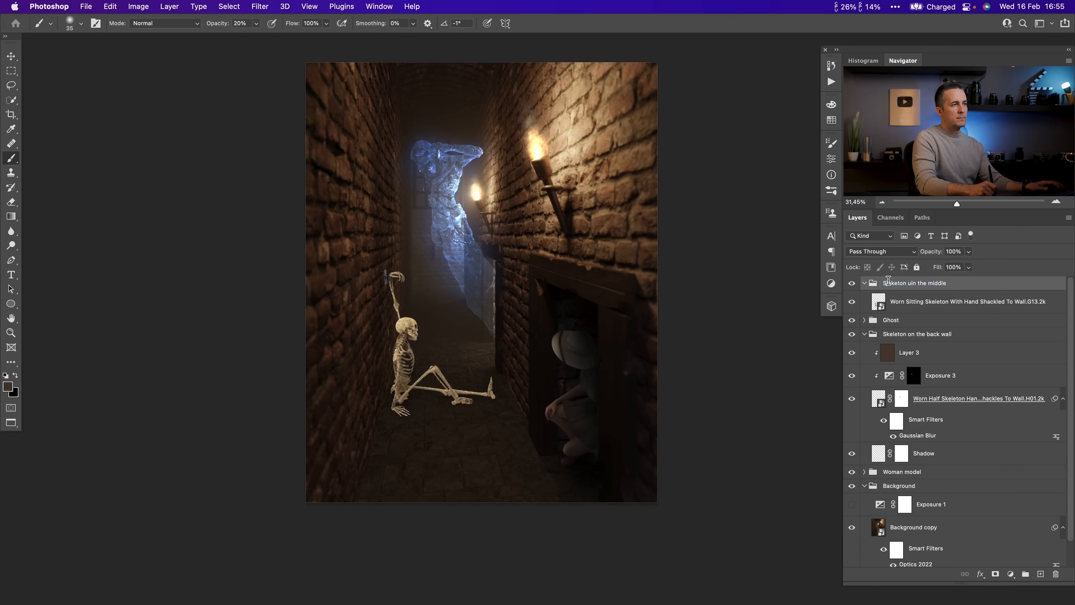
{"action": "key", "text": "Right"}
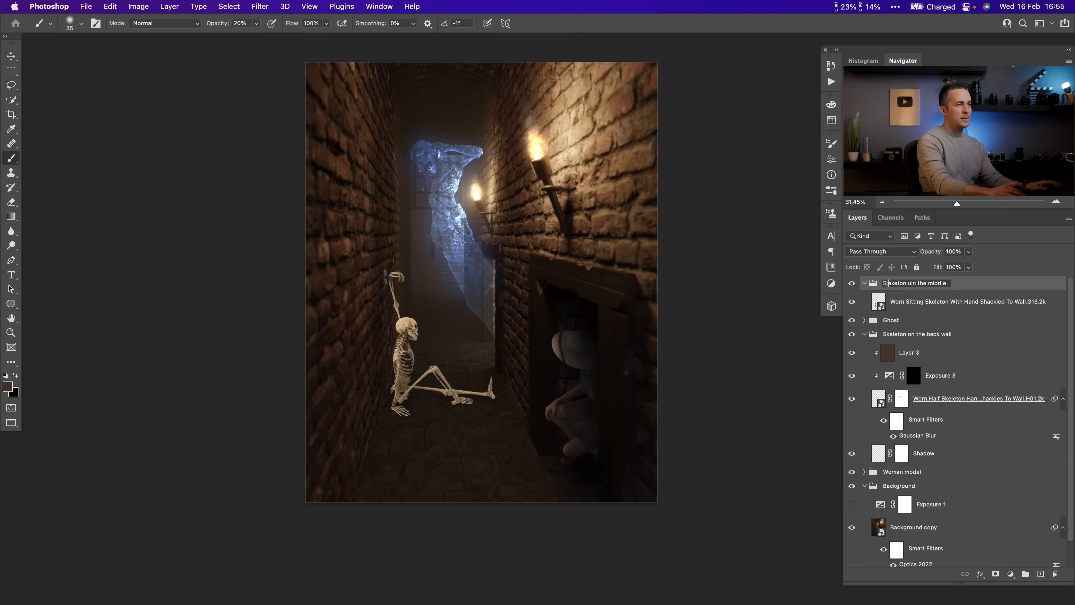
{"action": "left_click", "coordinate": [889, 283]}
{"action": "key", "text": "BackSpace"}
{"action": "type", "text": "k"}
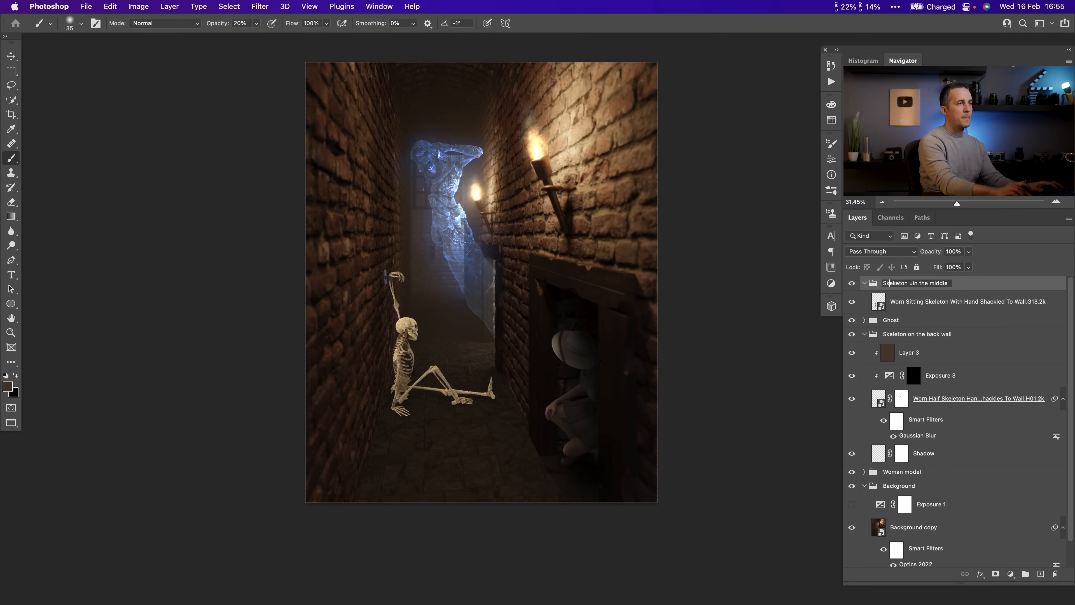
{"action": "key", "text": "Right"}
{"action": "key", "text": "Right"}
{"action": "key", "text": "BackSpace"}
{"action": "type", "text": "l"}
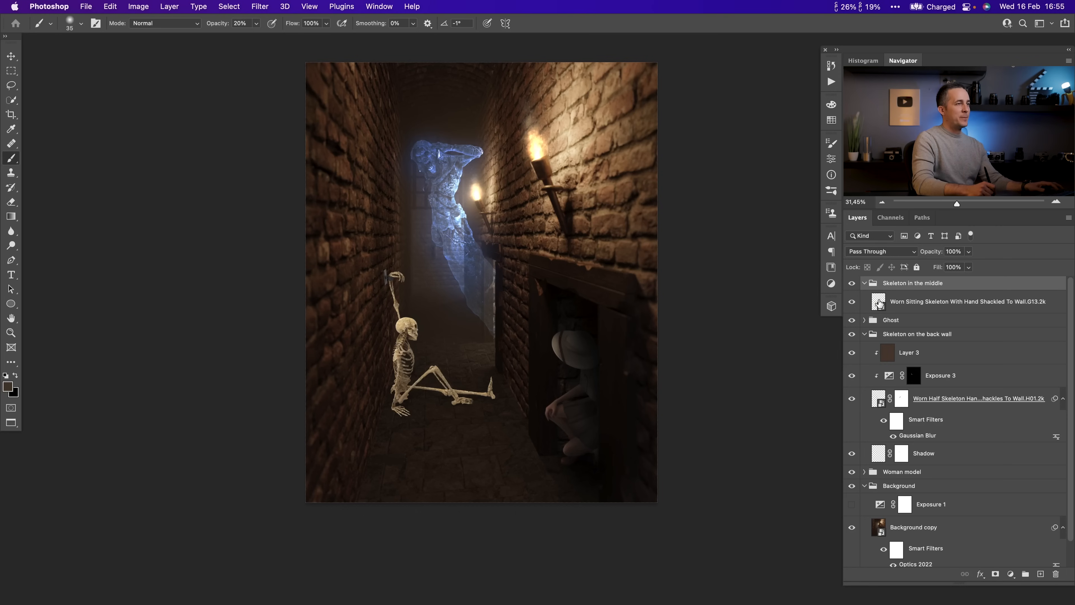
- Flip the sitting skeleton horizontally, shrink it slightly and position it against the base of the corridor's right wall
{"action": "left_click", "coordinate": [879, 302]}
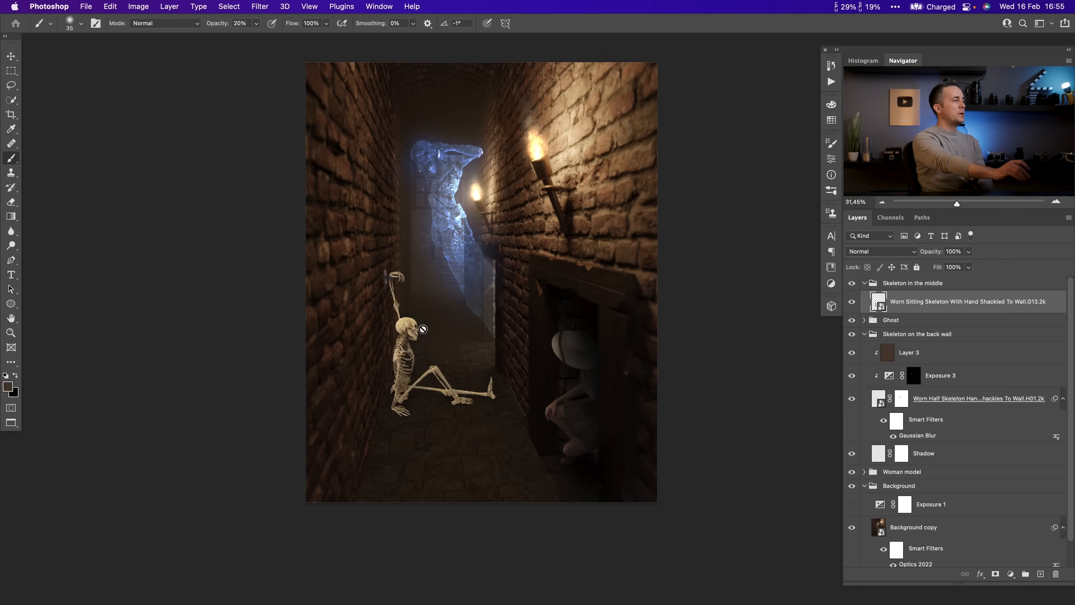
{"action": "key", "text": "super+t"}
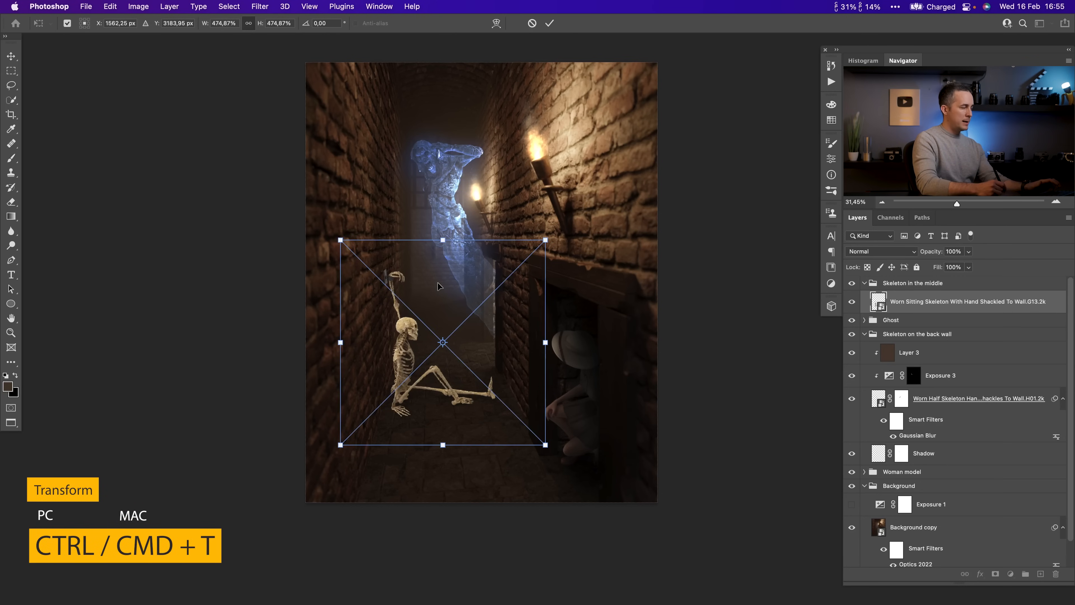
{"action": "right_click", "coordinate": [449, 335]}
{"action": "left_click", "coordinate": [487, 577]}
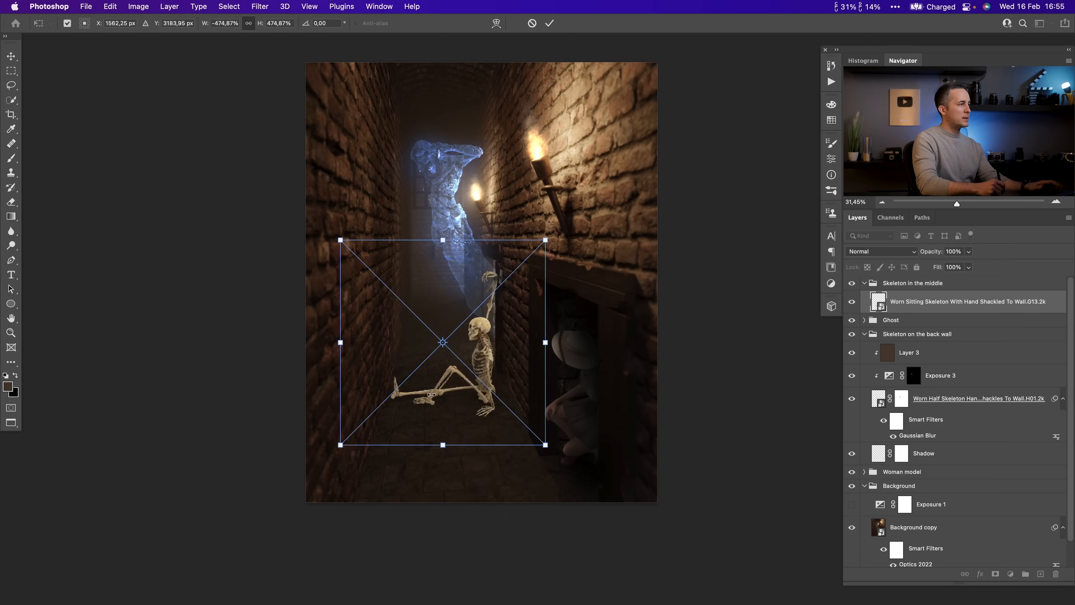
{"action": "left_click_drag", "start_coordinate": [489, 381], "coordinate": [504, 390]}
{"action": "left_click_drag", "start_coordinate": [457, 246], "coordinate": [457, 249]}
{"action": "key", "text": "Return"}
{"action": "key", "text": "b"}
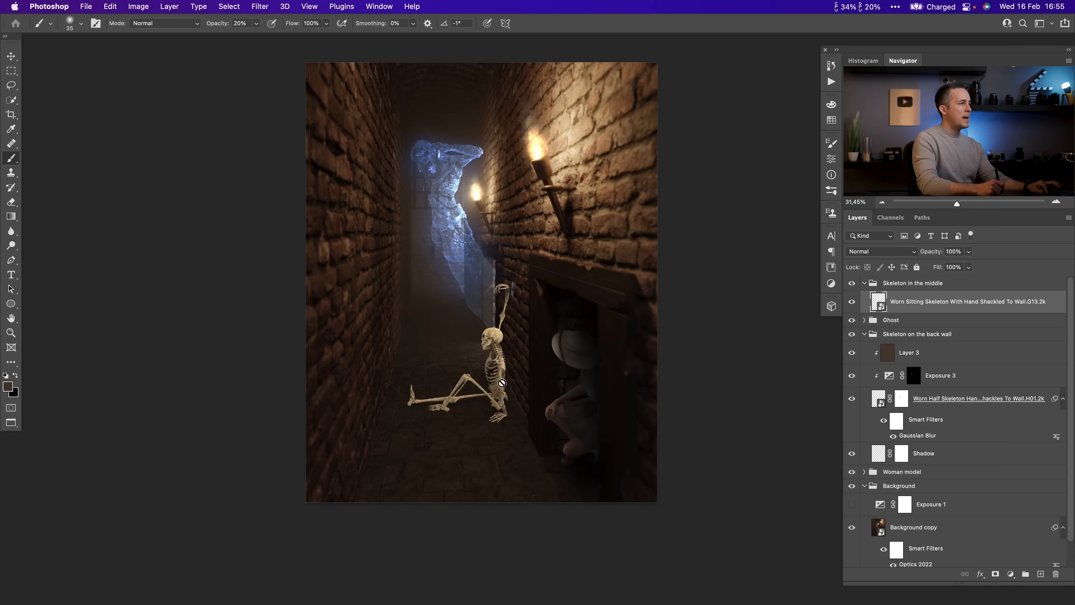
- Fine-tune the sitting skeleton's position and scale so its back rests against the right wall
{"action": "key", "text": "v"}
{"action": "left_click_drag", "start_coordinate": [497, 385], "coordinate": [500, 385]}
{"action": "key", "text": "super+t"}
{"action": "left_click_drag", "start_coordinate": [360, 352], "coordinate": [352, 353]}
{"action": "key", "text": "Return"}
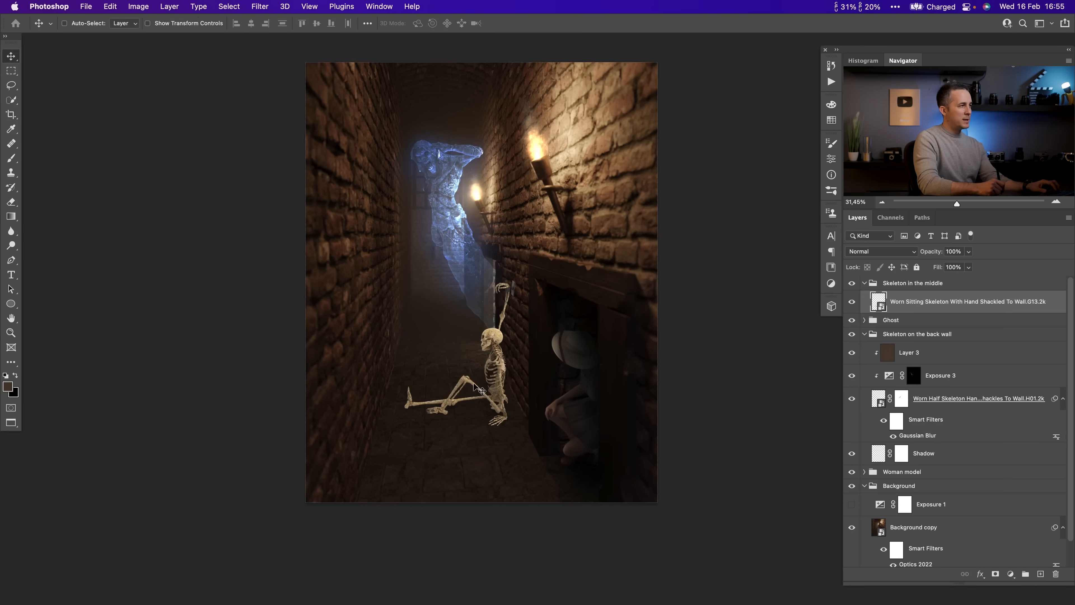
{"action": "scroll", "coordinate": [486, 388], "scroll_direction": "up", "scroll_amount": 3}
{"action": "left_click_drag", "start_coordinate": [495, 385], "coordinate": [500, 378]}
{"action": "scroll", "coordinate": [499, 387], "scroll_direction": "down", "scroll_amount": 3}
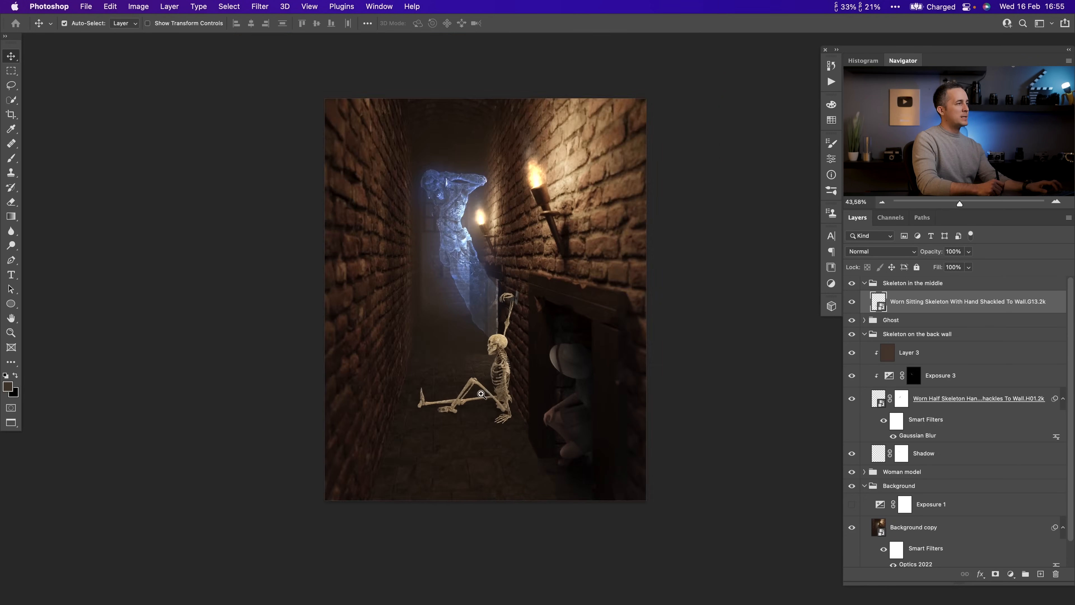
- Add an Exposure adjustment clipped to the sitting skeleton layer with Exposure set to -5,25
{"action": "scroll", "coordinate": [495, 386], "scroll_direction": "up", "scroll_amount": 2}
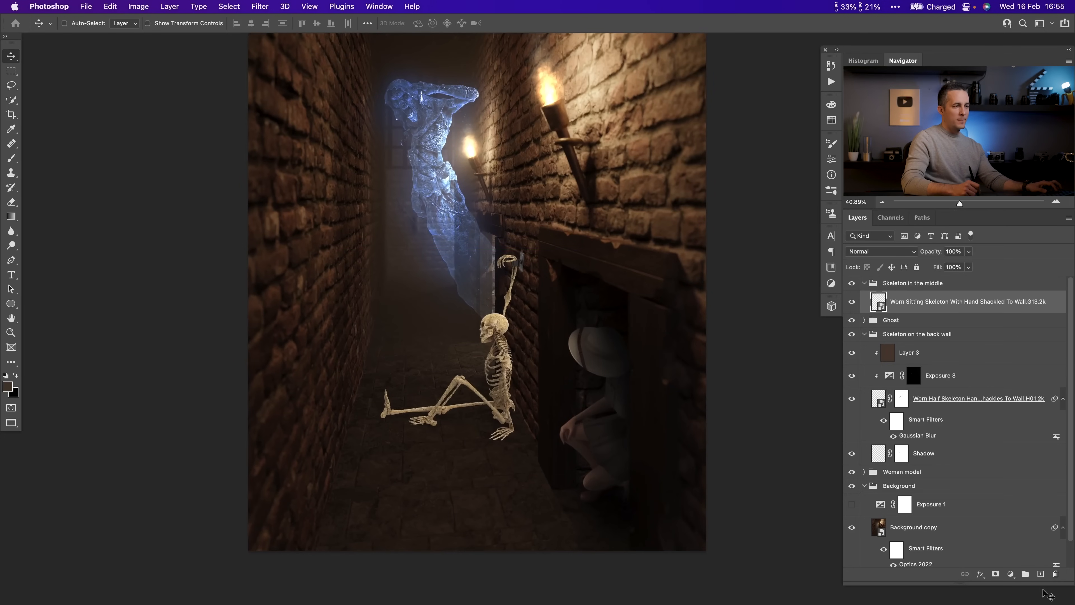
{"action": "left_click", "coordinate": [1010, 574]}
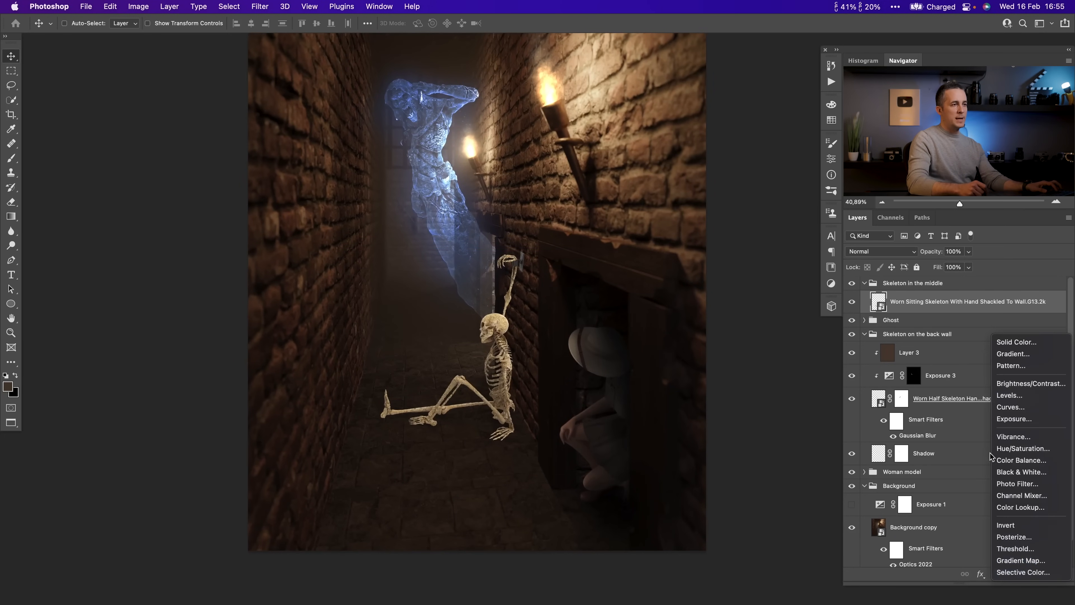
{"action": "left_click", "coordinate": [1014, 418]}
{"action": "left_click", "coordinate": [735, 357]}
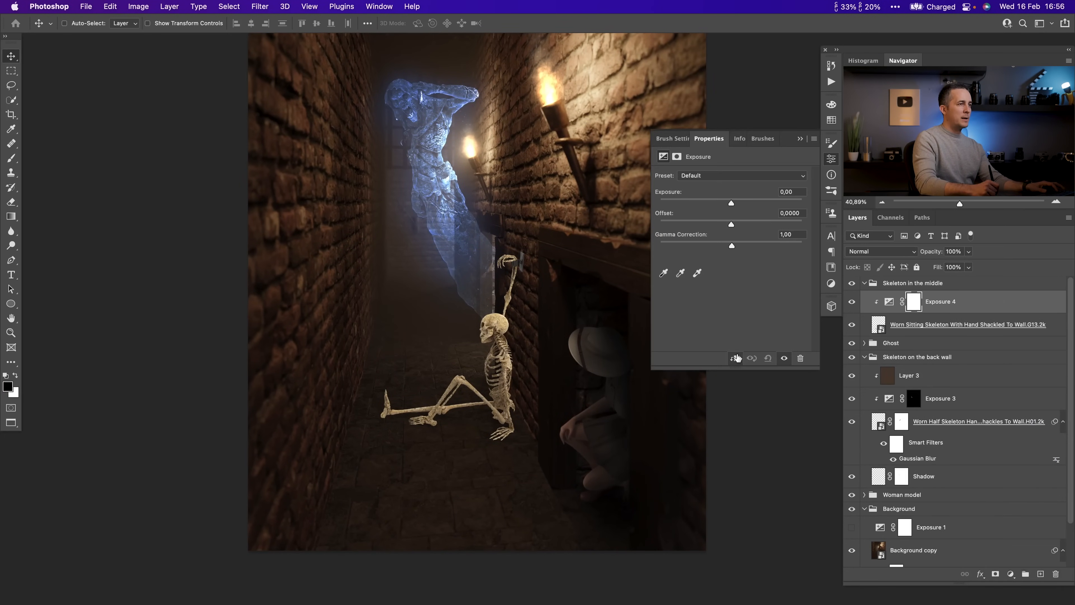
{"action": "left_click_drag", "start_coordinate": [728, 202], "coordinate": [685, 209]}
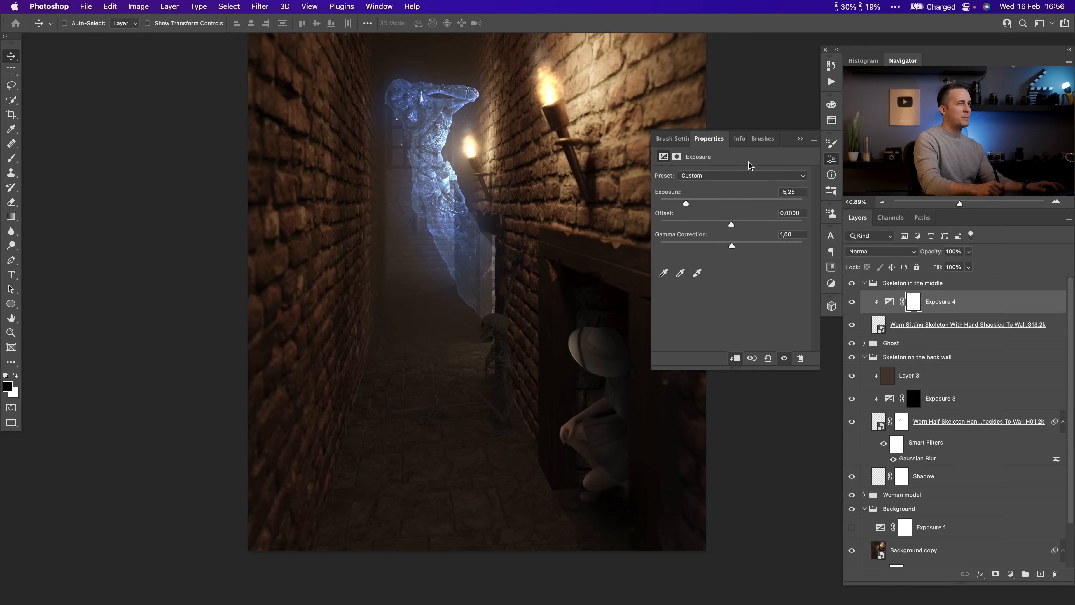
{"action": "left_click", "coordinate": [800, 139]}
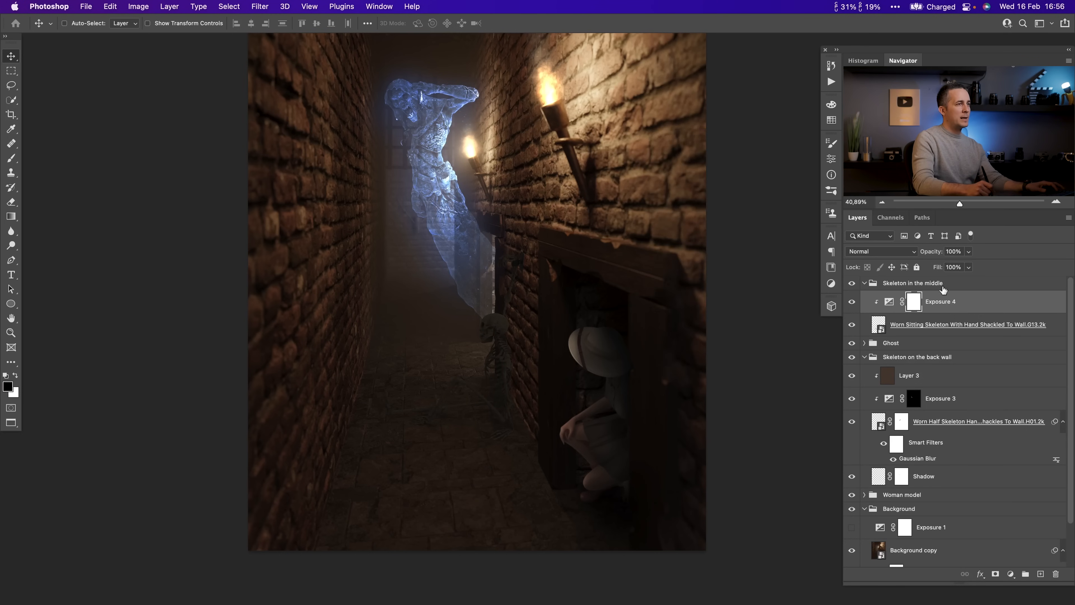
- Brighten the sitting skeleton's skull by painting black on the Exposure 4 mask with a Soft Round Pressure Opacity brush at 20% opacity
{"action": "scroll", "coordinate": [464, 343], "scroll_direction": "up", "scroll_amount": 6}
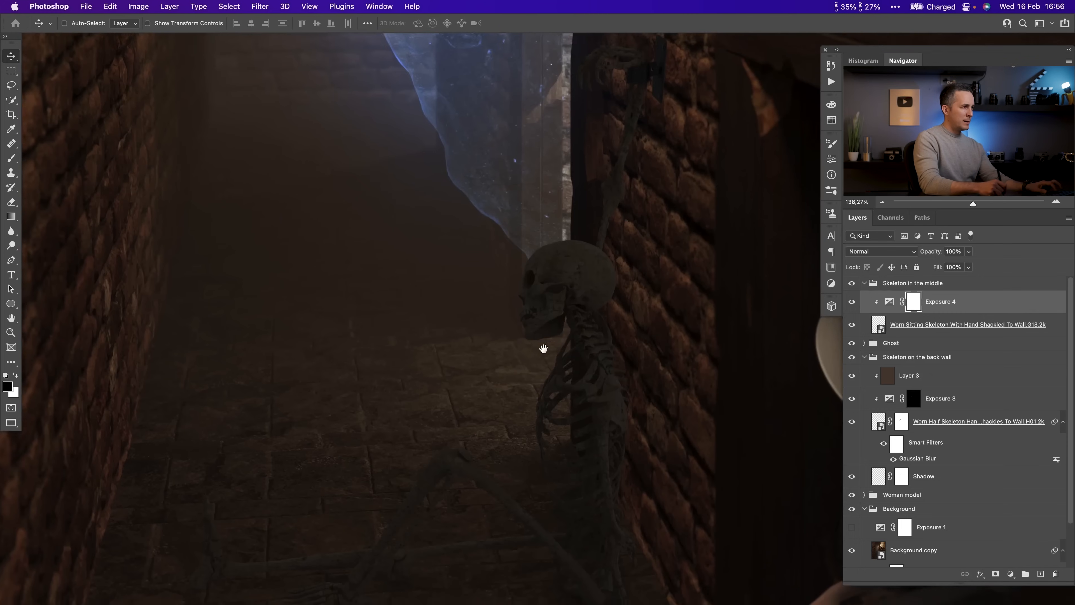
{"action": "key", "text": "b"}
{"action": "right_click", "coordinate": [478, 252]}
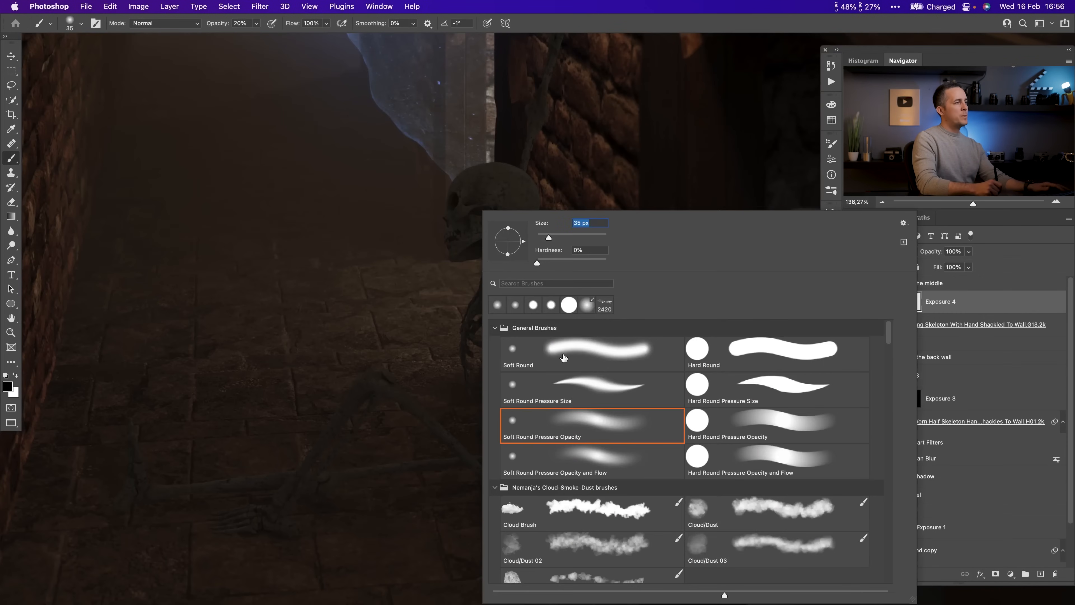
{"action": "double_click", "coordinate": [576, 413]}
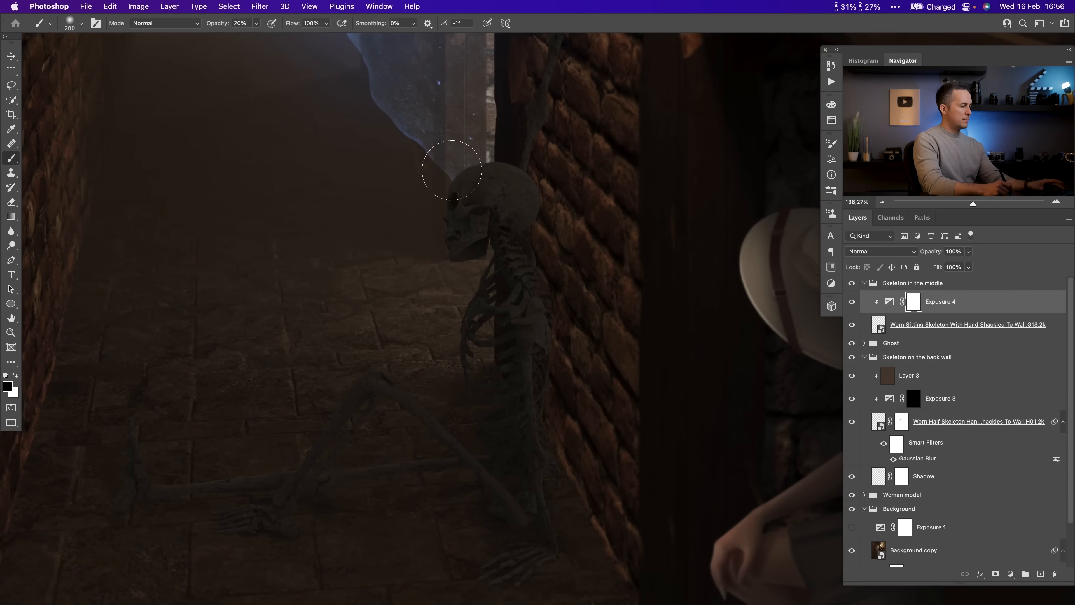
{"action": "key", "text": "bracketleft"}
{"action": "key", "text": "bracketleft"}
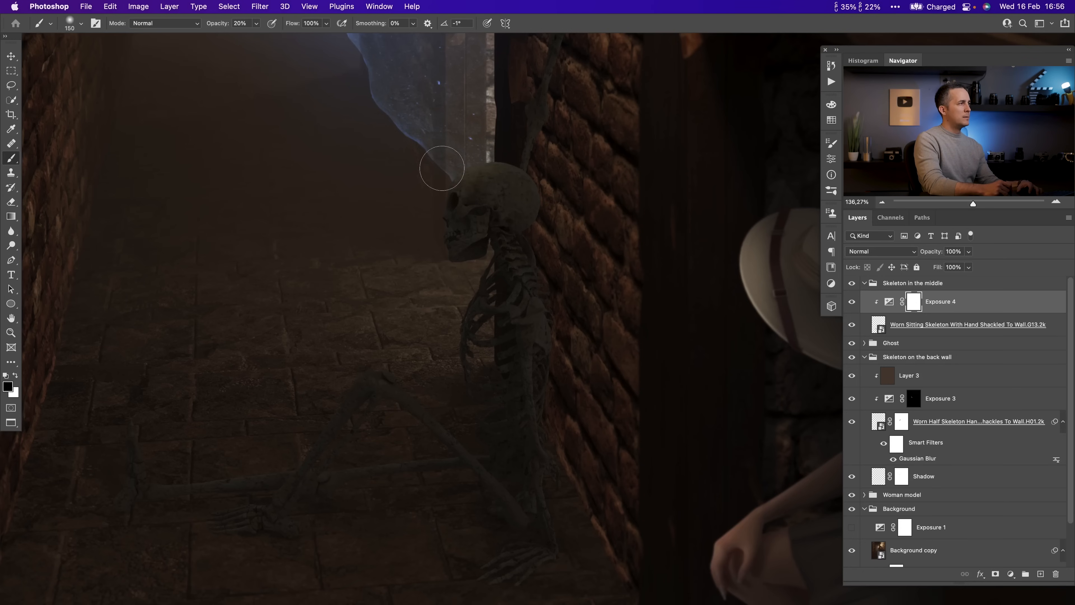
{"action": "key", "text": "super+0"}
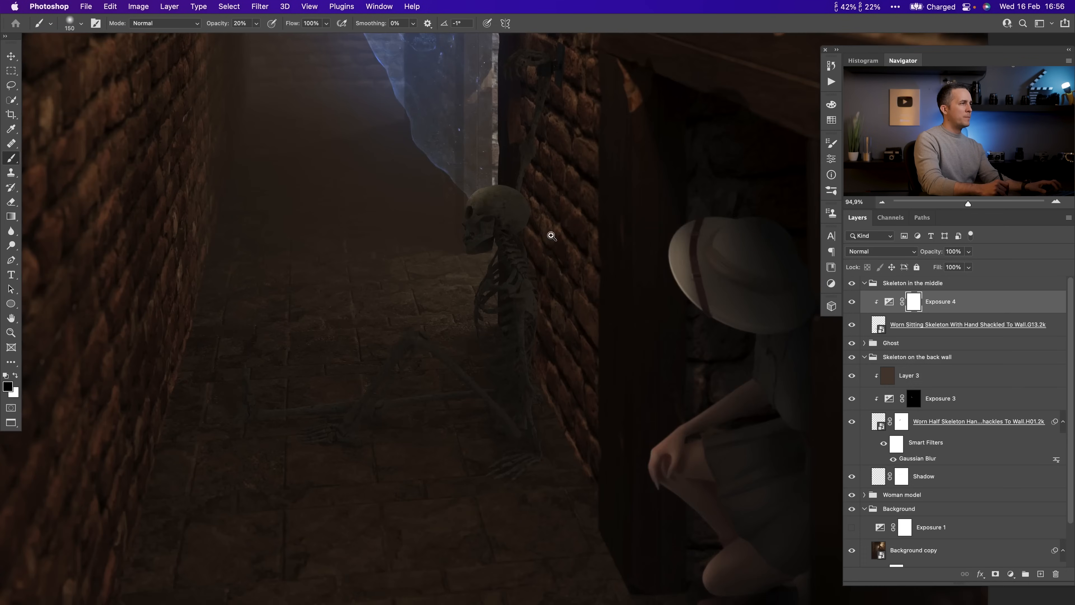
{"action": "left_click", "coordinate": [455, 284]}
- Paint finer highlights on the sitting skeleton's skull and upper body in the Exposure 4 mask with a small soft brush
{"action": "key", "text": "bracketleft"}
{"action": "key", "text": "bracketleft"}
{"action": "key", "text": "bracketleft"}
{"action": "key", "text": "bracketleft"}
{"action": "key", "text": "bracketleft"}
{"action": "key", "text": "bracketleft"}
{"action": "key", "text": "bracketleft"}
{"action": "key", "text": "bracketleft"}
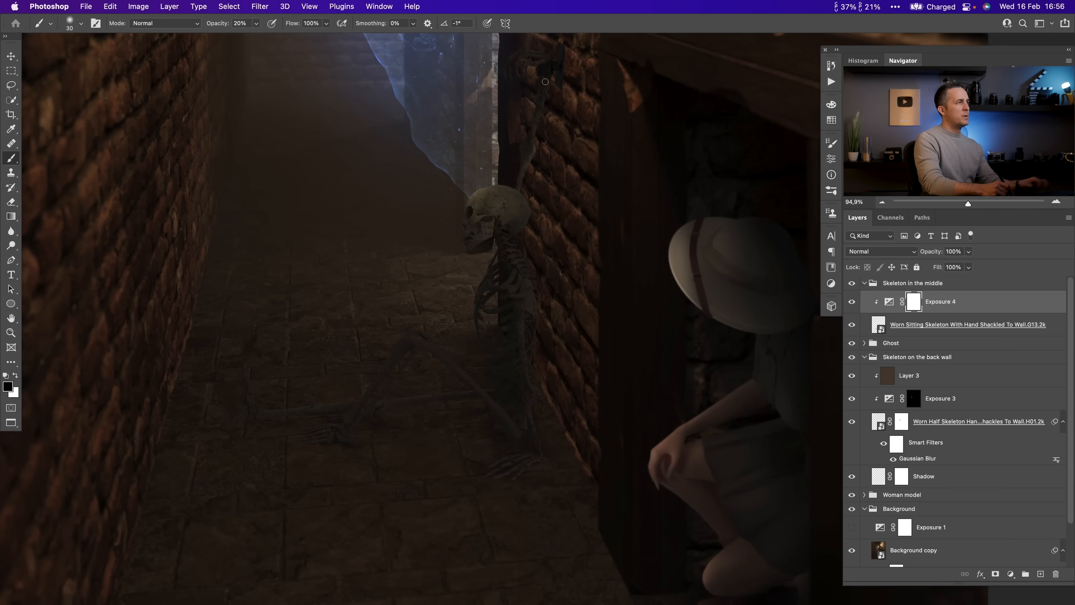
{"action": "scroll", "coordinate": [547, 93], "scroll_direction": "up", "scroll_amount": 5}
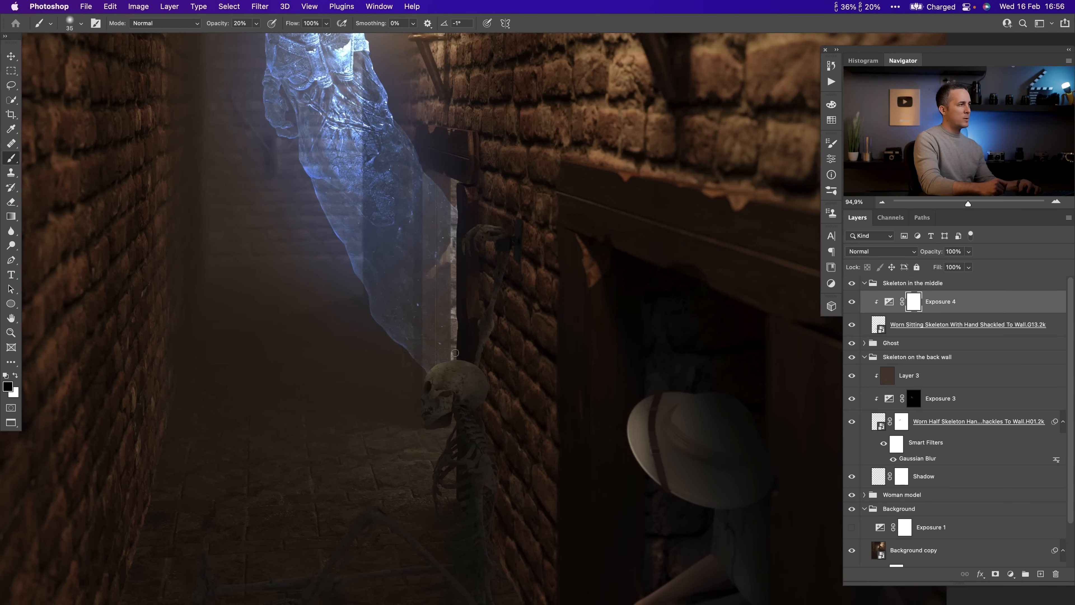
- Vary the brush size and paint the Exposure 4 mask over the skeleton's raised arm, ribs and legs to bring back light
{"action": "key", "text": "bracketleft"}
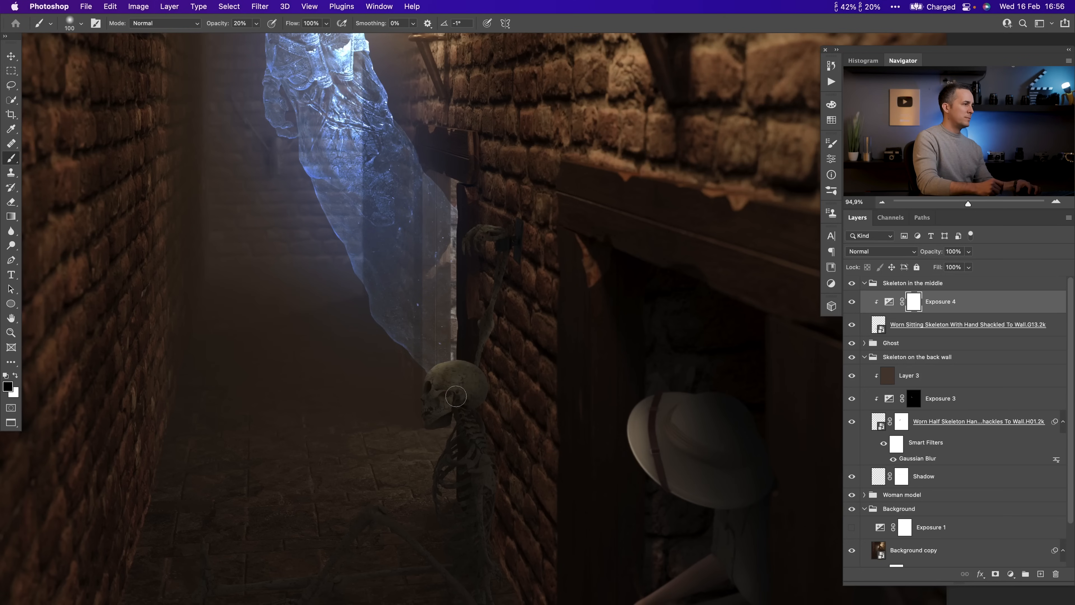
{"action": "key", "text": "bracketleft"}
{"action": "key", "text": "bracketleft"}
{"action": "scroll", "coordinate": [465, 381], "scroll_direction": "down", "scroll_amount": 5}
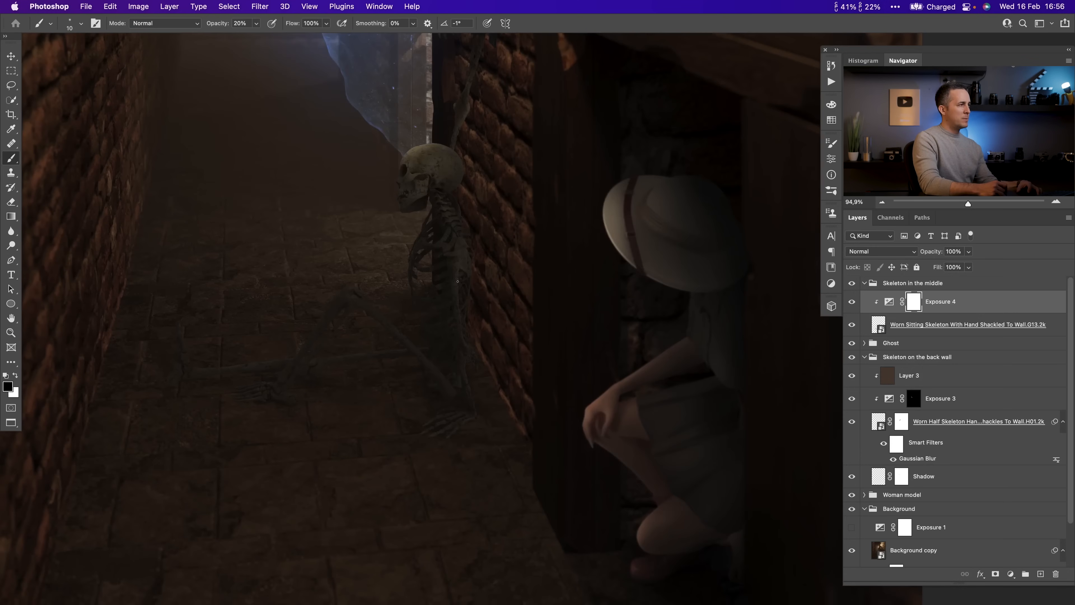
{"action": "key", "text": "bracketright"}
{"action": "key", "text": "bracketright"}
{"action": "key", "text": "bracketleft"}
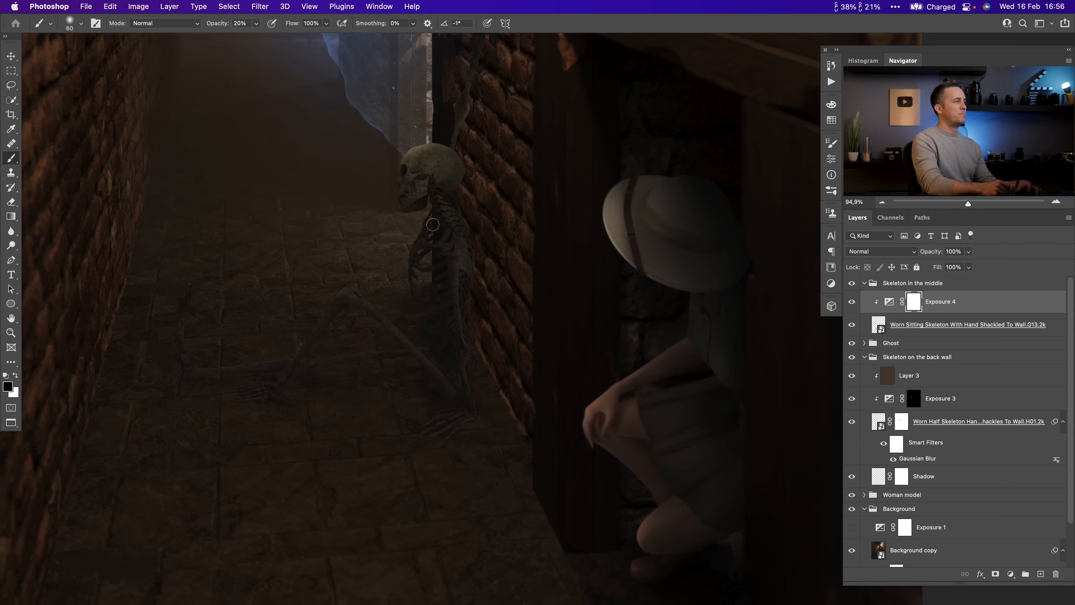
{"action": "scroll", "coordinate": [453, 339], "scroll_direction": "up", "scroll_amount": 5}
{"action": "key", "text": "bracketright"}
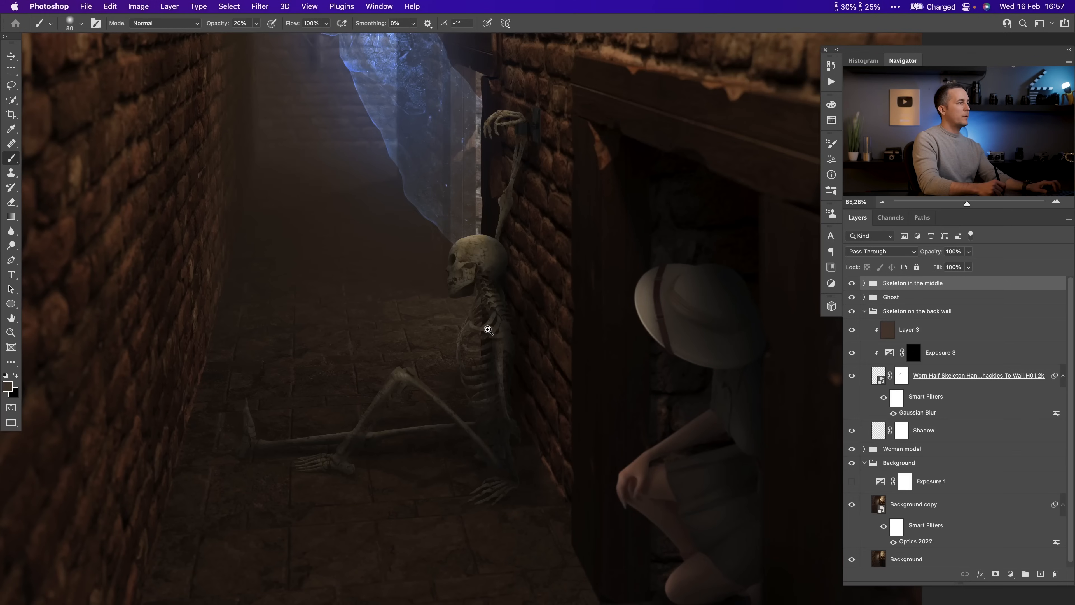
- Review the sitting skeleton's shading with the Shadow layer hidden, the Exposure 4 adjustment shown and its mask disabled and viewed alone
{"action": "key", "text": "ctrl+0"}
{"action": "left_click_drag", "start_coordinate": [480, 367], "coordinate": [491, 384]}
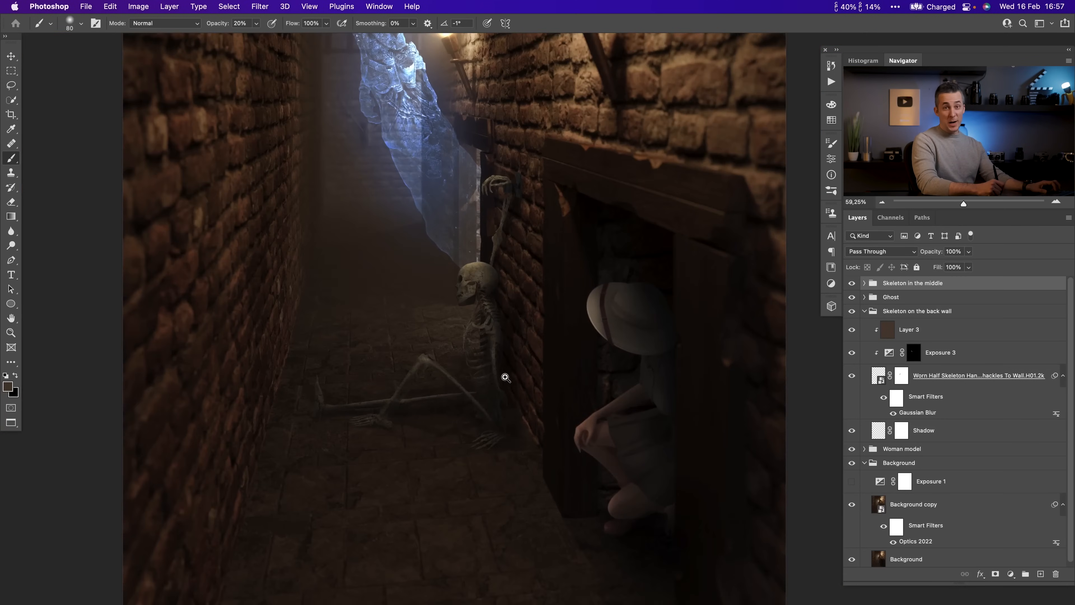
{"action": "scroll", "coordinate": [505, 381], "scroll_direction": "up", "scroll_amount": 3}
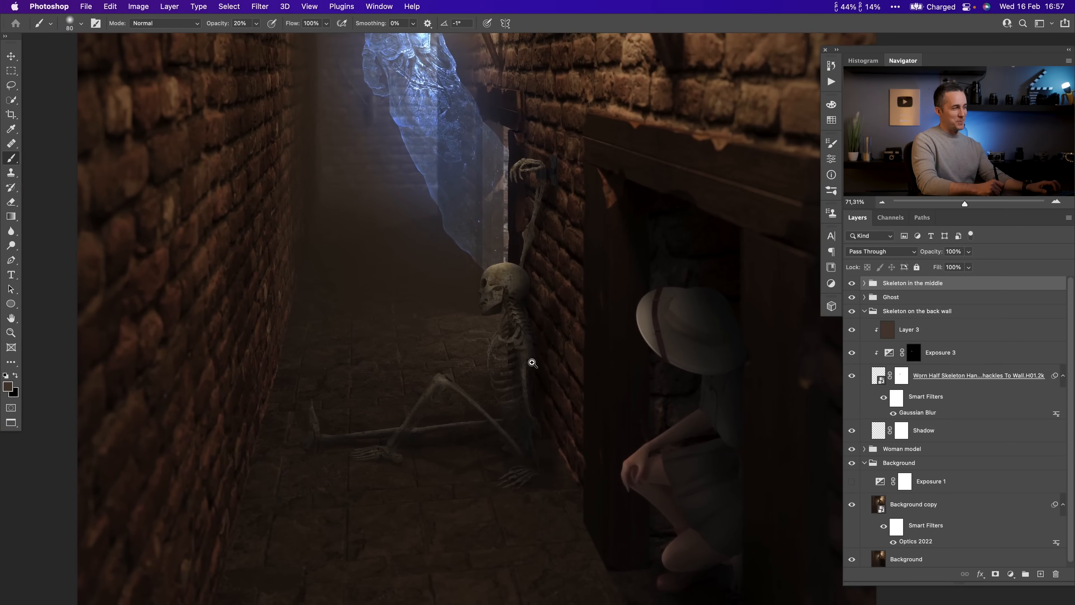
{"action": "scroll", "coordinate": [521, 368], "scroll_direction": "down", "scroll_amount": 3}
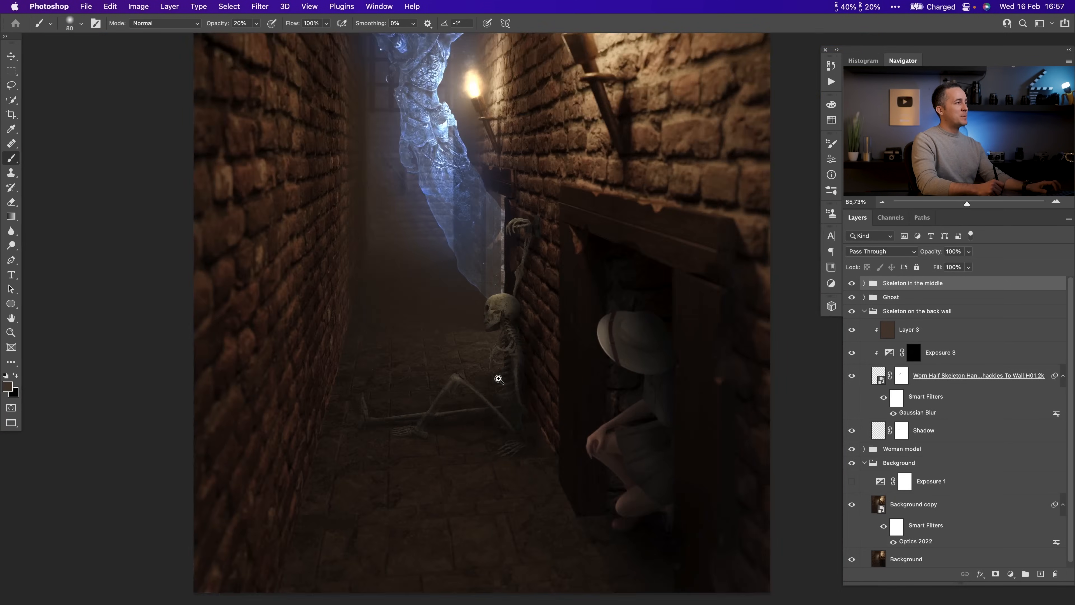
{"action": "scroll", "coordinate": [511, 375], "scroll_direction": "up", "scroll_amount": 4}
{"action": "left_click", "coordinate": [864, 283]}
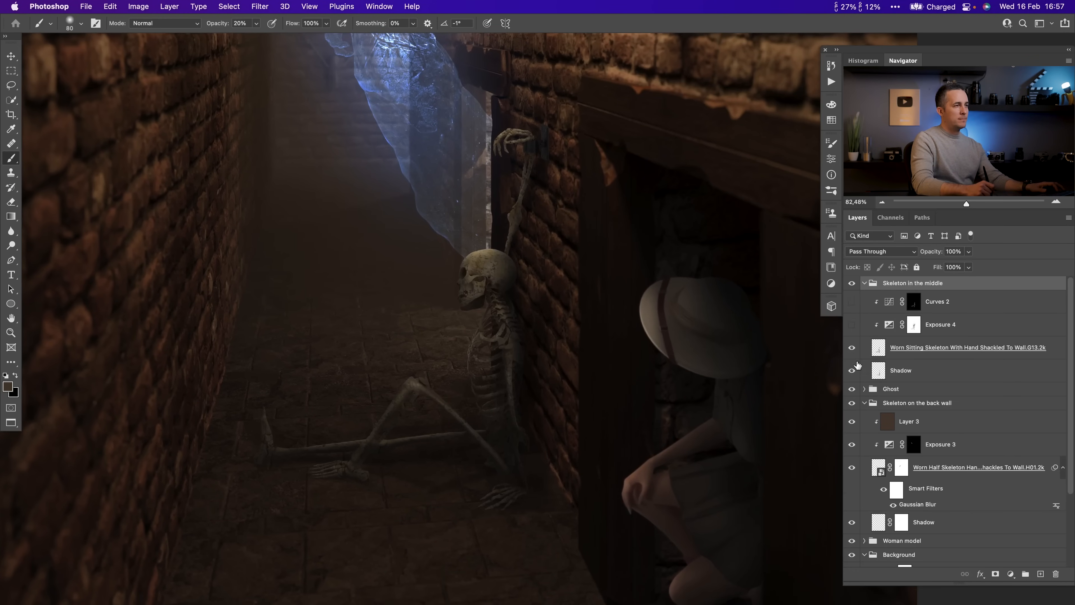
{"action": "left_click", "coordinate": [852, 370]}
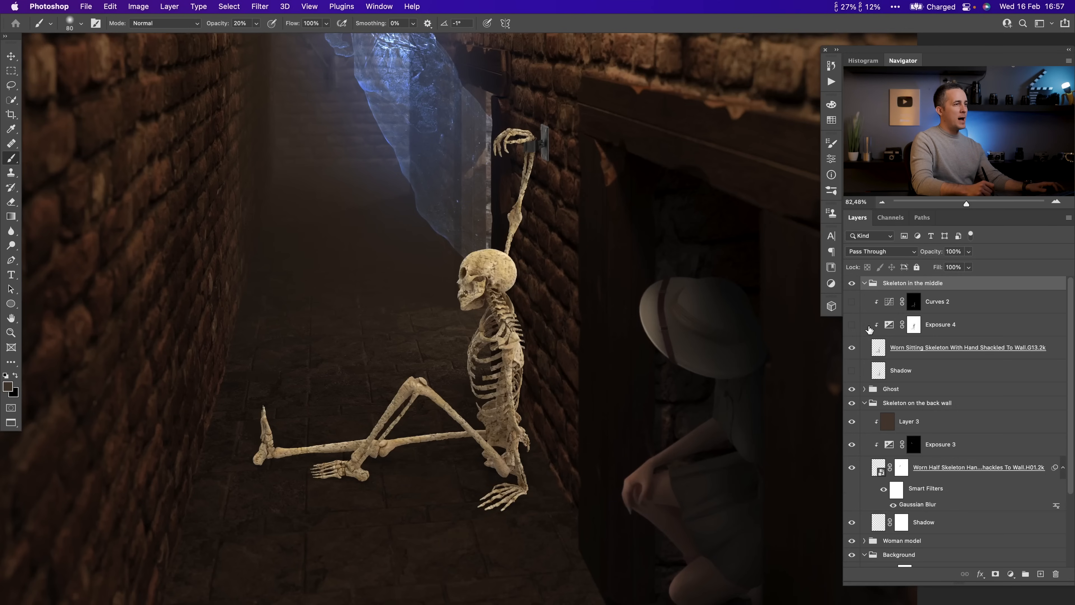
{"action": "left_click", "coordinate": [852, 325]}
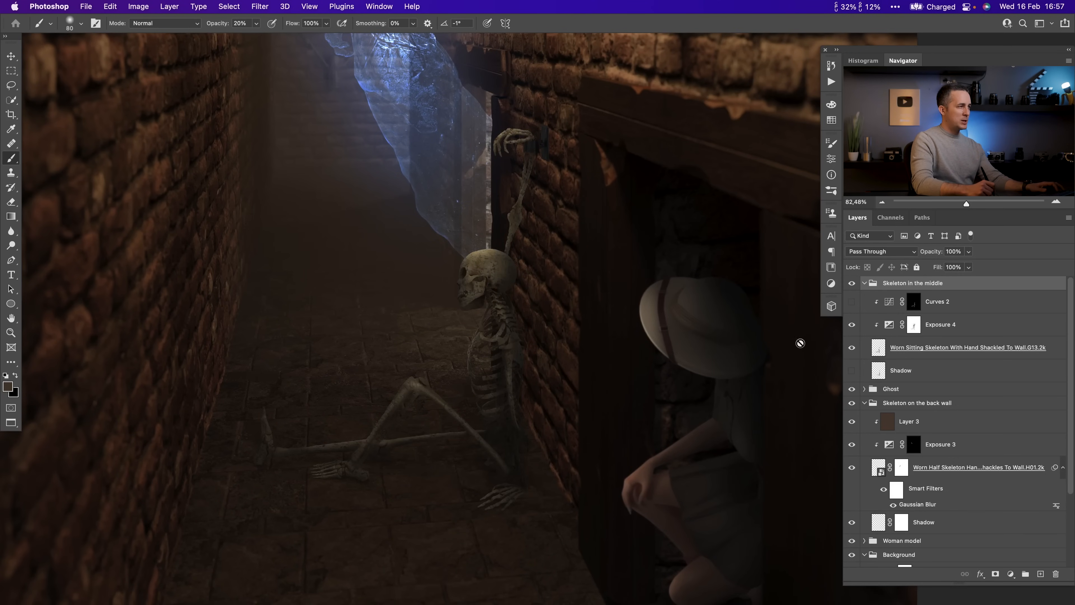
{"action": "left_click", "coordinate": [914, 326], "text": "shift"}
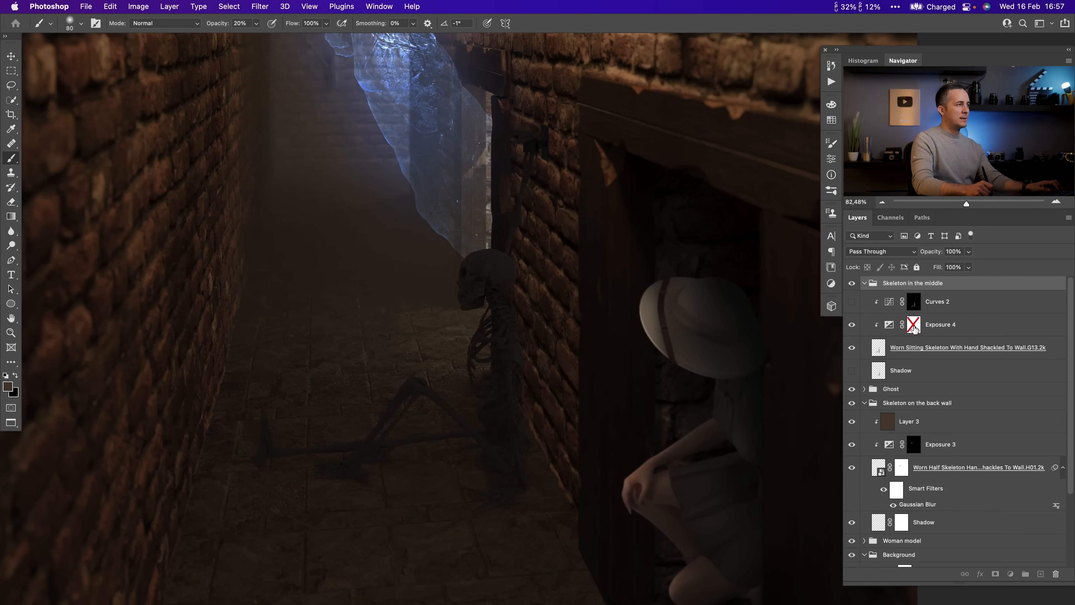
{"action": "left_click", "coordinate": [914, 327], "text": "alt"}
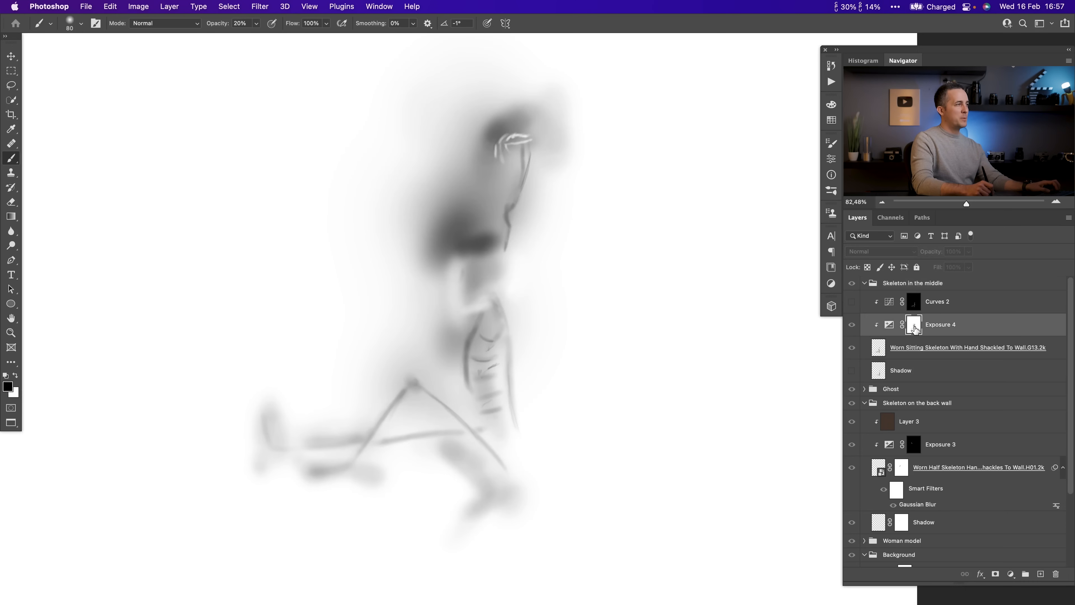
{"action": "left_click", "coordinate": [914, 327], "text": "alt"}
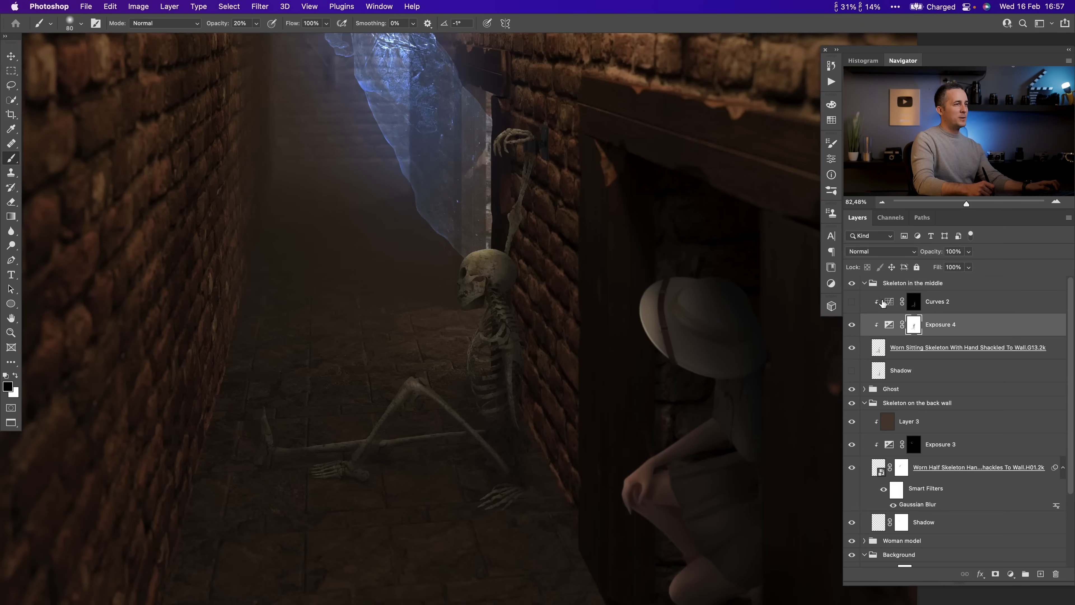
- Compare the sitting skeleton with the Curves 2, Exposure 4 and Shadow layers switched off and on, and check the whole composite
{"action": "left_click", "coordinate": [851, 302]}
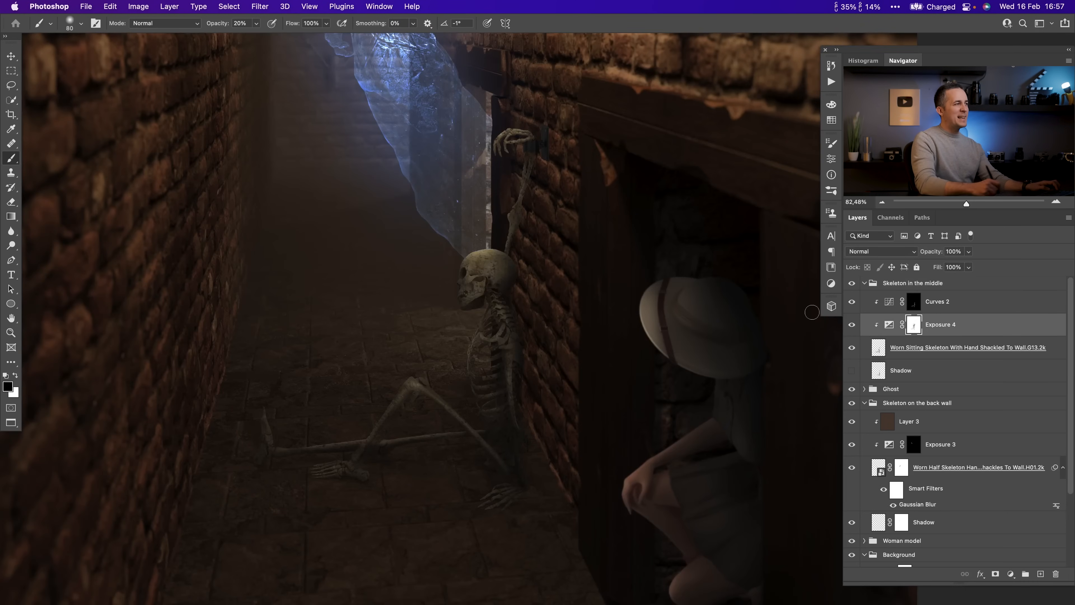
{"action": "left_click", "coordinate": [852, 302]}
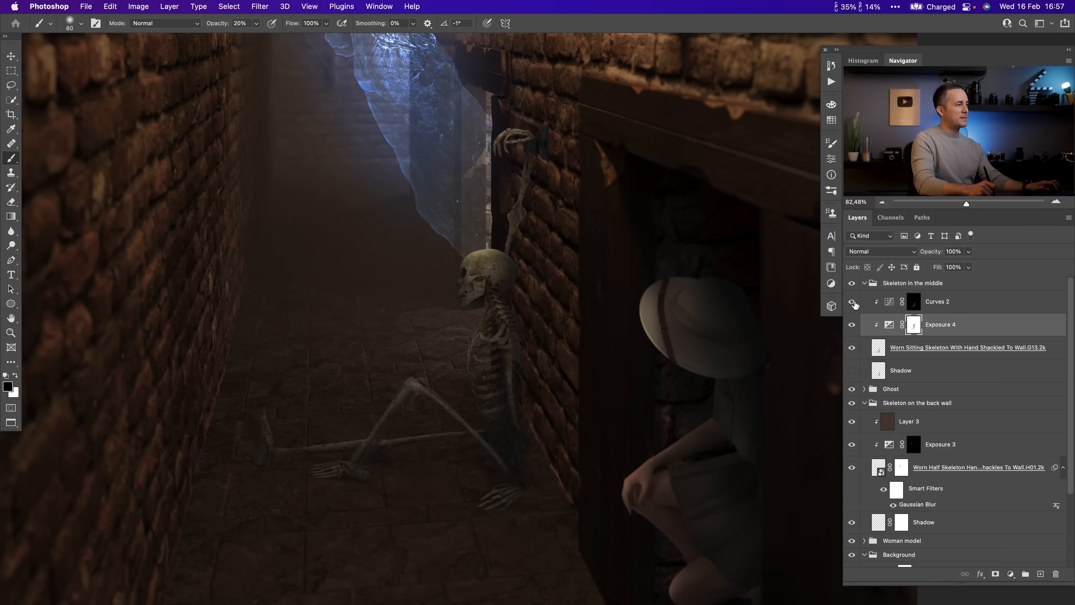
{"action": "left_click", "coordinate": [874, 373]}
{"action": "left_click", "coordinate": [848, 371]}
{"action": "left_click_drag", "start_coordinate": [504, 403], "coordinate": [463, 420]}
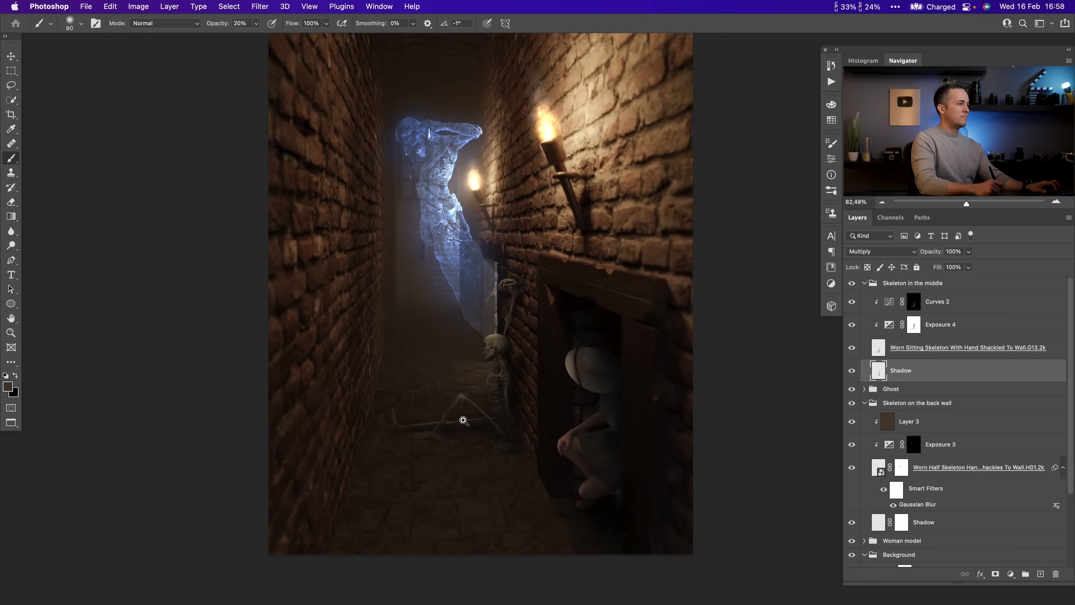
{"action": "left_click", "coordinate": [852, 326]}
{"action": "left_click", "coordinate": [852, 371]}
{"action": "left_click", "coordinate": [852, 324]}
{"action": "left_click", "coordinate": [852, 371]}
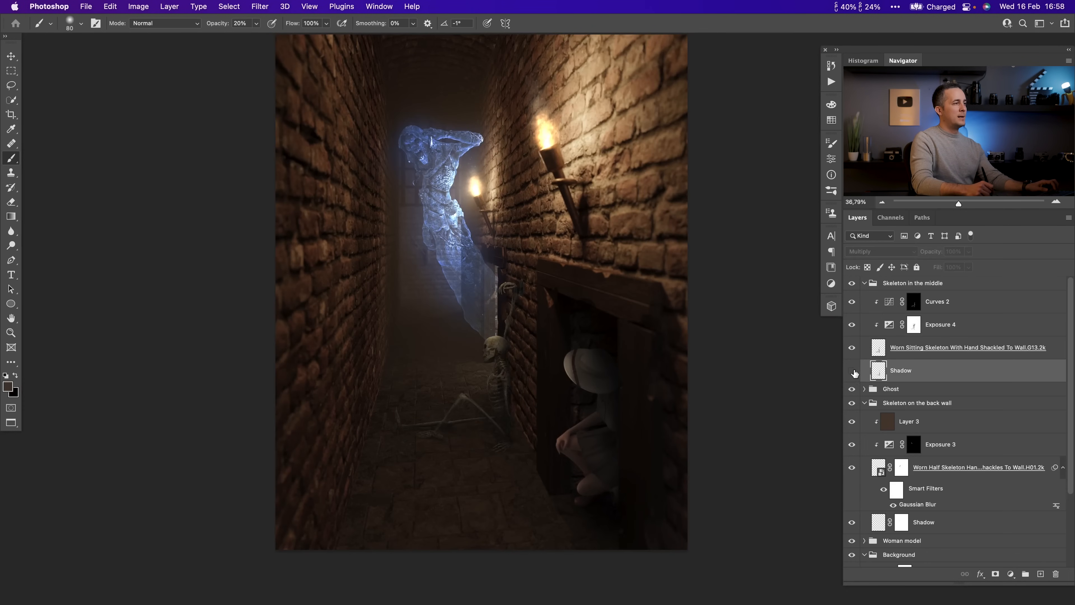
{"action": "mouse_move", "coordinate": [471, 402]}
{"action": "left_mouse_down"}
{"action": "mouse_move", "coordinate": [499, 421]}
{"action": "mouse_move", "coordinate": [468, 440]}
{"action": "mouse_move", "coordinate": [480, 403]}
{"action": "mouse_move", "coordinate": [476, 418]}
{"action": "left_mouse_up"}
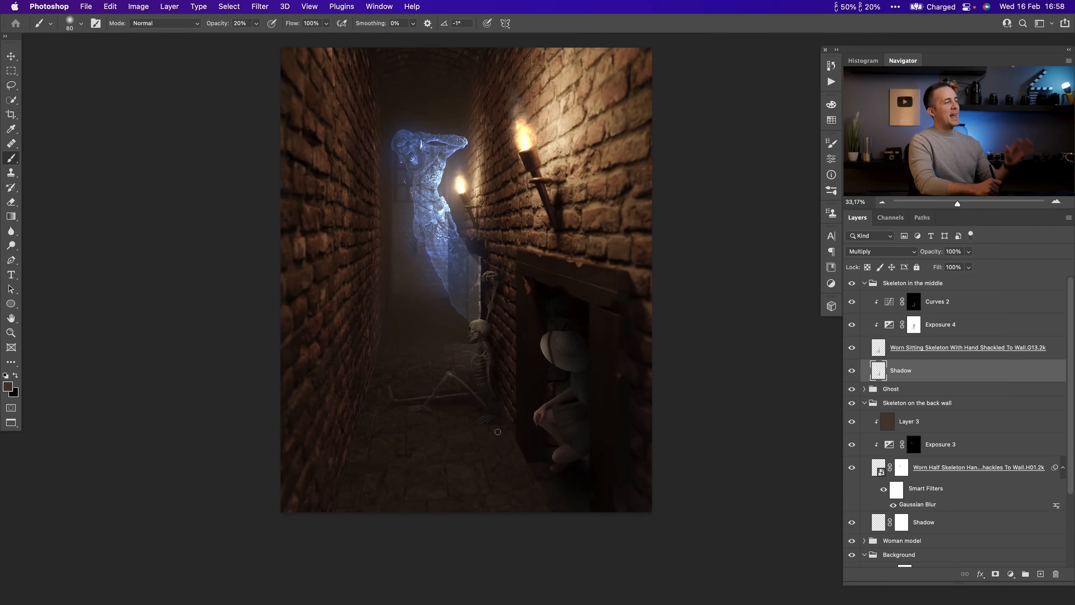
{"action": "left_click_drag", "start_coordinate": [465, 413], "coordinate": [475, 438]}
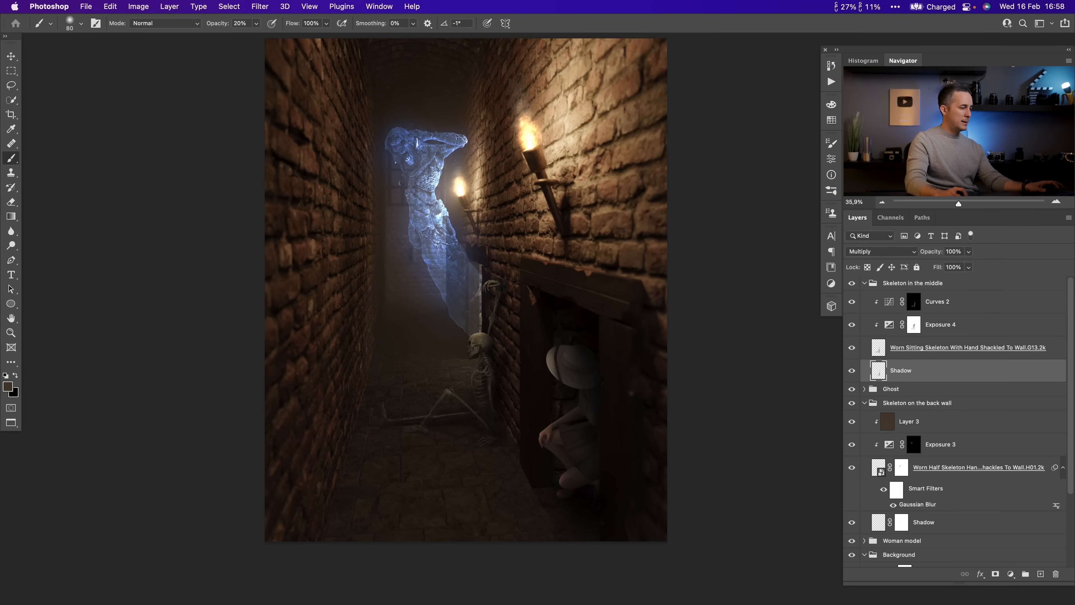
- Place the Worn Half Skeleton Hanged With Shackles To Wall image, move its layer above the Skeleton in the middle group and collapse that group
{"action": "key", "text": "Tab"}
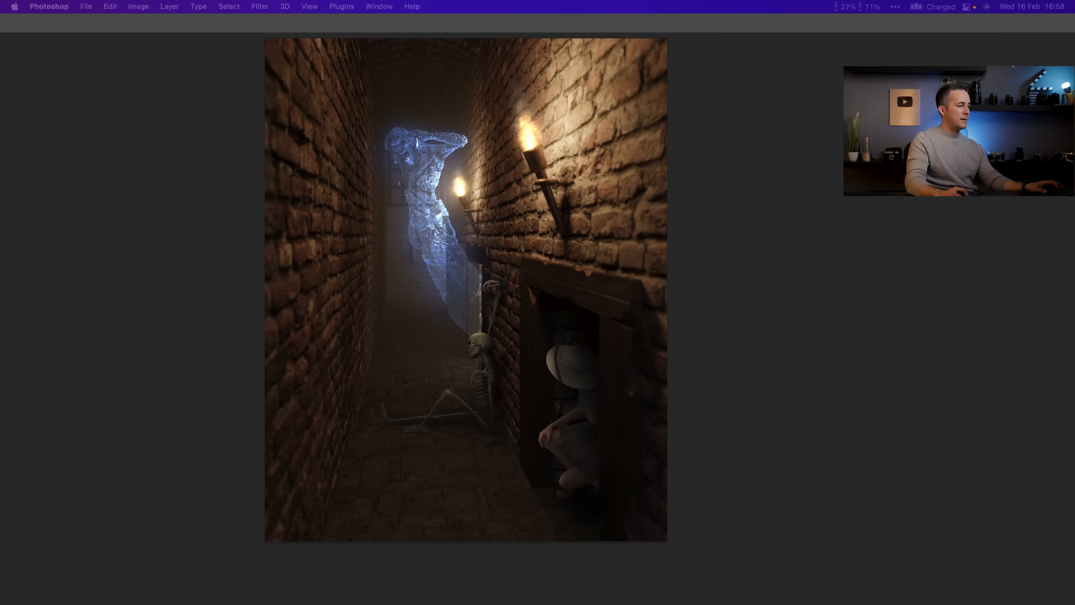
{"action": "key", "text": "Tab"}
{"action": "key", "text": "ctrl+t"}
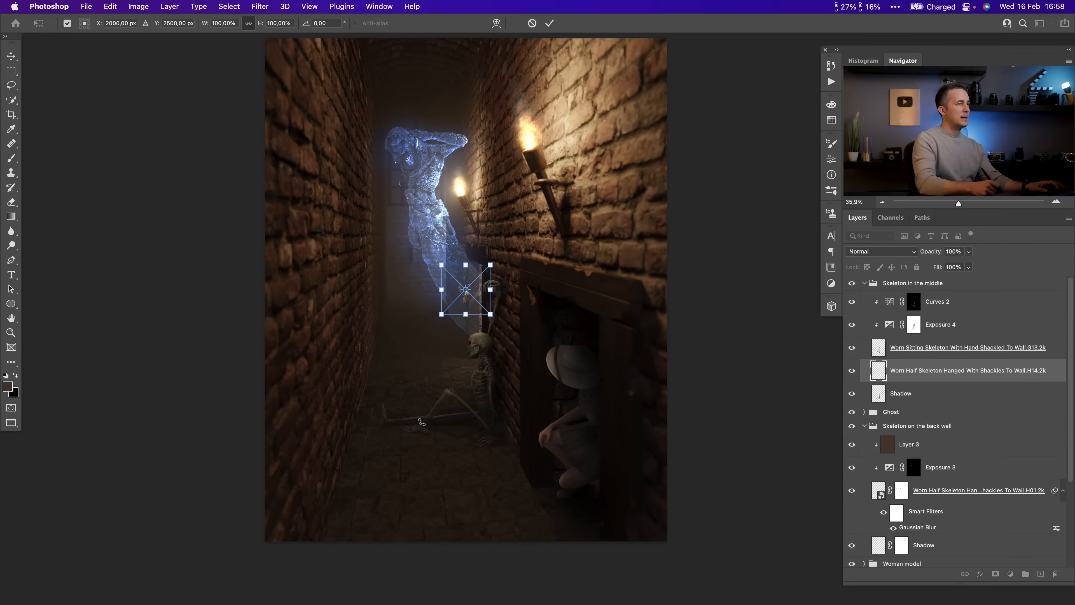
{"action": "left_click_drag", "start_coordinate": [879, 371], "coordinate": [879, 278]}
{"action": "left_click", "coordinate": [865, 307]}
- Scale the hanging half skeleton to about 1040% and position it against the left wall in the foreground, partly cropped by the image edge
{"action": "key", "text": "v"}
{"action": "left_click_drag", "start_coordinate": [474, 309], "coordinate": [397, 375]}
{"action": "key", "text": "ctrl+t"}
{"action": "left_click_drag", "start_coordinate": [371, 328], "coordinate": [419, 140]}
{"action": "left_click_drag", "start_coordinate": [391, 311], "coordinate": [317, 387]}
{"action": "left_click_drag", "start_coordinate": [283, 227], "coordinate": [318, 255]}
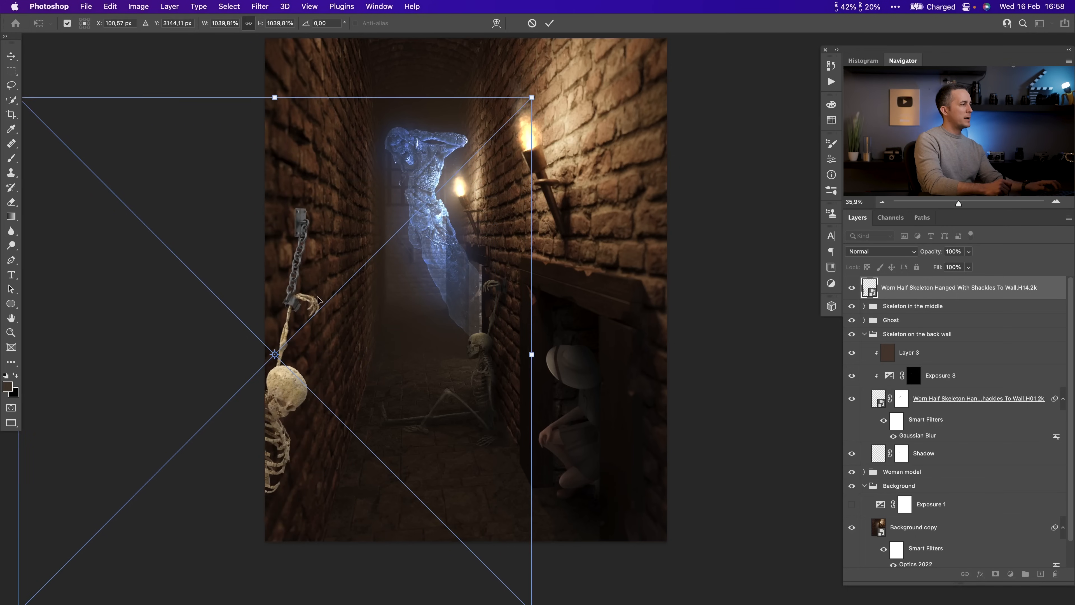
{"action": "left_click_drag", "start_coordinate": [276, 97], "coordinate": [275, 94]}
{"action": "key", "text": "Return"}
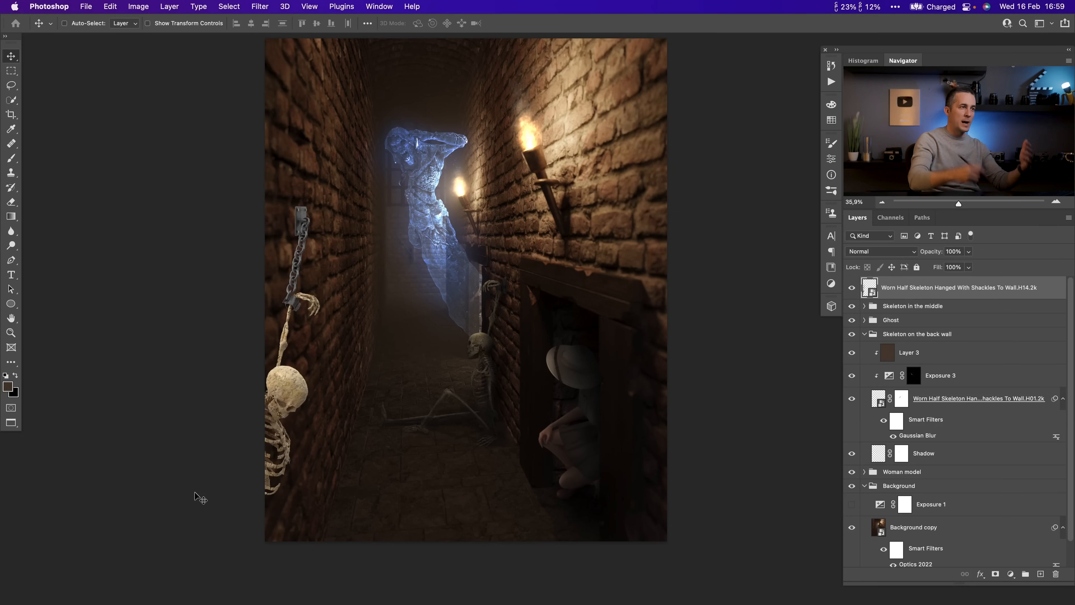
- Add a new layer above the hanging skeleton and paint white perspective lines at 100% brush opacity along both walls, converging on the ghost
{"action": "left_click", "coordinate": [1041, 573]}
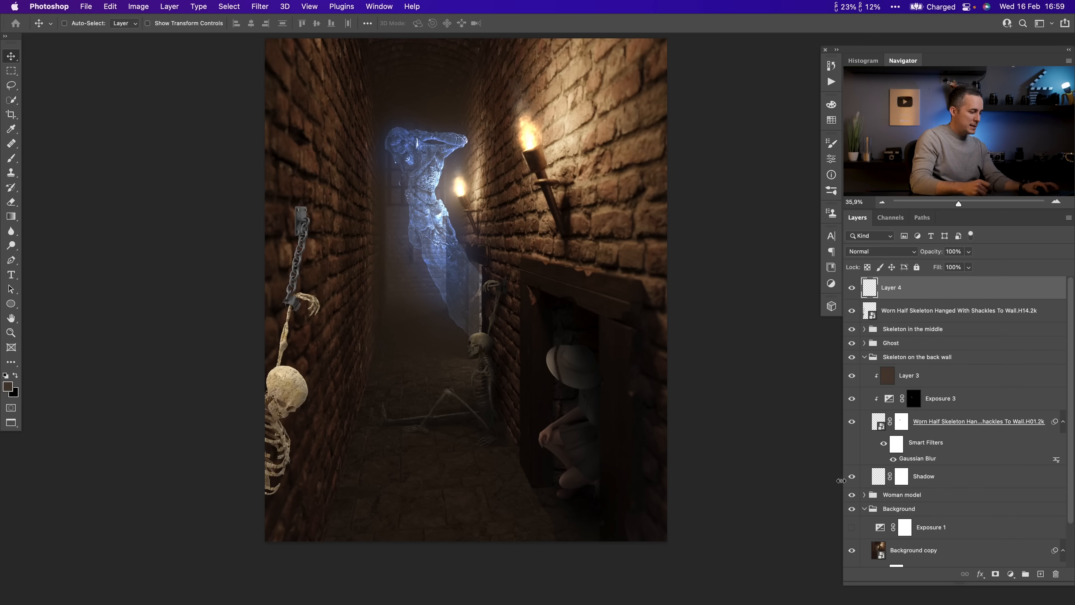
{"action": "key", "text": "b"}
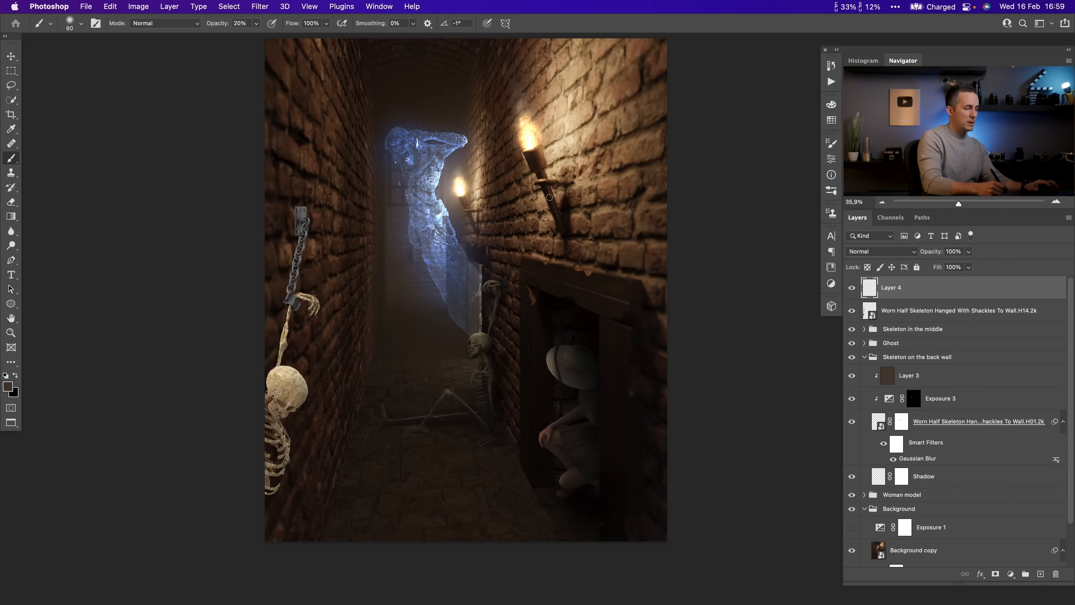
{"action": "right_click", "coordinate": [576, 212]}
{"action": "left_click", "coordinate": [854, 374]}
{"action": "key", "text": "Return"}
{"action": "key", "text": "d"}
{"action": "key", "text": "x"}
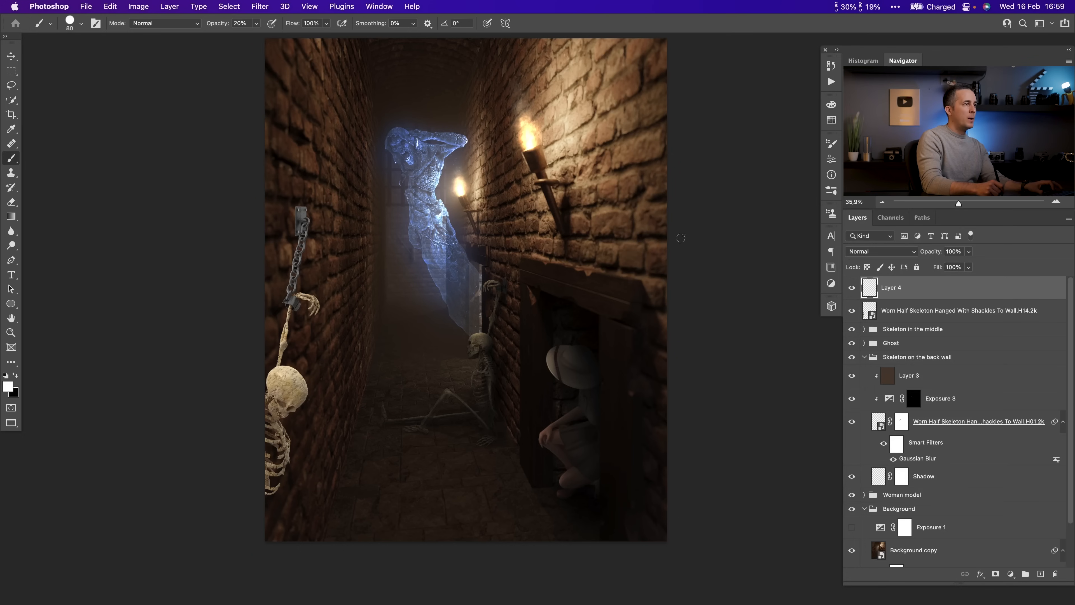
{"action": "left_click_drag", "start_coordinate": [576, 234], "coordinate": [438, 229]}
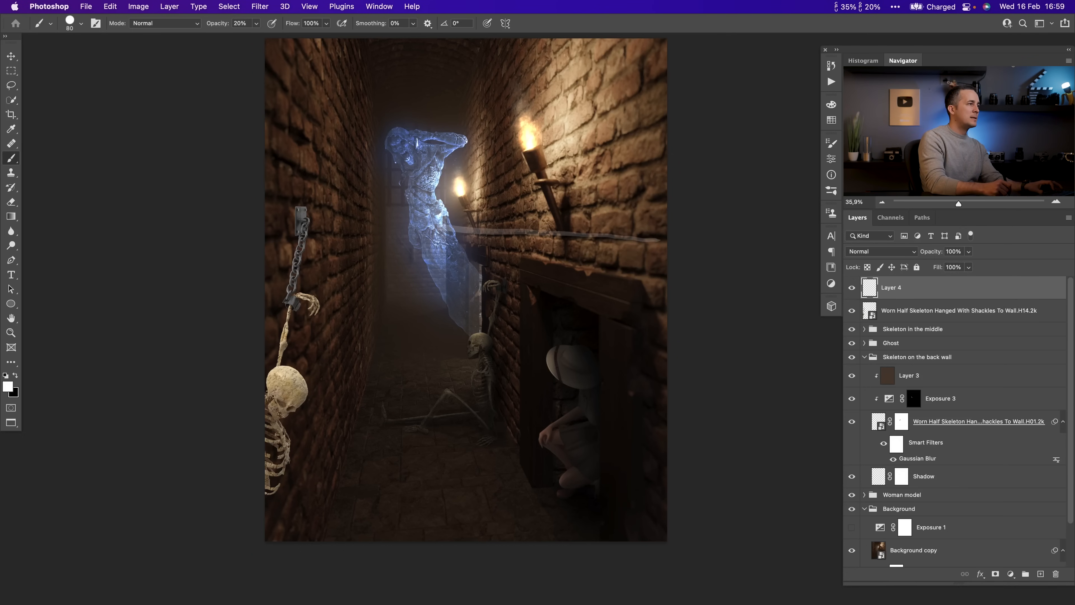
{"action": "key", "text": "0"}
{"action": "left_click_drag", "start_coordinate": [647, 205], "coordinate": [380, 228]}
{"action": "left_click_drag", "start_coordinate": [652, 240], "coordinate": [348, 221]}
{"action": "left_click_drag", "start_coordinate": [256, 285], "coordinate": [445, 210]}
{"action": "left_click_drag", "start_coordinate": [269, 201], "coordinate": [450, 235]}
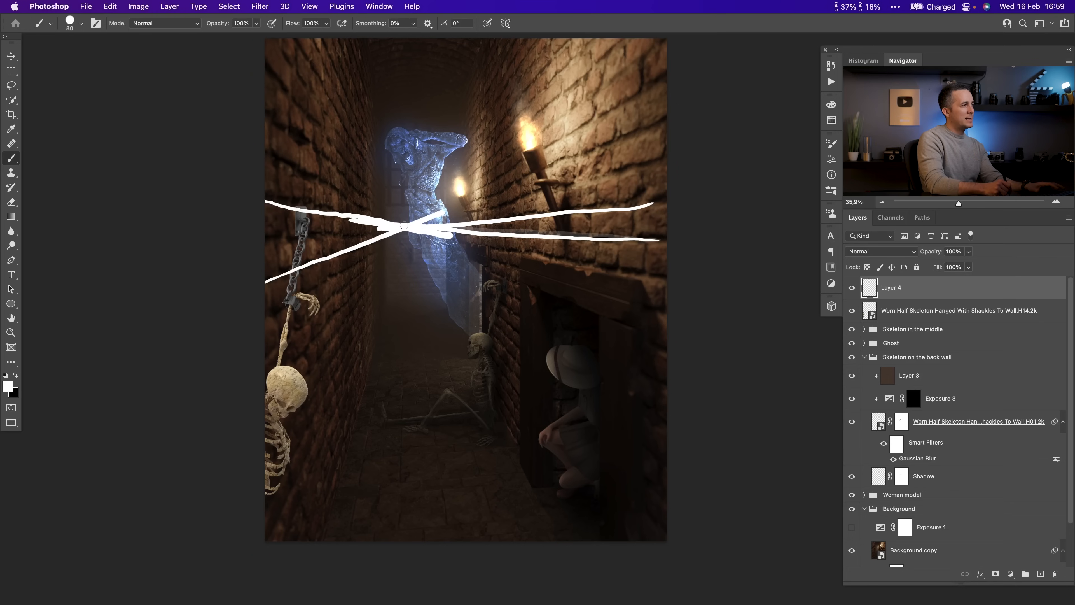
- Draw a straight white horizon line across the full image width through the vanishing point and lower the guide layer's opacity
{"action": "mouse_move", "coordinate": [343, 229]}
{"action": "left_mouse_down"}
{"action": "mouse_move", "coordinate": [387, 229]}
{"action": "mouse_move", "coordinate": [152, 256]}
{"action": "left_mouse_up"}
{"action": "key", "text": "z"}
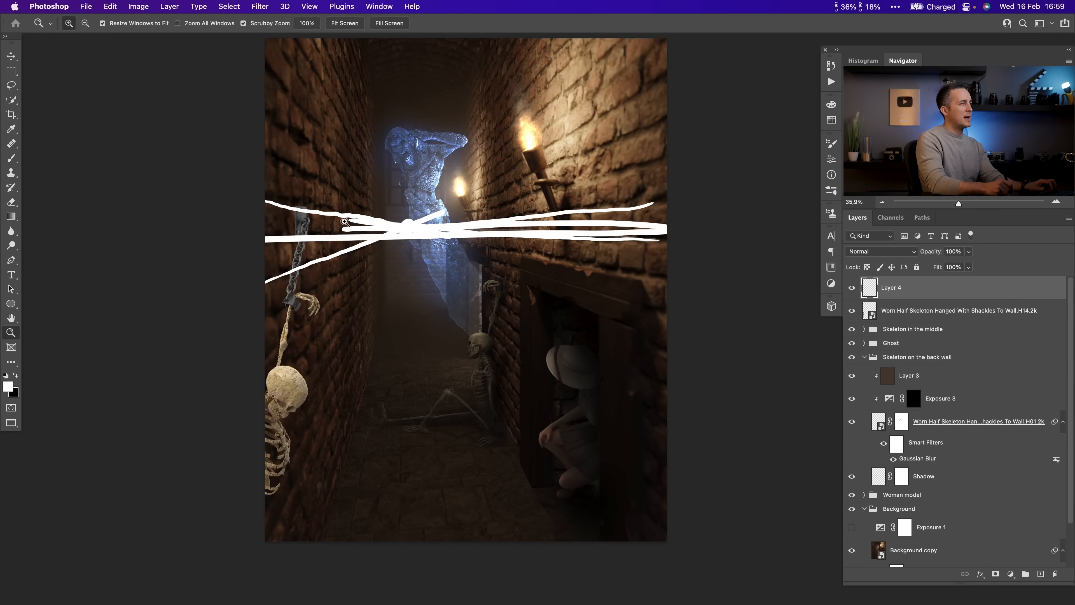
{"action": "key", "text": "super+z"}
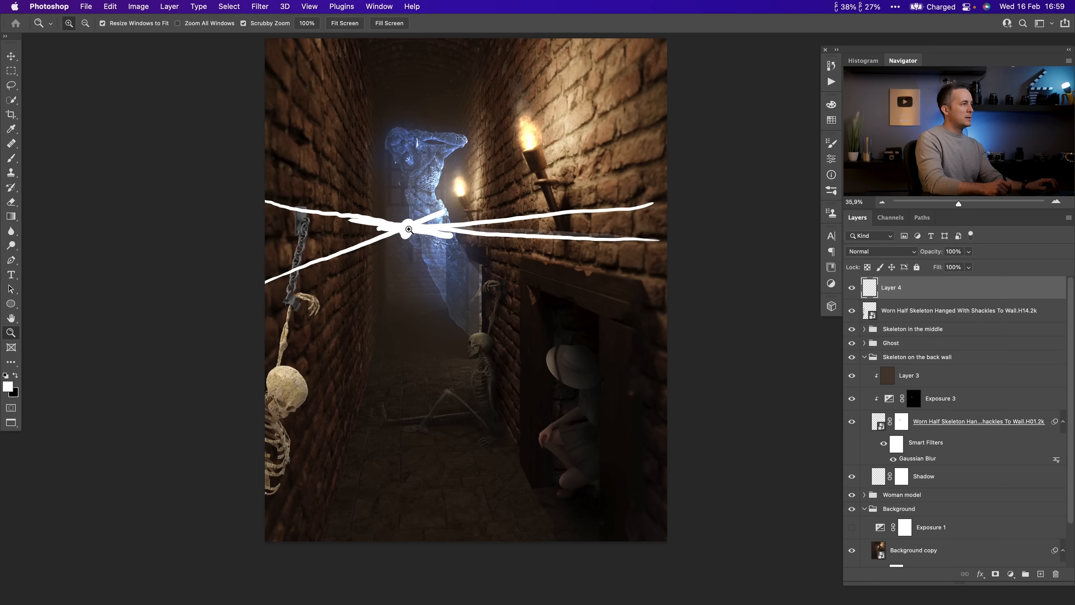
{"action": "key", "text": "b"}
{"action": "left_click_drag", "start_coordinate": [237, 228], "coordinate": [730, 228]}
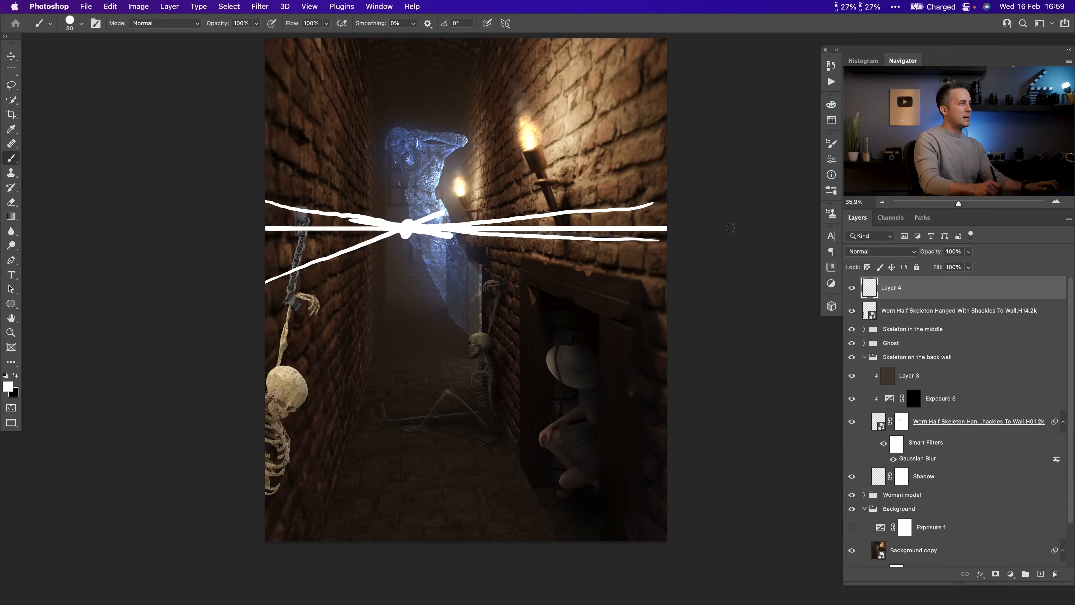
{"action": "left_click_drag", "start_coordinate": [931, 251], "coordinate": [906, 256]}
- Place the hanging skeleton's transform reference point on the vanishing point and scale the skeleton down to about 585%
{"action": "left_click", "coordinate": [354, 295], "text": "super"}
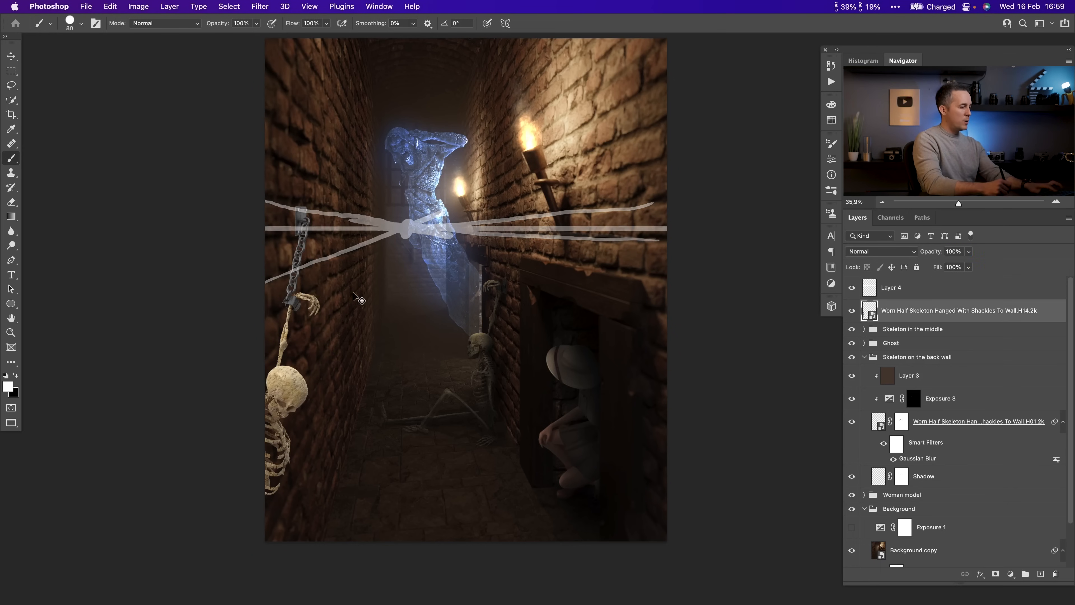
{"action": "key", "text": "super+t"}
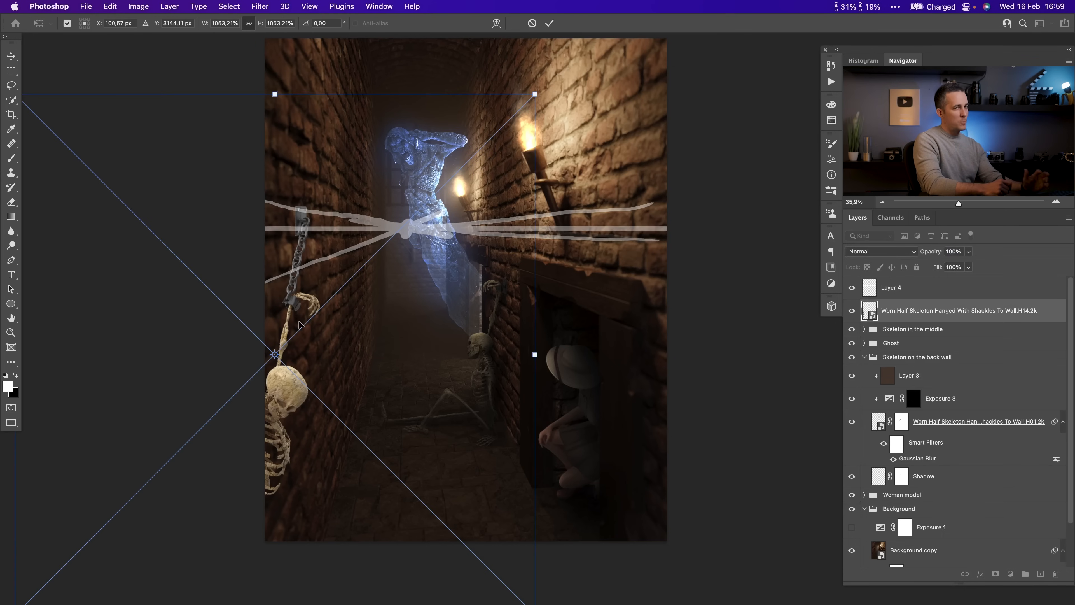
{"action": "left_click_drag", "start_coordinate": [275, 356], "coordinate": [407, 228]}
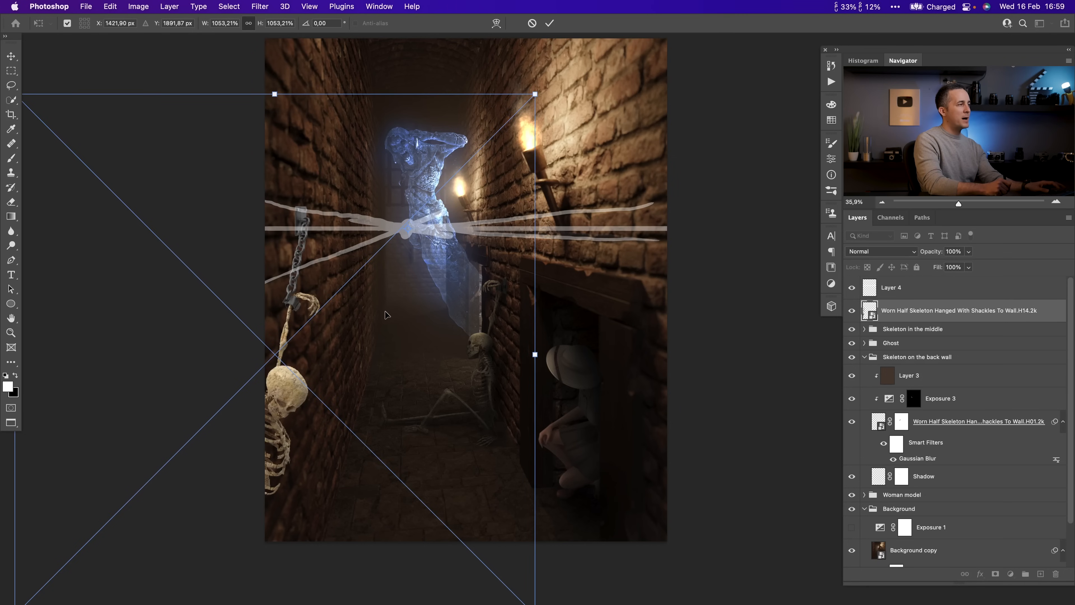
{"action": "left_click_drag", "start_coordinate": [358, 377], "coordinate": [388, 307]}
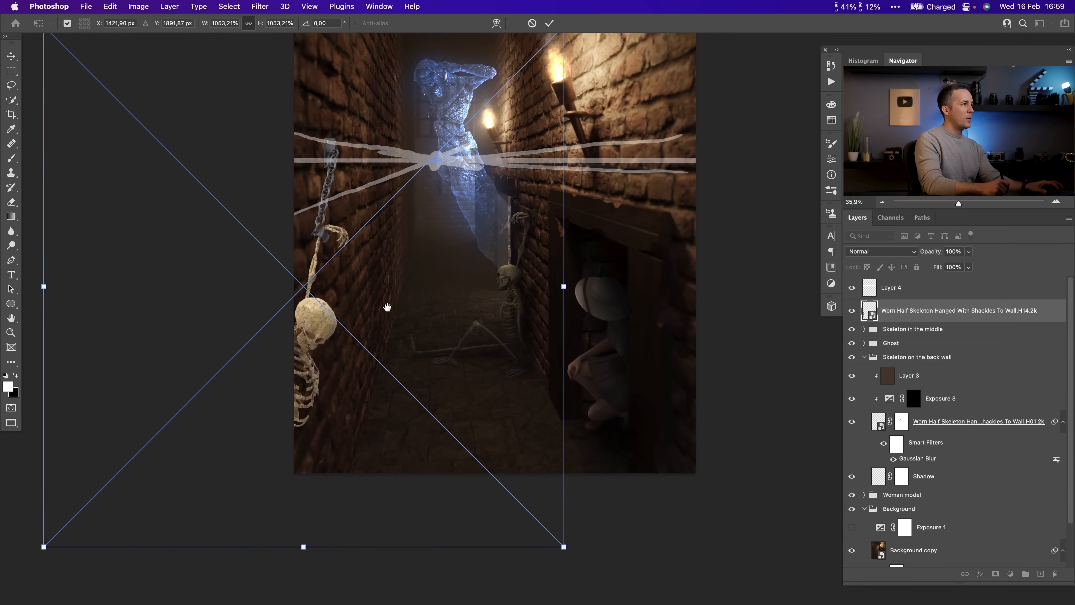
{"action": "left_click_drag", "start_coordinate": [303, 547], "coordinate": [330, 468]}
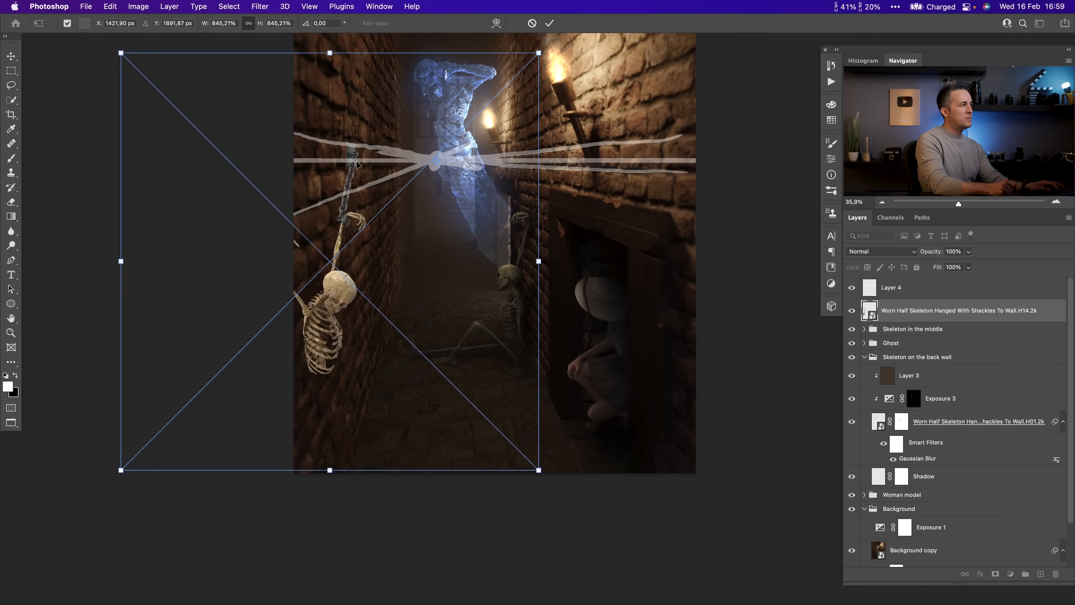
{"action": "left_click_drag", "start_coordinate": [330, 471], "coordinate": [389, 381]}
{"action": "scroll", "coordinate": [387, 384], "scroll_direction": "up", "scroll_amount": 3}
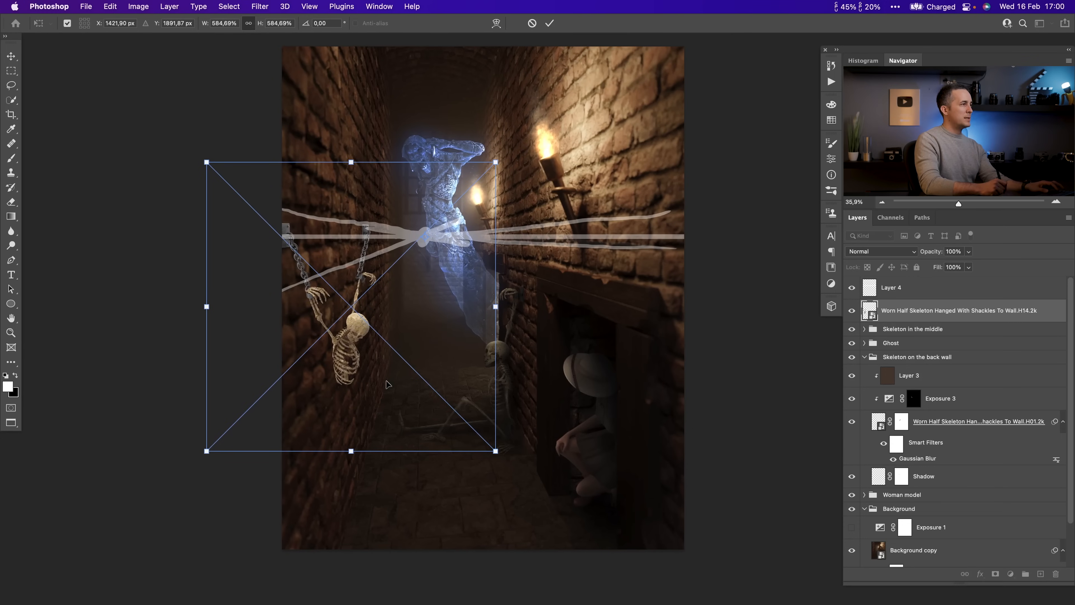
- Check the scaled-down skeleton with the guide lines hidden, and undo the last changes
{"action": "left_click", "coordinate": [852, 288]}
{"action": "key", "text": "b"}
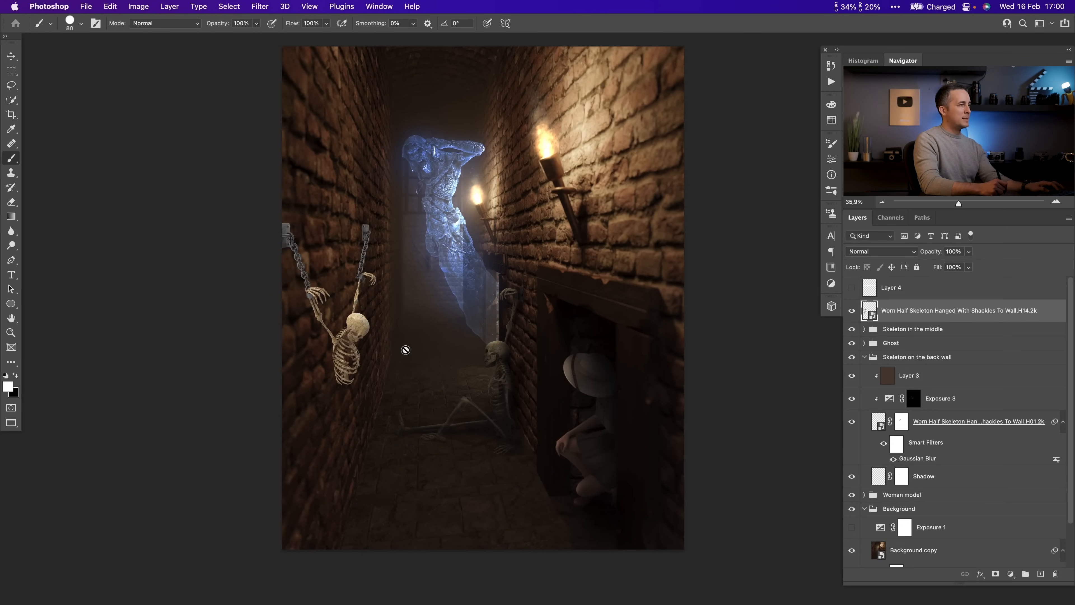
{"action": "key", "text": "super+z"}
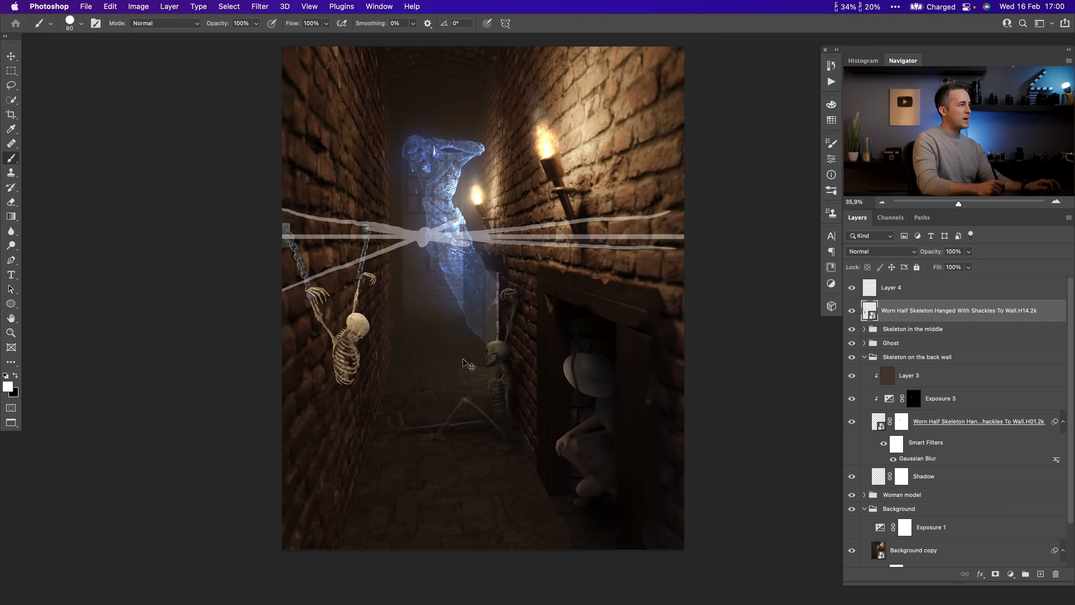
{"action": "key", "text": "super+z"}
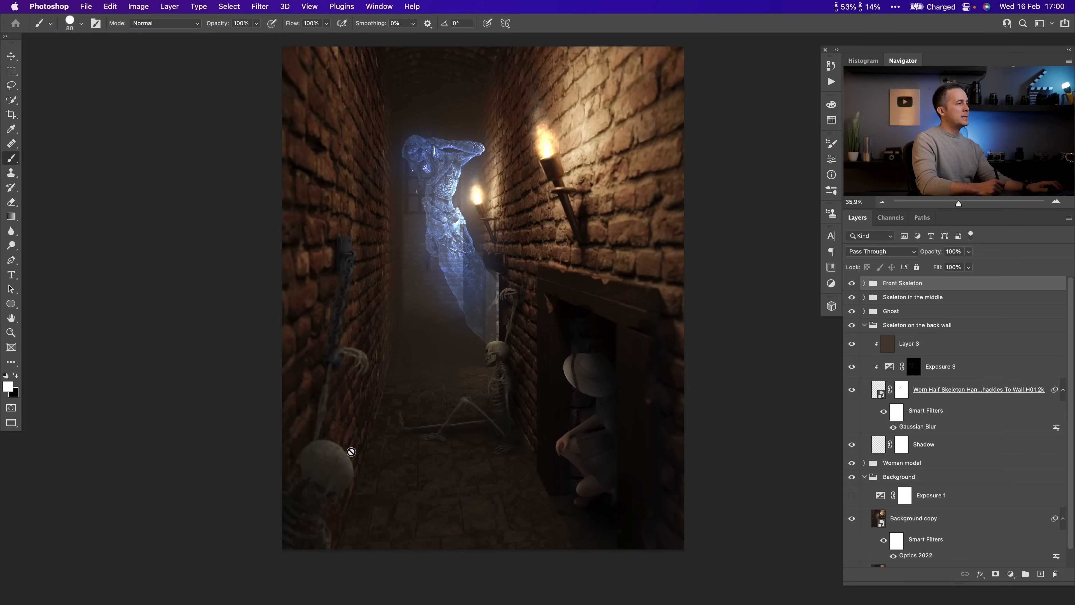
- Expand the Front Skeleton group and view the skeleton with its Exposure 5 adjustment, Shadow layer and Gaussian Blur smart filter hidden
{"action": "left_click_drag", "start_coordinate": [355, 476], "coordinate": [338, 403]}
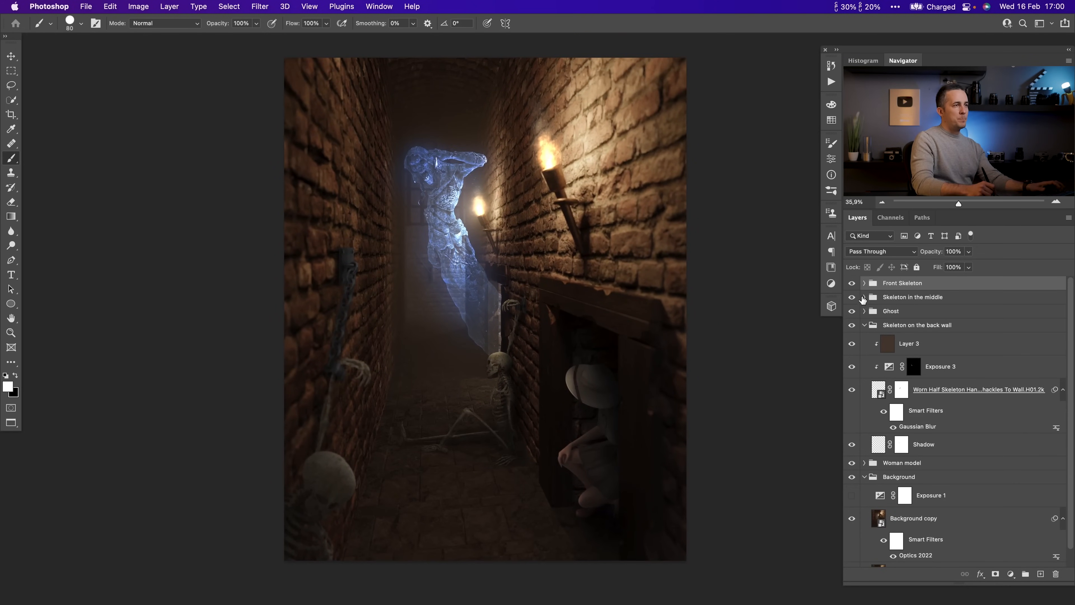
{"action": "left_click", "coordinate": [864, 283]}
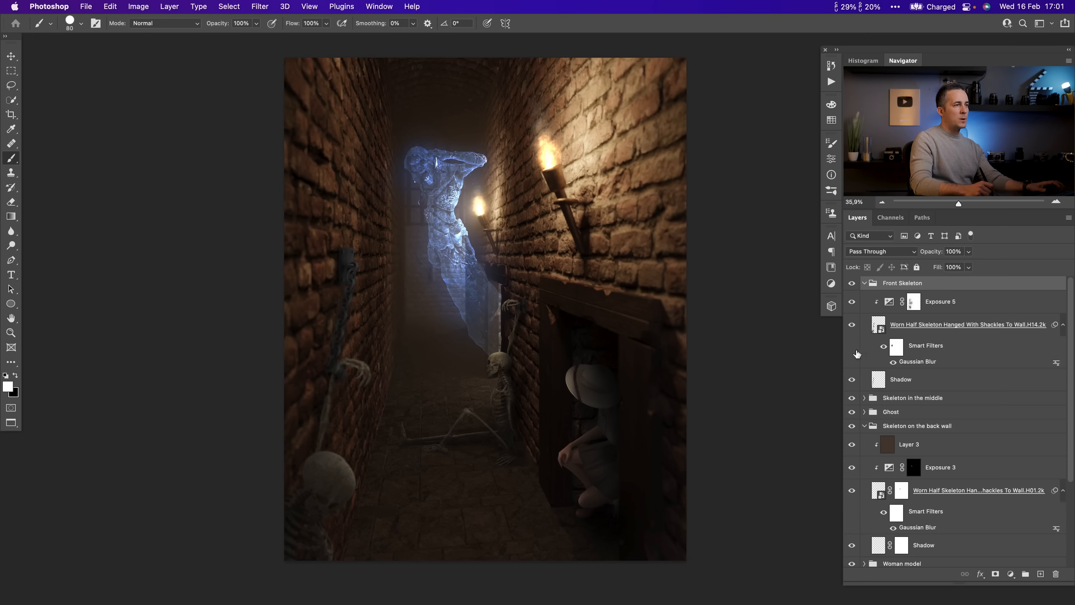
{"action": "left_click", "coordinate": [851, 302]}
{"action": "left_click", "coordinate": [852, 379]}
{"action": "scroll", "coordinate": [377, 367], "scroll_direction": "down", "scroll_amount": 3}
{"action": "scroll", "coordinate": [377, 367], "scroll_direction": "right", "scroll_amount": 2}
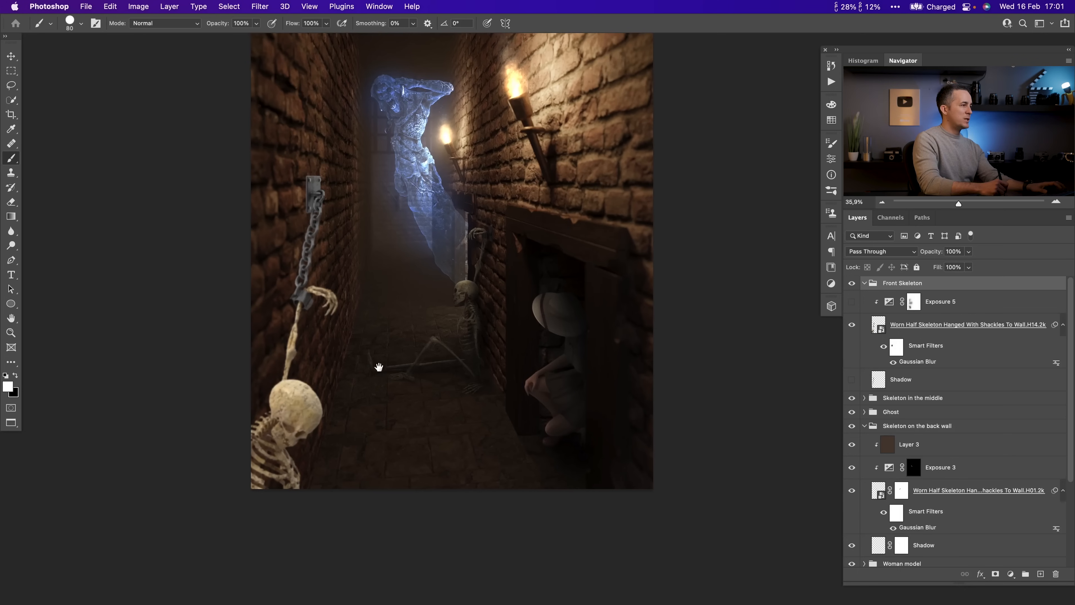
{"action": "left_click", "coordinate": [884, 348]}
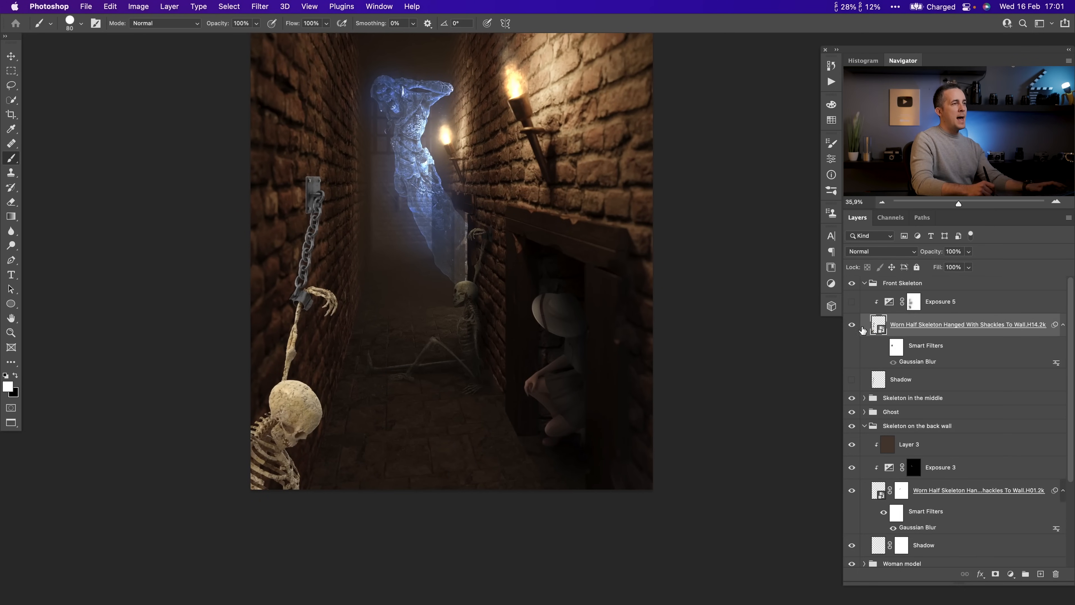
- Show the Exposure 5 adjustment and compare the foreground skeleton with the adjustment's mask disabled and enabled
{"action": "left_click", "coordinate": [852, 302]}
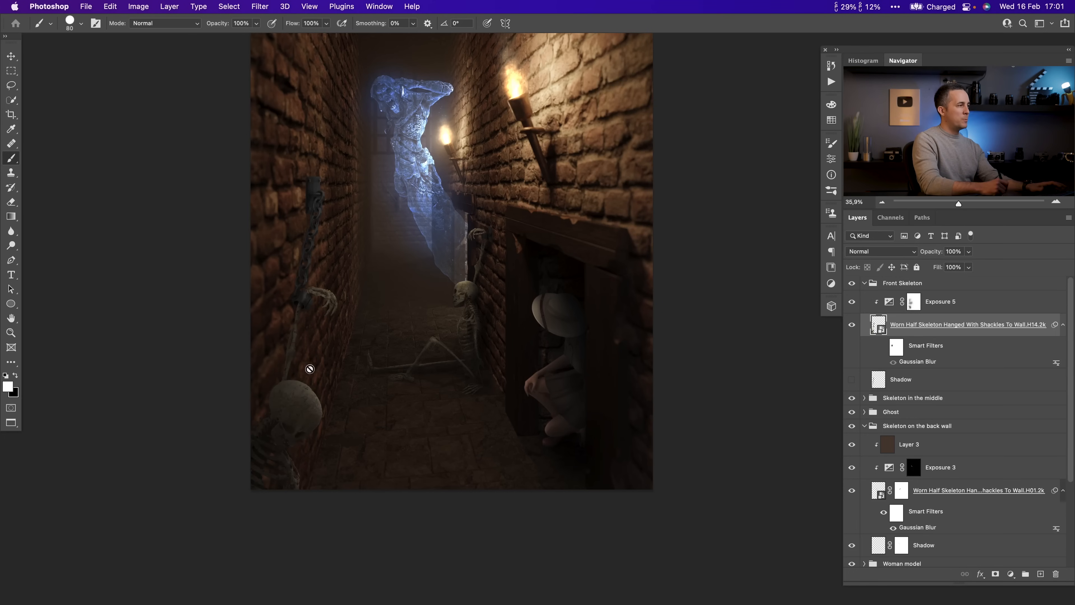
{"action": "left_click", "coordinate": [912, 302], "text": "shift"}
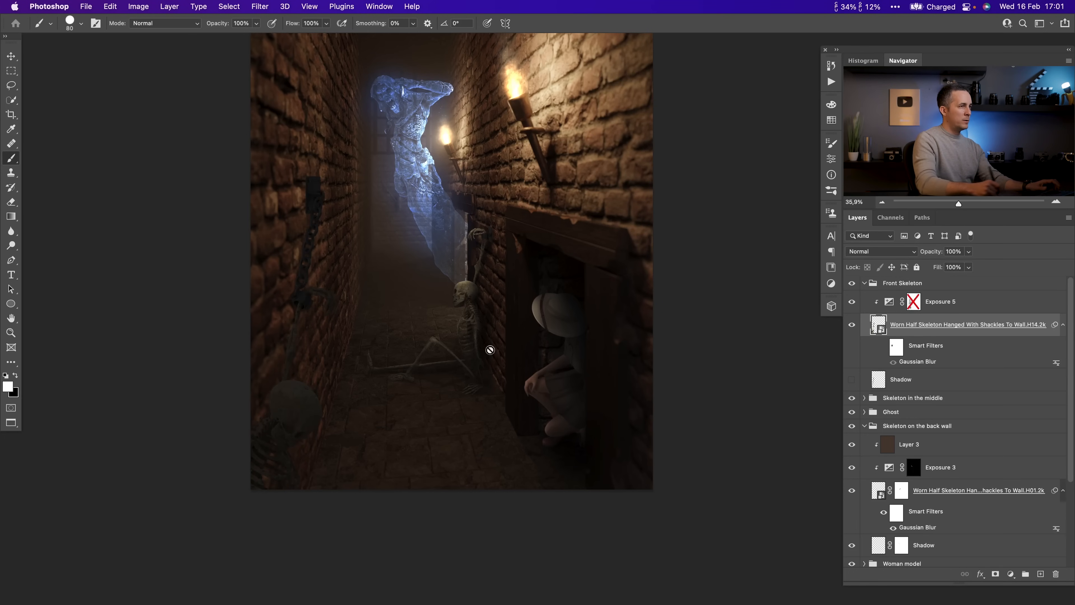
{"action": "left_click", "coordinate": [913, 300], "text": "shift"}
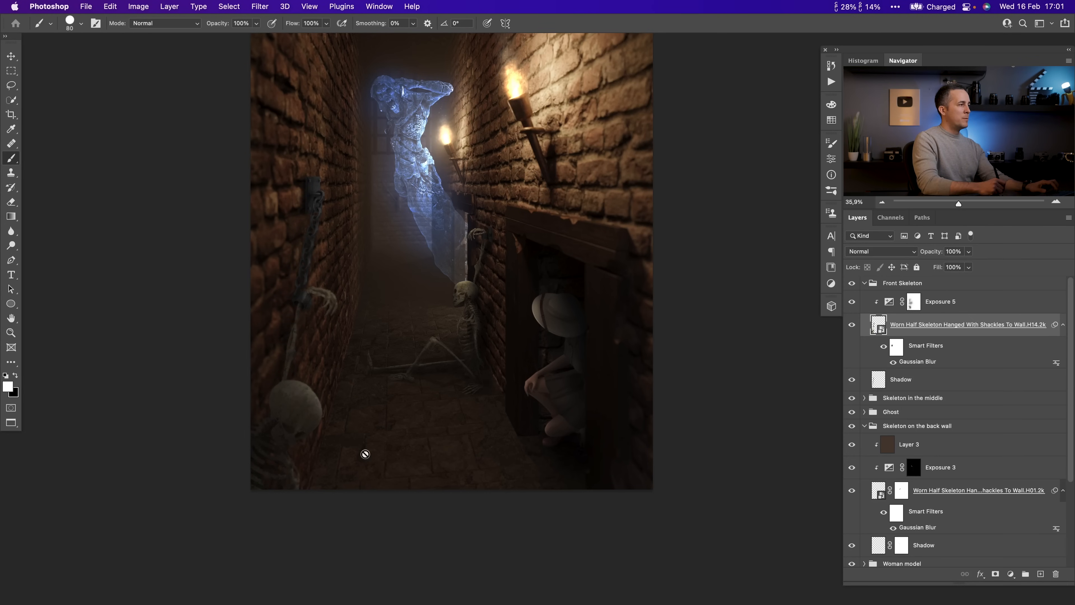
- Inspect the foreground skeleton's skull up close and the whole composite, and collapse the Front Skeleton group
{"action": "left_click_drag", "start_coordinate": [413, 418], "coordinate": [432, 418]}
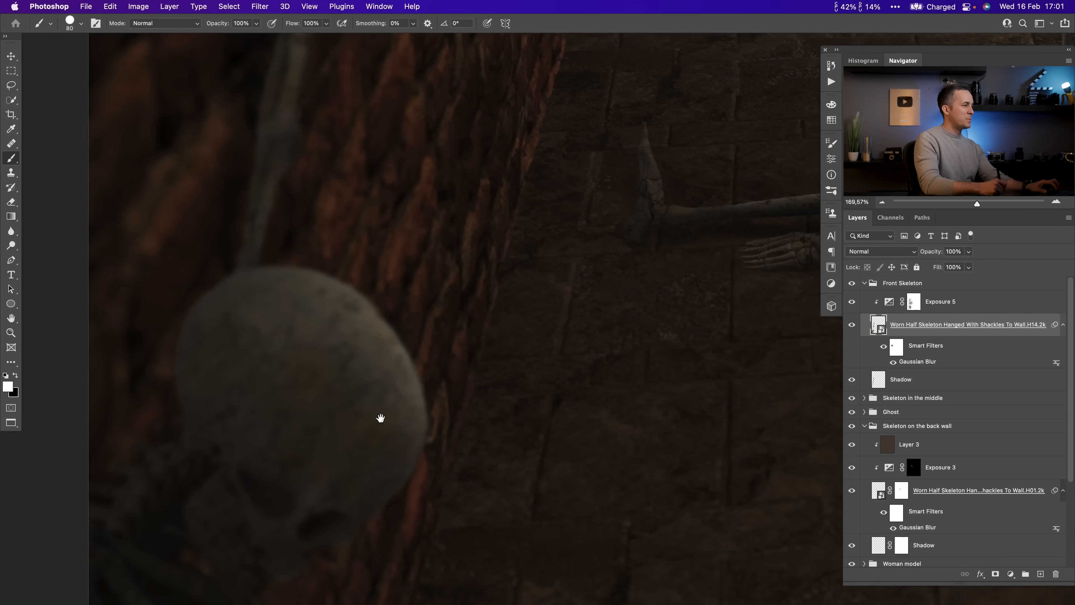
{"action": "left_click_drag", "start_coordinate": [380, 418], "coordinate": [359, 249]}
{"action": "scroll", "coordinate": [367, 353], "scroll_direction": "down", "scroll_amount": 5}
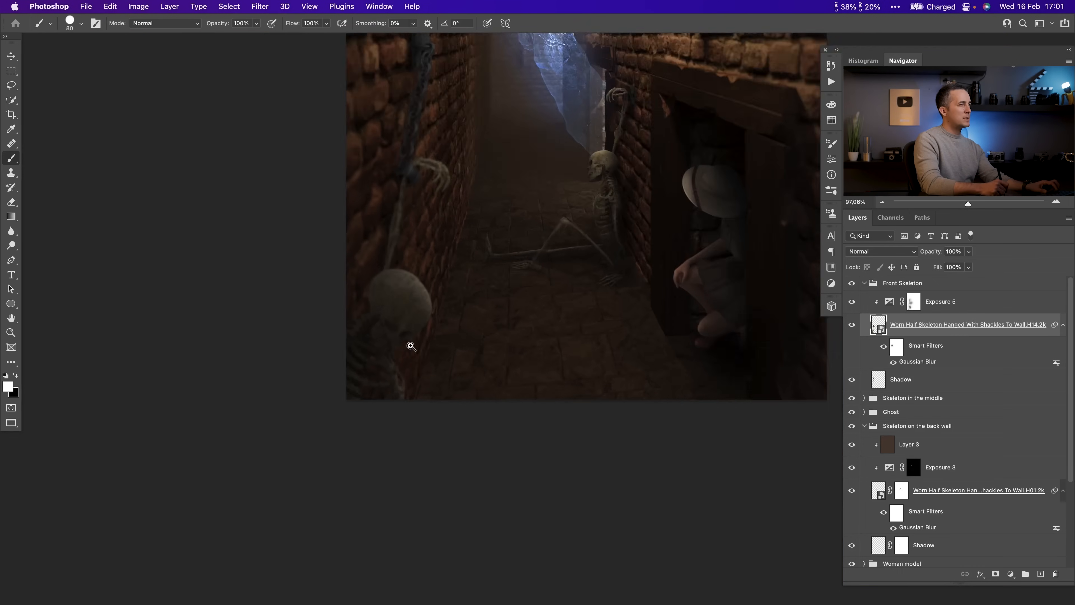
{"action": "scroll", "coordinate": [410, 346], "scroll_direction": "down", "scroll_amount": 8}
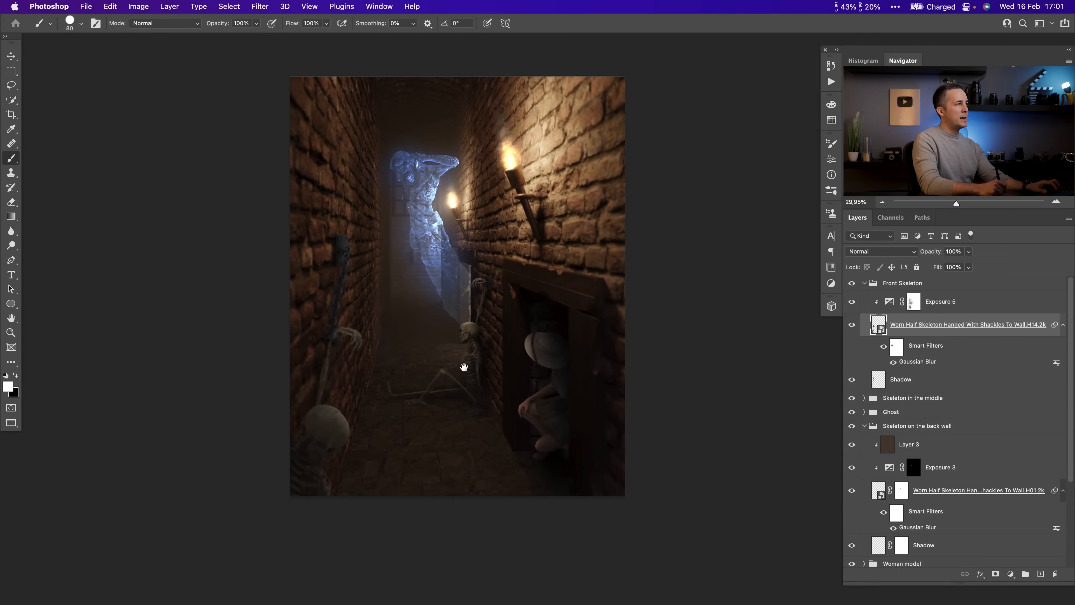
{"action": "scroll", "coordinate": [464, 366], "scroll_direction": "up", "scroll_amount": 2}
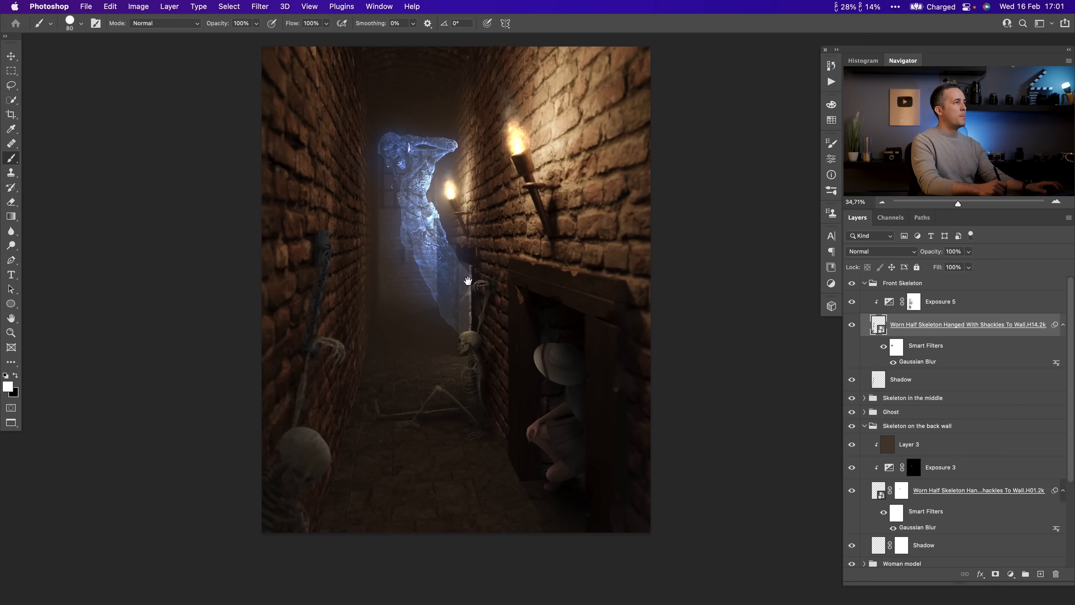
{"action": "left_click_drag", "start_coordinate": [467, 280], "coordinate": [463, 295]}
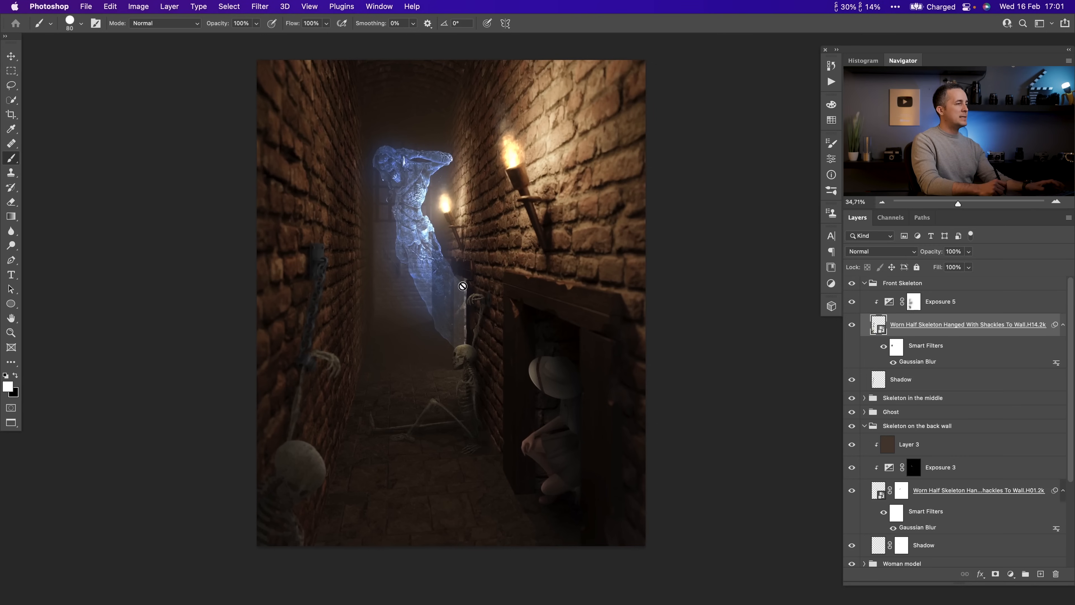
{"action": "left_click", "coordinate": [864, 283]}
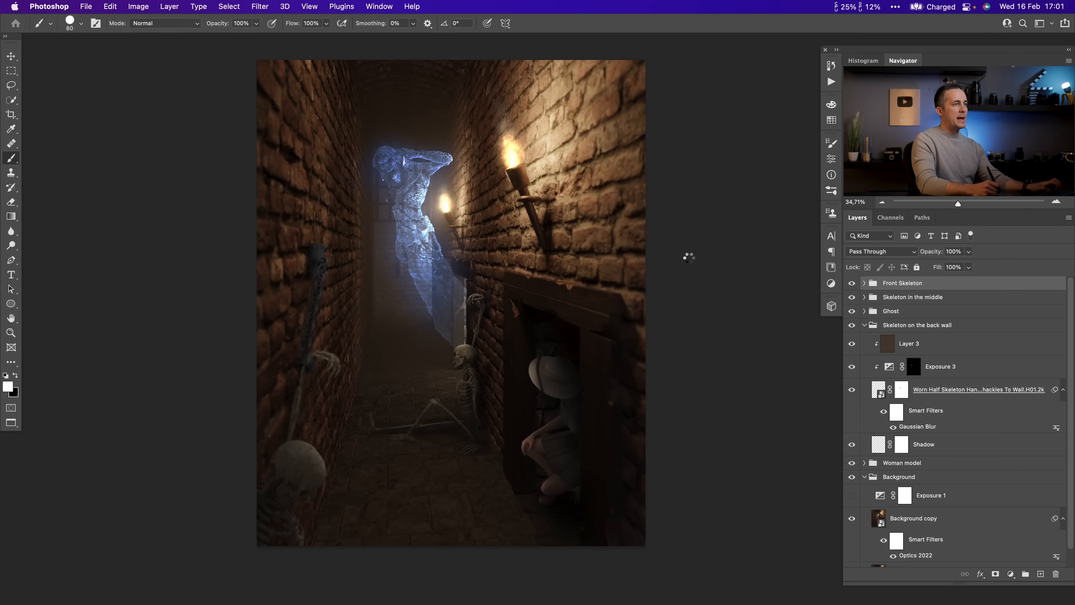
- Stamp all visible layers into a new layer at the top of the stack and convert it to a smart object
{"action": "key", "text": "super+alt+shift+e"}
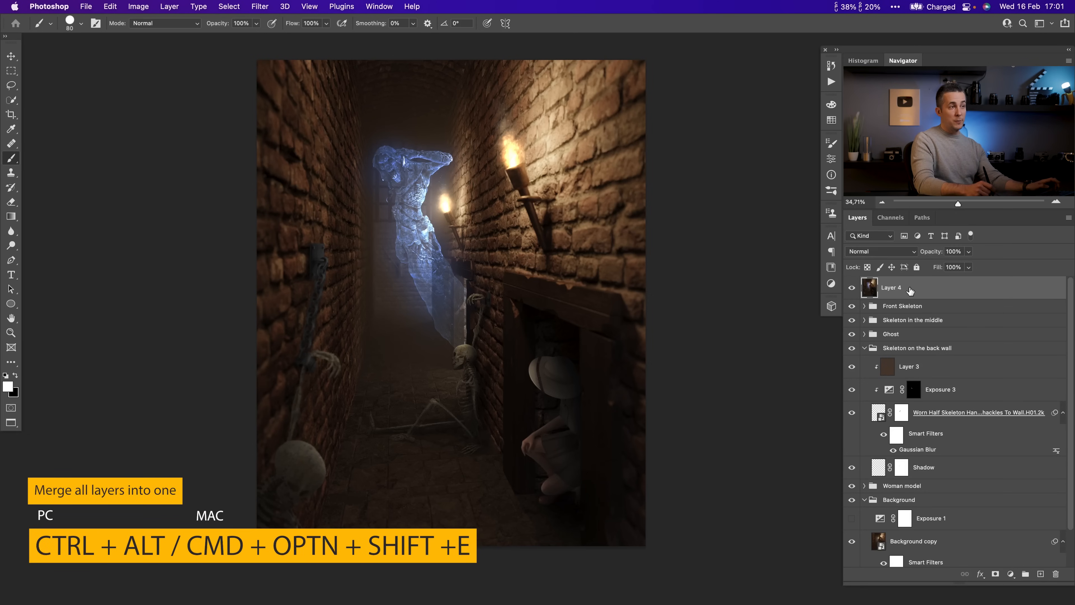
{"action": "right_click", "coordinate": [919, 289]}
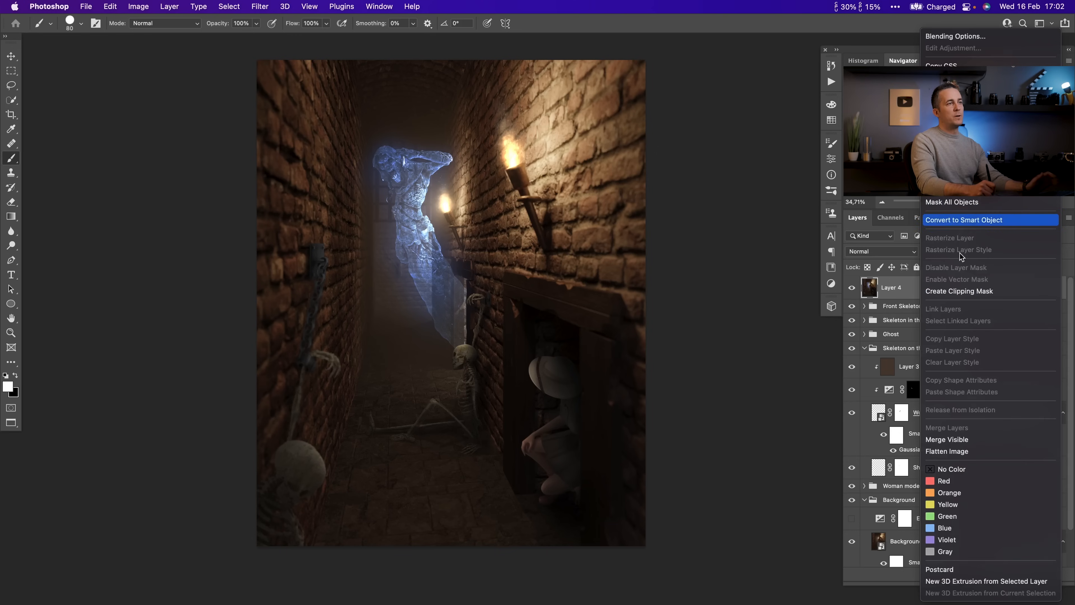
{"action": "left_click", "coordinate": [961, 220]}
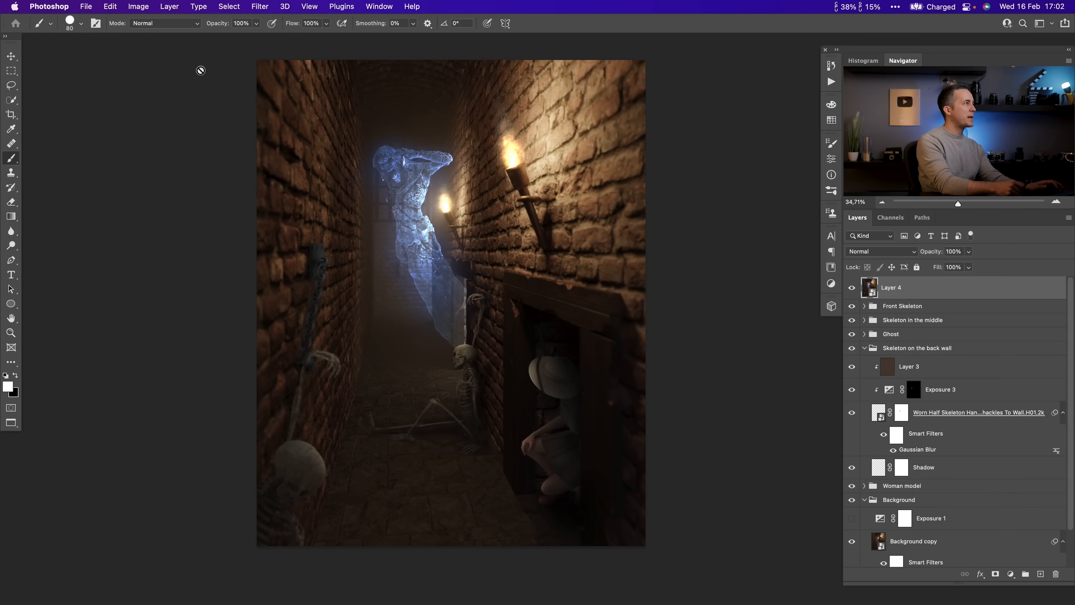
- Launch the Boris FX Optics 2022 filter on Layer 4 without reapplying the previous filters and masks
{"action": "left_click", "coordinate": [259, 6]}
{"action": "mouse_move", "coordinate": [312, 261]}
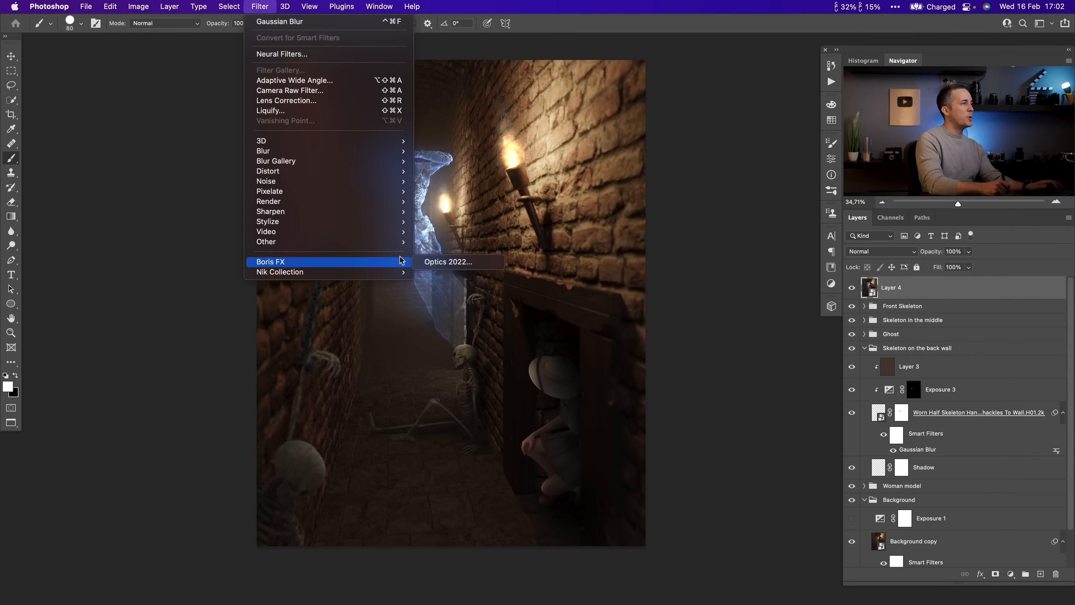
{"action": "left_click", "coordinate": [483, 260]}
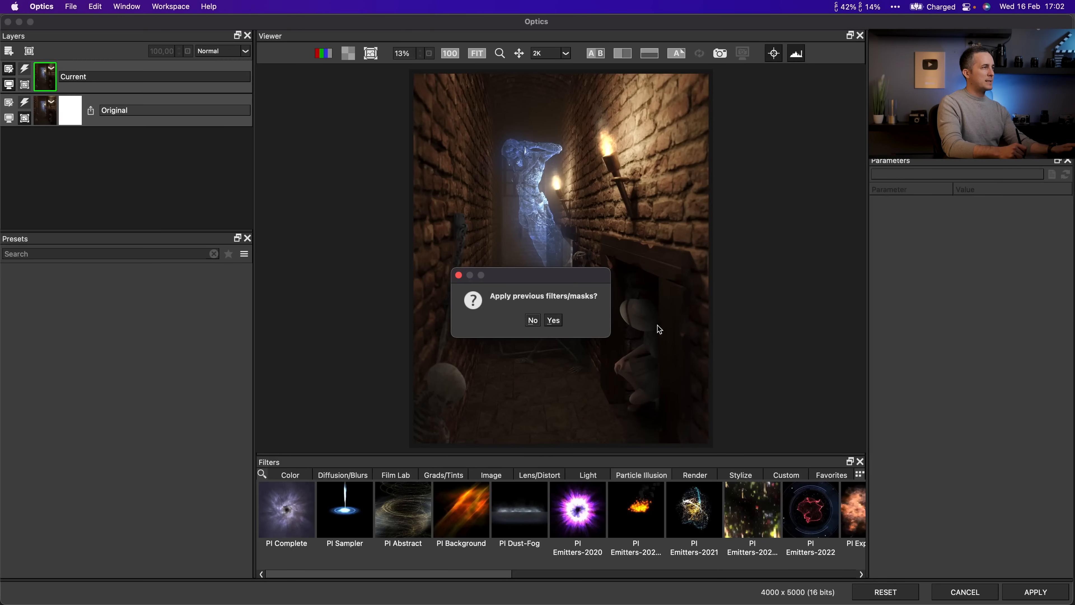
{"action": "left_click", "coordinate": [533, 321]}
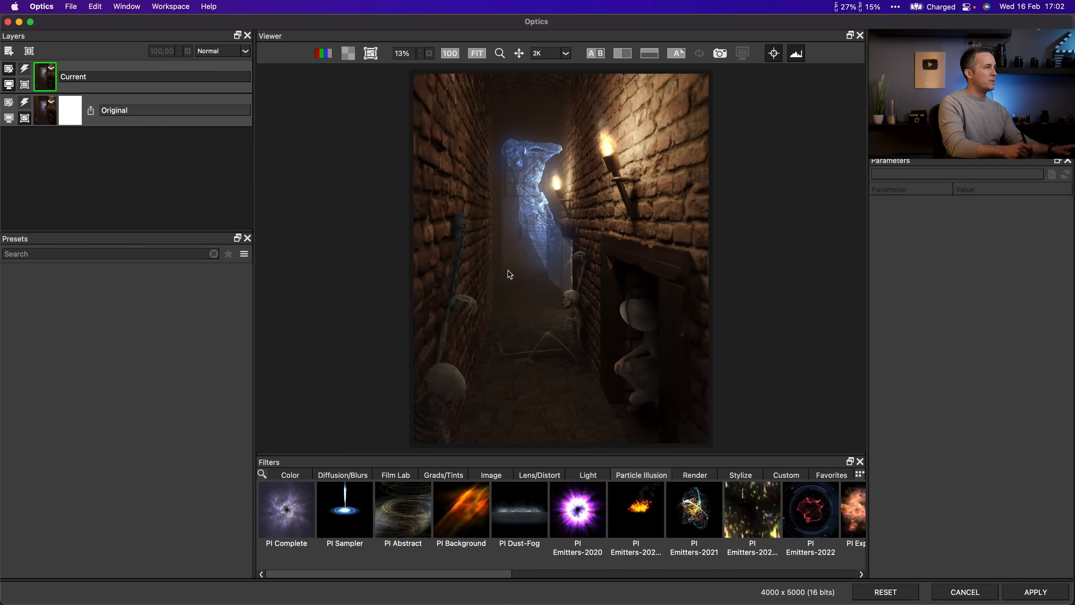
- Try the Chromatic Aberration filter from the Lens/Distort category on the composite
{"action": "left_click", "coordinate": [588, 476]}
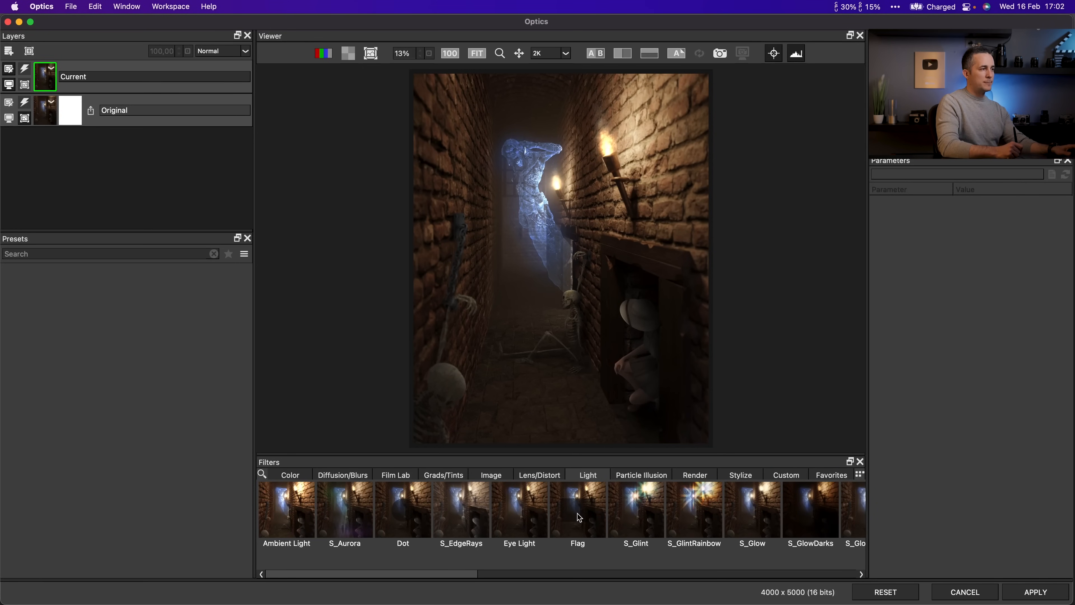
{"action": "left_click", "coordinate": [543, 475]}
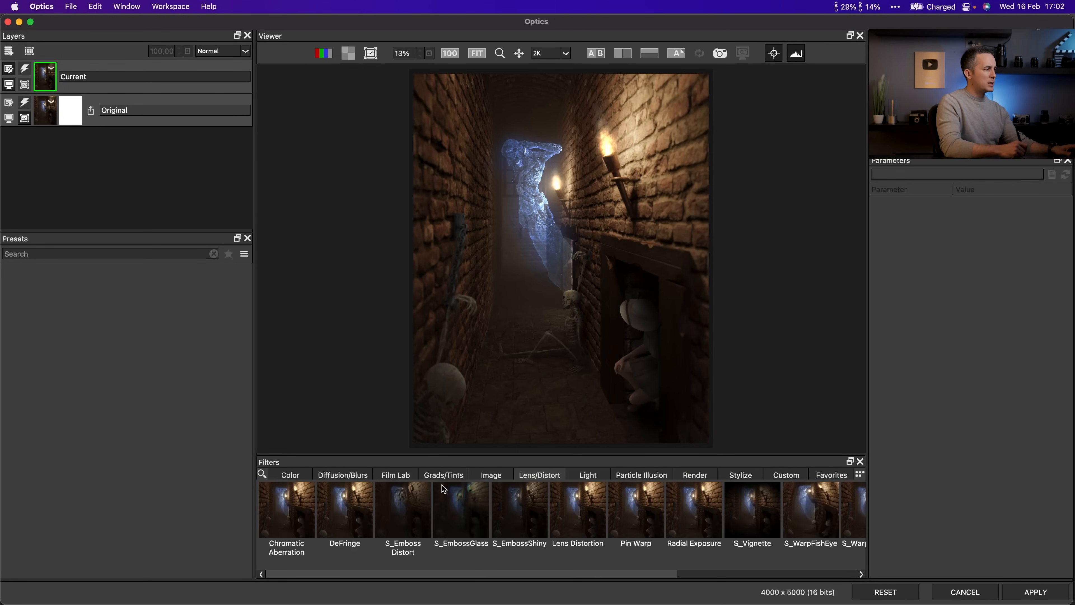
{"action": "left_click", "coordinate": [297, 510]}
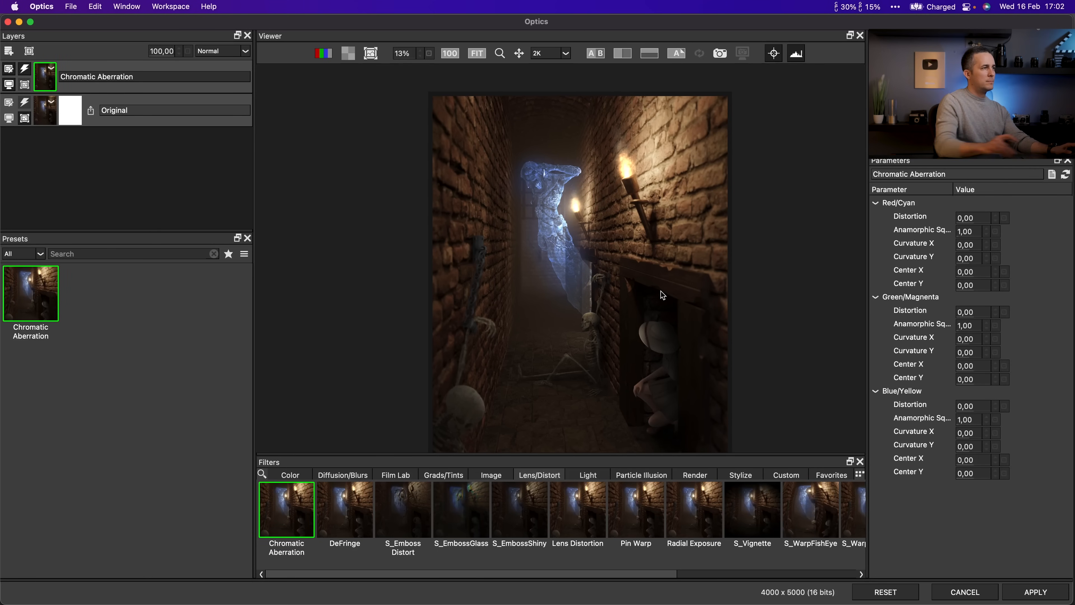
- Set Red/Cyan to Distortion 0, Anamorphic Squeeze 1.87 and Curvature X -0.50, and Green/Magenta to Distortion 100 and Anamorphic Squeeze 7.93
{"action": "scroll", "coordinate": [664, 297], "scroll_direction": "up", "scroll_amount": 4}
{"action": "scroll", "coordinate": [664, 297], "scroll_direction": "up", "scroll_amount": 3}
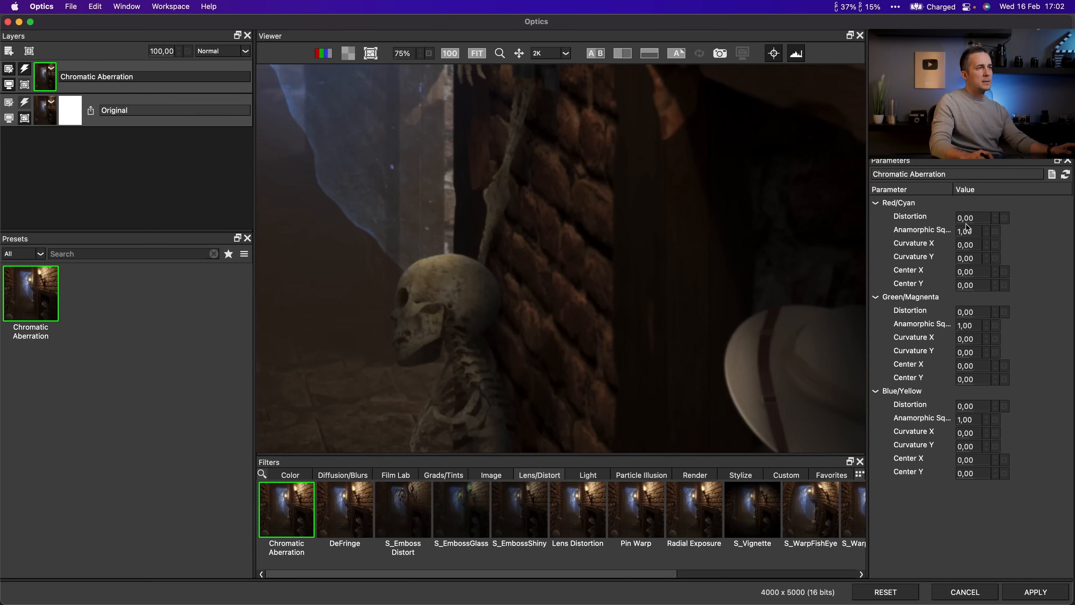
{"action": "left_click_drag", "start_coordinate": [984, 219], "coordinate": [933, 217]}
{"action": "left_click", "coordinate": [970, 218]}
{"action": "type", "text": "0"}
{"action": "key", "text": "Return"}
{"action": "left_click_drag", "start_coordinate": [974, 236], "coordinate": [969, 243]}
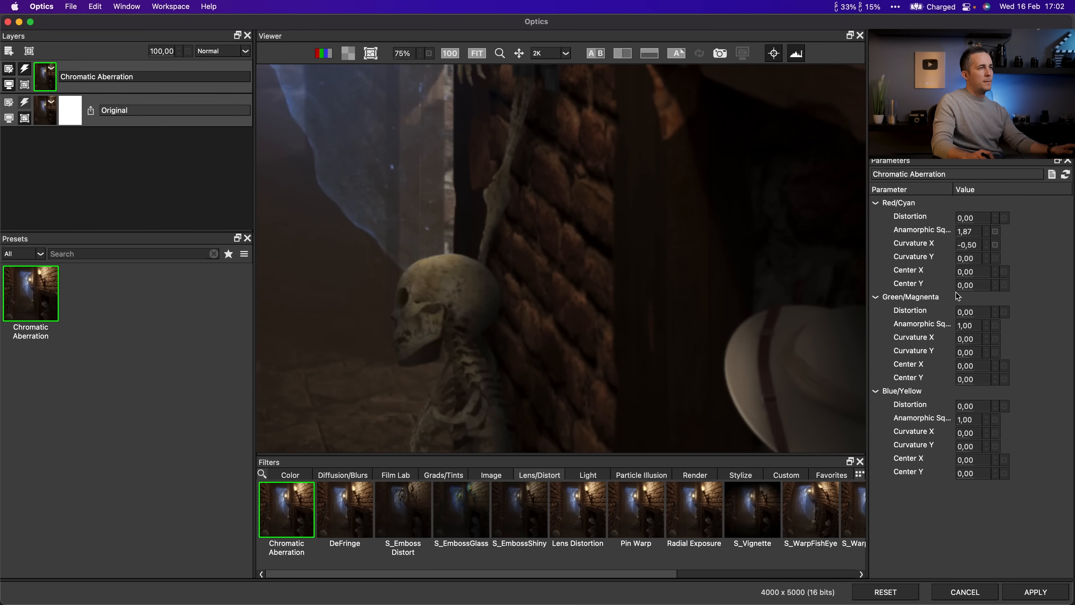
{"action": "left_click_drag", "start_coordinate": [965, 317], "coordinate": [1003, 336]}
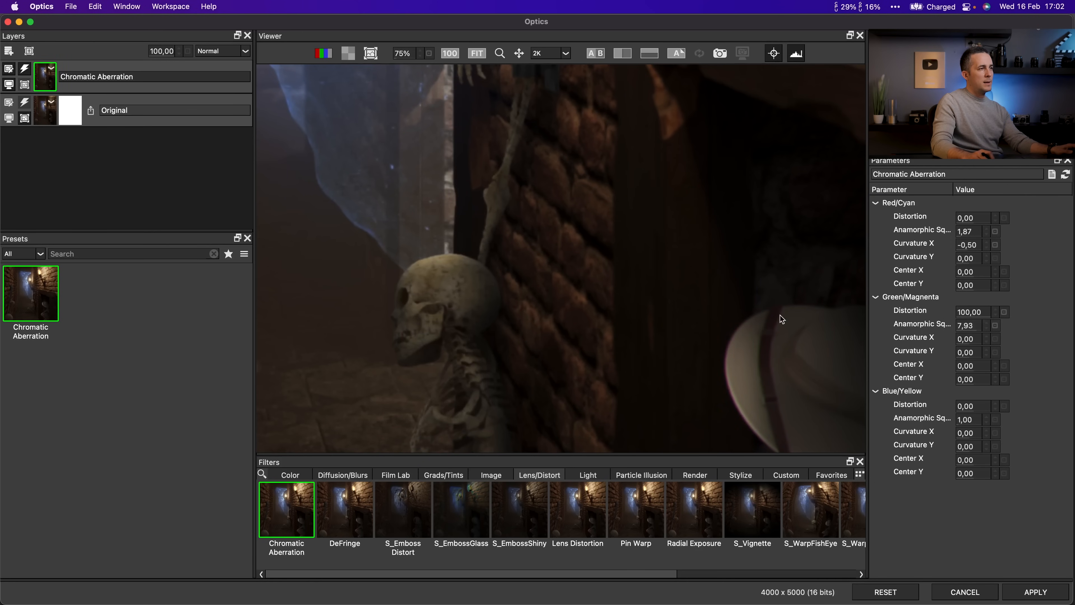
- Examine the colour fringing around the woman's hat and hand, the skeletons, the brick walls and the whole corridor
{"action": "left_click_drag", "start_coordinate": [738, 384], "coordinate": [516, 57]}
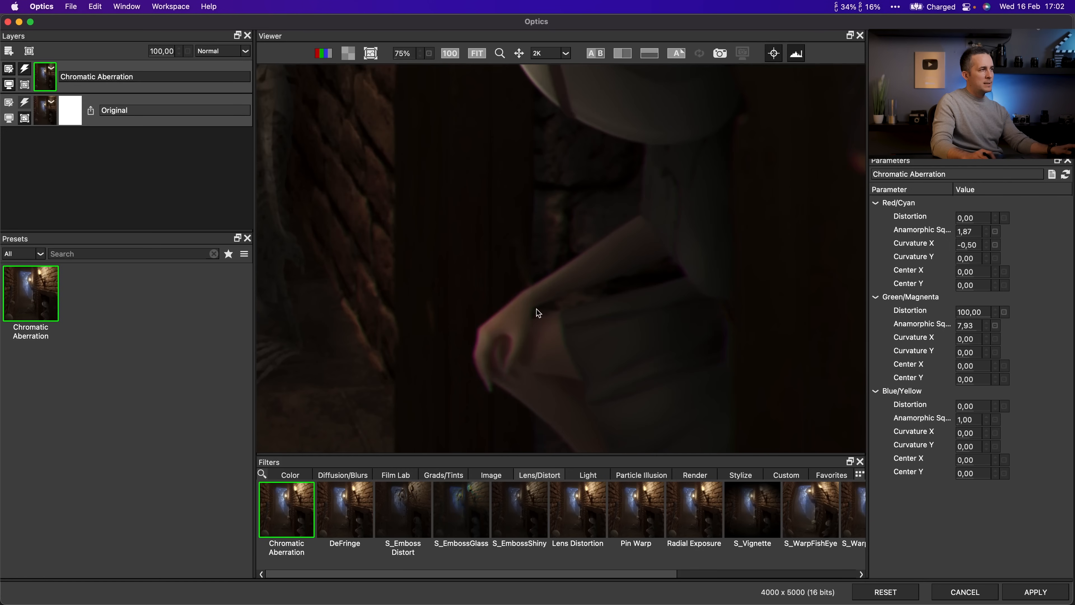
{"action": "left_click_drag", "start_coordinate": [477, 376], "coordinate": [531, 444]}
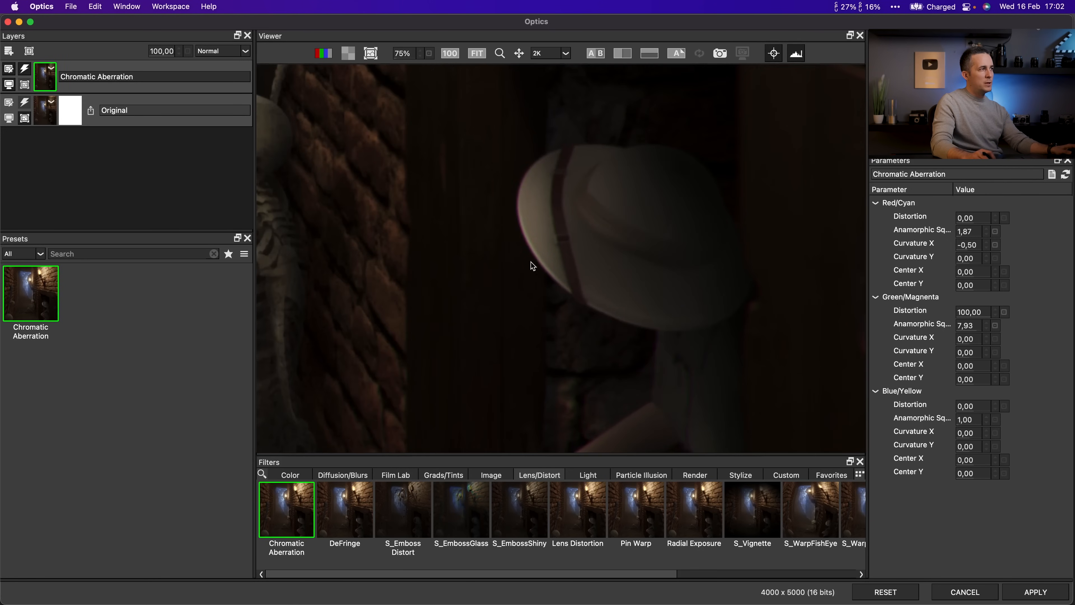
{"action": "left_click_drag", "start_coordinate": [514, 278], "coordinate": [479, 329]}
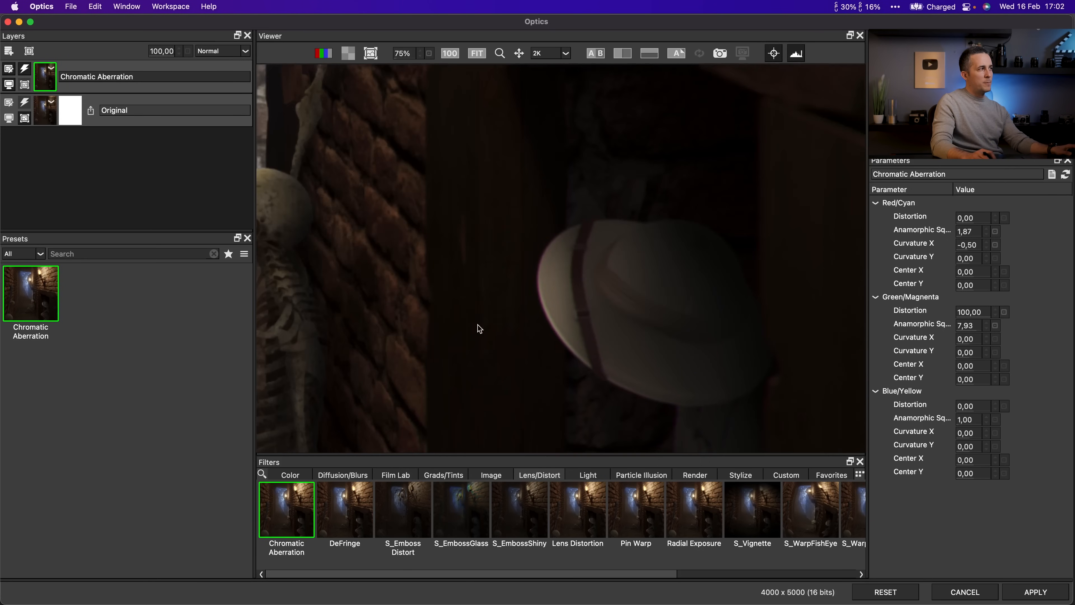
{"action": "left_click_drag", "start_coordinate": [421, 199], "coordinate": [443, 266]}
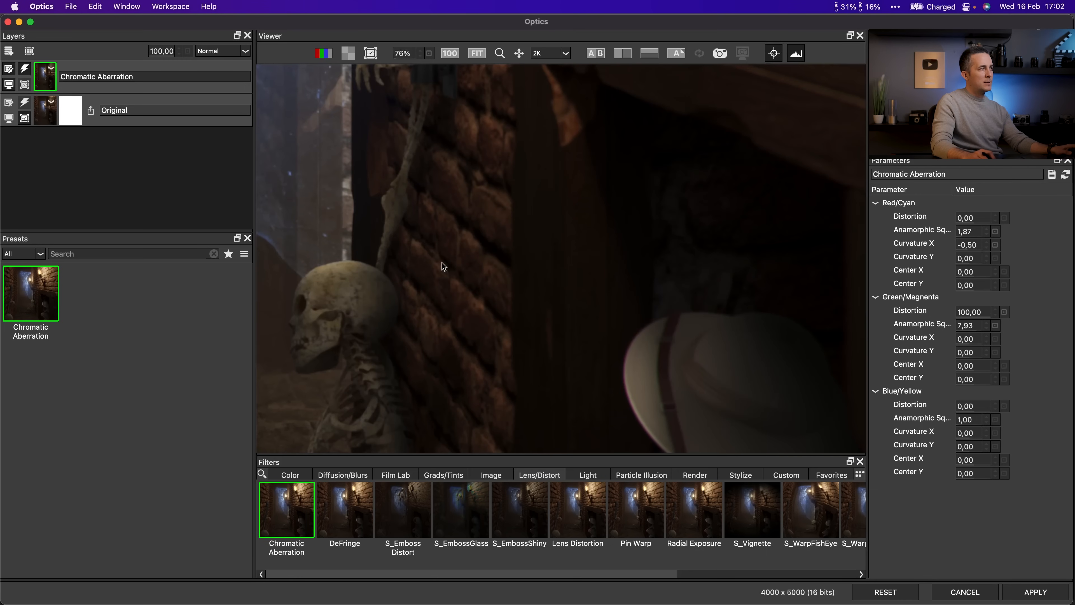
{"action": "scroll", "coordinate": [470, 264], "scroll_direction": "down", "scroll_amount": 5}
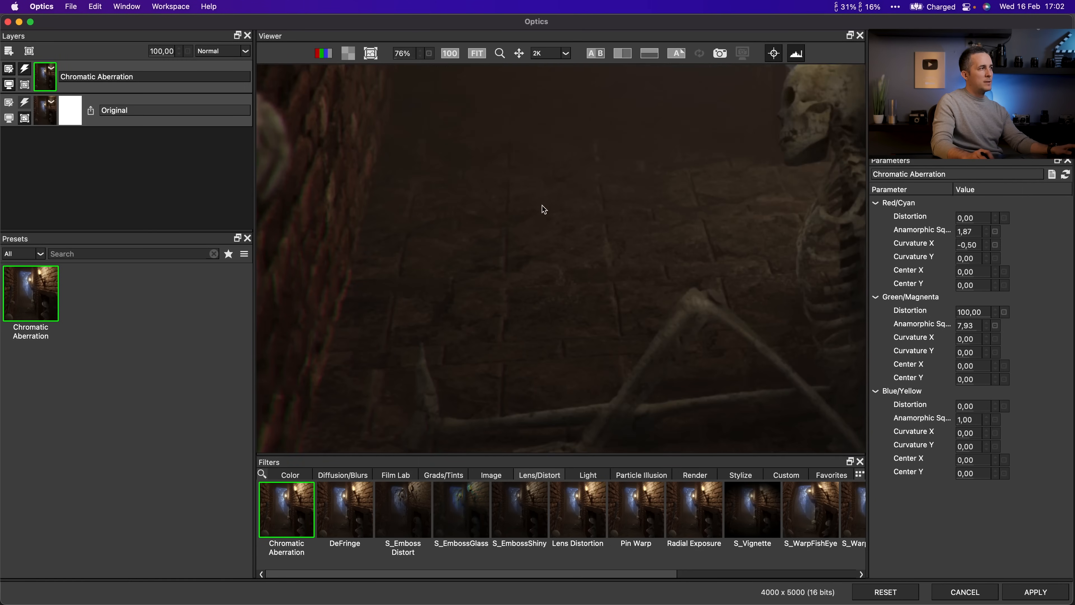
{"action": "left_click_drag", "start_coordinate": [381, 292], "coordinate": [663, 346]}
{"action": "left_click_drag", "start_coordinate": [622, 247], "coordinate": [383, 146]}
{"action": "scroll", "coordinate": [479, 353], "scroll_direction": "down", "scroll_amount": 3}
{"action": "scroll", "coordinate": [463, 244], "scroll_direction": "down", "scroll_amount": 6}
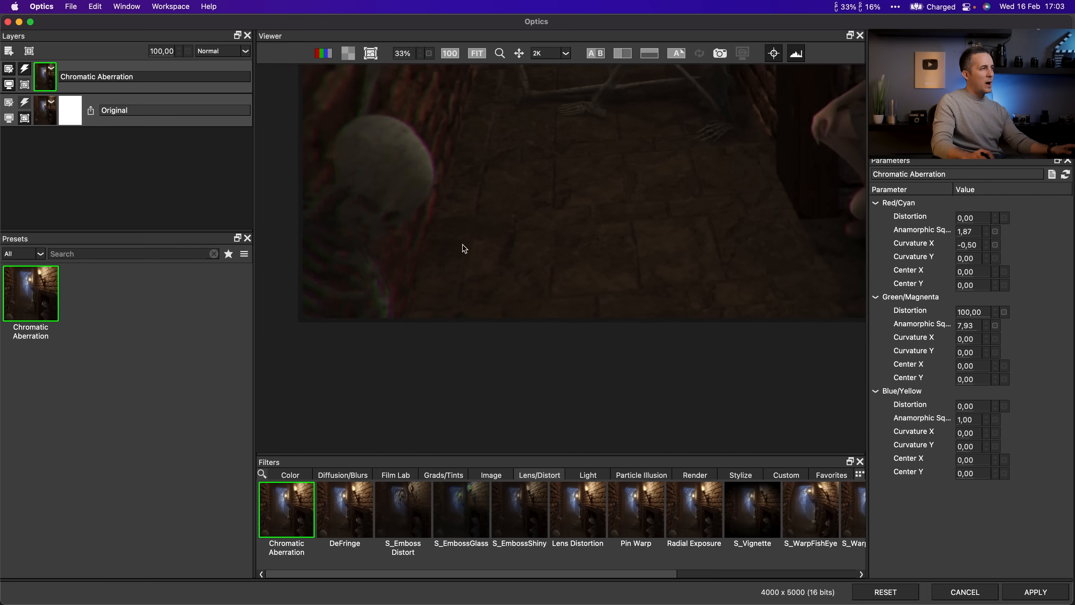
{"action": "left_click_drag", "start_coordinate": [600, 208], "coordinate": [528, 353]}
{"action": "scroll", "coordinate": [552, 268], "scroll_direction": "down", "scroll_amount": 1}
{"action": "scroll", "coordinate": [551, 268], "scroll_direction": "up", "scroll_amount": 2}
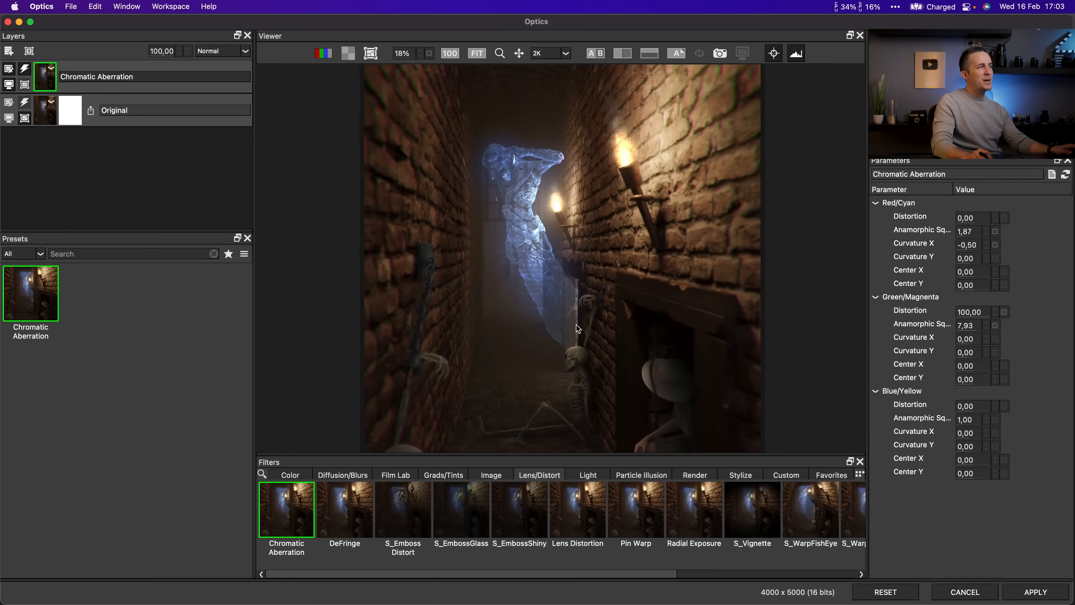
{"action": "scroll", "coordinate": [567, 297], "scroll_direction": "down", "scroll_amount": 2}
{"action": "scroll", "coordinate": [584, 324], "scroll_direction": "up", "scroll_amount": 3}
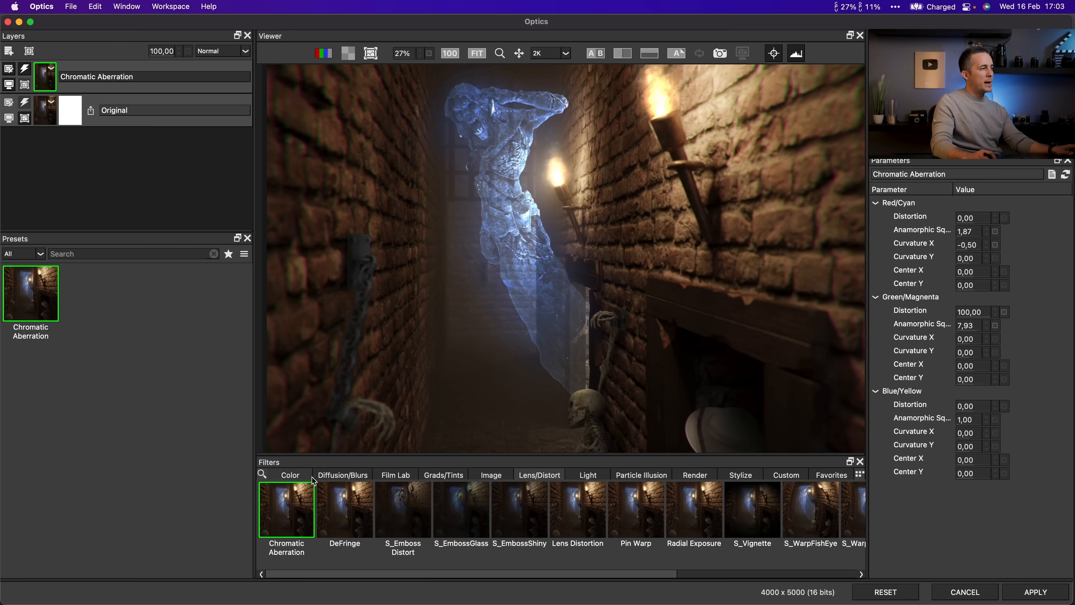
- Try the S_FilmEffect filter from Film Lab with the A Very Good Year and After the Rain presets
{"action": "left_click", "coordinate": [401, 475]}
{"action": "left_click", "coordinate": [436, 489]}
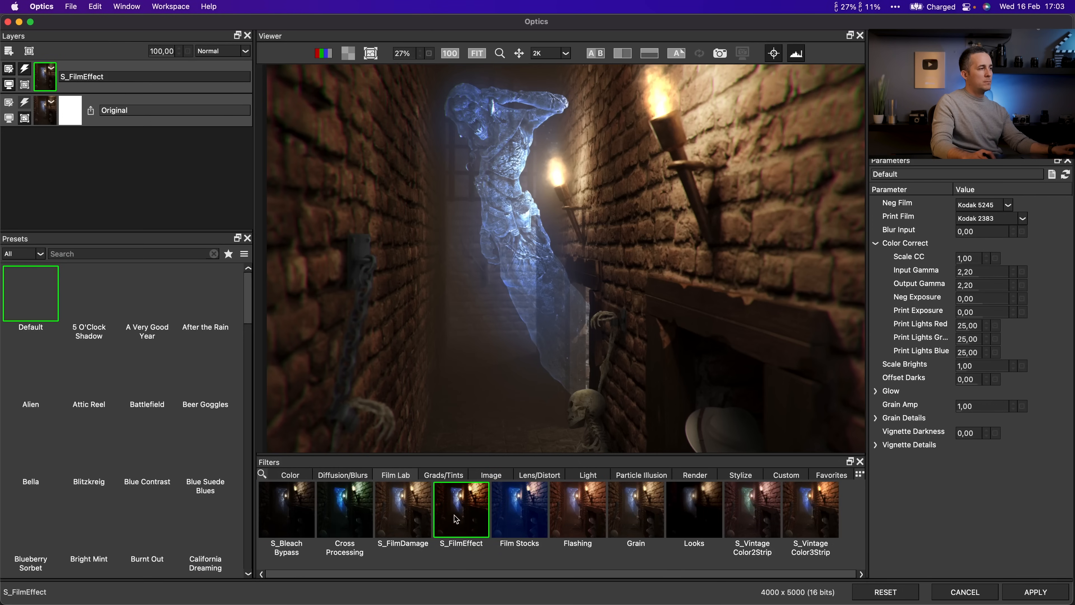
{"action": "scroll", "coordinate": [507, 308], "scroll_direction": "down", "scroll_amount": 3}
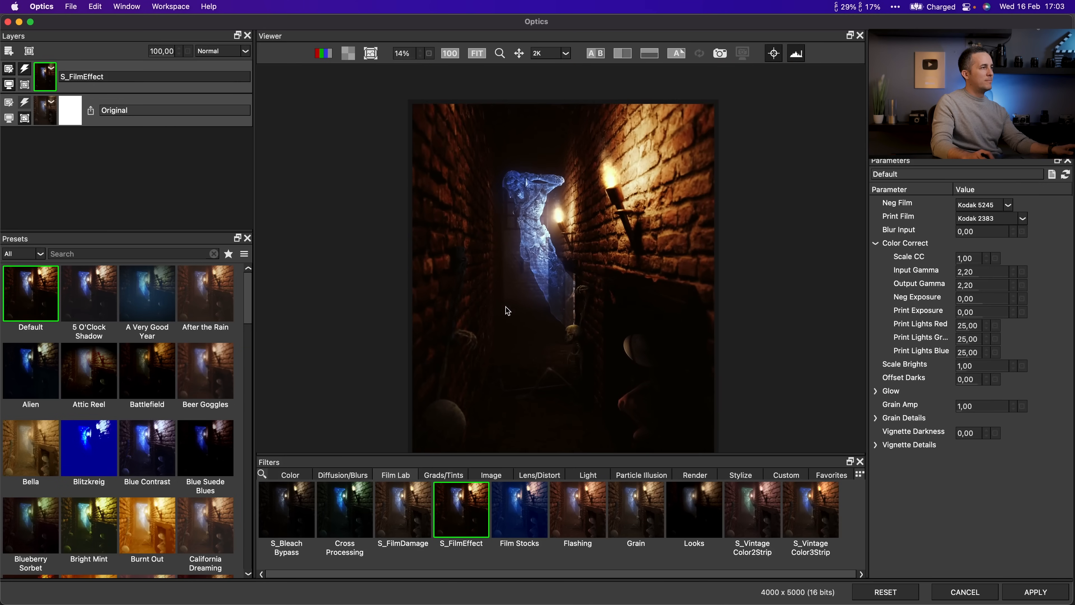
{"action": "left_click", "coordinate": [115, 292]}
{"action": "left_click", "coordinate": [151, 302]}
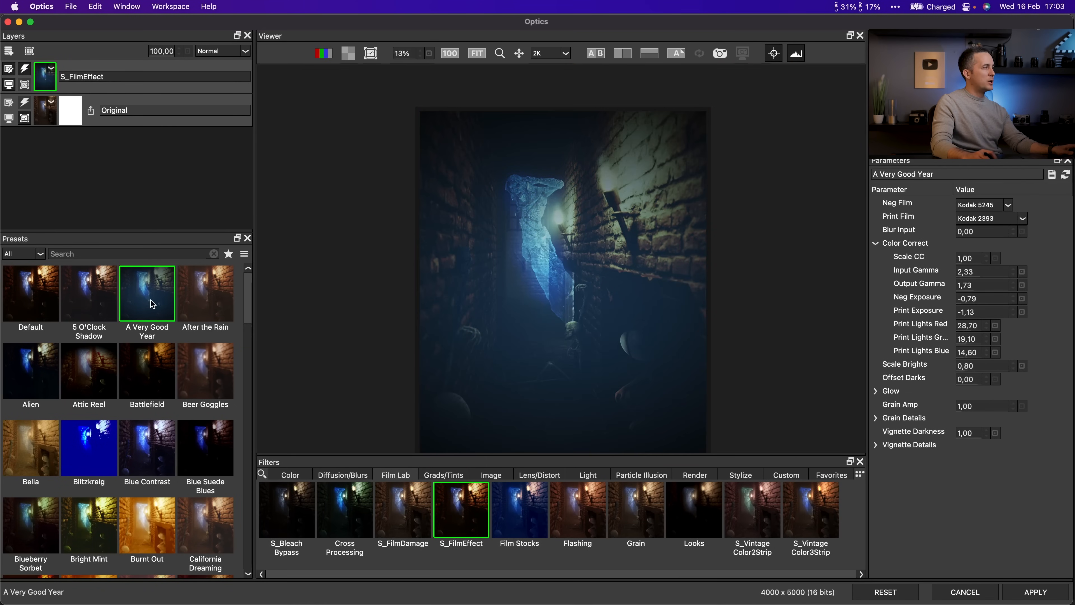
{"action": "left_click", "coordinate": [201, 312]}
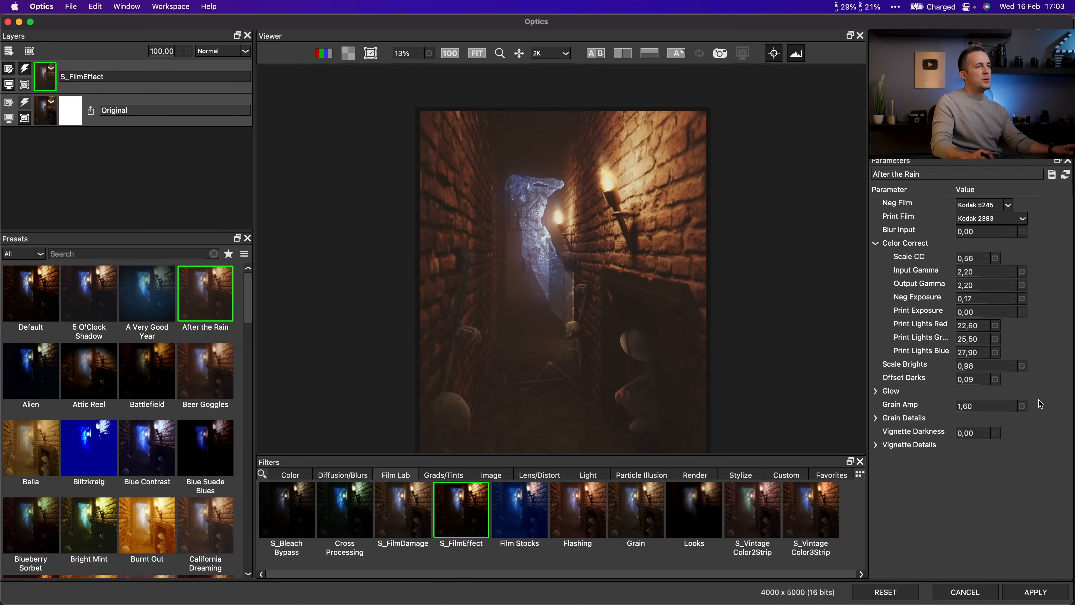
- Look through the Neg Film and Print Film stock options and the Glow settings of the After the Rain preset
{"action": "left_click", "coordinate": [978, 208]}
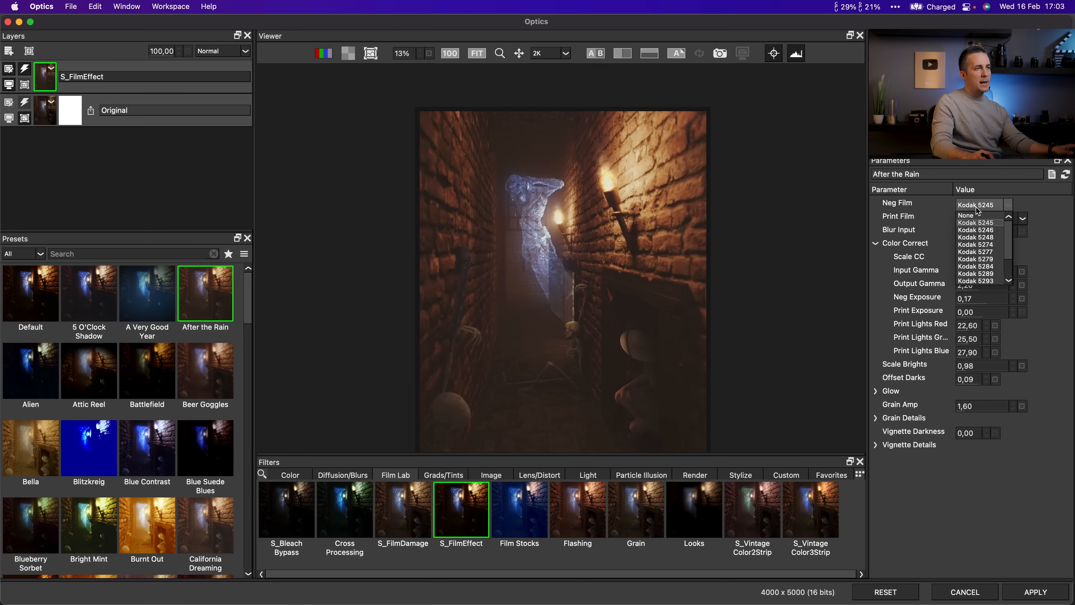
{"action": "left_click", "coordinate": [942, 221]}
{"action": "left_click", "coordinate": [996, 223]}
{"action": "left_click", "coordinate": [940, 246]}
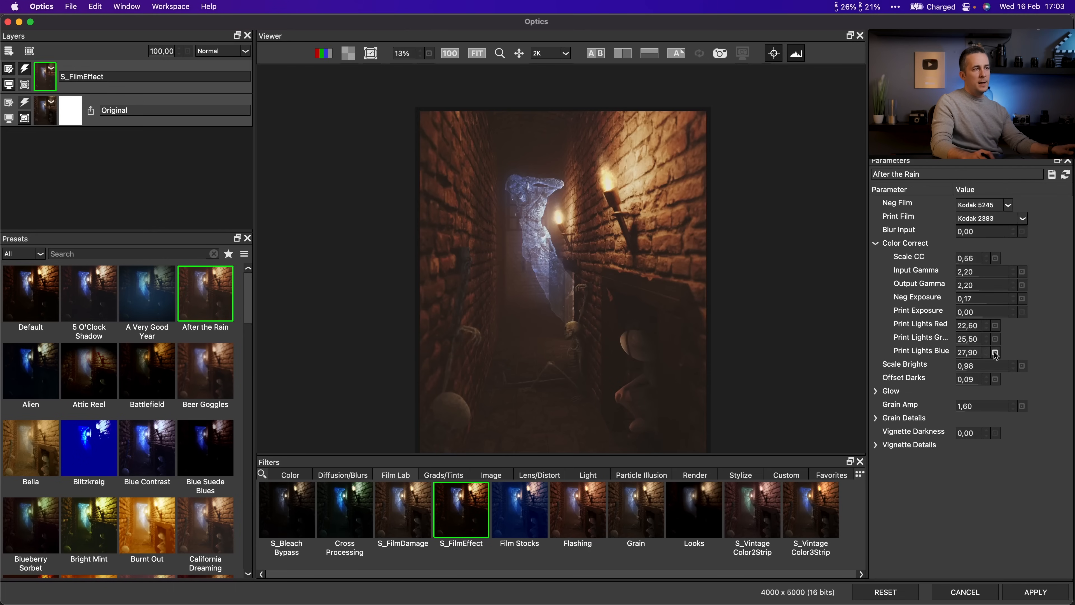
{"action": "left_click", "coordinate": [876, 392]}
{"action": "left_click", "coordinate": [877, 392]}
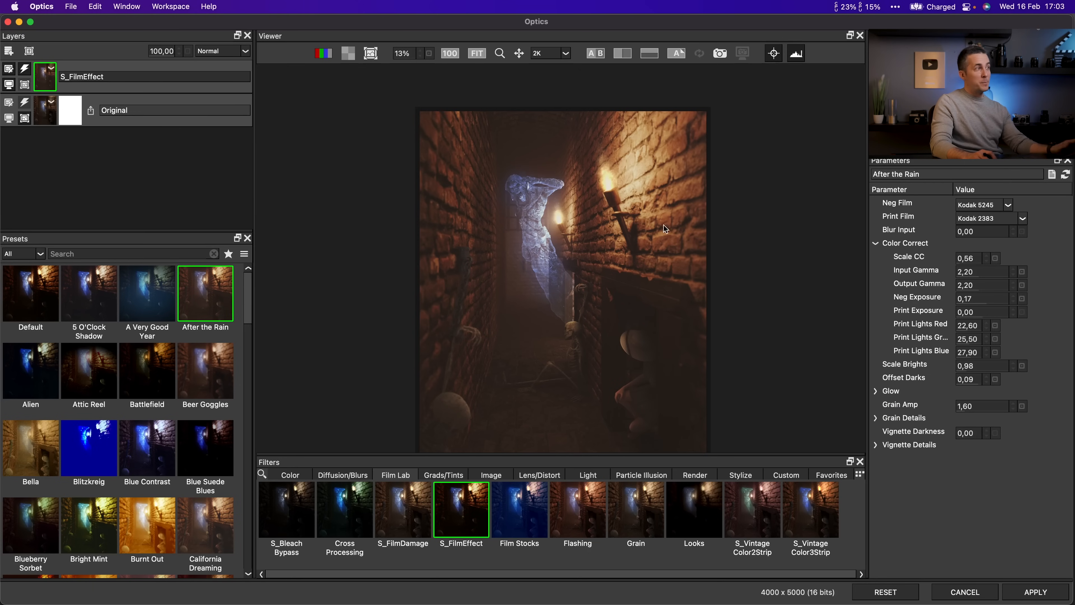
- Browse the S_FilmEffect presets and try Magic Hour on the composite
{"action": "scroll", "coordinate": [189, 377], "scroll_direction": "down", "scroll_amount": 10}
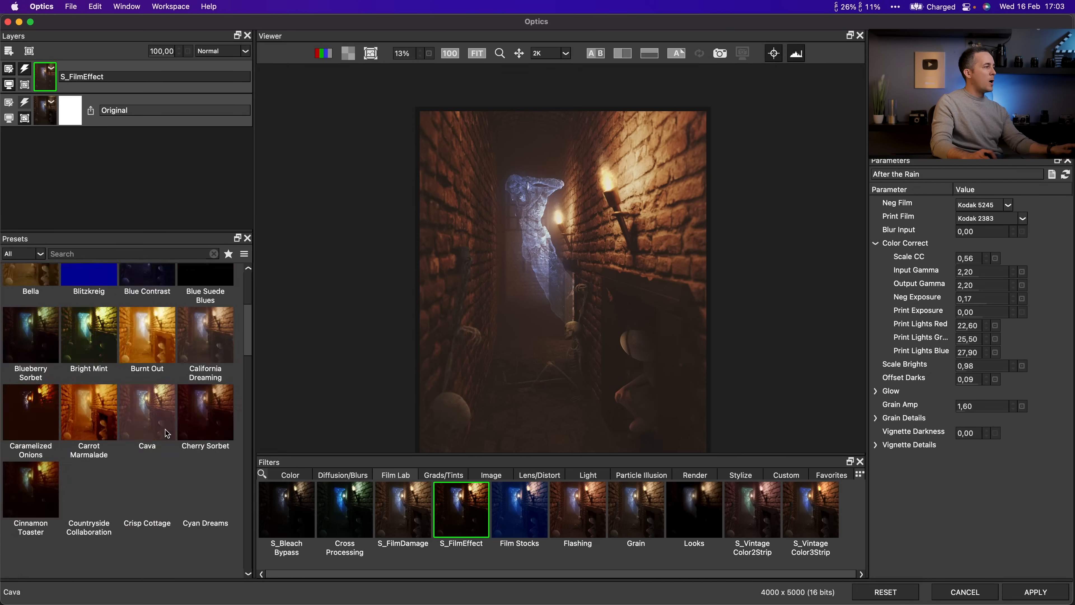
{"action": "scroll", "coordinate": [249, 390], "scroll_direction": "down", "scroll_amount": 10}
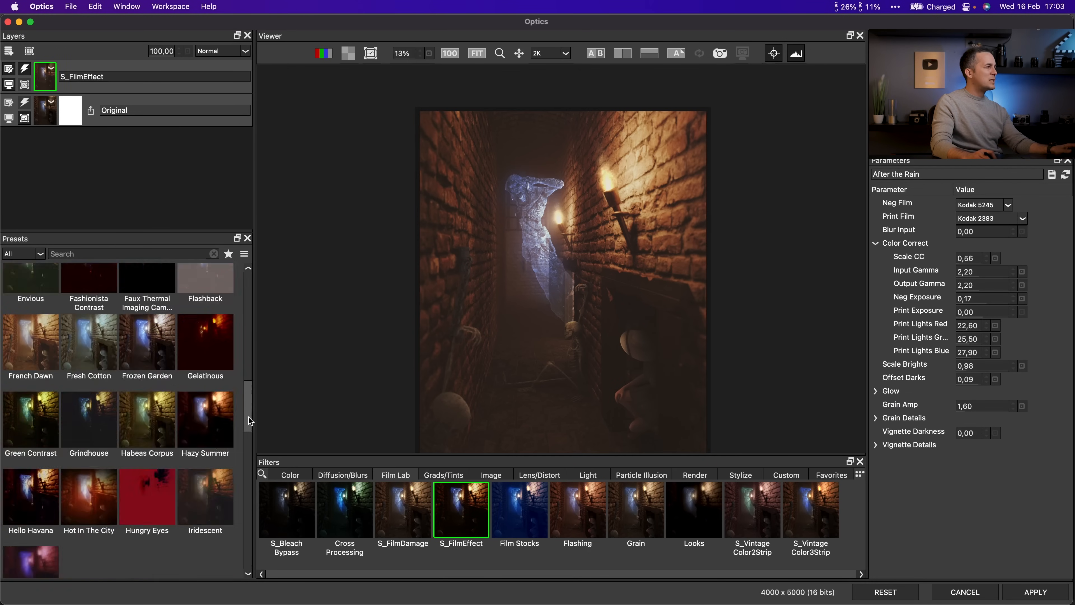
{"action": "scroll", "coordinate": [78, 441], "scroll_direction": "down", "scroll_amount": 3}
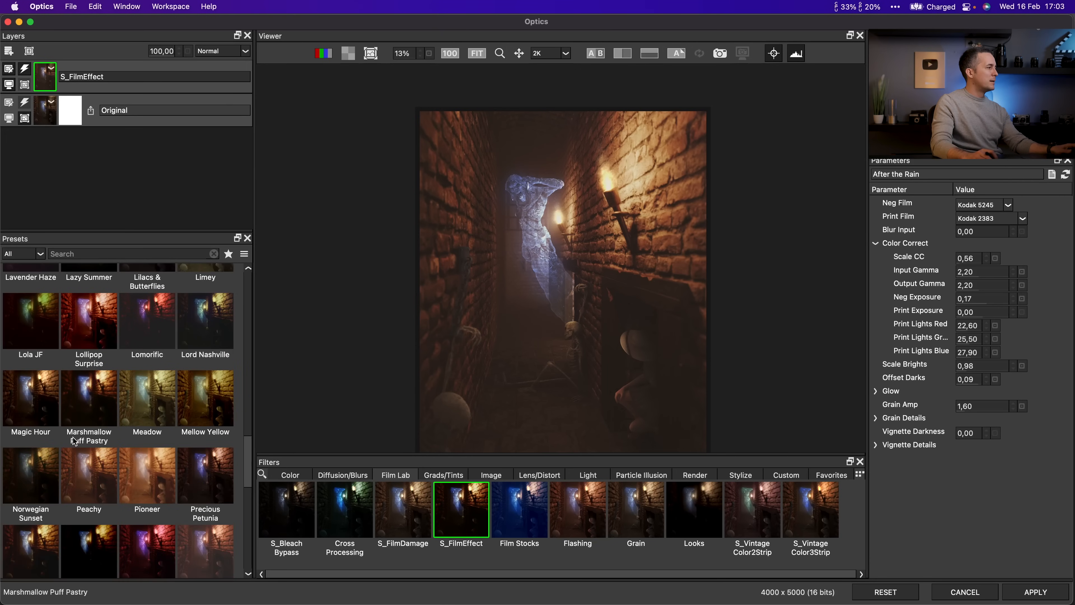
{"action": "left_click", "coordinate": [31, 398]}
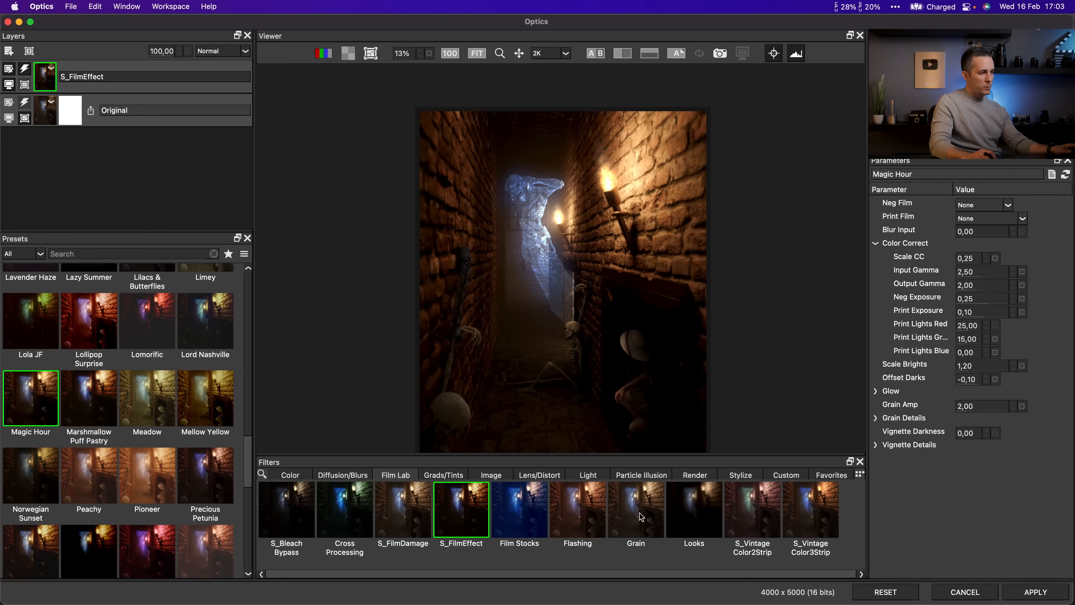
- Try the Looks filter and compare several of its presets, ending on Glamour
{"action": "left_click", "coordinate": [694, 513]}
{"action": "left_click", "coordinate": [148, 377]}
{"action": "left_click", "coordinate": [198, 397]}
{"action": "left_click", "coordinate": [206, 453]}
{"action": "left_click", "coordinate": [147, 453]}
{"action": "left_click", "coordinate": [31, 452]}
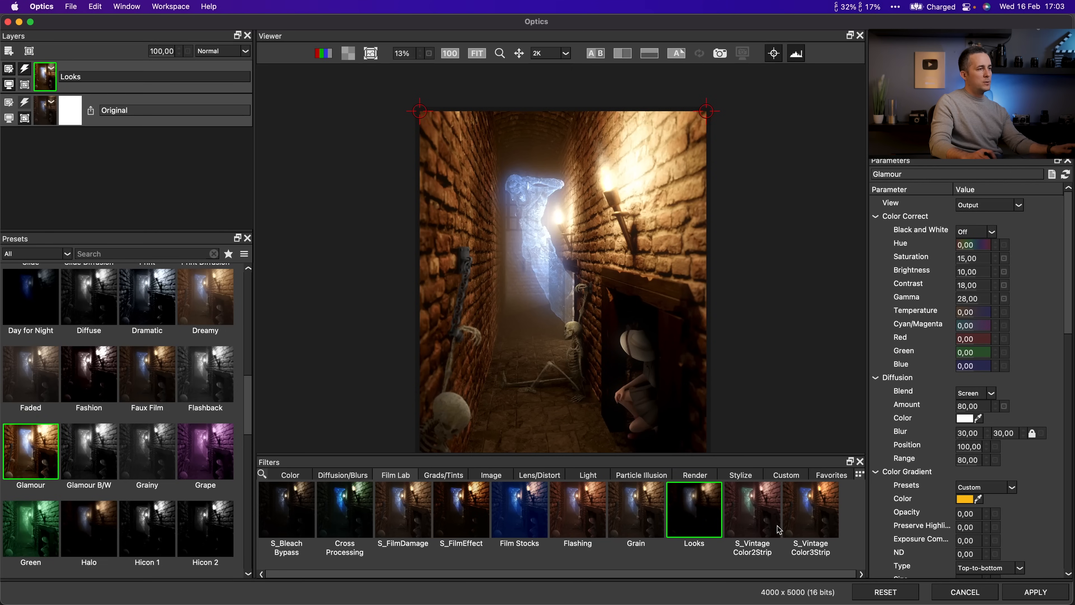
- Preview the S_VintageColor3Strip, S_FilmDamage and Dual Gradient filters in turn with their initial presets
{"action": "left_click", "coordinate": [811, 535]}
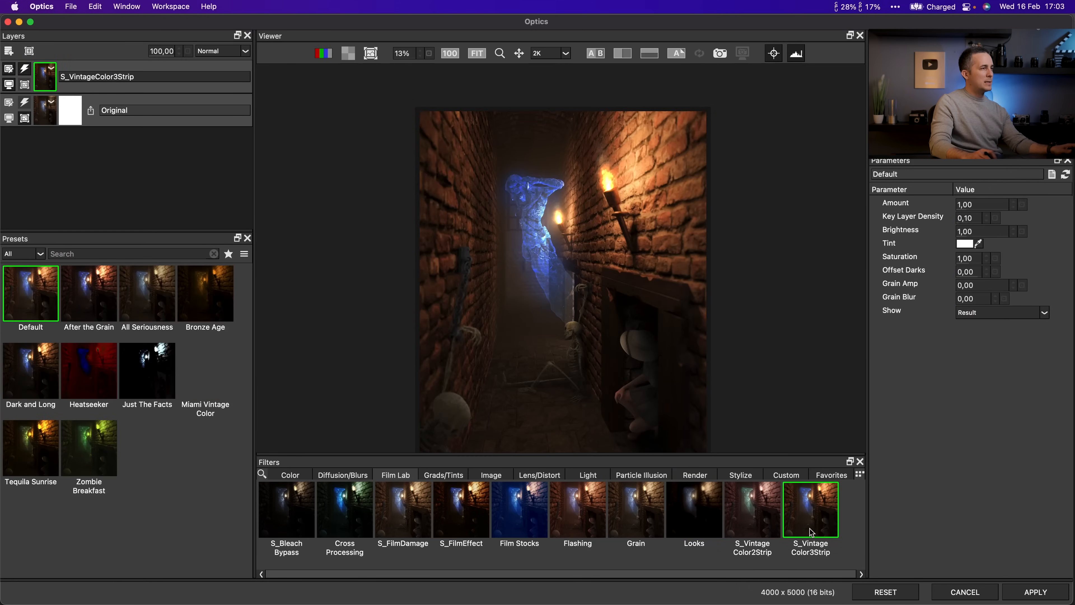
{"action": "left_click", "coordinate": [405, 534]}
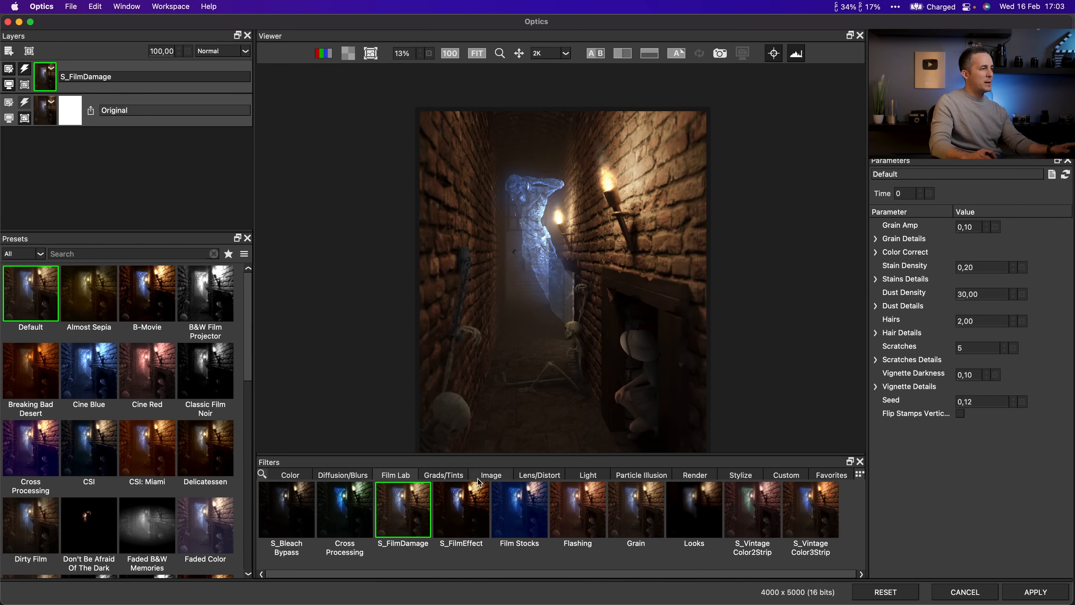
{"action": "left_click", "coordinate": [454, 478]}
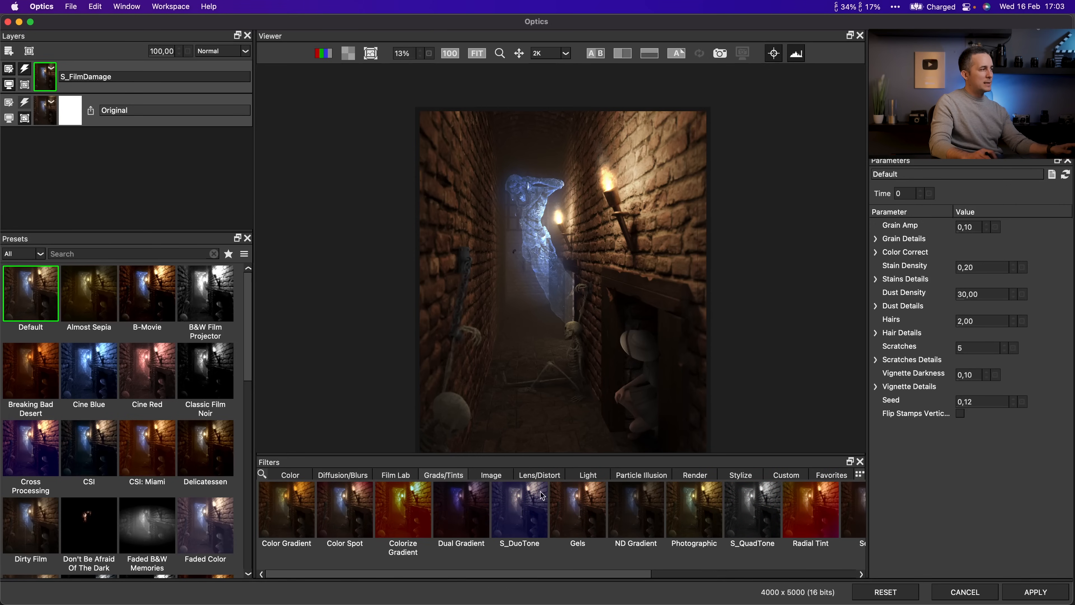
{"action": "left_click", "coordinate": [483, 503]}
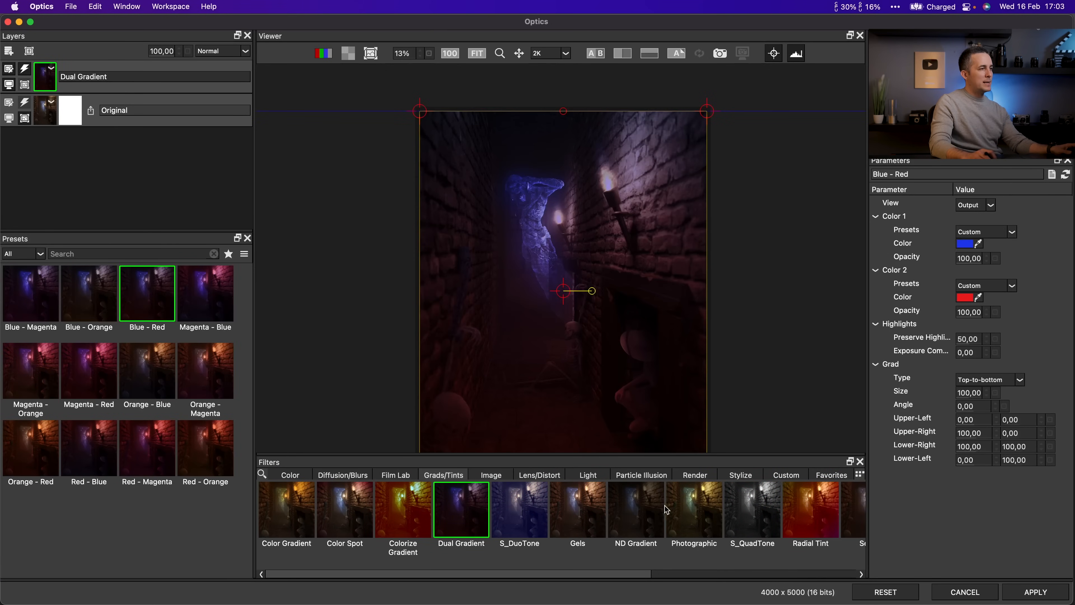
- Apply the PI Complete particle filter and search its presets for "torch" to choose Torch 02 (mb)
{"action": "left_click", "coordinate": [639, 479]}
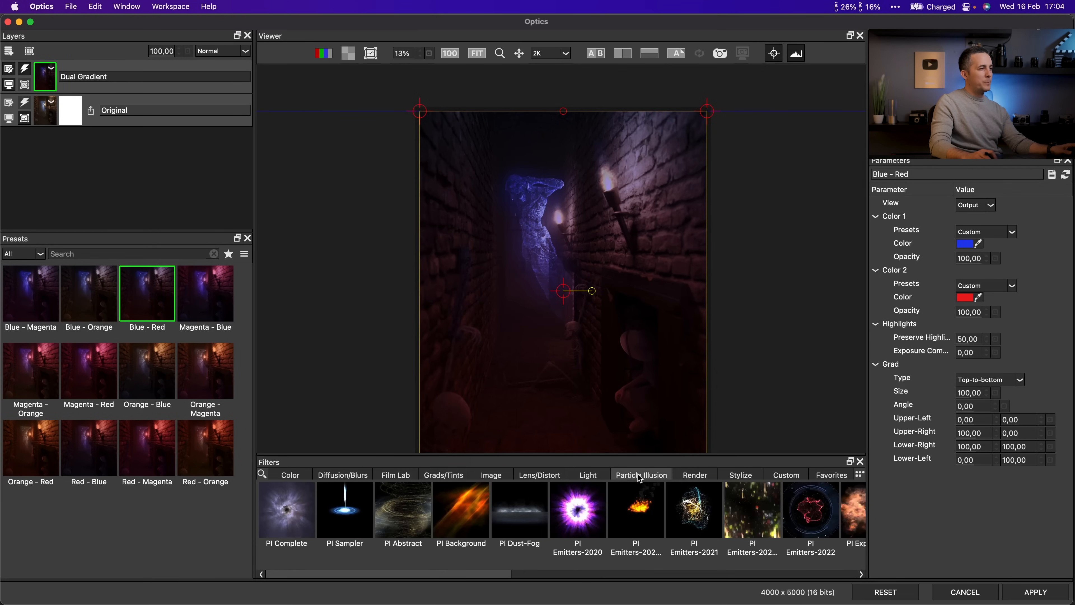
{"action": "left_click", "coordinate": [298, 515]}
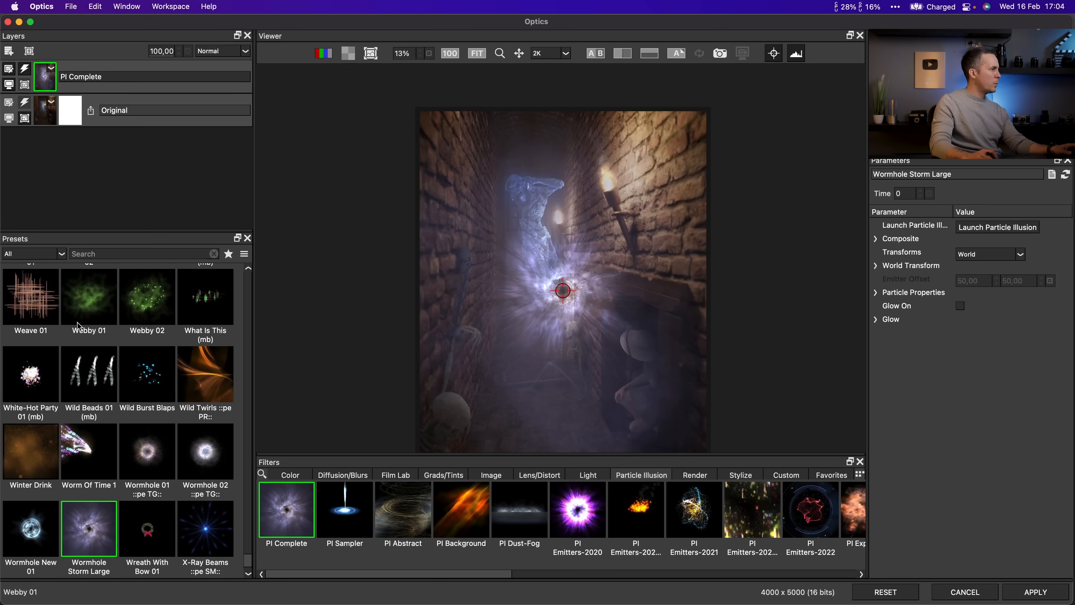
{"action": "scroll", "coordinate": [79, 327], "scroll_direction": "down", "scroll_amount": 5}
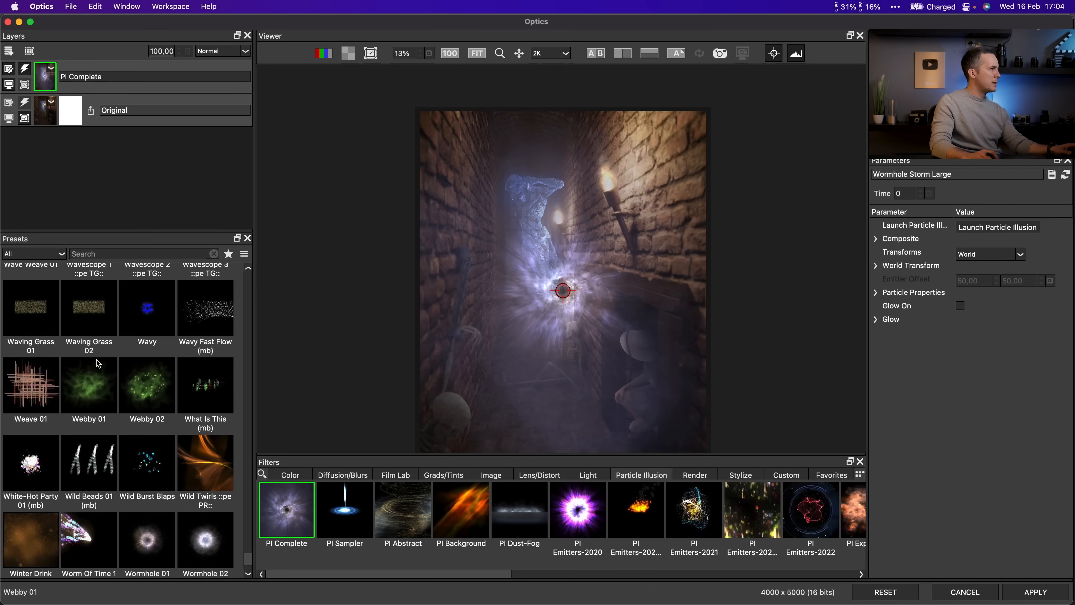
{"action": "left_click", "coordinate": [162, 256]}
{"action": "type", "text": "torch"}
{"action": "left_click", "coordinate": [35, 378]}
{"action": "mouse_move", "coordinate": [36, 378]}
{"action": "left_mouse_down"}
{"action": "mouse_move", "coordinate": [512, 357]}
{"action": "mouse_move", "coordinate": [26, 350]}
{"action": "mouse_move", "coordinate": [33, 374]}
{"action": "left_mouse_up"}
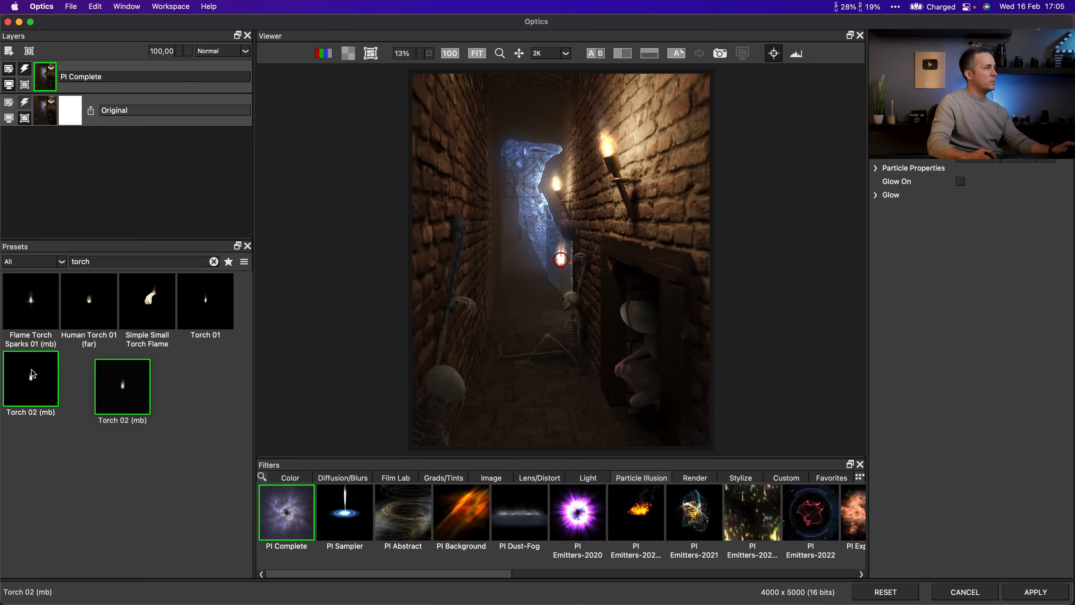
- Move the torch flame down beside the crouching figure in the wall opening and look through the particle properties
{"action": "left_click_drag", "start_coordinate": [564, 260], "coordinate": [587, 313]}
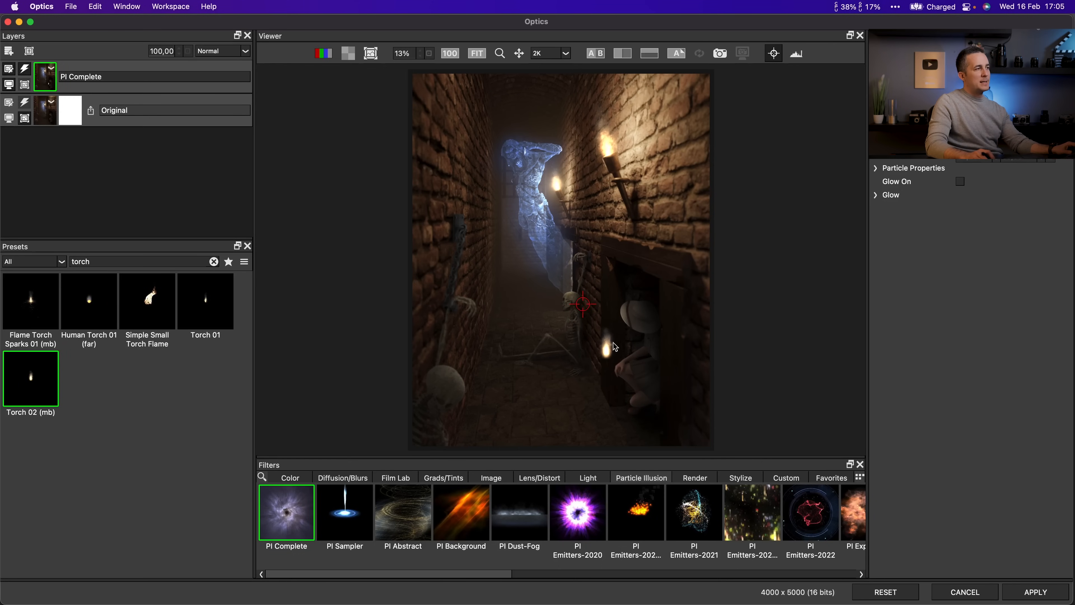
{"action": "scroll", "coordinate": [618, 317], "scroll_direction": "up", "scroll_amount": 5}
{"action": "scroll", "coordinate": [582, 194], "scroll_direction": "down", "scroll_amount": 1}
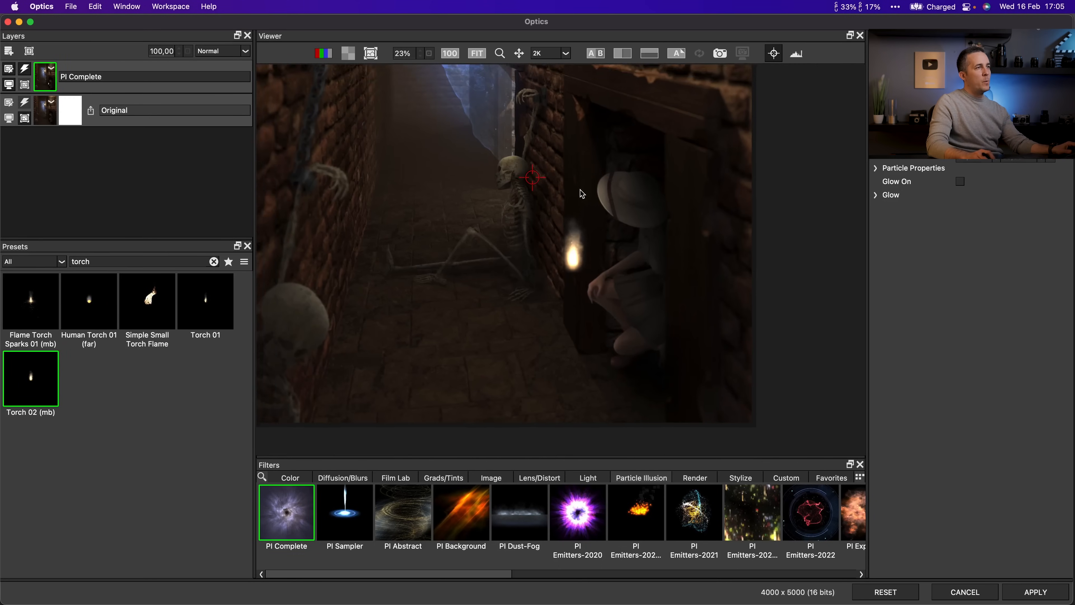
{"action": "left_click", "coordinate": [875, 169]}
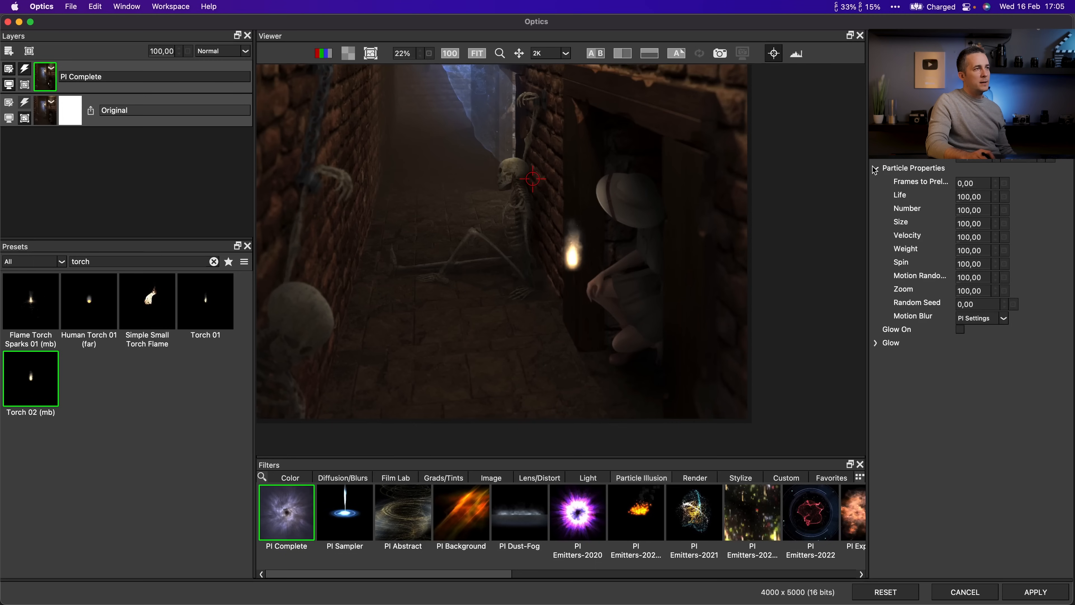
{"action": "left_click", "coordinate": [875, 169]}
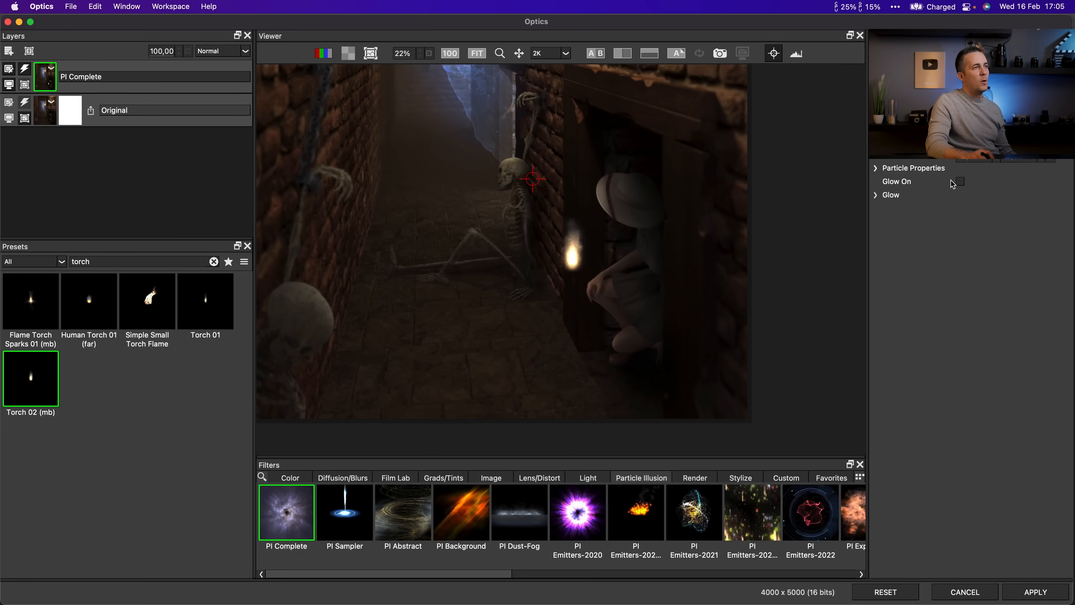
- Turn on the glow for the torch particles and compare the flame with and without it
{"action": "scroll", "coordinate": [618, 203], "scroll_direction": "down", "scroll_amount": 5}
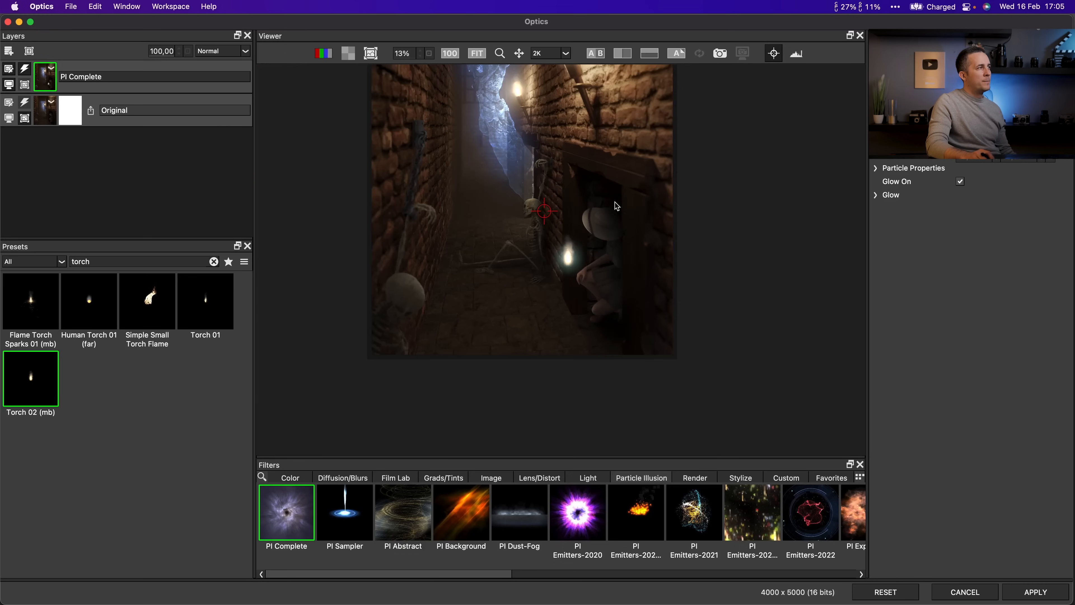
{"action": "left_click", "coordinate": [960, 182]}
{"action": "left_click", "coordinate": [961, 182]}
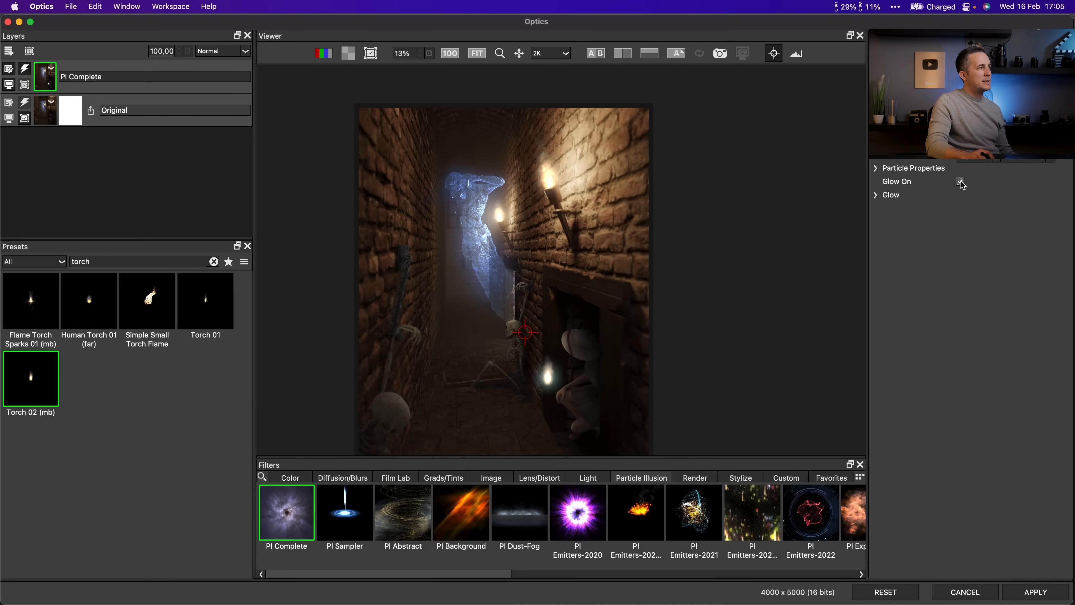
{"action": "left_click", "coordinate": [960, 182]}
{"action": "left_click", "coordinate": [960, 182]}
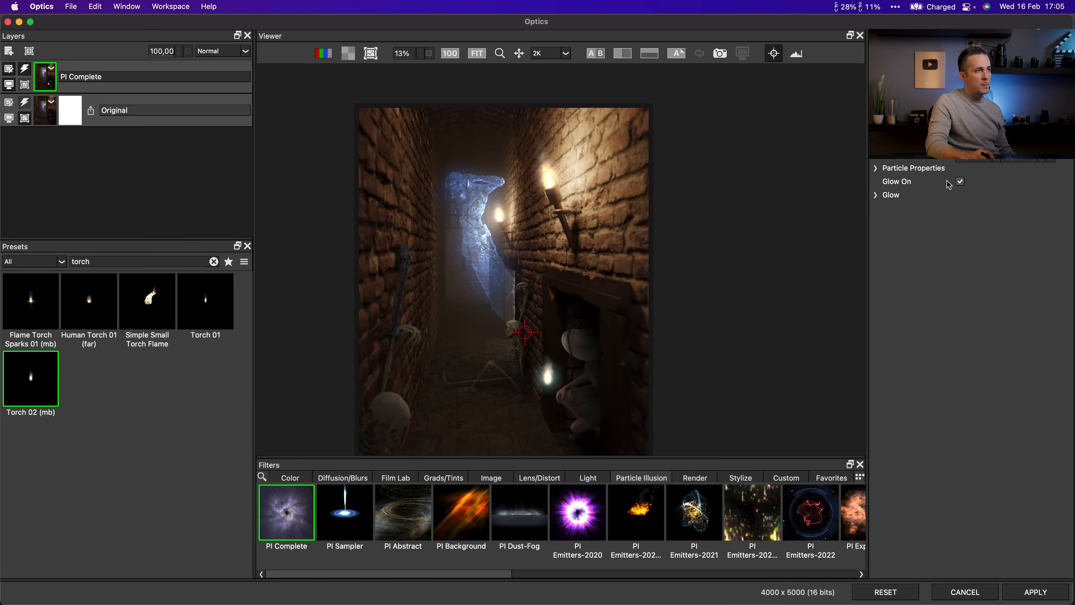
- Set the torch glow colour to orange, with glow intensity 53, glow radius 11 and glow threshold 24
{"action": "left_click", "coordinate": [875, 195]}
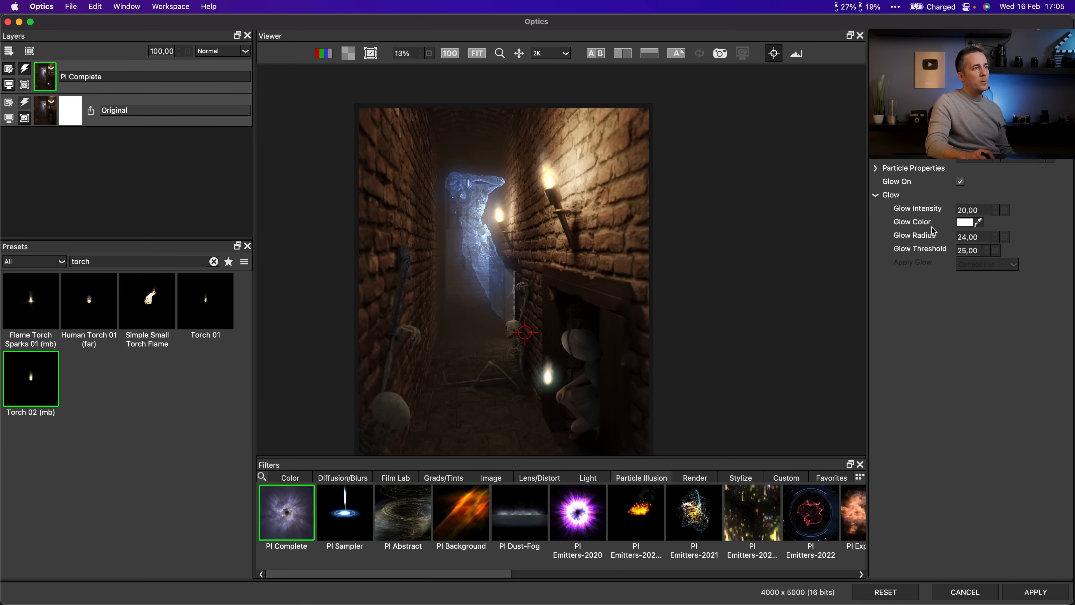
{"action": "left_click", "coordinate": [964, 224]}
{"action": "left_click", "coordinate": [90, 458]}
{"action": "left_click", "coordinate": [98, 591]}
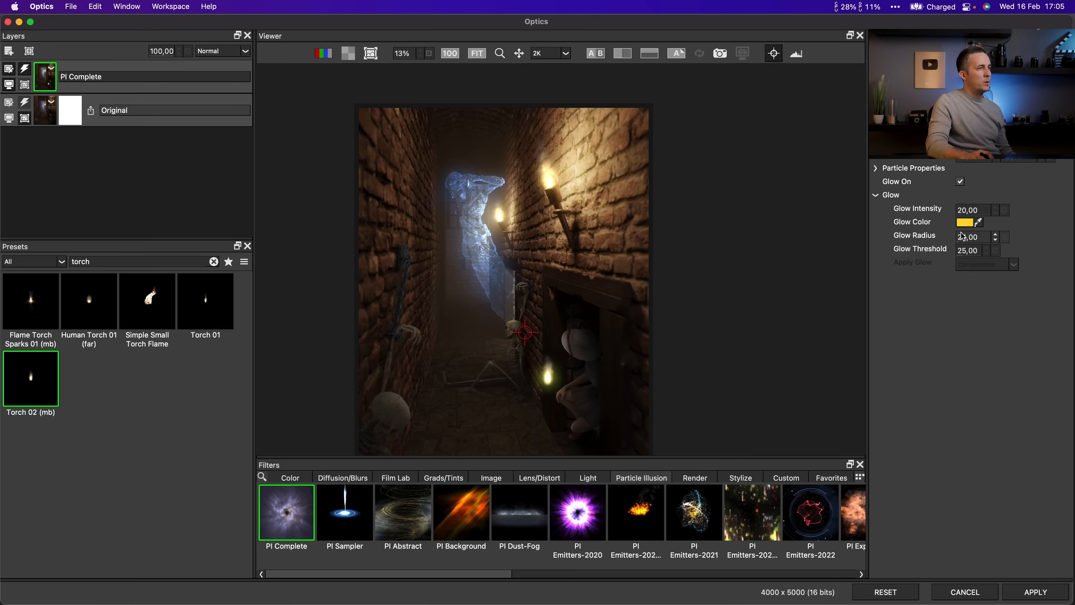
{"action": "left_click", "coordinate": [964, 222]}
{"action": "left_click_drag", "start_coordinate": [84, 474], "coordinate": [97, 466]}
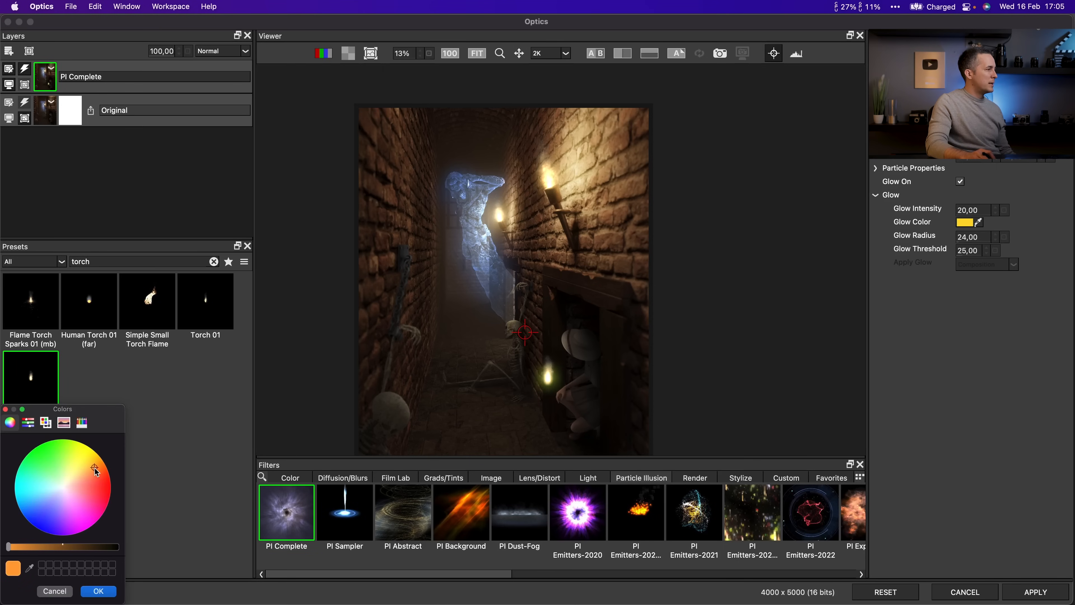
{"action": "left_click", "coordinate": [99, 591]}
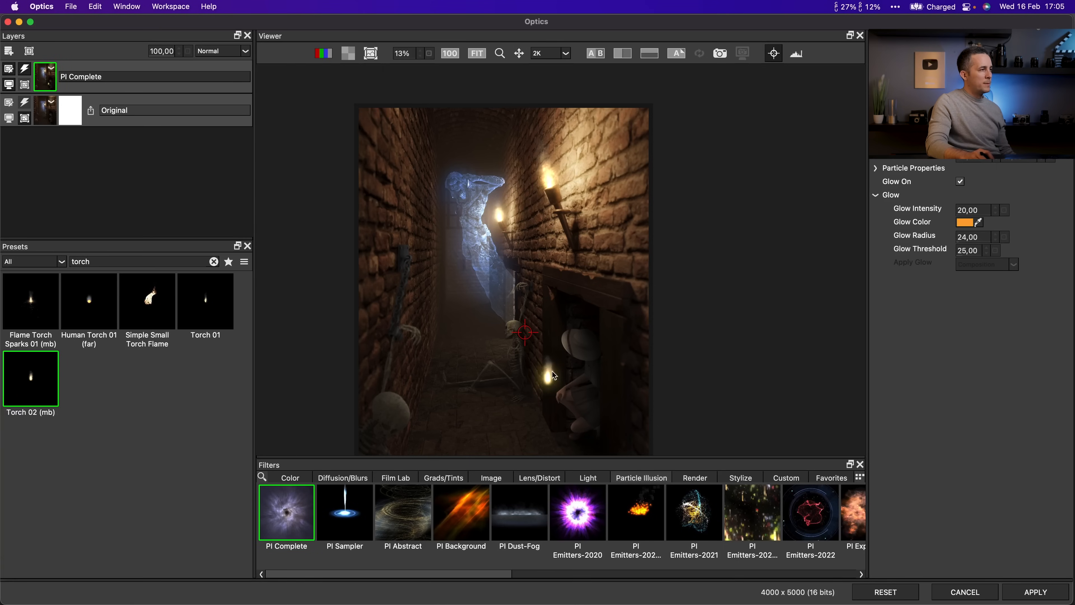
{"action": "left_click_drag", "start_coordinate": [973, 212], "coordinate": [990, 253]}
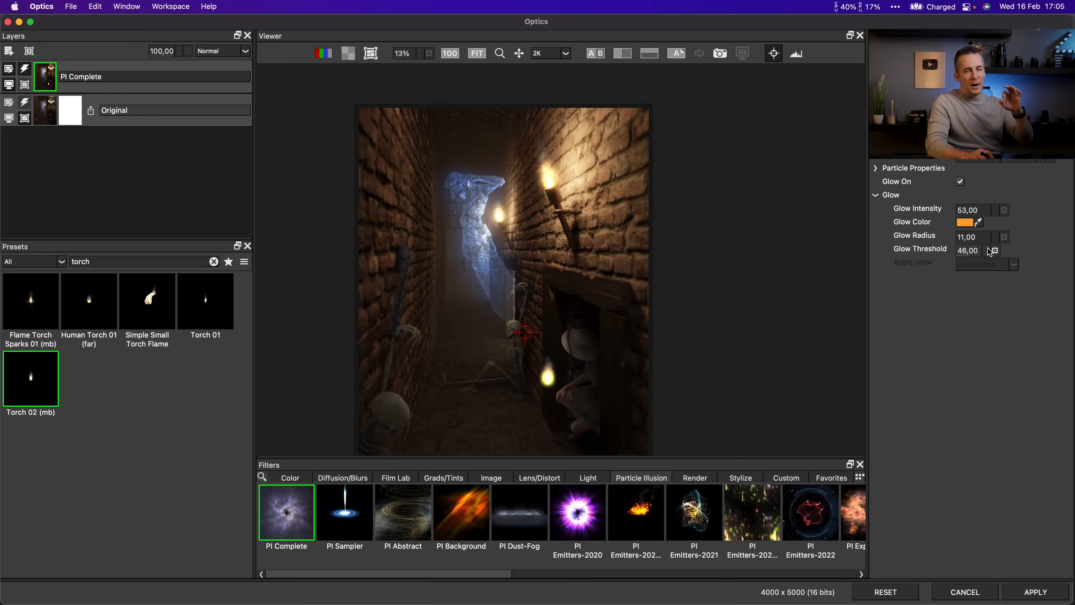
{"action": "left_click_drag", "start_coordinate": [991, 252], "coordinate": [977, 257]}
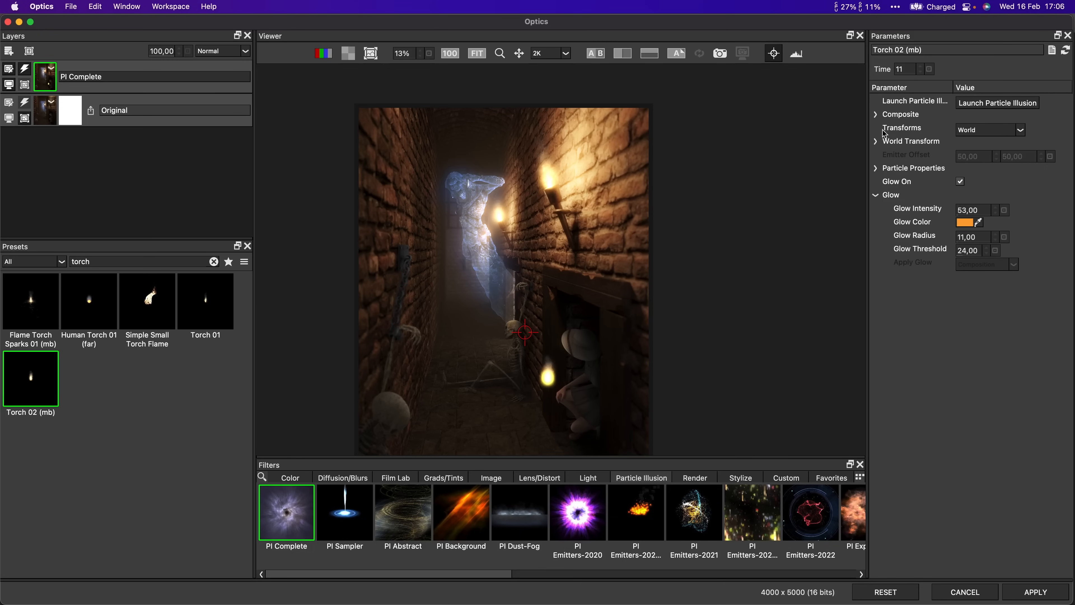
- Switch the composite style to Alpha + Apply Mode and limit the glow to Particles Only, comparing it on and off
{"action": "left_click", "coordinate": [879, 117]}
{"action": "left_click", "coordinate": [1015, 133]}
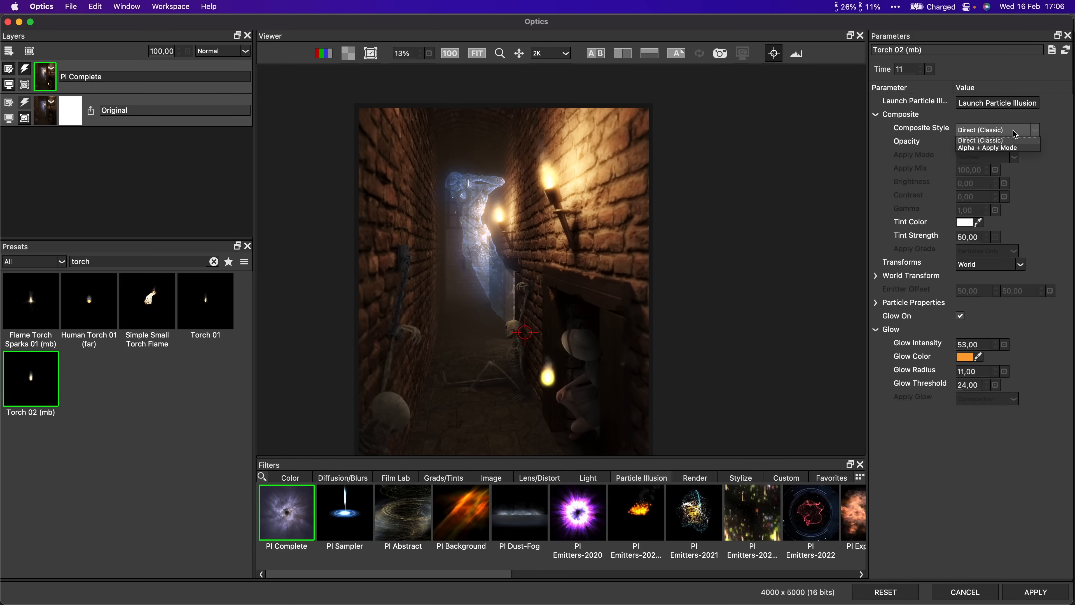
{"action": "left_click", "coordinate": [982, 148]}
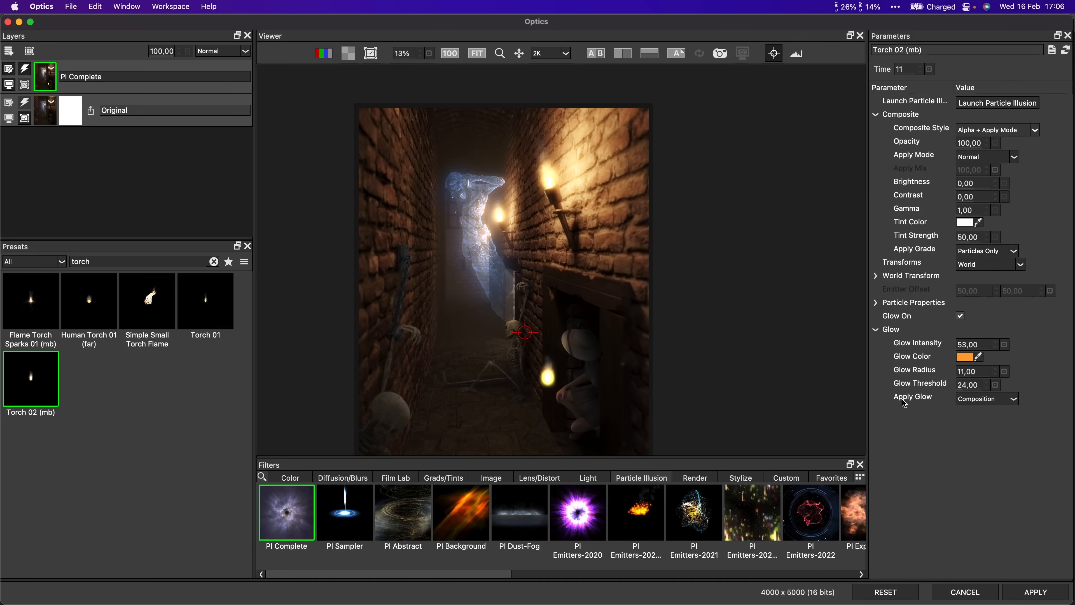
{"action": "left_click", "coordinate": [983, 404]}
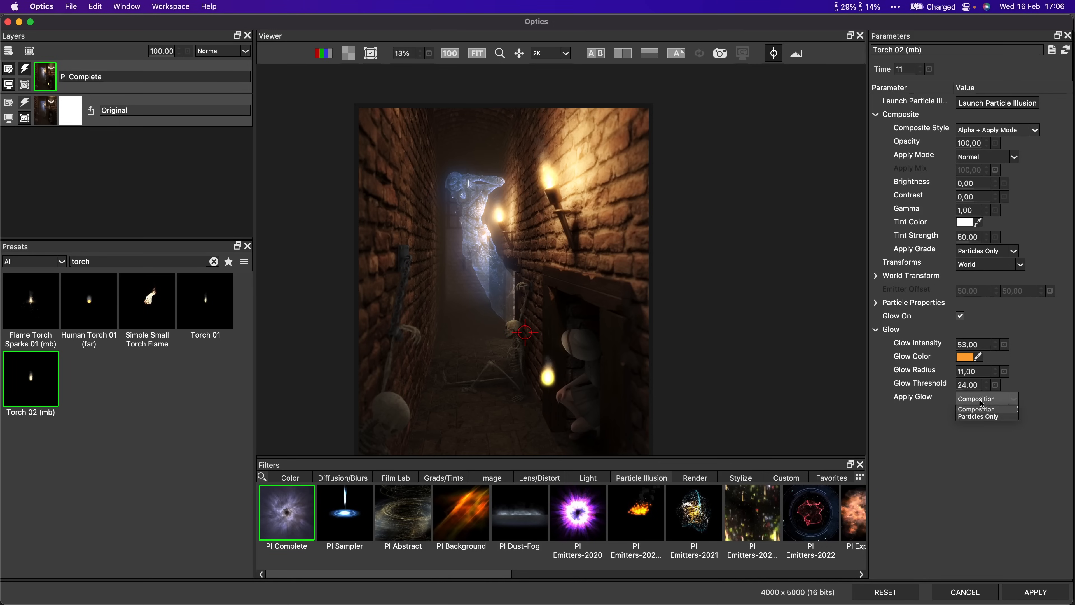
{"action": "left_click", "coordinate": [981, 418]}
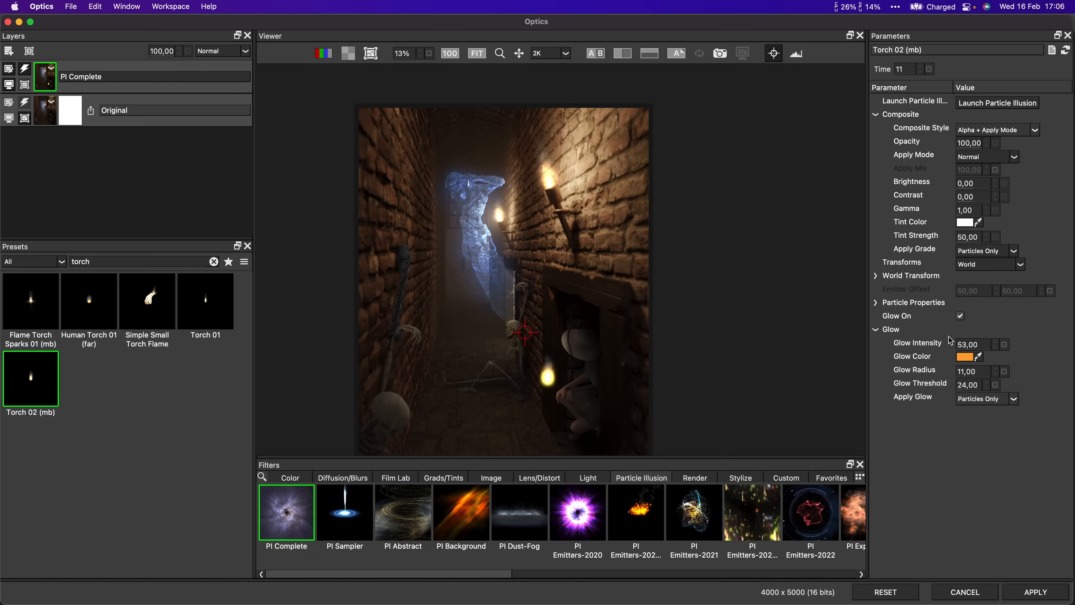
{"action": "left_click", "coordinate": [963, 318]}
{"action": "left_click", "coordinate": [963, 319]}
{"action": "left_click", "coordinate": [962, 319]}
{"action": "left_click", "coordinate": [960, 316]}
{"action": "left_click", "coordinate": [960, 316]}
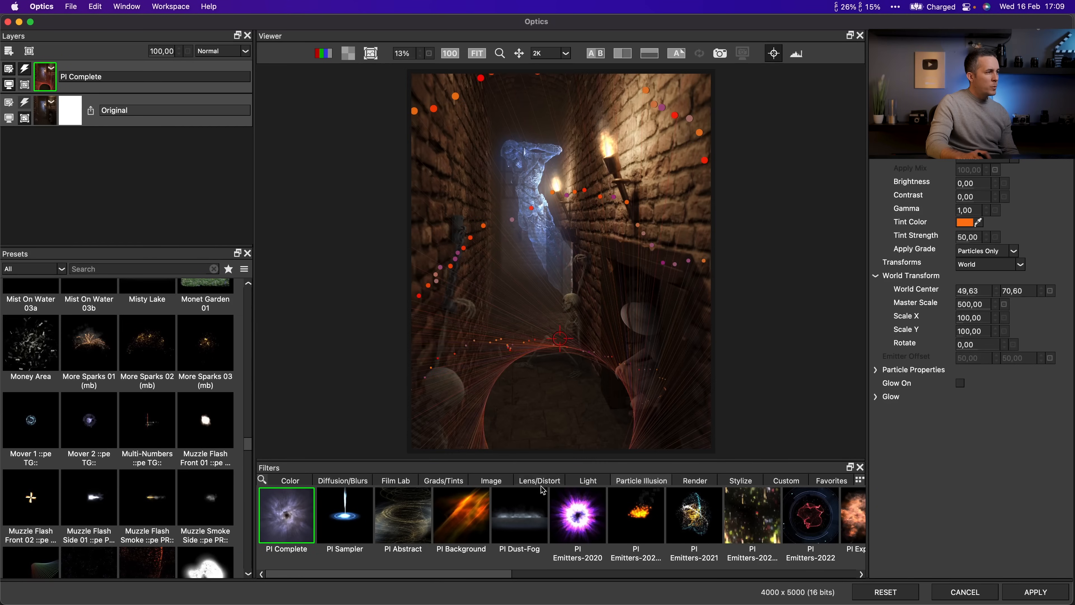
{"action": "left_click", "coordinate": [564, 483]}
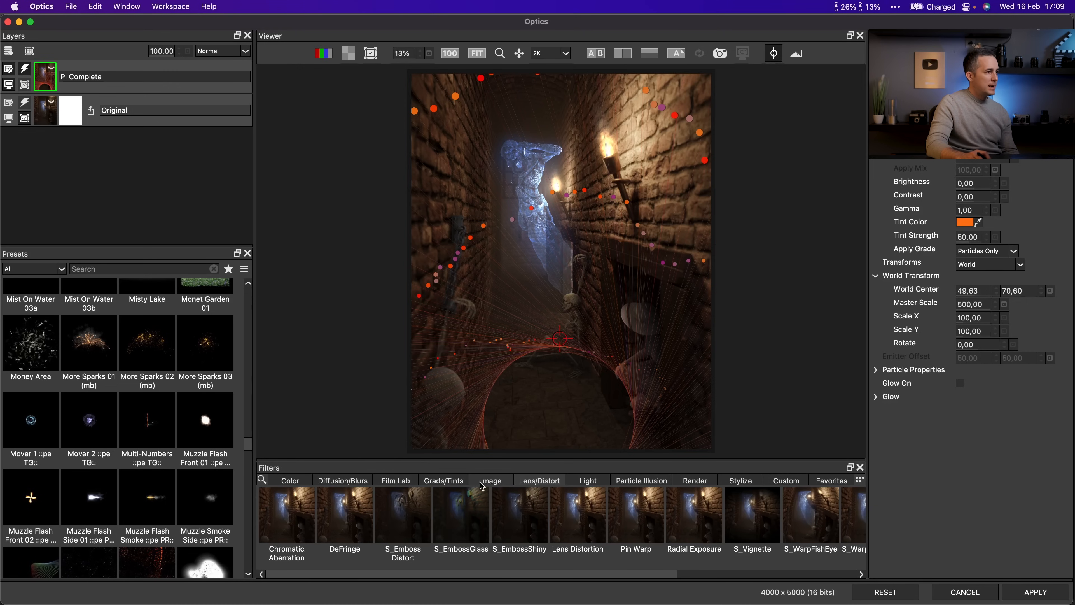
{"action": "left_click", "coordinate": [491, 481]}
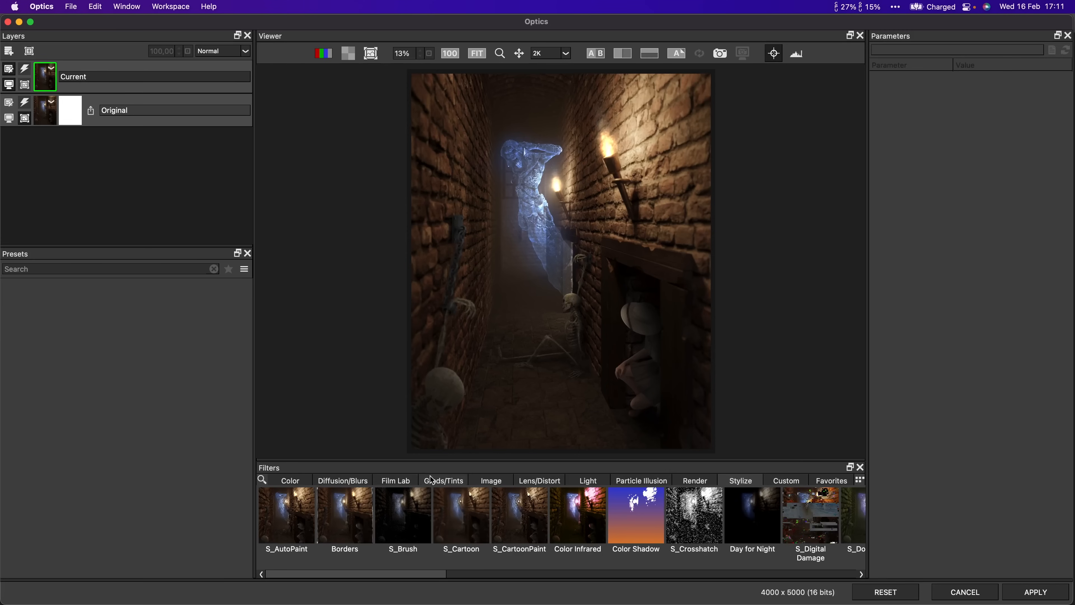
- Apply the S_AutoPaint filter and compare its Hairy Paint and Pointalize styles, ending on Van Gogh
{"action": "left_click", "coordinate": [288, 517]}
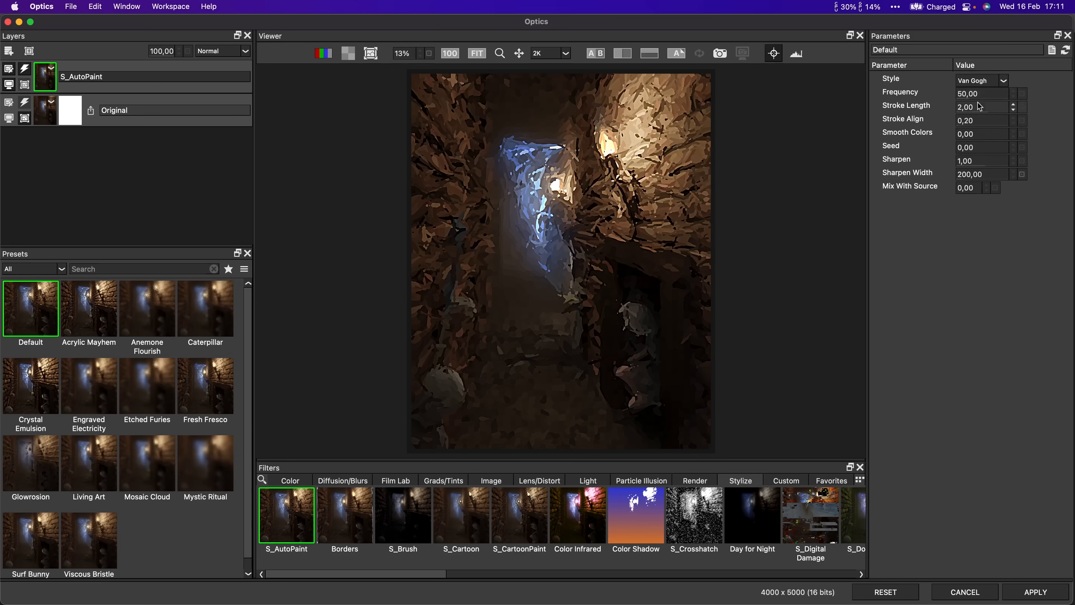
{"action": "left_click", "coordinate": [987, 81]}
{"action": "left_click", "coordinate": [985, 100]}
{"action": "left_click", "coordinate": [983, 80]}
{"action": "left_click", "coordinate": [982, 106]}
{"action": "left_click", "coordinate": [983, 81]}
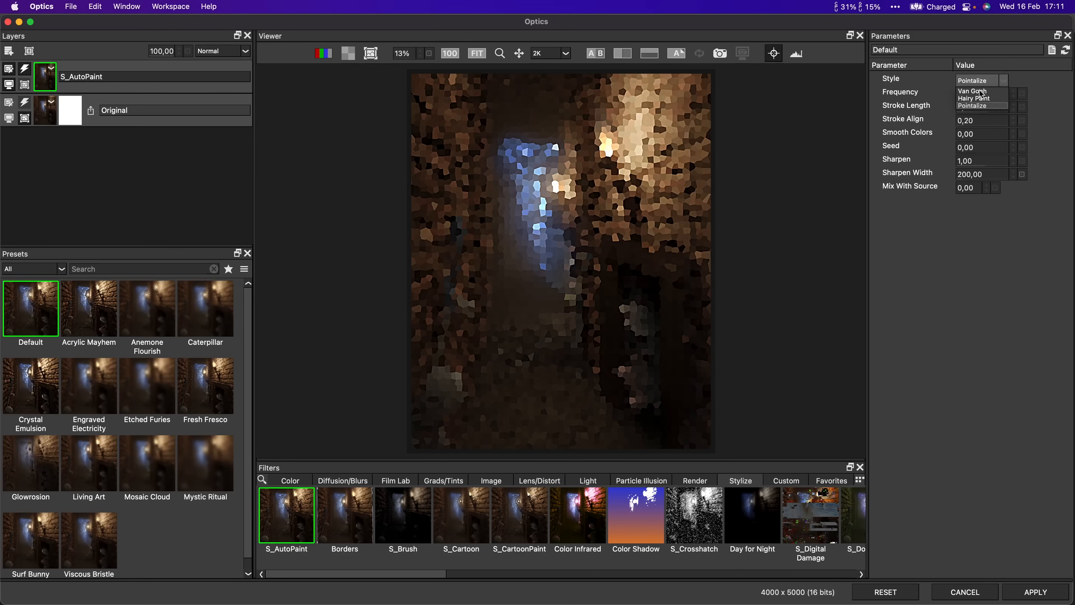
{"action": "left_click", "coordinate": [981, 92]}
- Set the painting effect's frequency to 182, stroke length to 10 and stroke align to 3.91
{"action": "left_click_drag", "start_coordinate": [972, 95], "coordinate": [1028, 98]}
{"action": "scroll", "coordinate": [632, 167], "scroll_direction": "up", "scroll_amount": 3}
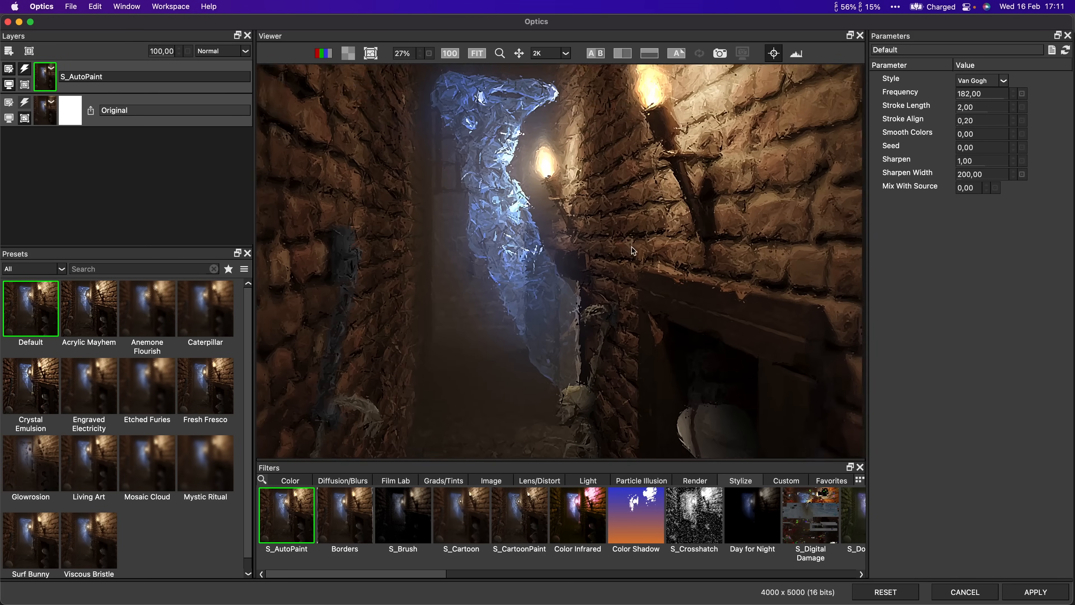
{"action": "mouse_move", "coordinate": [975, 109]}
{"action": "left_mouse_down"}
{"action": "mouse_move", "coordinate": [1049, 110]}
{"action": "mouse_move", "coordinate": [977, 122]}
{"action": "mouse_move", "coordinate": [993, 123]}
{"action": "left_mouse_up"}
{"action": "scroll", "coordinate": [640, 192], "scroll_direction": "down", "scroll_amount": 3}
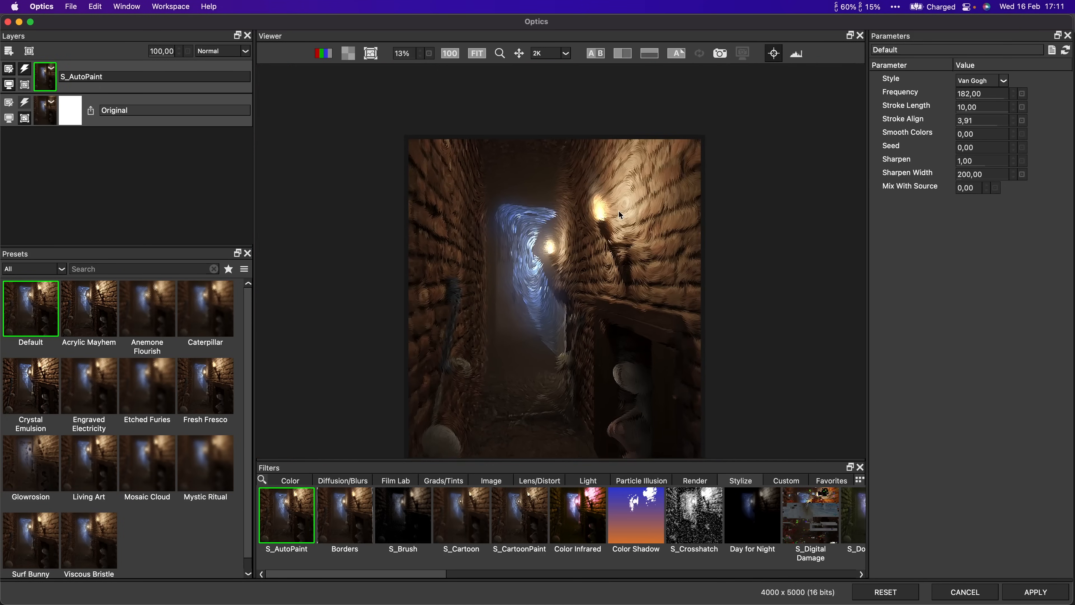
- Set stroke align to 0, smooth colors to 0.20, seed to 1.99, sharpen to 1.94, sharpen width to 215 and frequency to 200
{"action": "mouse_move", "coordinate": [986, 112]}
{"action": "left_mouse_down"}
{"action": "mouse_move", "coordinate": [964, 110]}
{"action": "mouse_move", "coordinate": [1016, 105]}
{"action": "mouse_move", "coordinate": [997, 121]}
{"action": "mouse_move", "coordinate": [909, 124]}
{"action": "left_mouse_up"}
{"action": "mouse_move", "coordinate": [975, 136]}
{"action": "left_mouse_down"}
{"action": "mouse_move", "coordinate": [991, 135]}
{"action": "mouse_move", "coordinate": [976, 137]}
{"action": "mouse_move", "coordinate": [981, 121]}
{"action": "mouse_move", "coordinate": [1000, 121]}
{"action": "mouse_move", "coordinate": [971, 139]}
{"action": "mouse_move", "coordinate": [1005, 151]}
{"action": "mouse_move", "coordinate": [993, 165]}
{"action": "mouse_move", "coordinate": [973, 162]}
{"action": "mouse_move", "coordinate": [978, 175]}
{"action": "left_mouse_up"}
{"action": "mouse_move", "coordinate": [970, 95]}
{"action": "left_mouse_down"}
{"action": "mouse_move", "coordinate": [923, 98]}
{"action": "mouse_move", "coordinate": [973, 94]}
{"action": "left_mouse_up"}
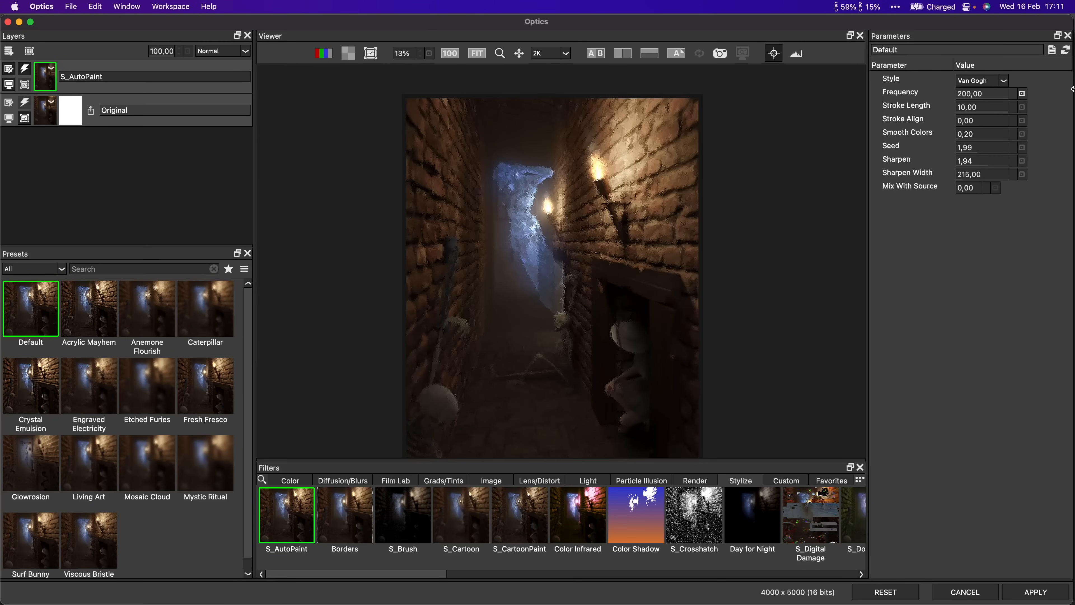
- Increase the paint frequency to 300 and the stroke length to 20, and inspect the brush strokes across the corridor
{"action": "left_click", "coordinate": [999, 95]}
{"action": "left_click", "coordinate": [995, 107]}
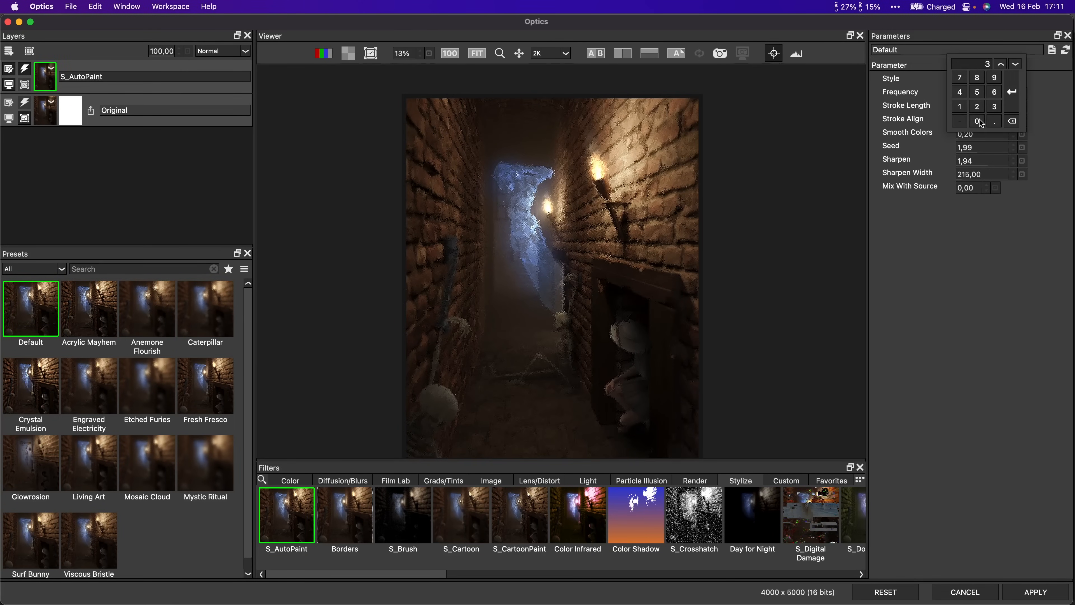
{"action": "left_click", "coordinate": [1011, 93]}
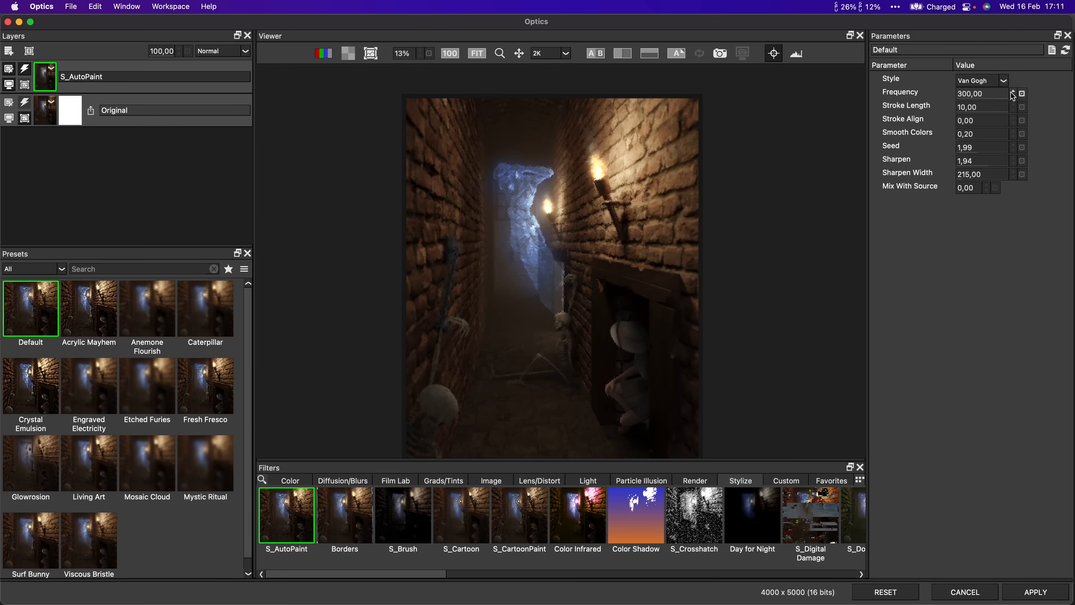
{"action": "left_click", "coordinate": [966, 106]}
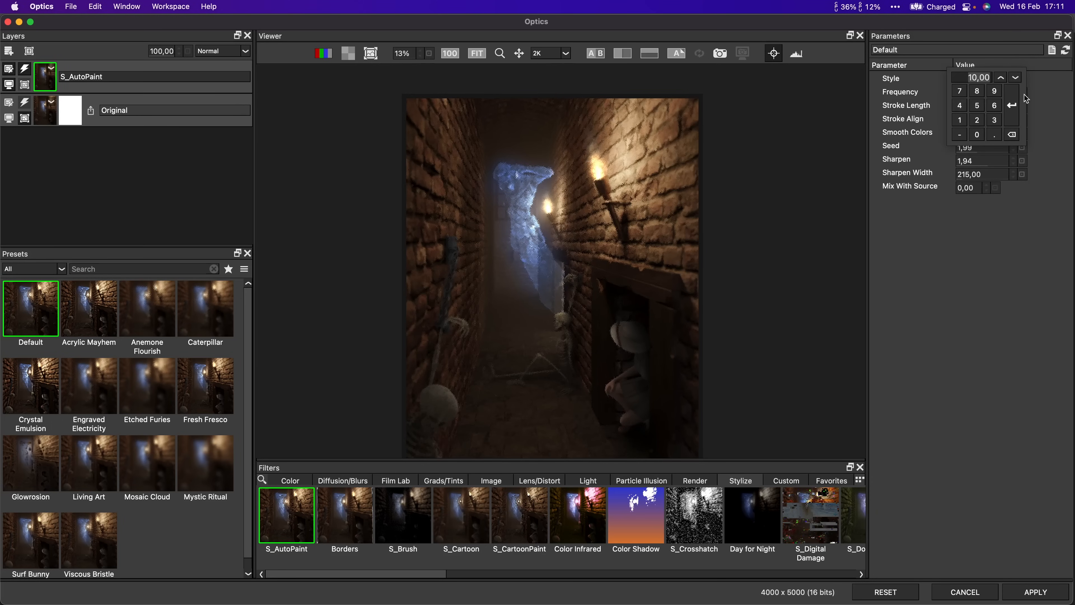
{"action": "type", "text": "20"}
{"action": "key", "text": "Return"}
{"action": "scroll", "coordinate": [617, 182], "scroll_direction": "up", "scroll_amount": 5}
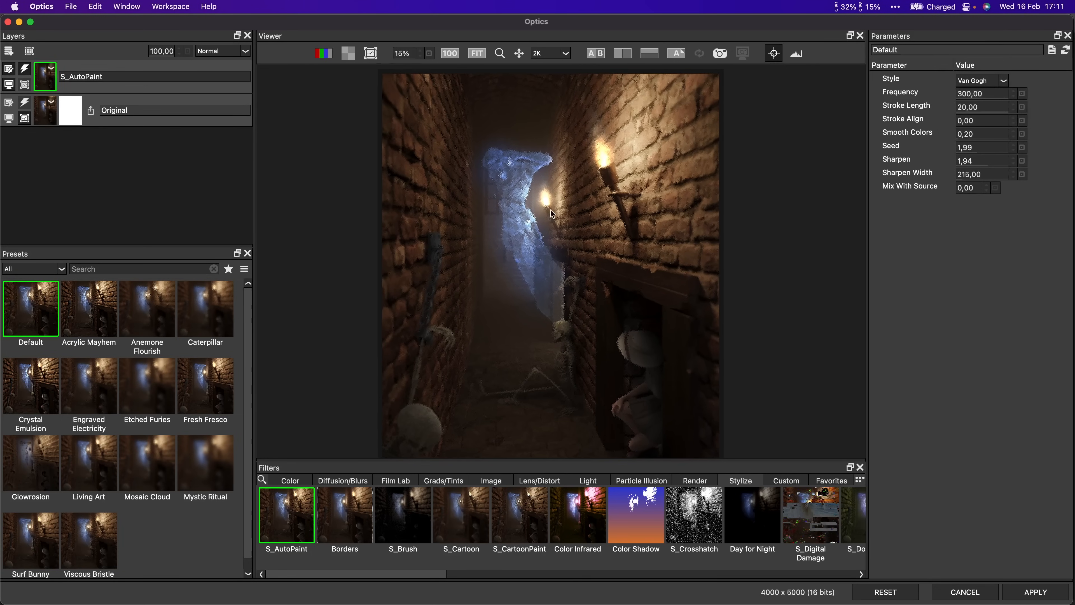
{"action": "scroll", "coordinate": [550, 212], "scroll_direction": "down", "scroll_amount": 3}
{"action": "scroll", "coordinate": [610, 243], "scroll_direction": "up", "scroll_amount": 5}
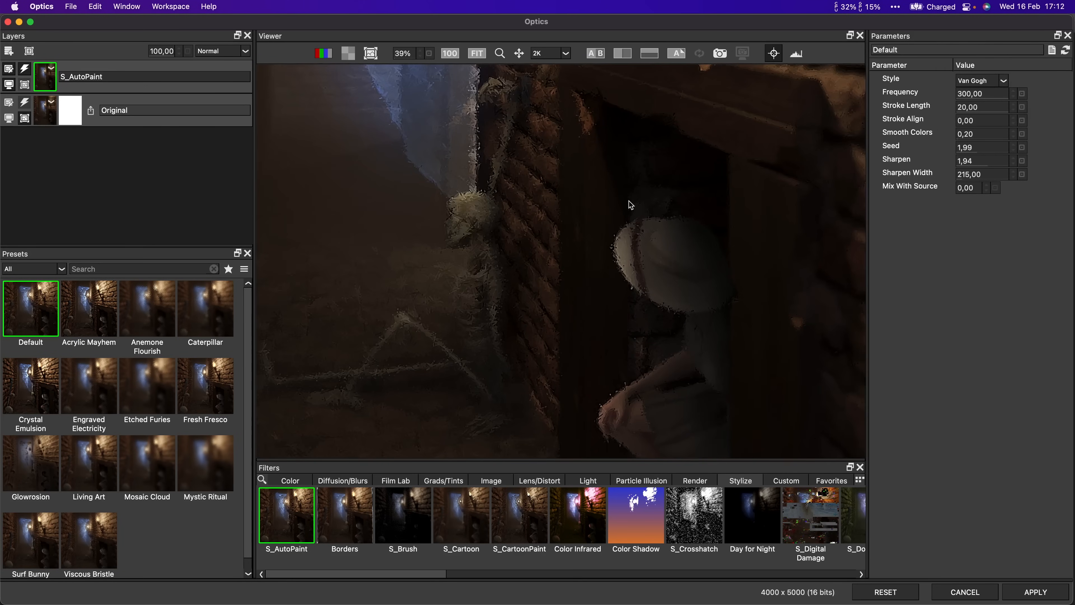
{"action": "scroll", "coordinate": [524, 362], "scroll_direction": "down", "scroll_amount": 5}
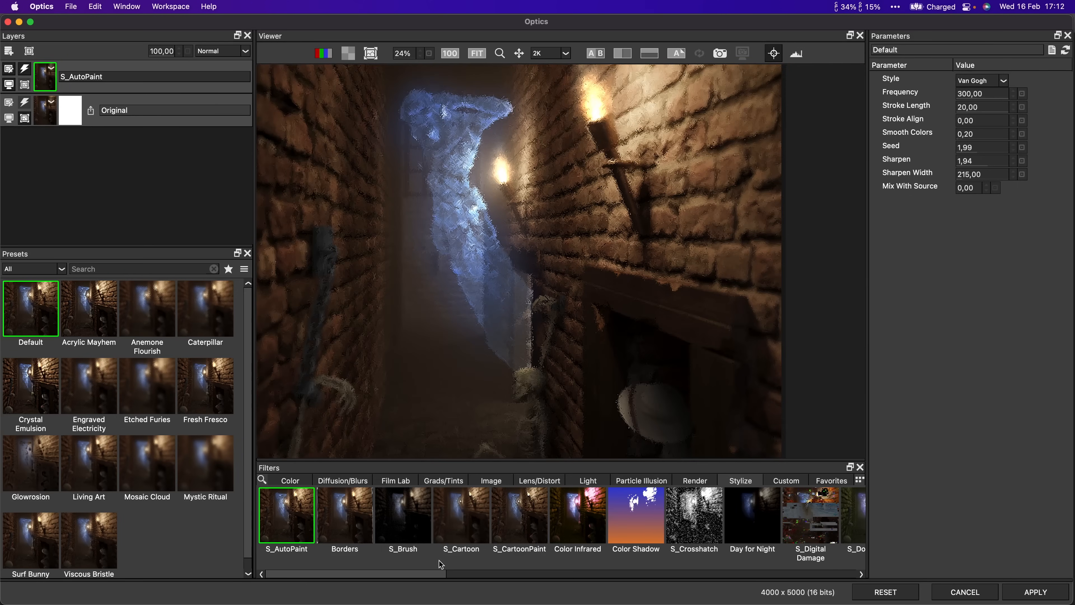
- Try the S_InfiniteZoom stylize filter on the corridor with a shifted zoom pattern, and quit Optics without saving the image
{"action": "mouse_move", "coordinate": [445, 574]}
{"action": "left_mouse_down"}
{"action": "mouse_move", "coordinate": [510, 585]}
{"action": "mouse_move", "coordinate": [745, 585]}
{"action": "left_mouse_up"}
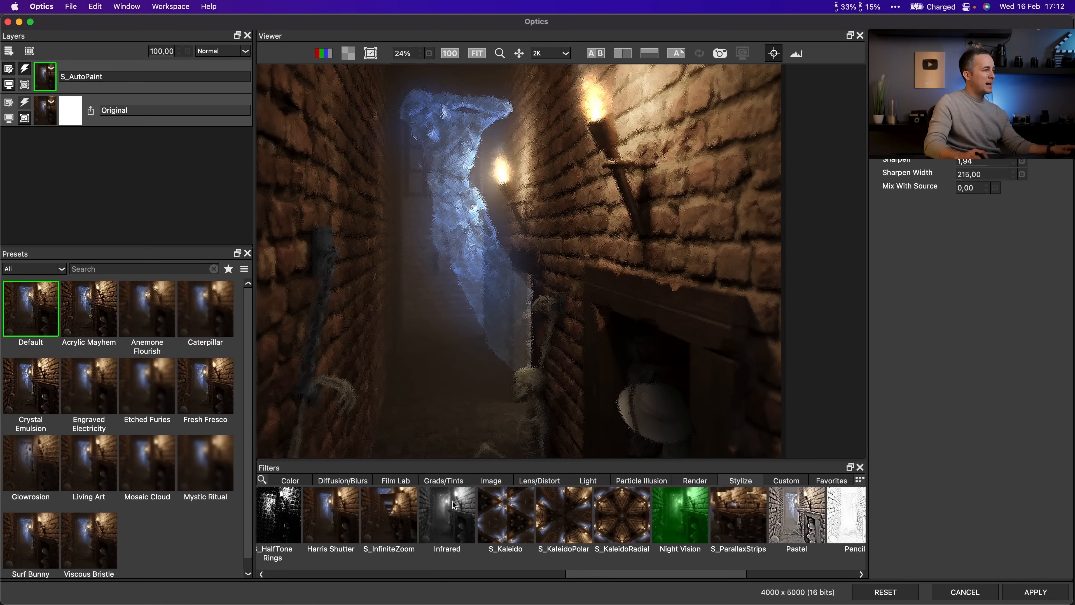
{"action": "left_click", "coordinate": [386, 514]}
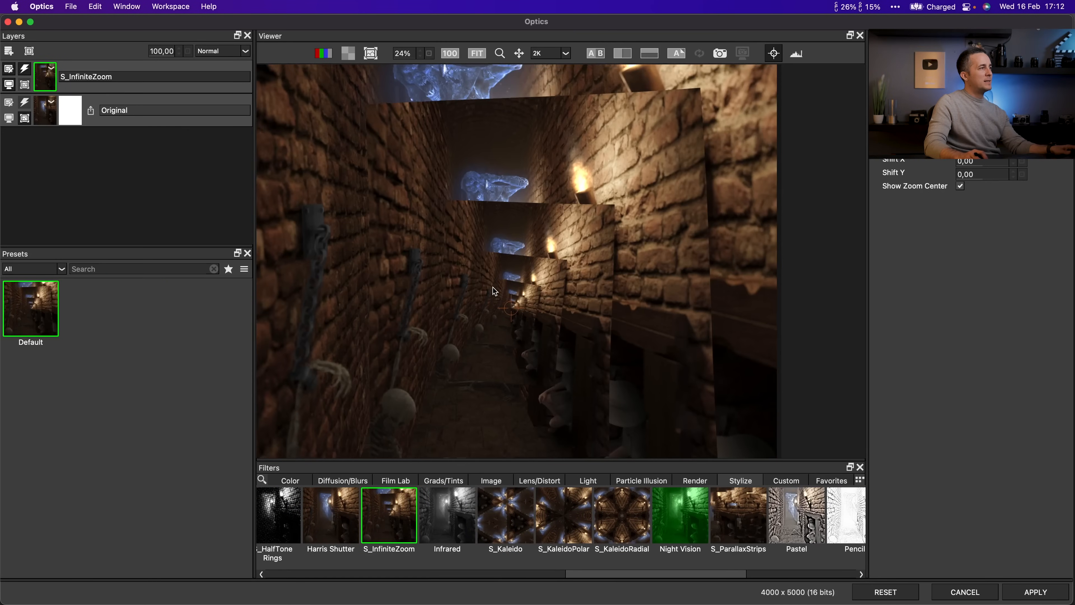
{"action": "scroll", "coordinate": [493, 288], "scroll_direction": "down", "scroll_amount": 1}
{"action": "left_click_drag", "start_coordinate": [493, 287], "coordinate": [501, 246]}
{"action": "scroll", "coordinate": [491, 269], "scroll_direction": "up", "scroll_amount": 1}
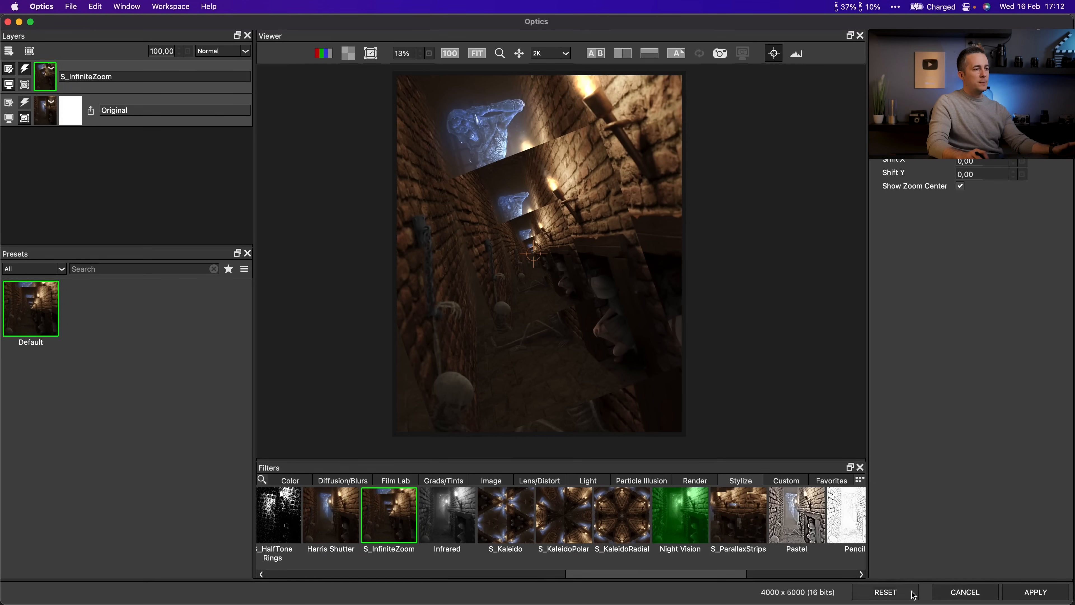
{"action": "left_click", "coordinate": [940, 592]}
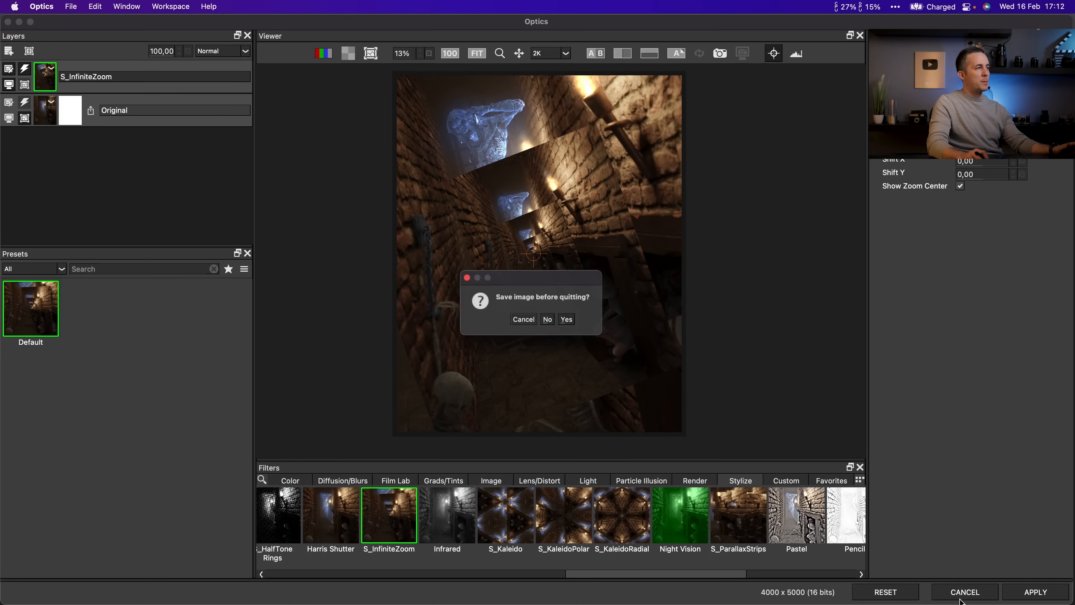
{"action": "left_click", "coordinate": [549, 321]}
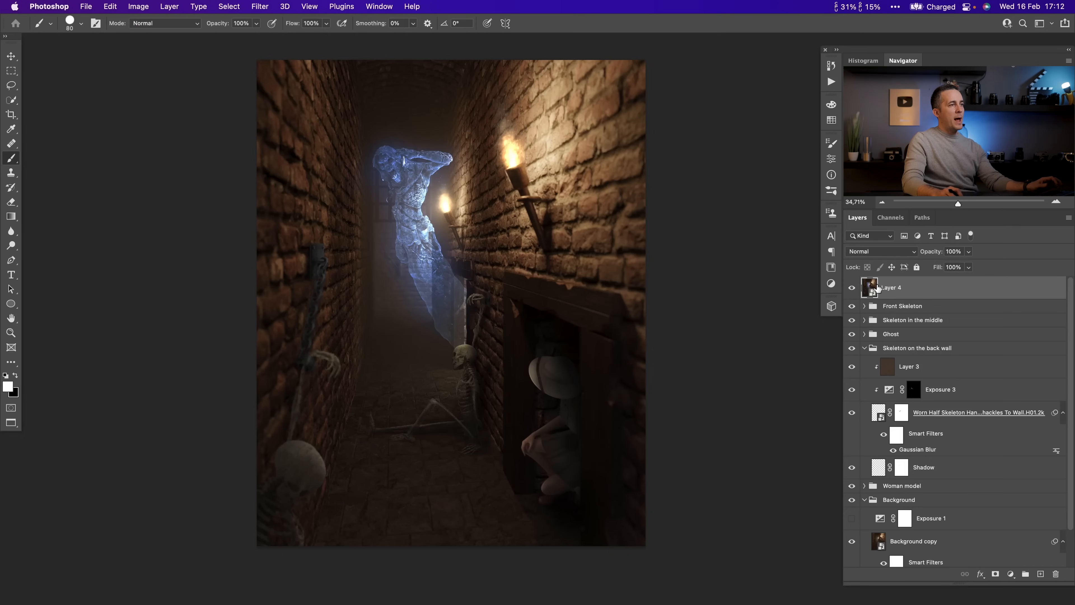
- Open Layer 4 in the Camera Raw filter and look over the Color Mixer's HSL saturation settings
{"action": "key", "text": "super+shift+a"}
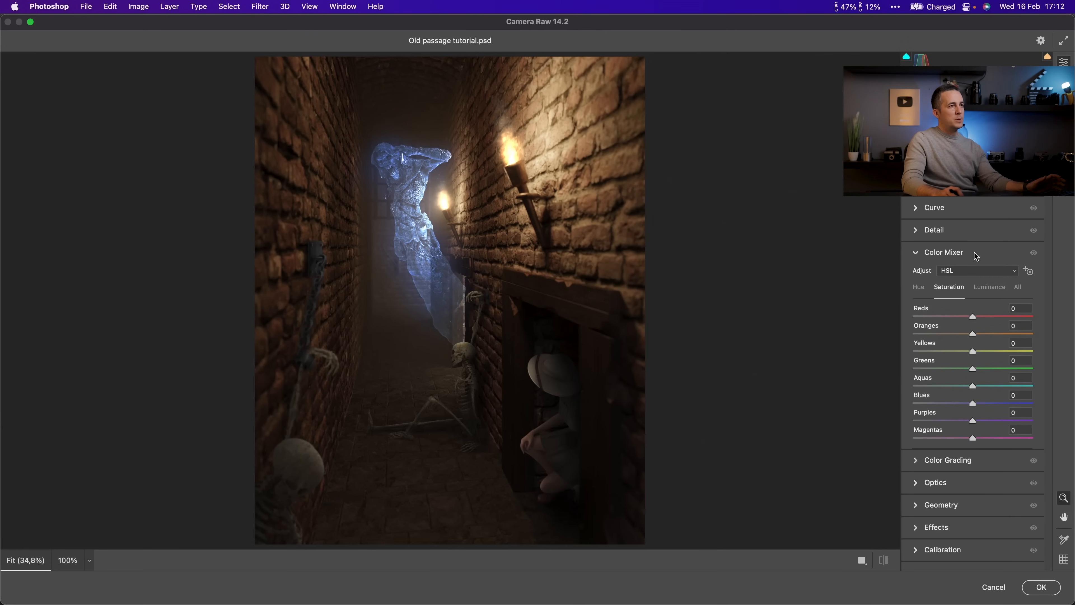
{"action": "key", "text": "super+1"}
{"action": "left_click_drag", "start_coordinate": [974, 295], "coordinate": [975, 293]}
{"action": "key", "text": "super+9"}
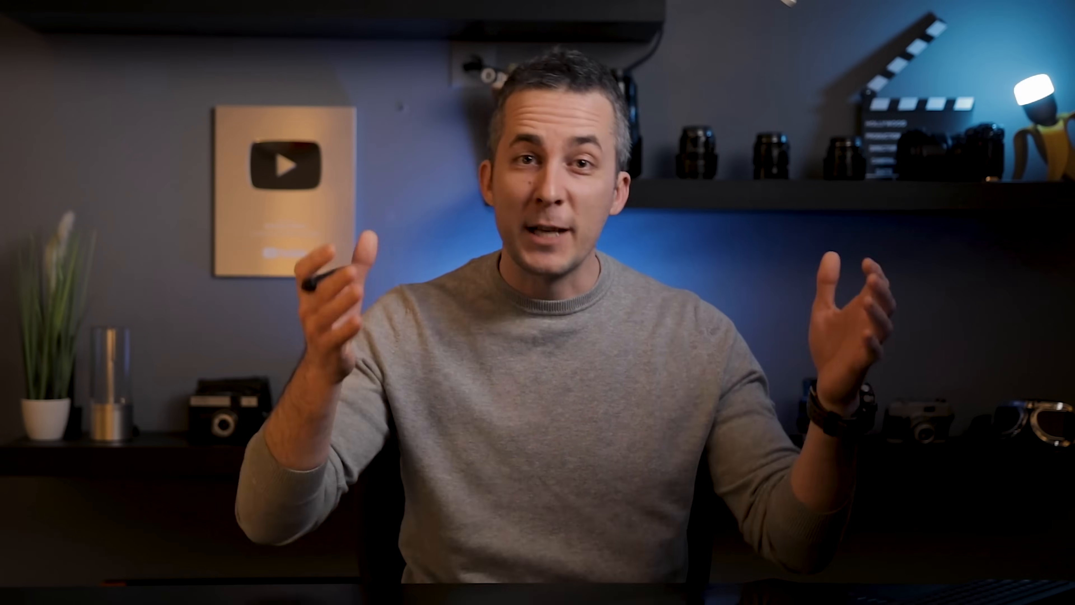